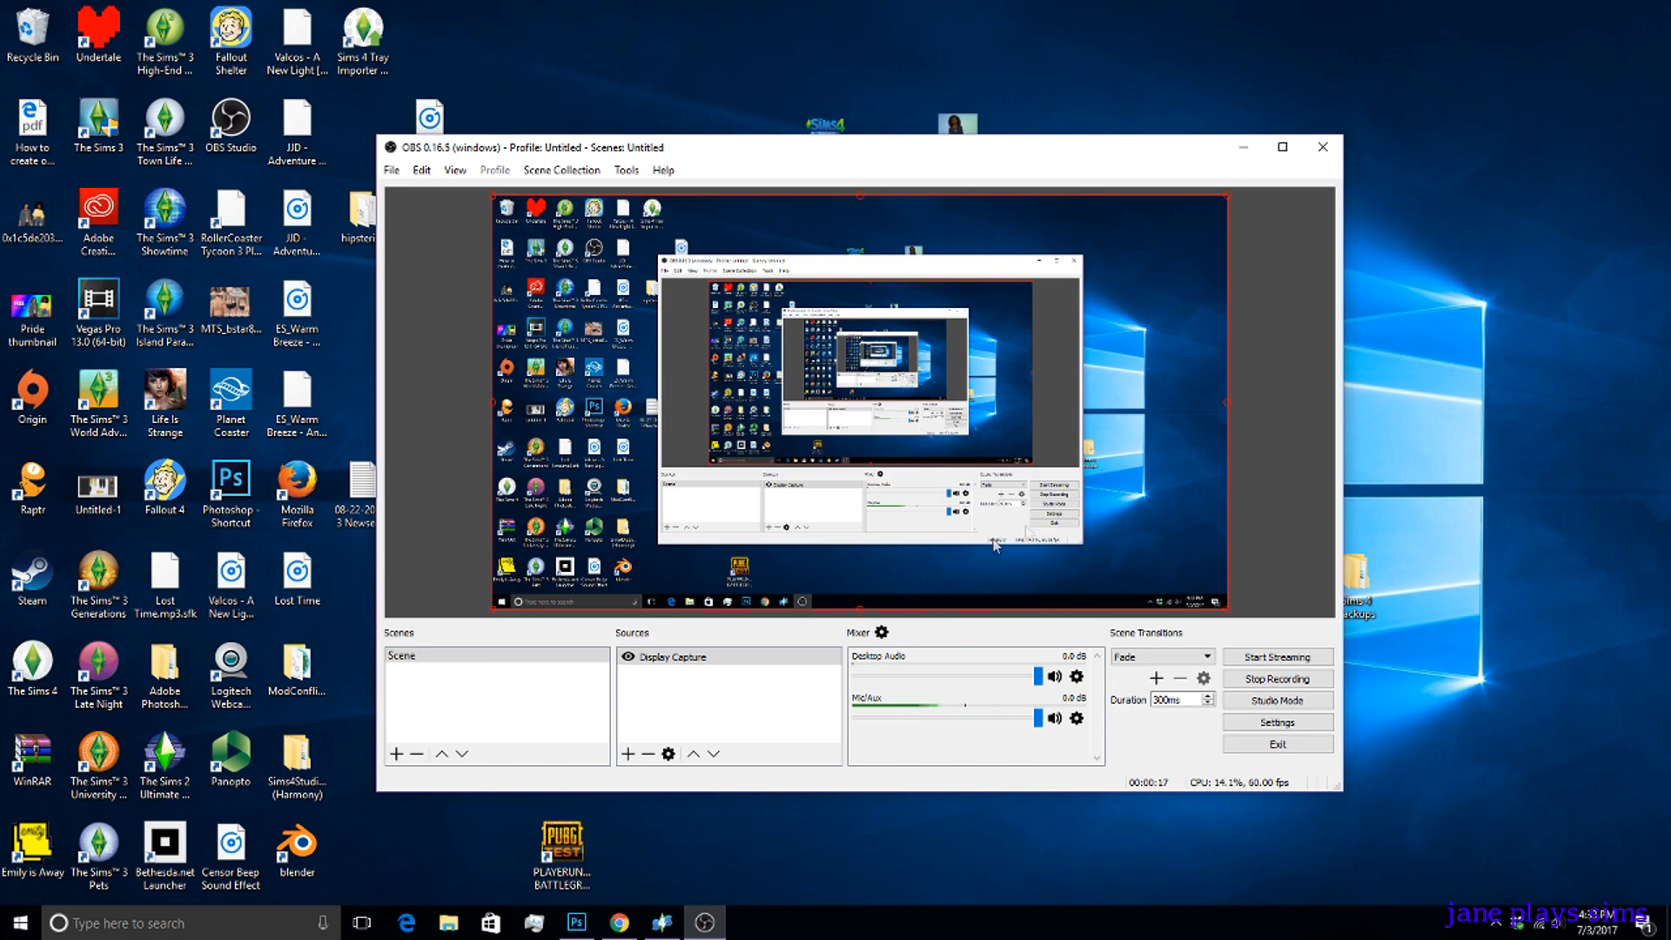
Bring up Sims 4 Studio and Photoshop to look over the two programs needed for the retexture.
click(668, 927)
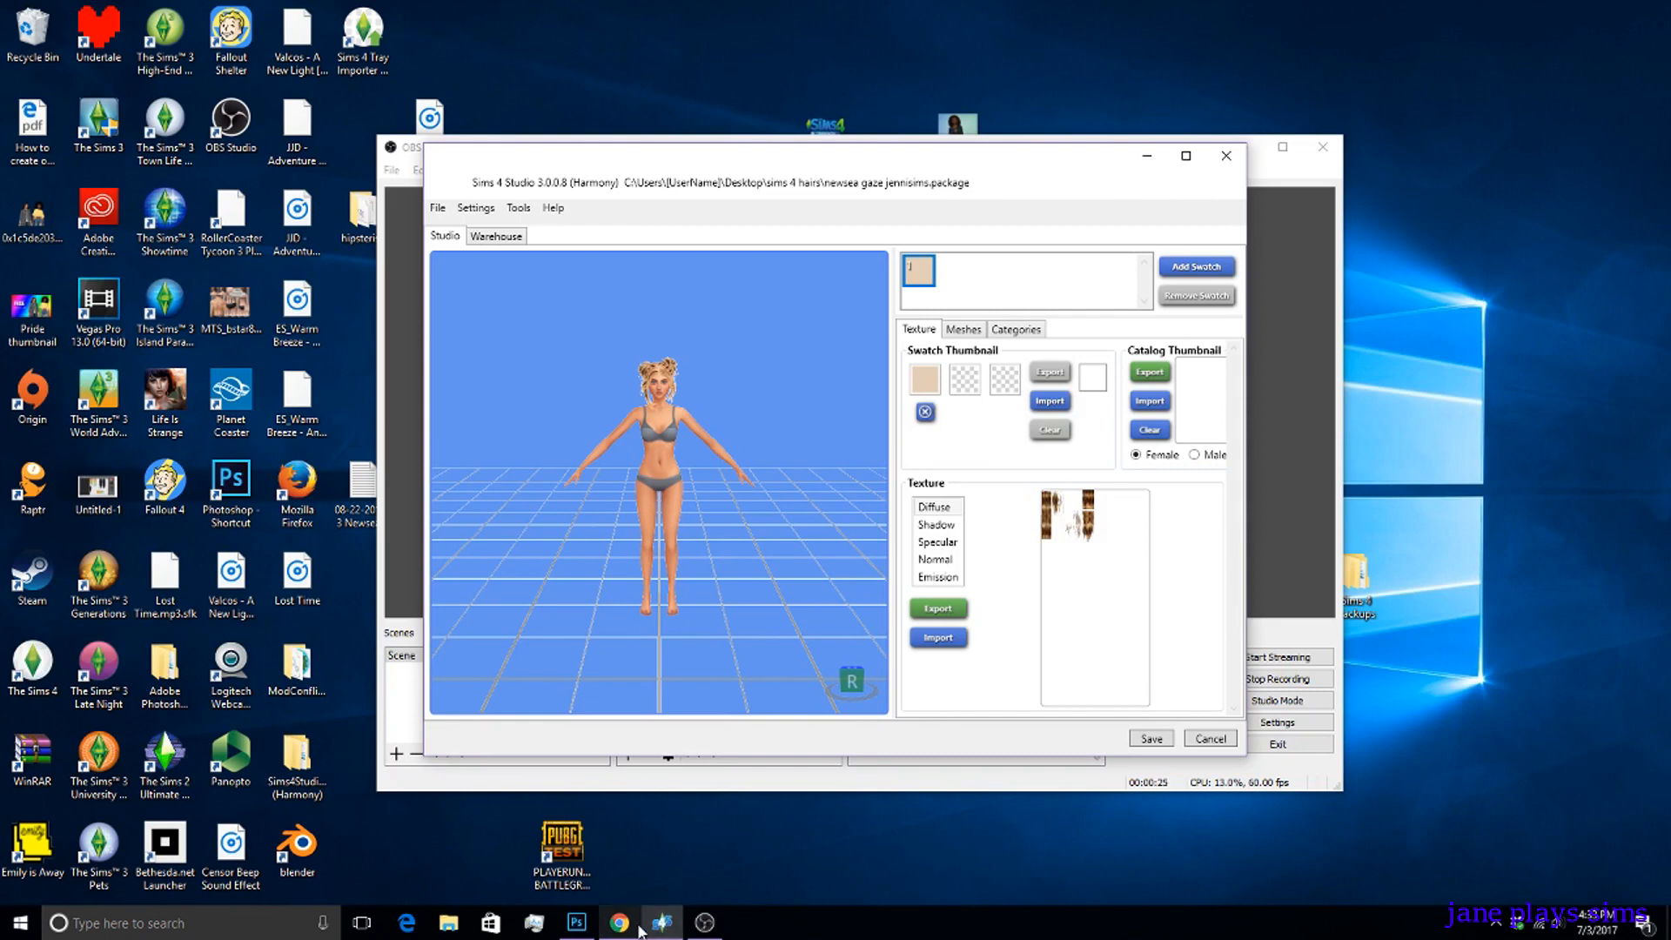
mouse_move(635, 924)
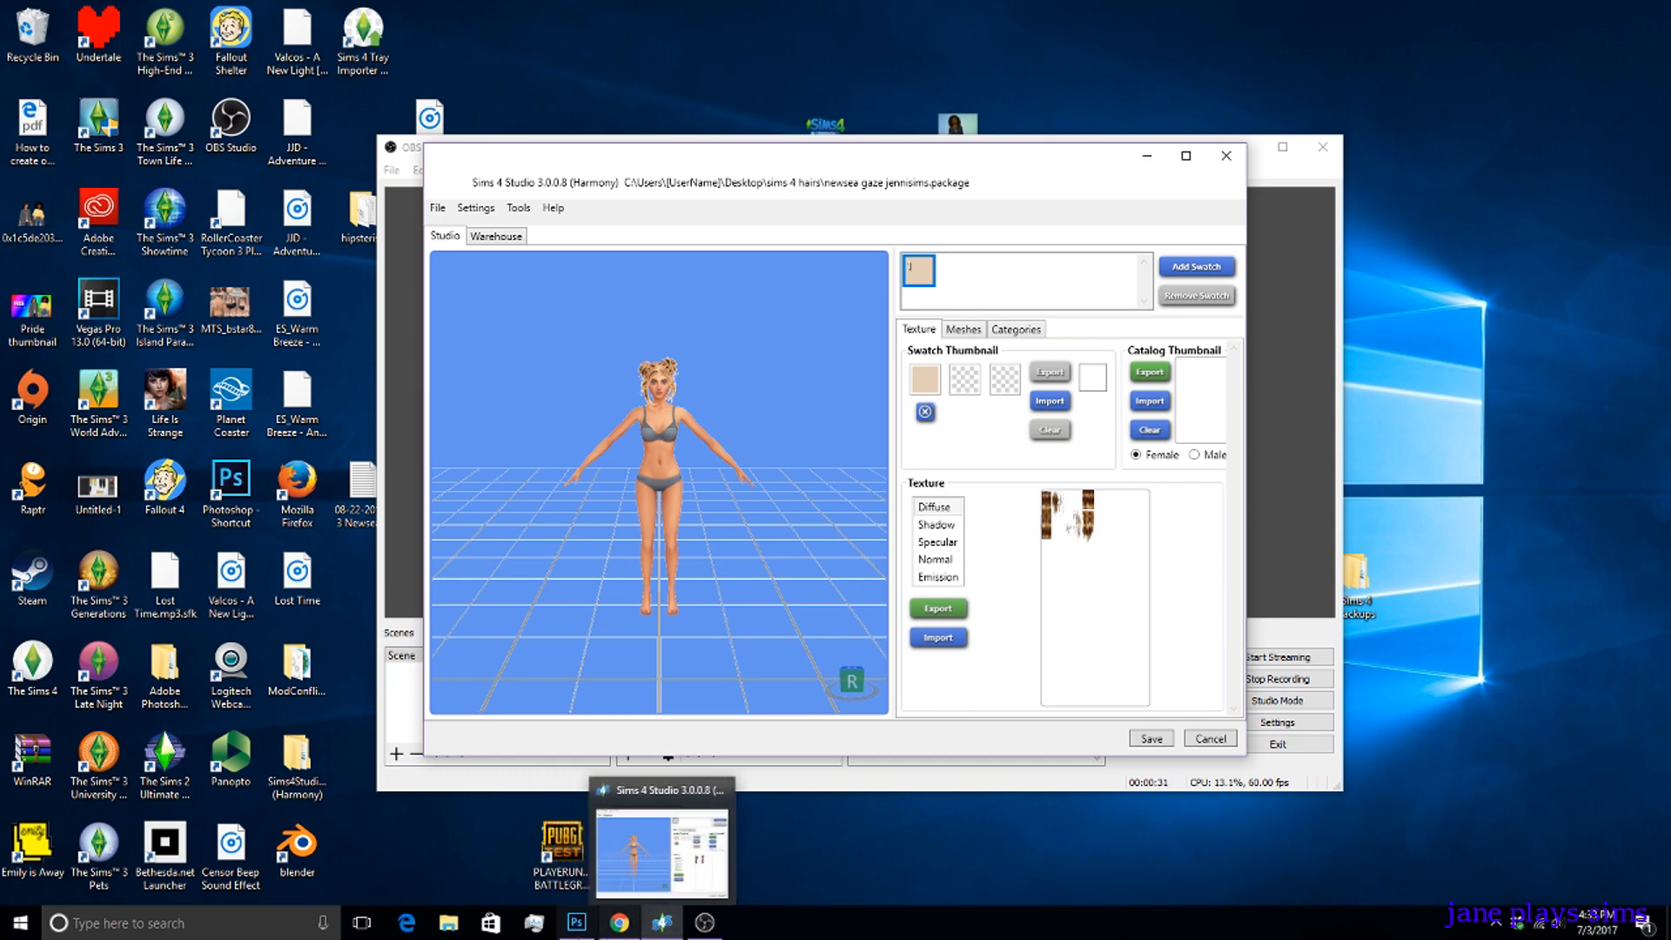
mouse_move(579, 935)
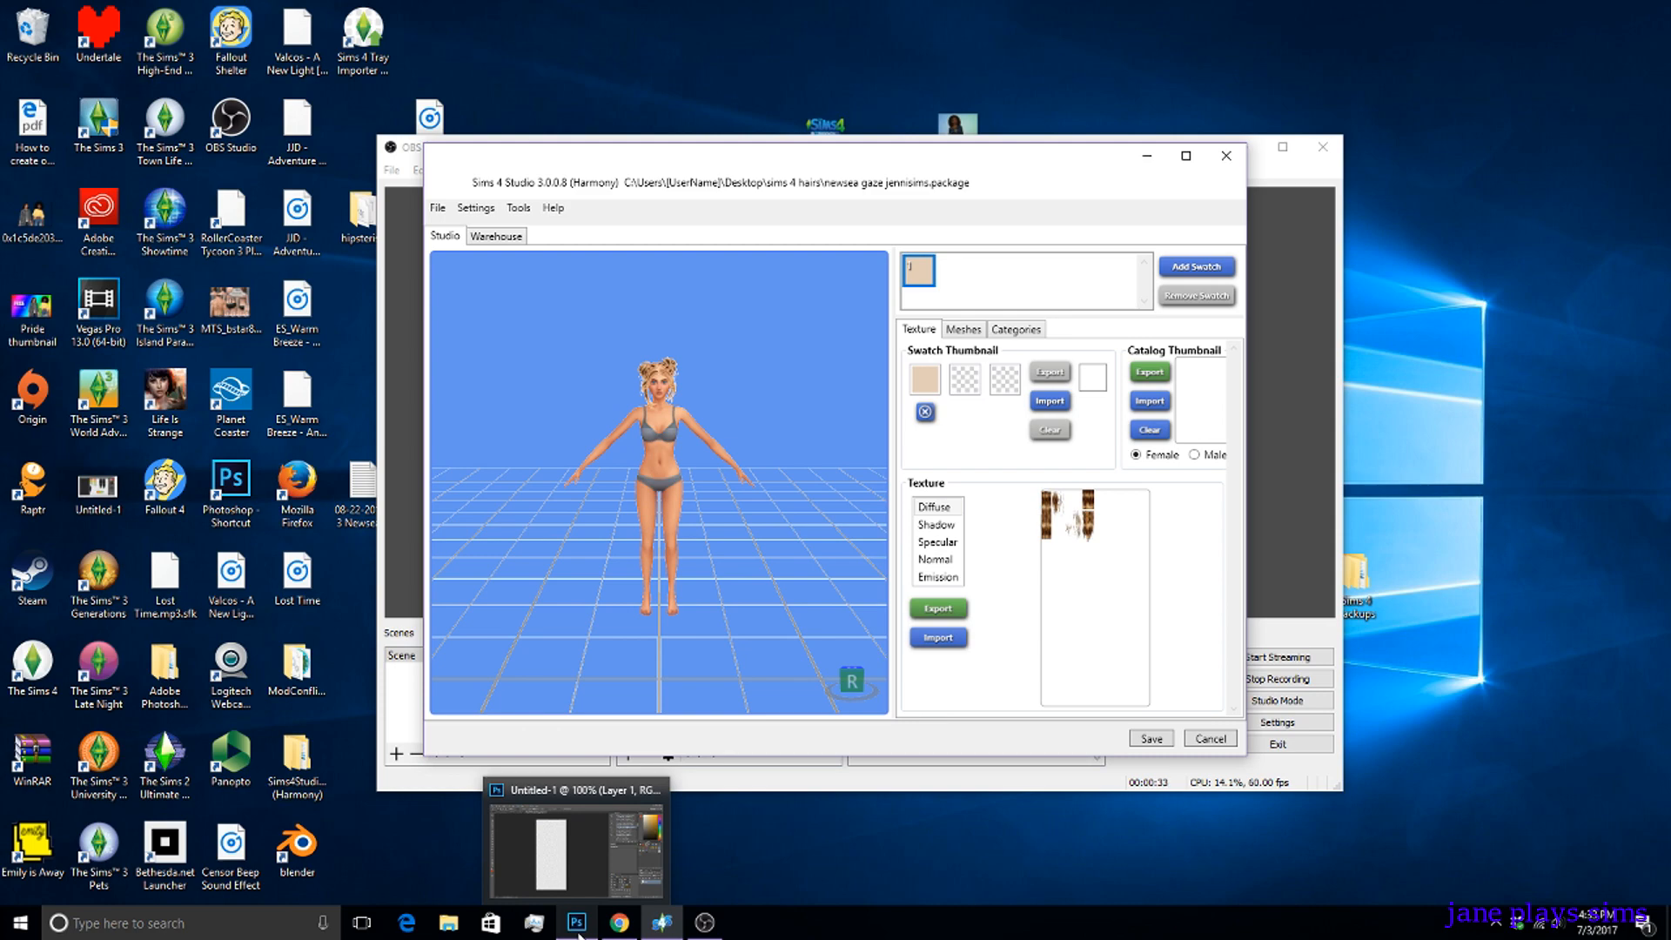
click(577, 924)
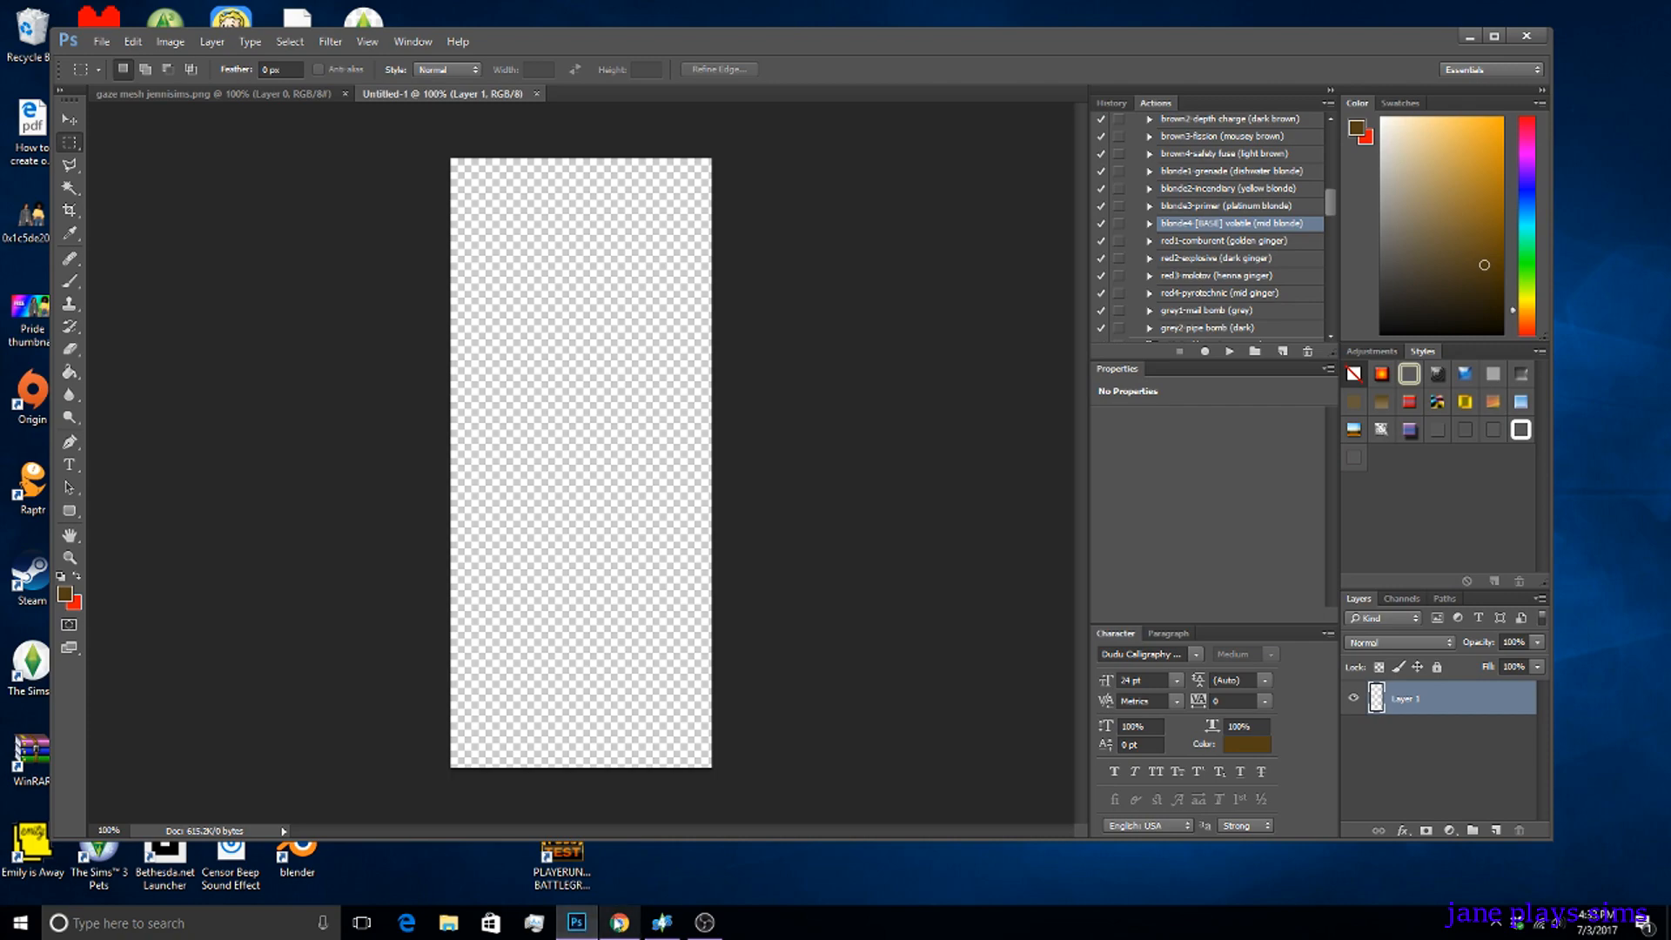
Switch to Chrome and look through the download page for the Newsea Gaze Hair retexture.
click(612, 926)
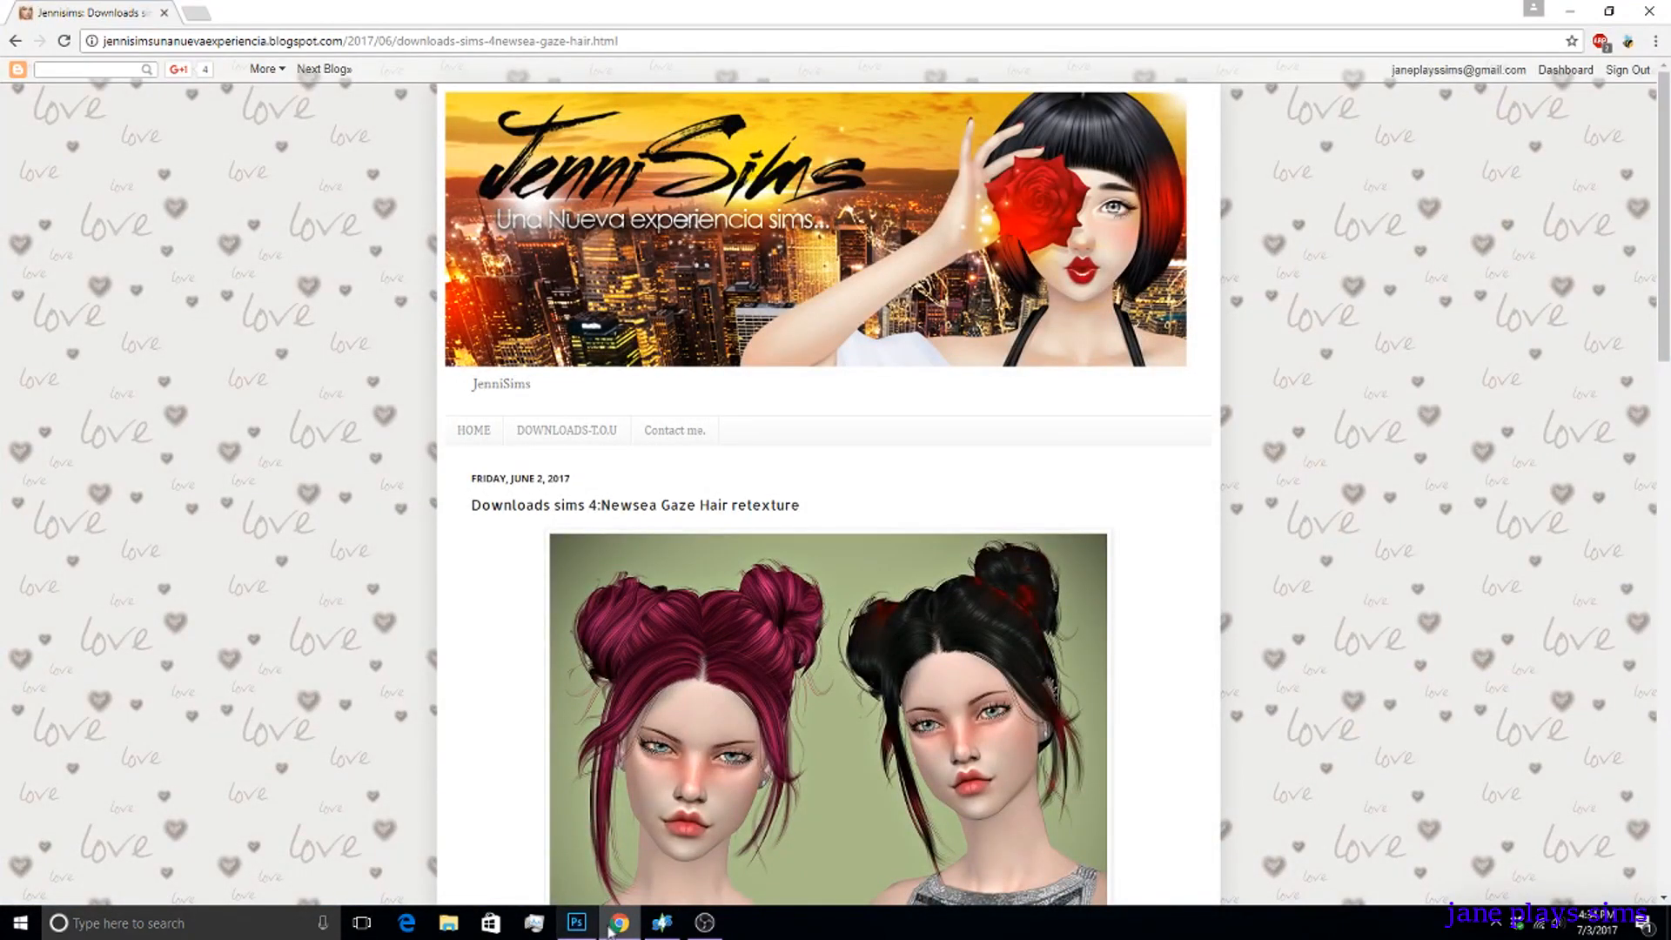
scroll(654, 659, down, 3)
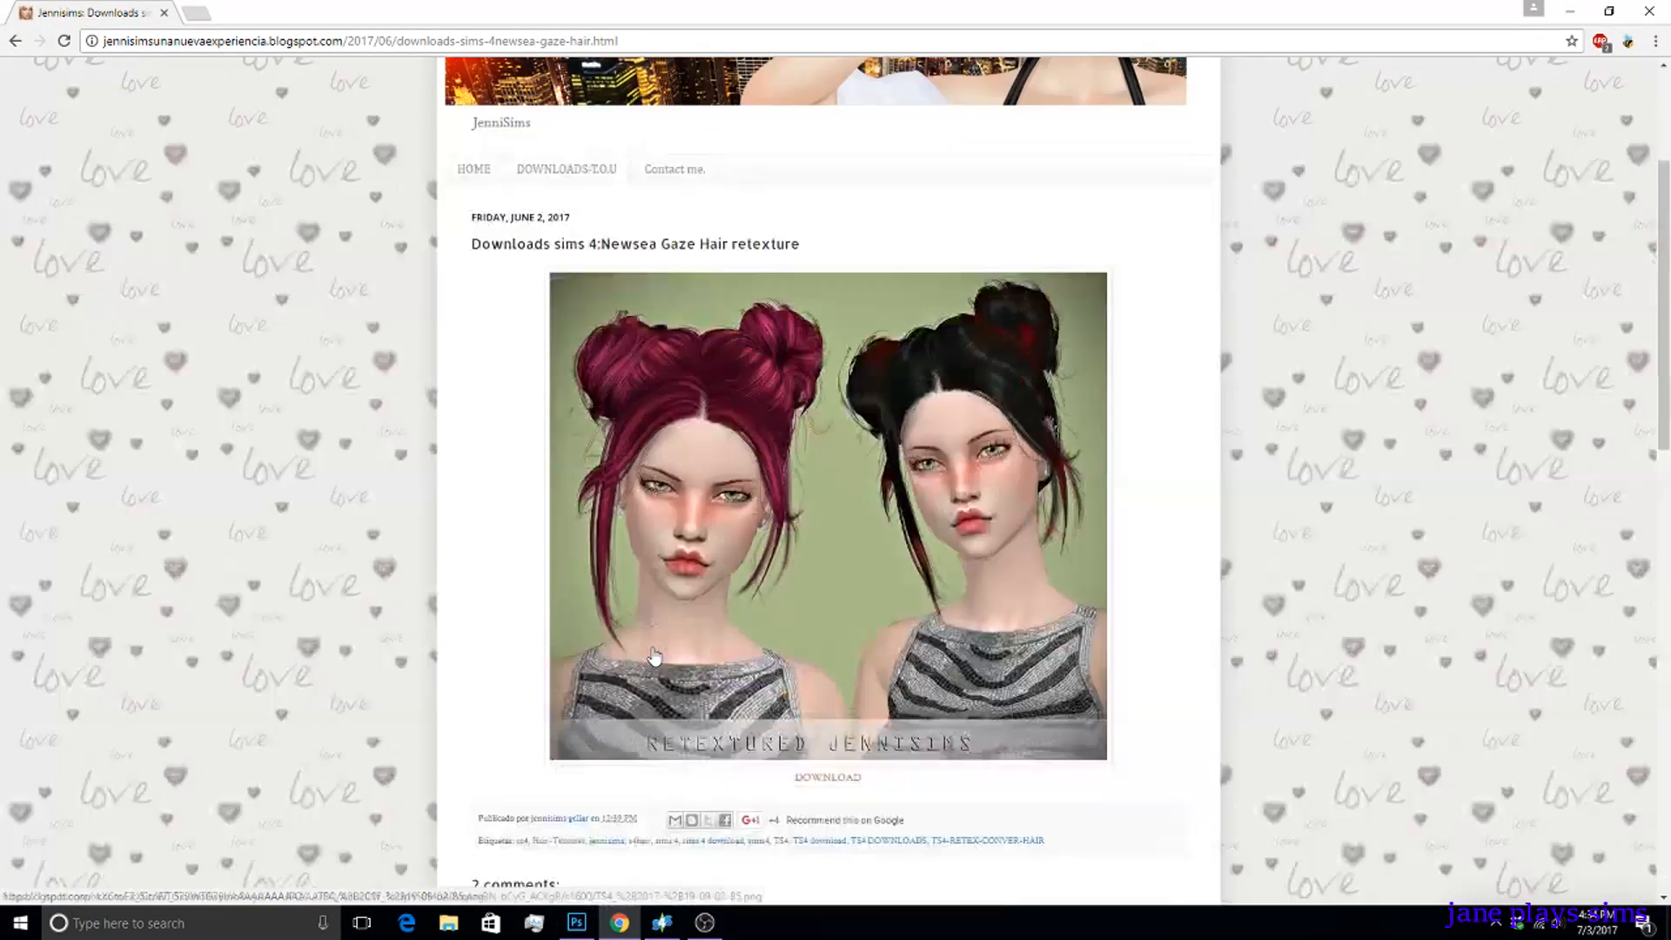
scroll(654, 657, up, 3)
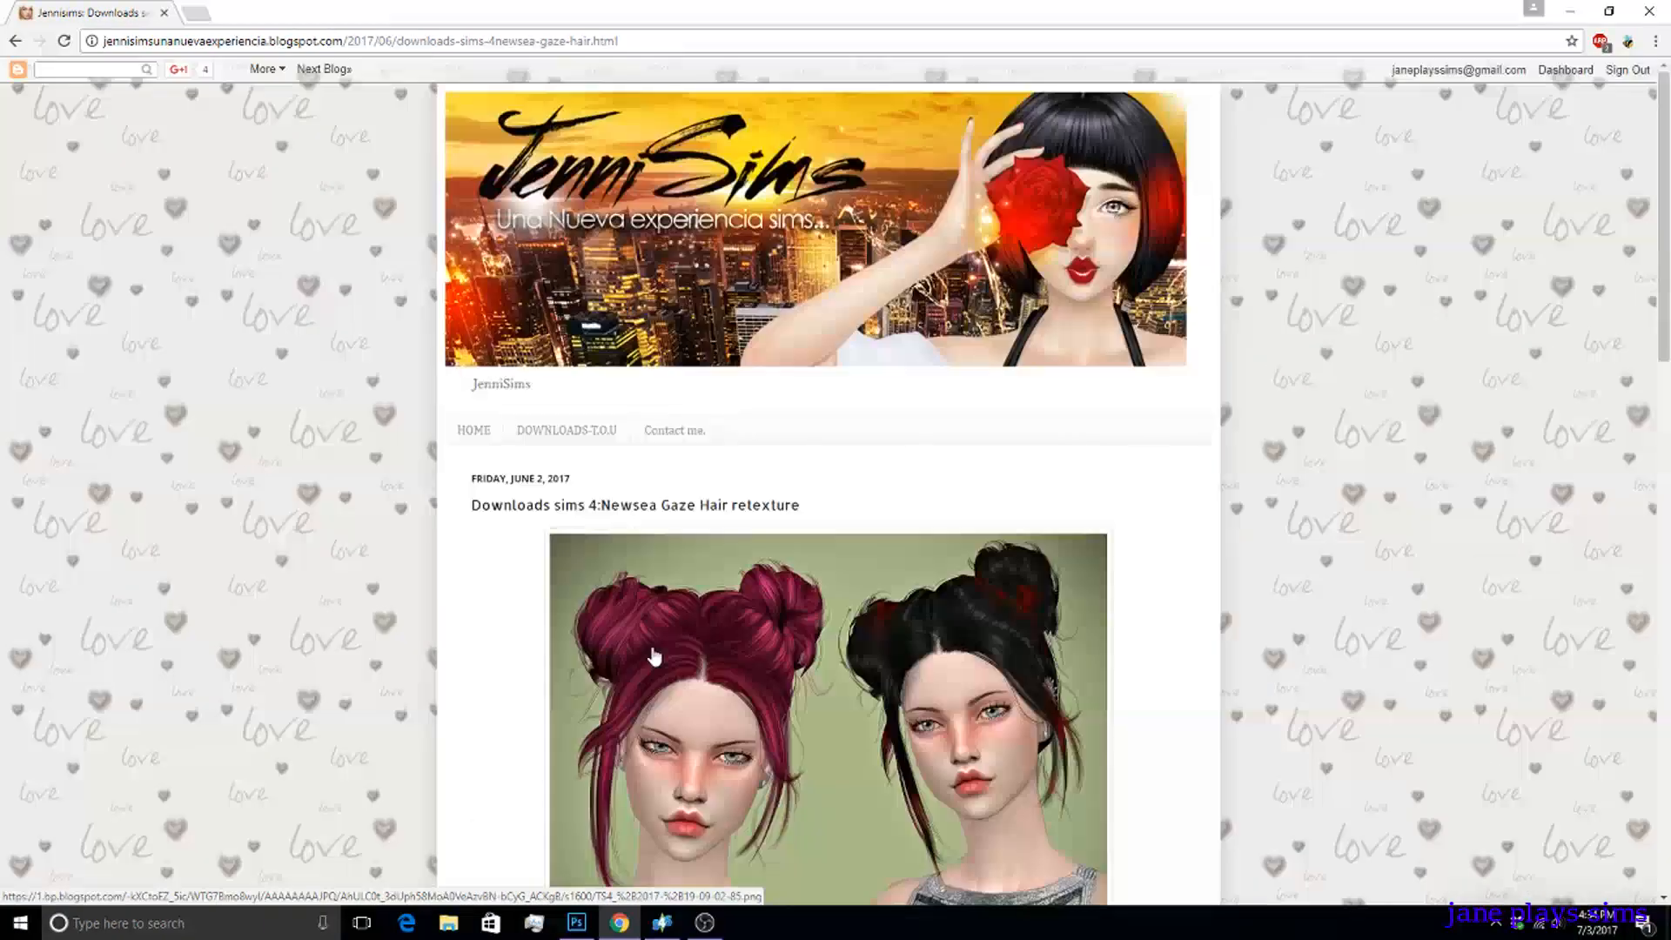
scroll(655, 657, down, 5)
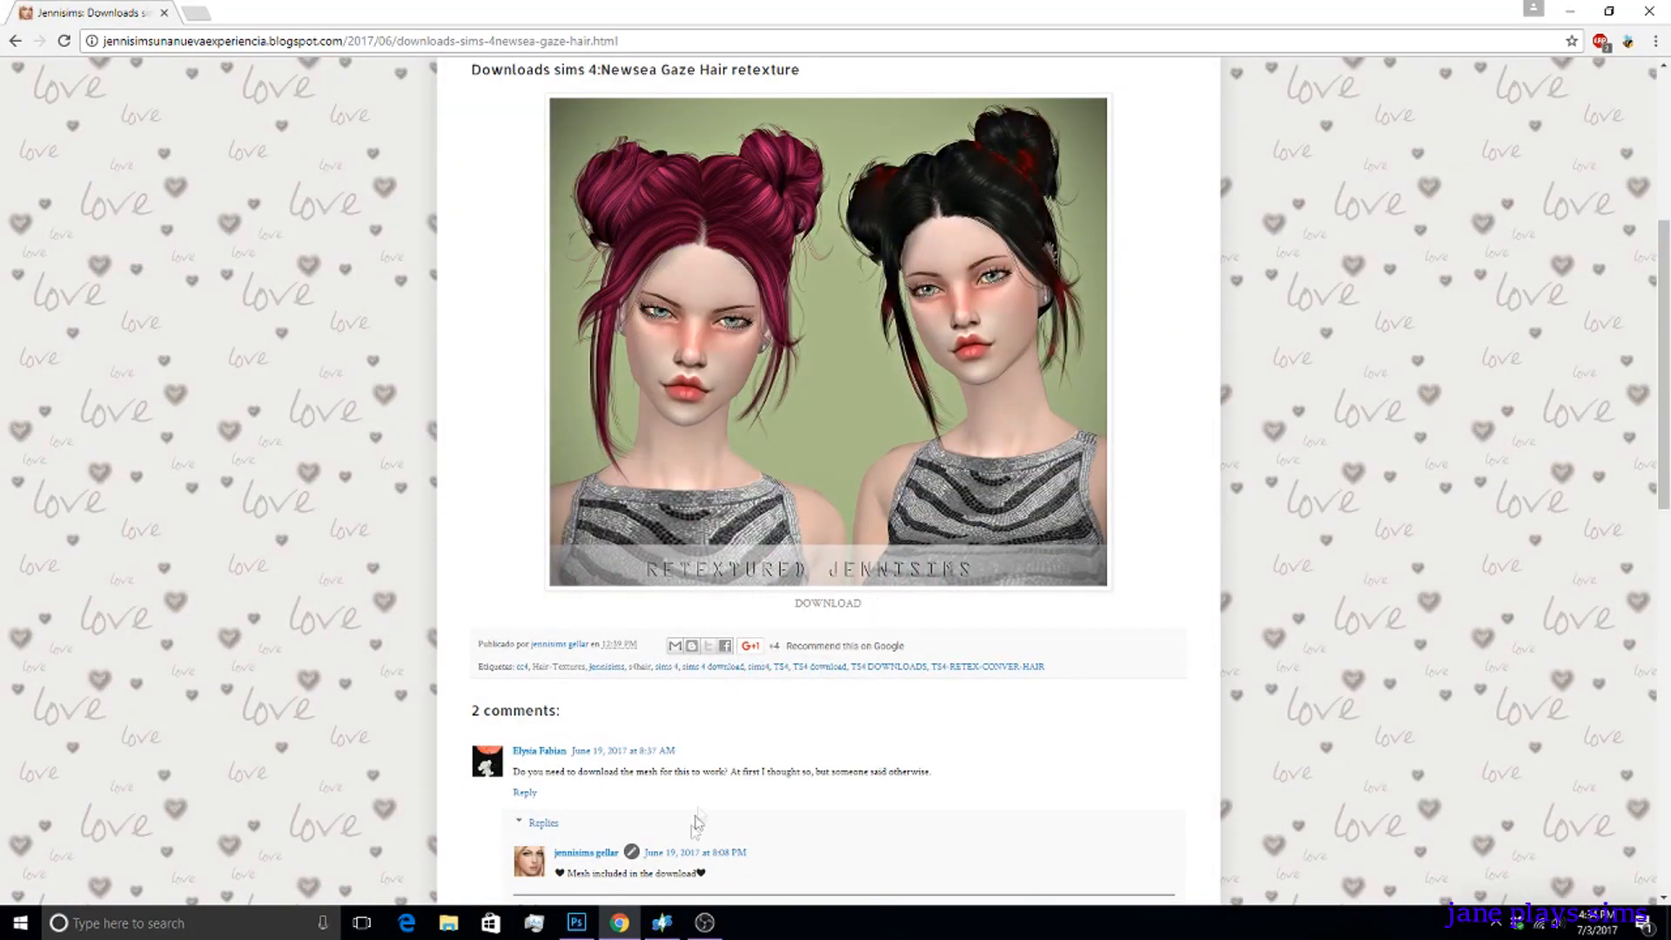
Check the hair package files in the Mods folder of Documents > Sims 4 Studio using File Explorer, and close its window.
click(669, 926)
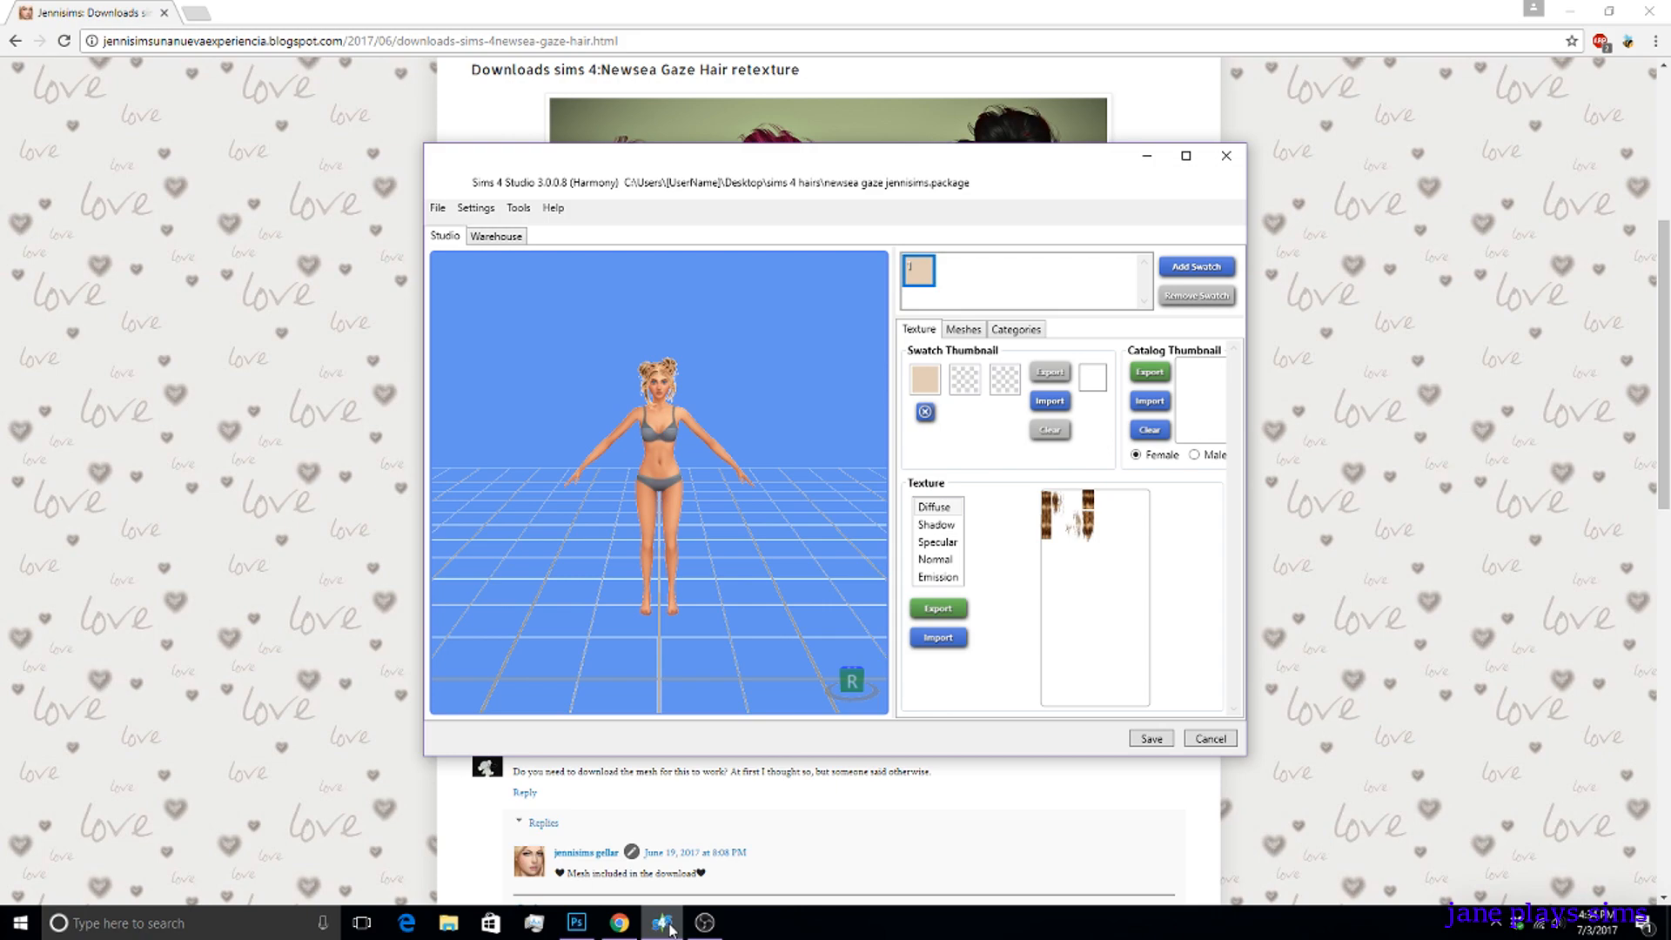
click(4, 925)
click(19, 805)
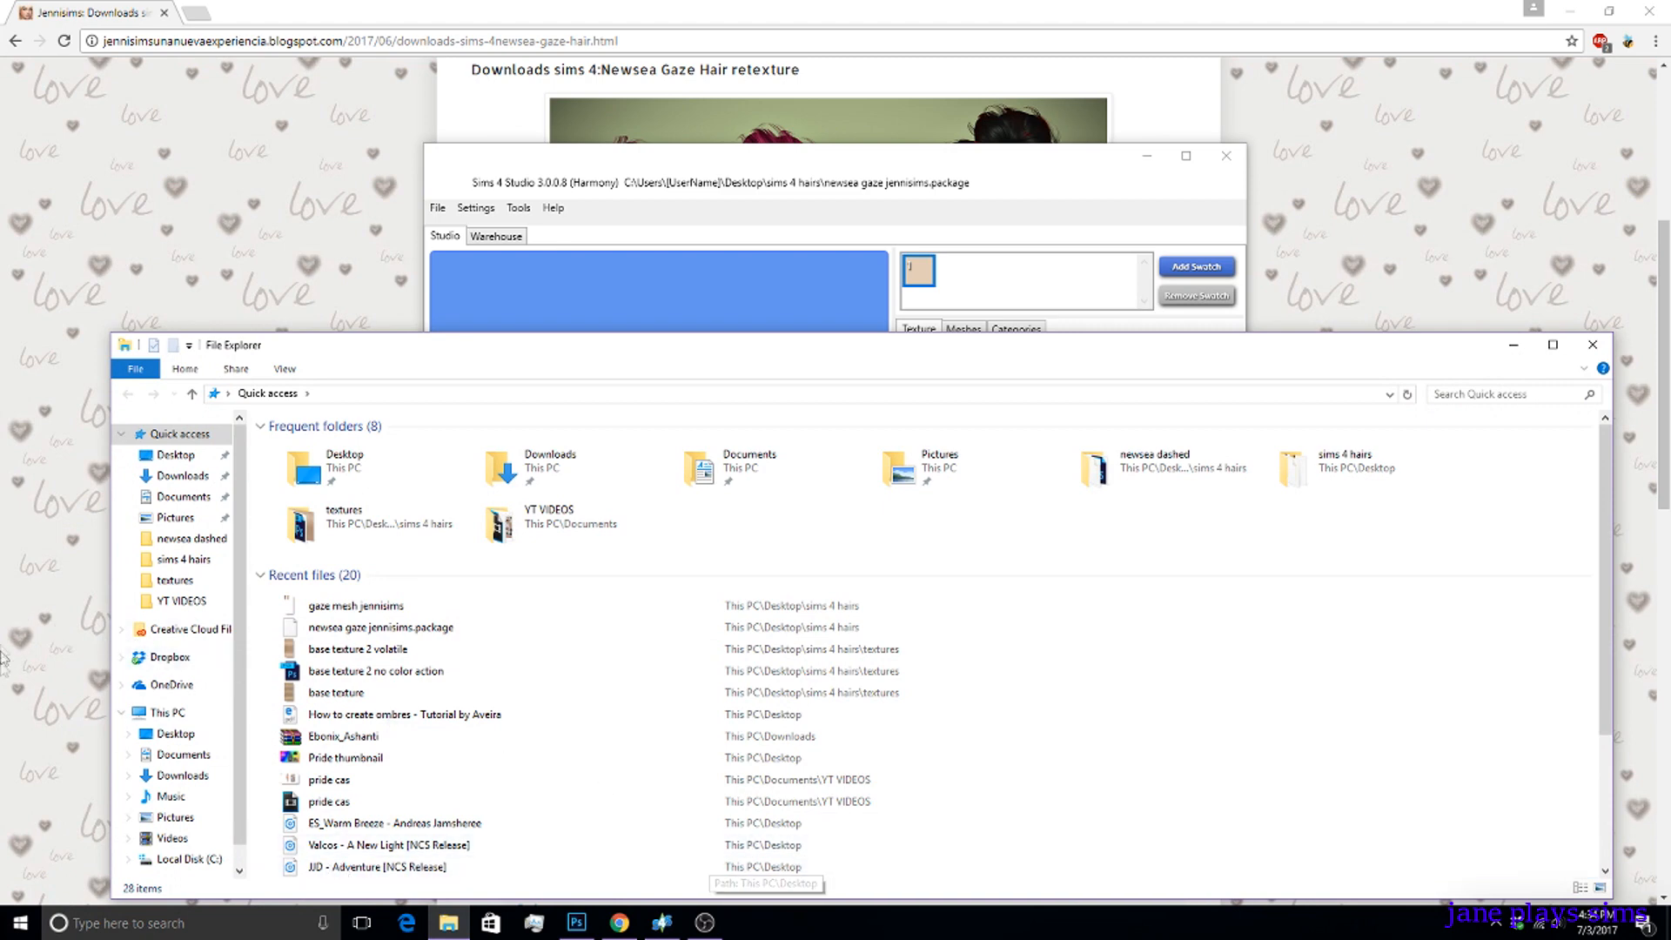
click(179, 497)
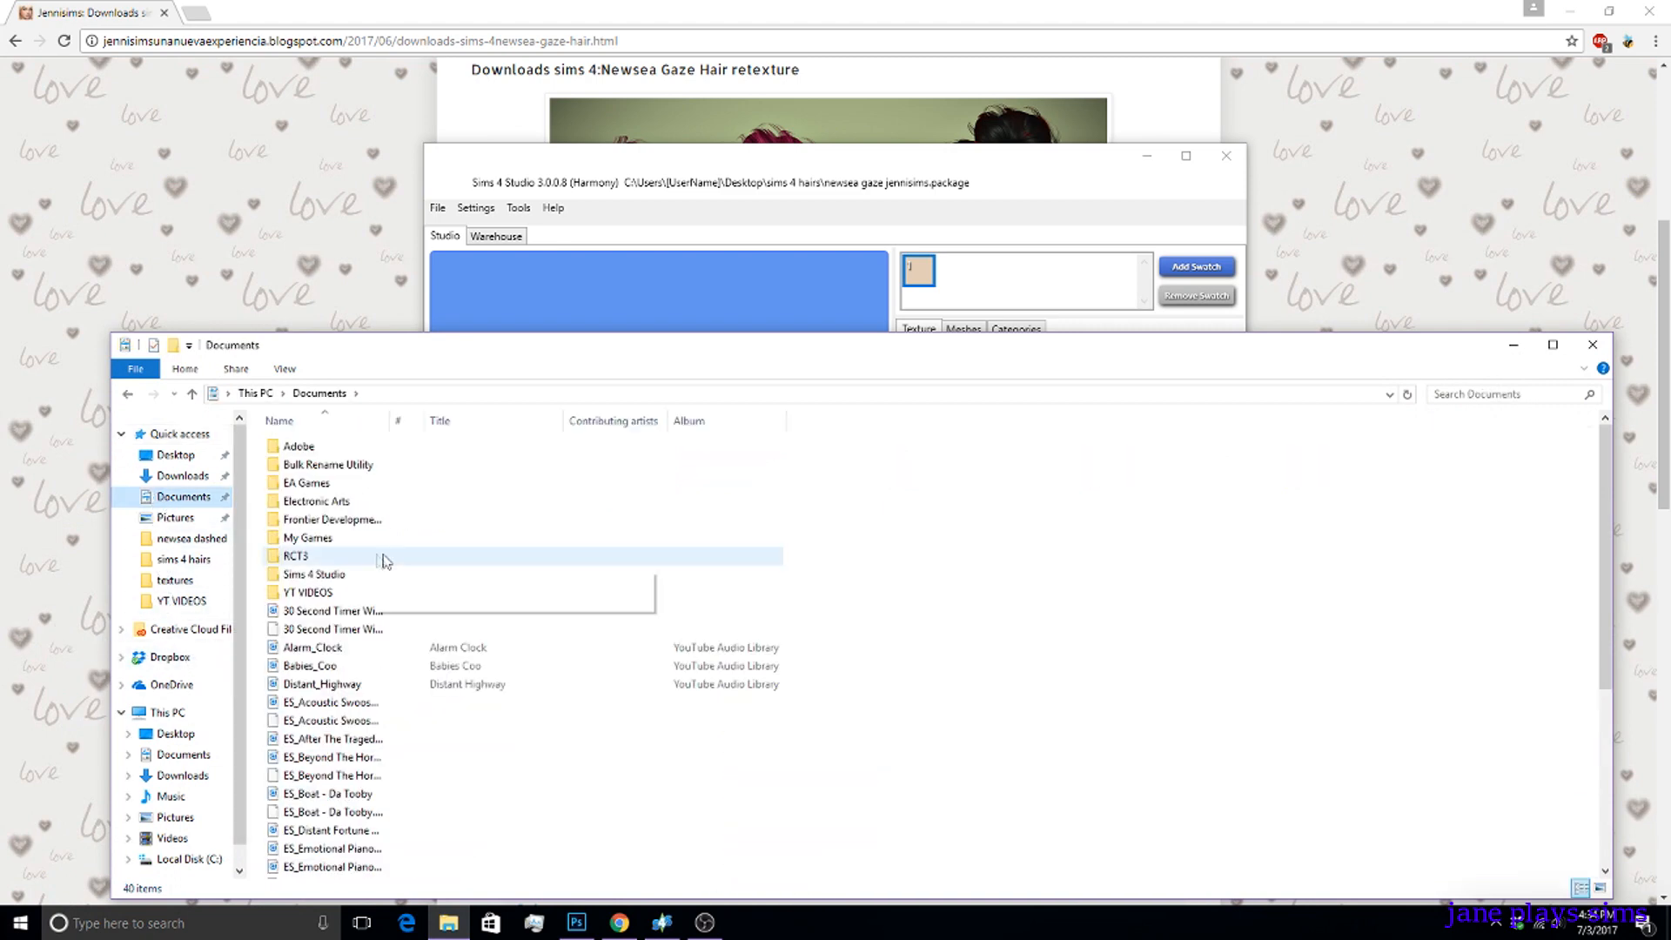
double_click(312, 573)
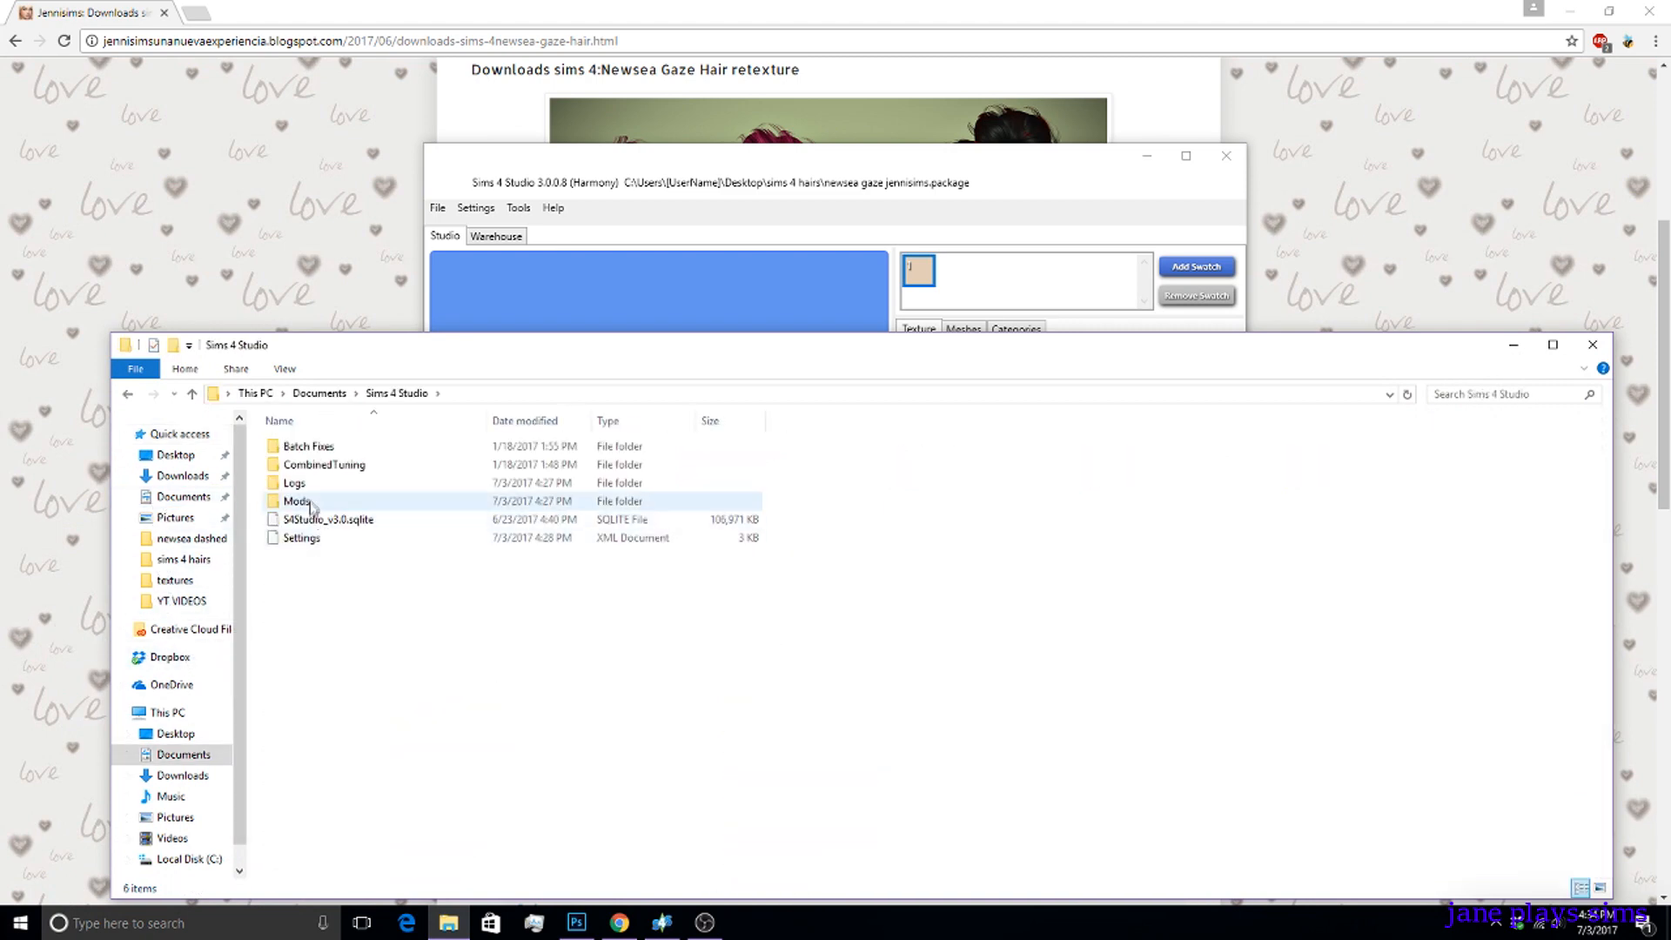
double_click(313, 502)
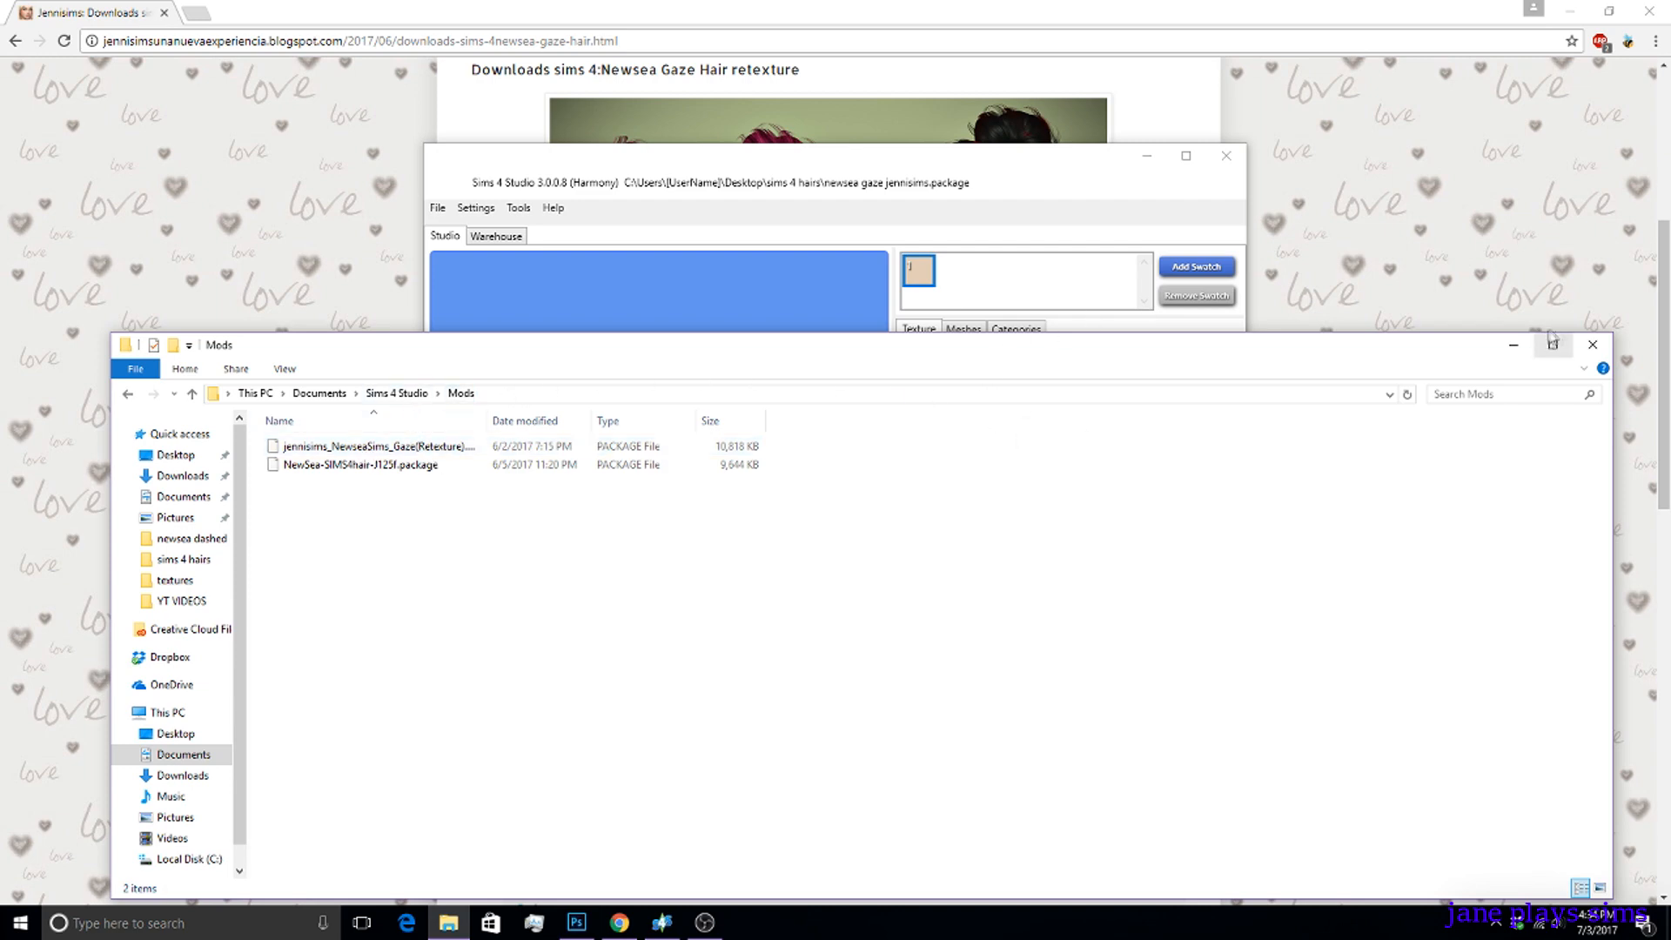
click(1592, 345)
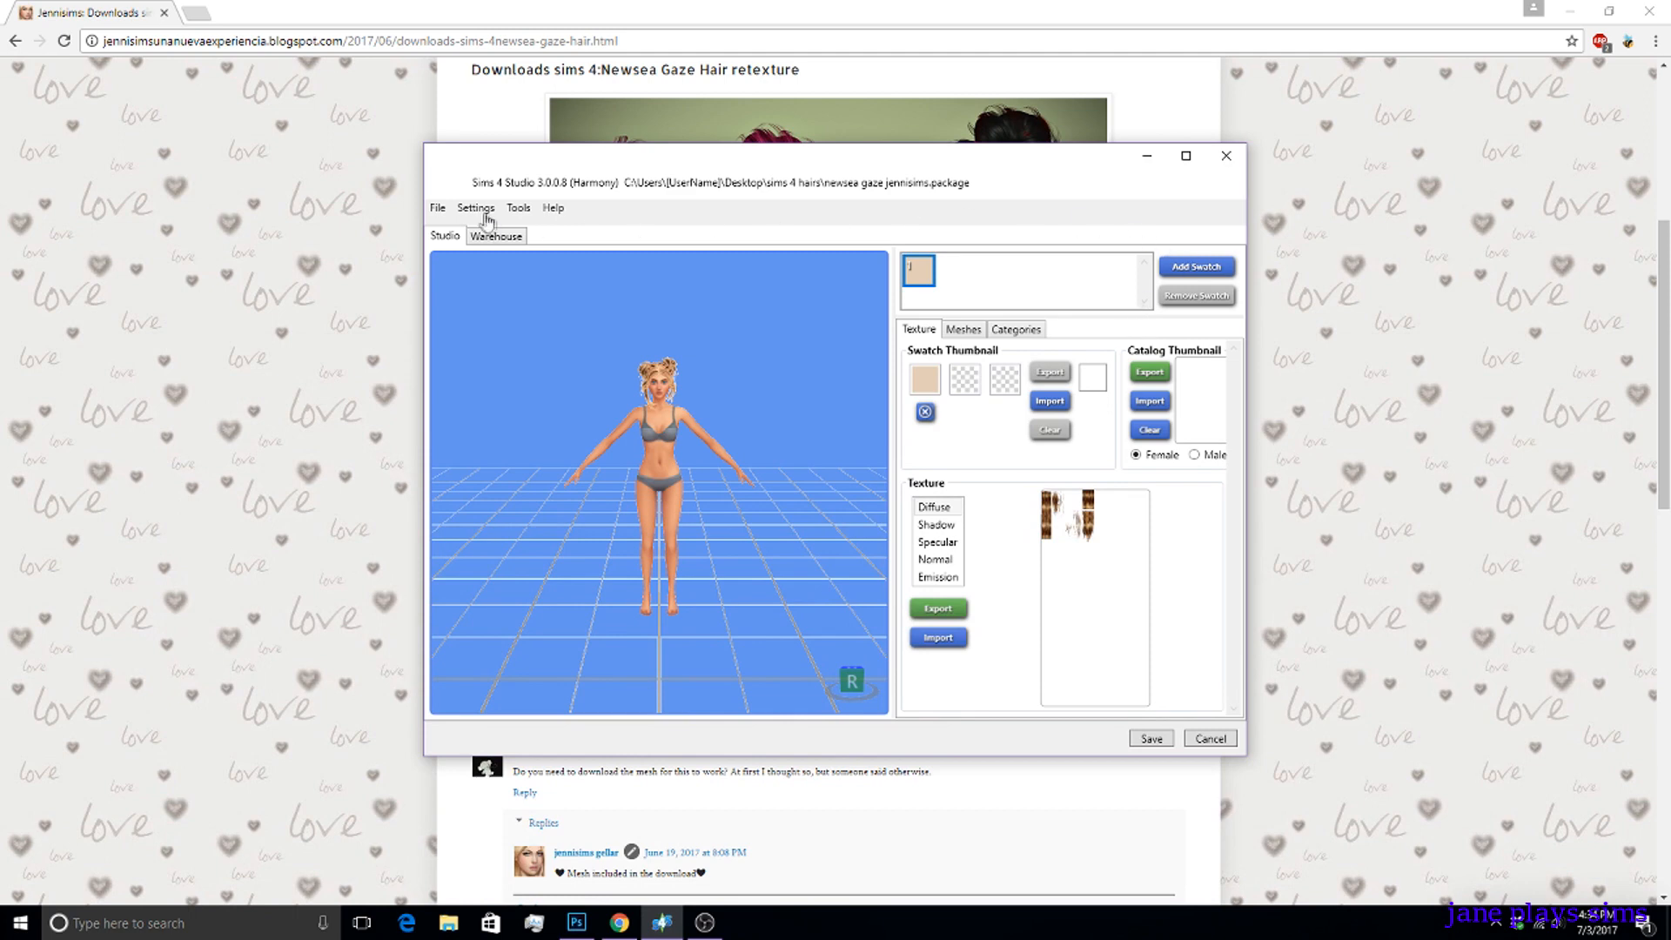
Close the open project in Sims 4 Studio and start a CAS standalone from the custom Newsea Gaze hair with double buns.
click(438, 210)
click(461, 227)
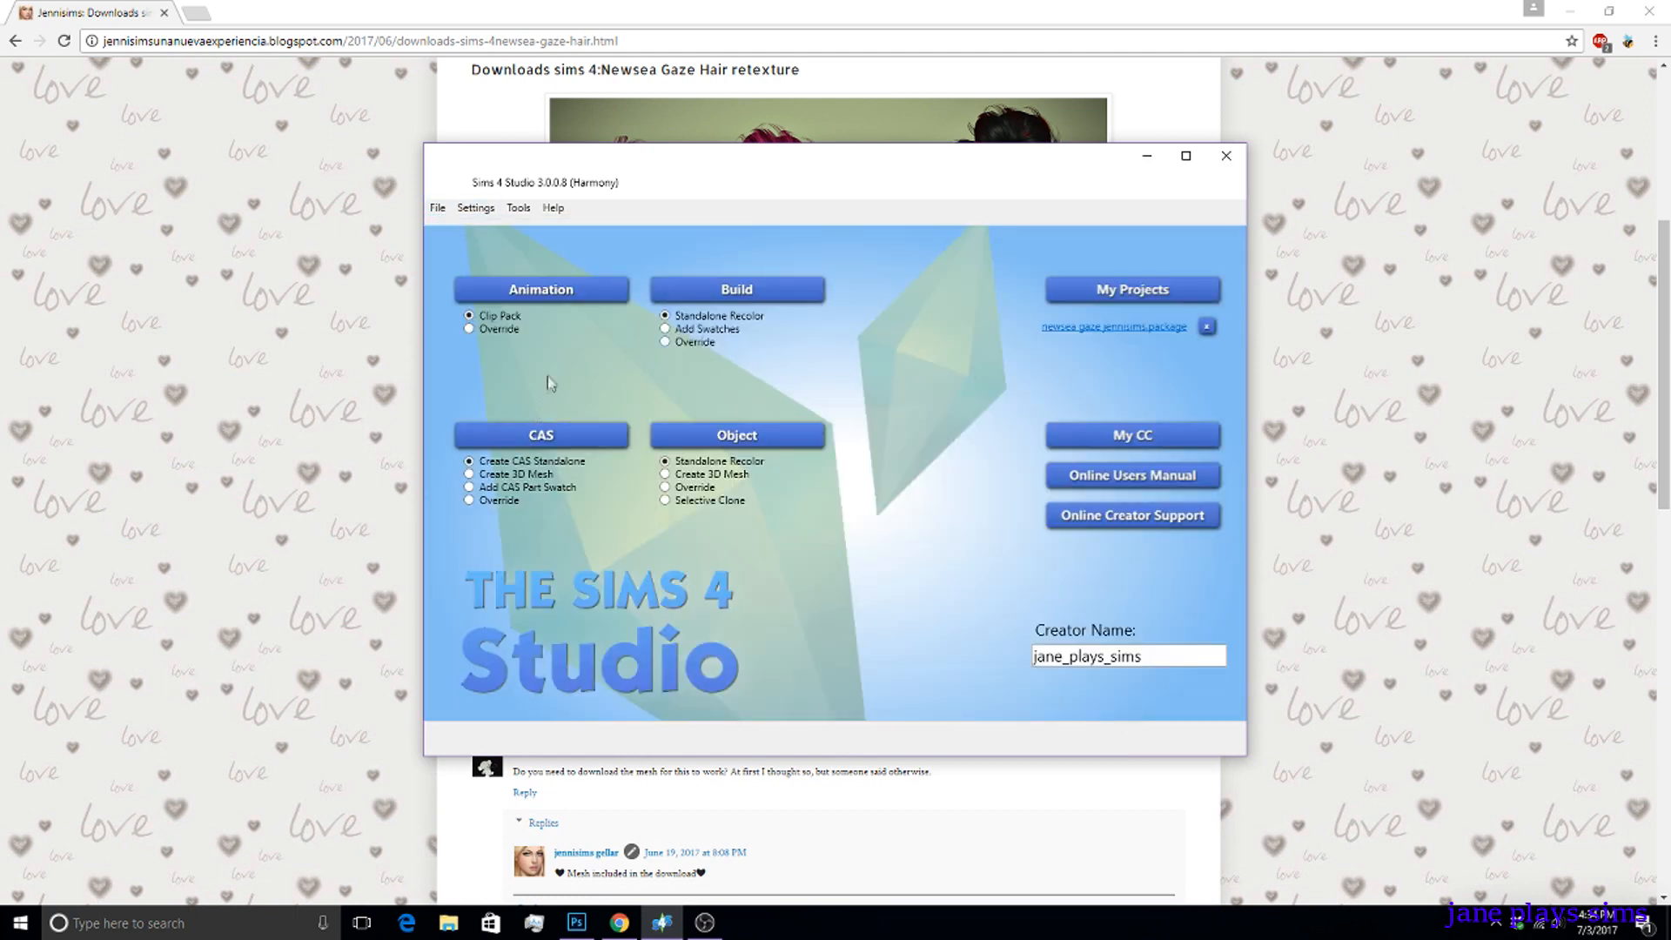
click(535, 438)
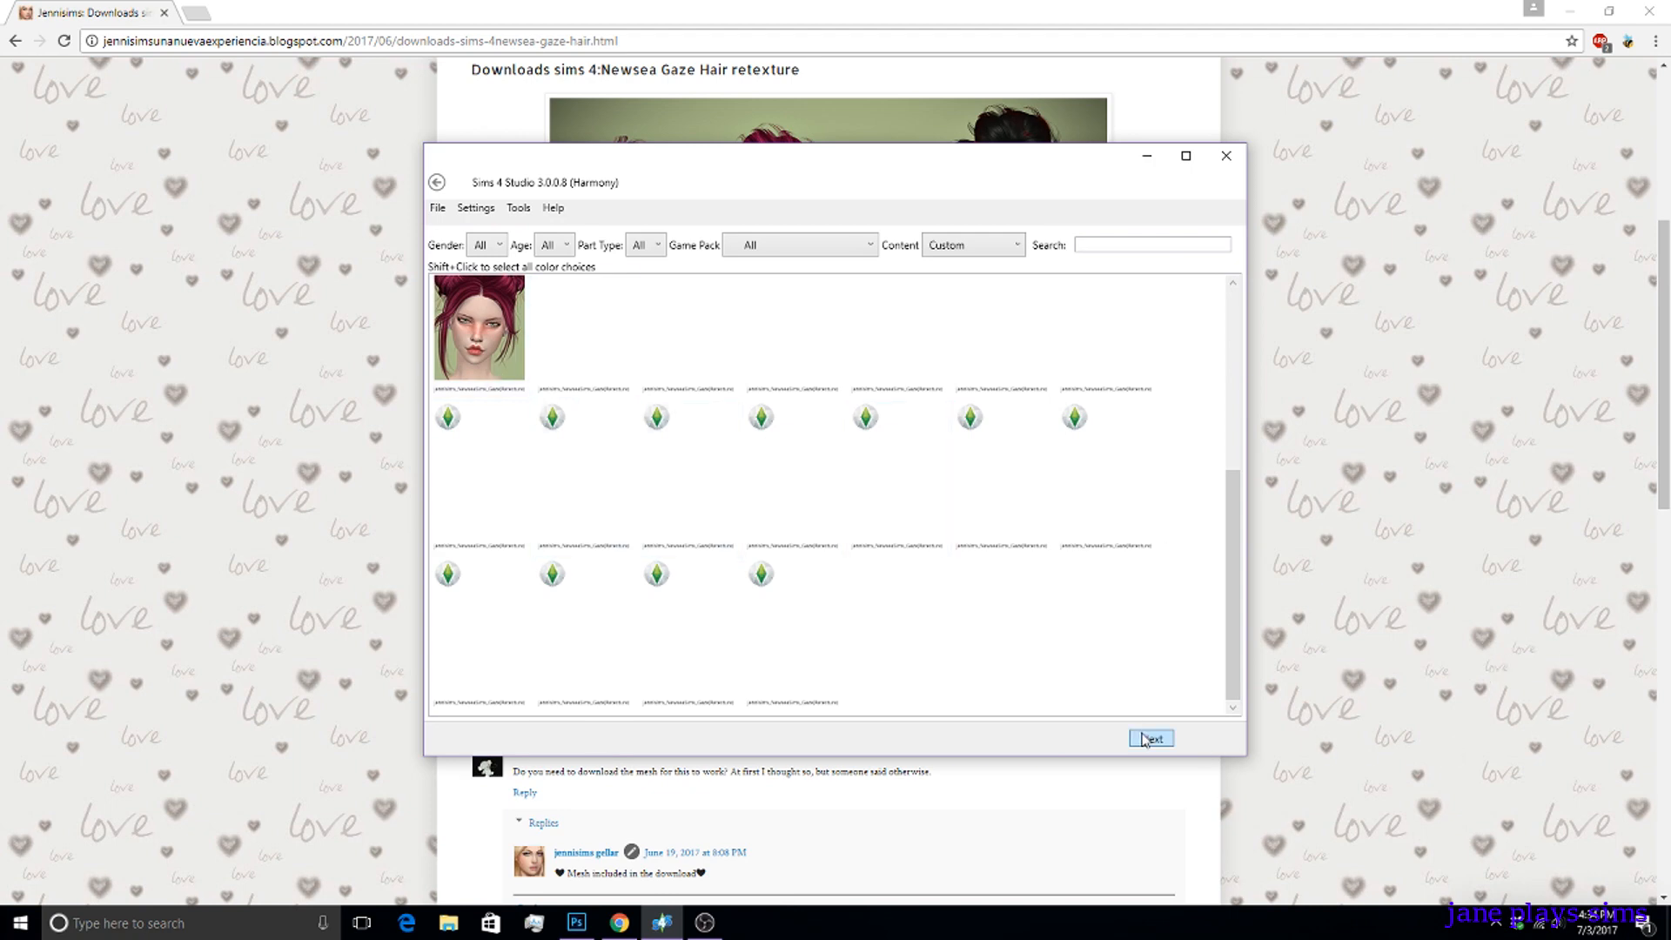
click(461, 344)
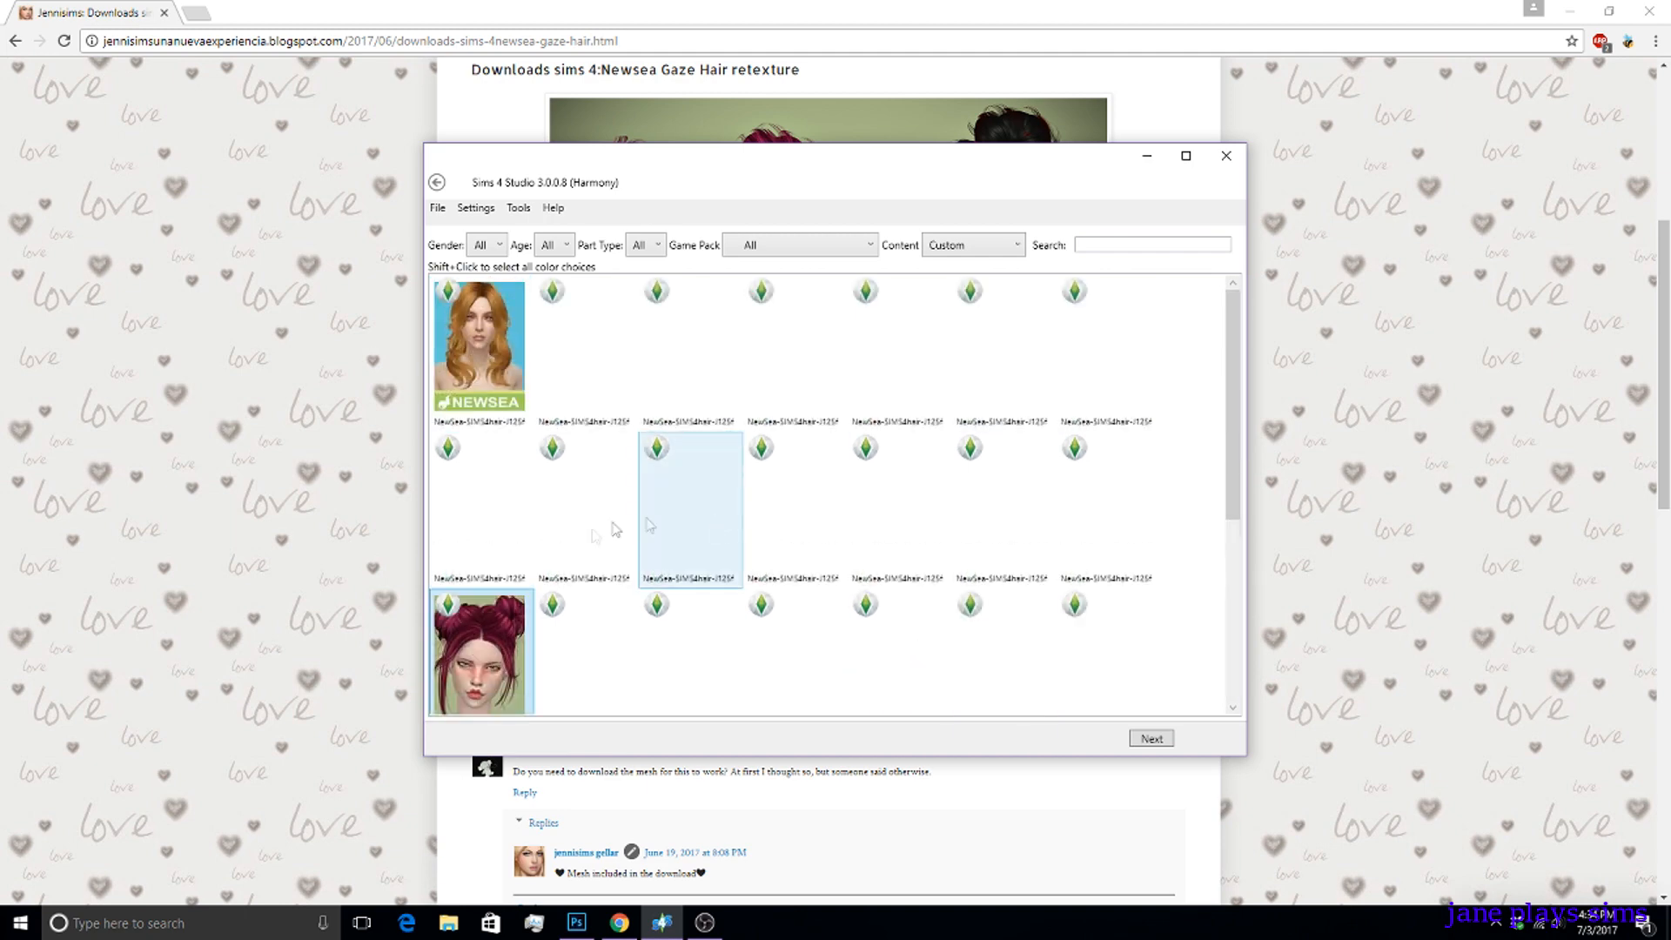
scroll(561, 548, down, 3)
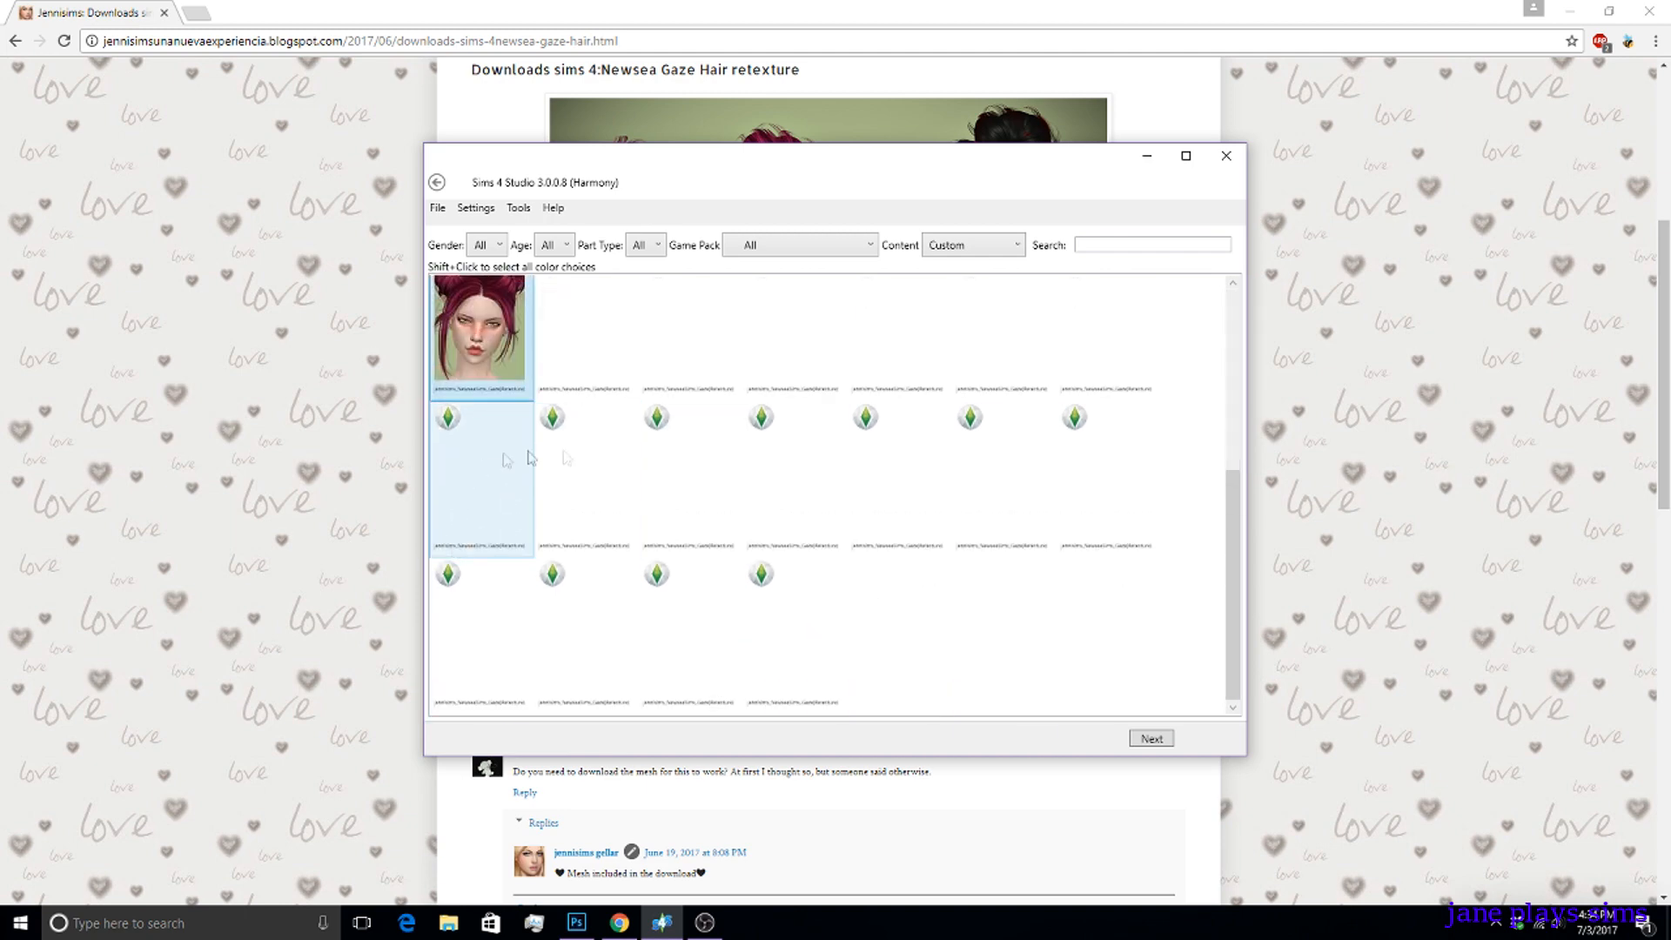
click(1158, 739)
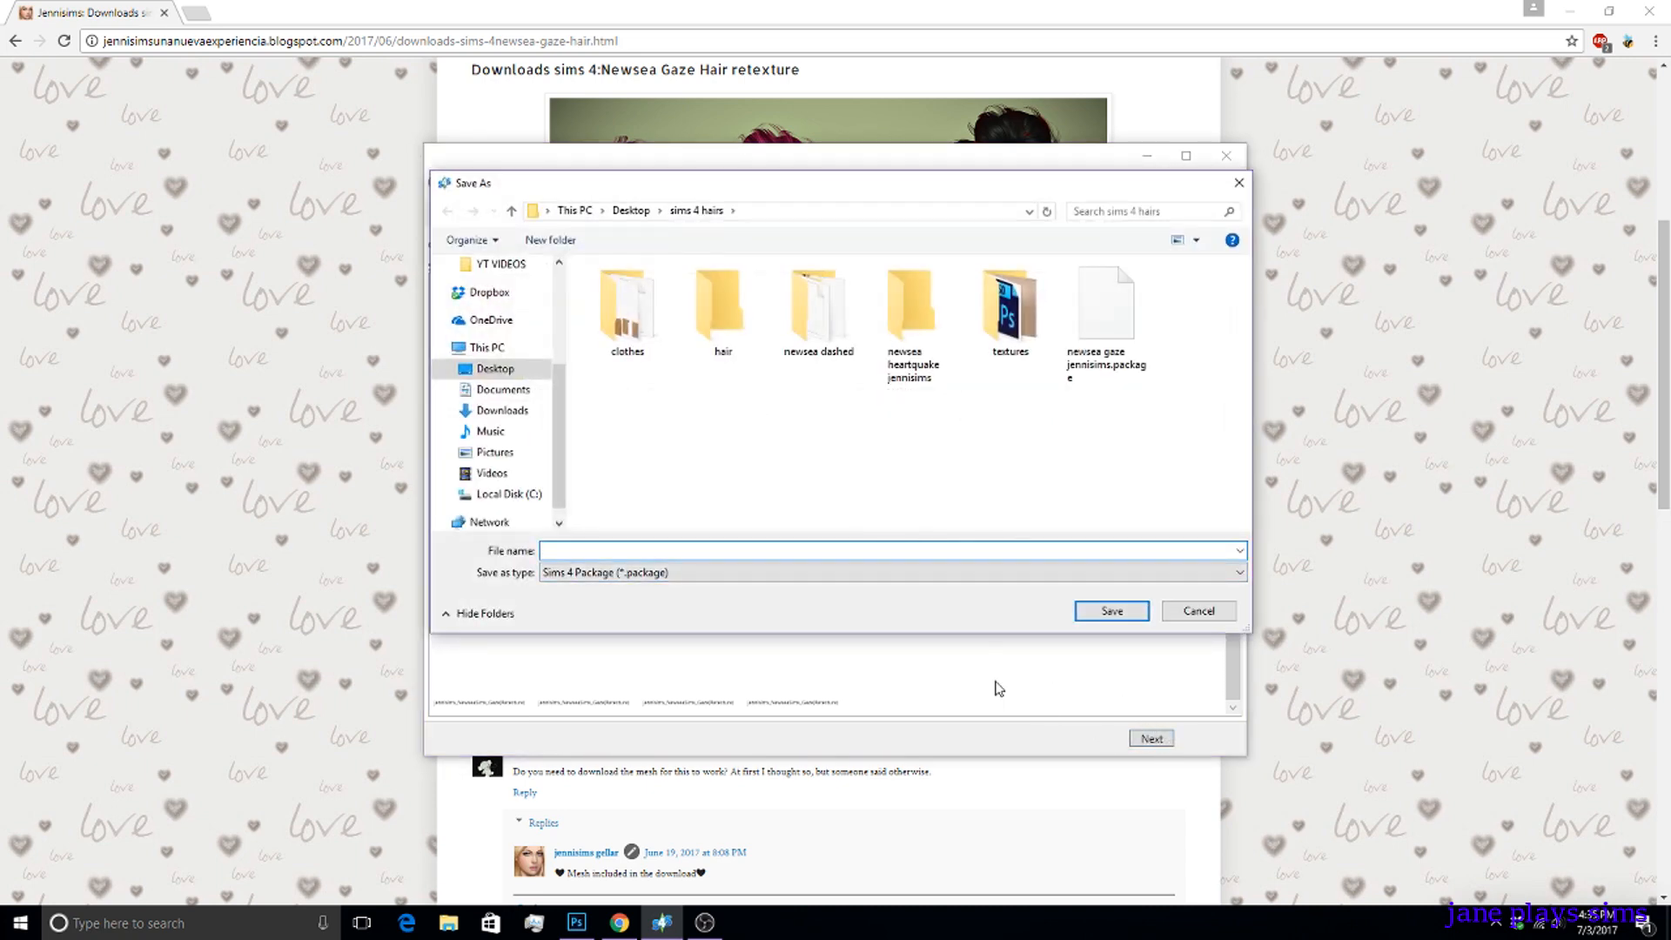
Save the new package as newsea gaze jennisims.package in the sims 4 hairs folder, replacing the existing file.
text(ne)
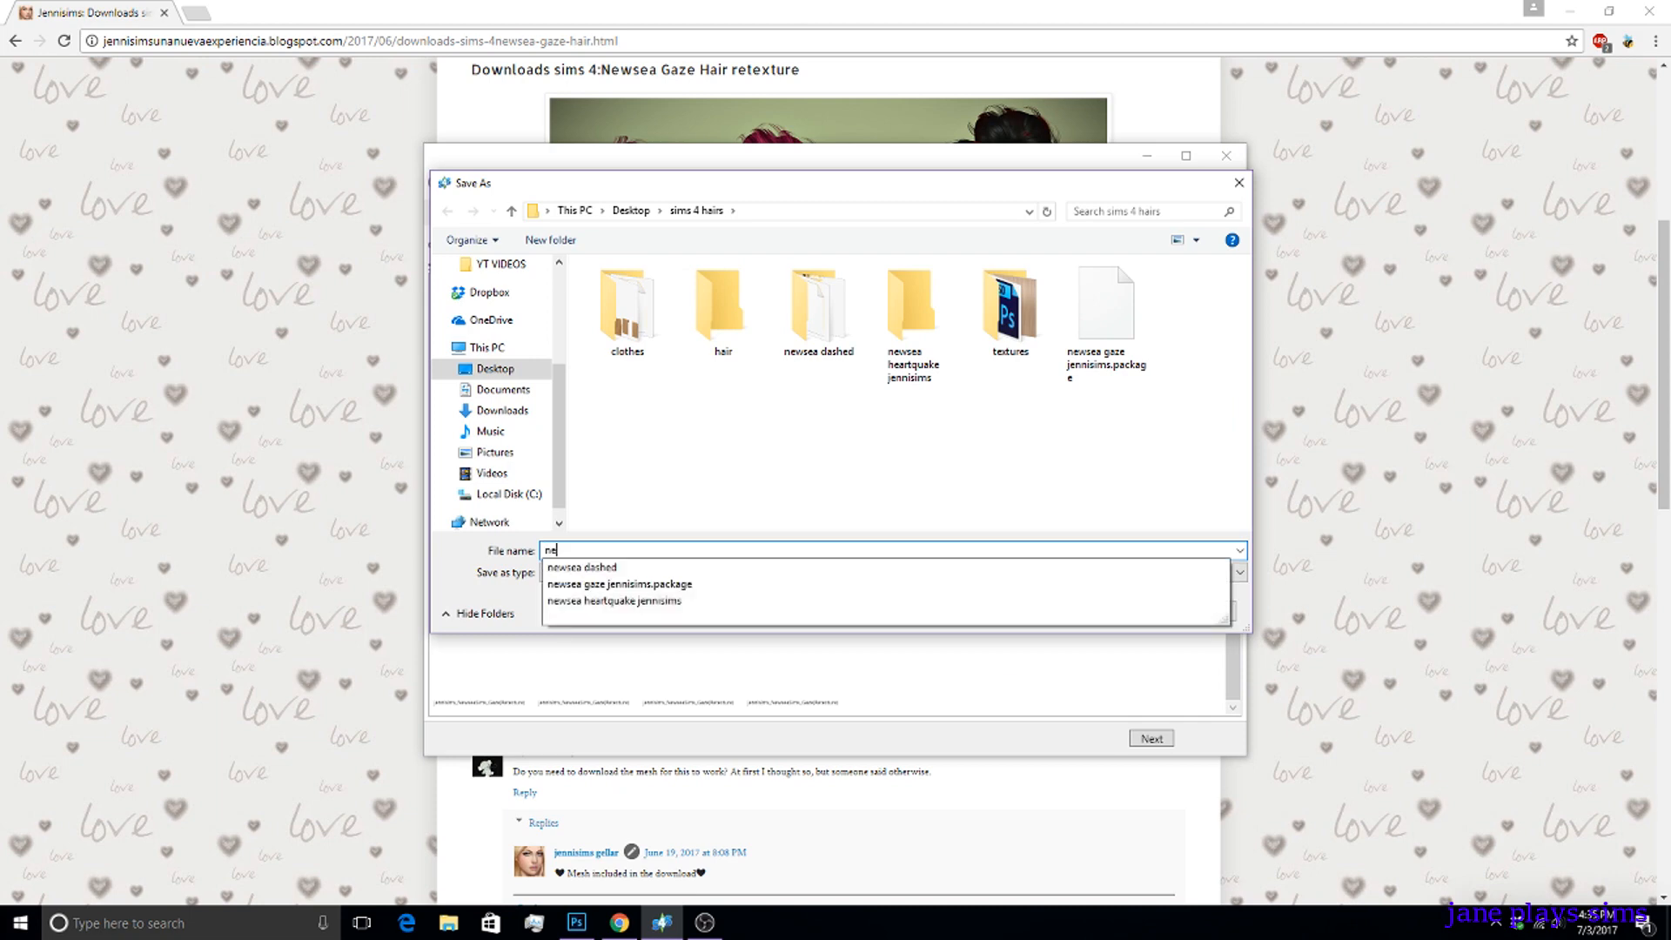
text(ws)
click(881, 585)
click(1097, 611)
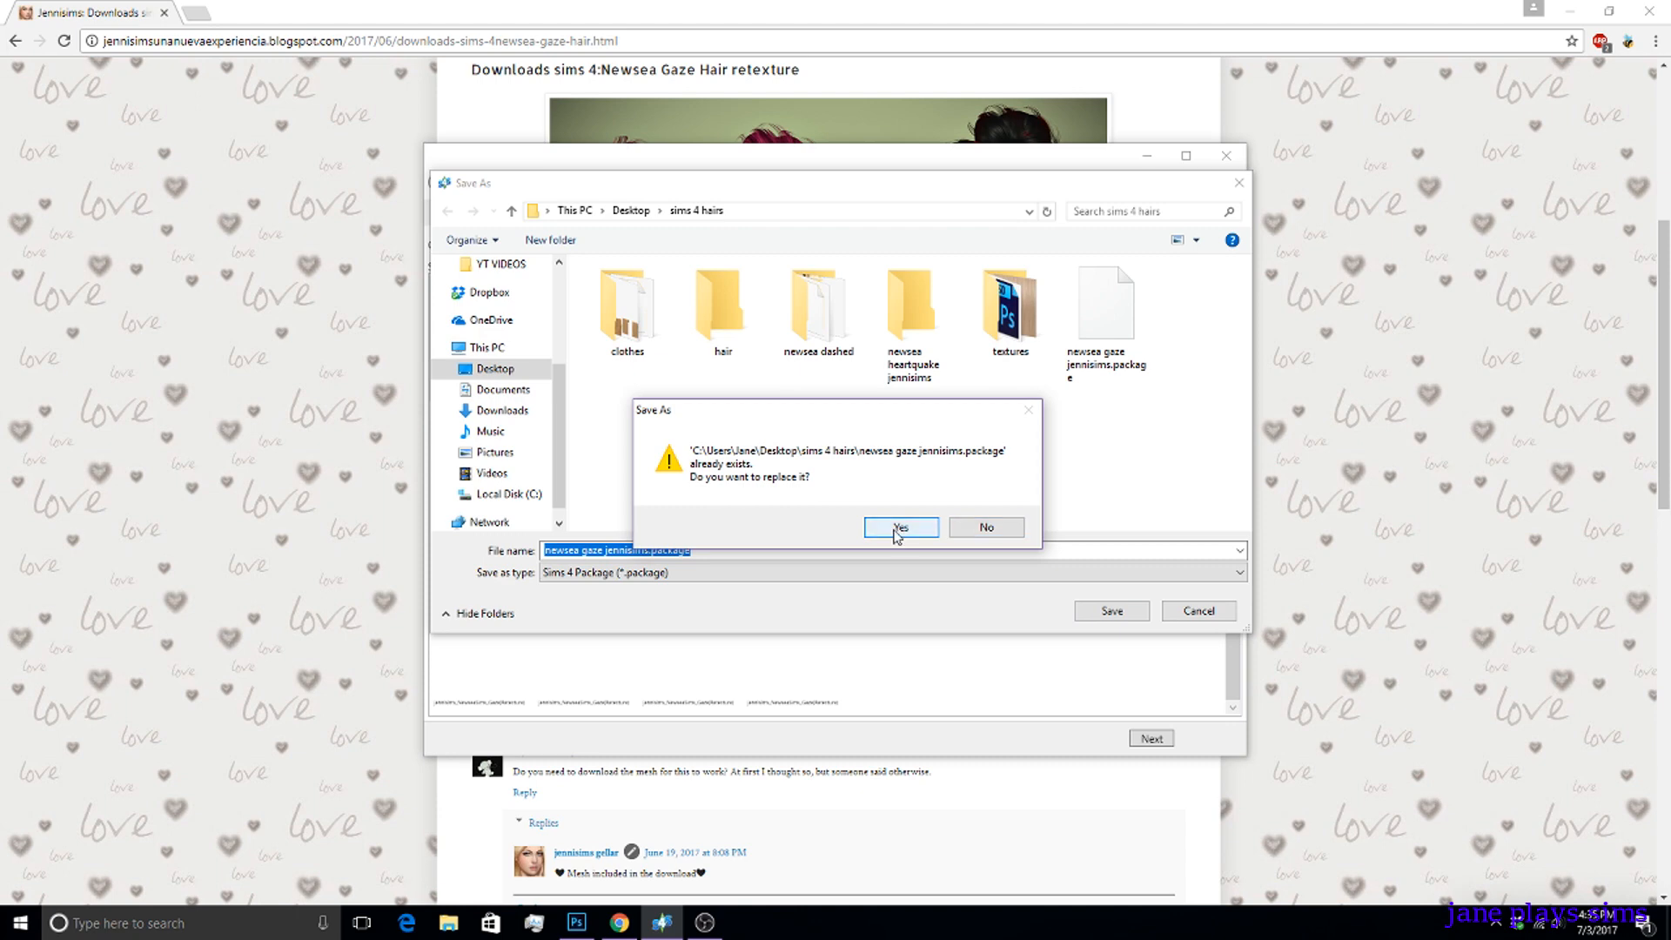
click(899, 528)
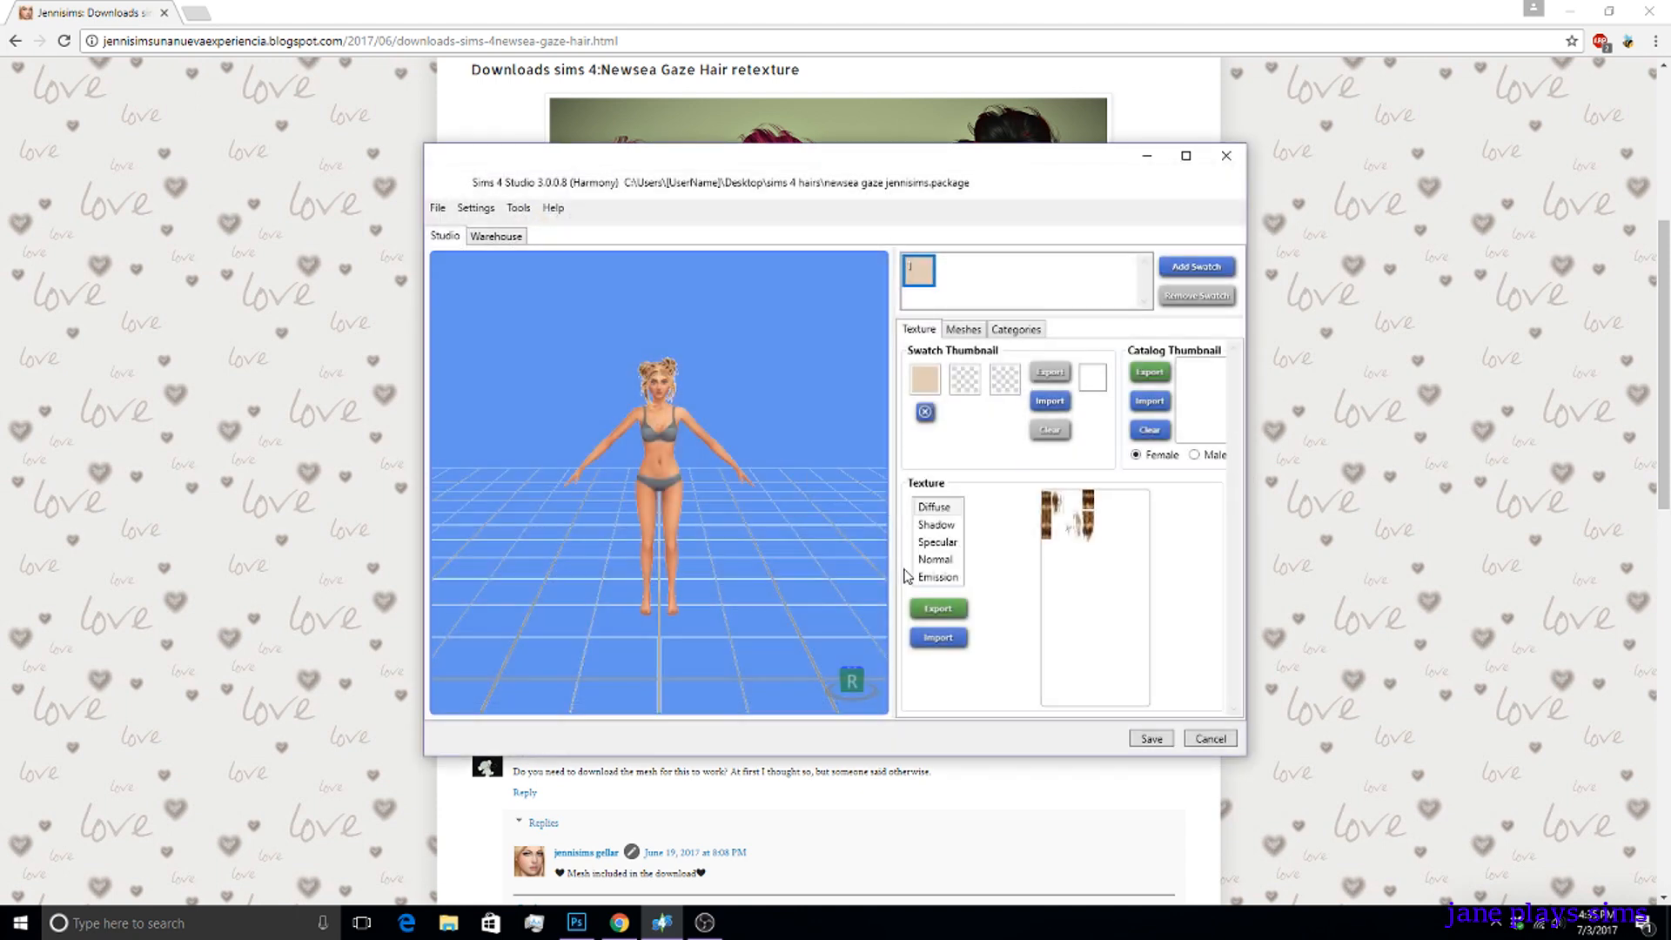
Export the hair's diffuse texture as gaze mesh jennisims.png to the sims 4 hairs folder, overwriting the existing image.
scroll(714, 447, up, 2)
scroll(714, 446, up, 3)
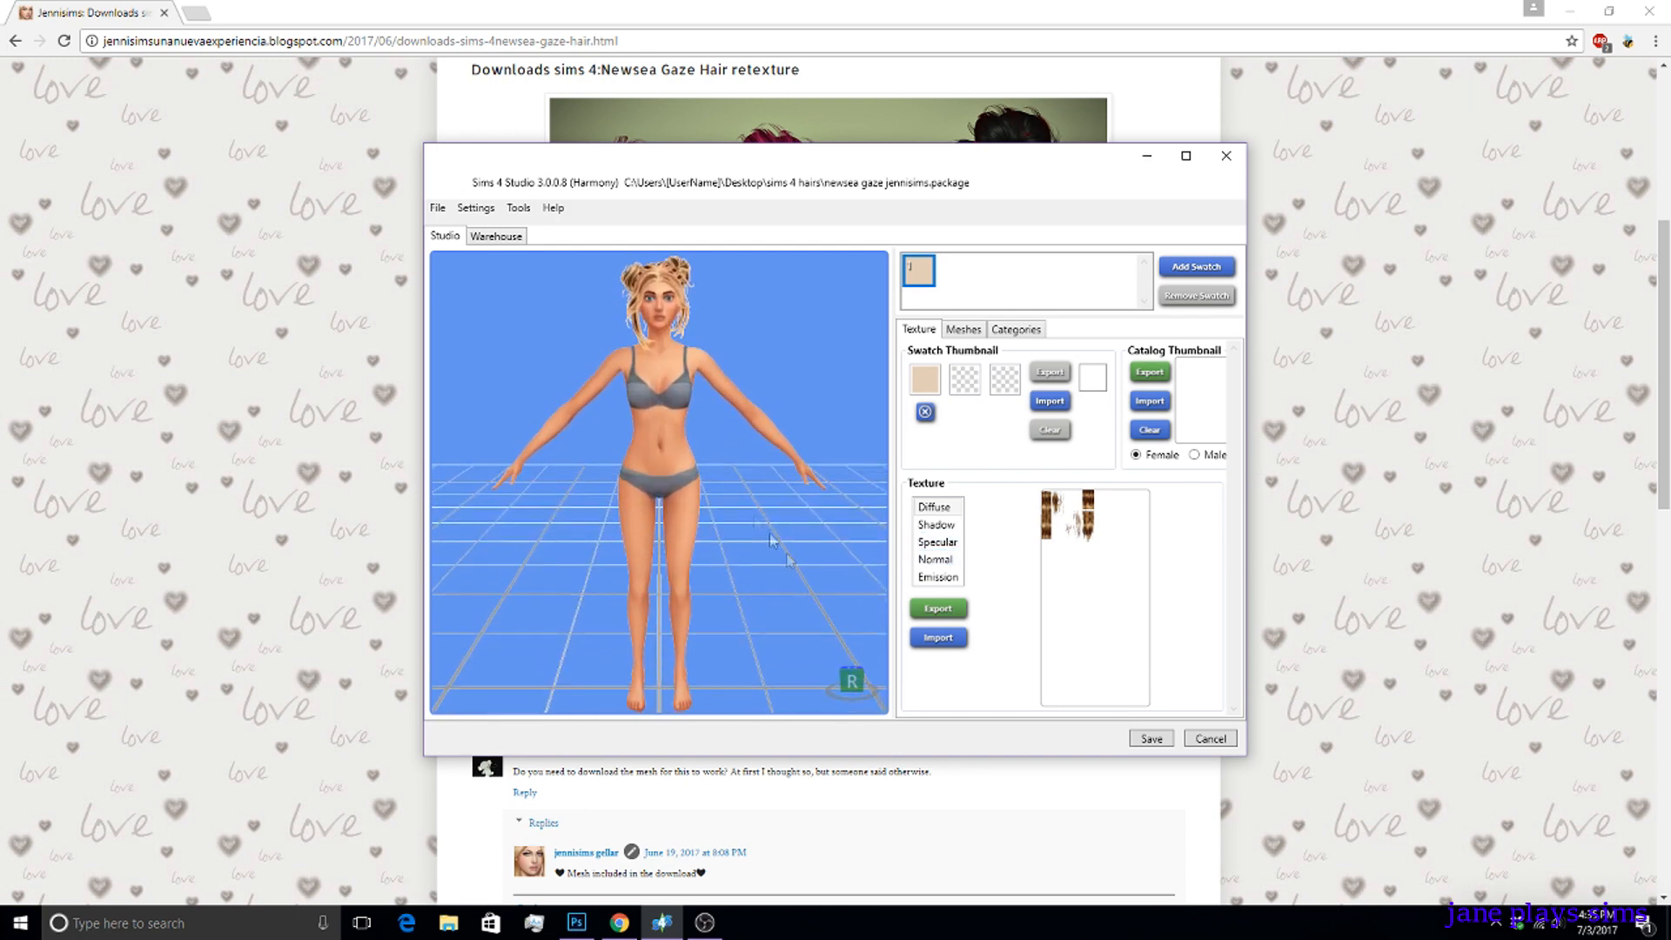
click(936, 611)
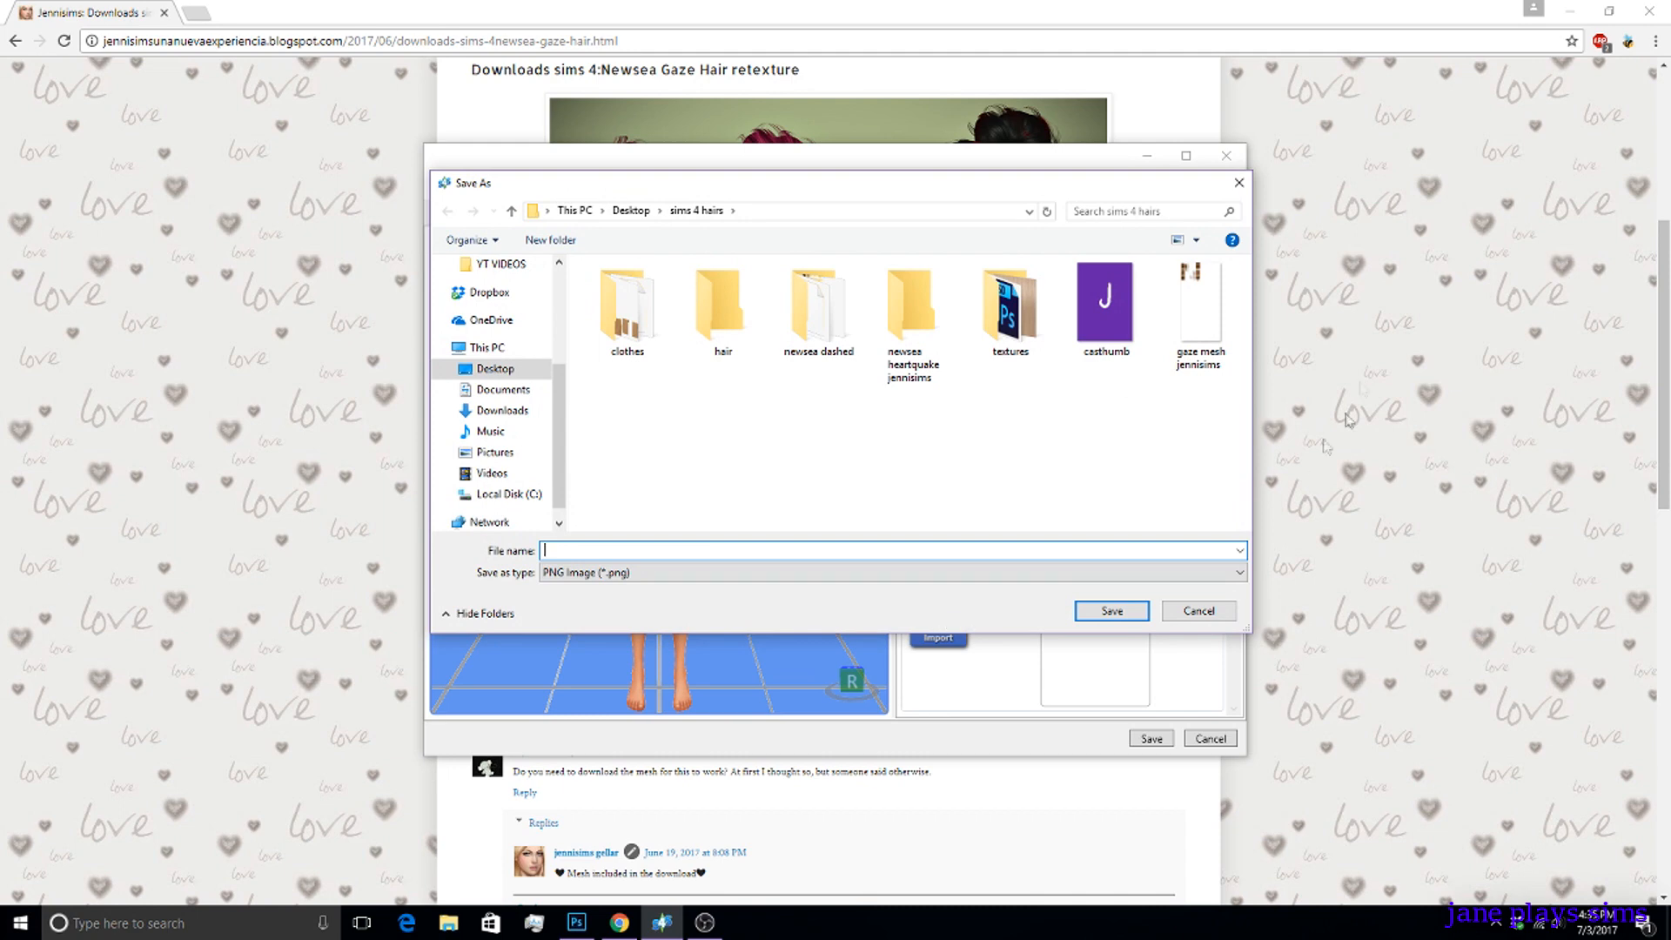
text(gaze)
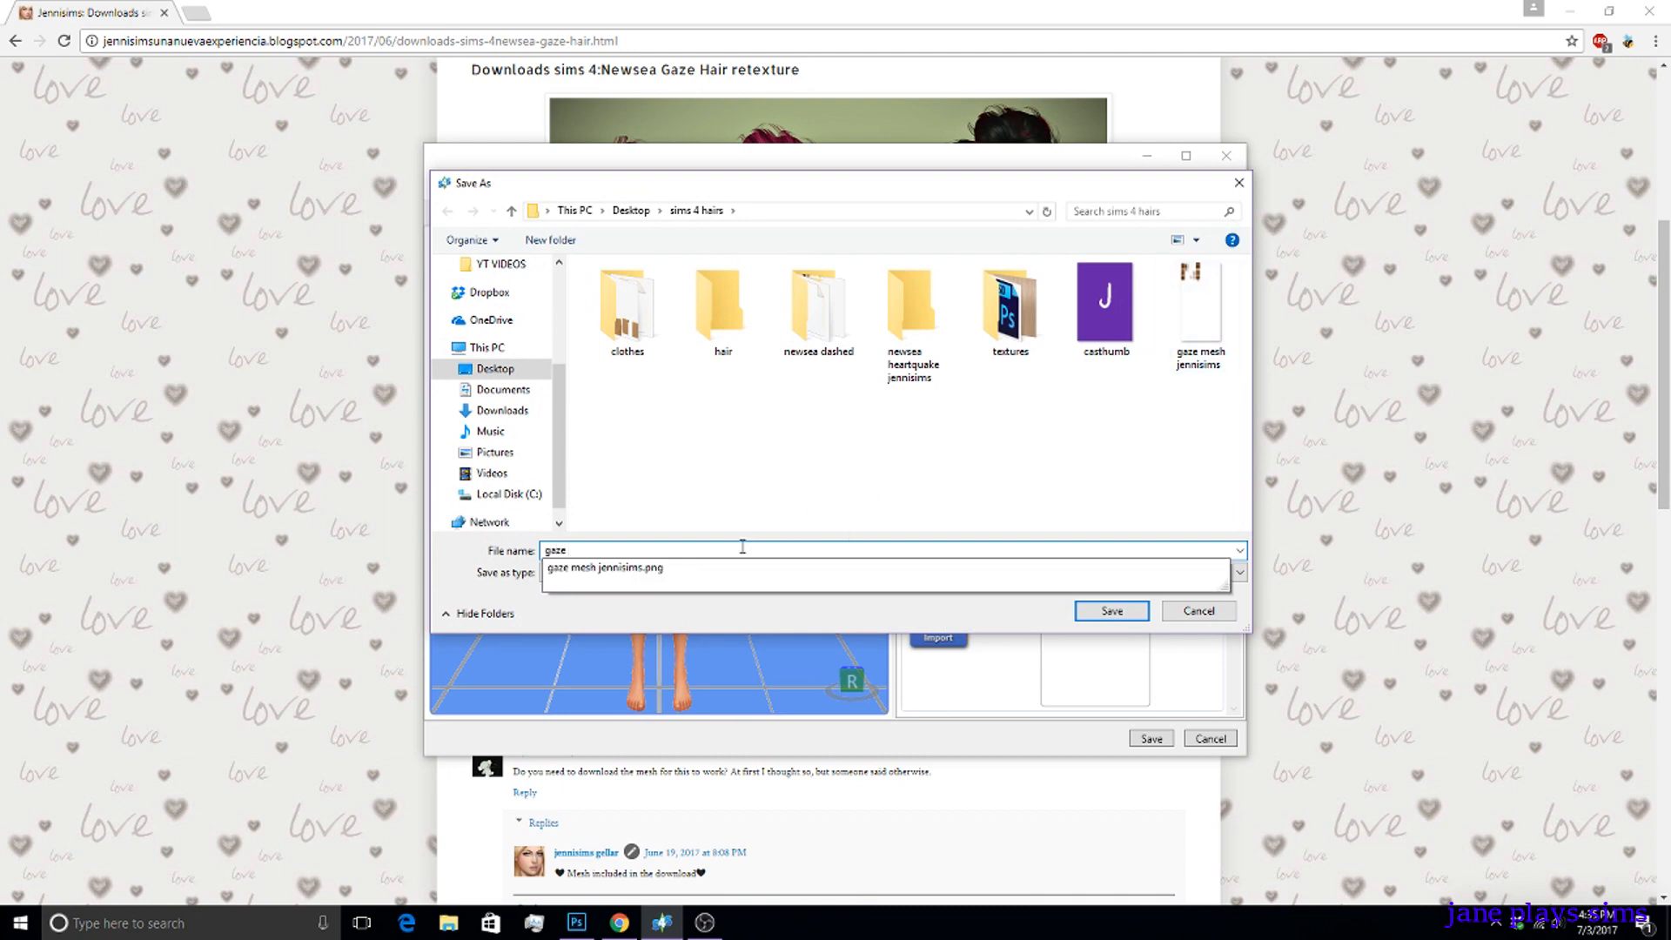
double_click(716, 574)
click(717, 574)
click(1101, 612)
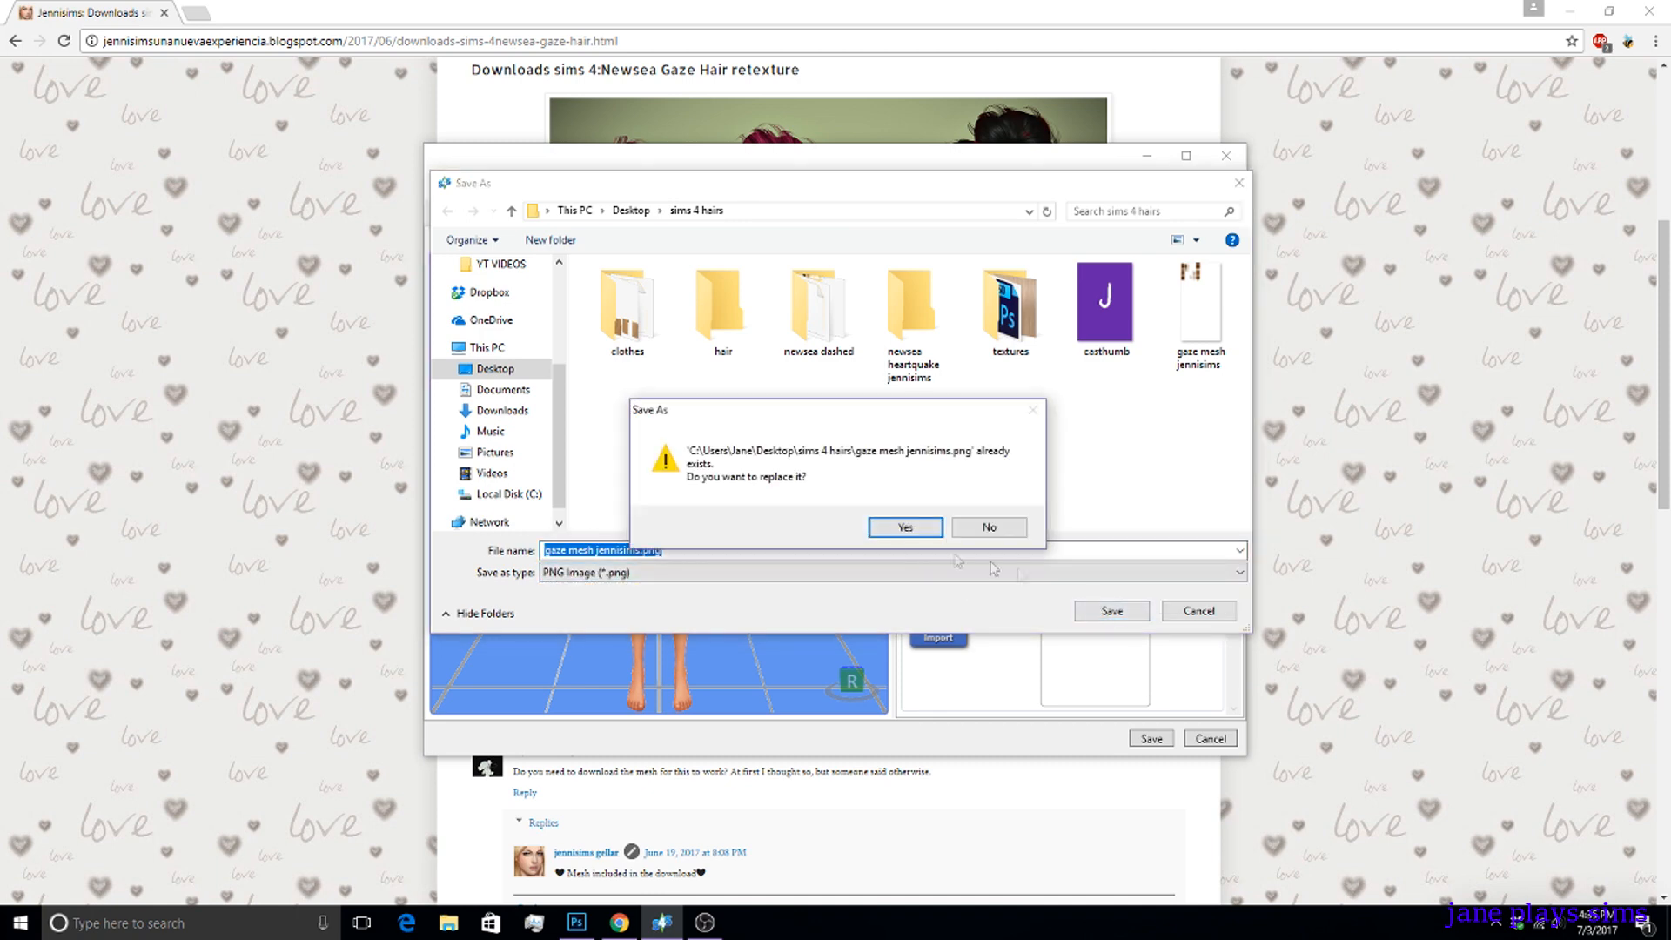
click(889, 531)
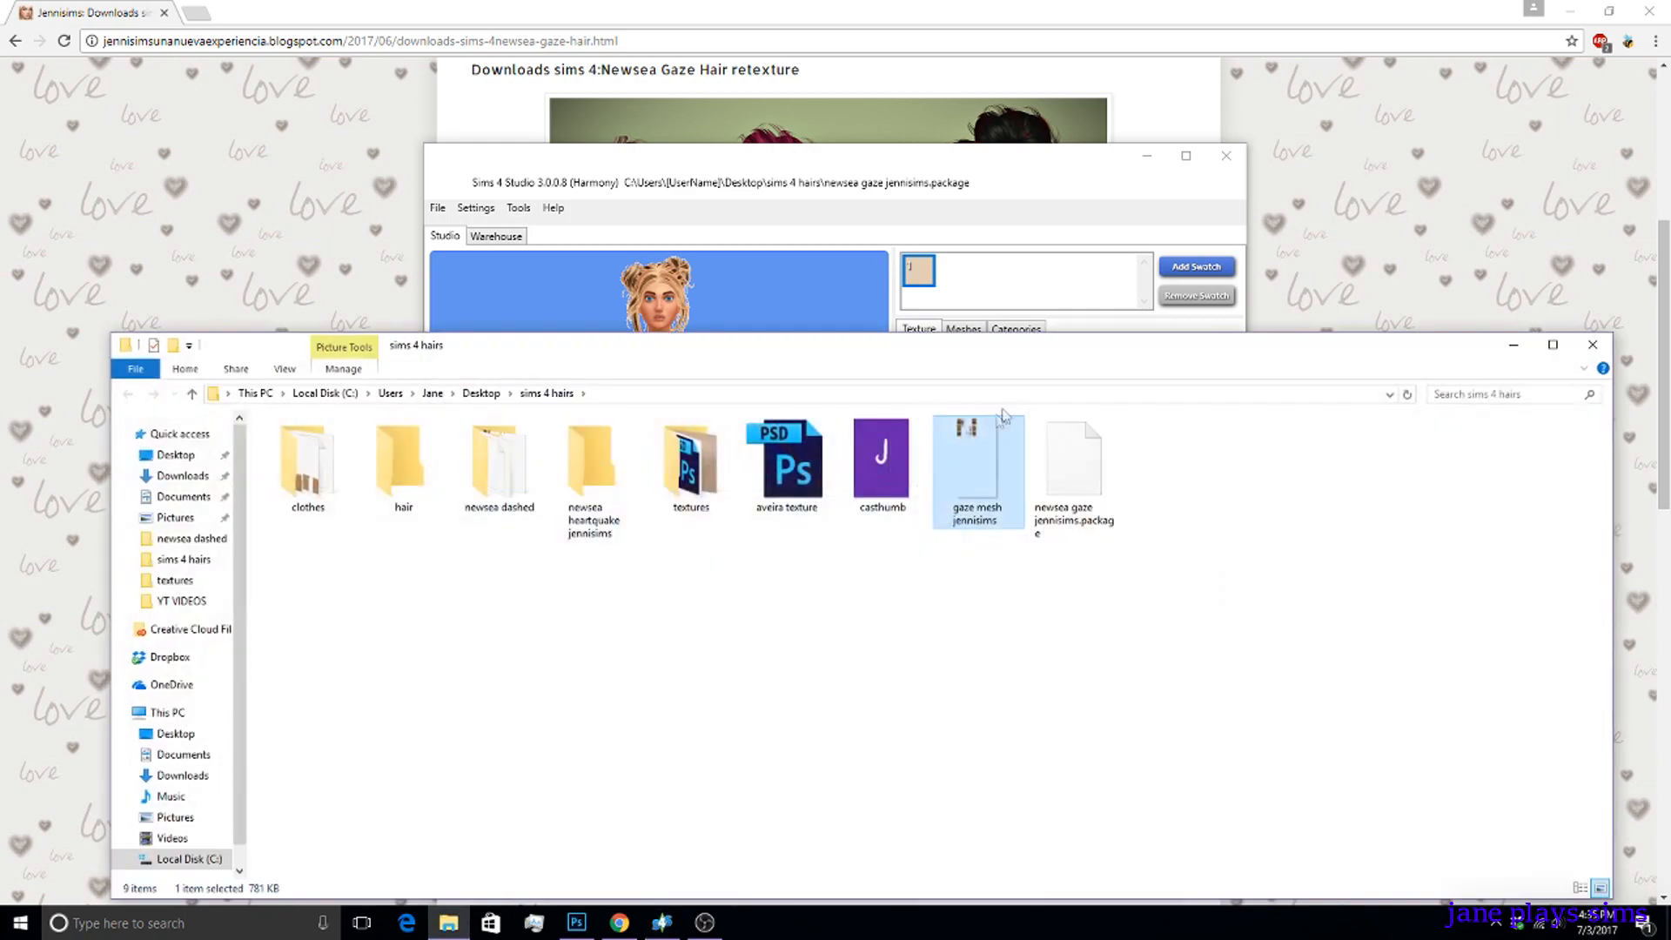
click(1513, 344)
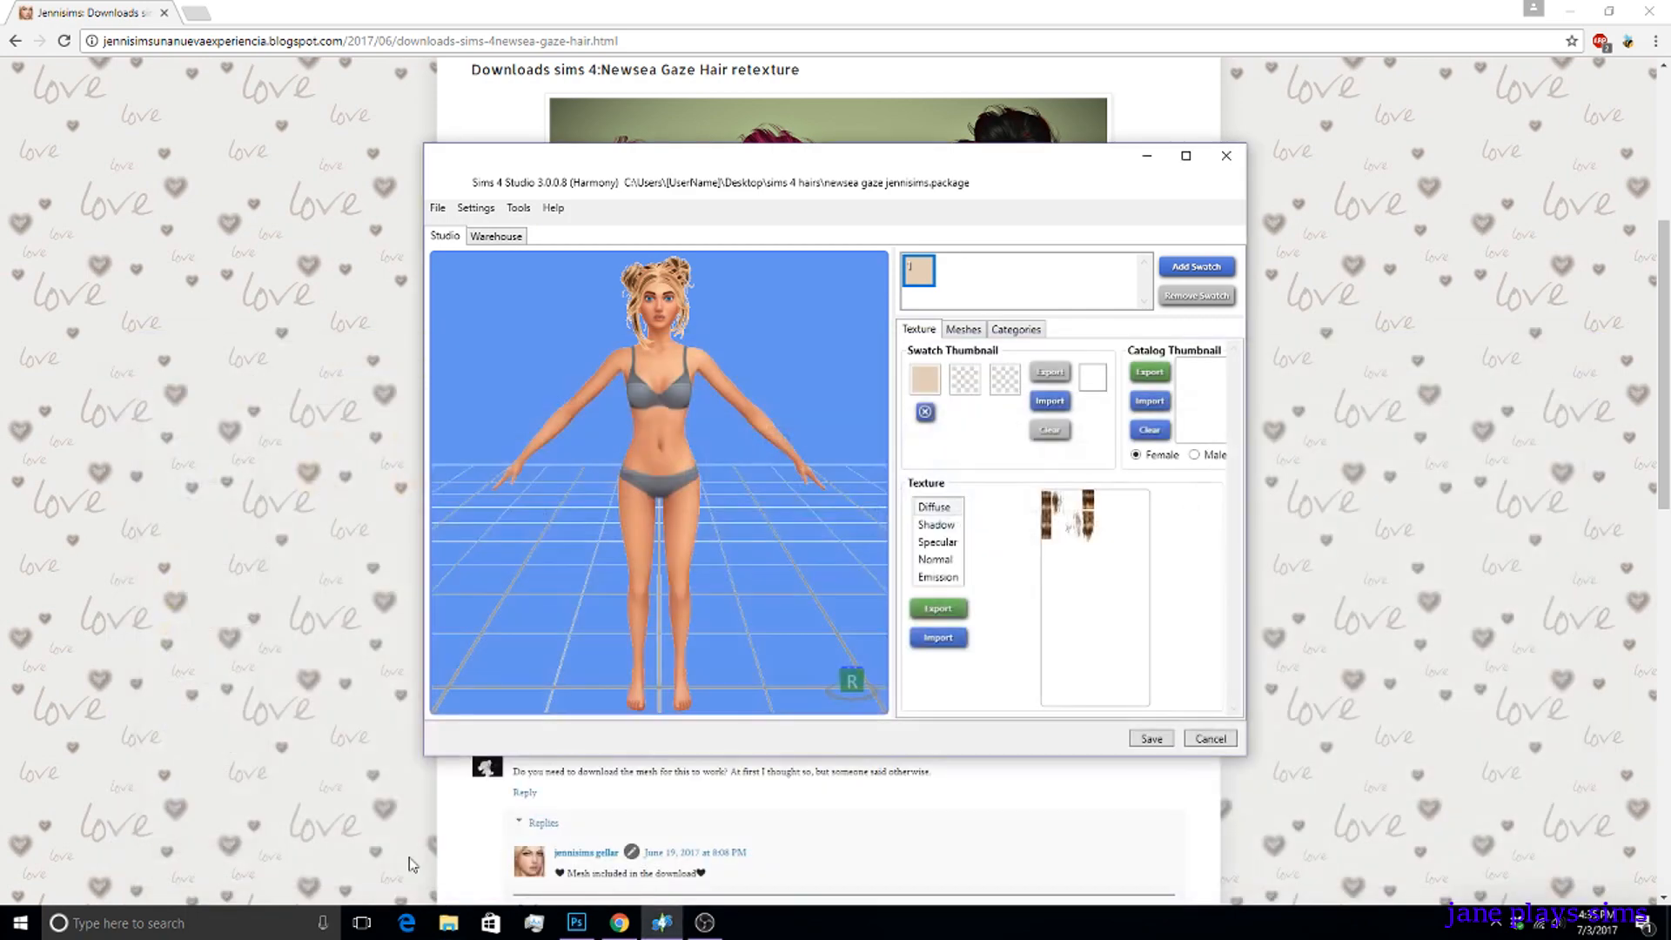
Switch to Photoshop and examine the hair strand sections of the gaze mesh jennisims.png texture.
click(576, 923)
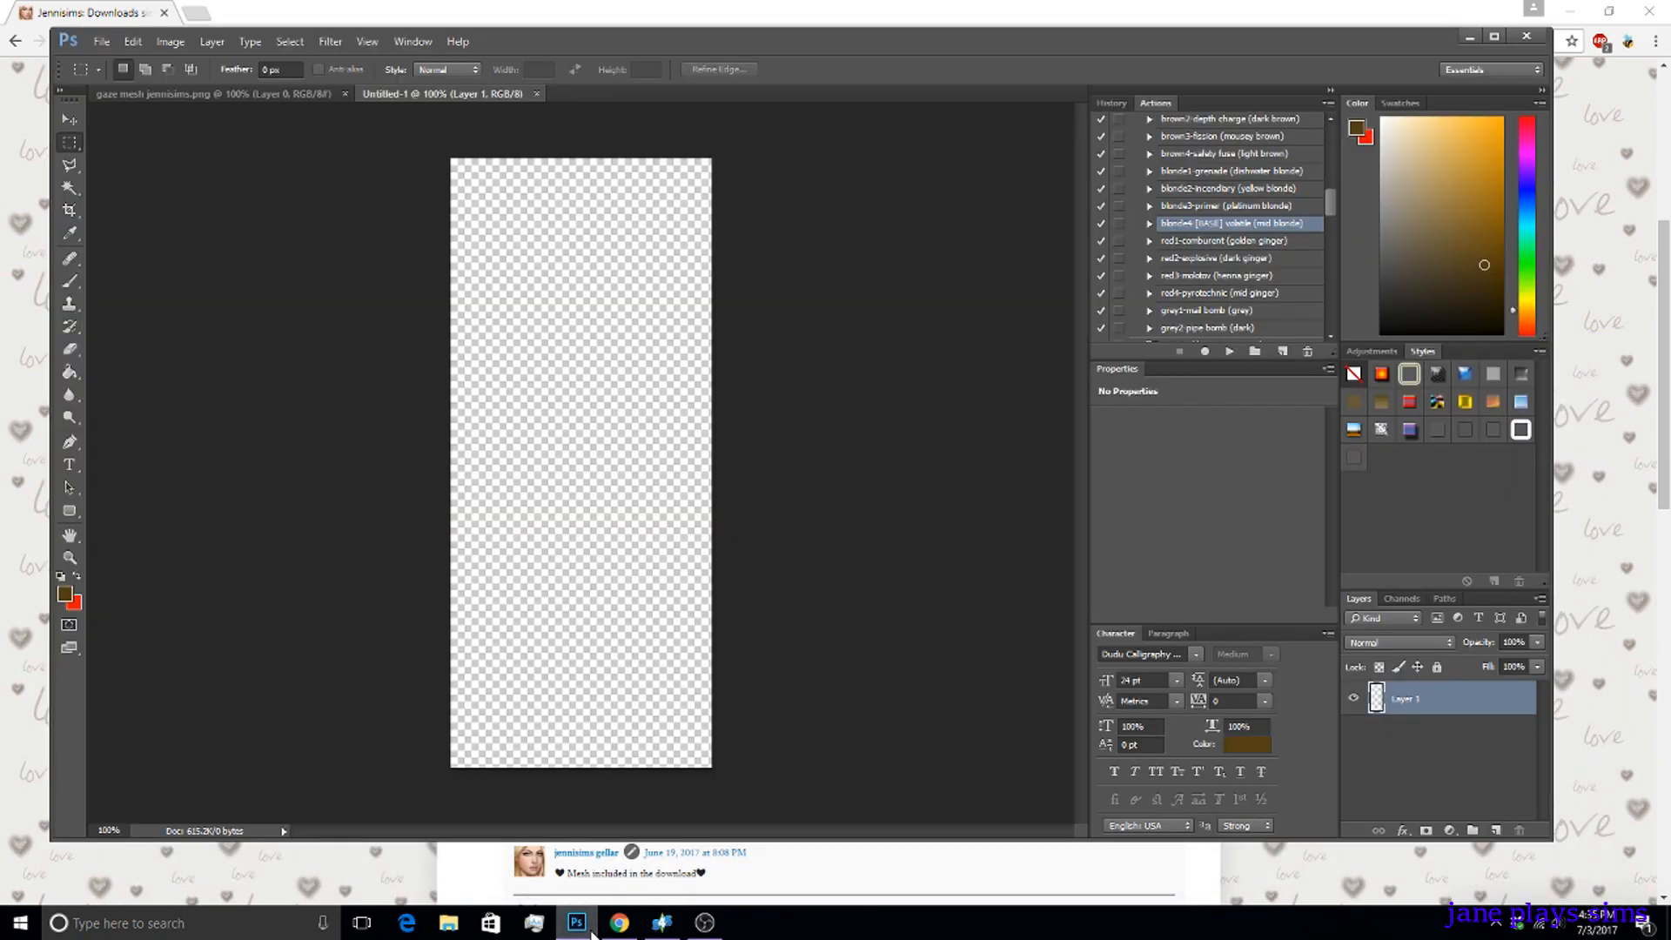
click(148, 94)
scroll(518, 353, down, 3)
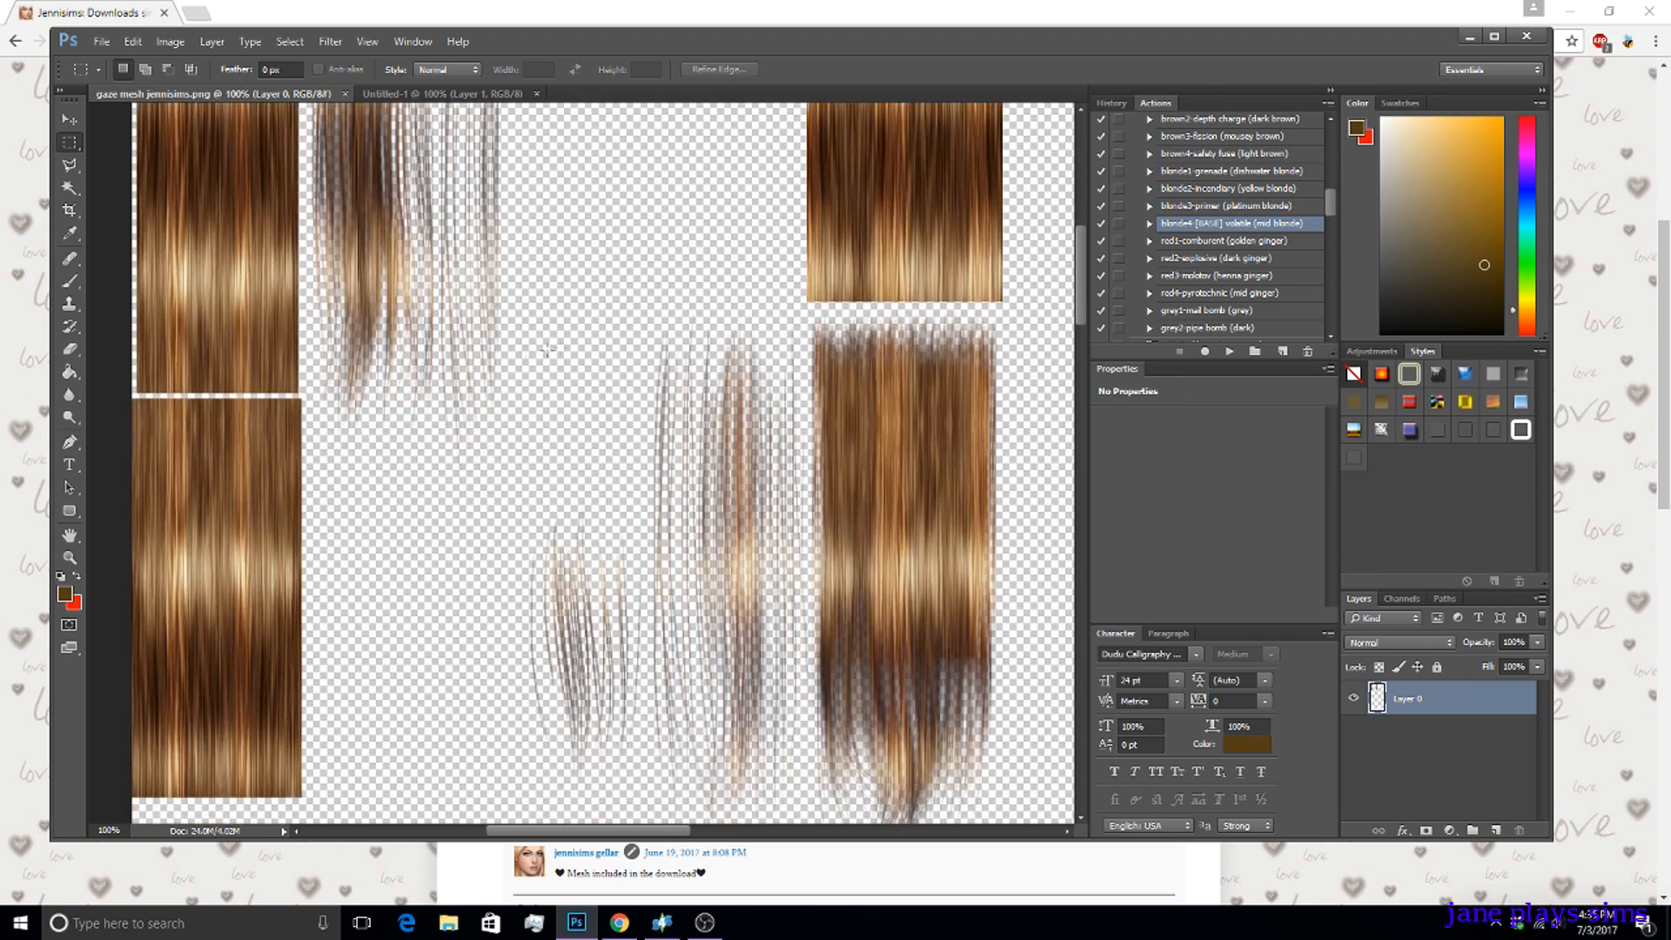
scroll(574, 343, up, 4)
scroll(573, 344, down, 4)
scroll(573, 343, down, 6)
scroll(574, 344, up, 7)
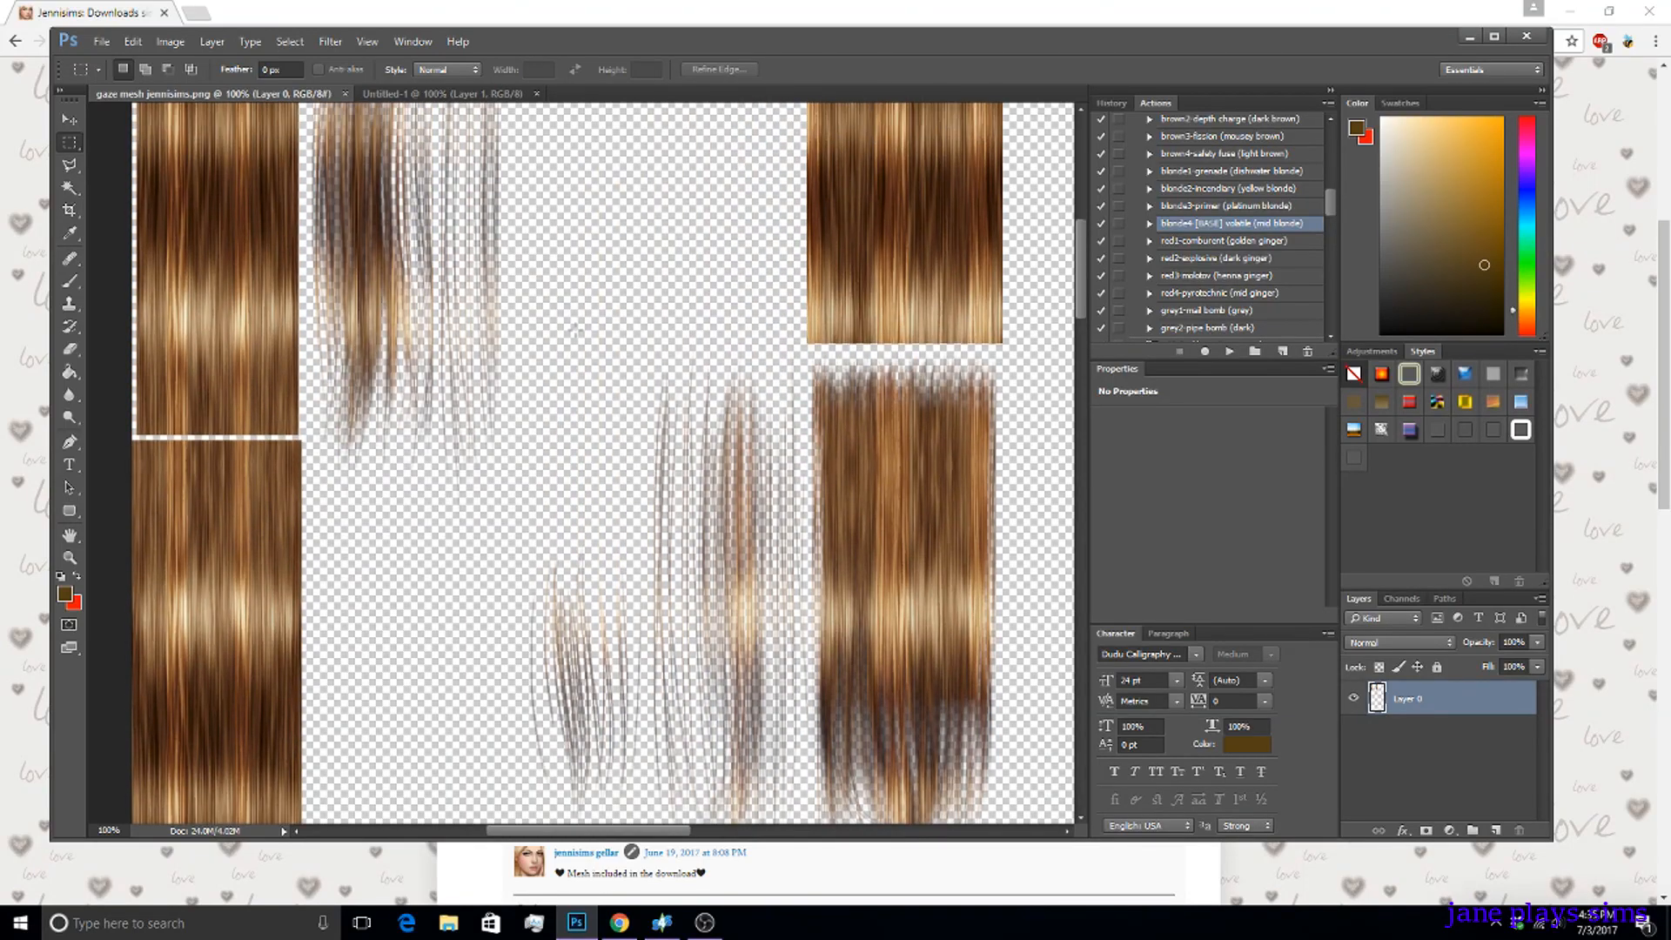
scroll(574, 307, down, 2)
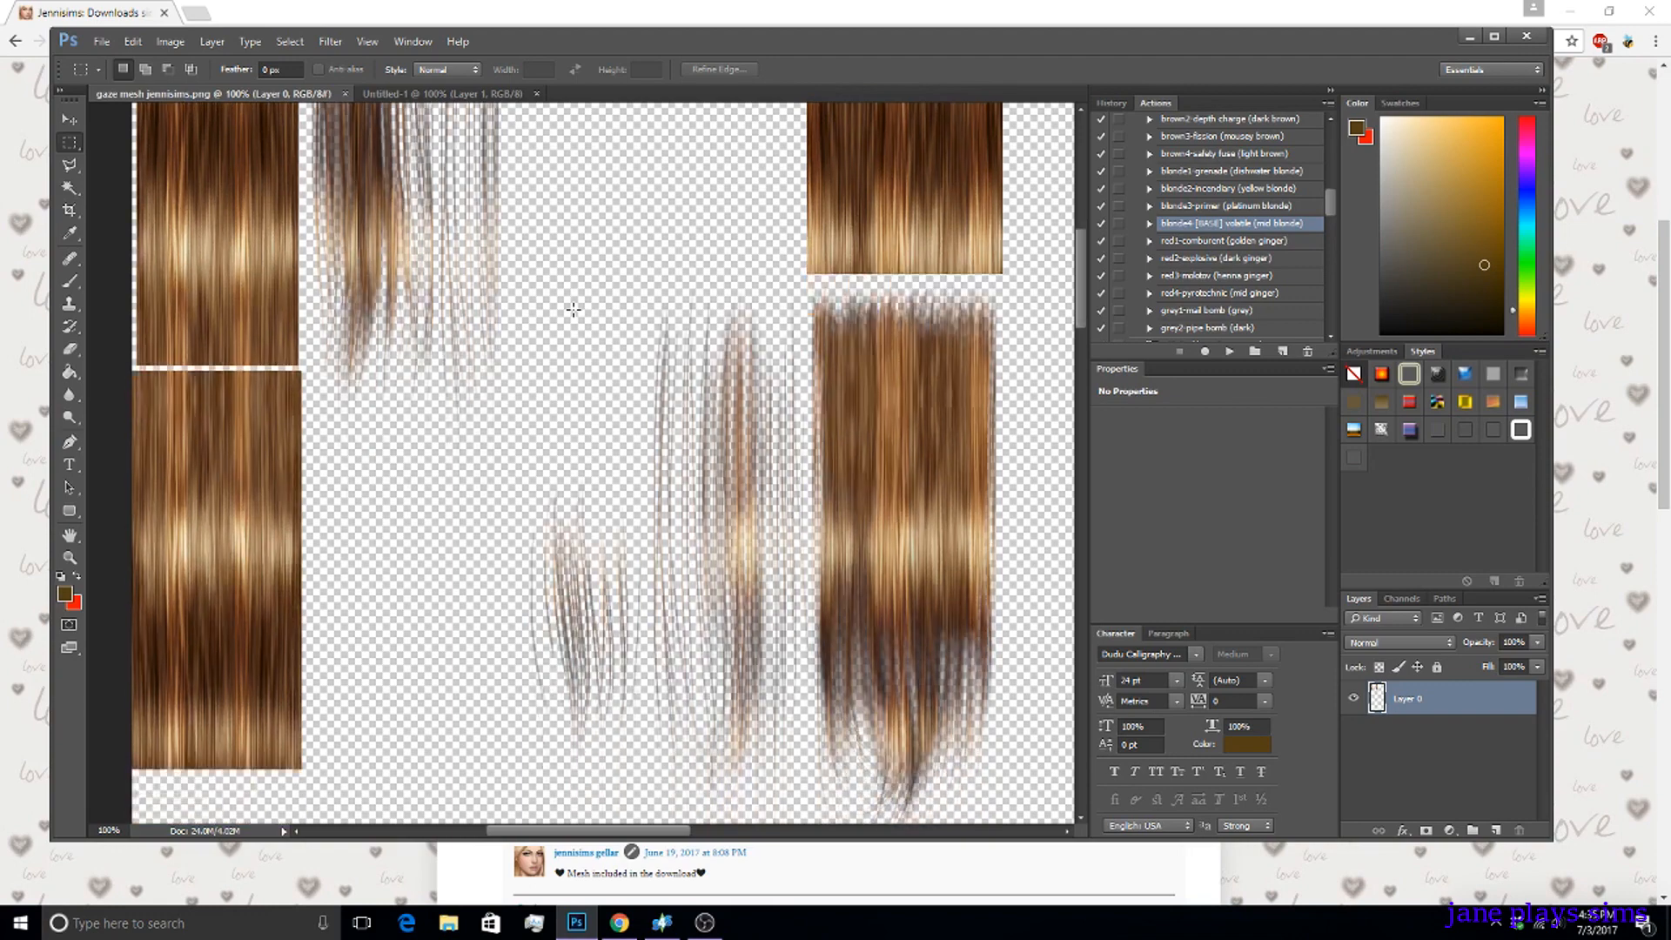
scroll(573, 311, up, 1)
scroll(573, 310, up, 1)
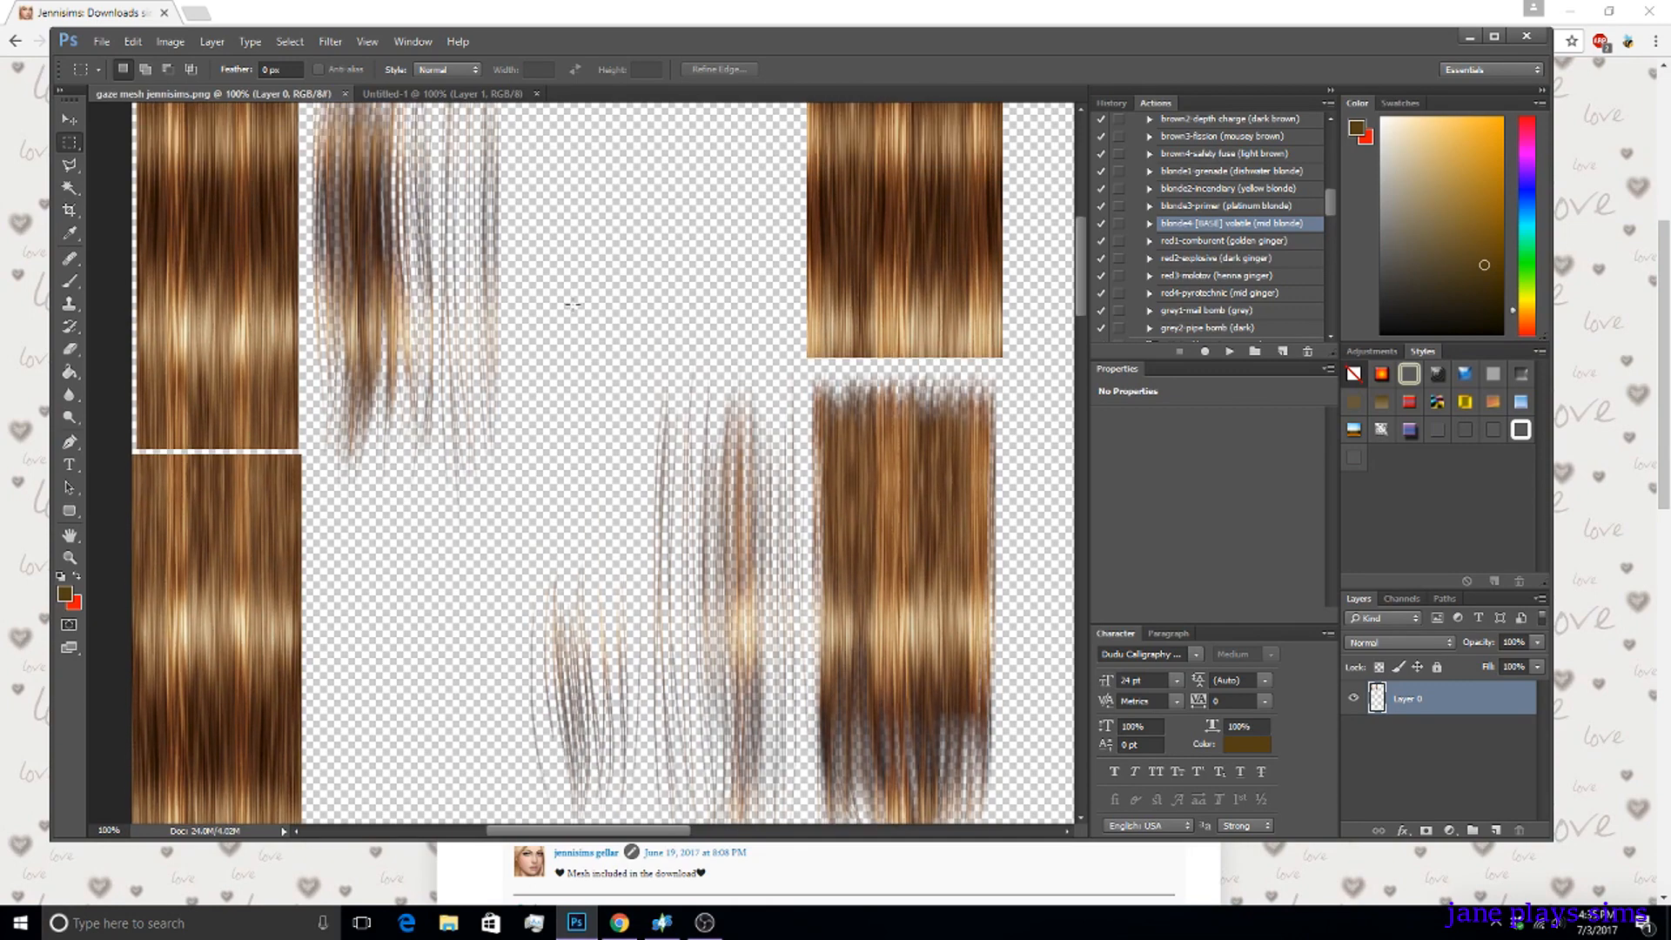
scroll(574, 306, down, 2)
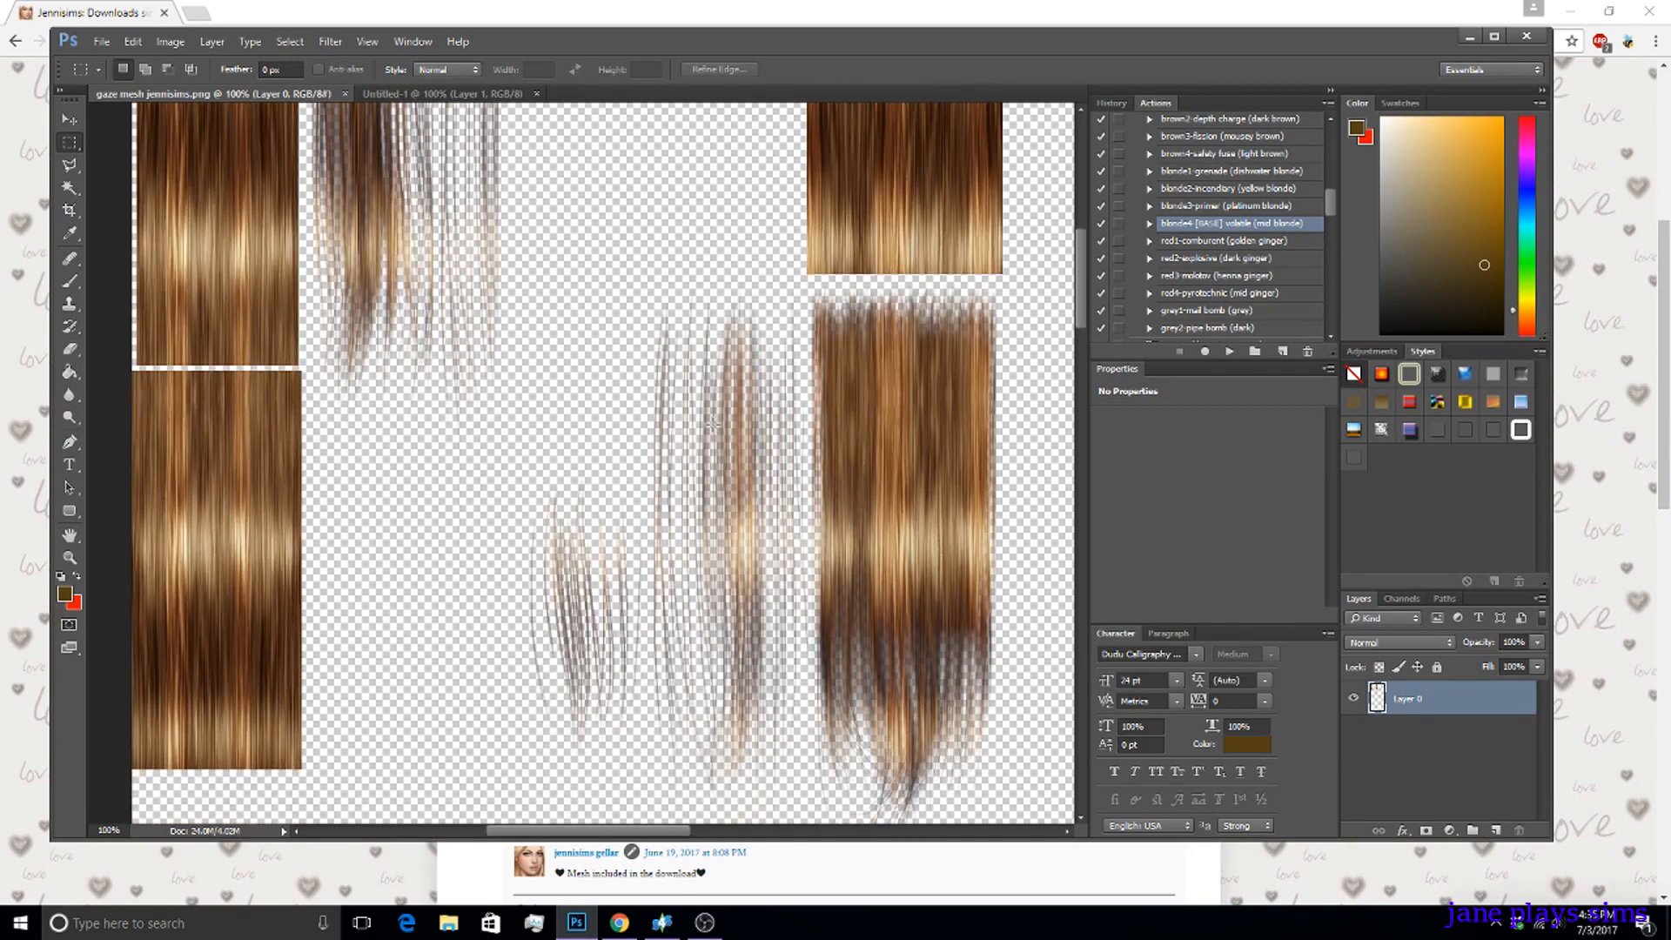
scroll(687, 300, down, 4)
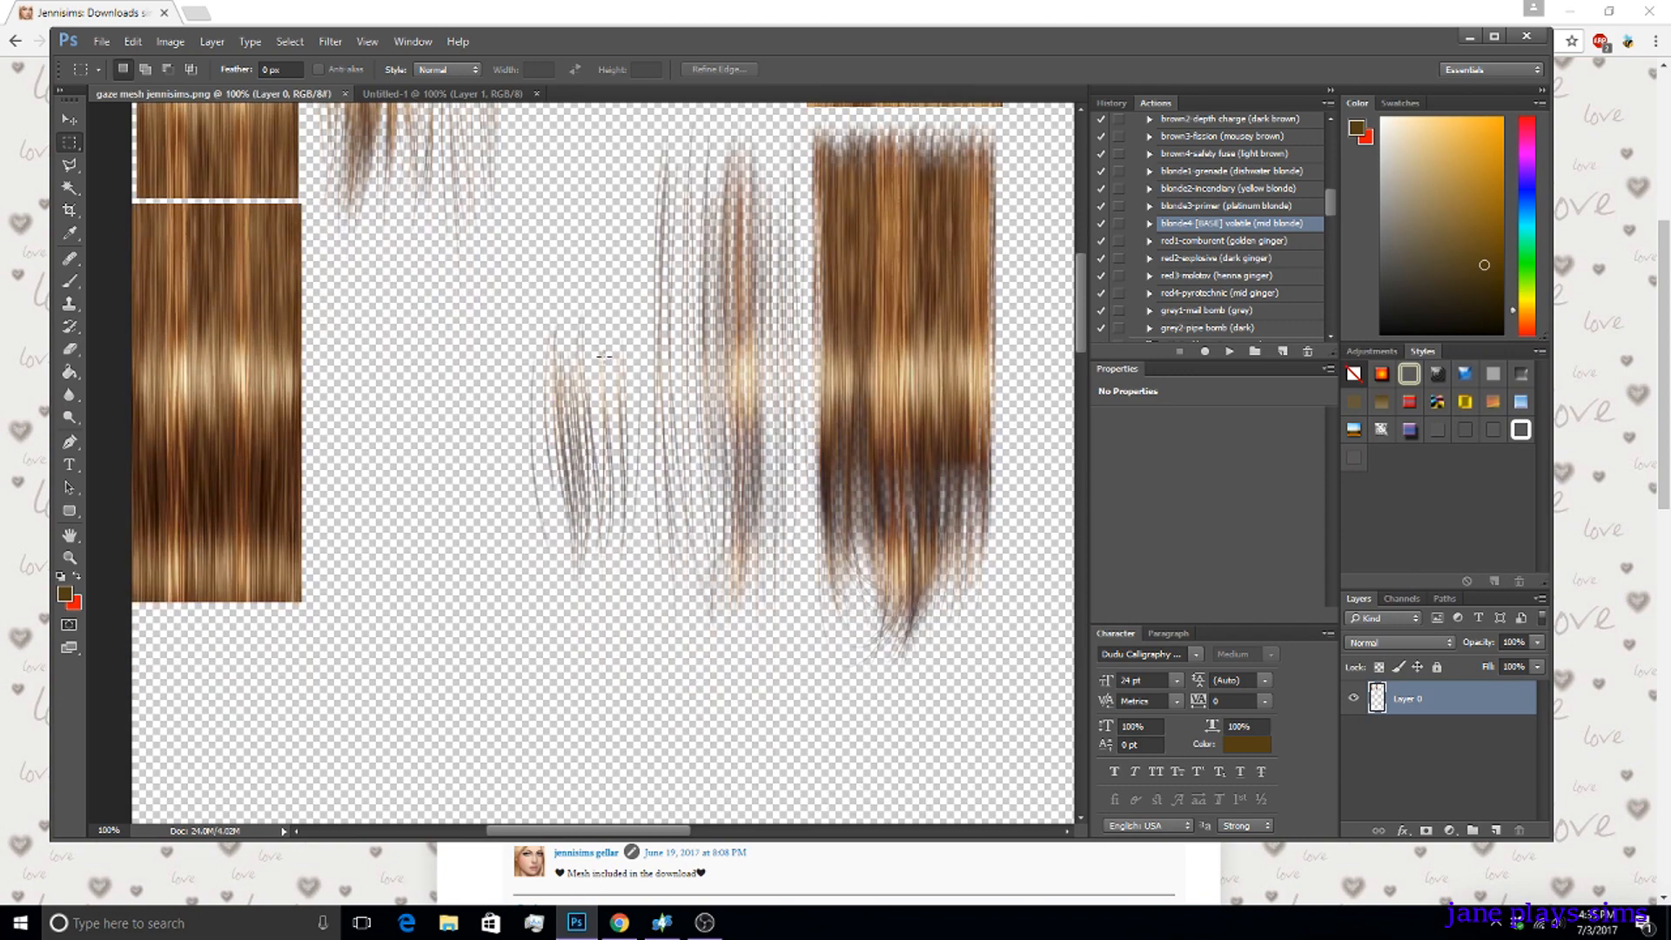
Open dashed base.png from the newsea dashed folder in sims 4 hairs as a reference texture.
scroll(603, 356, up, 7)
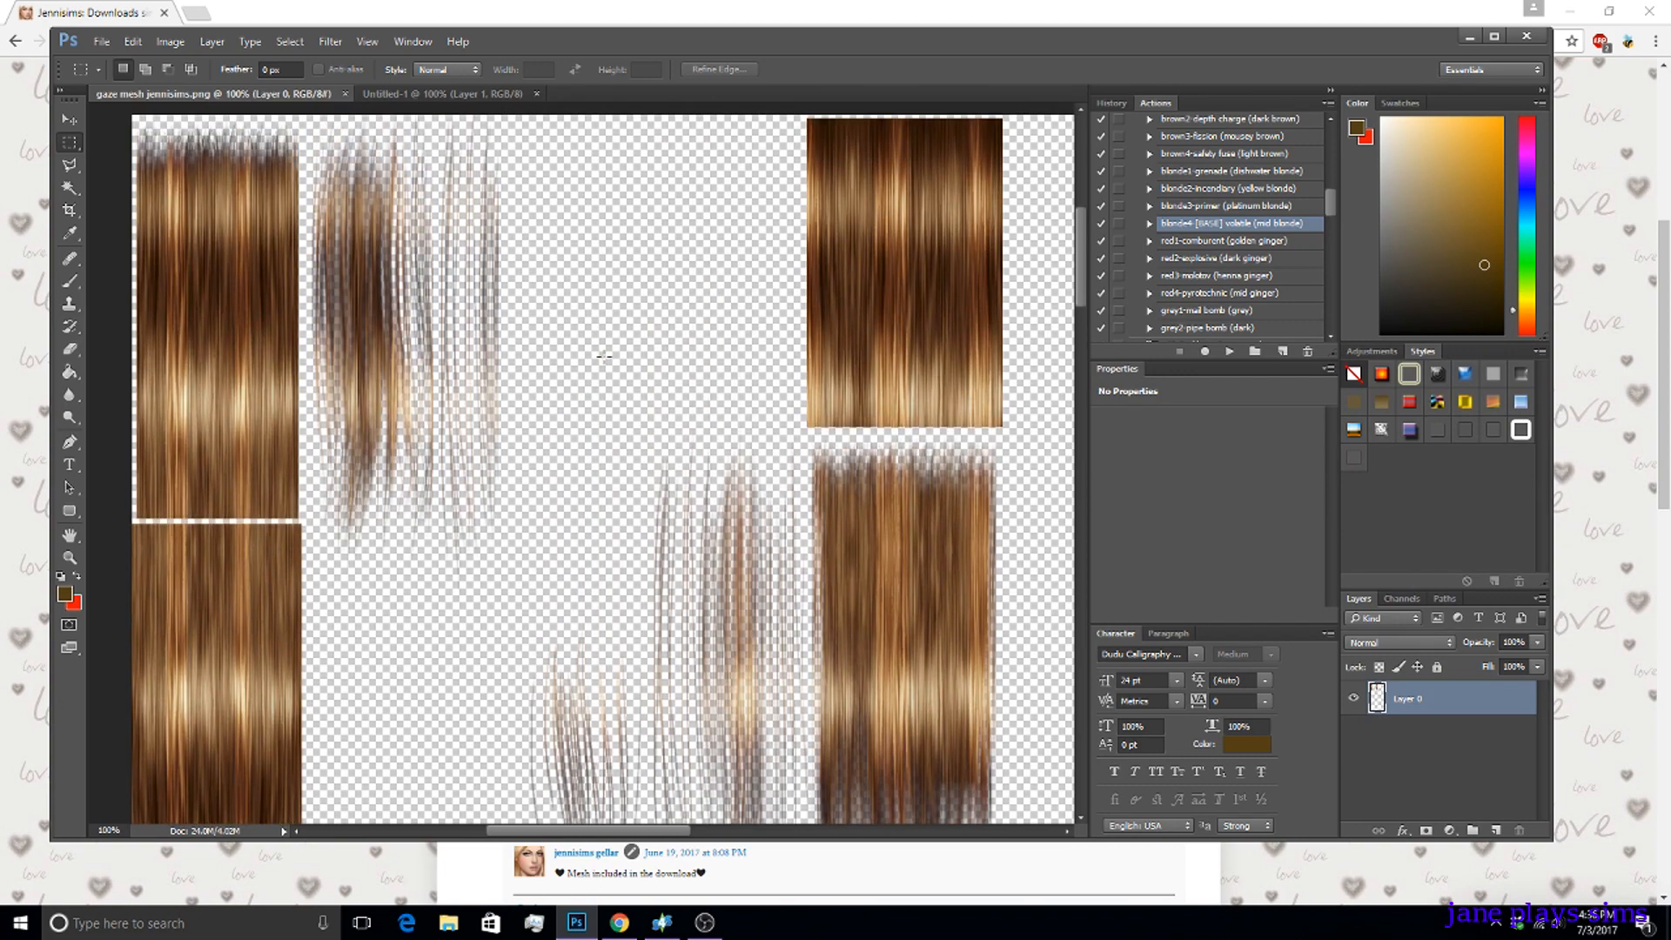
click(102, 41)
click(109, 78)
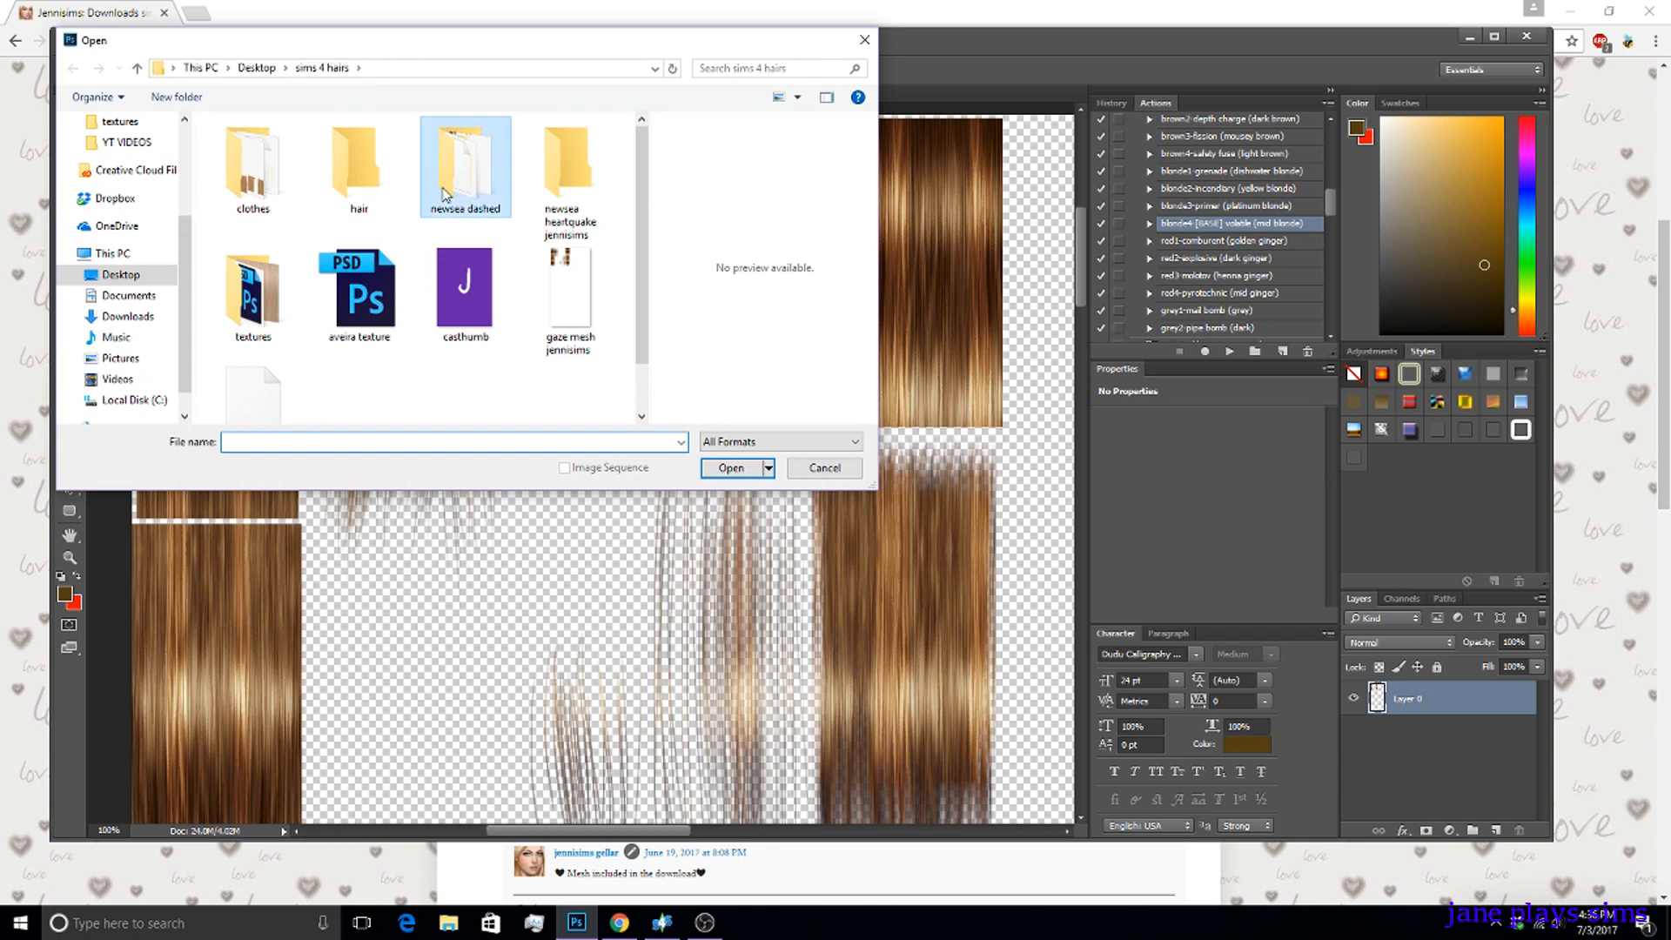
double_click(461, 170)
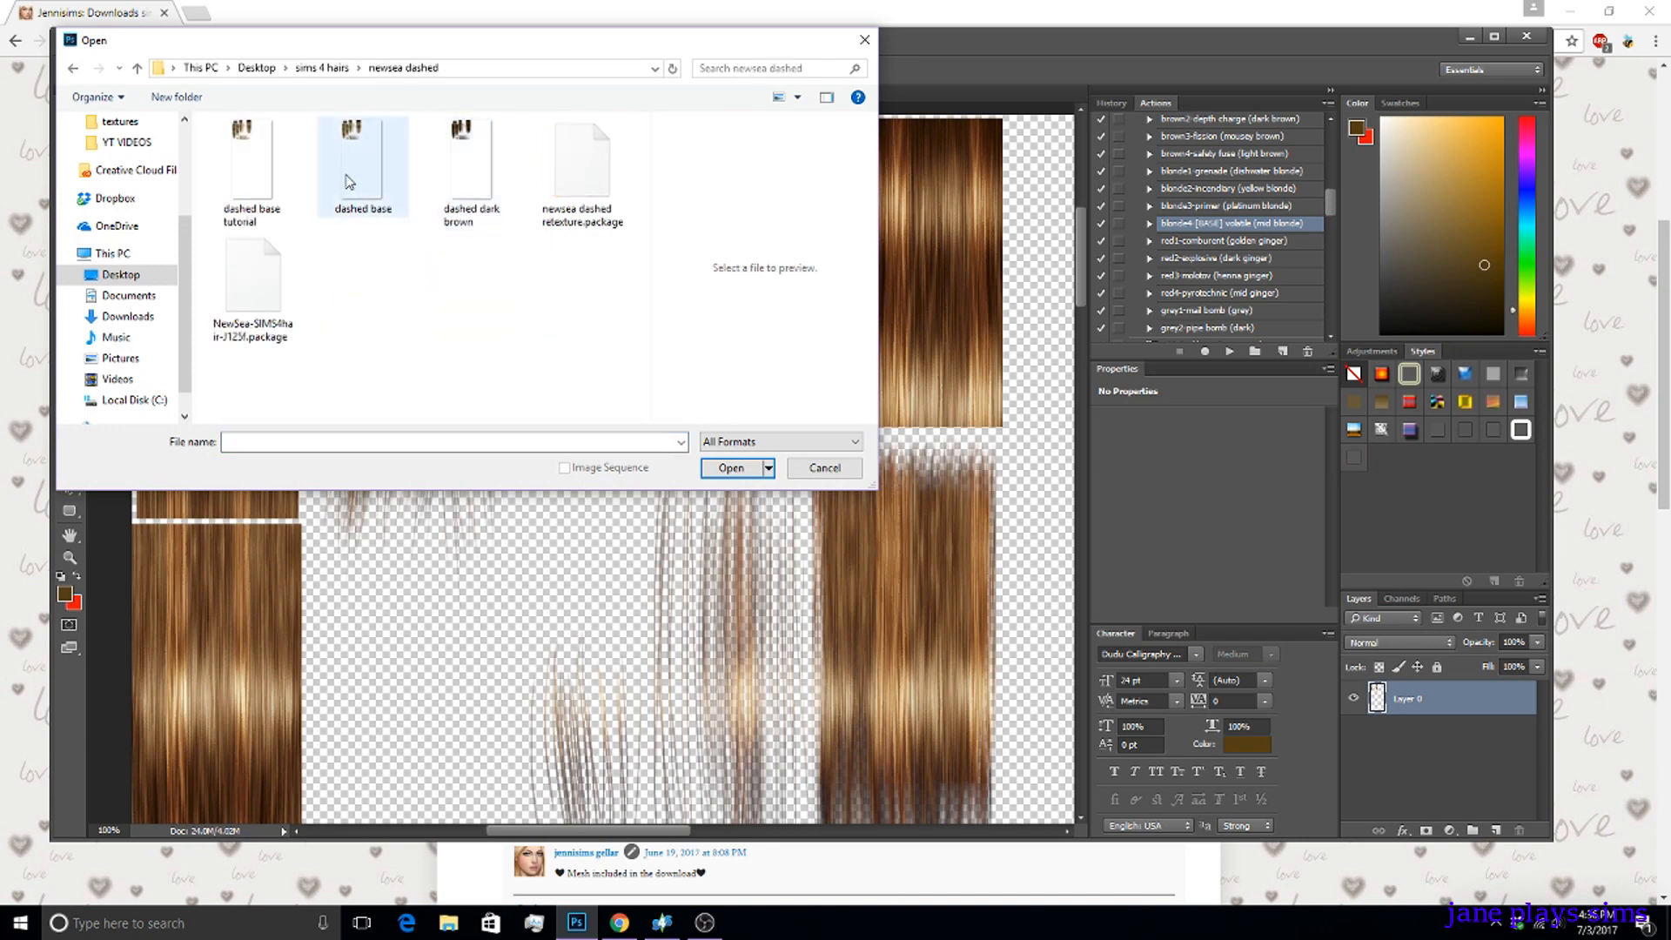
double_click(348, 181)
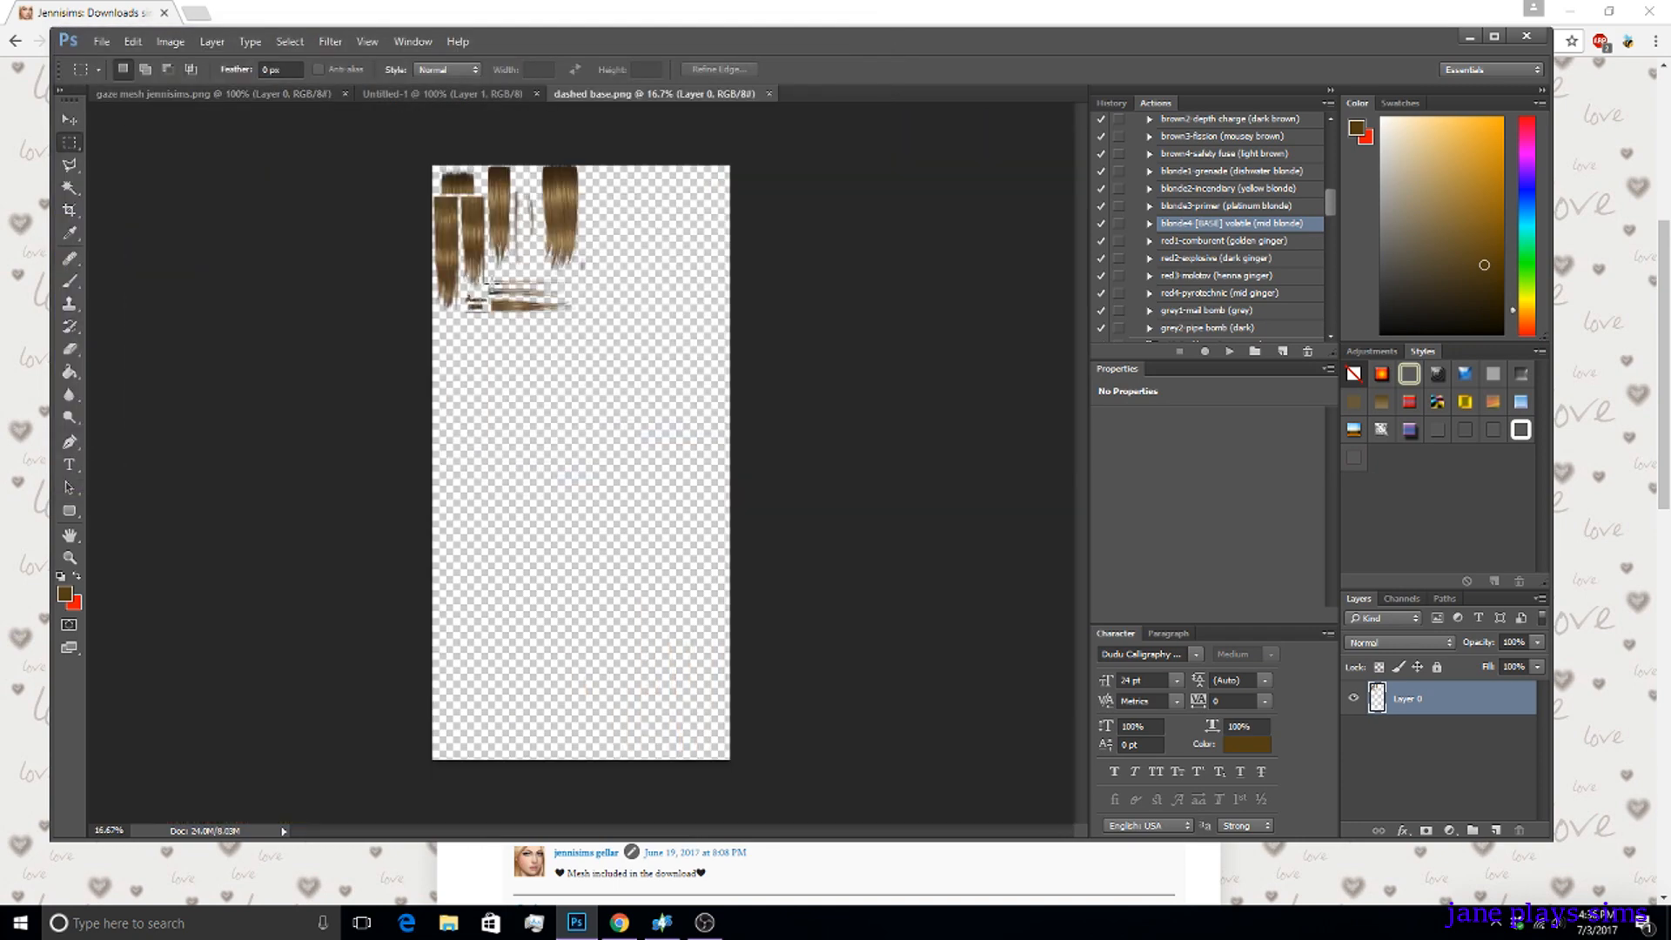
Examine the hair strands of dashed base.png at 100% zoom.
click(109, 830)
text(100)
key(Return)
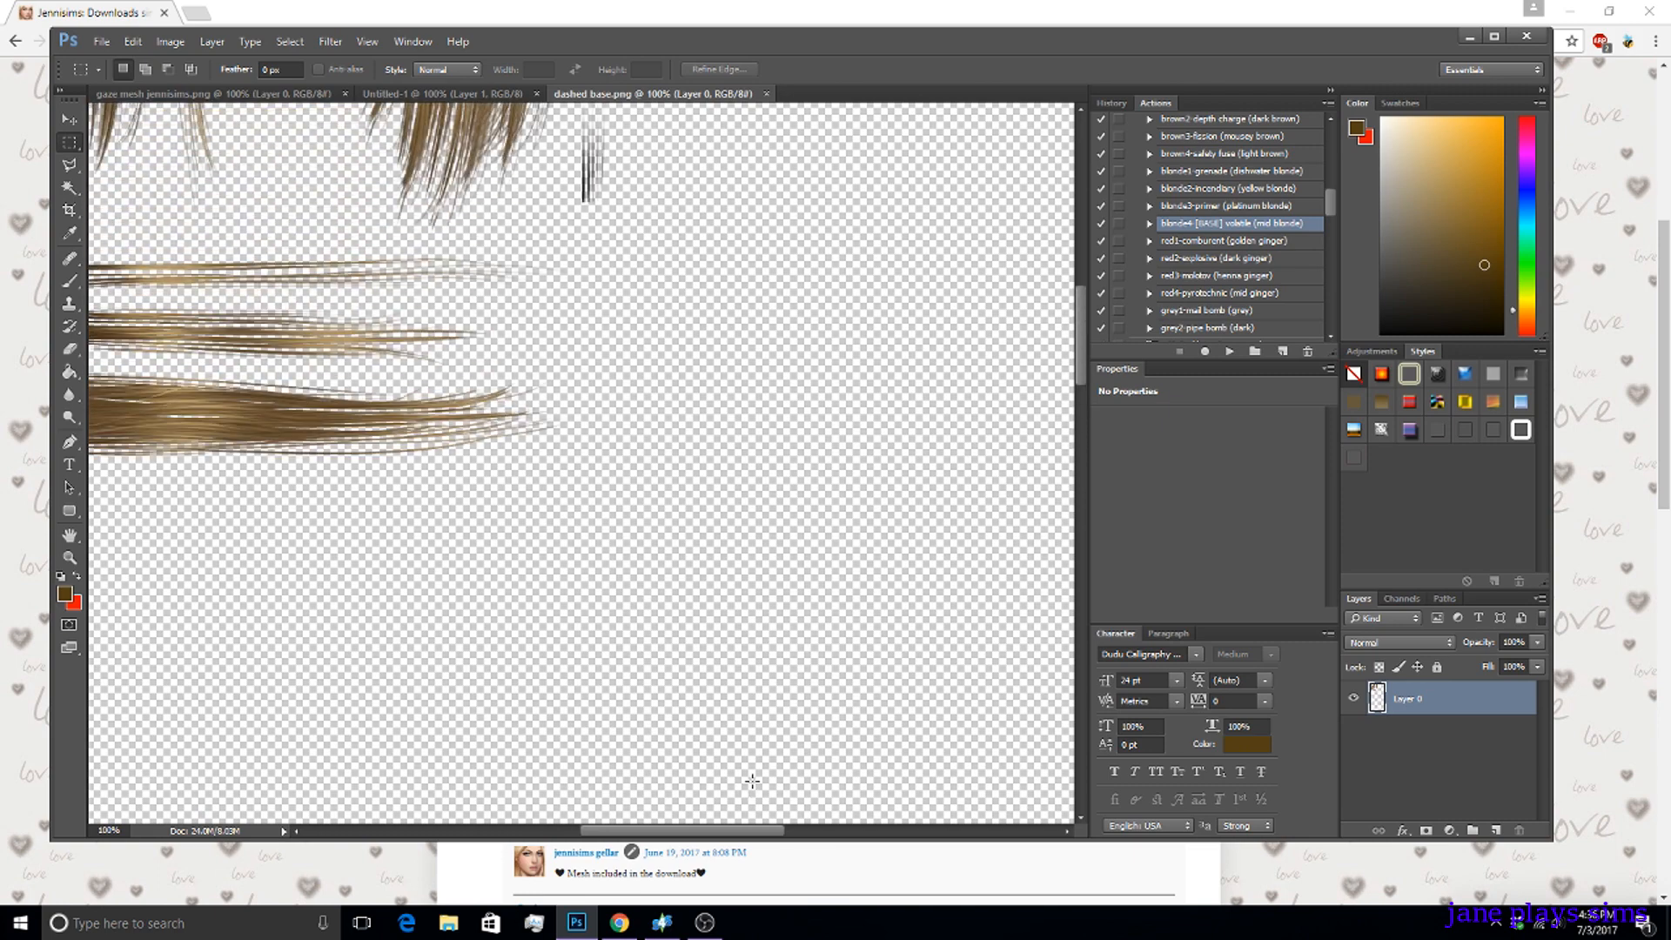
scroll(822, 675, up, 5)
scroll(823, 674, left, 1)
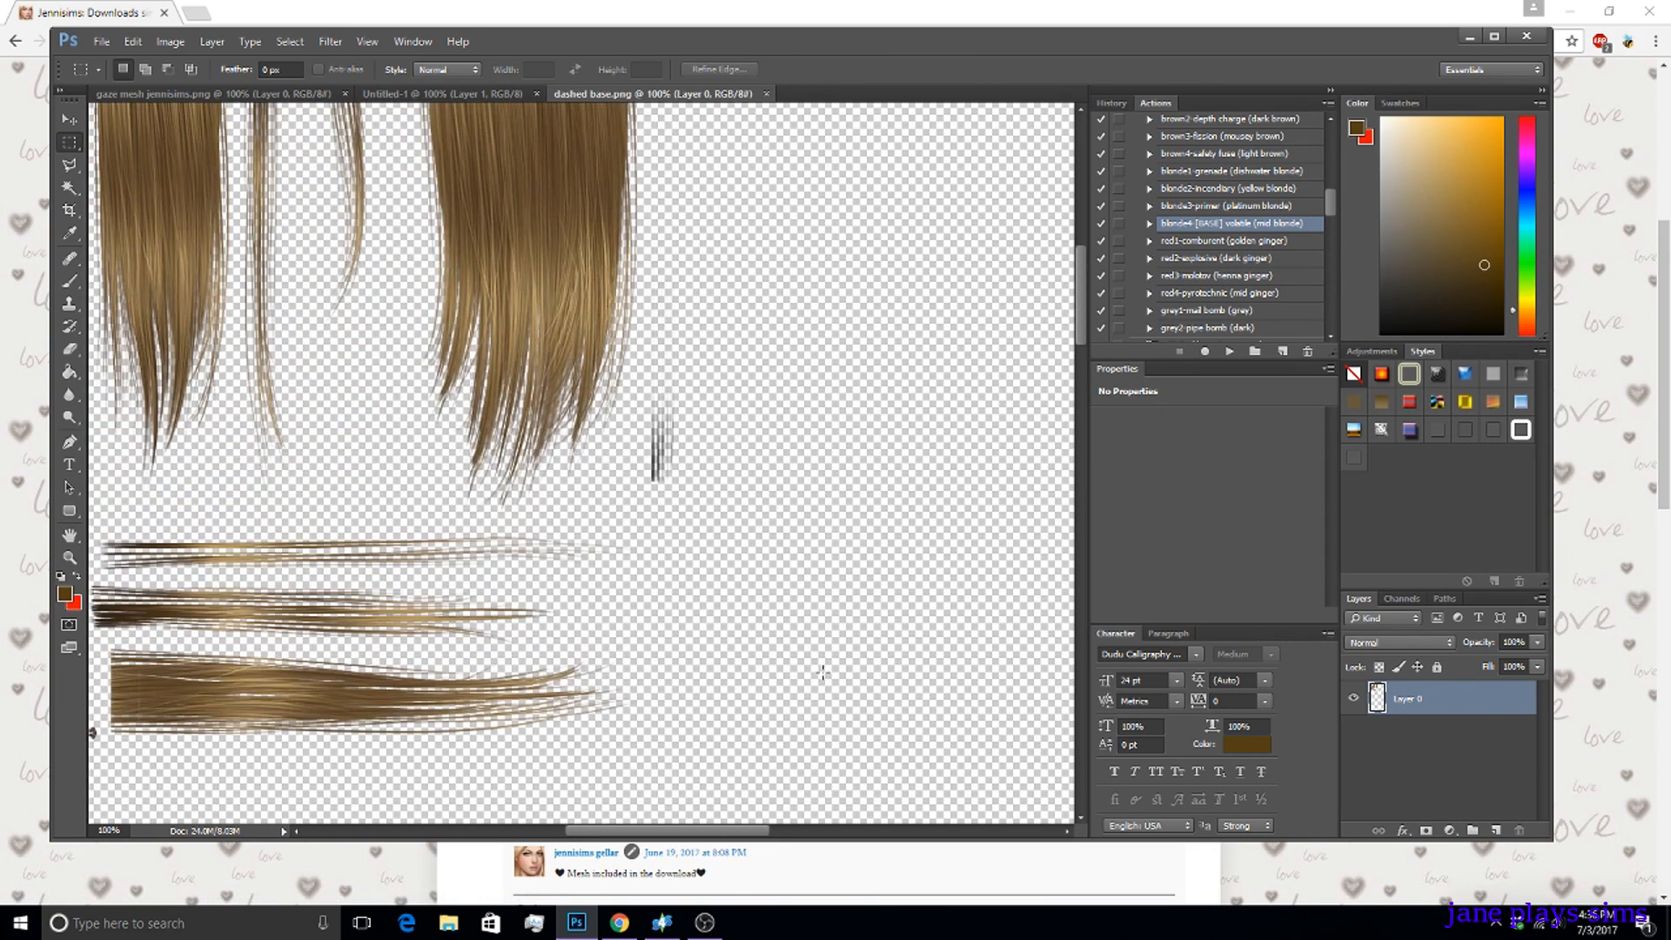
scroll(822, 674, up, 4)
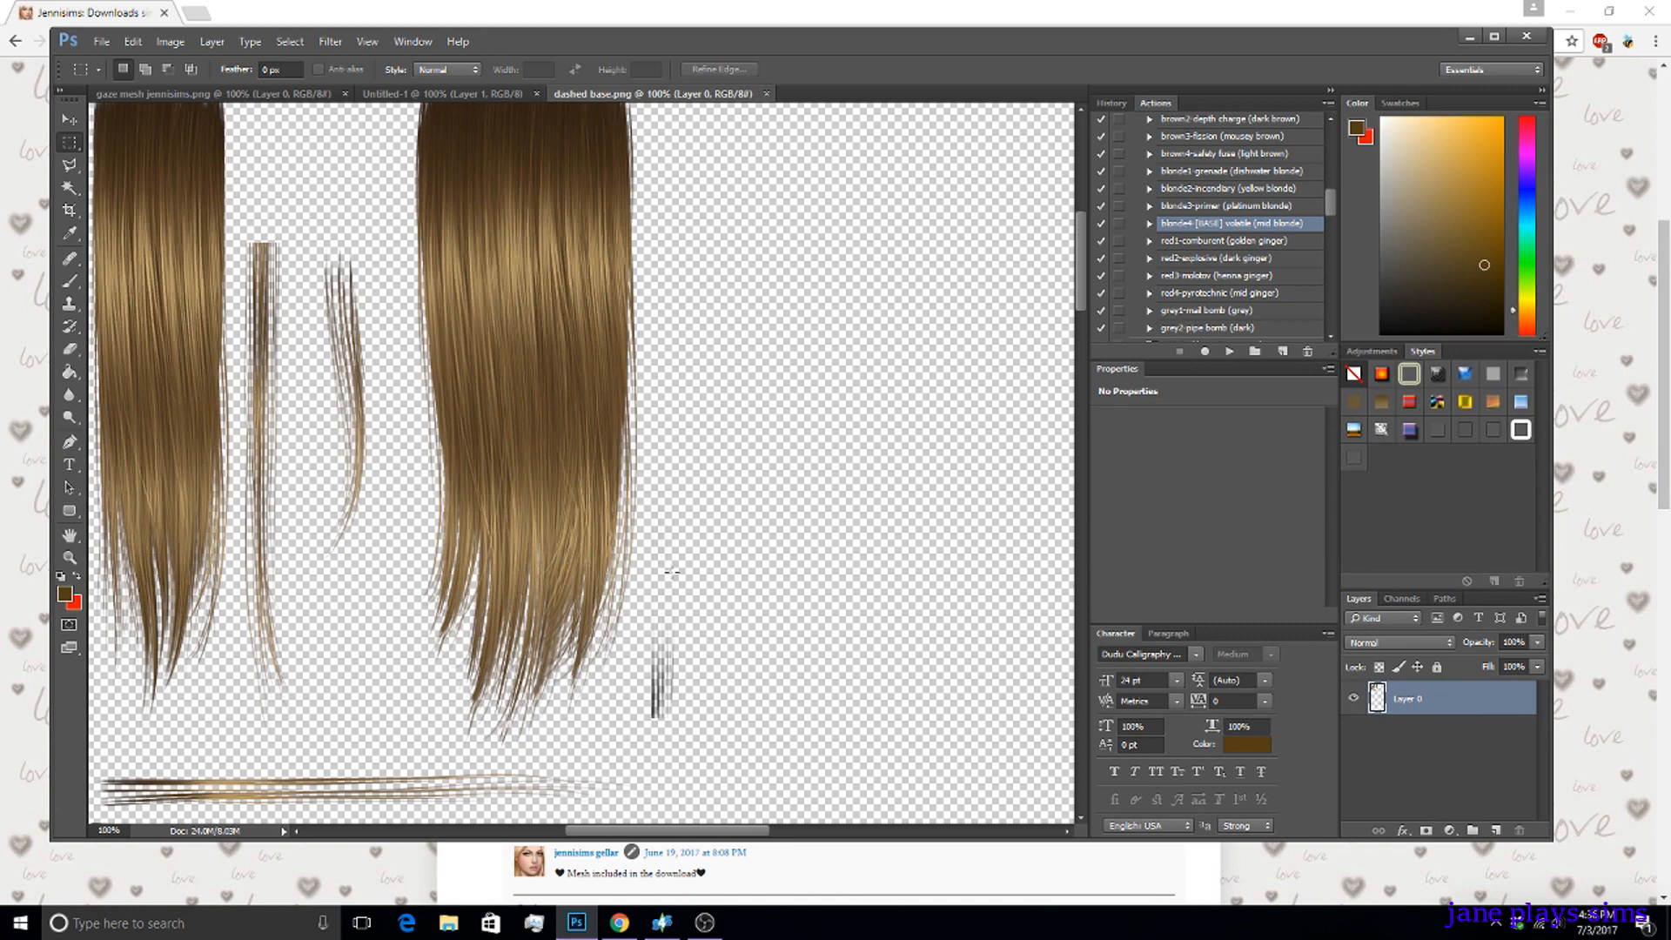
Close dashed base.png and switch to the blank Untitled-1 document.
click(766, 93)
click(421, 94)
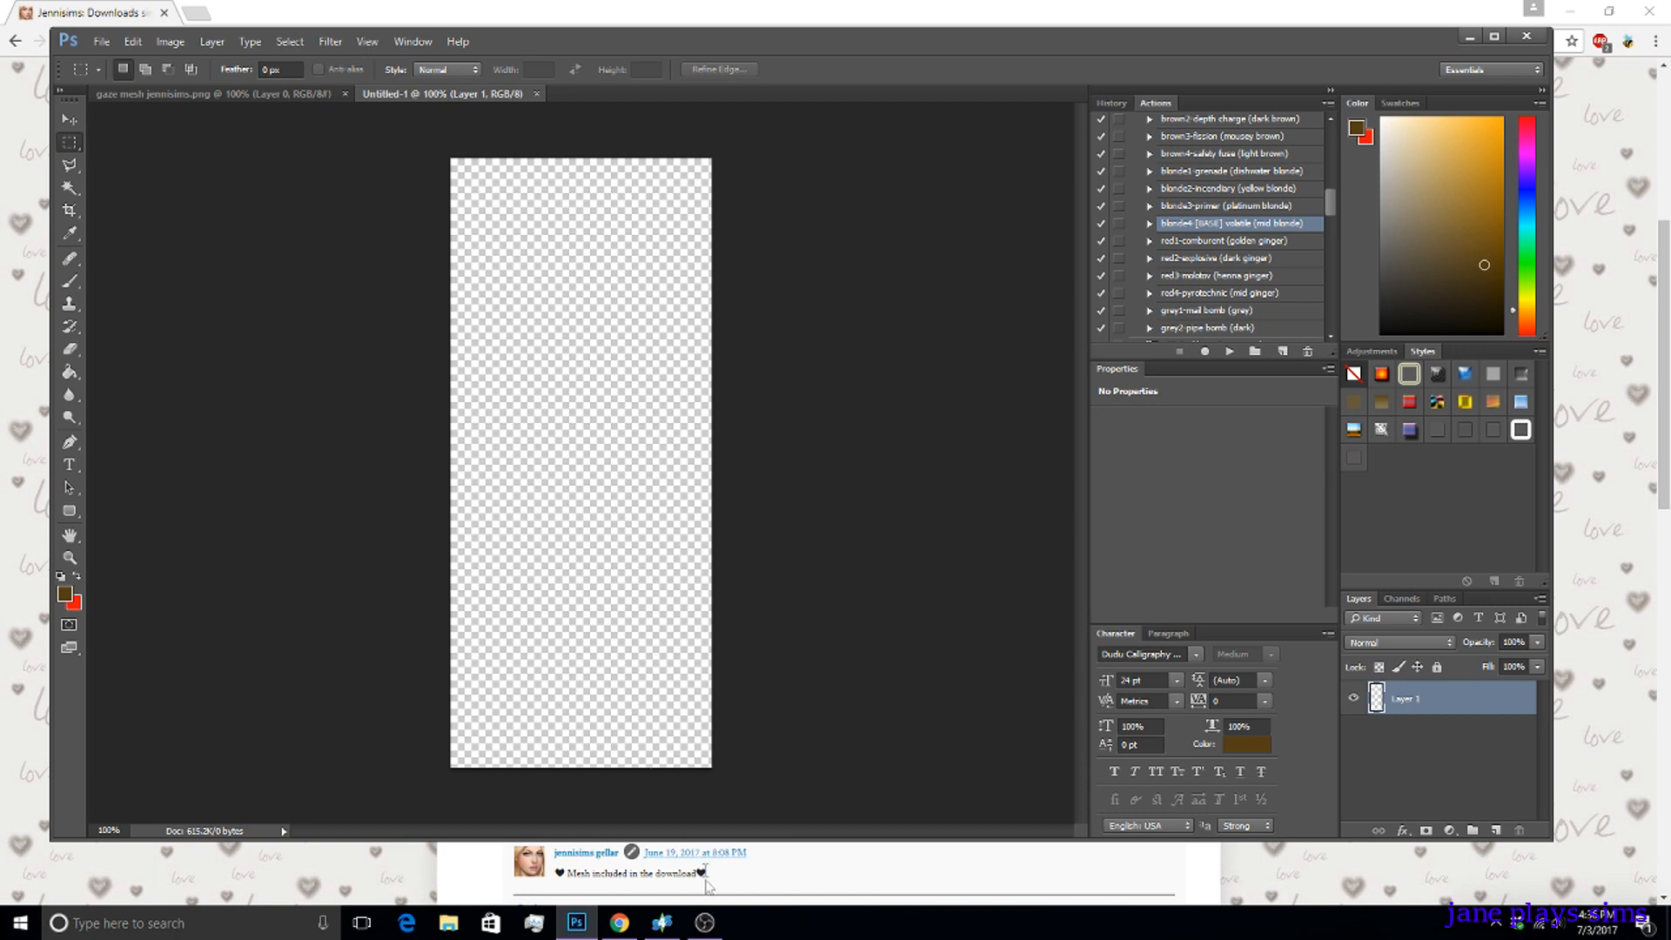
click(719, 929)
click(714, 932)
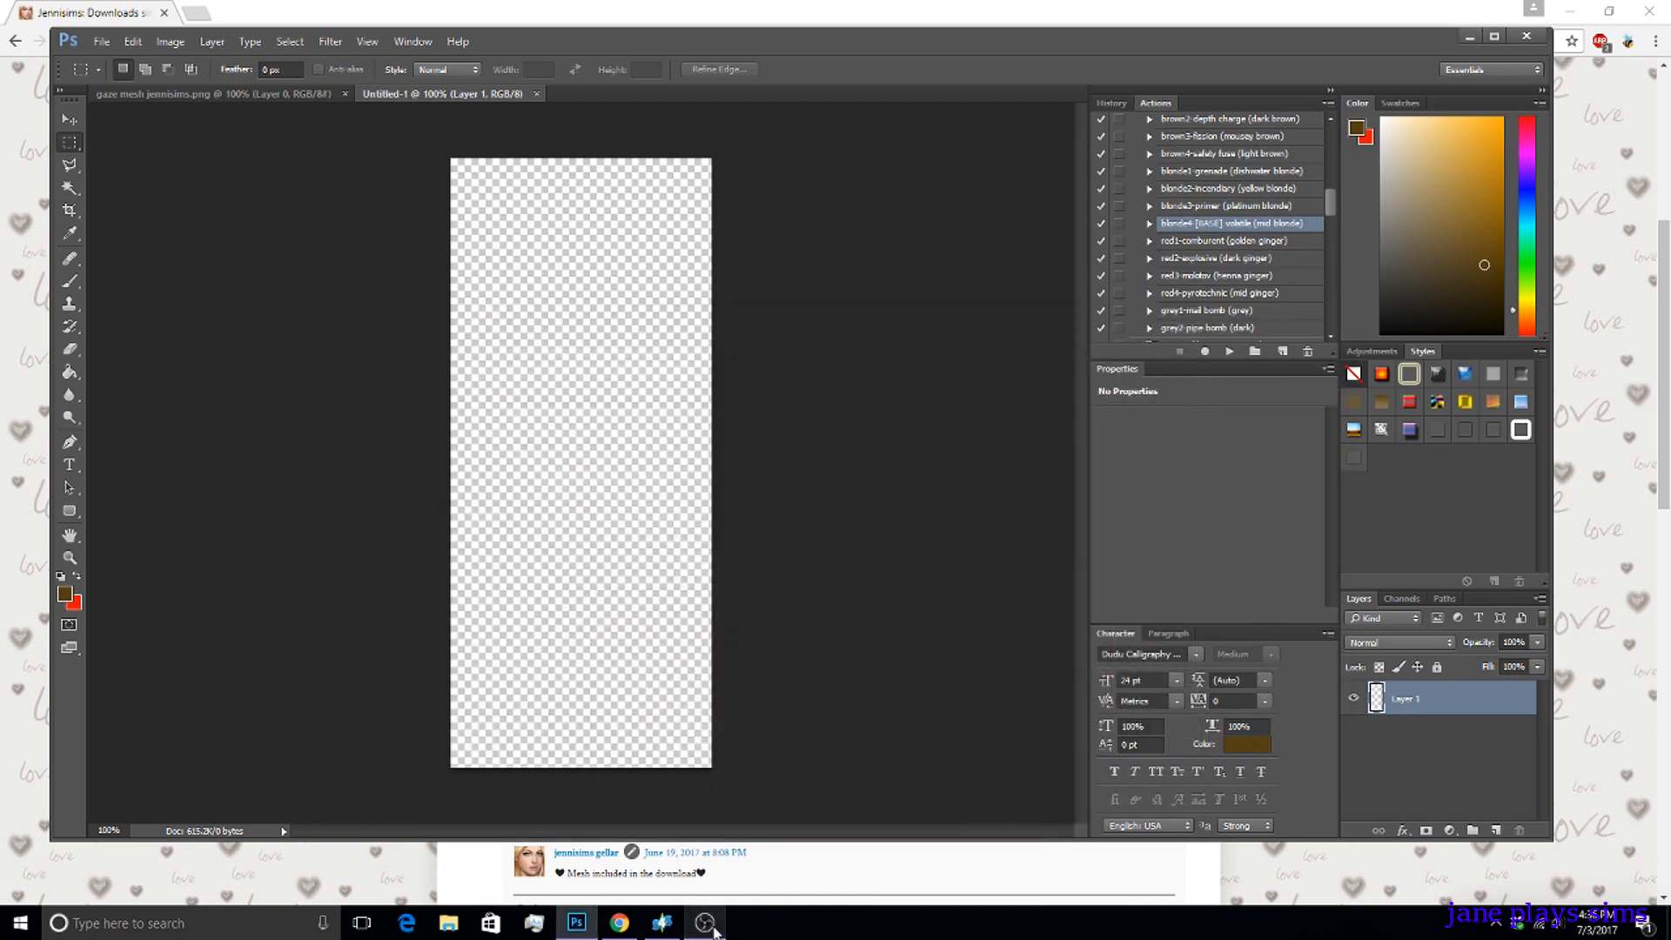
Set the foreground colour to golden tan c8aa6b and fill the blank Layer 1 of Untitled-1 with the Paint Bucket.
mouse_move(619, 922)
click(70, 597)
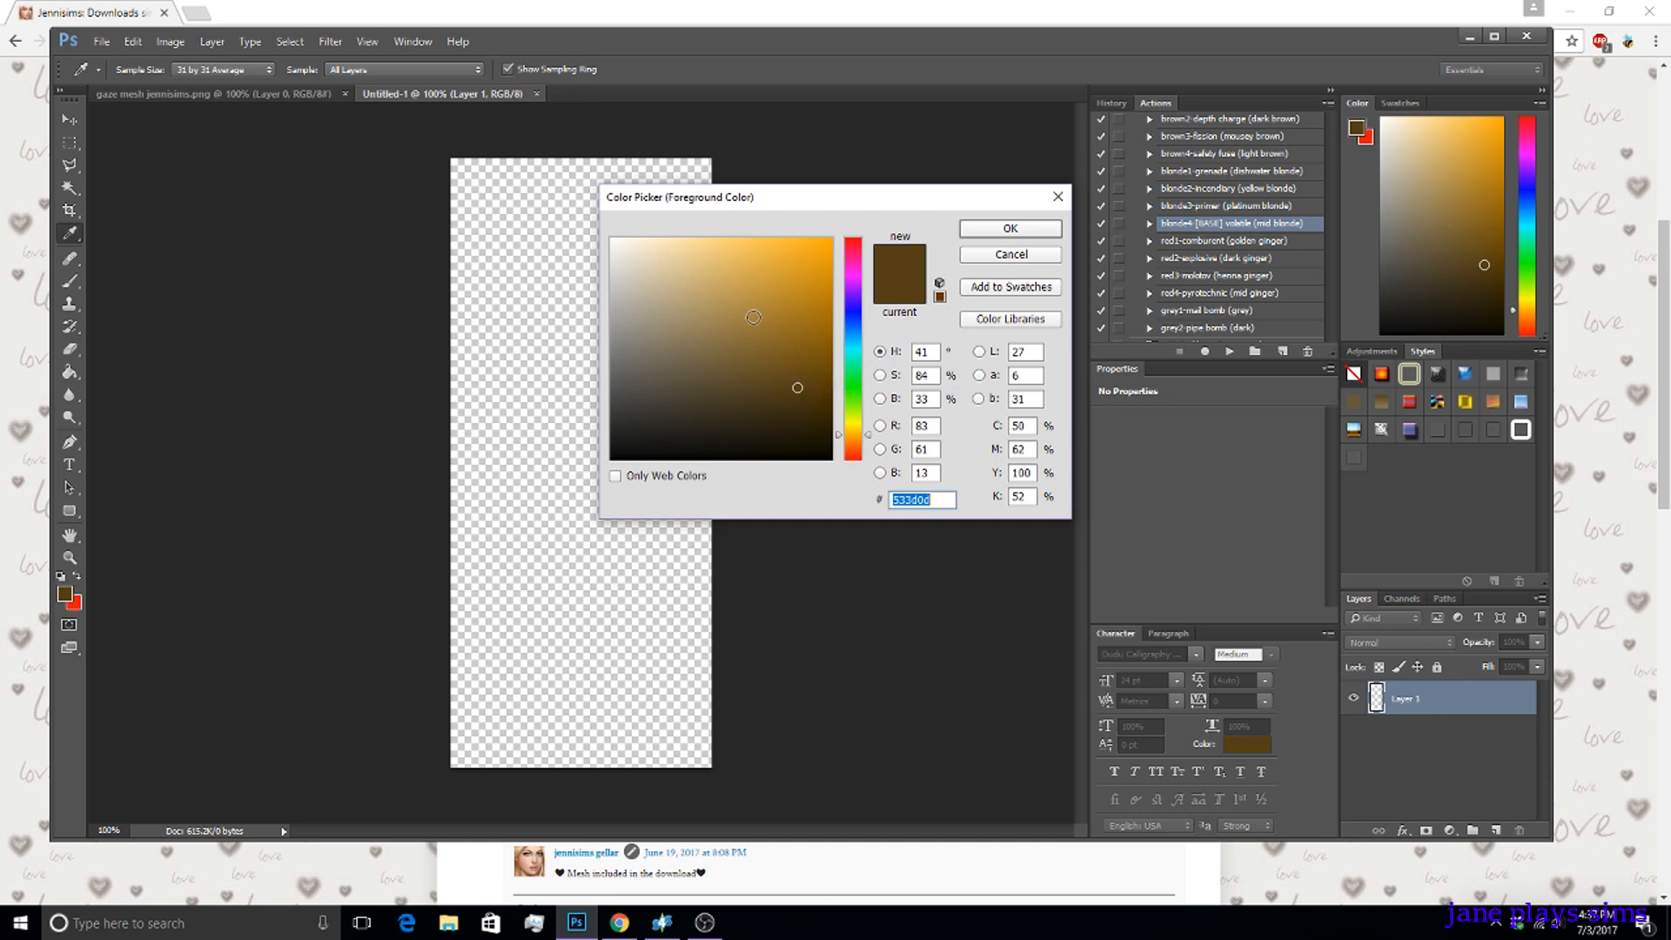
click(753, 316)
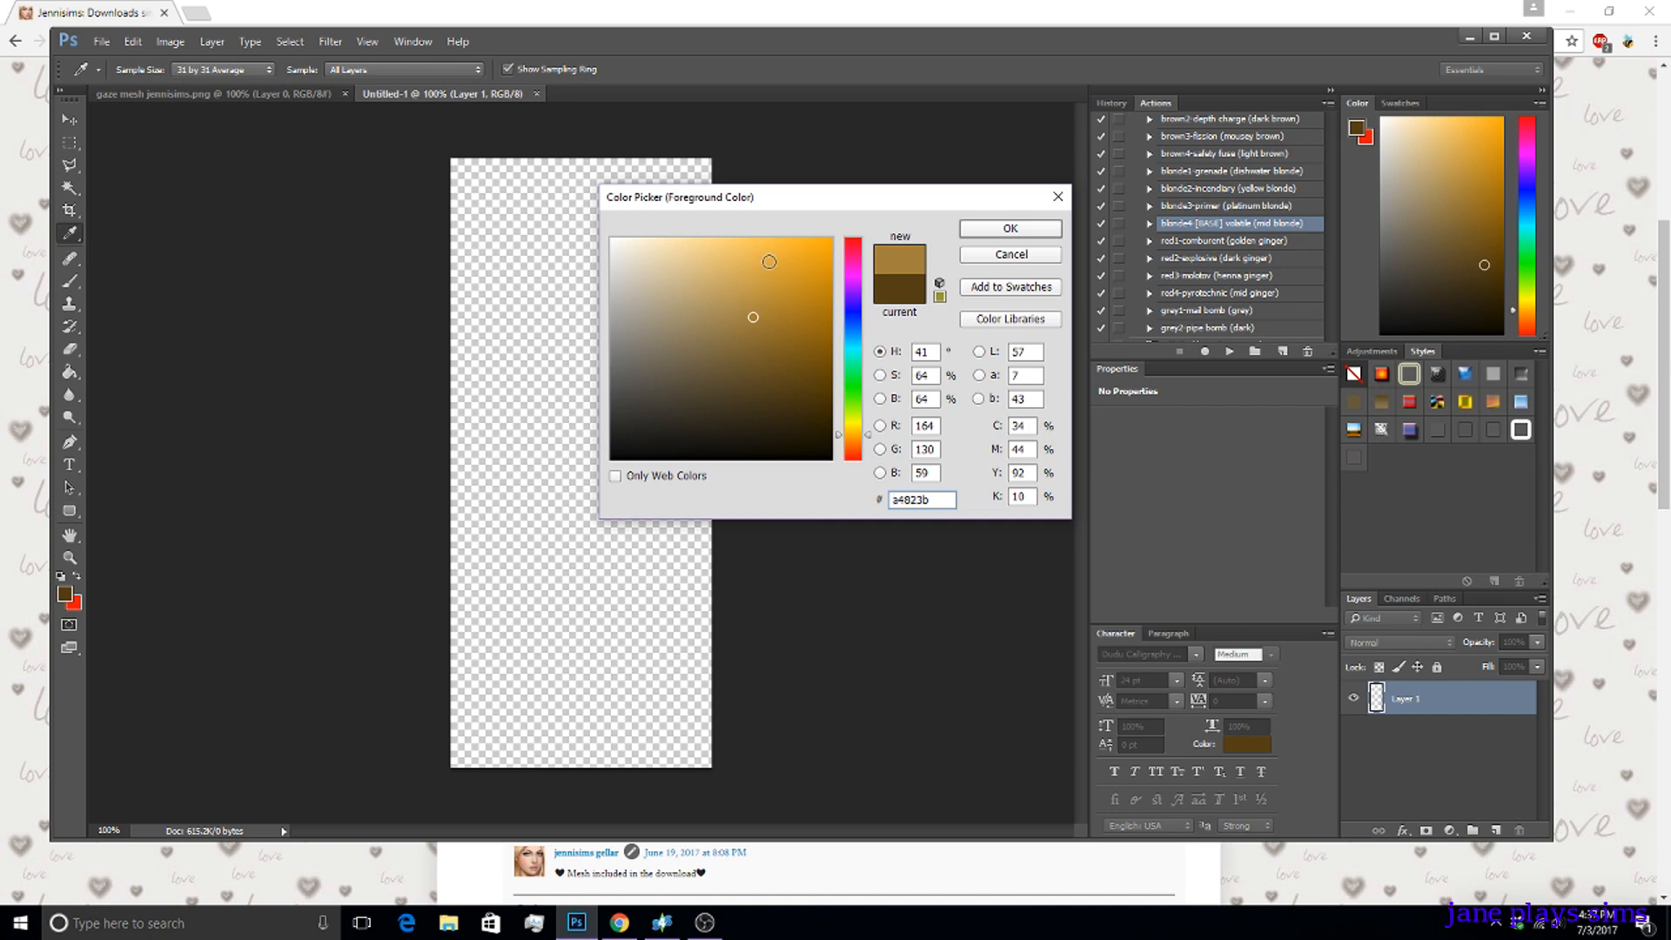
drag(730, 252, 714, 285)
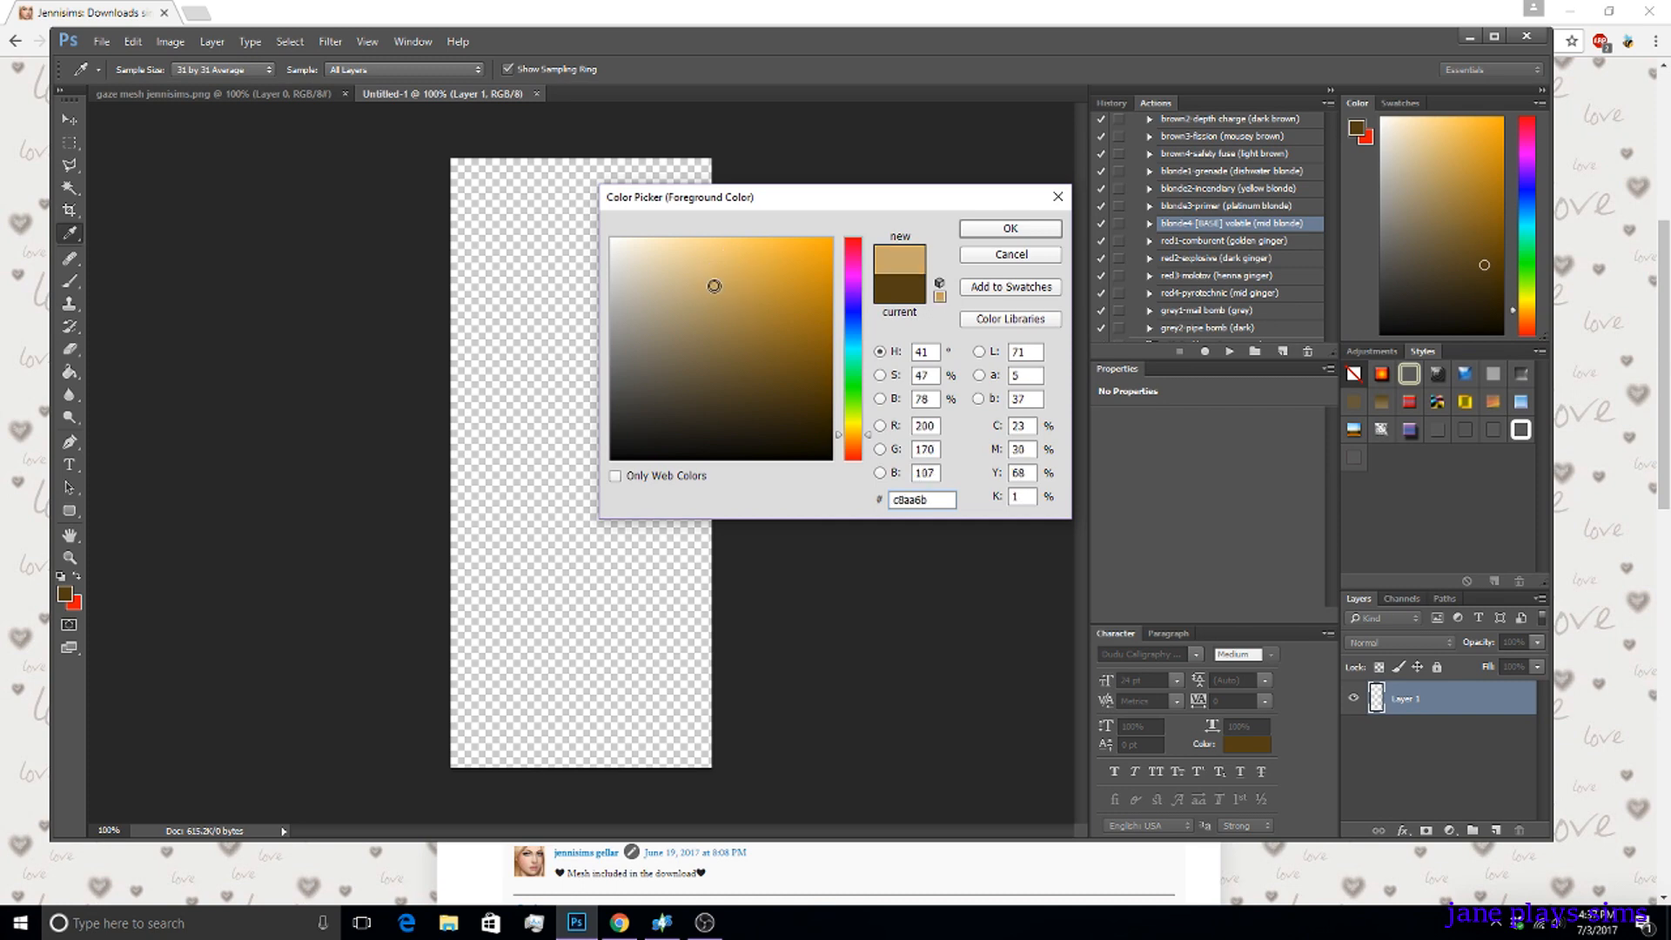
click(1010, 229)
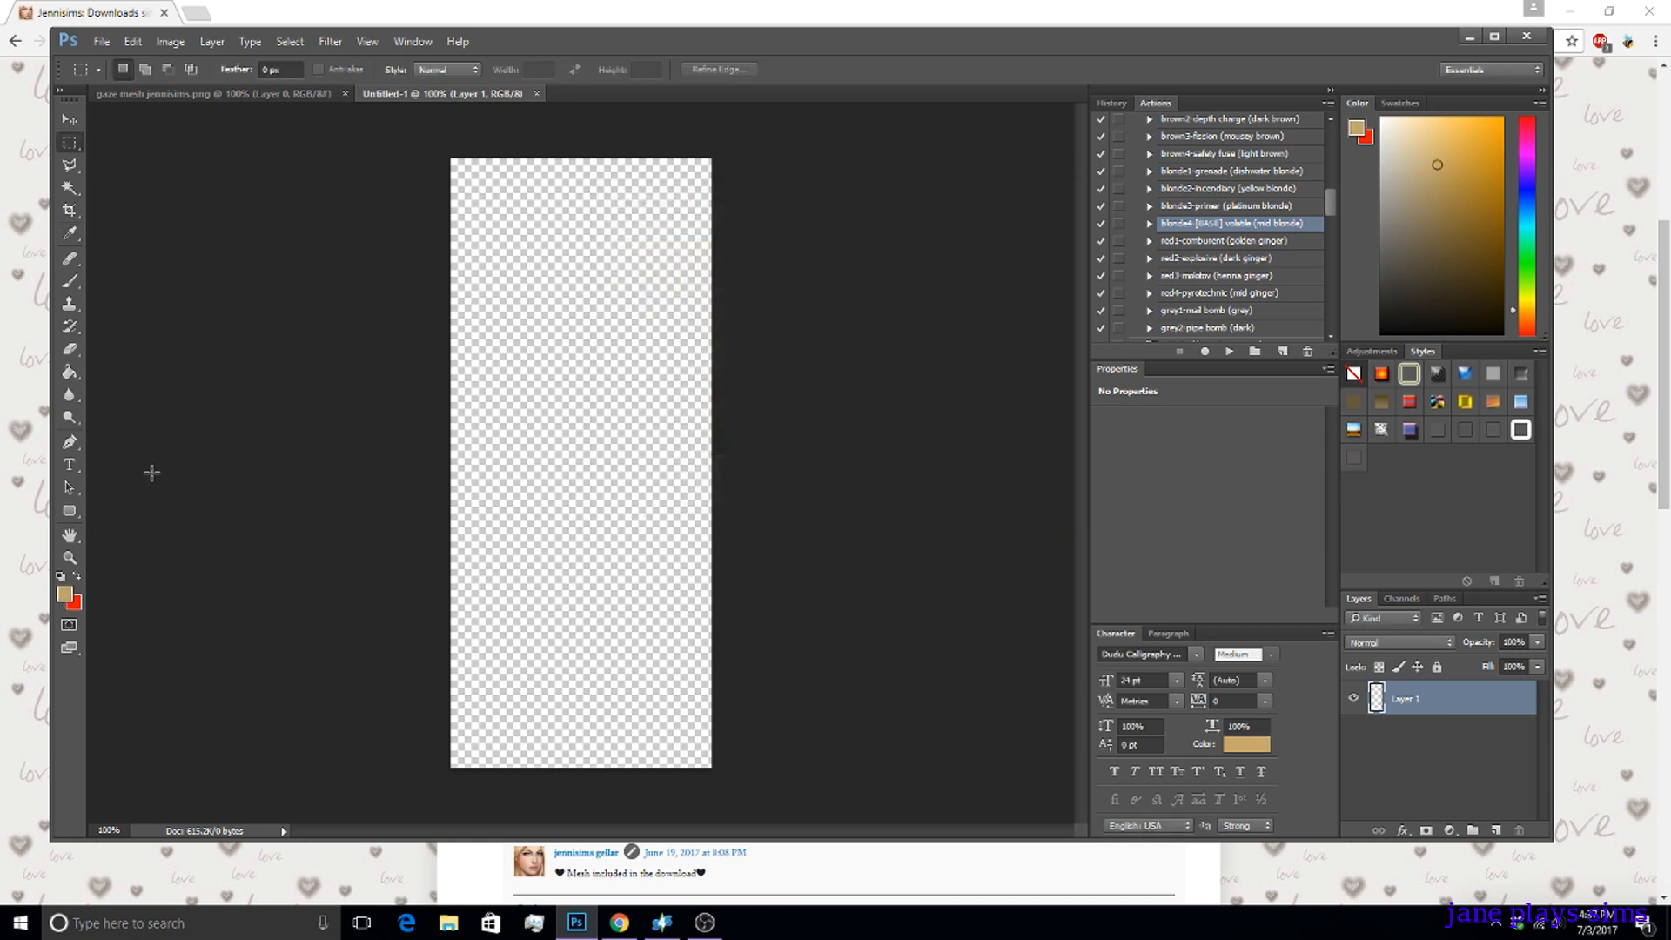
click(70, 372)
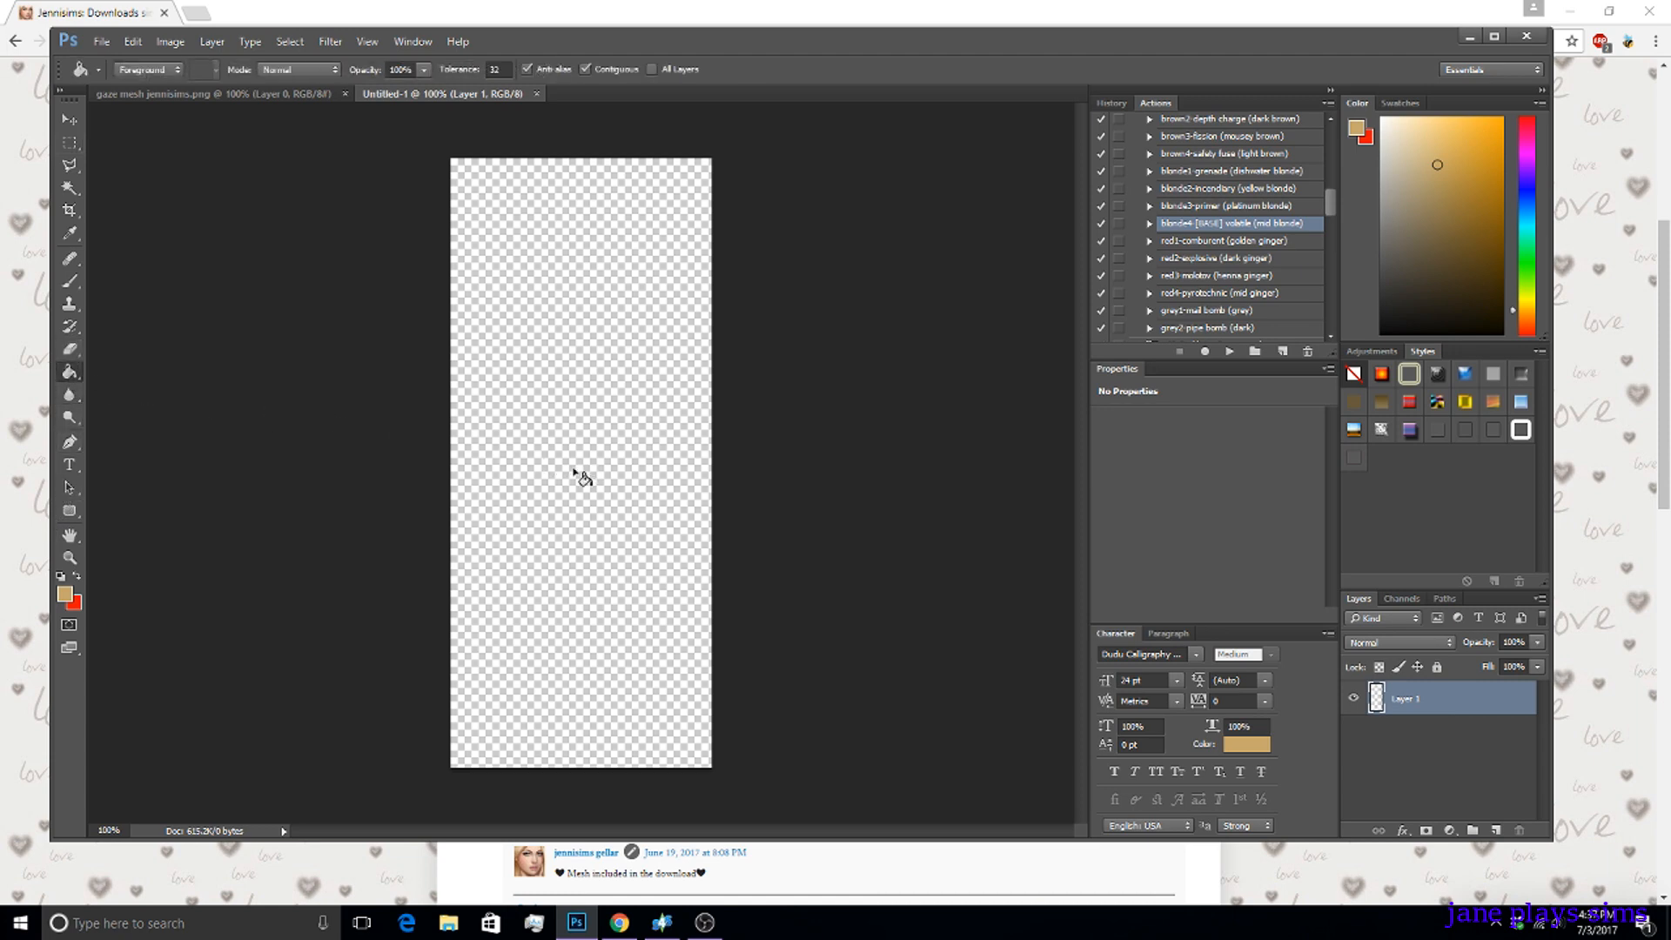
click(579, 412)
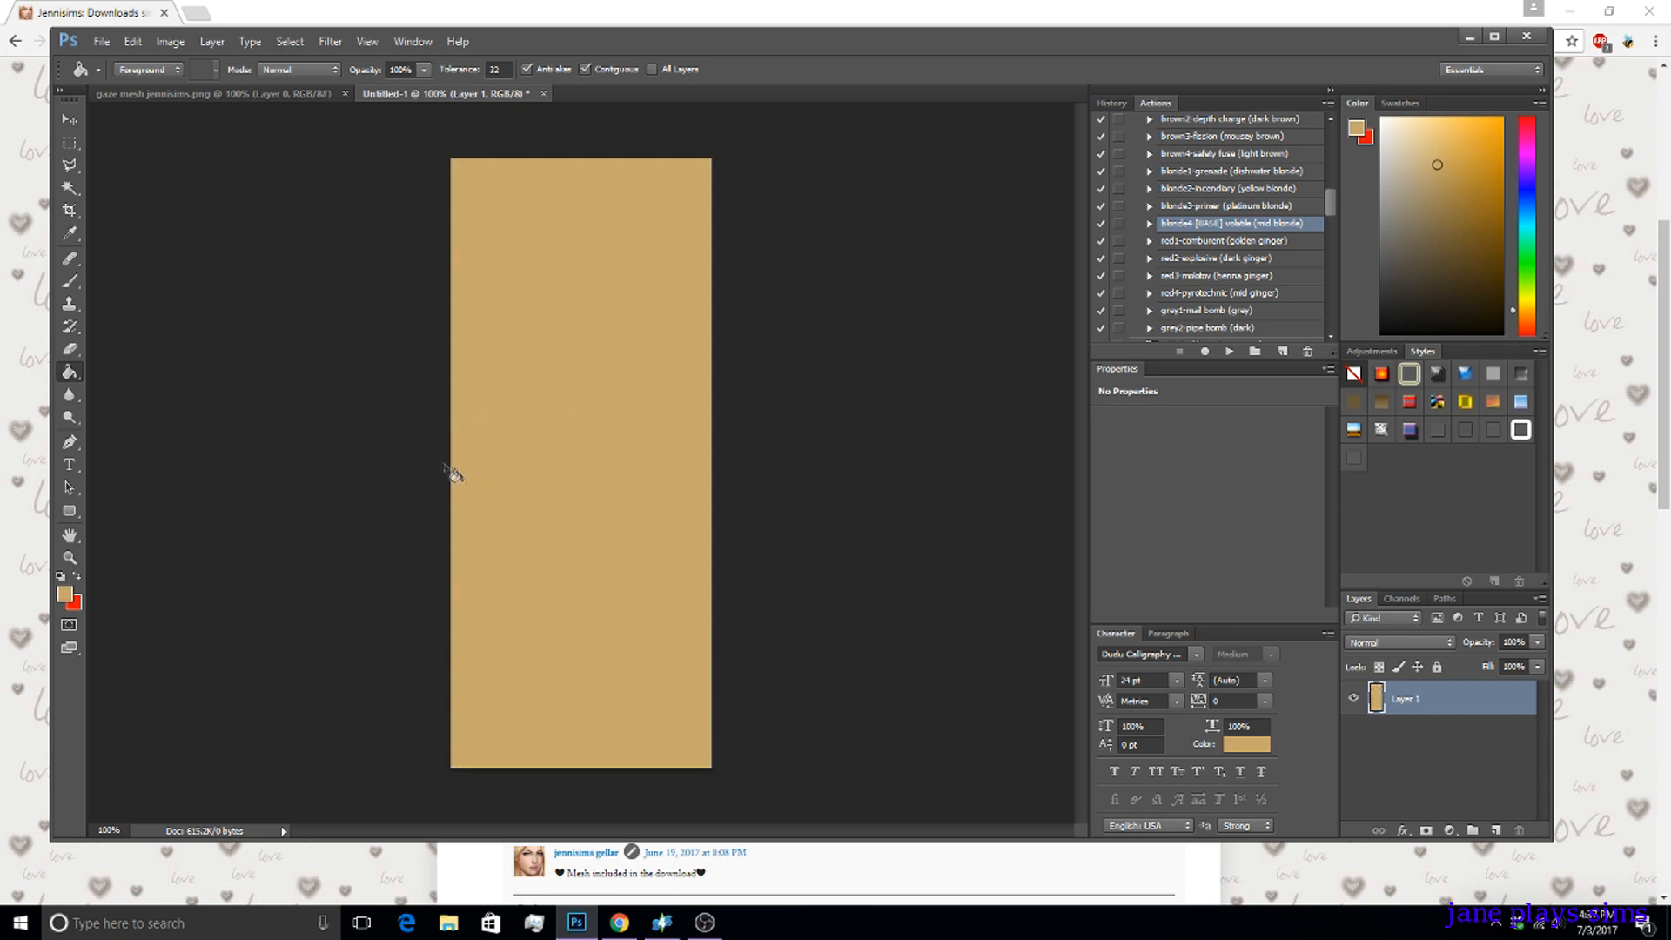
Apply Add Noise to the filled layer with an amount of 20%, Gaussian distribution and Monochromatic enabled.
click(330, 41)
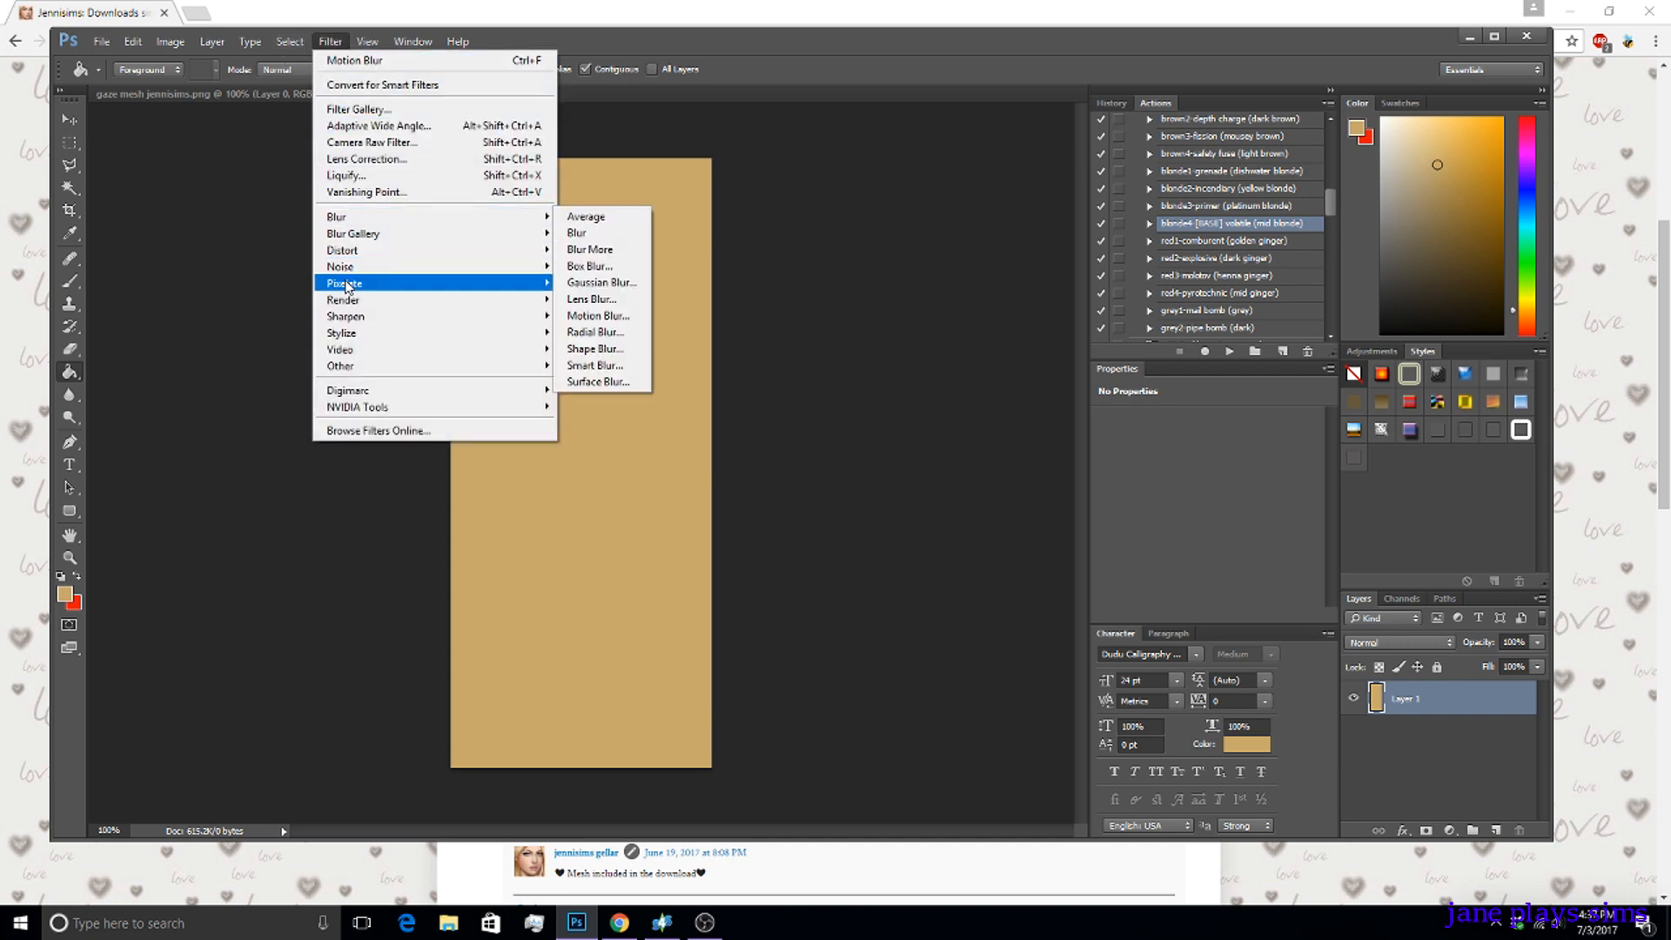
mouse_move(352, 268)
click(591, 267)
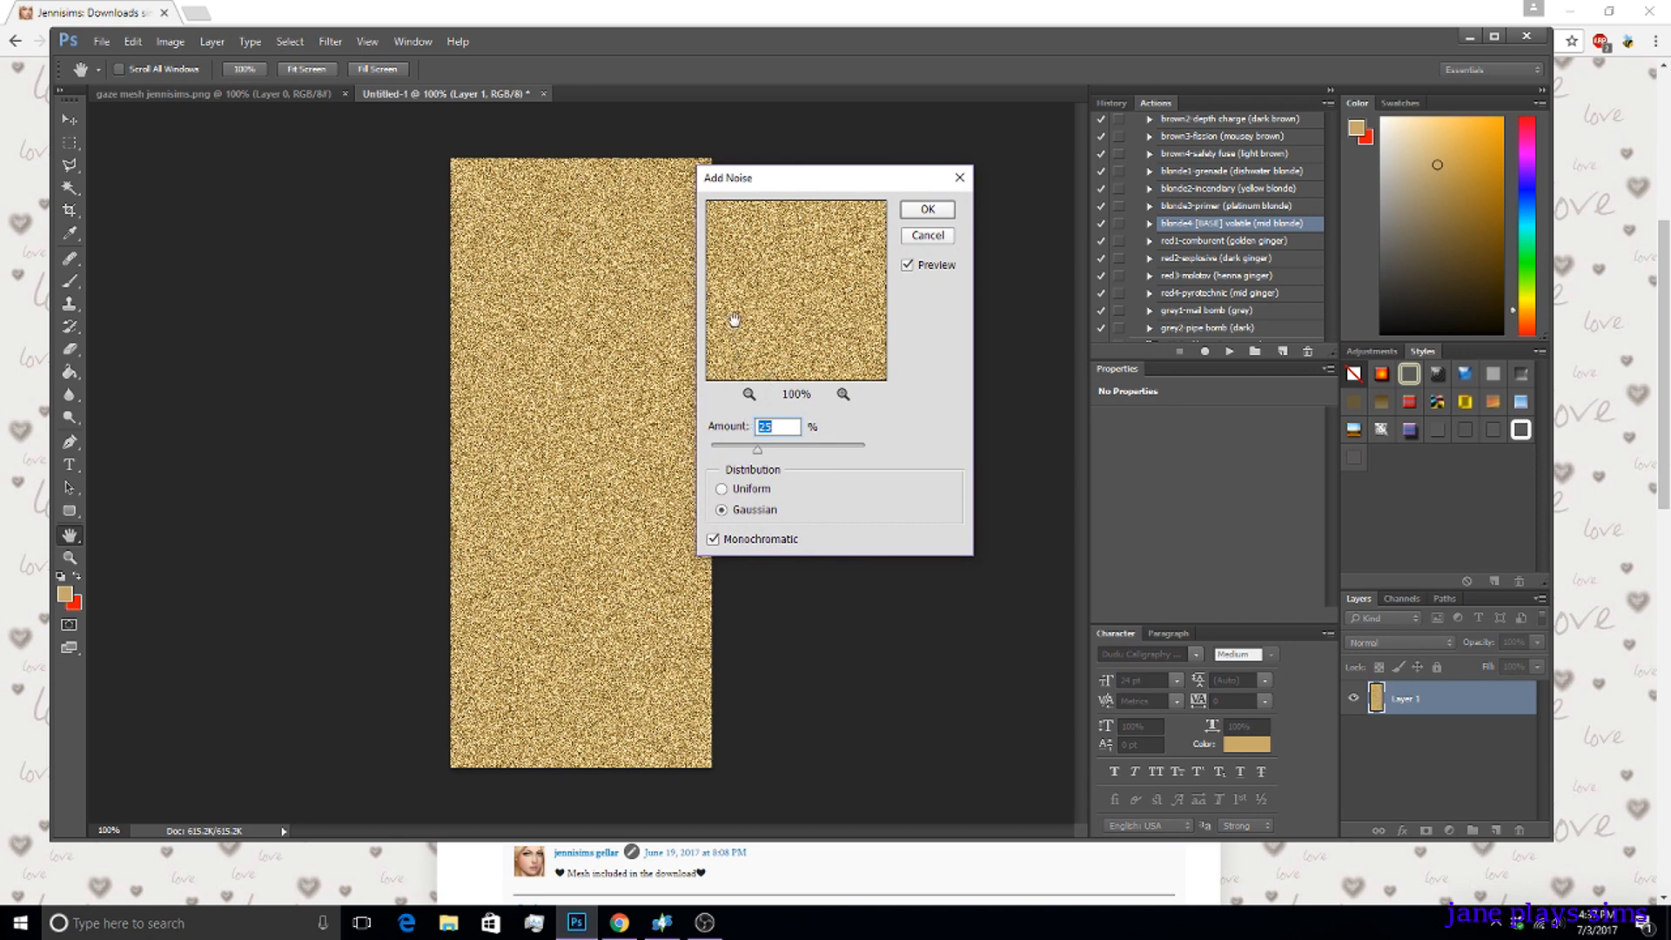
text(20)
click(935, 211)
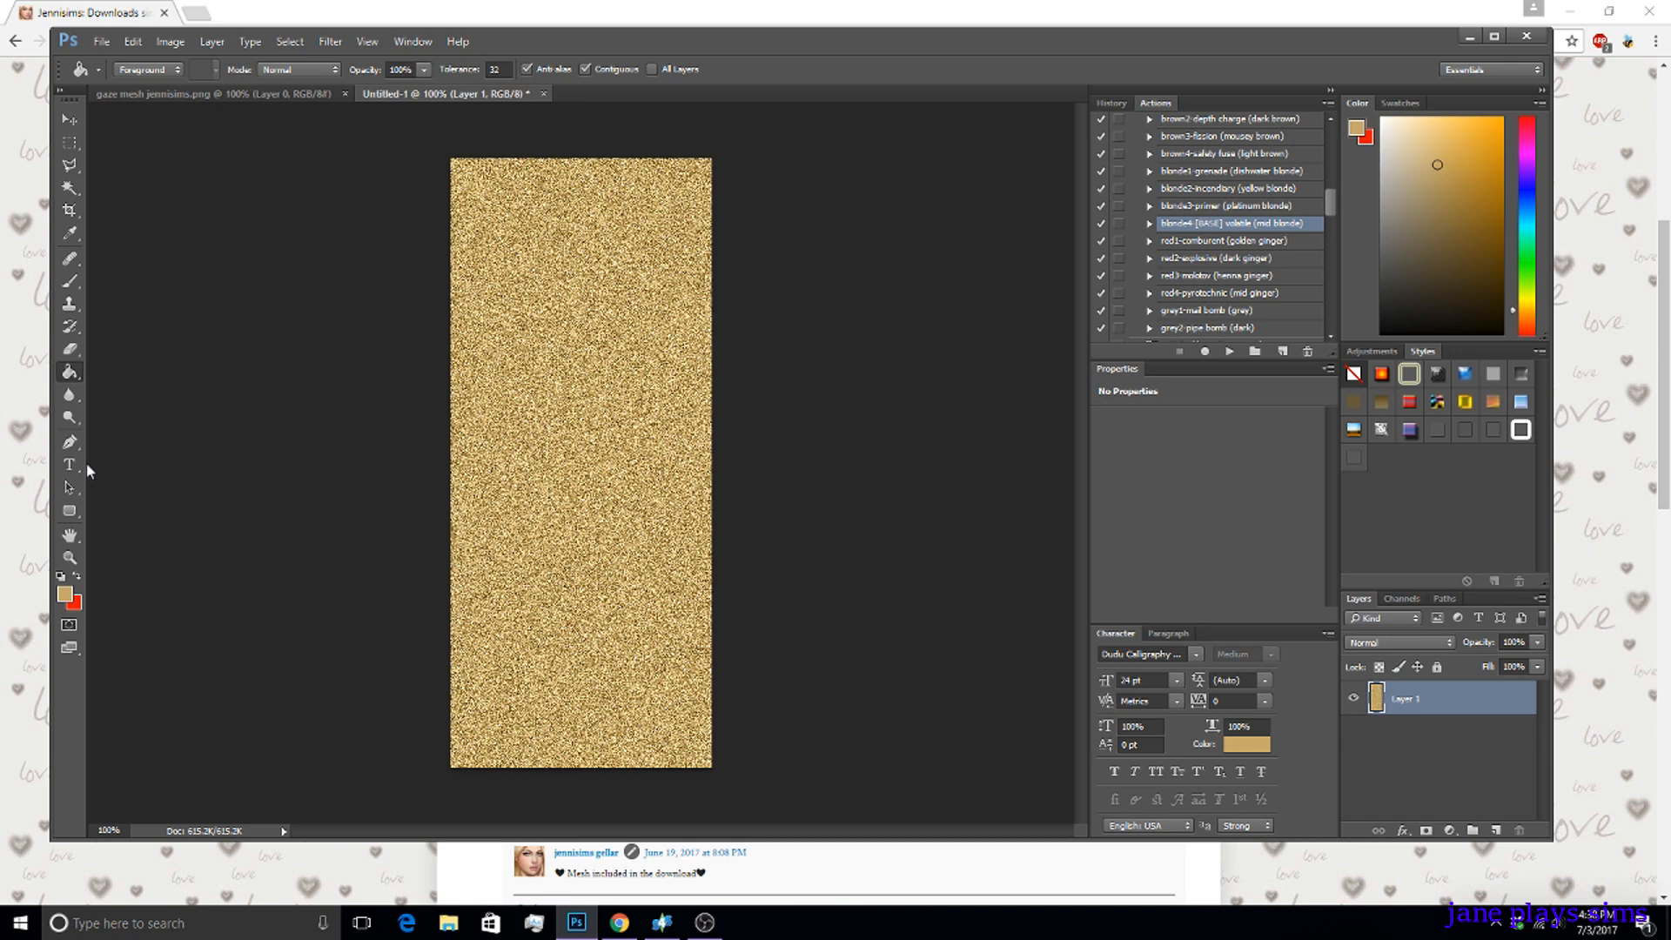
Set the foreground colour to the light cream highlight f6e2b7.
click(67, 597)
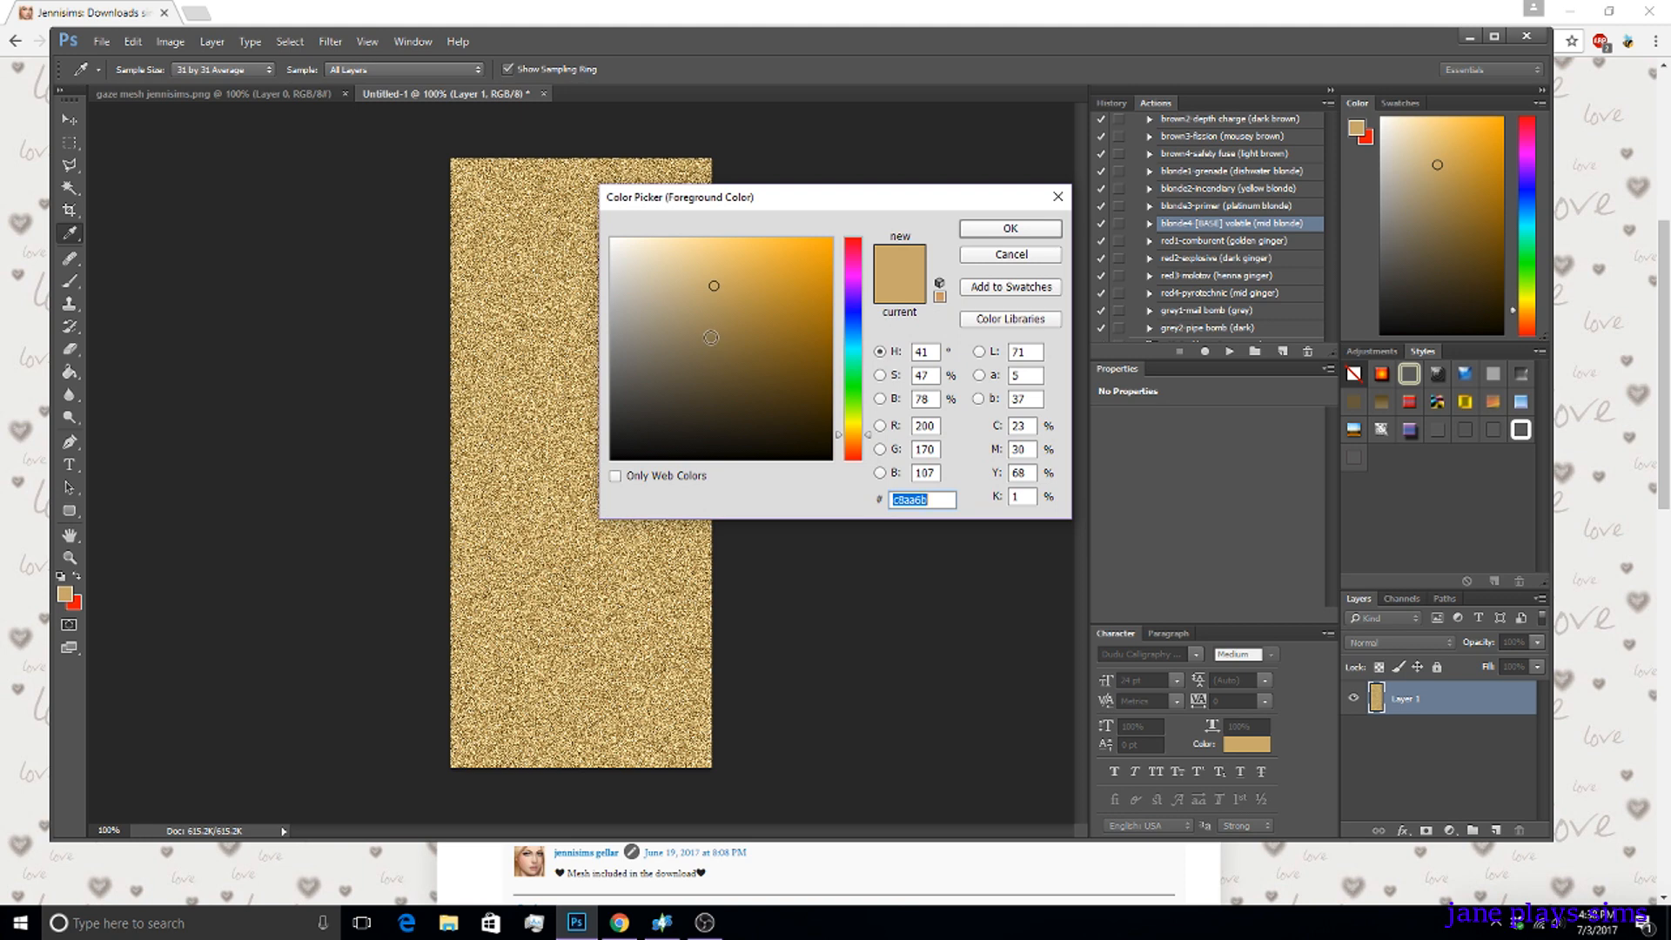
click(665, 251)
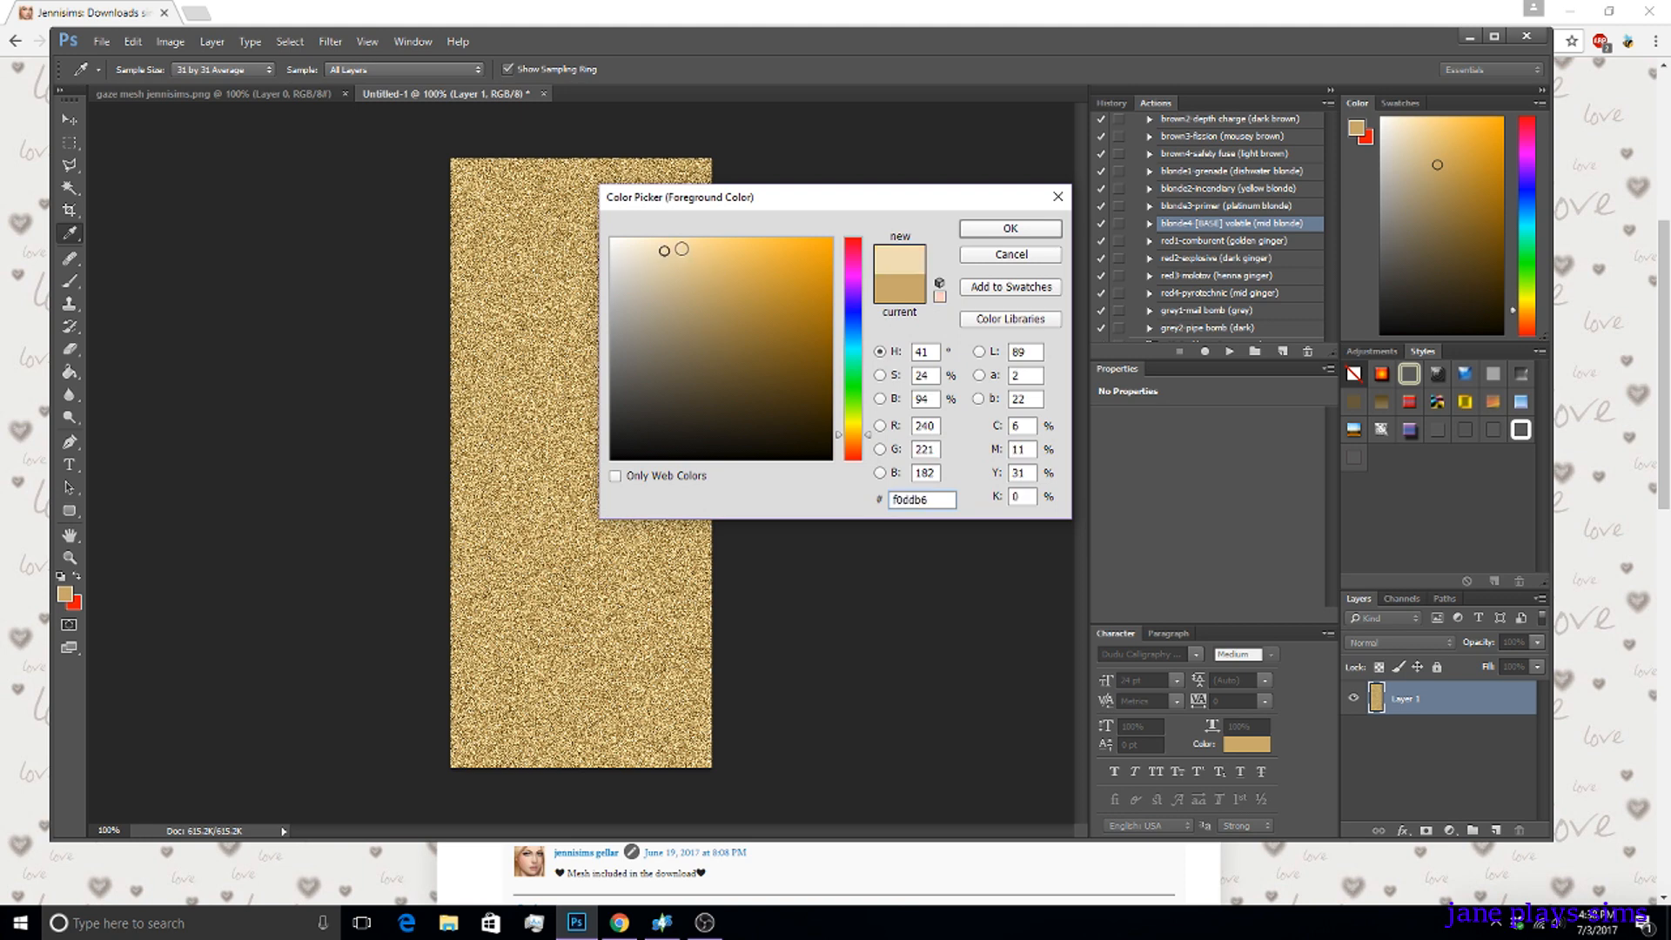
click(702, 253)
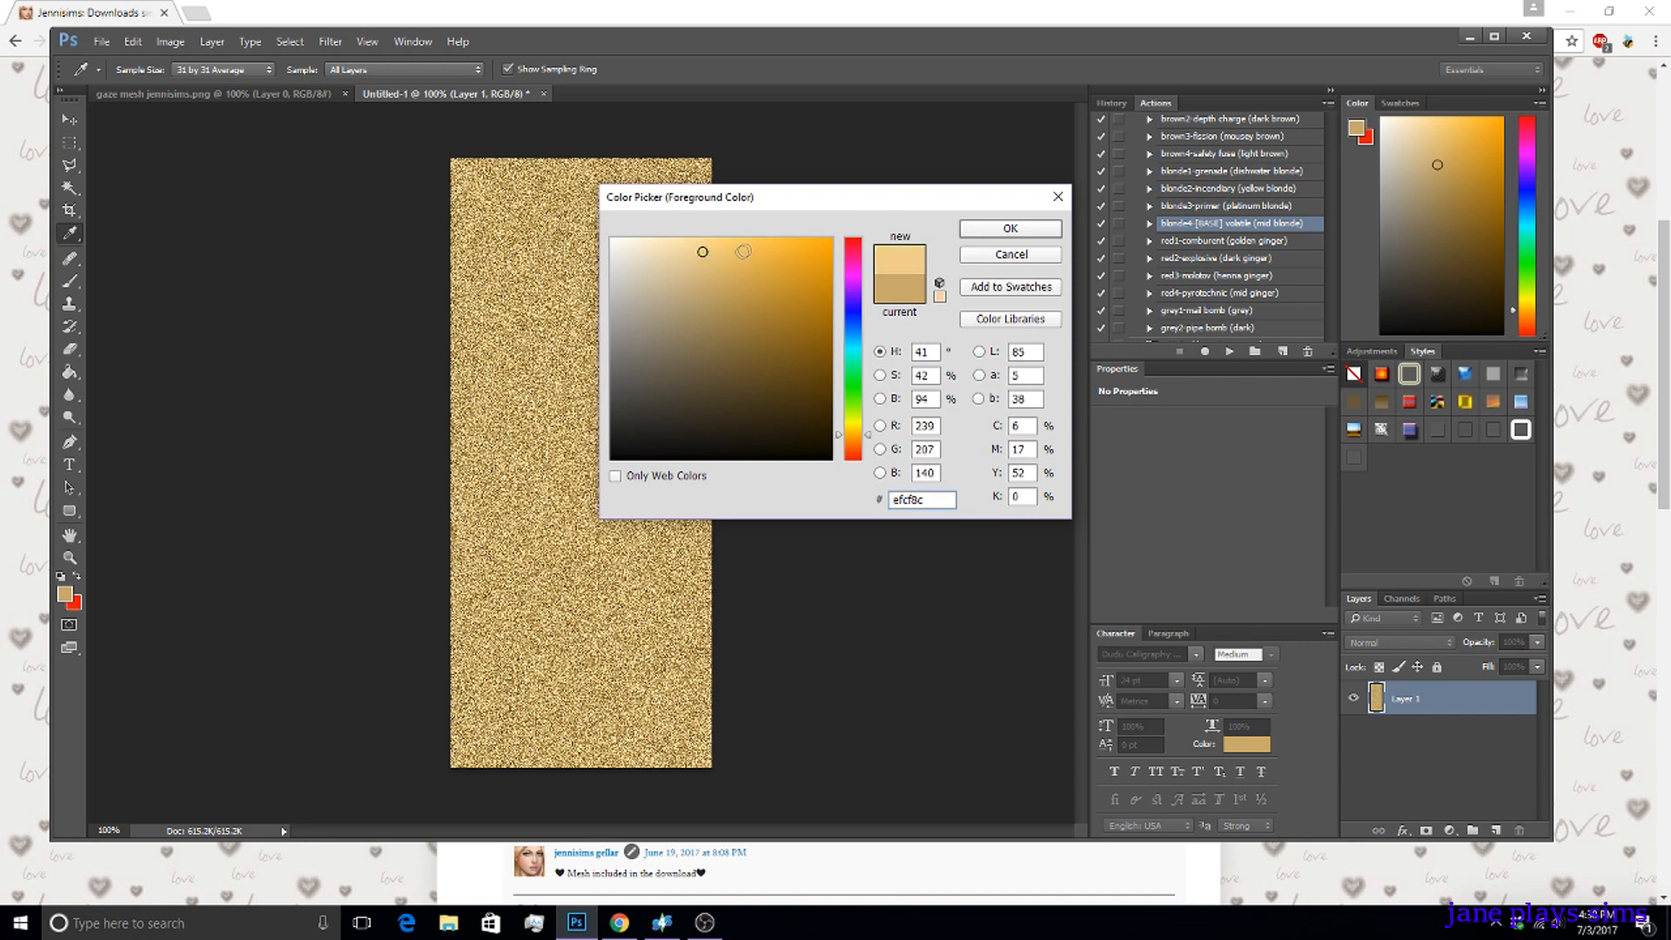
click(664, 242)
click(675, 255)
click(682, 252)
click(668, 245)
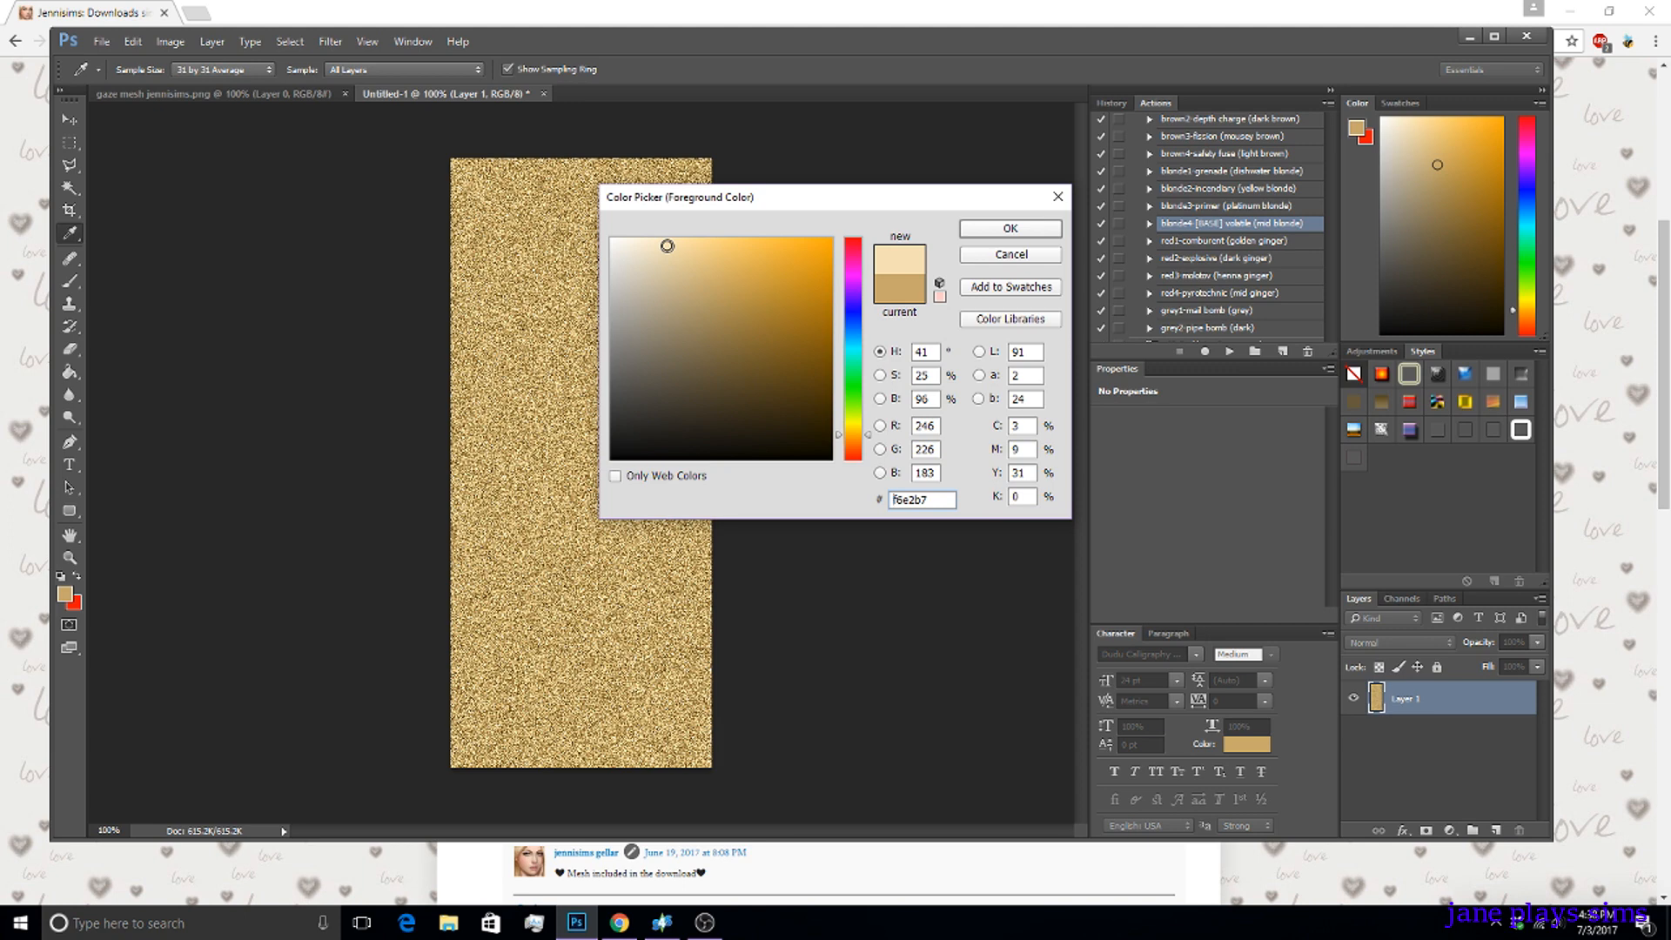
click(1010, 229)
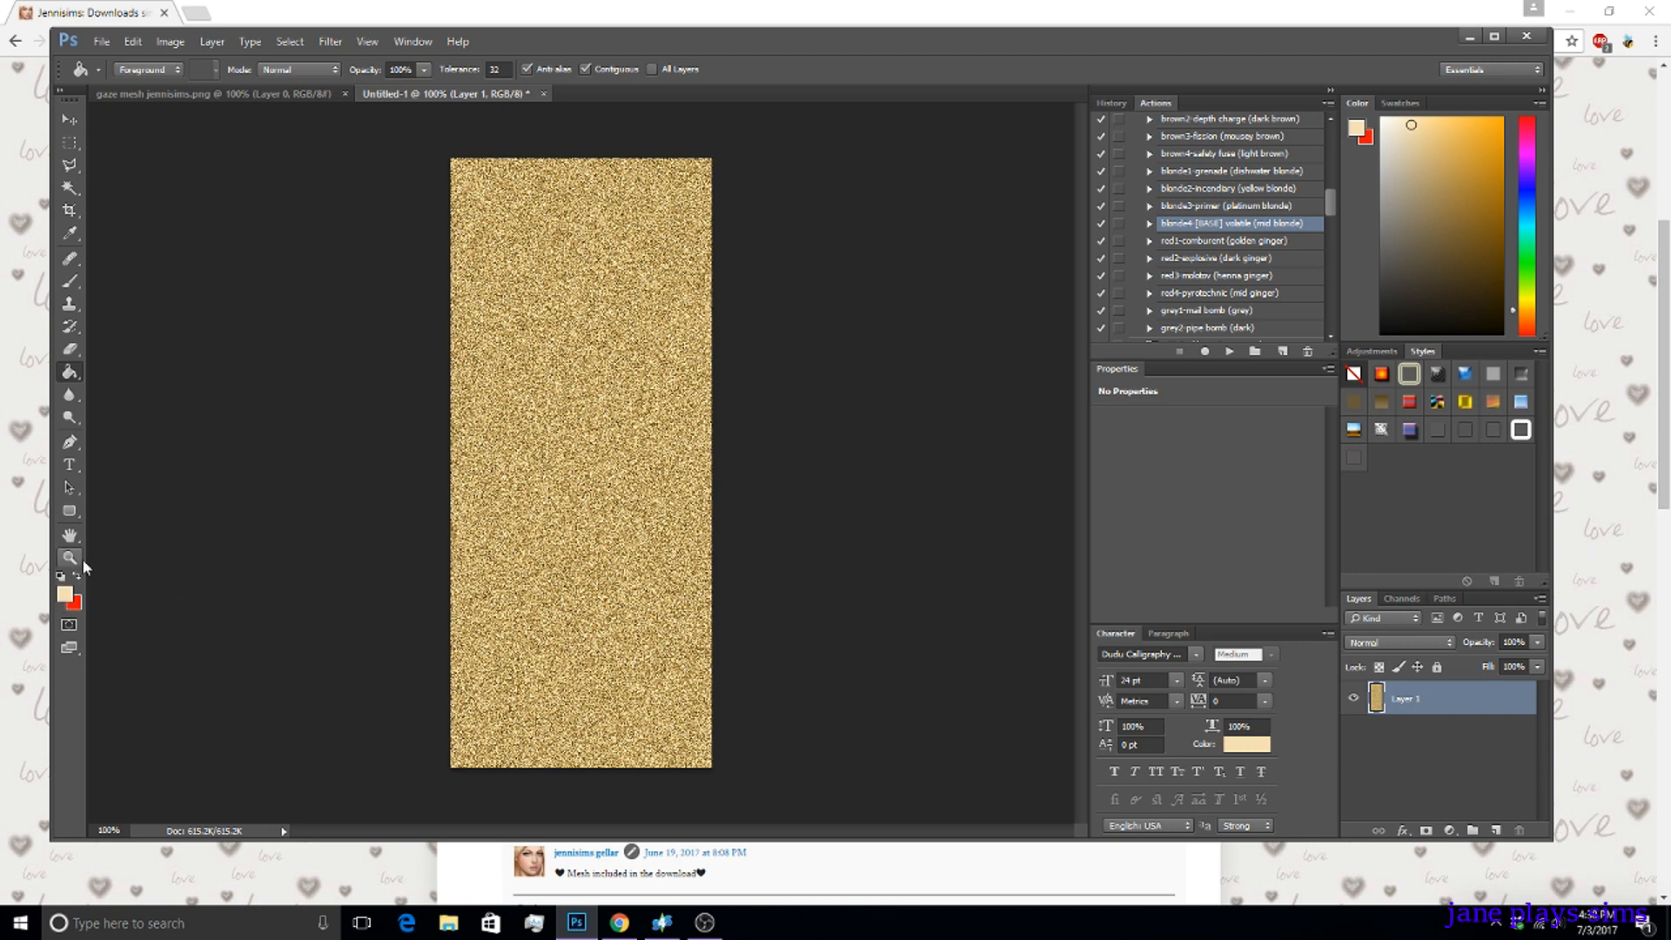
Activate the Brush tool with a Hard Round tip at 50 px and 100% hardness.
click(68, 283)
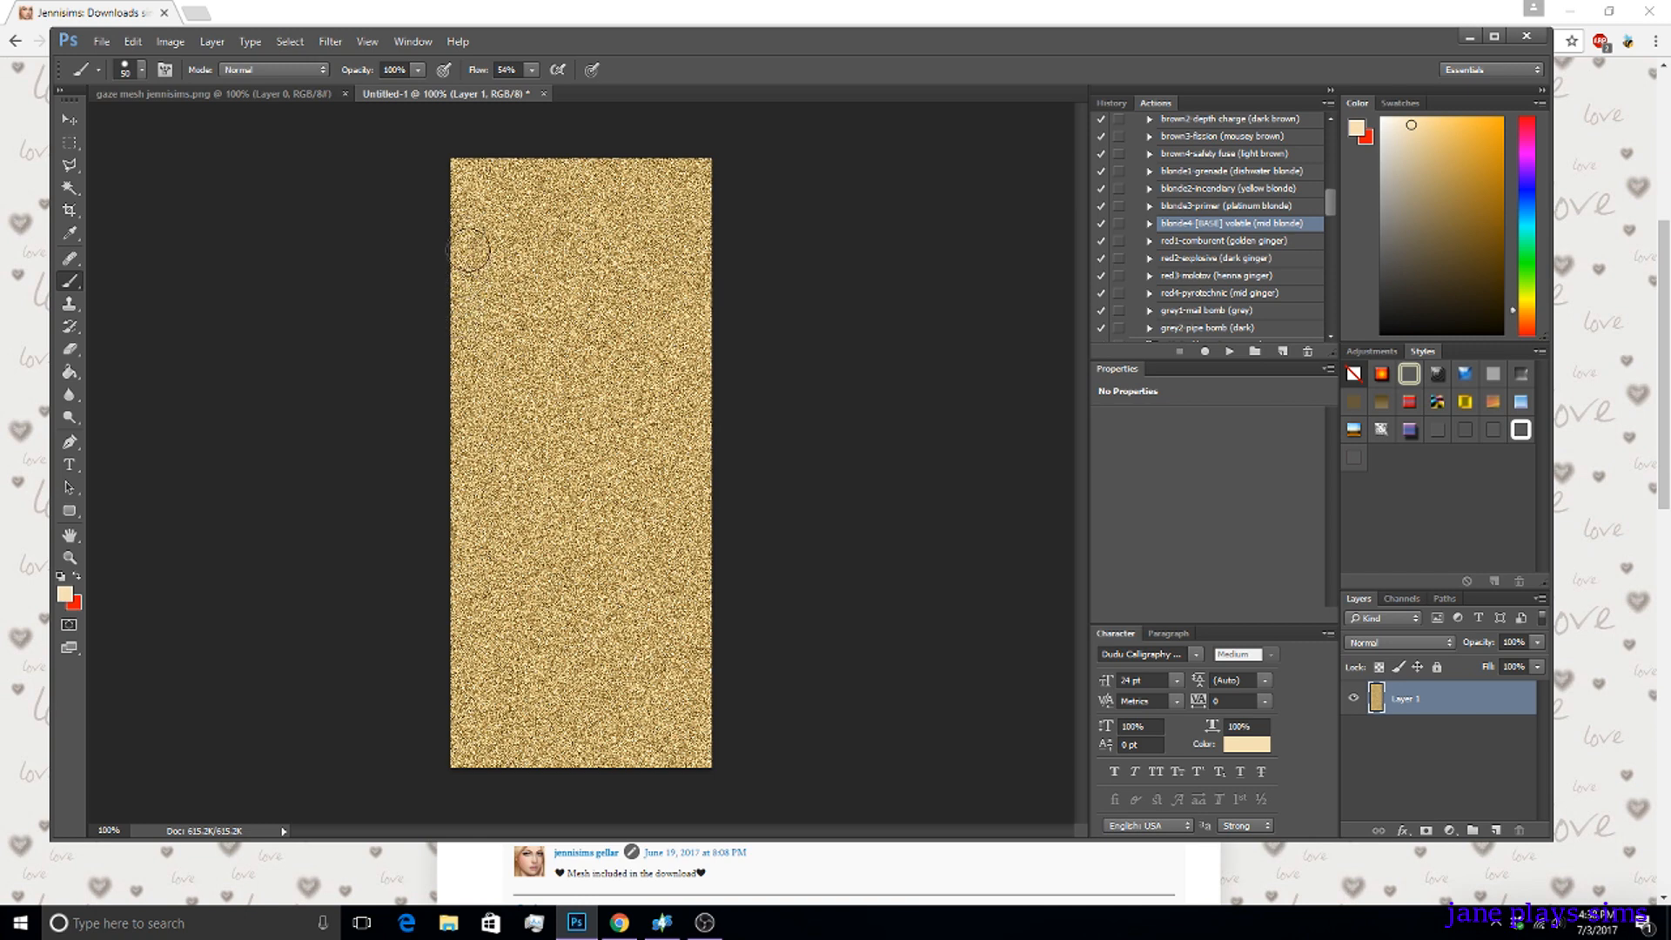
click(125, 75)
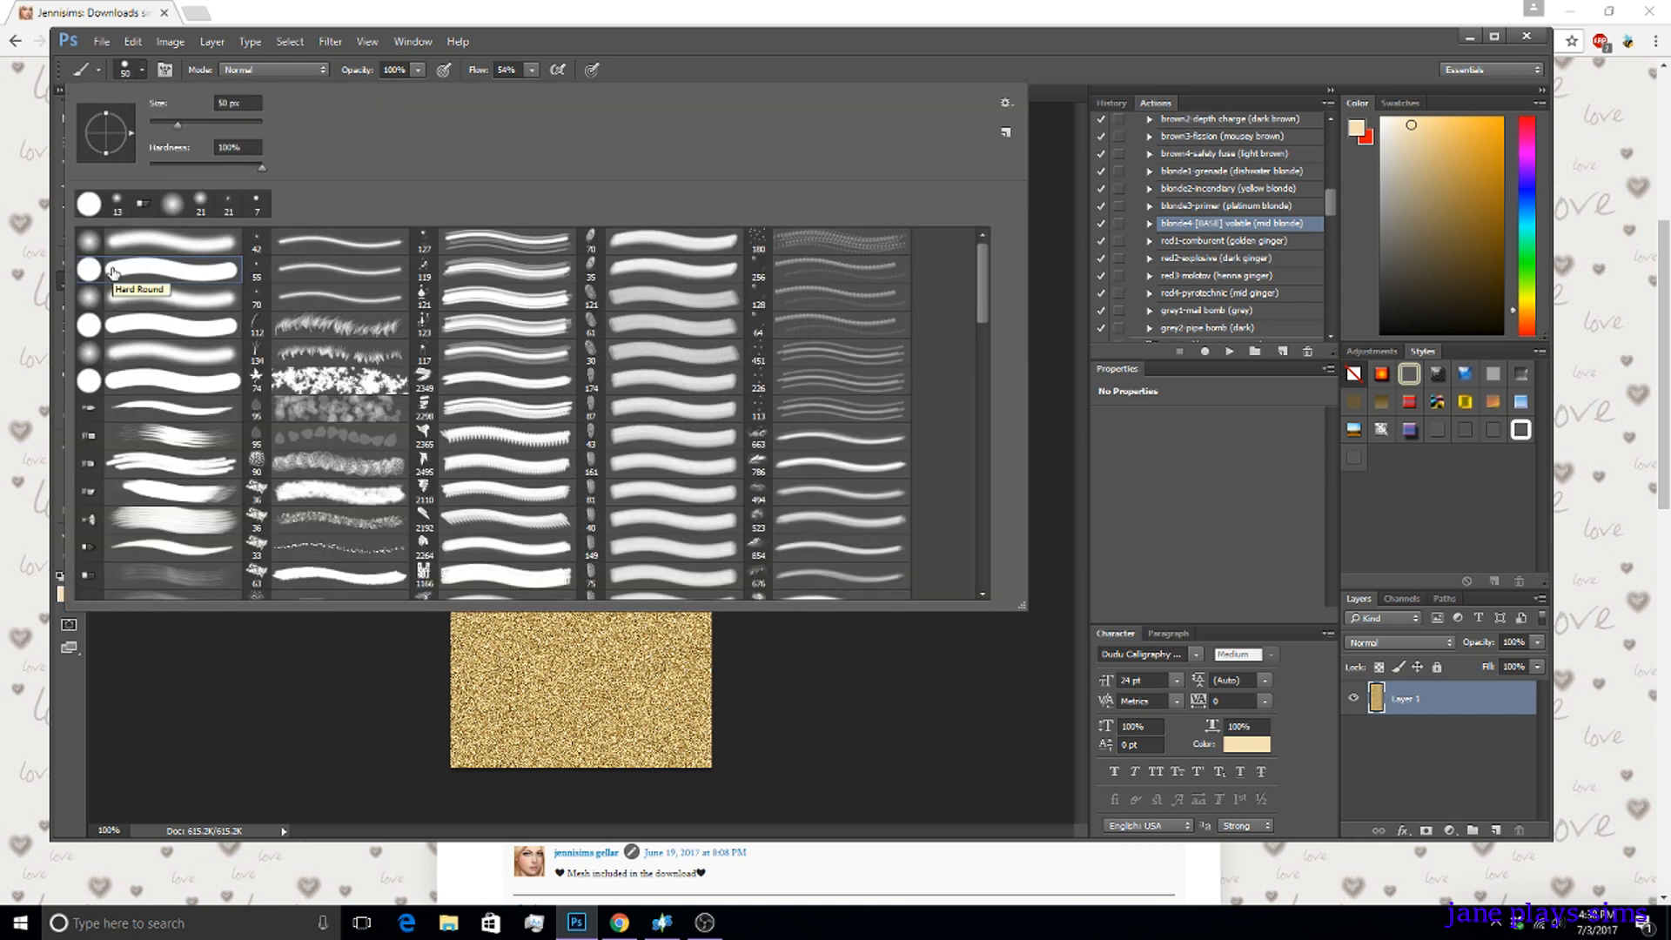
click(370, 686)
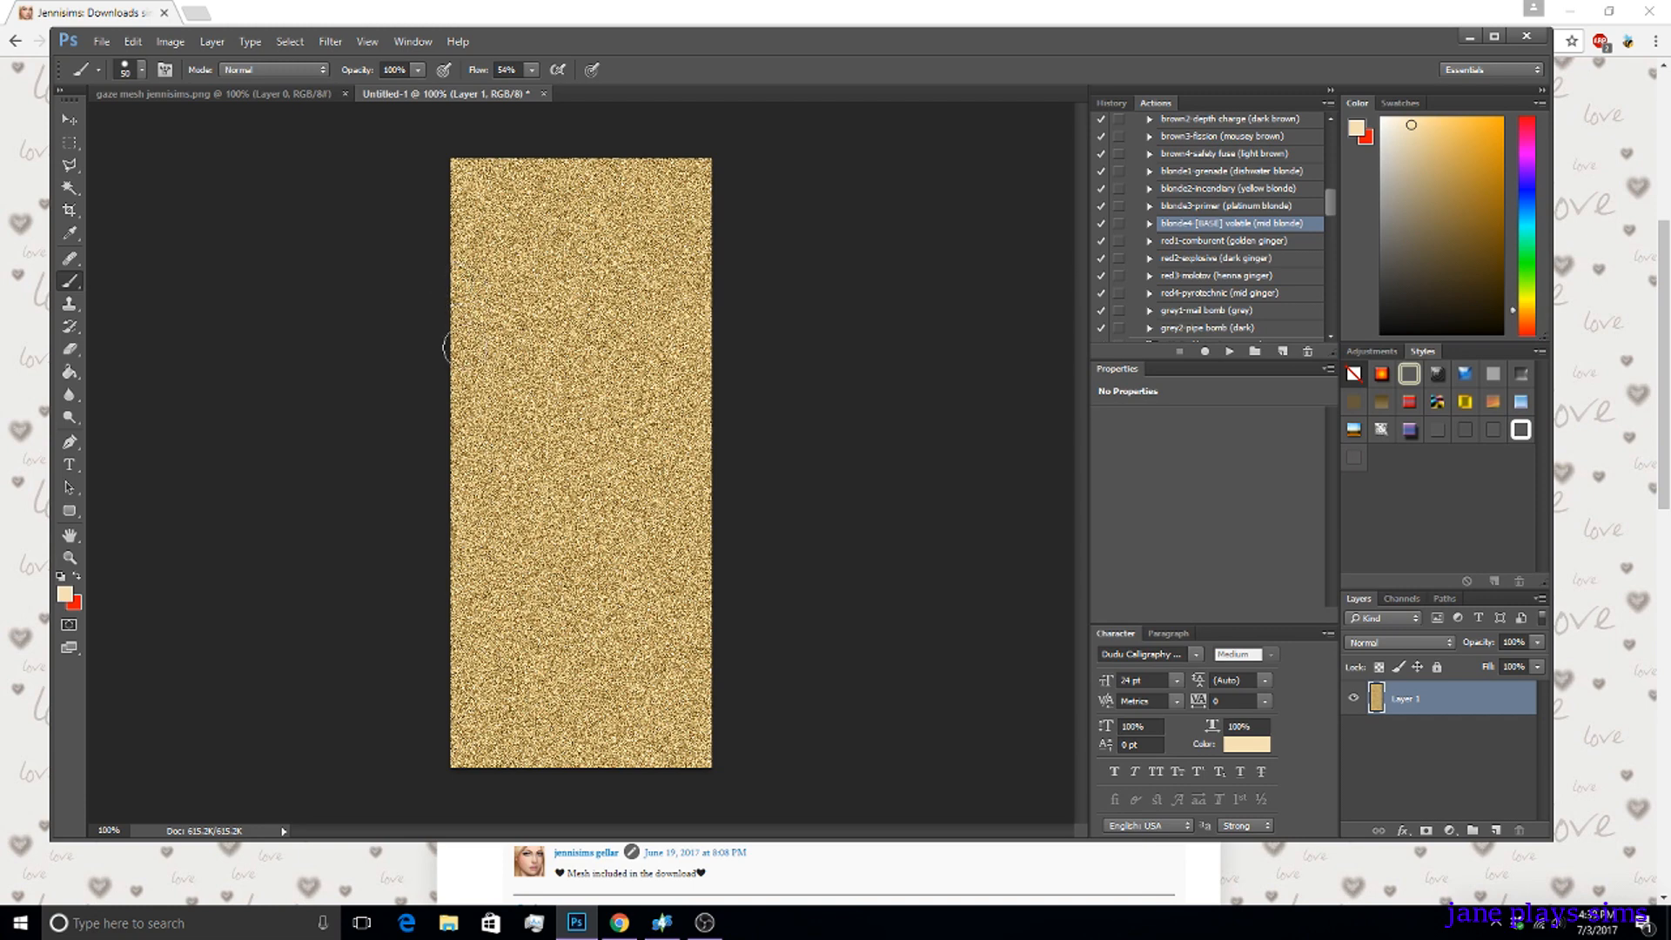
mouse_move(447, 346)
mouse_down()
mouse_move(453, 435)
mouse_move(469, 333)
mouse_up()
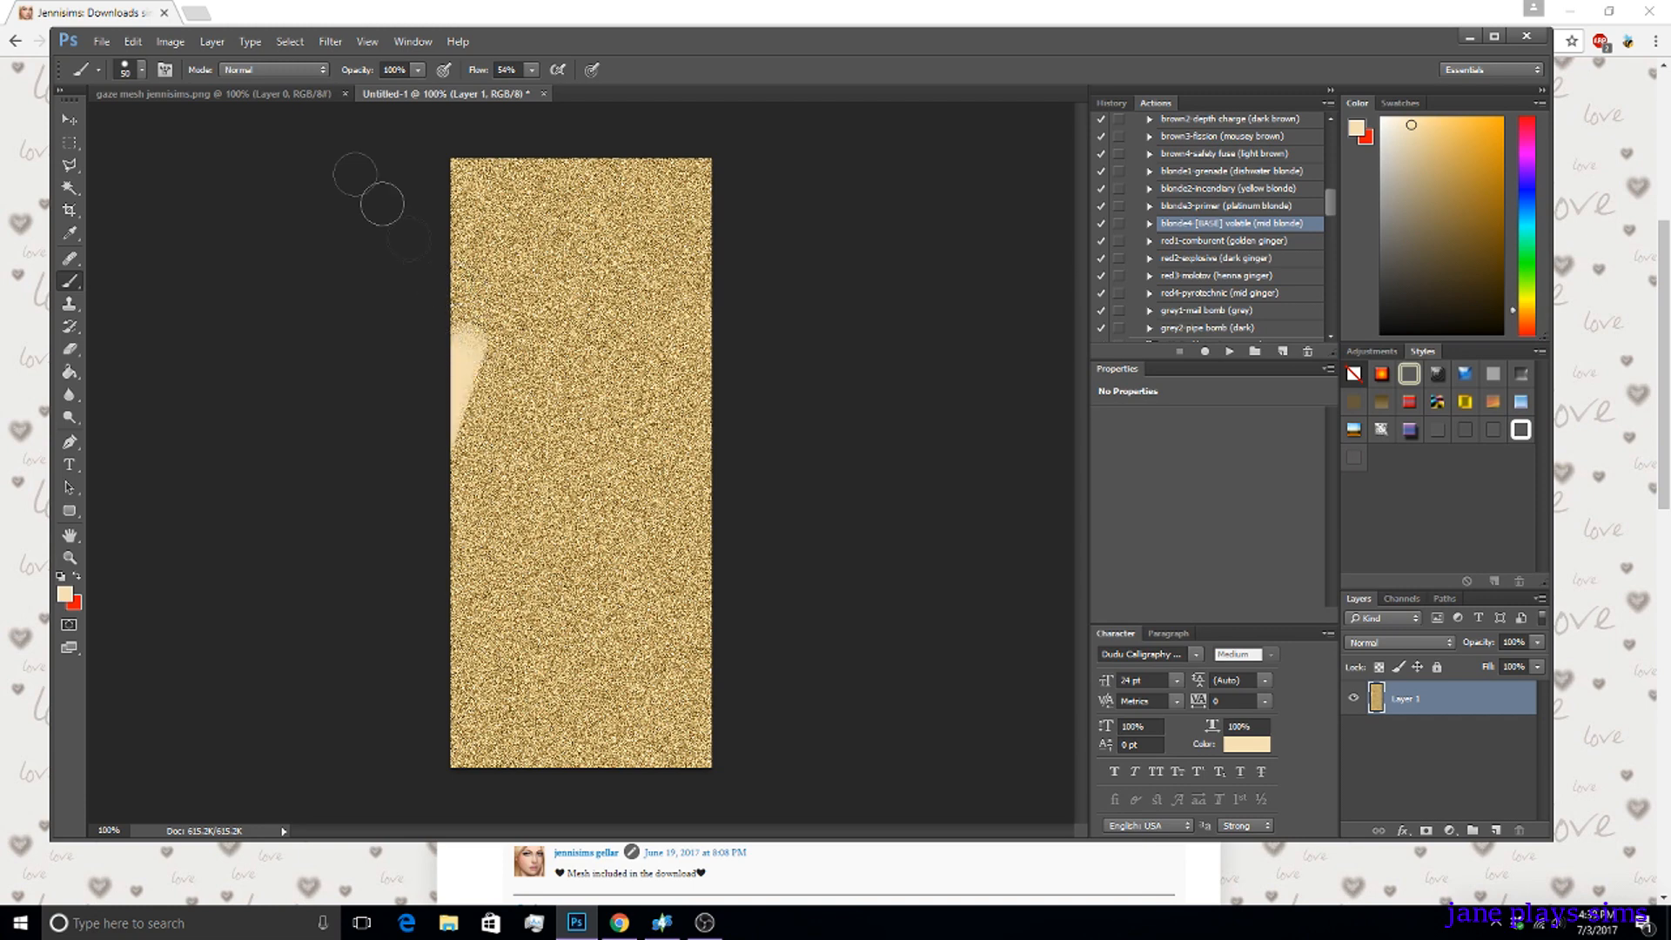
click(133, 40)
click(148, 93)
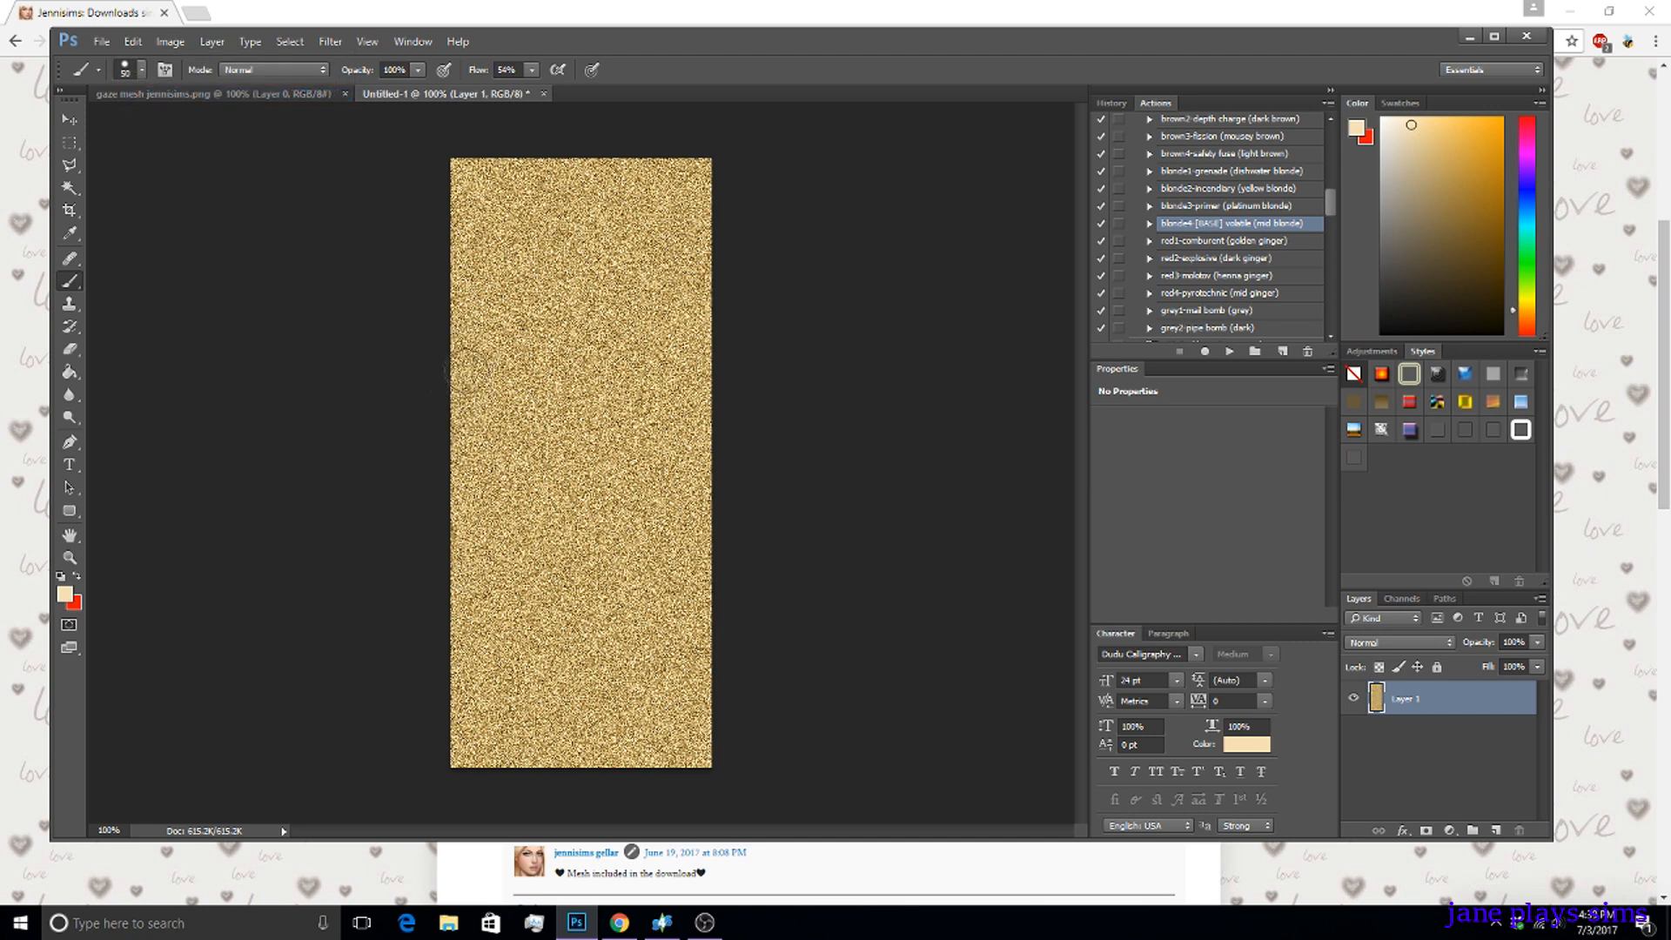
Paint a thick cream band straight across the full width of the noise texture, just above its middle.
mouse_move(467, 363)
mouse_down()
mouse_move(671, 373)
mouse_move(448, 369)
mouse_move(716, 379)
mouse_up()
drag(433, 394, 735, 399)
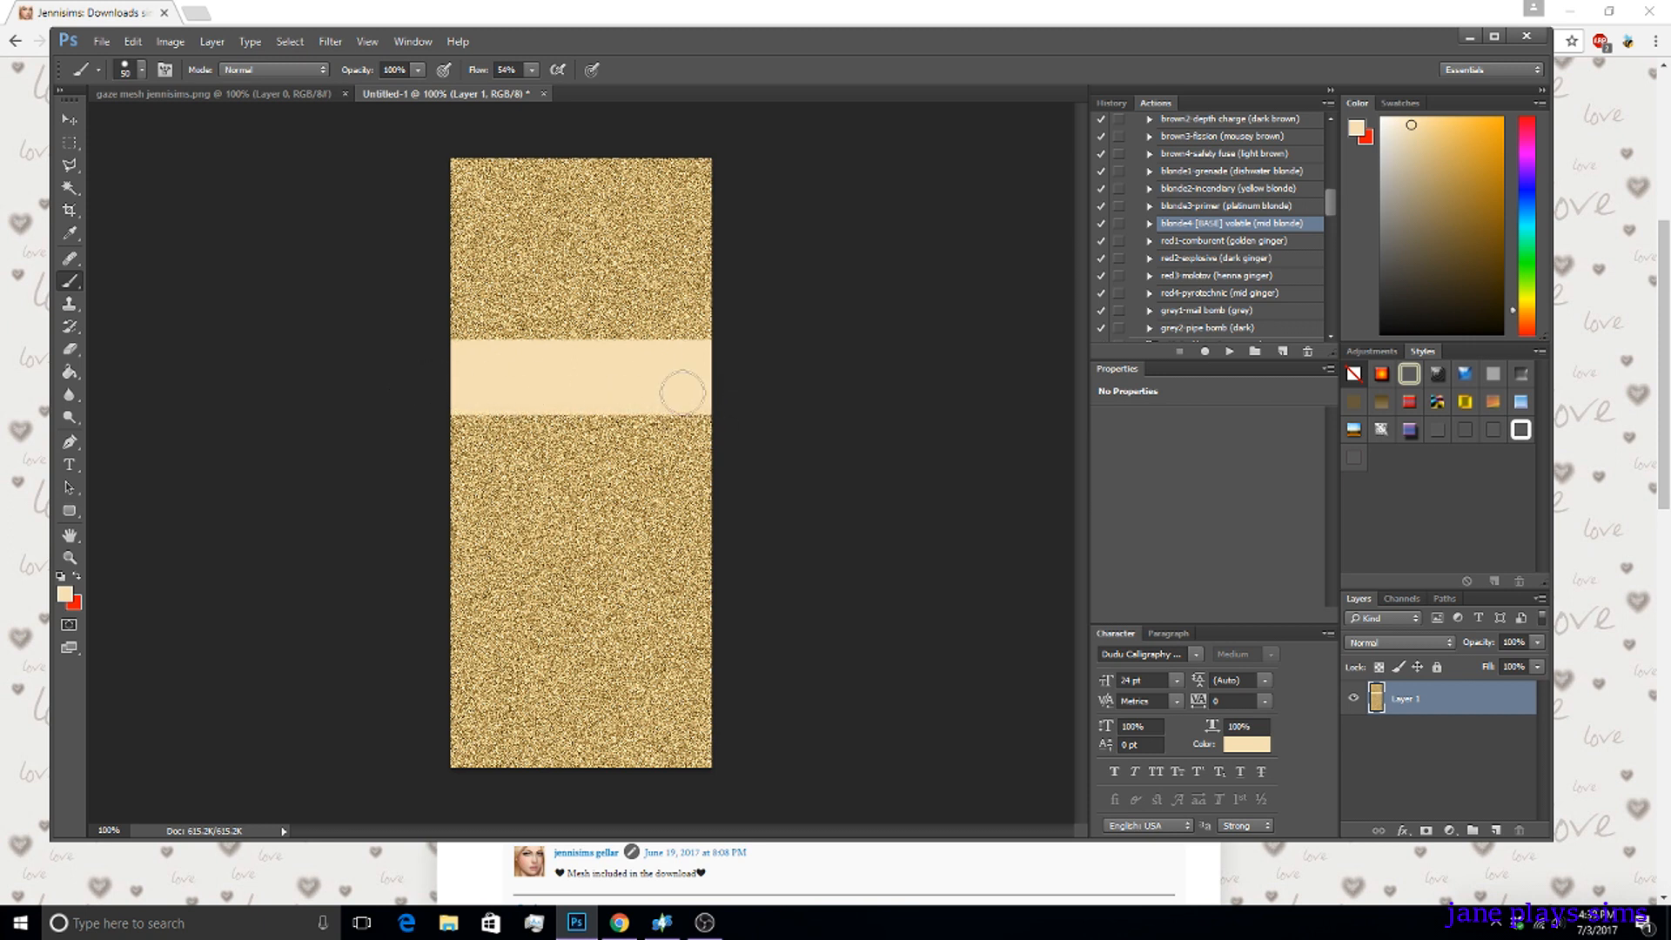
mouse_move(440, 428)
mouse_down()
mouse_move(609, 410)
mouse_move(764, 429)
mouse_up()
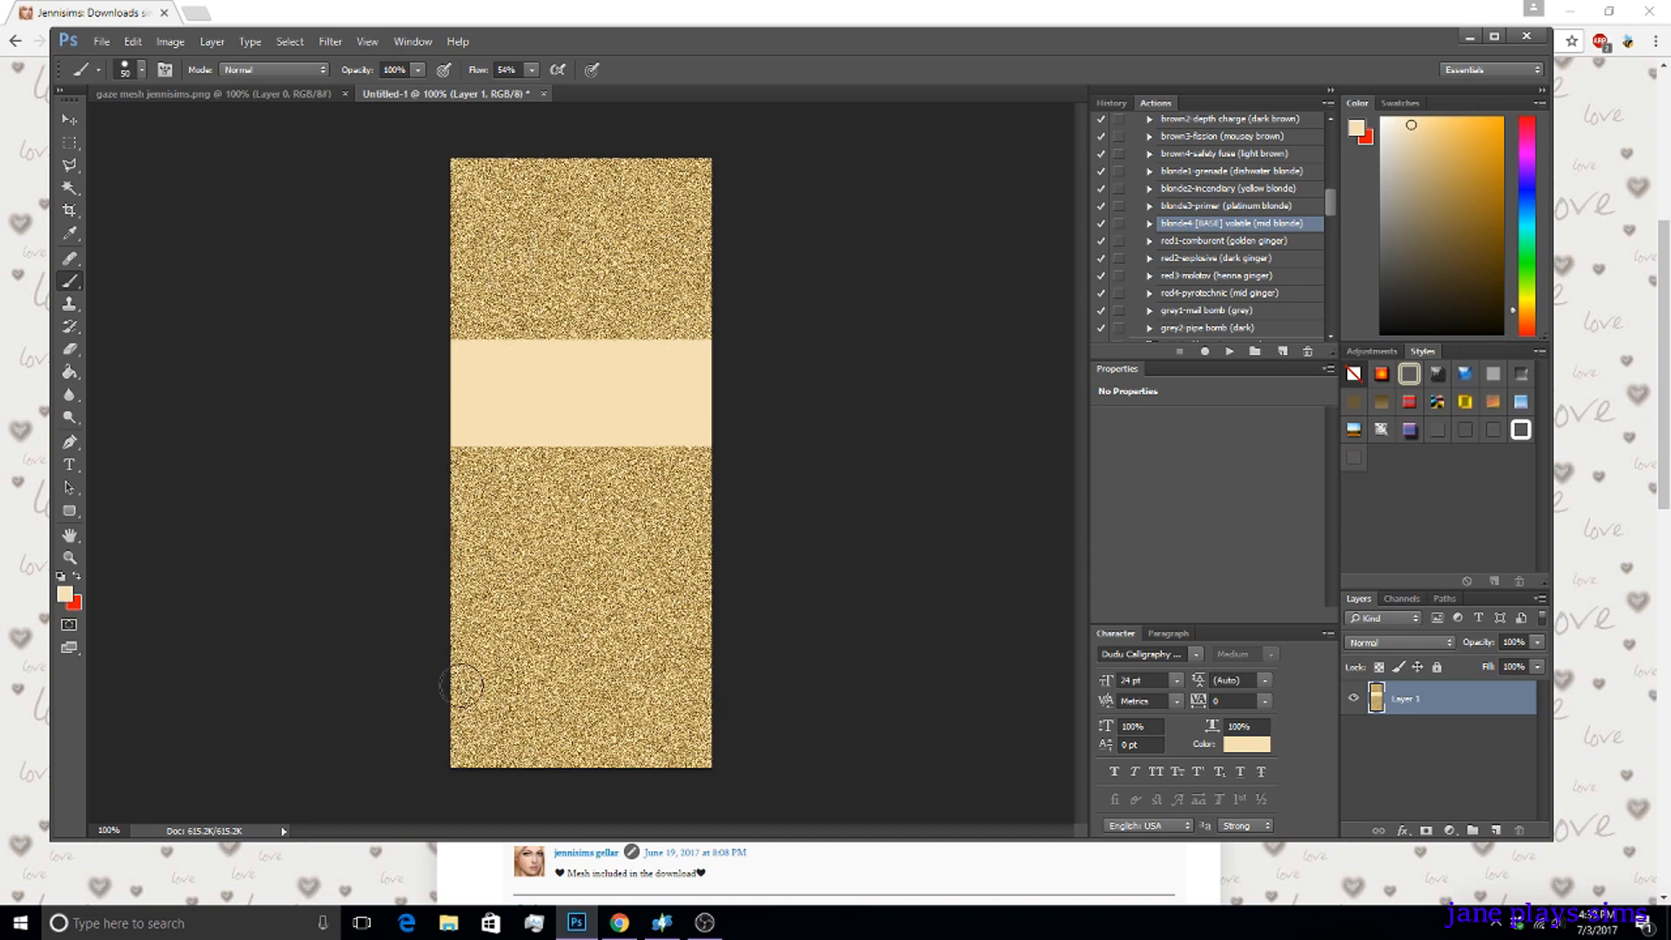
shift+click(470, 633)
click(132, 41)
click(156, 60)
click(466, 639)
shift+click(776, 645)
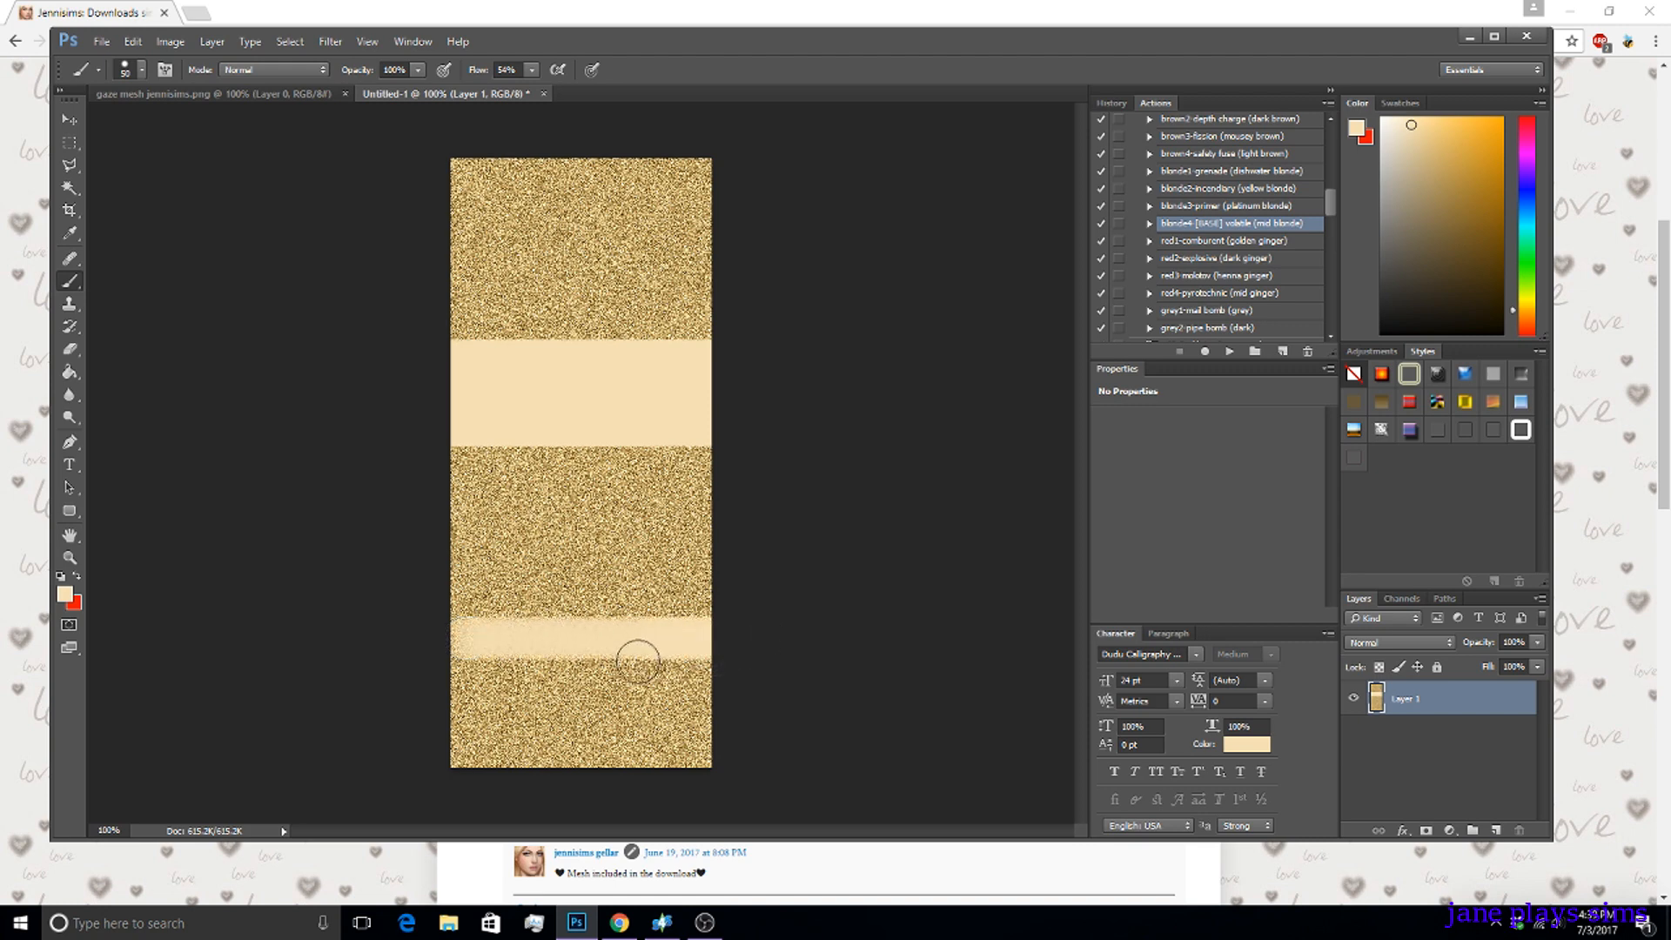
mouse_move(528, 648)
mouse_down()
mouse_move(463, 668)
mouse_move(524, 642)
mouse_move(743, 676)
mouse_up()
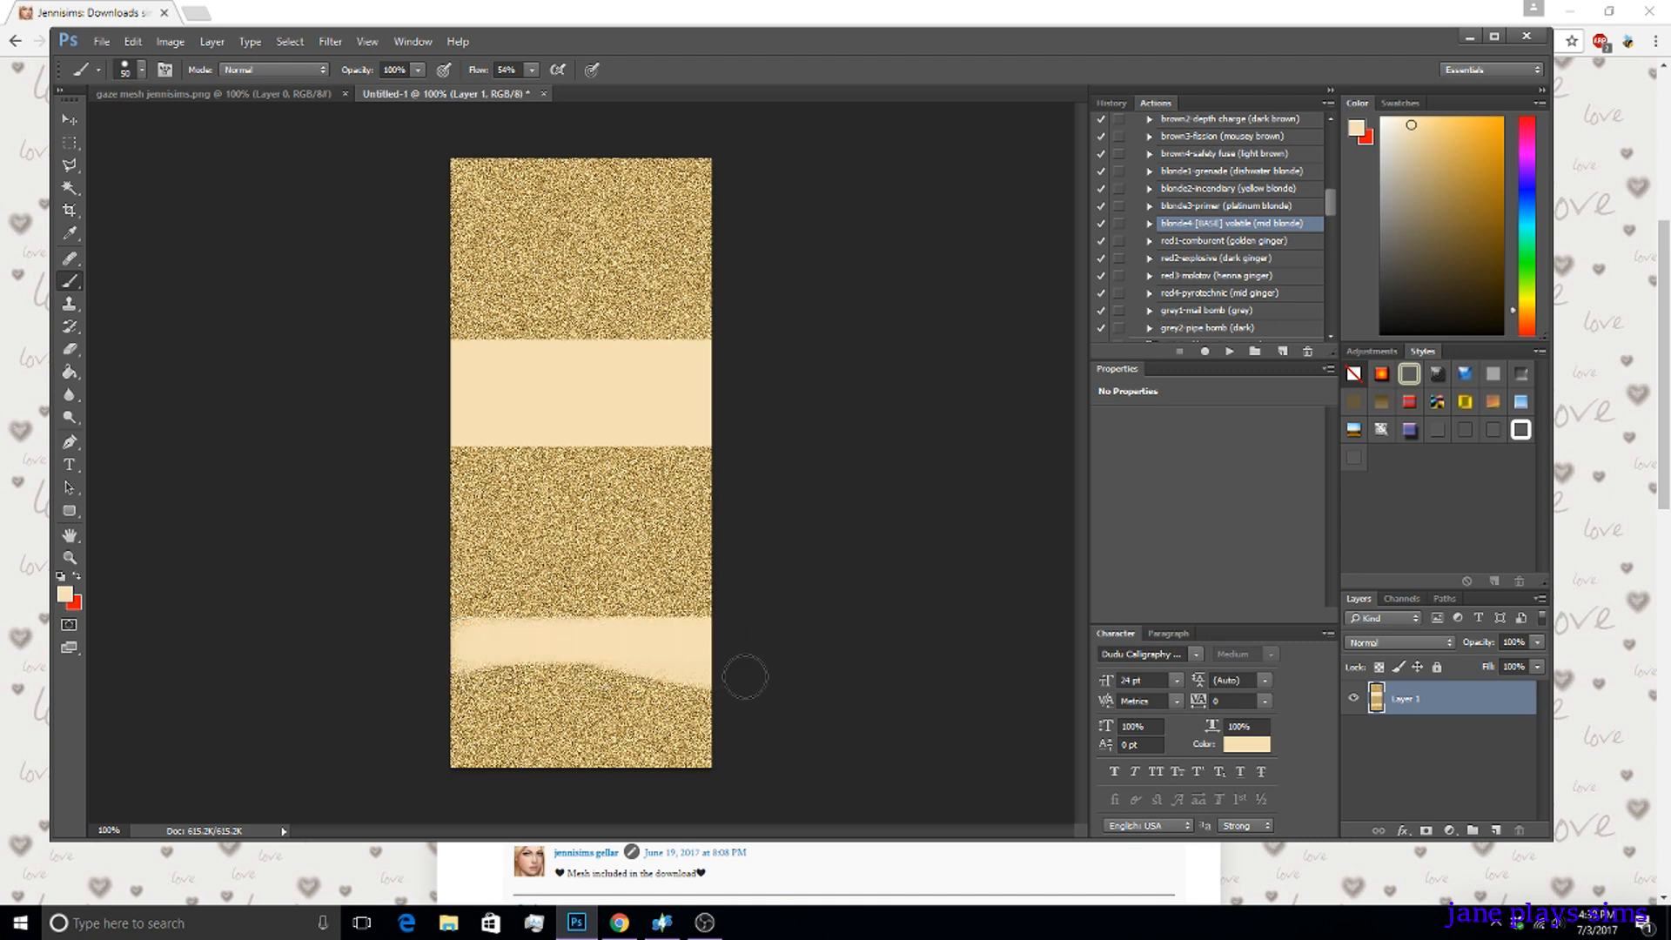
click(132, 41)
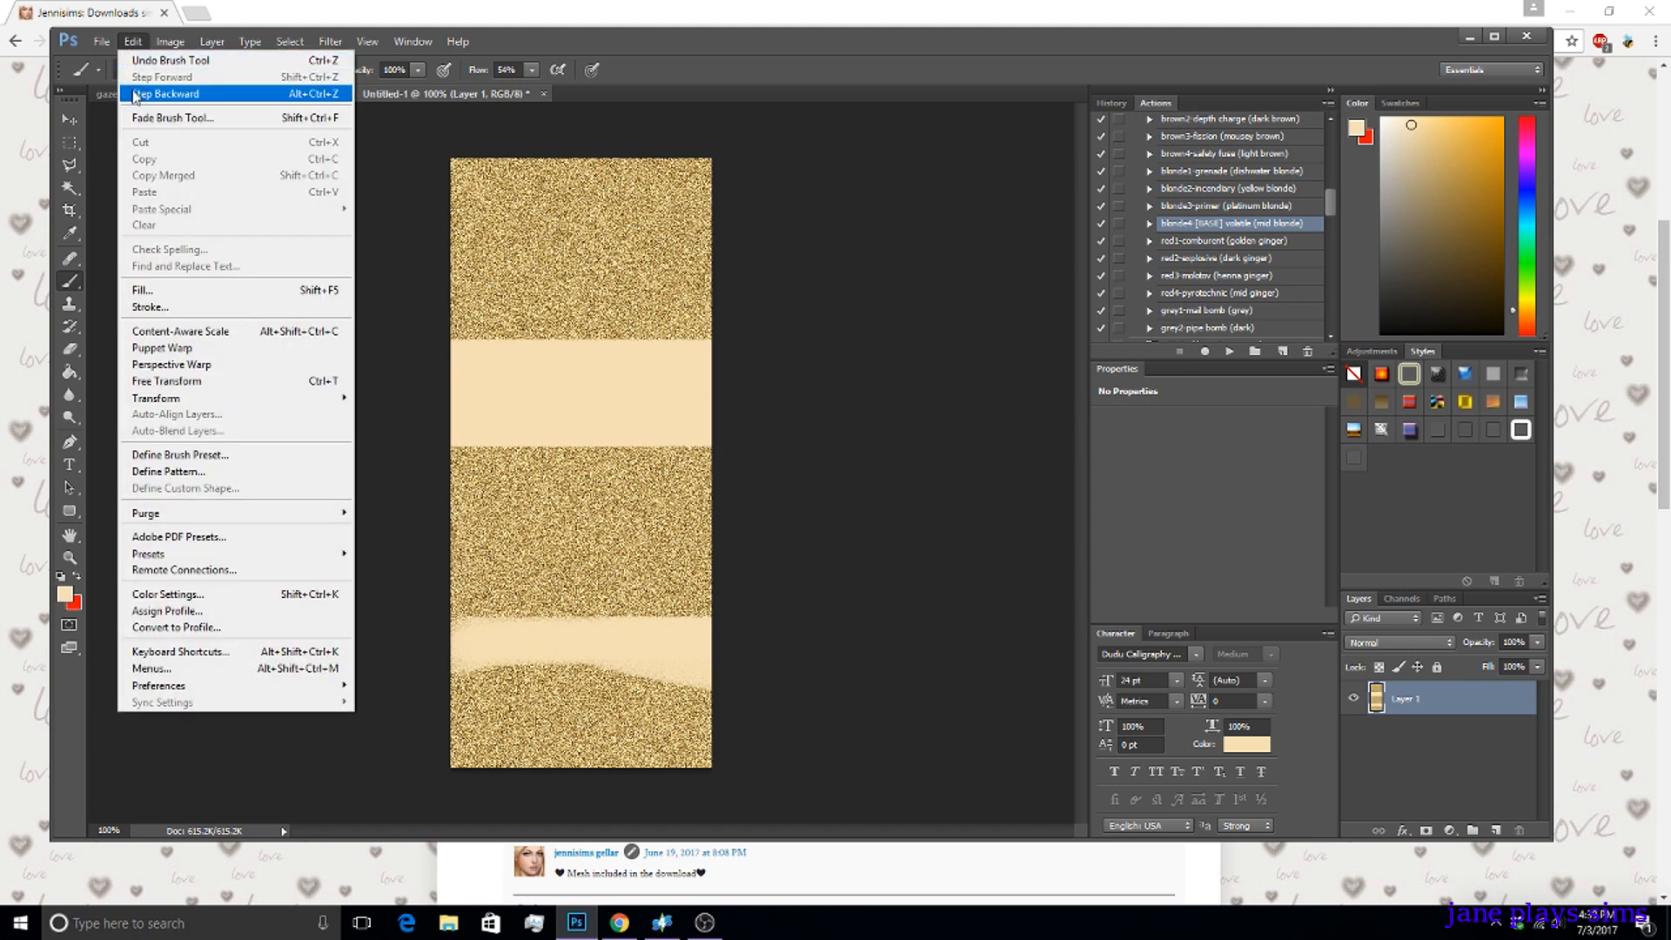
click(132, 91)
click(132, 41)
click(137, 92)
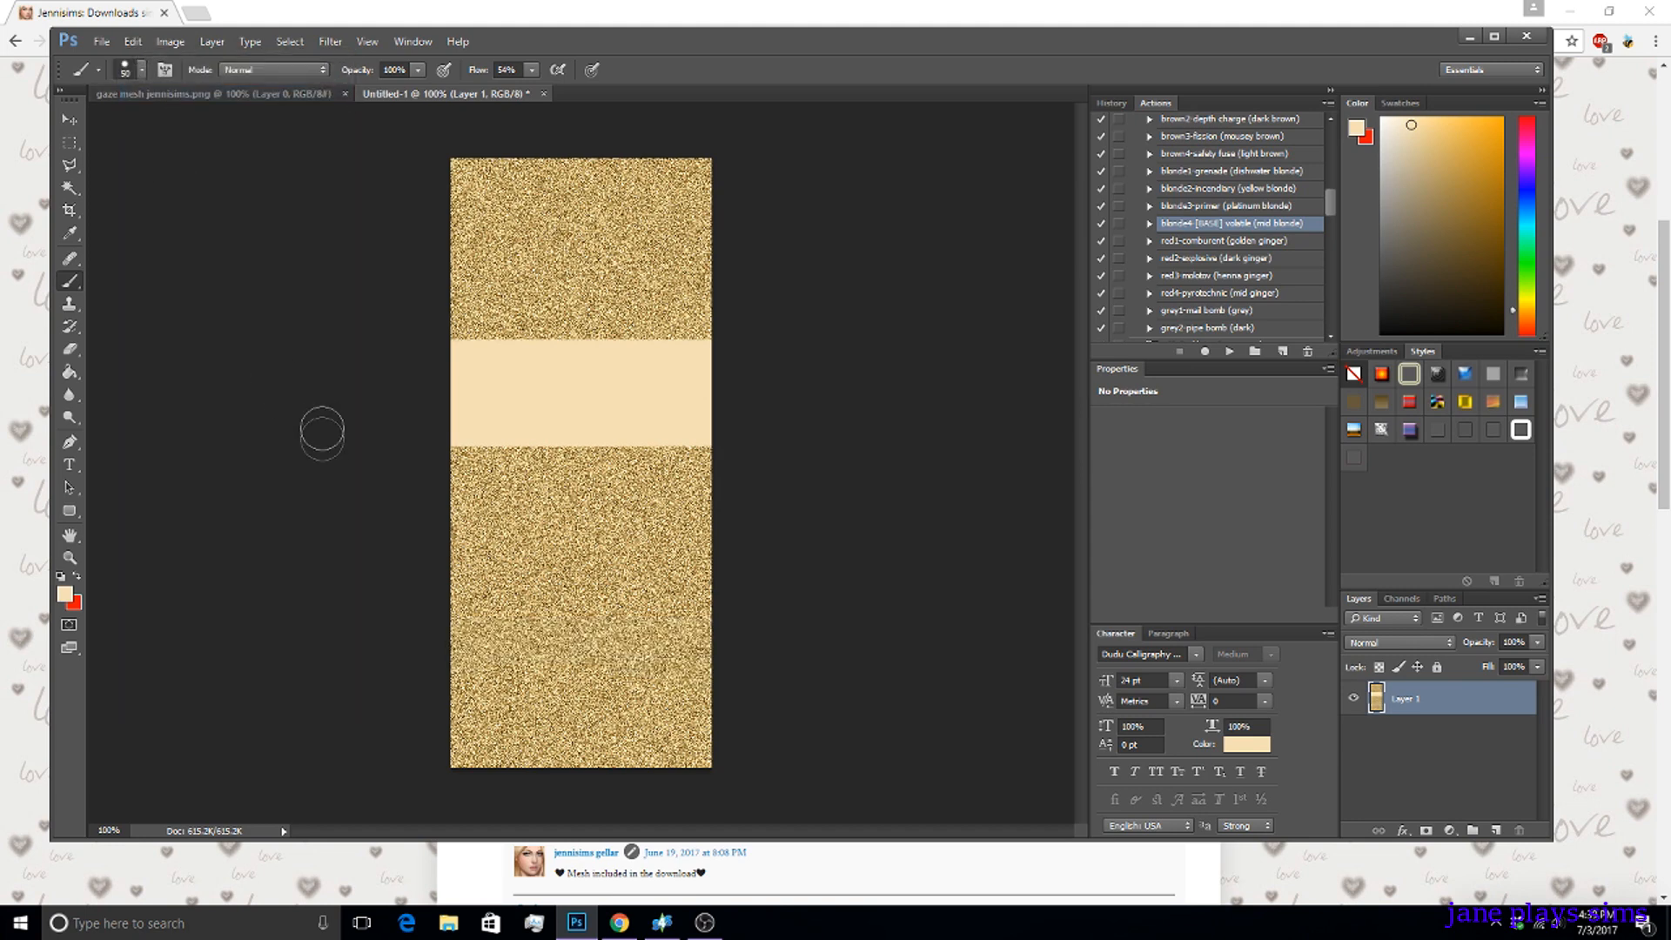
Paint a second, thinner cream band straight across the full width of the texture near its lower end.
right_click(439, 656)
click(386, 601)
drag(469, 667, 827, 677)
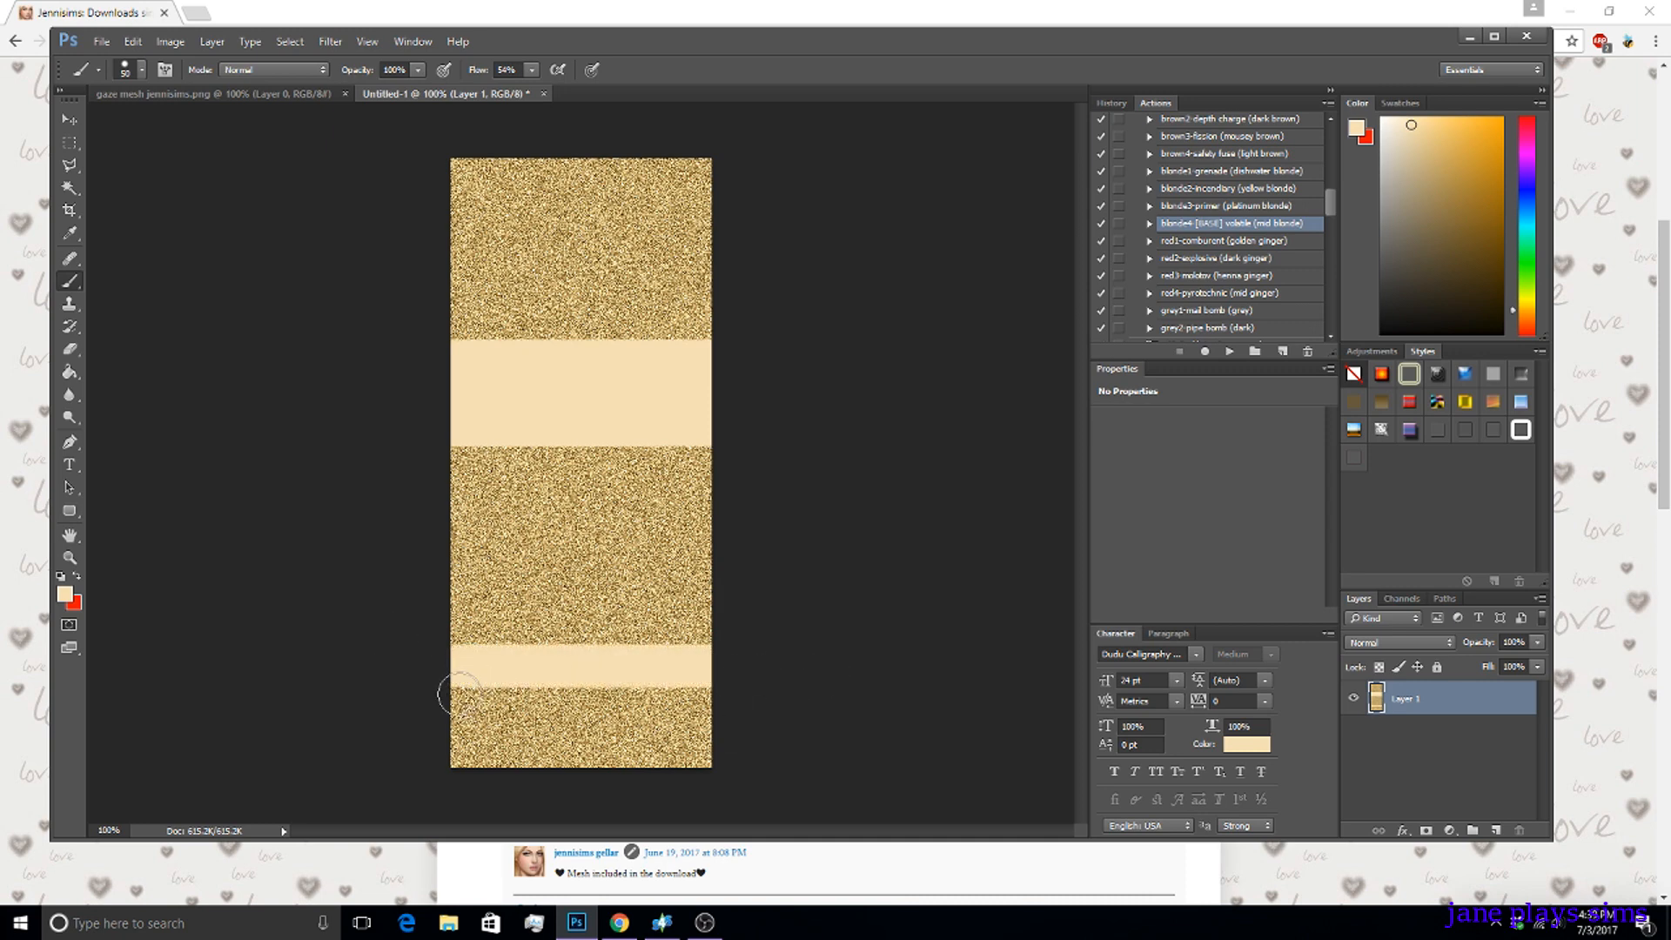
Widen the lower cream band downward with another straight stroke across the full width of the texture.
drag(447, 690, 720, 697)
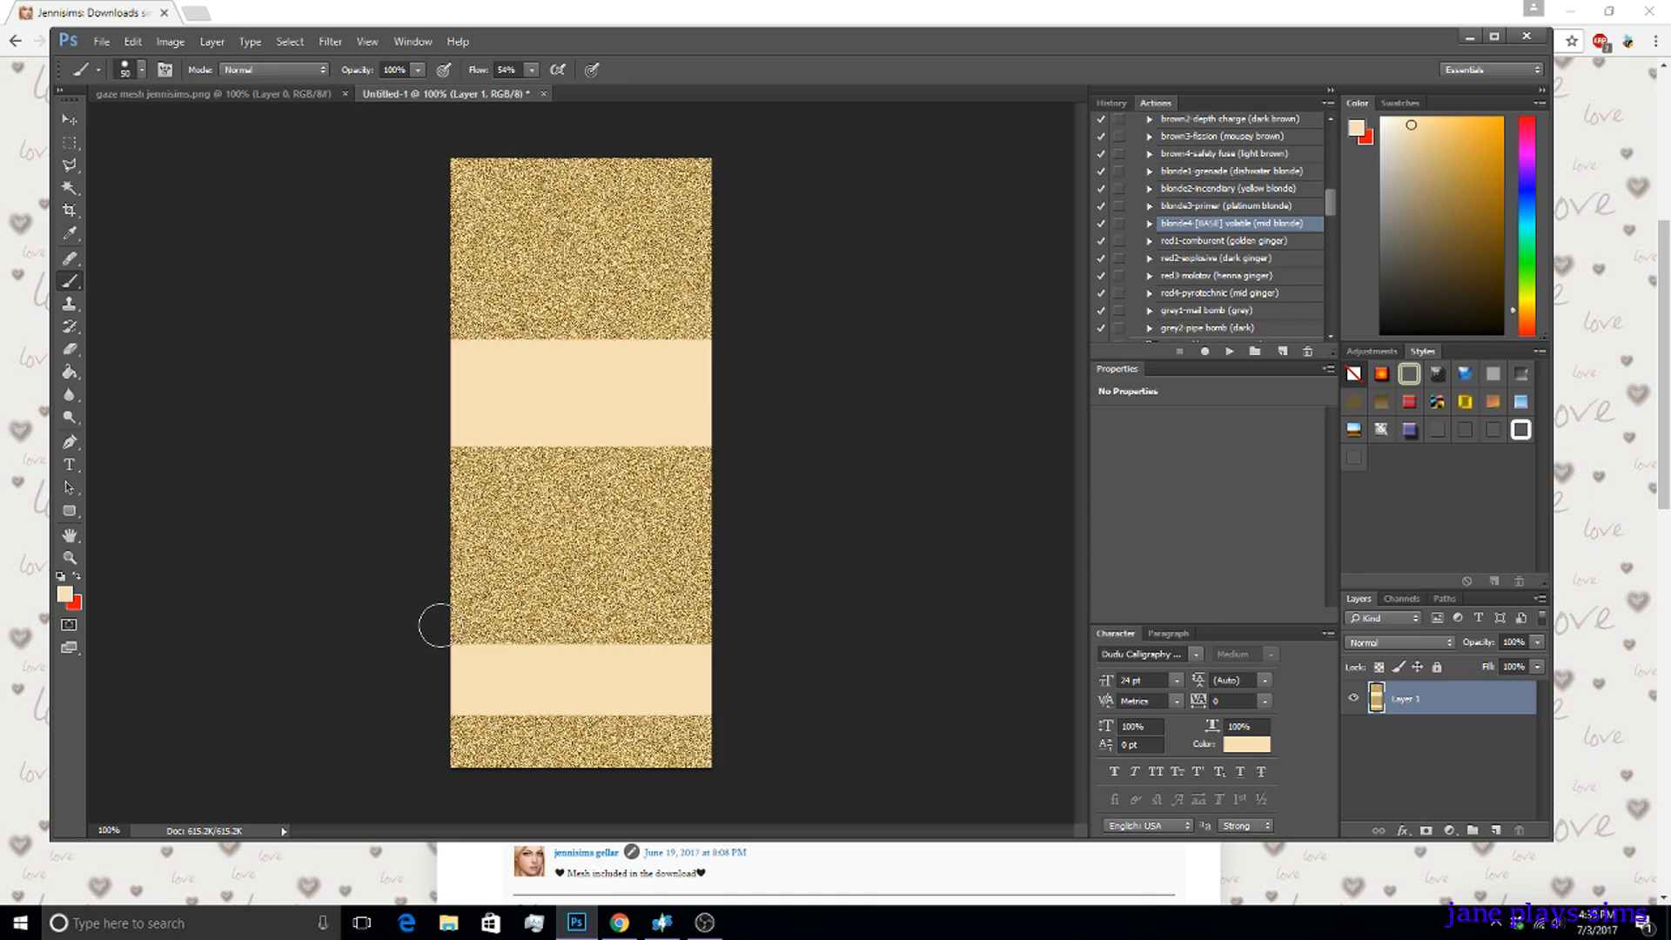
mouse_move(435, 623)
mouse_down()
mouse_move(649, 623)
mouse_move(750, 657)
mouse_up()
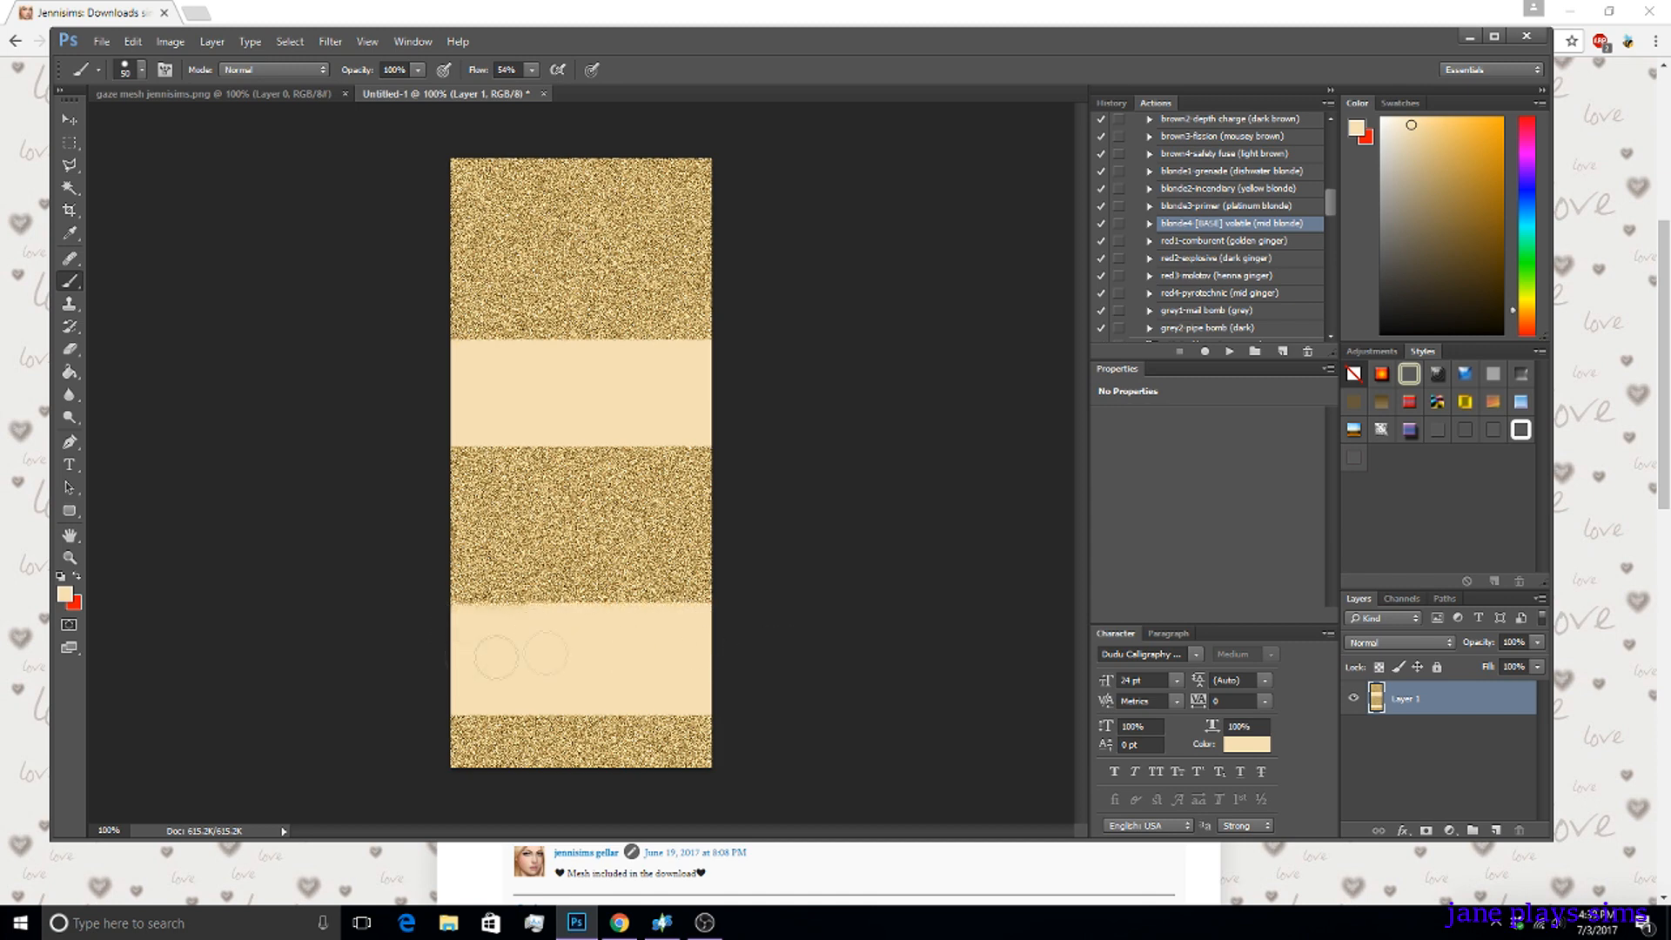
drag(435, 599, 465, 590)
click(133, 41)
click(138, 94)
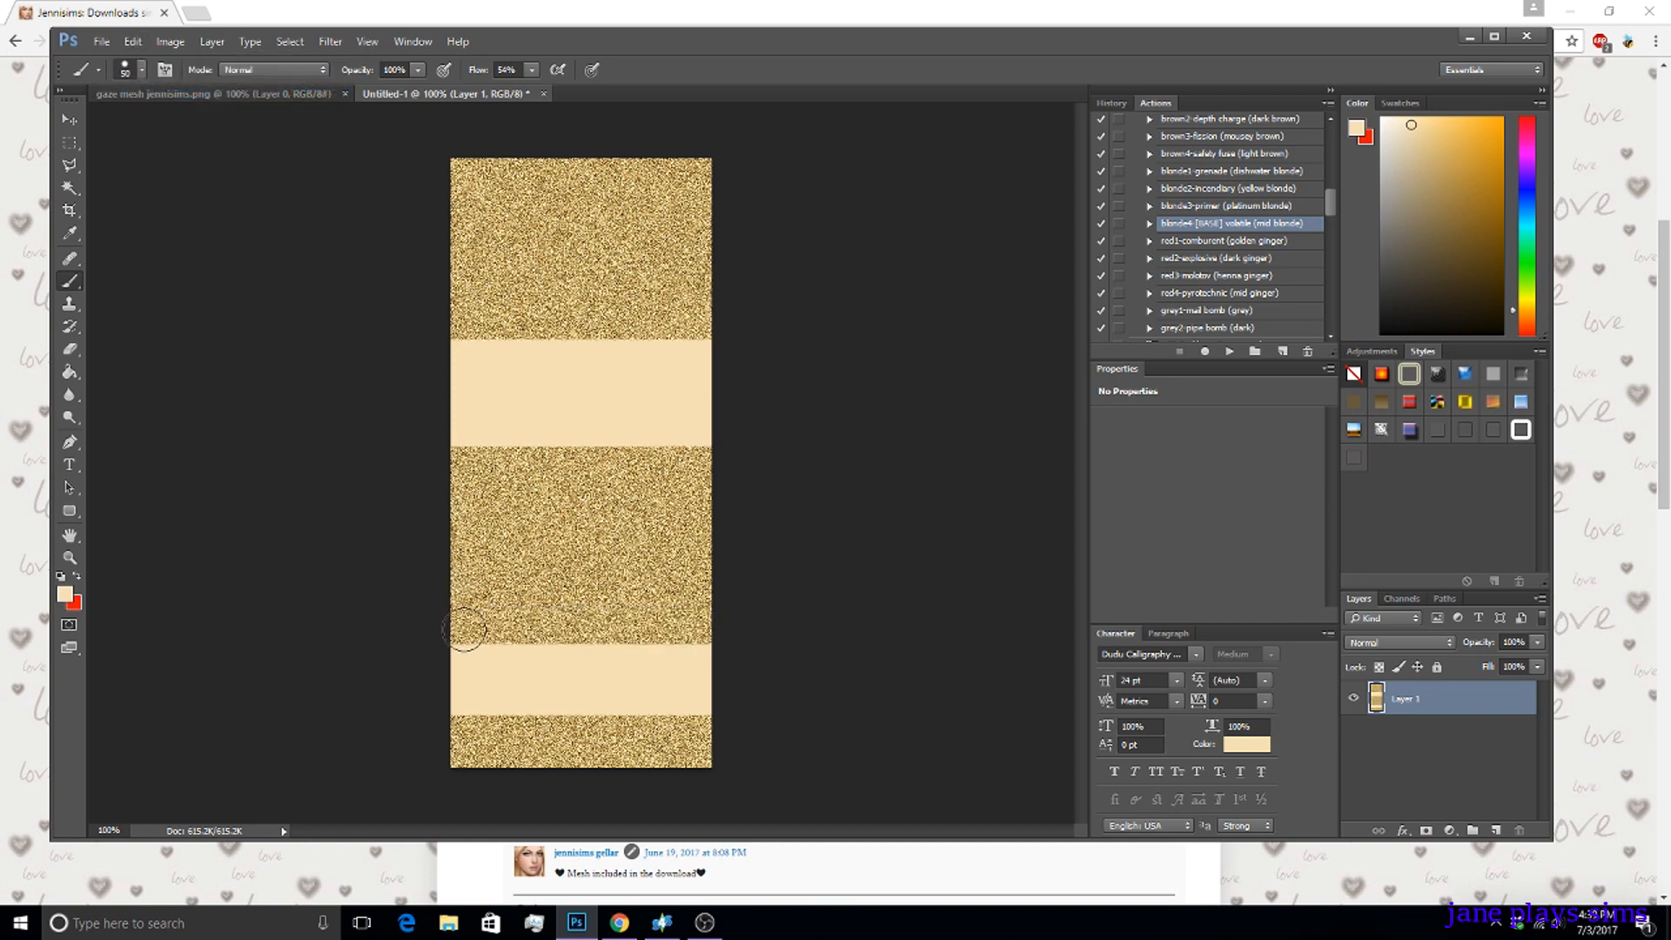
Widen the lower cream band upward with a straight full-width stroke so it roughly matches the upper band's thickness.
drag(464, 629, 769, 635)
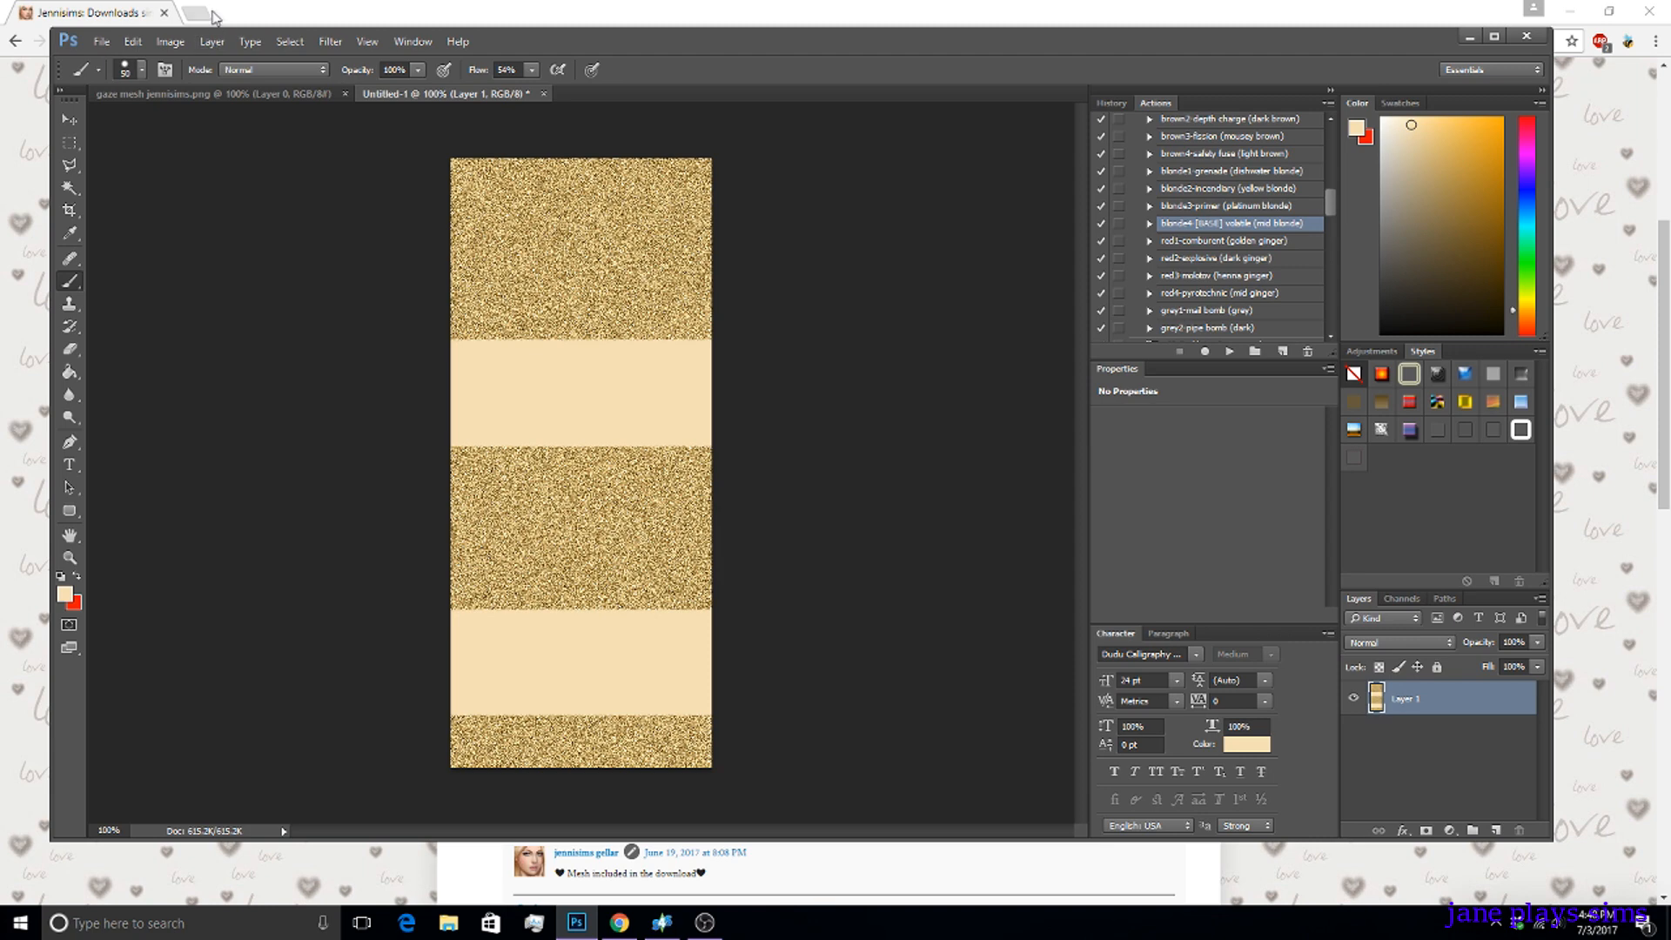
Apply the Filter Gallery's Sprayed Strokes to the texture with stroke length 20, spray radius 25 and Vertical direction.
click(330, 41)
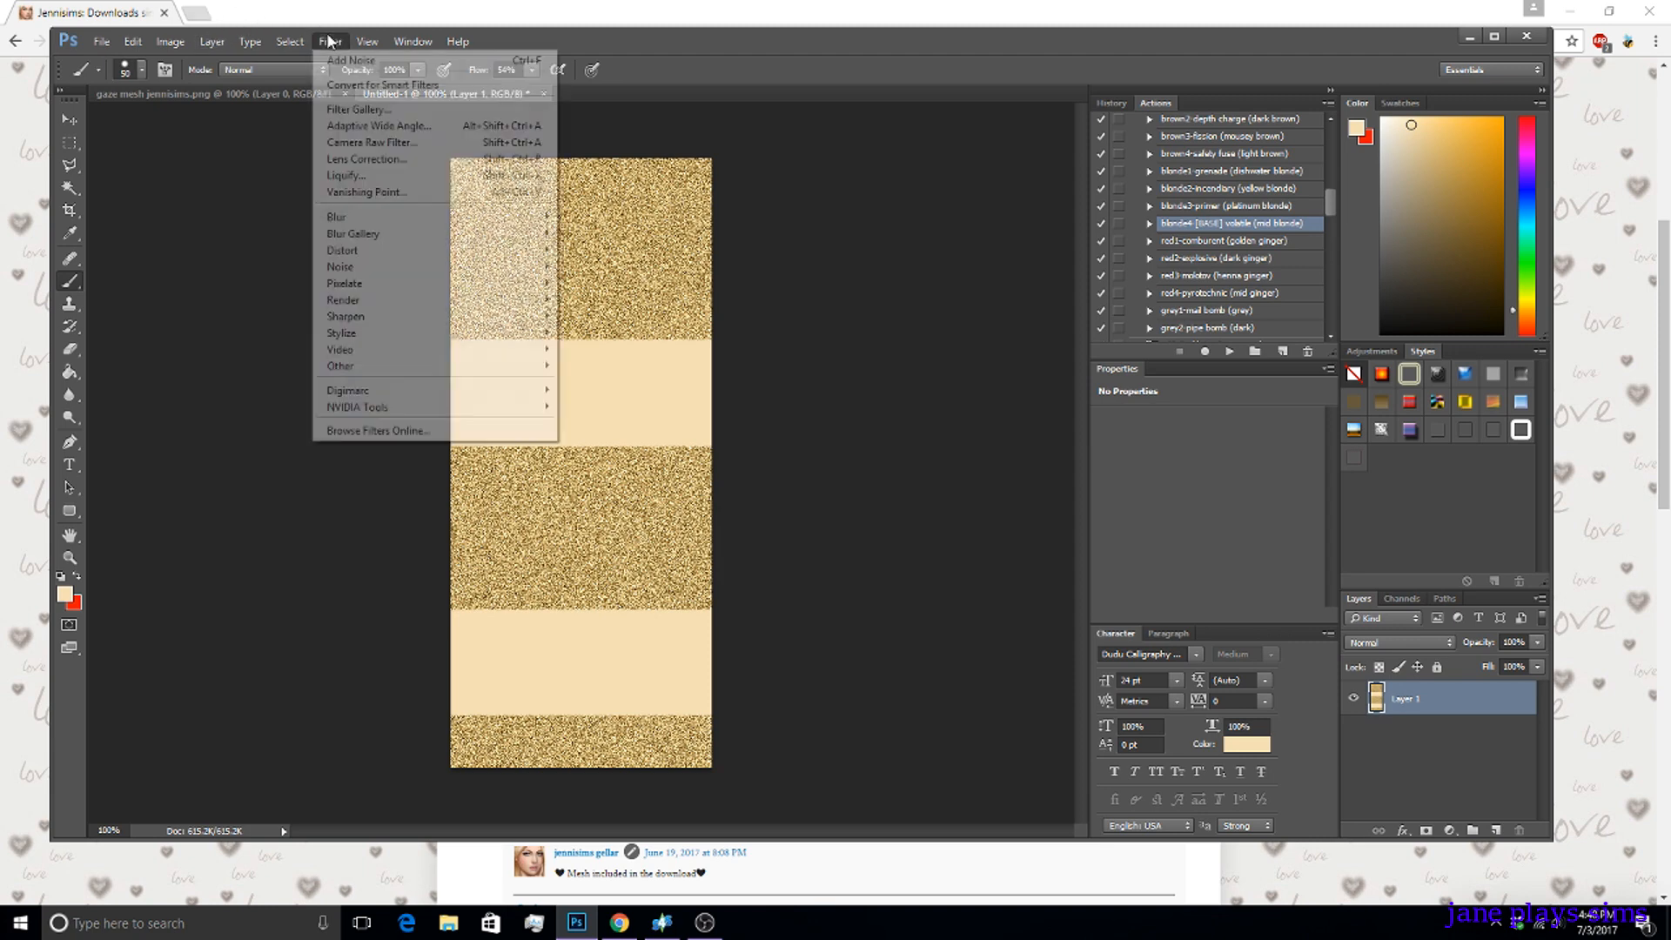
mouse_move(338, 221)
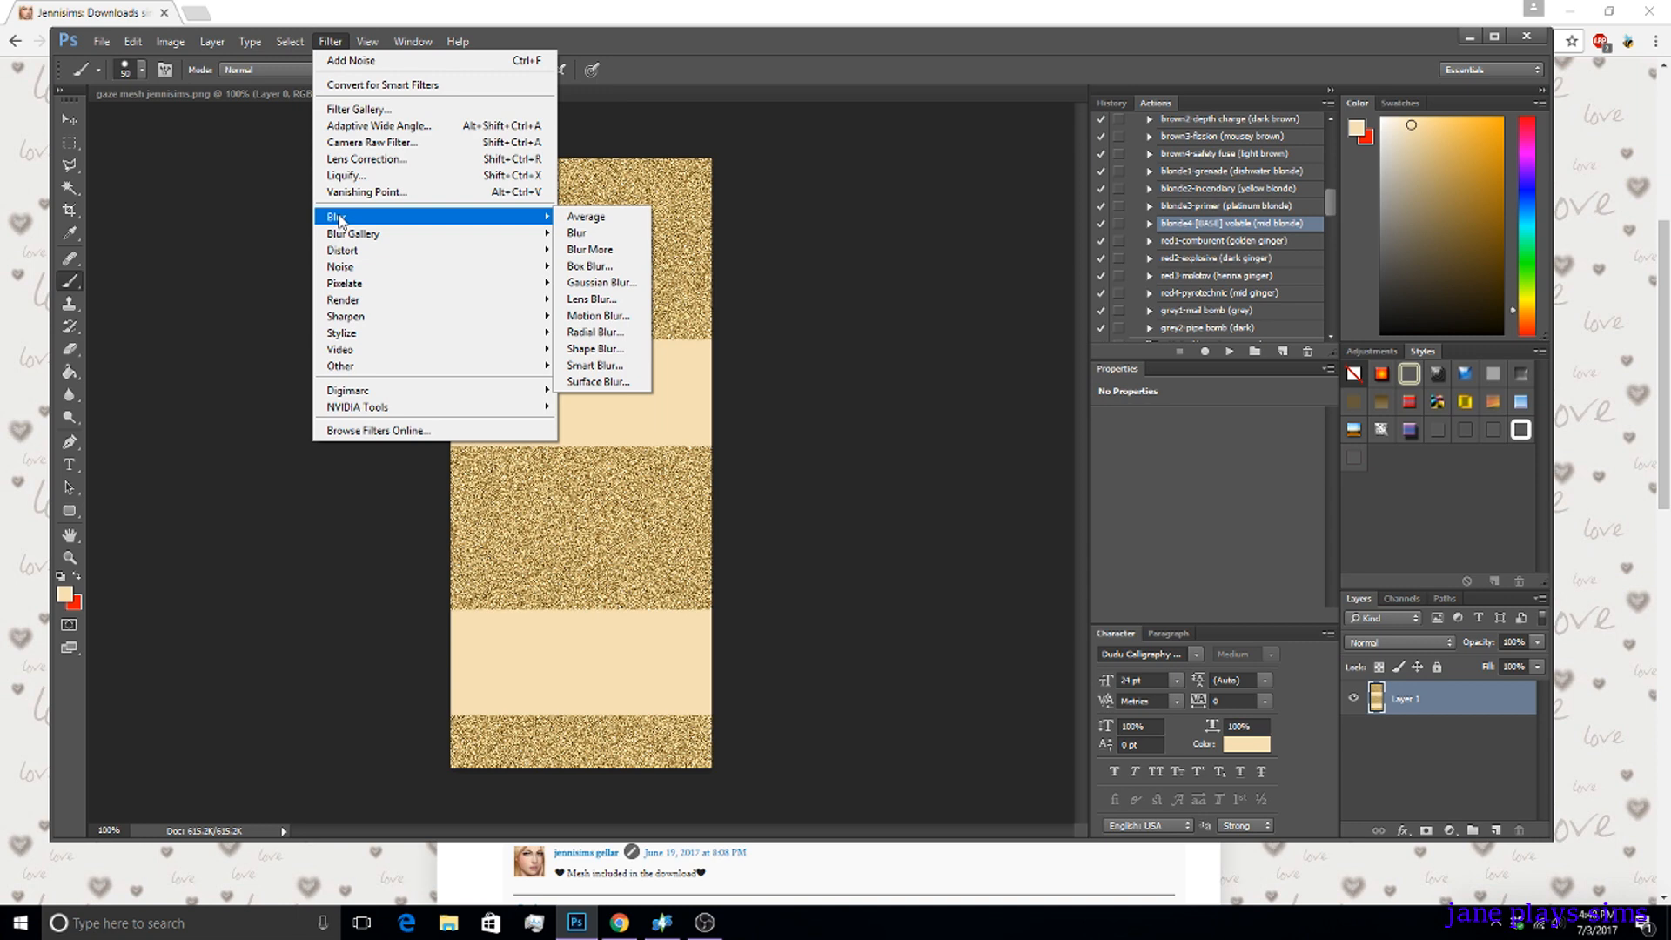
click(386, 109)
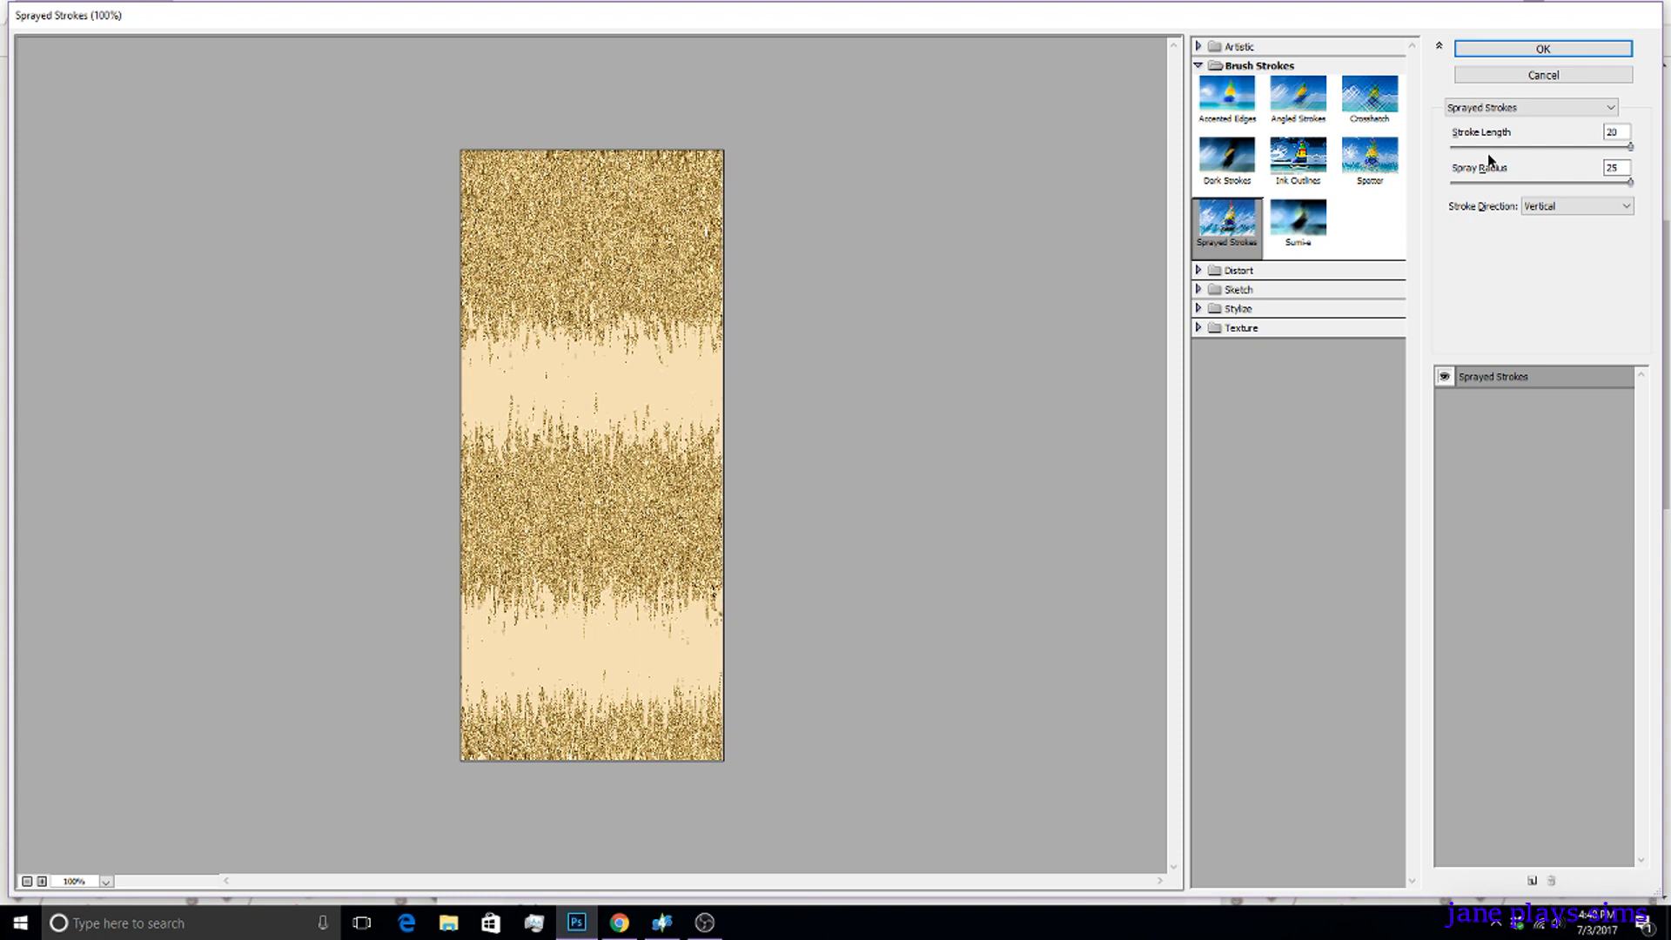
click(1533, 209)
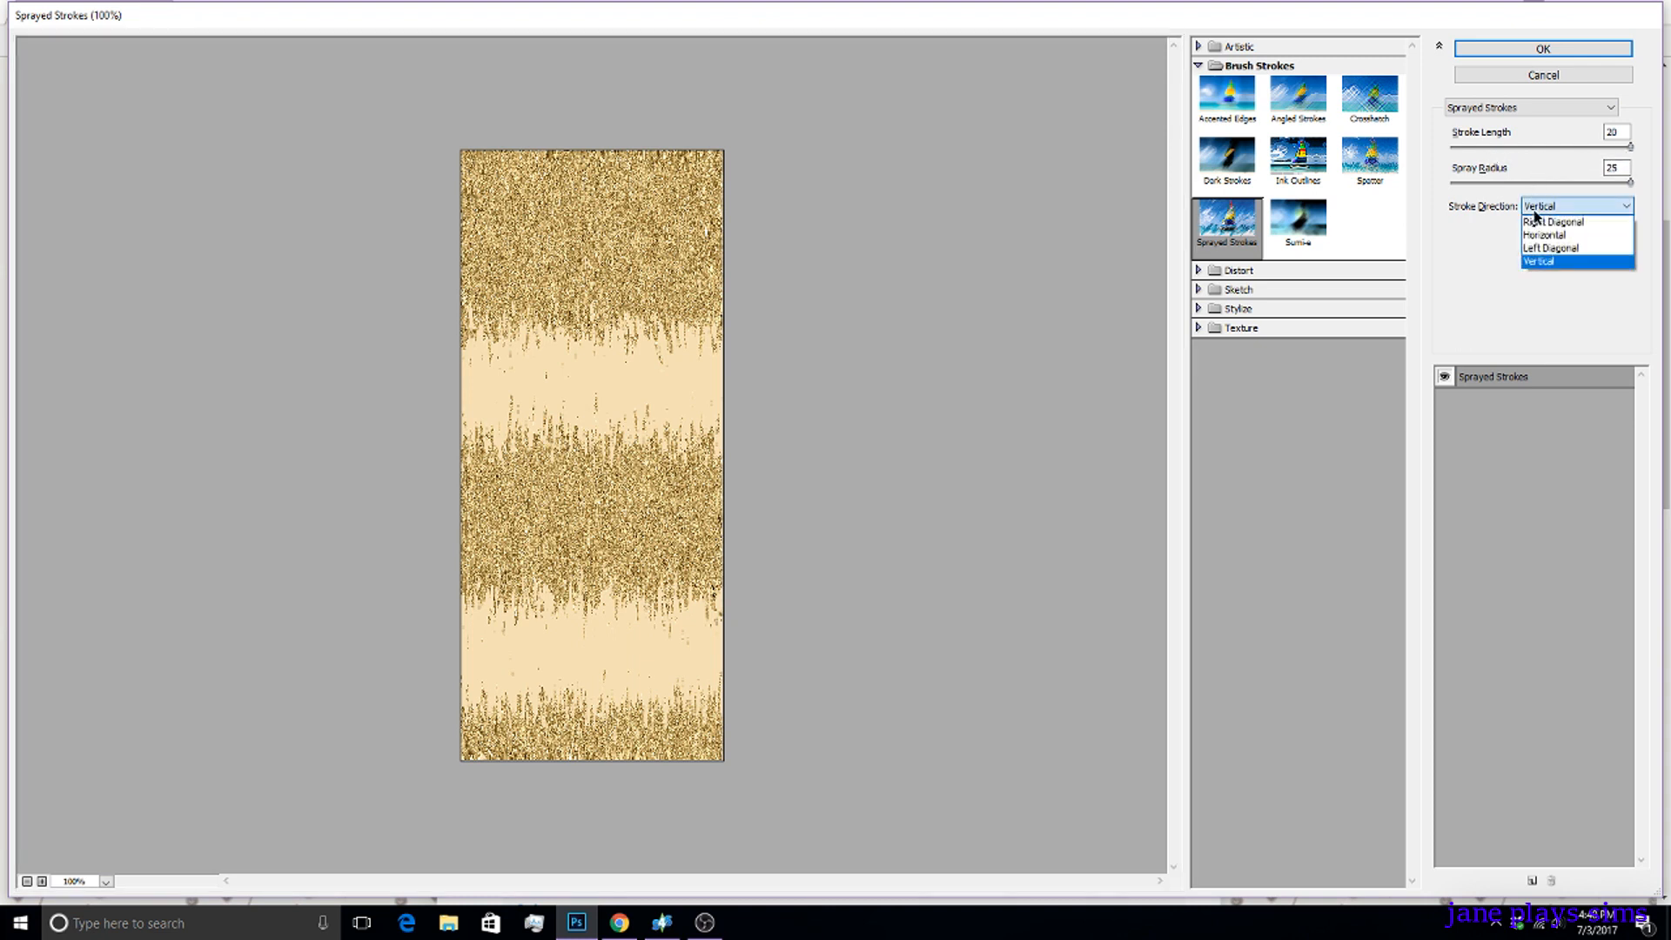
click(1534, 211)
click(1529, 49)
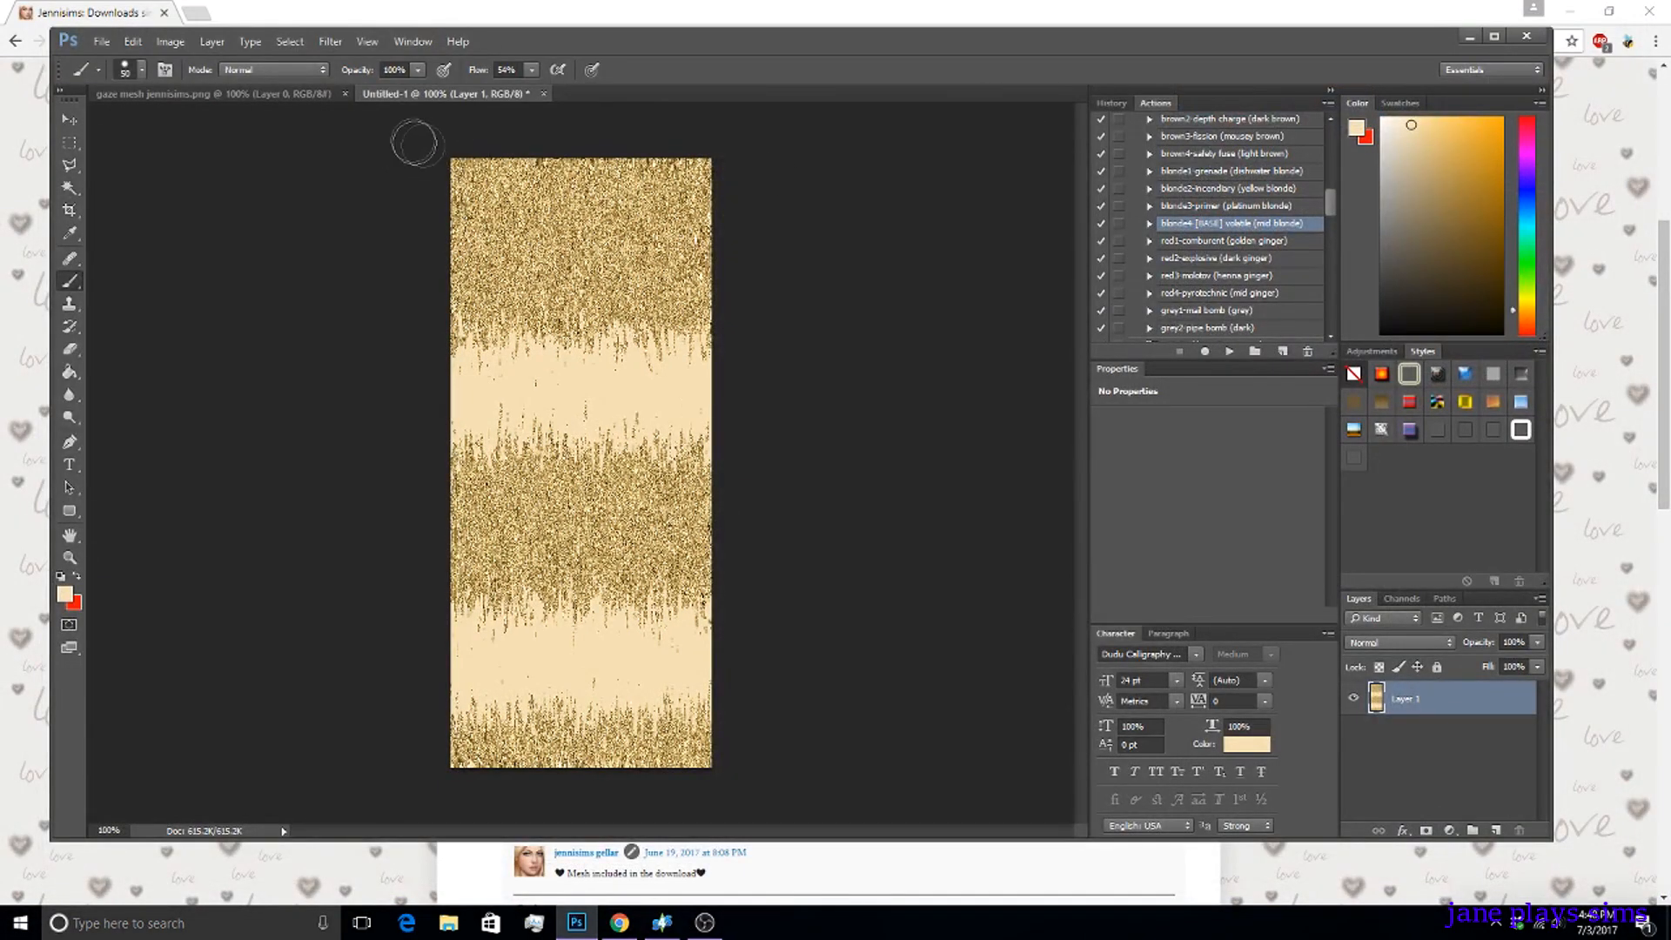
Start a Motion Blur at a 90° angle on the texture, keeping its dialog clear of the image.
click(330, 42)
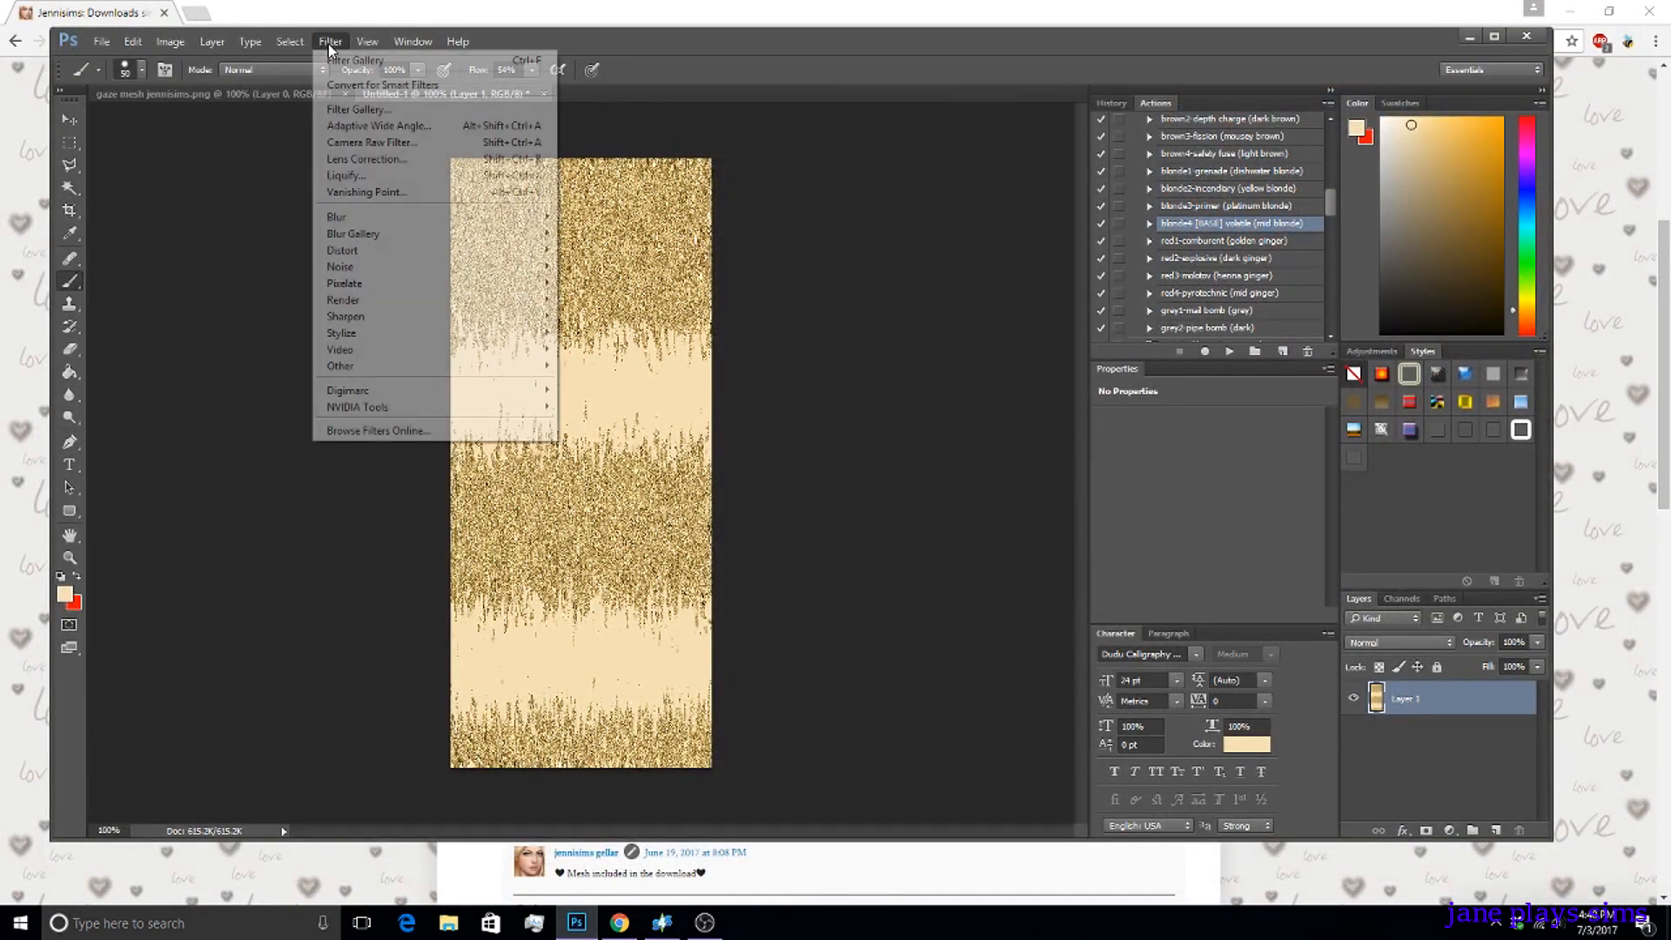
mouse_move(353, 218)
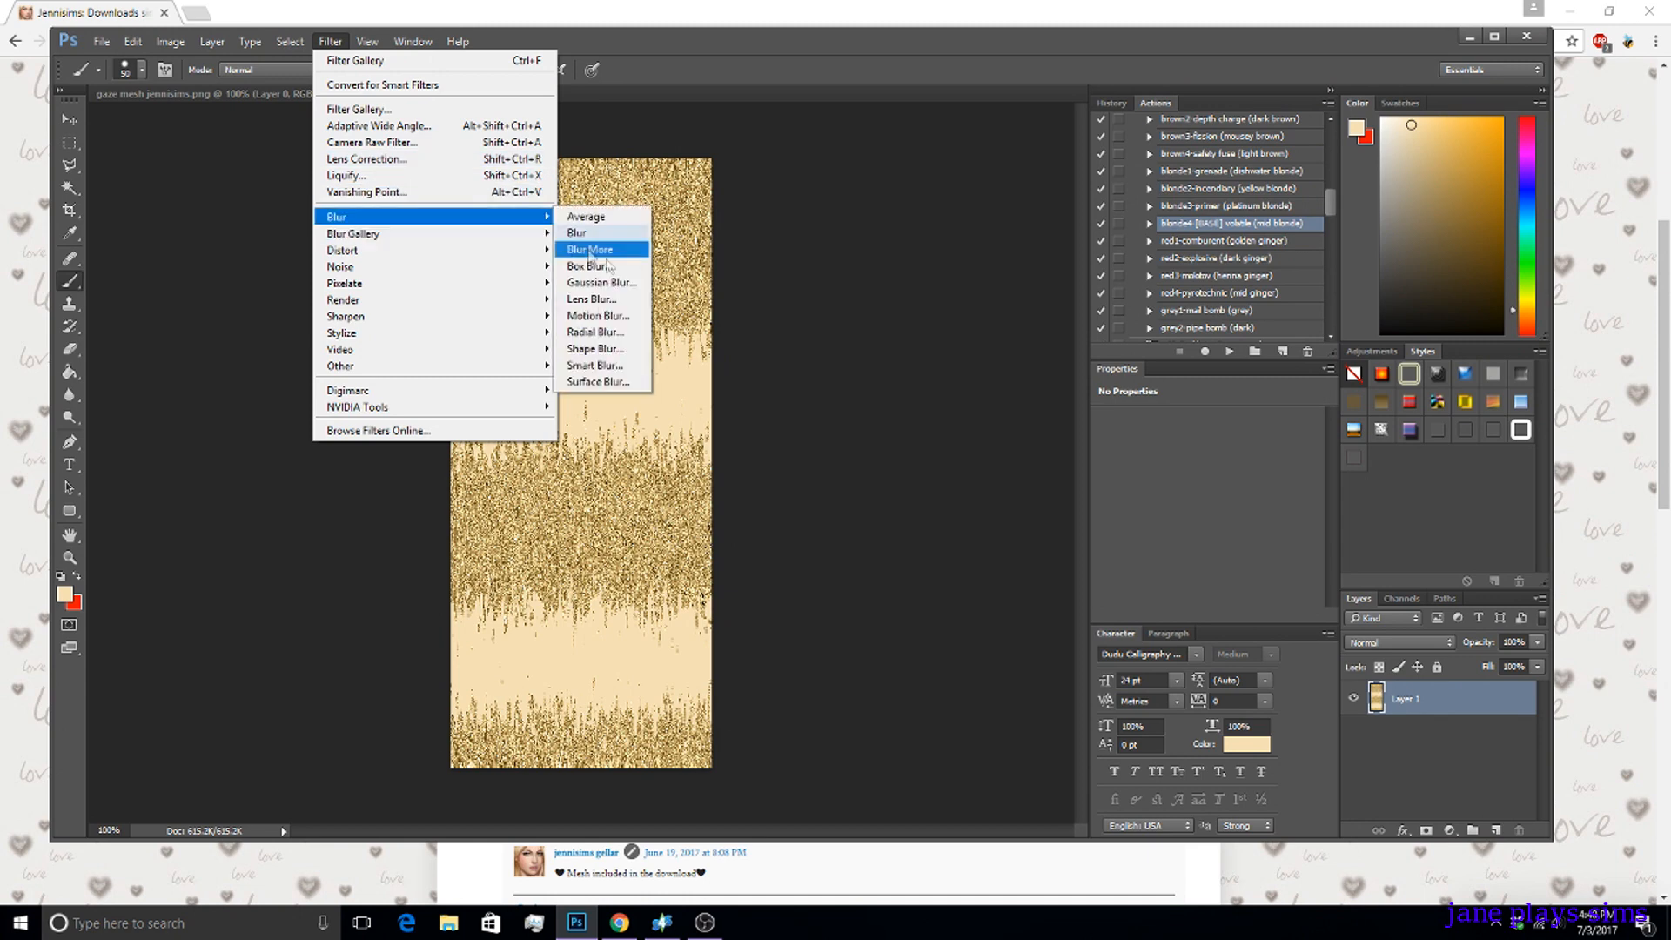
click(601, 316)
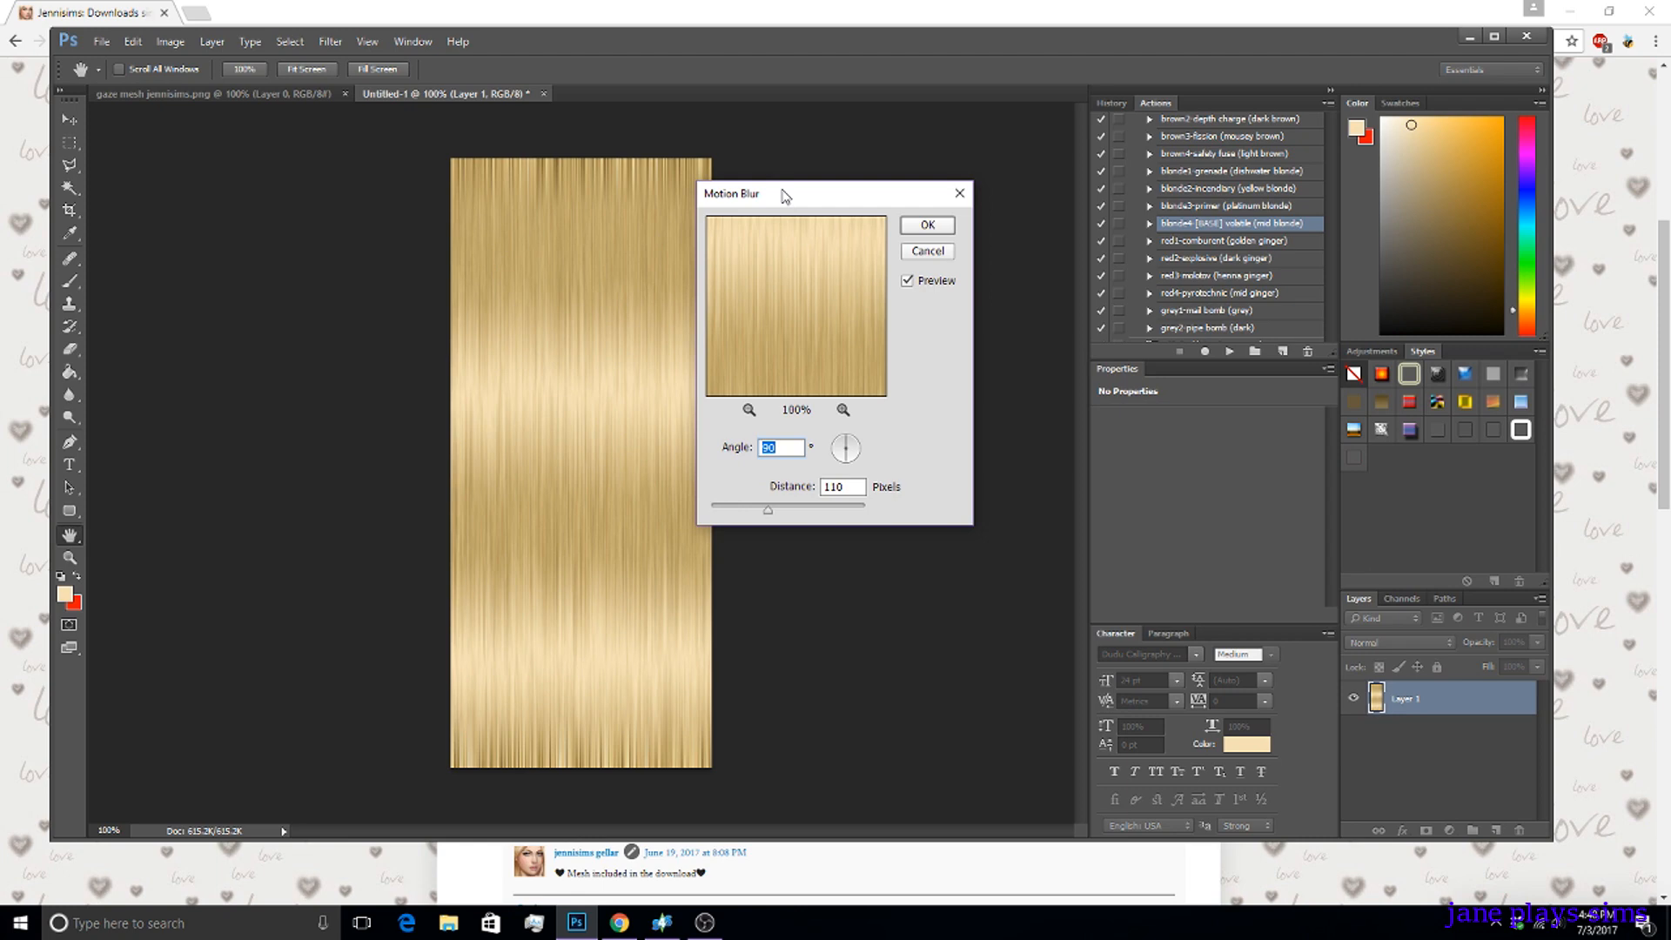
drag(784, 194, 835, 192)
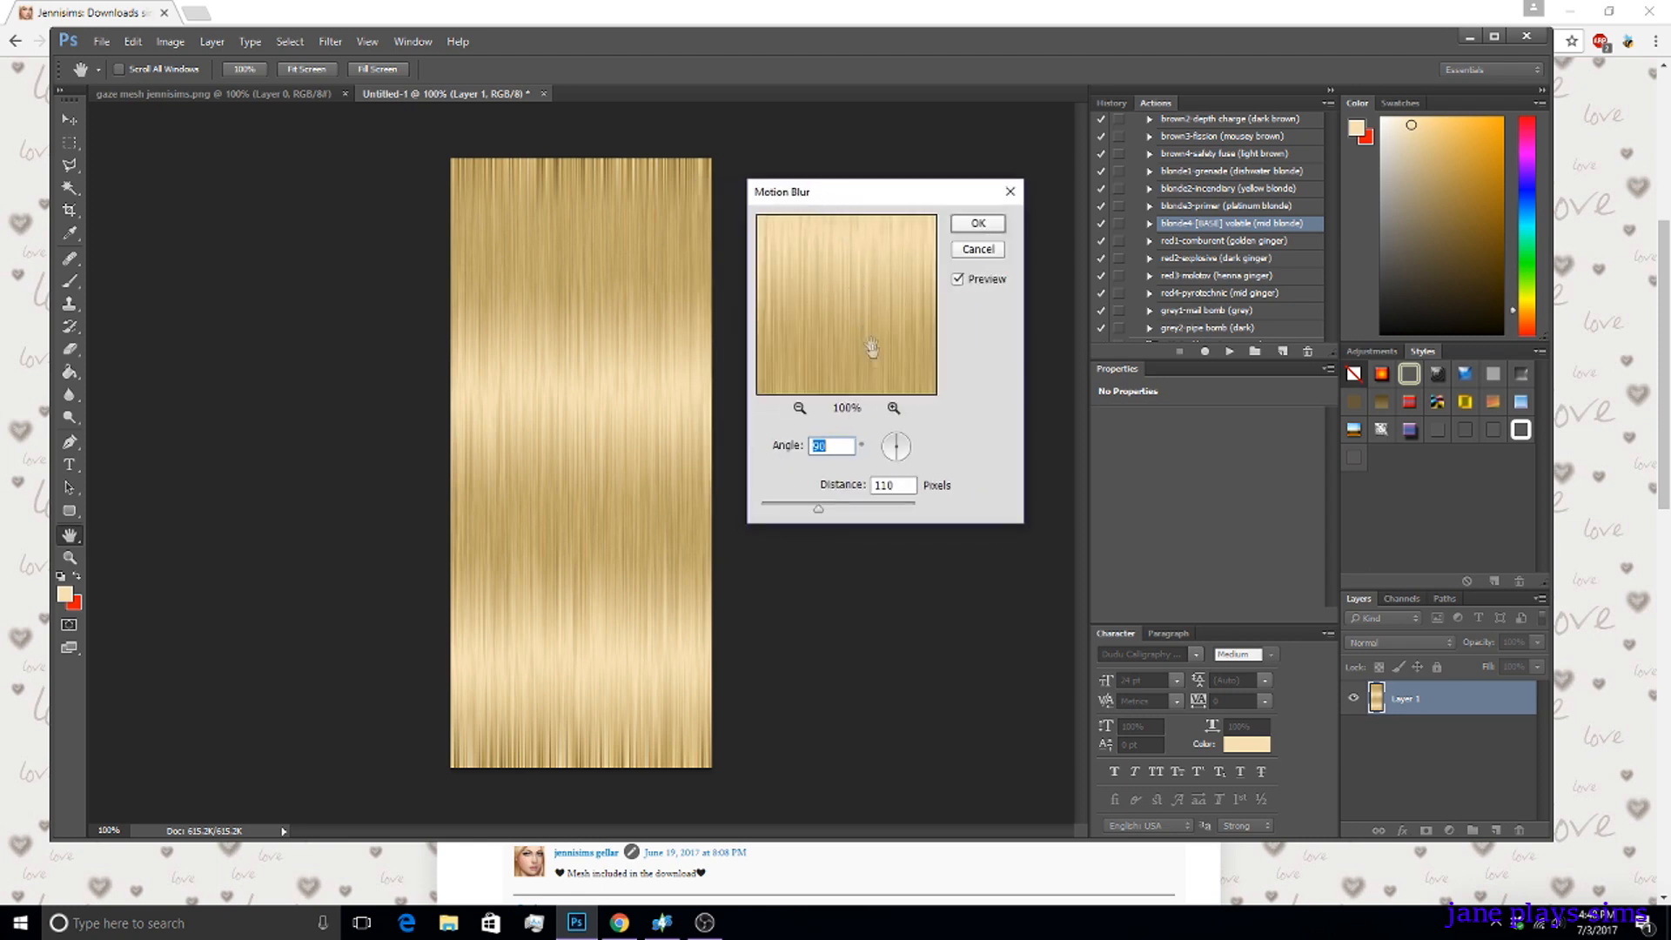
Preview the Motion Blur with distances of 200, 300, 110, 100, 120 and 130 pixels to compare the hair streaks.
double_click(898, 486)
text(200)
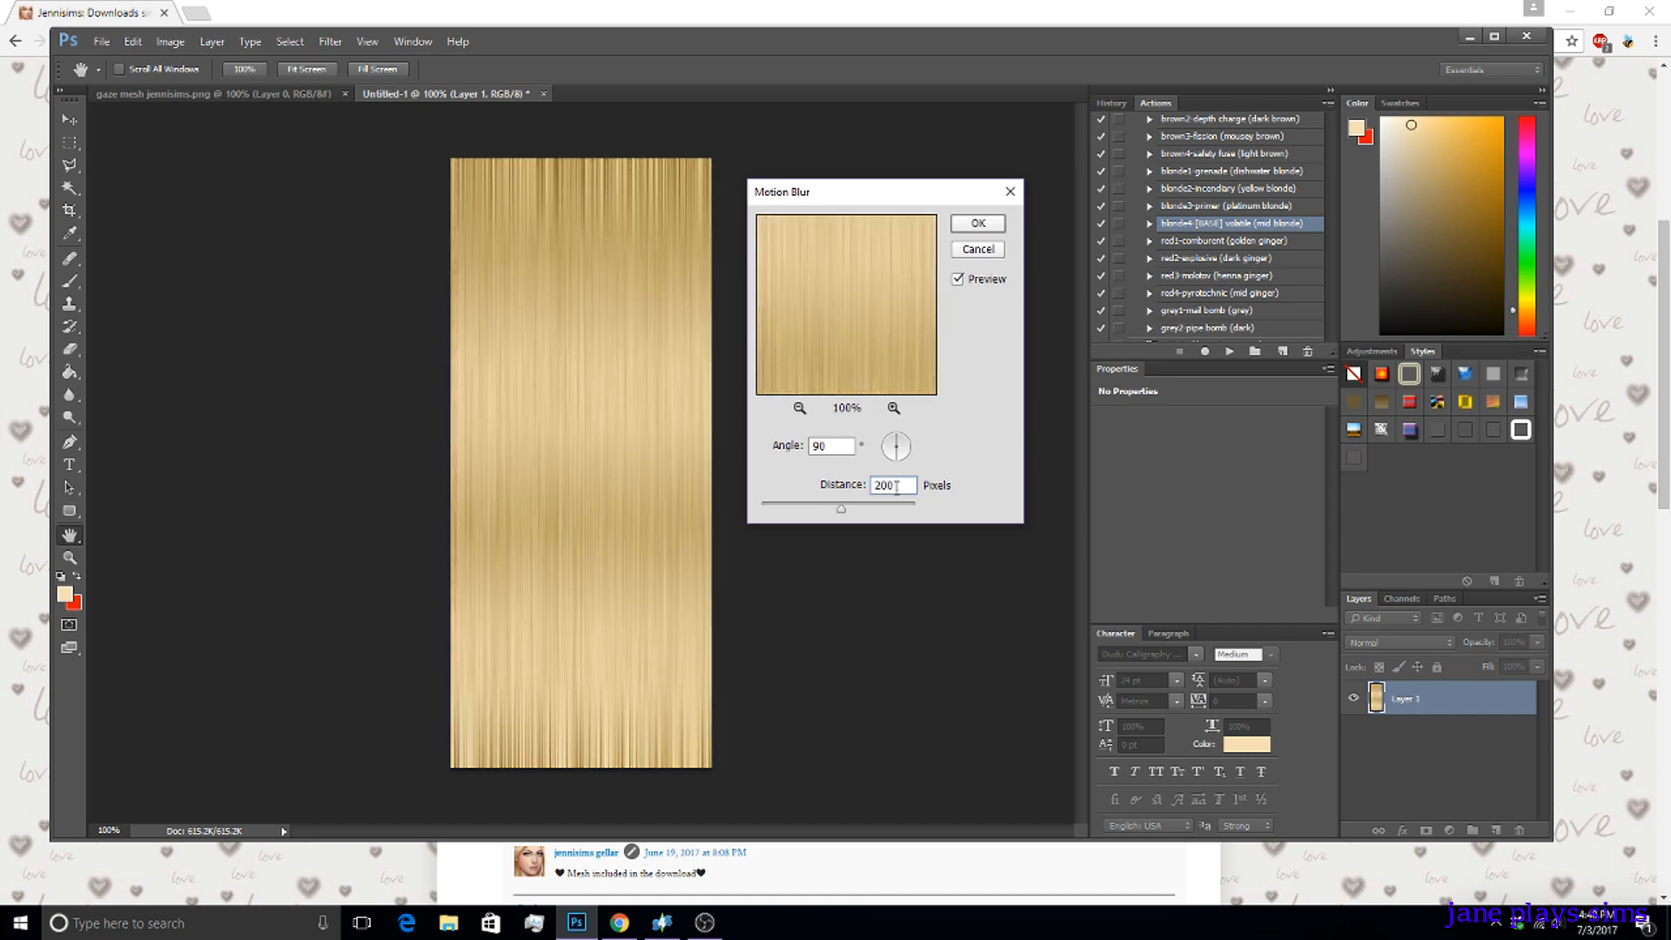
text(300)
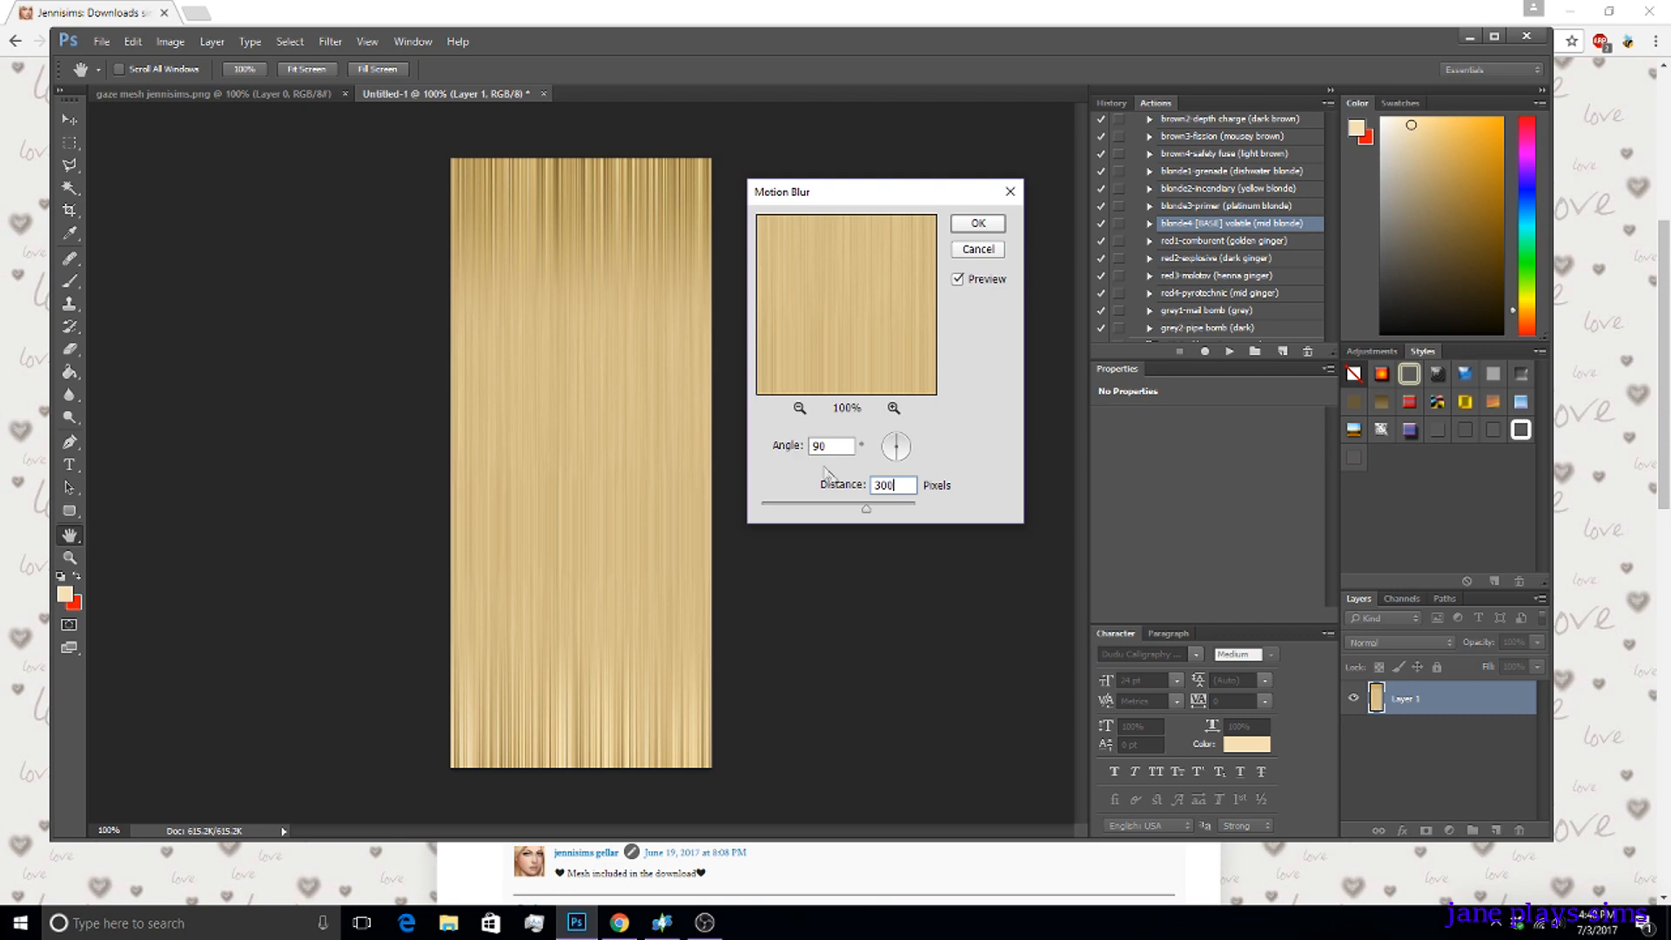
double_click(891, 481)
text(110)
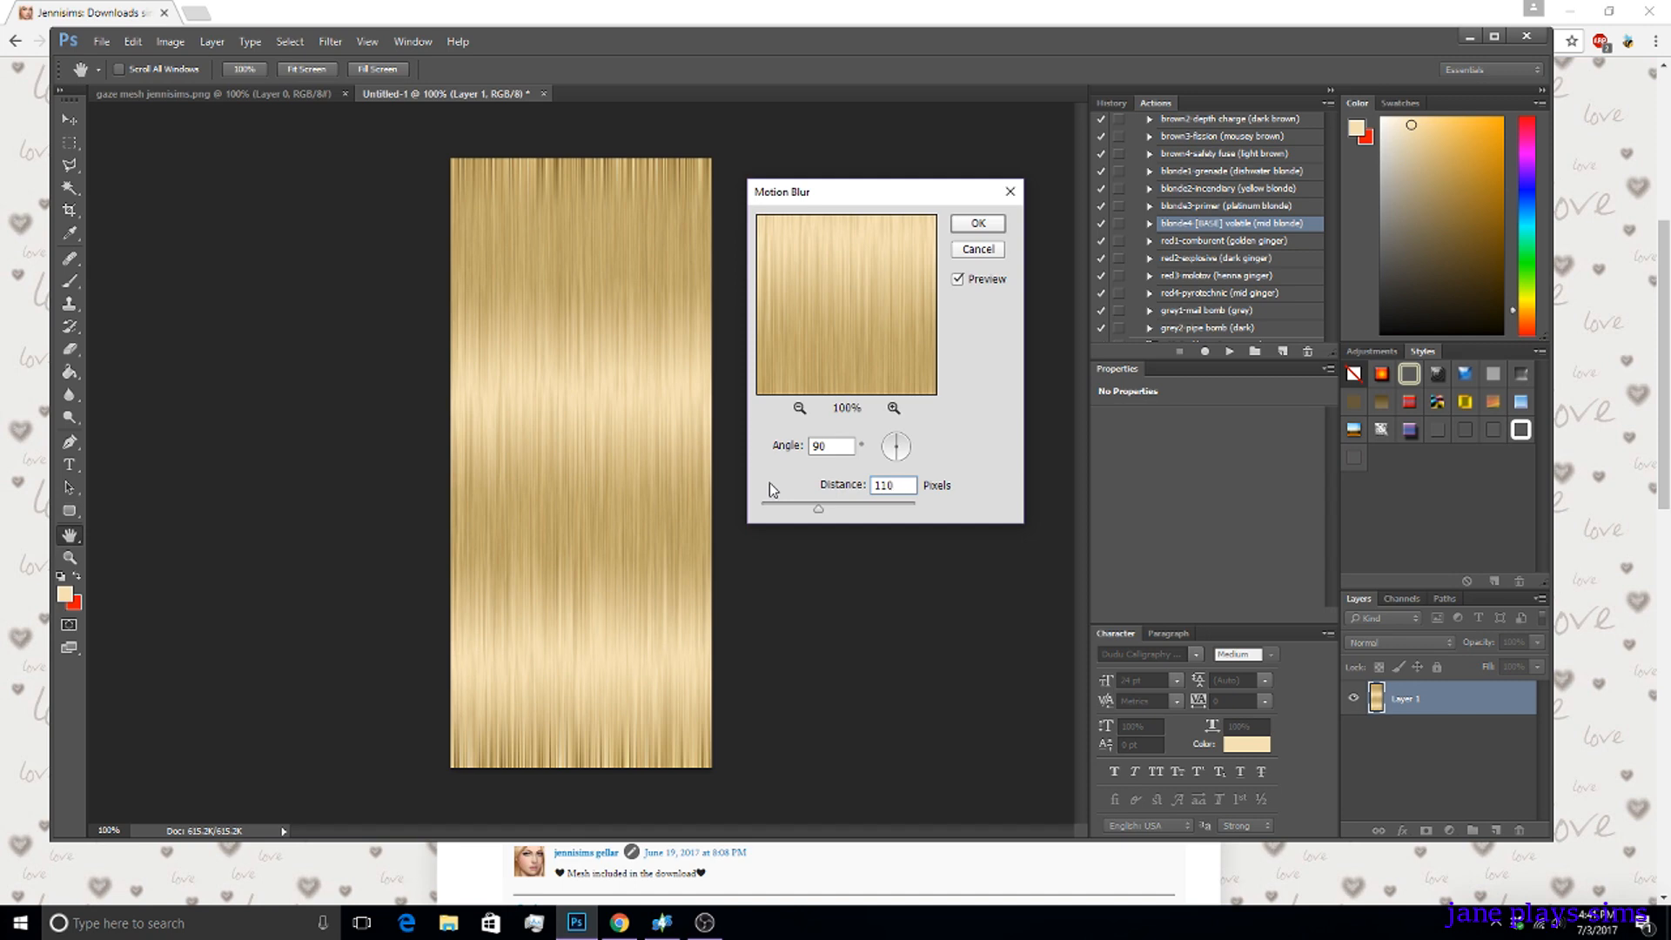
double_click(896, 484)
text(100)
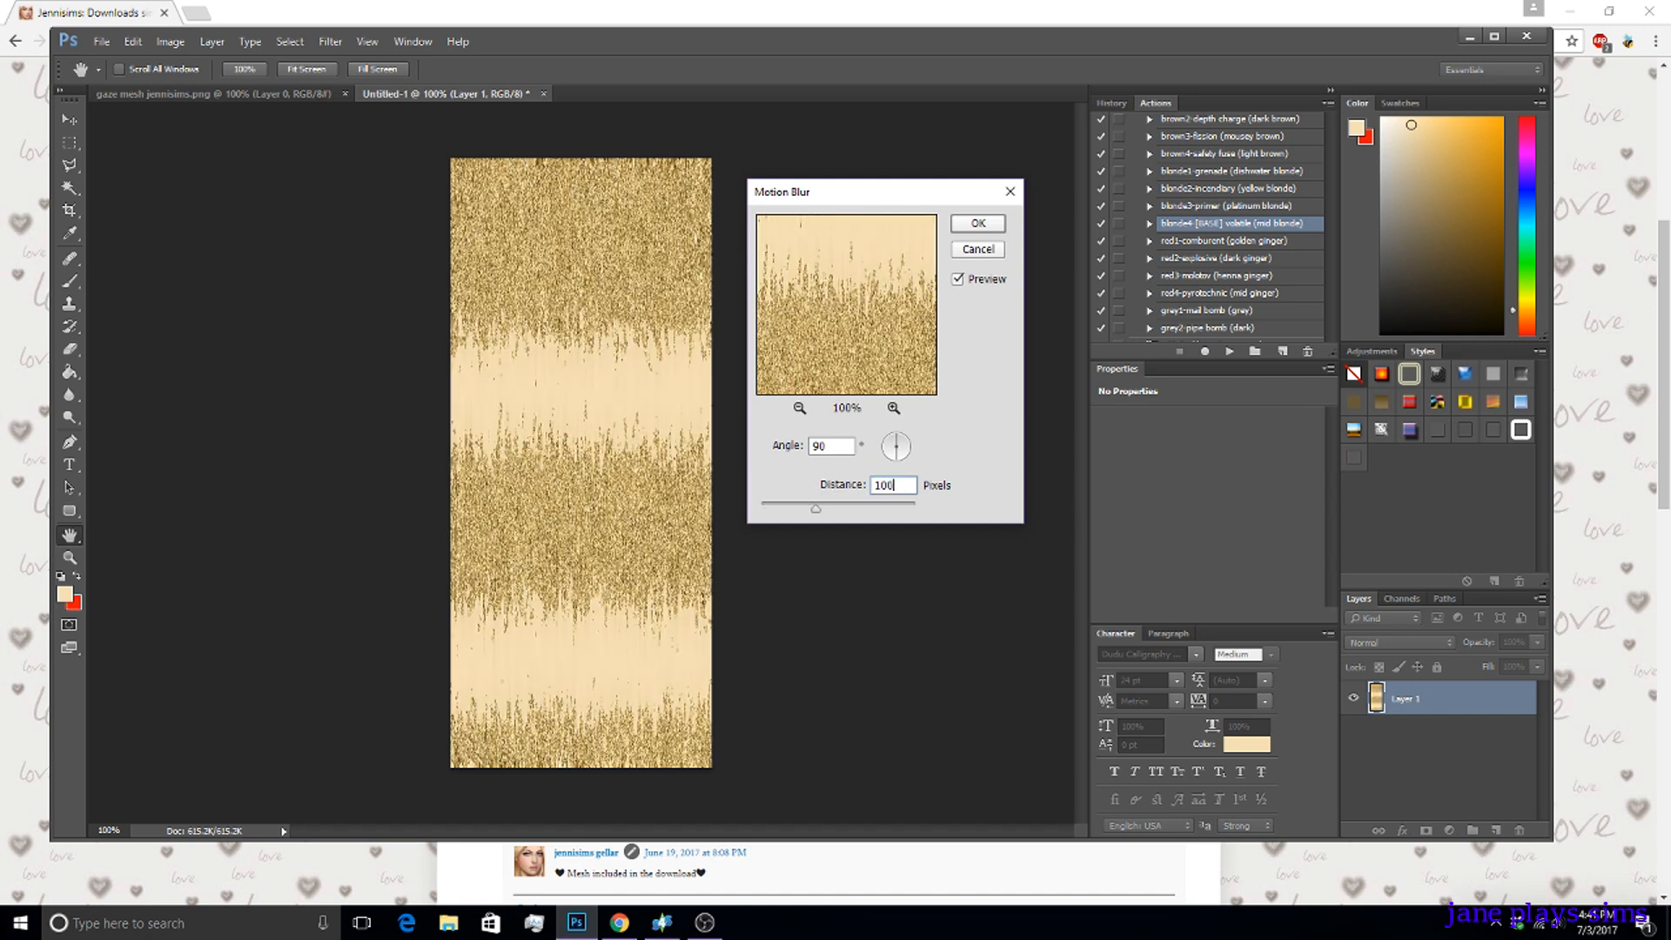
drag(905, 481, 863, 483)
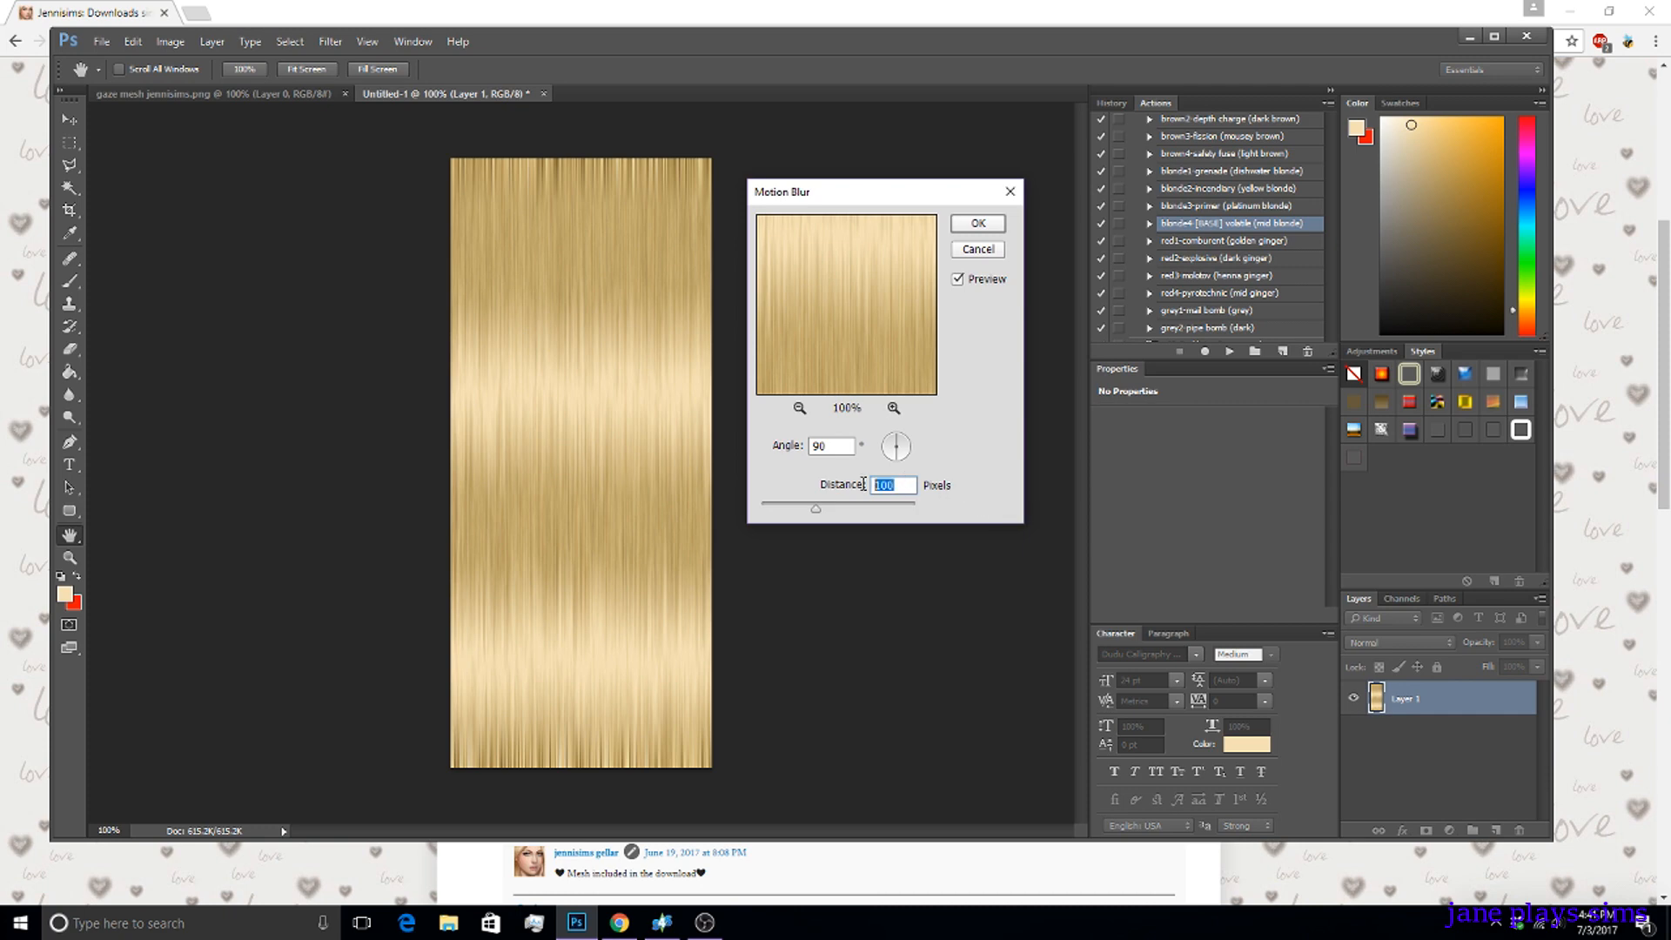
text(120)
text(130)
Set the Motion Blur distance to 140 pixels and apply the filter.
click(853, 487)
text(140)
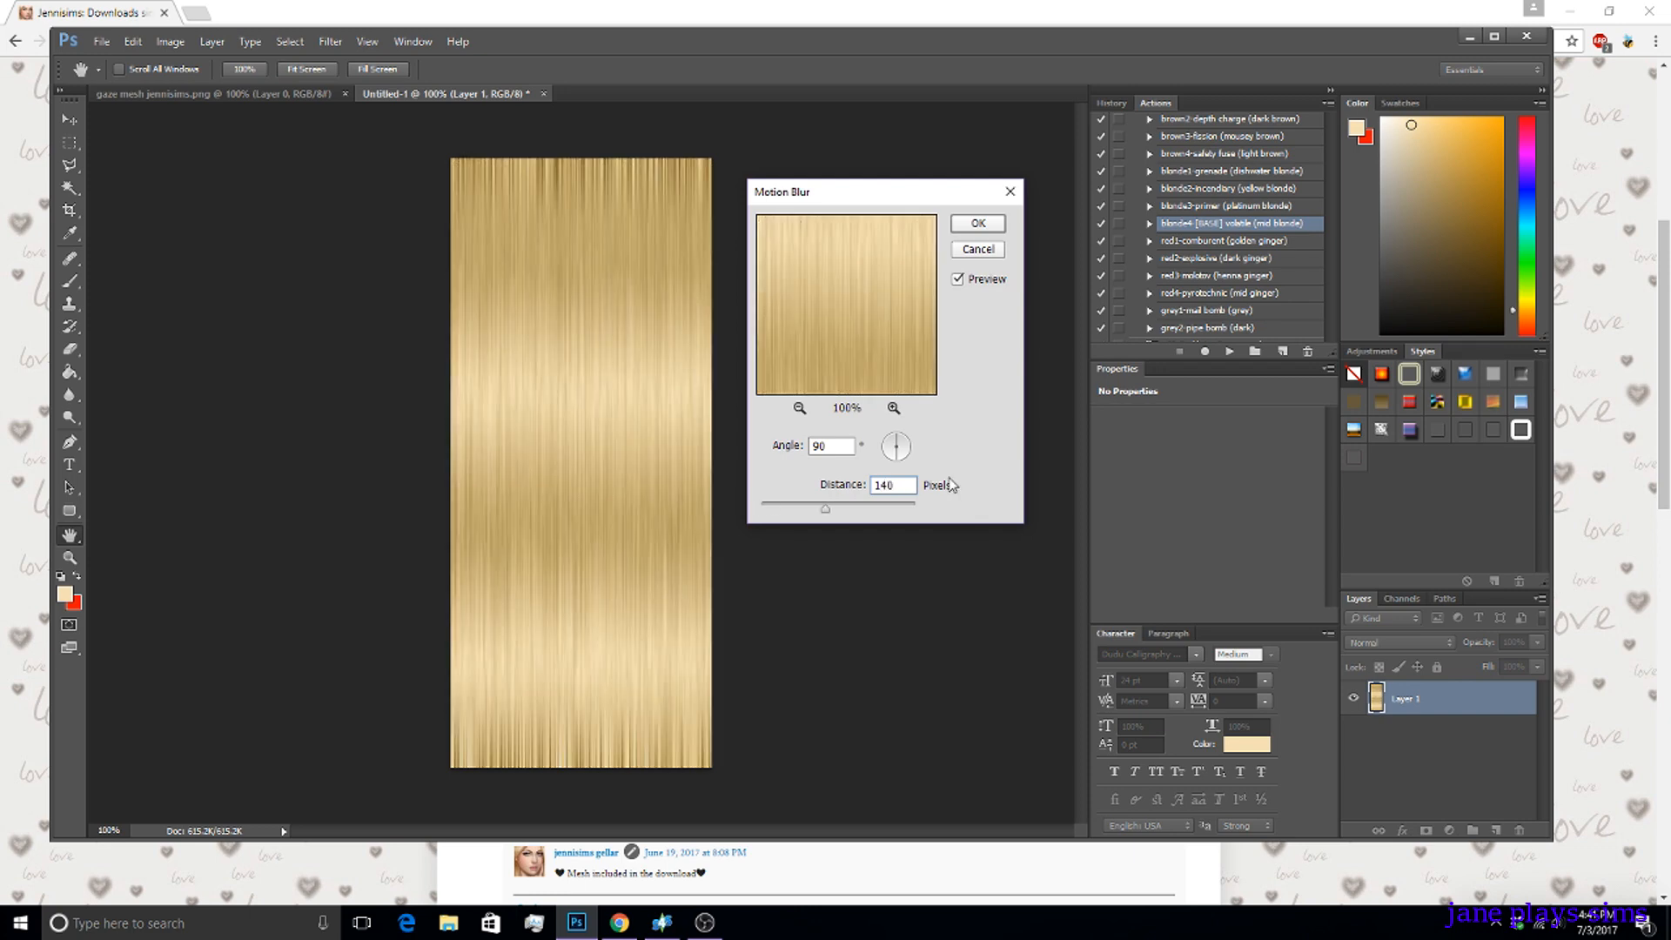
click(984, 224)
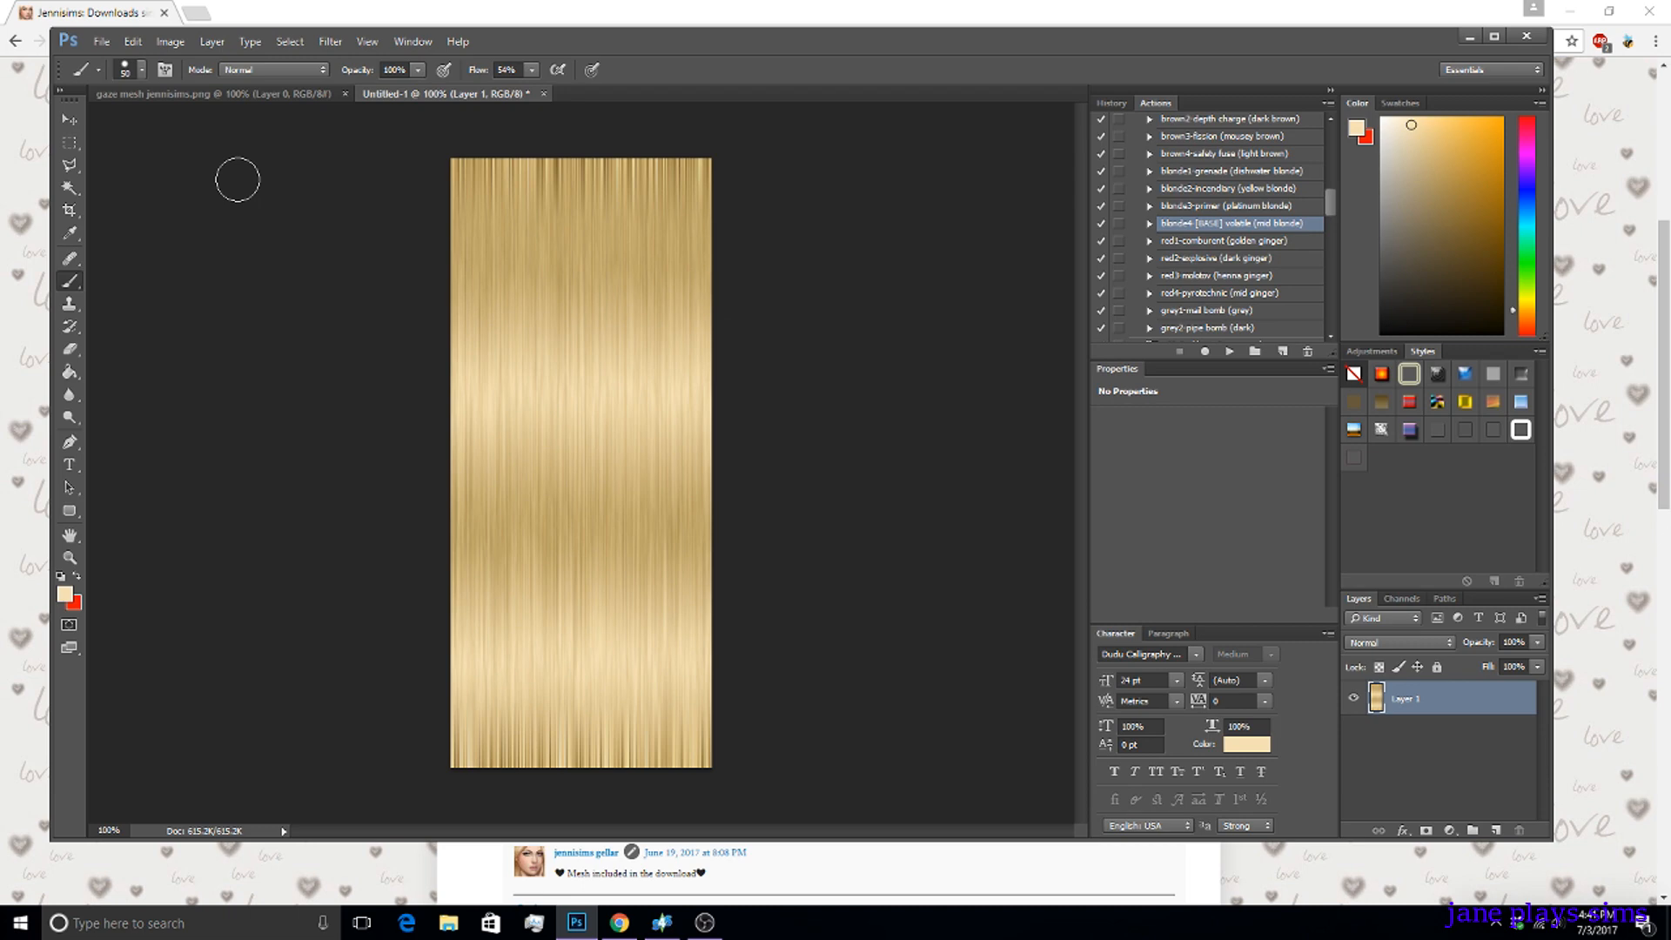
Crop the image to a full-width rectangular selection that excludes the streaky upper and lower ends, and deselect.
click(69, 145)
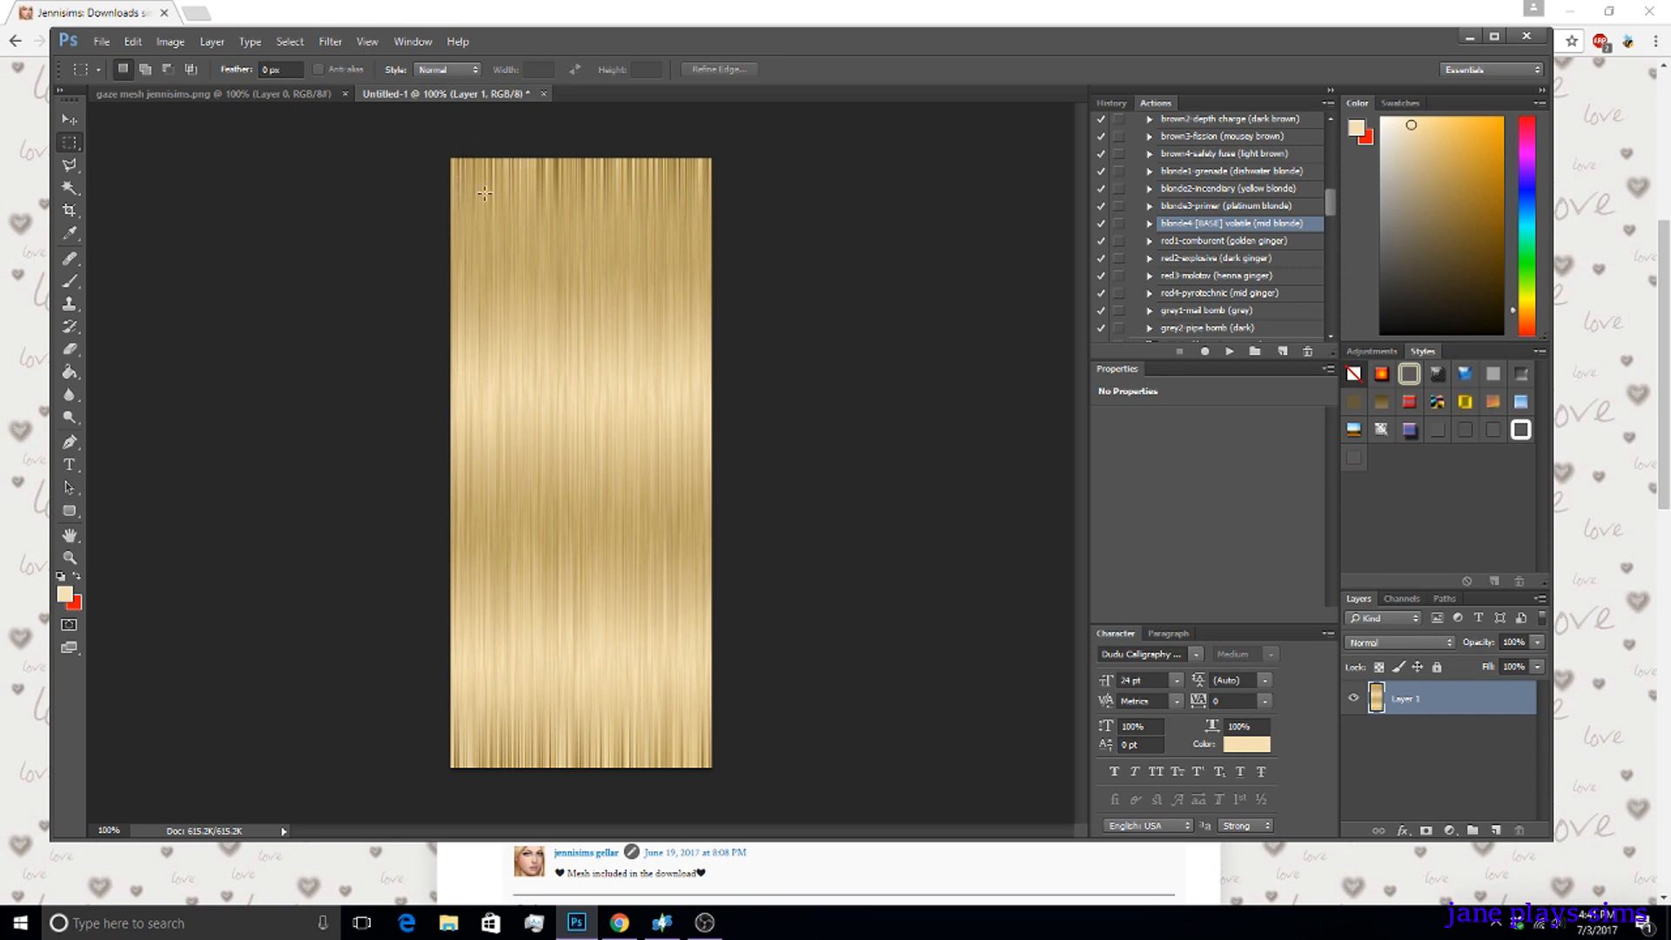
drag(450, 230, 716, 719)
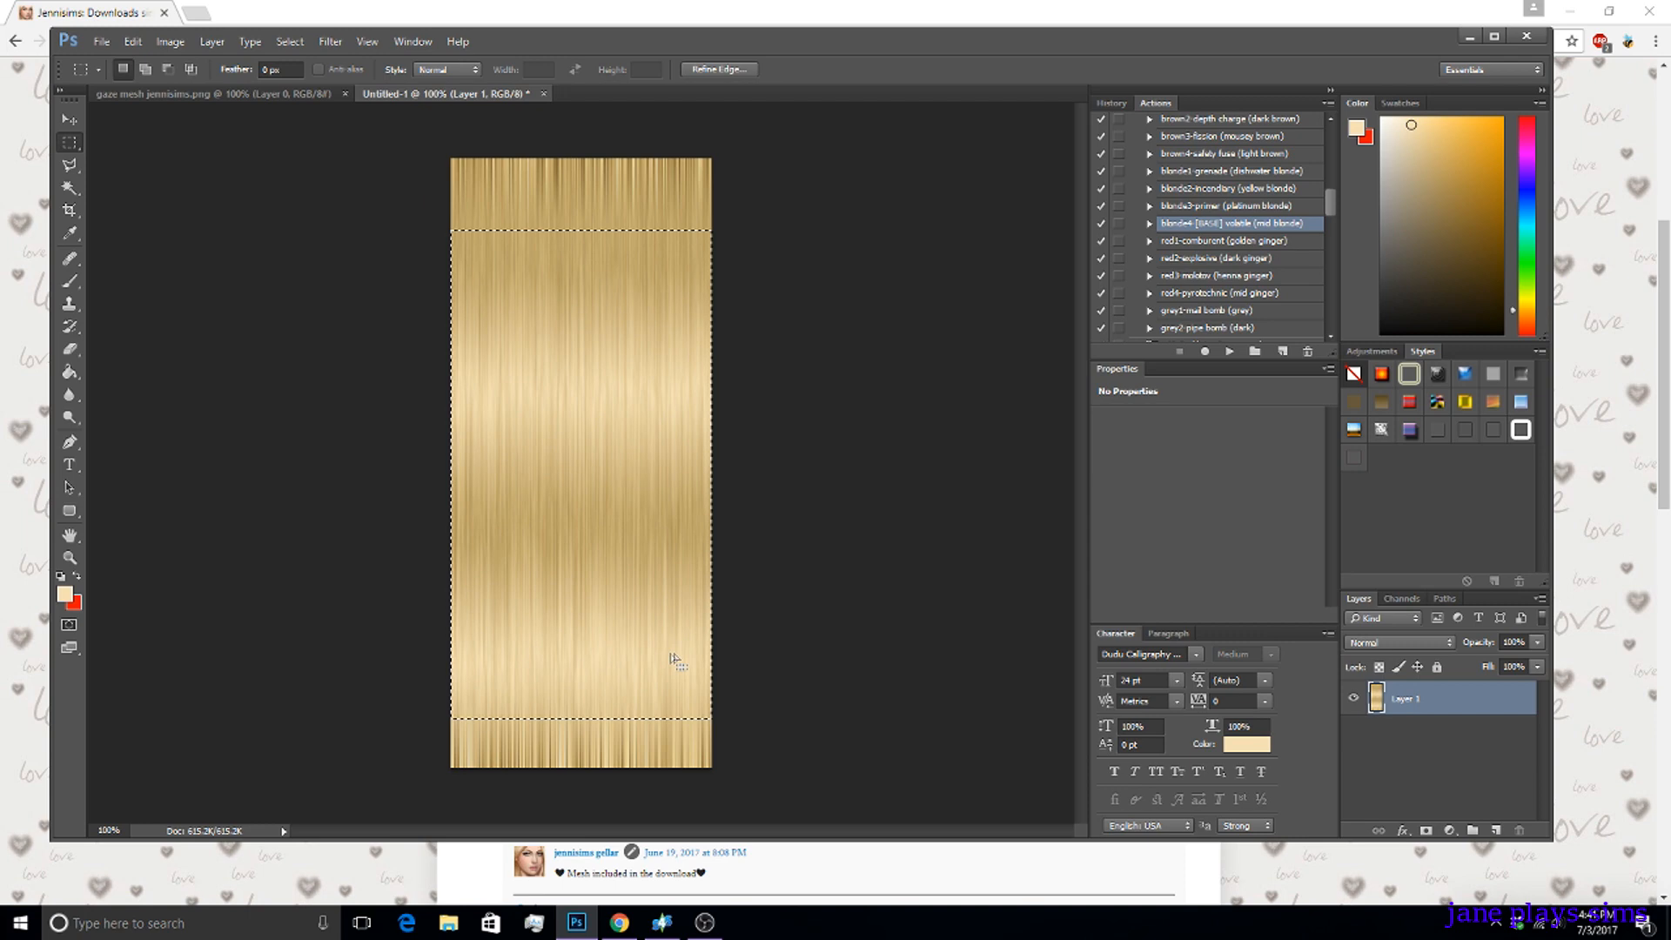
click(170, 42)
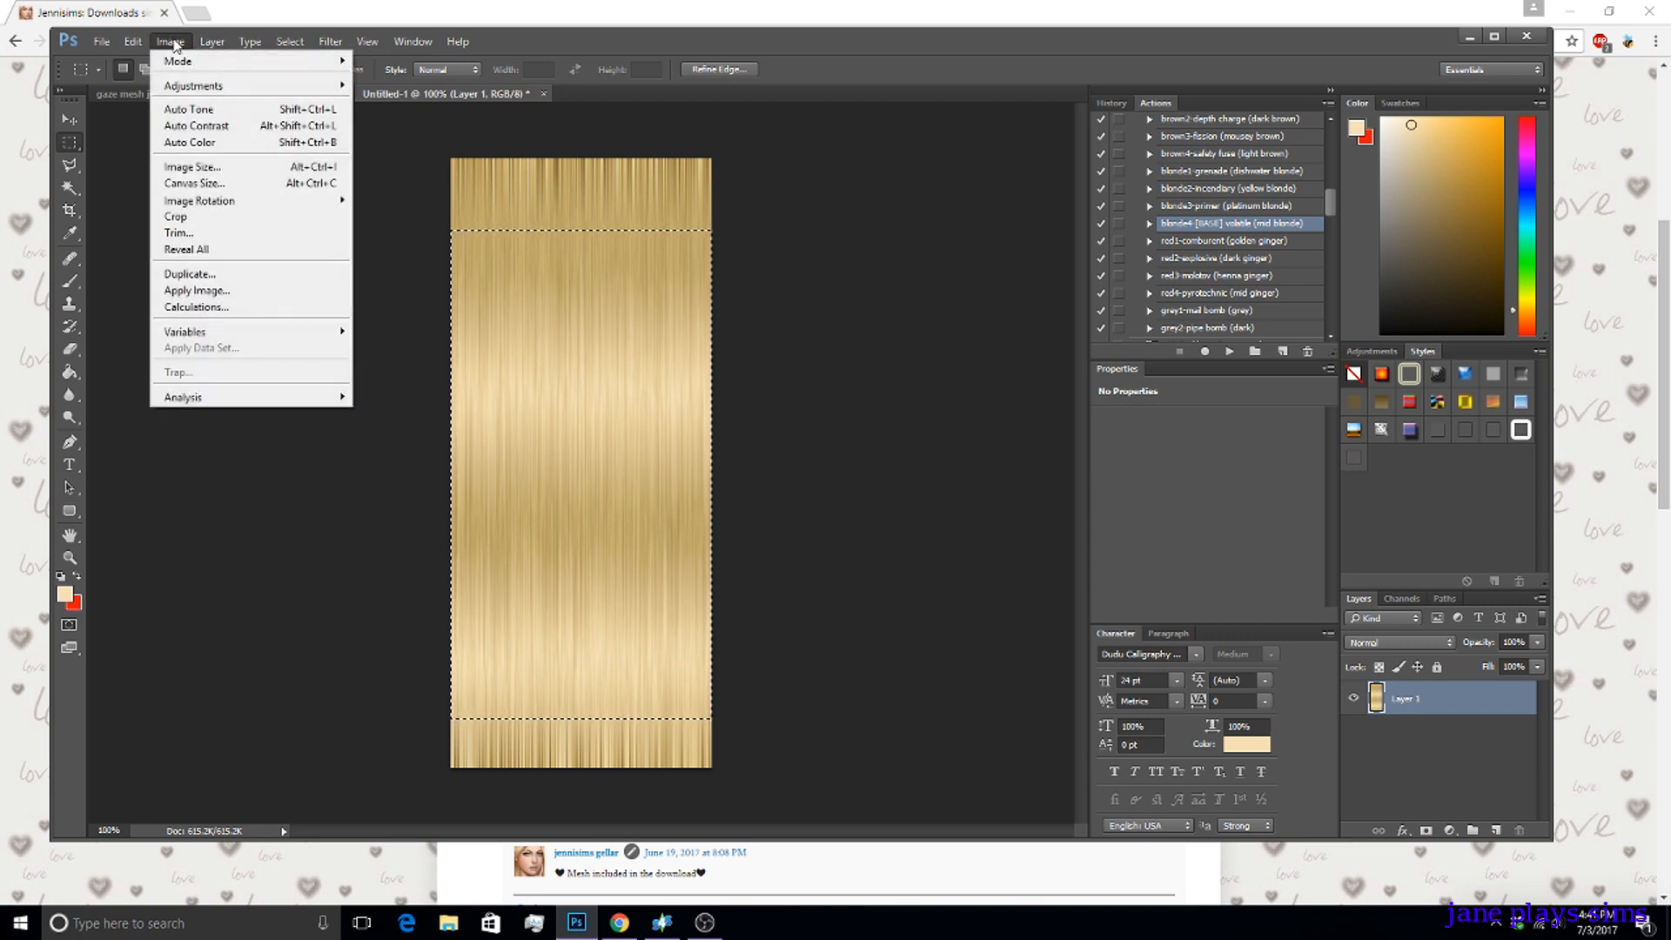
click(183, 217)
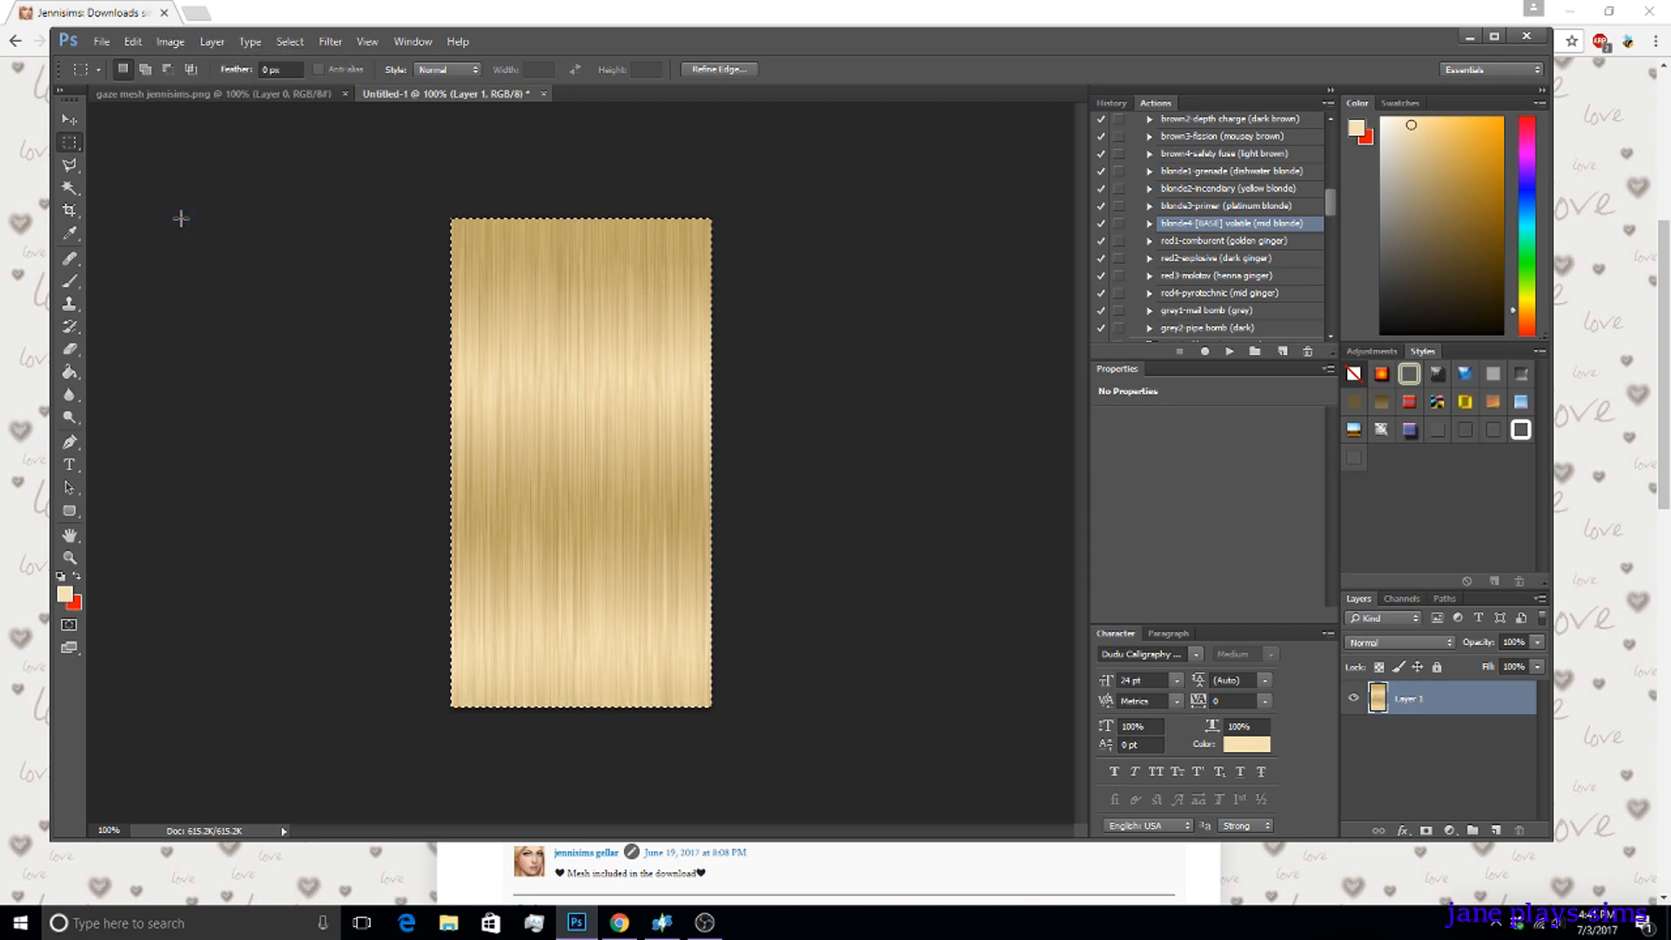
key(ctrl+d)
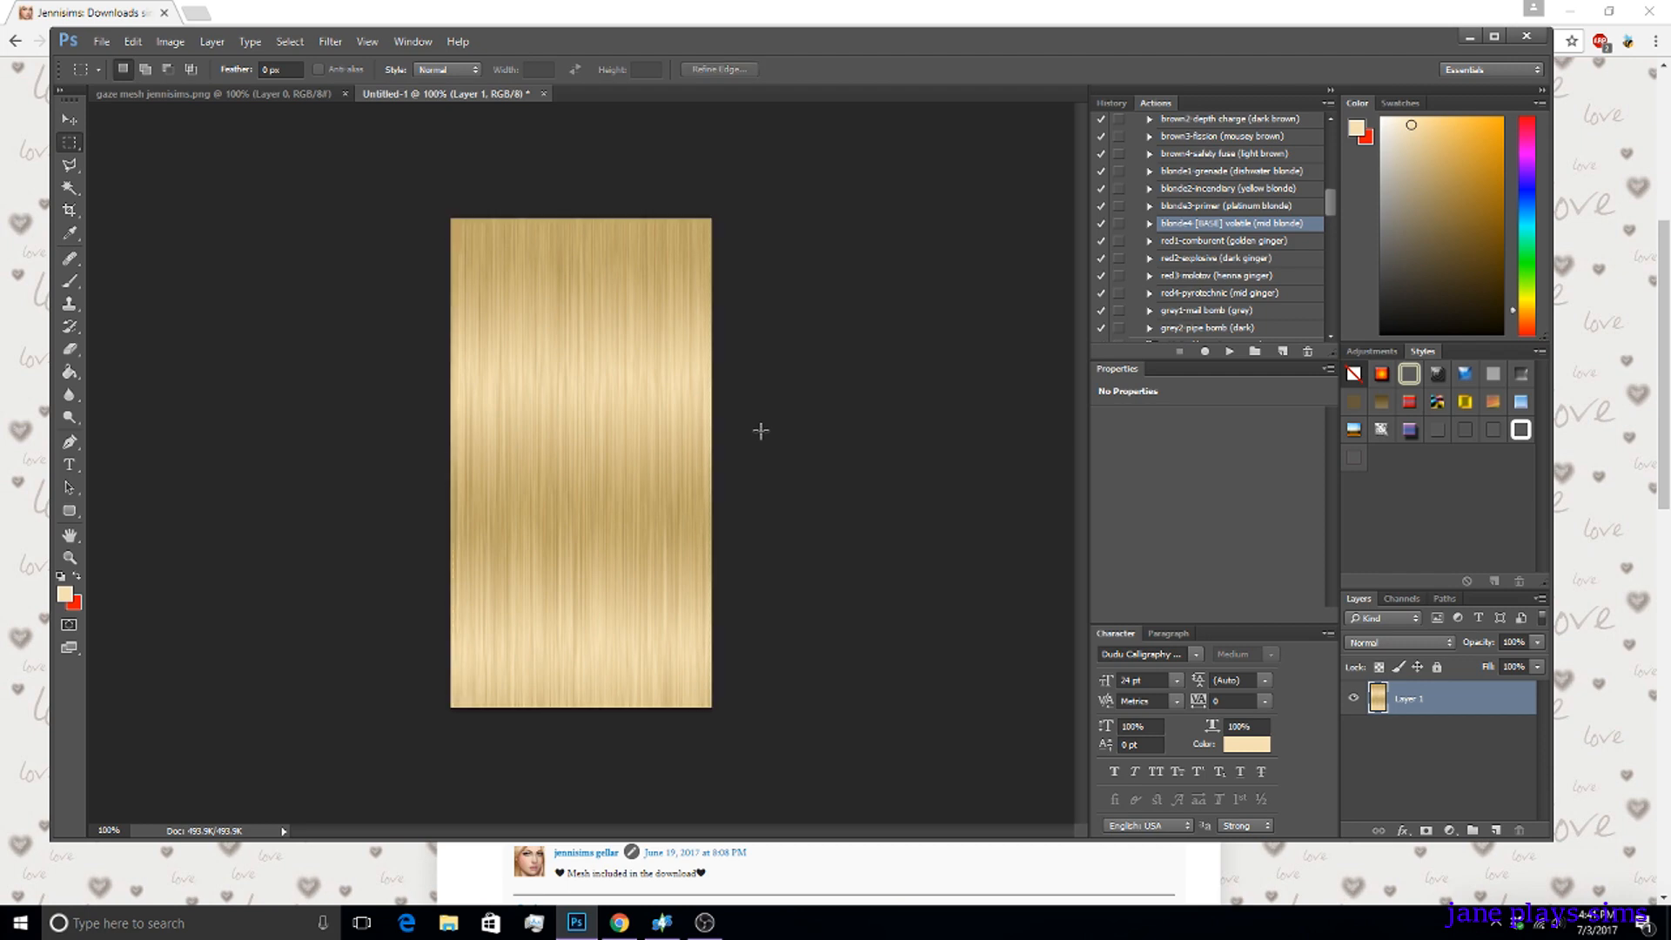
Add a new empty layer in Normal mode at 100% opacity above the blonde texture.
click(212, 42)
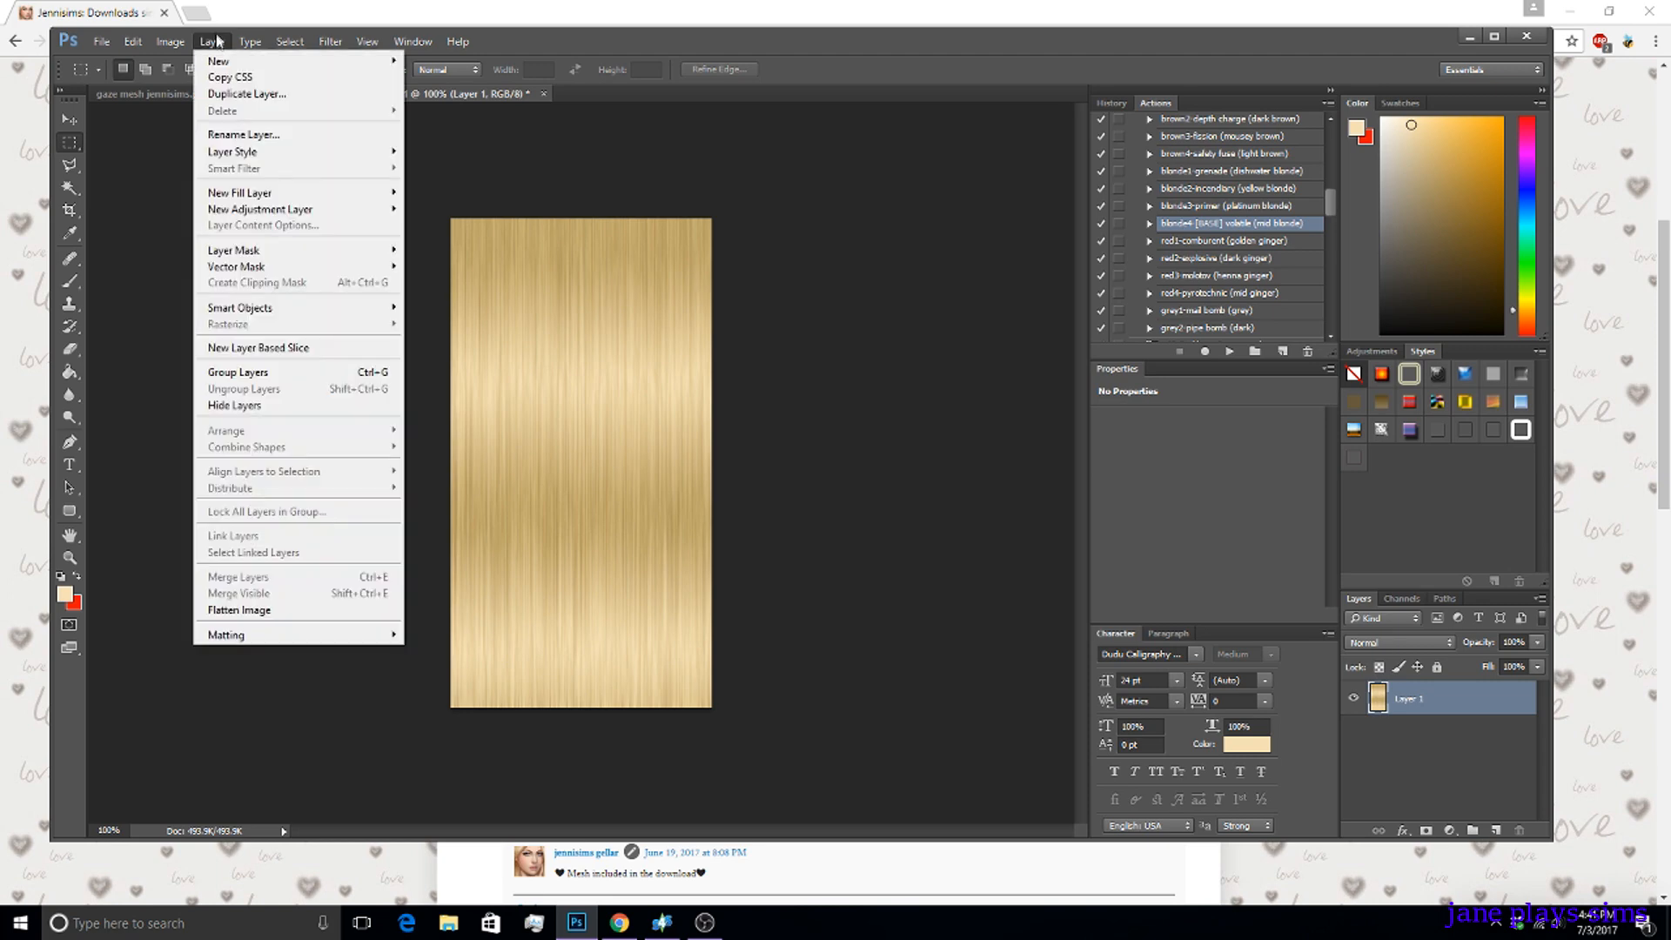
mouse_move(266, 55)
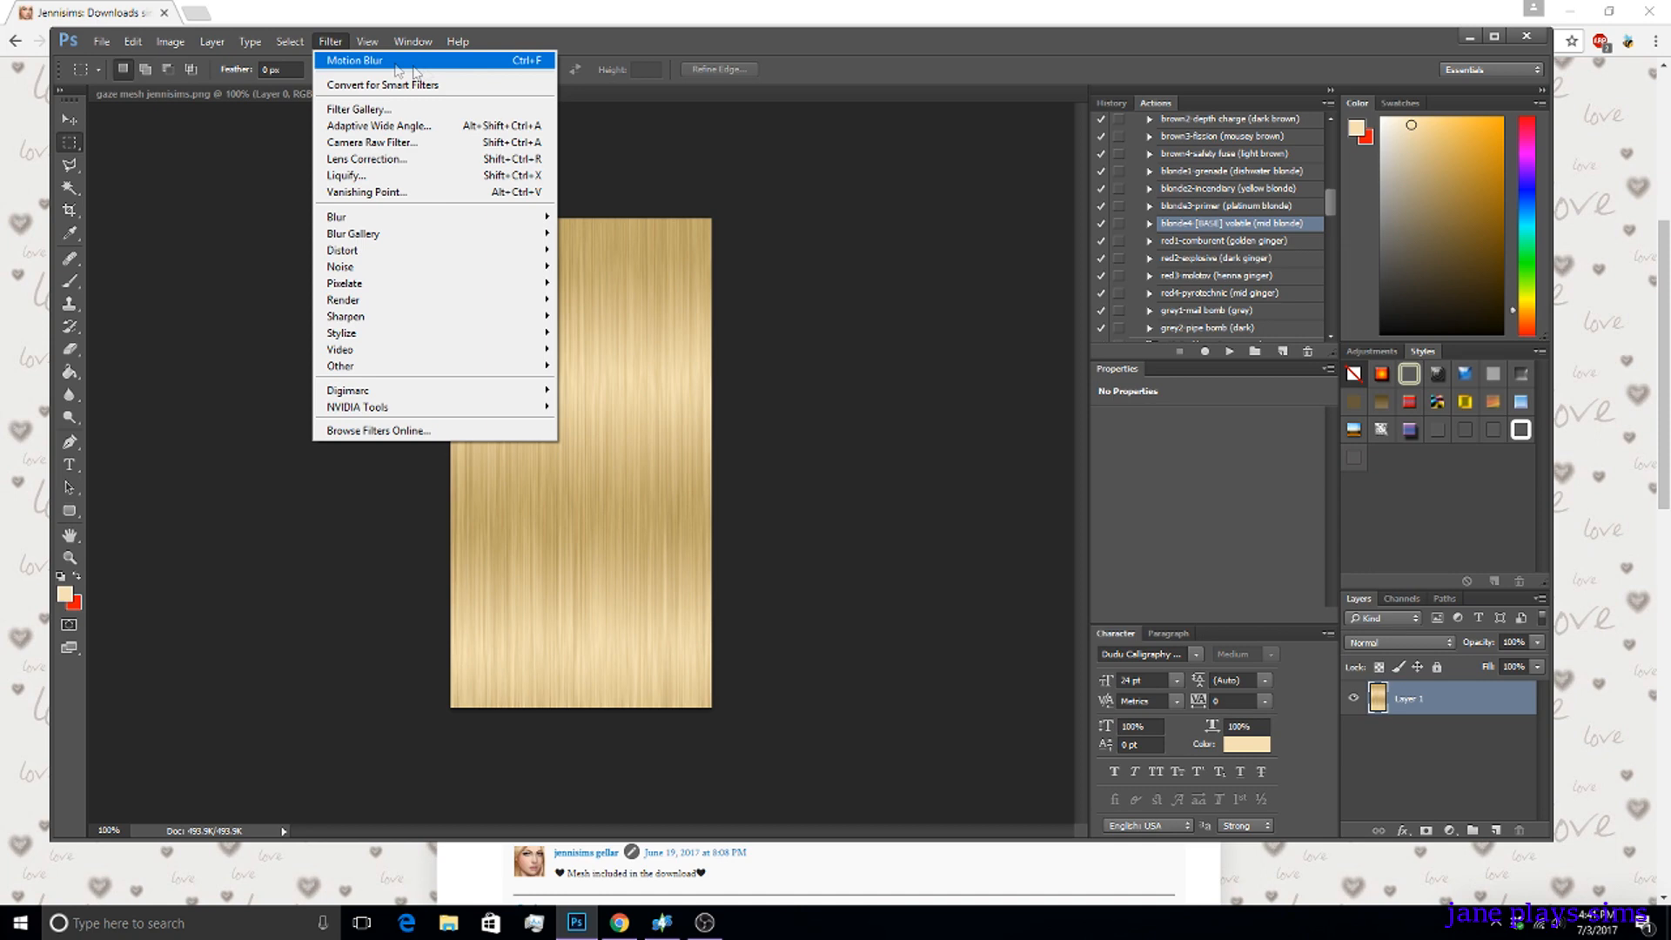
mouse_move(212, 42)
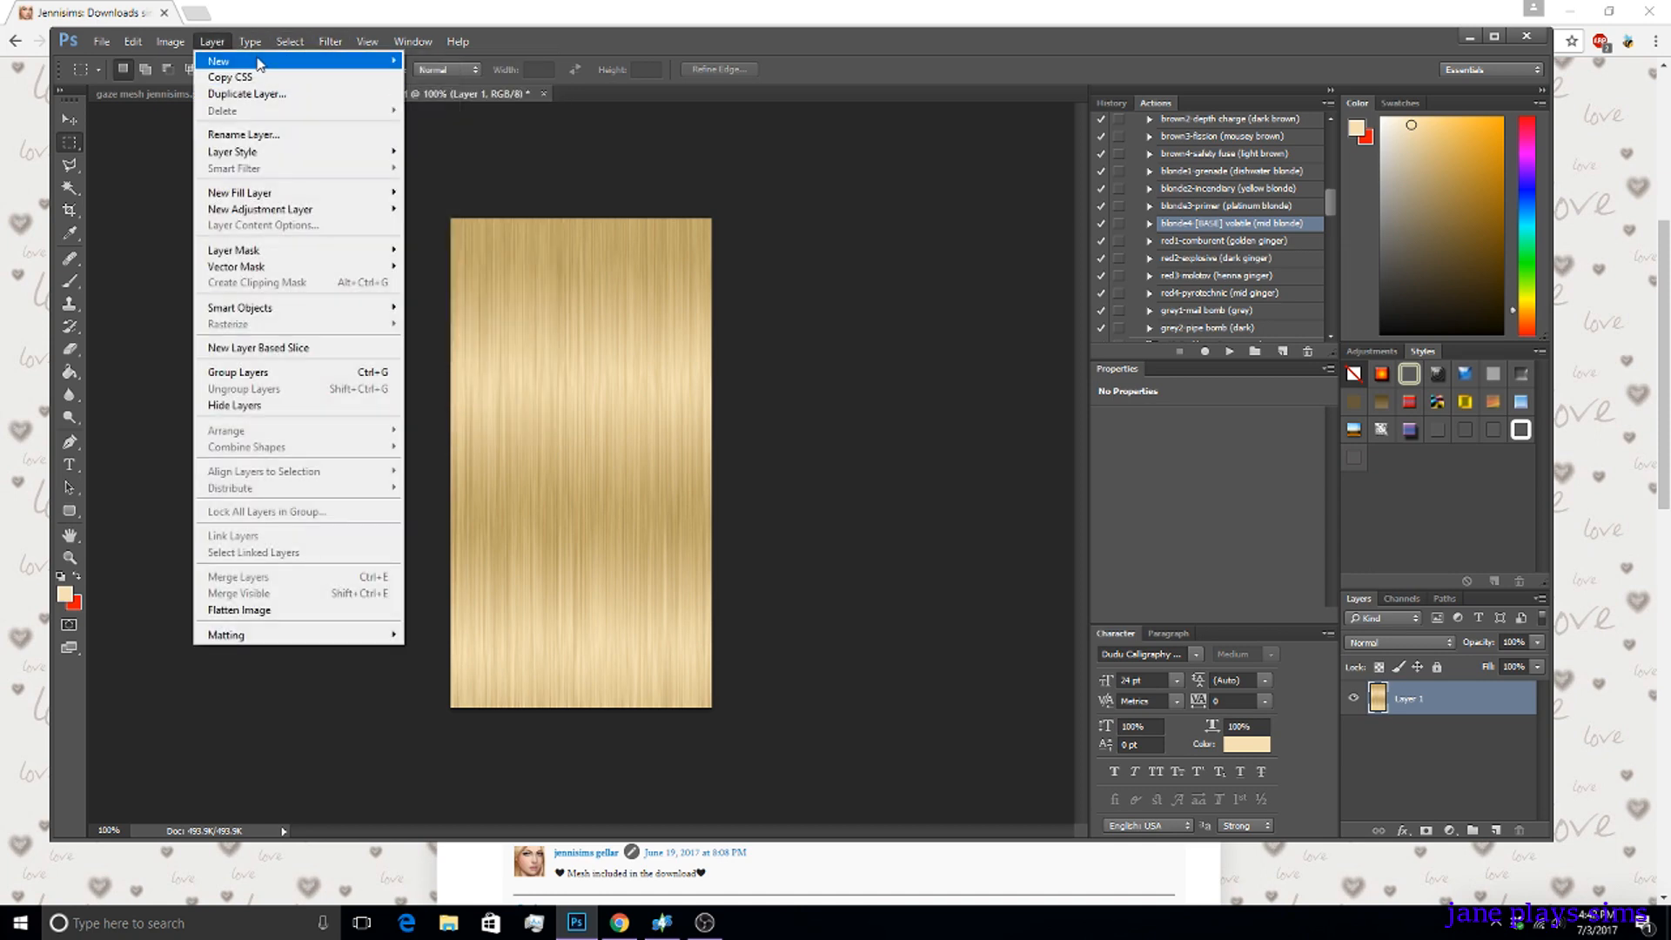
click(426, 60)
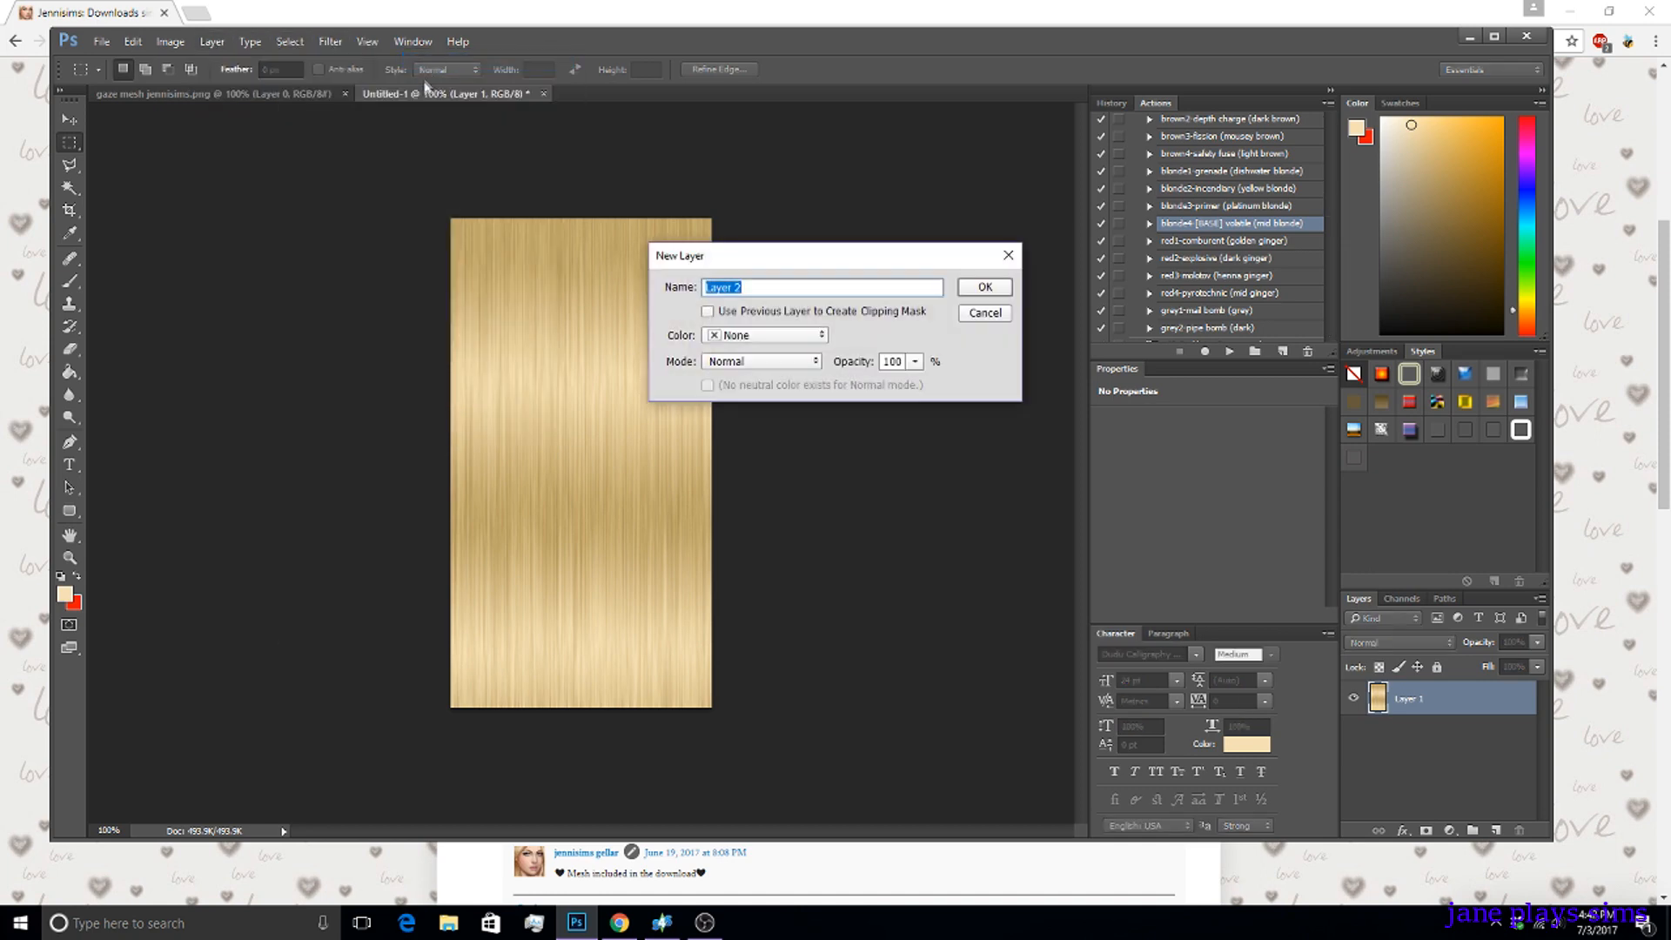
click(973, 289)
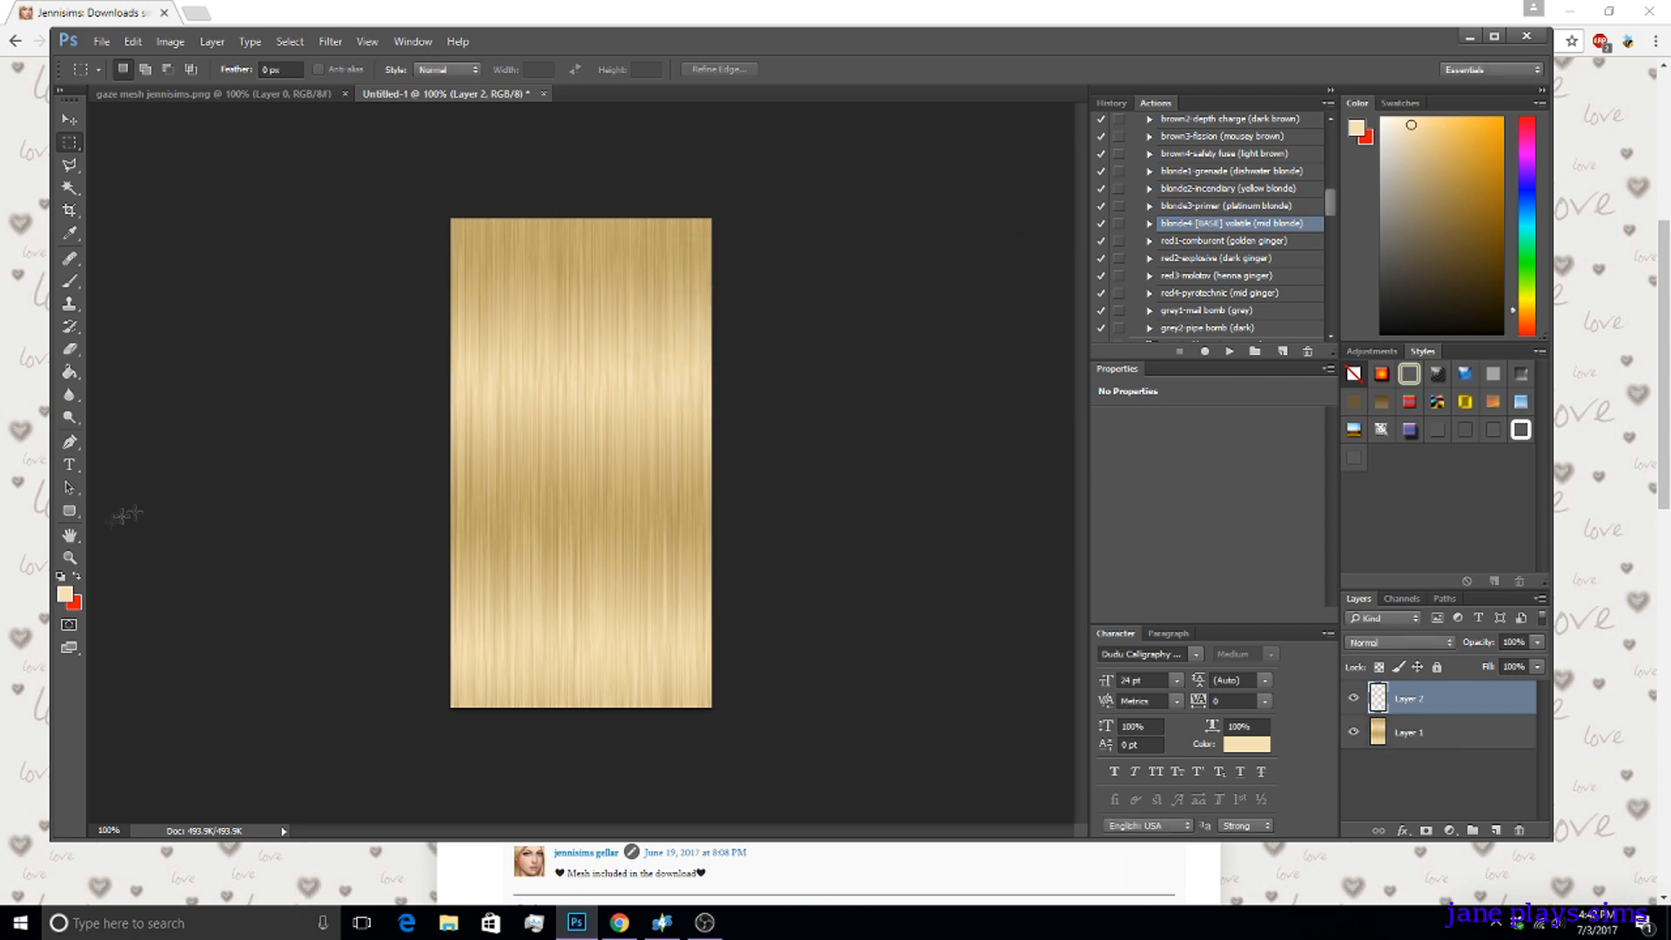
Set the foreground colour to a darker muted brown of about the same hue as the cream.
click(65, 595)
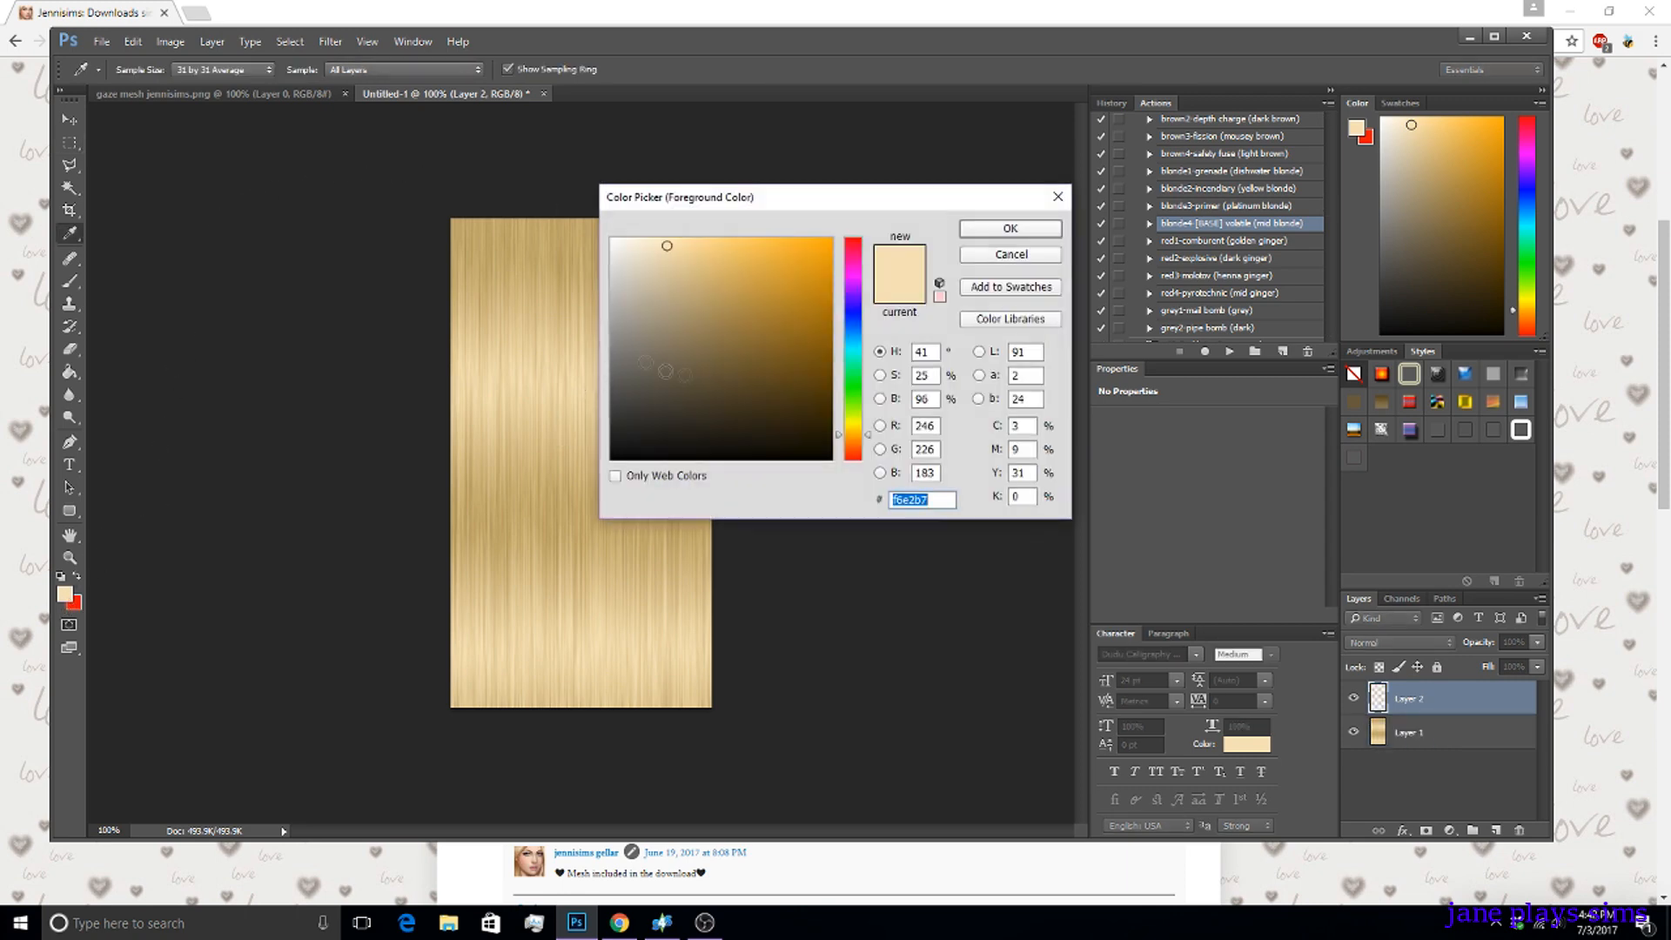
click(673, 307)
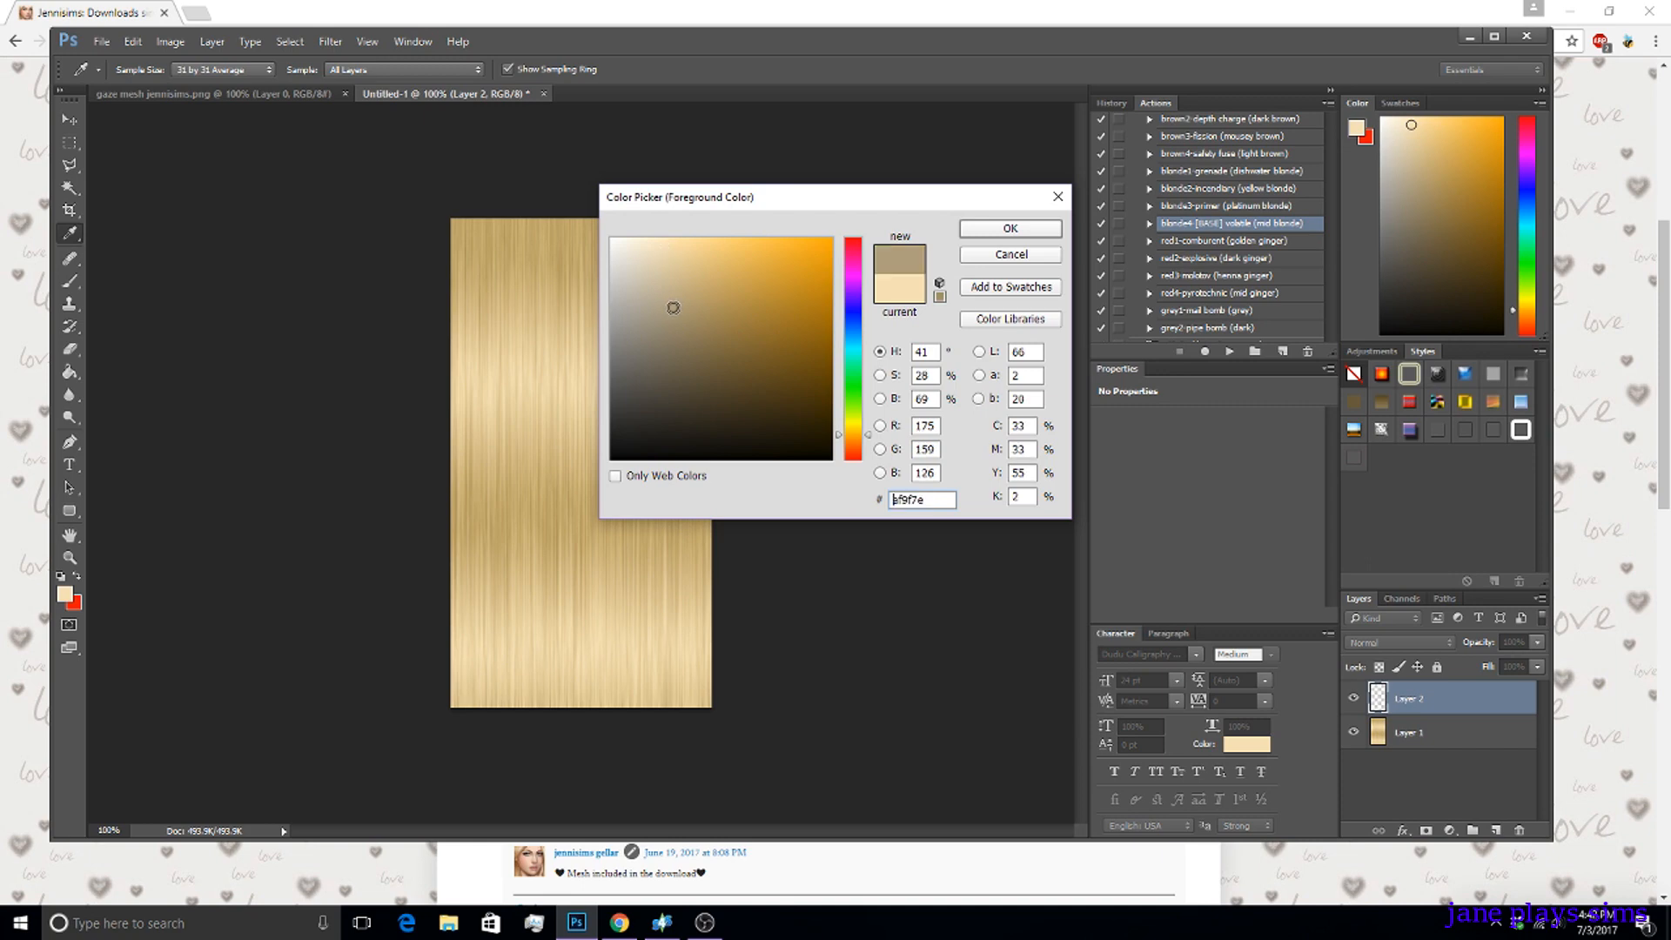
click(676, 323)
click(683, 325)
click(1008, 227)
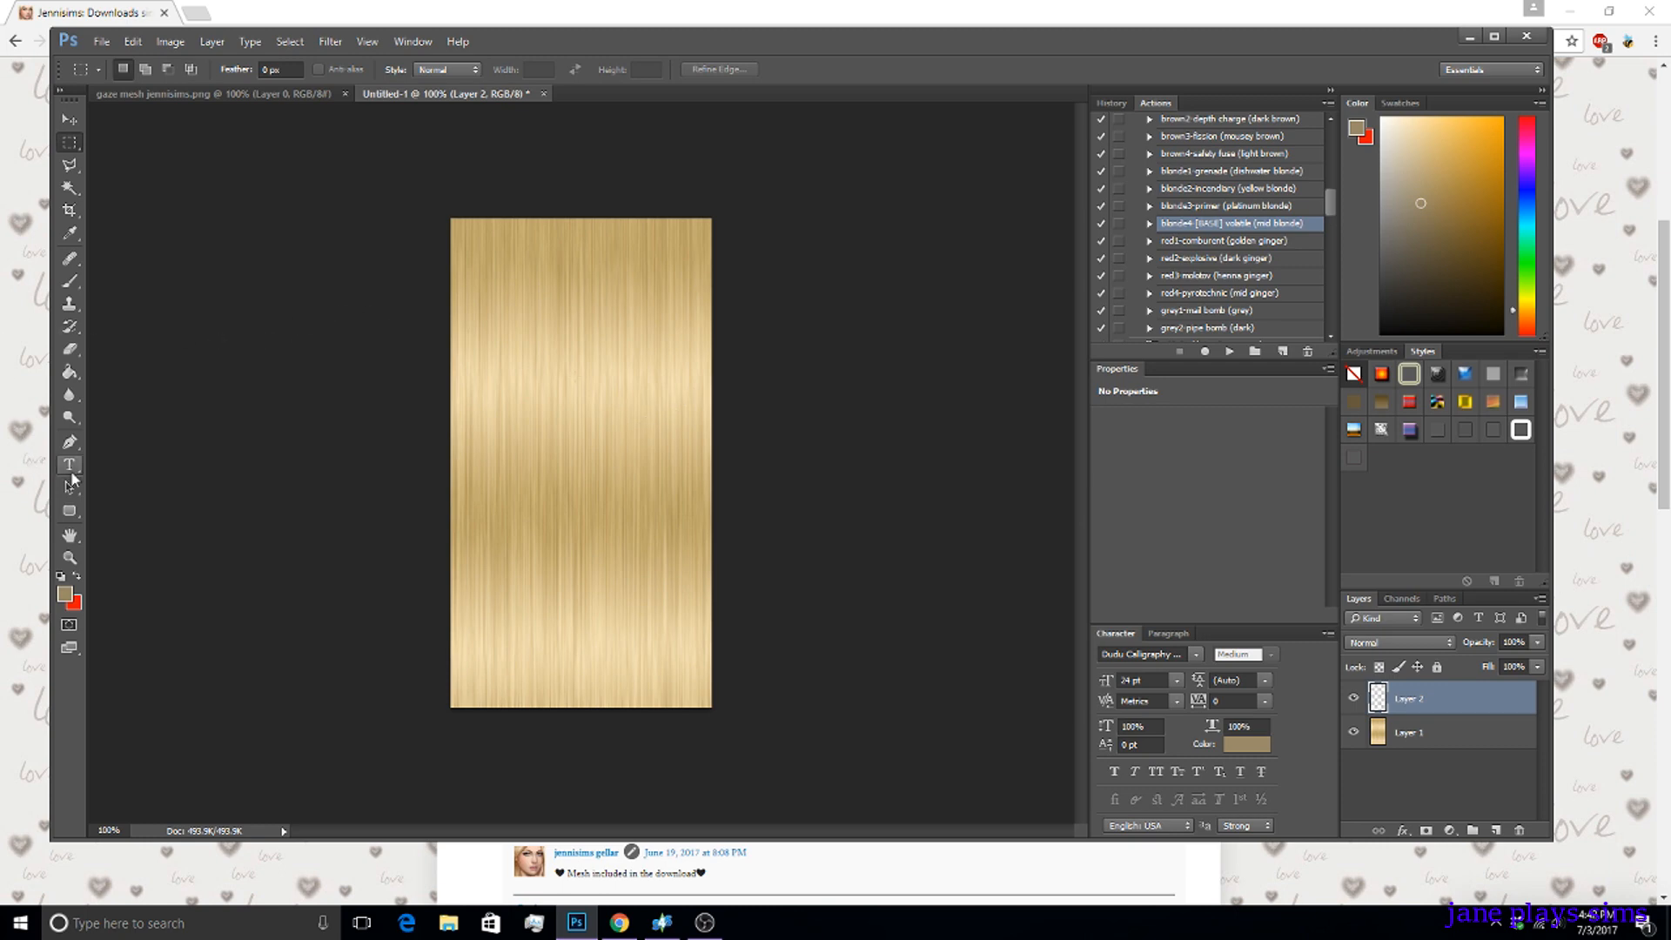
Paint a straight brown band with the Brush tool along the texture's lower edge on the new layer.
click(70, 280)
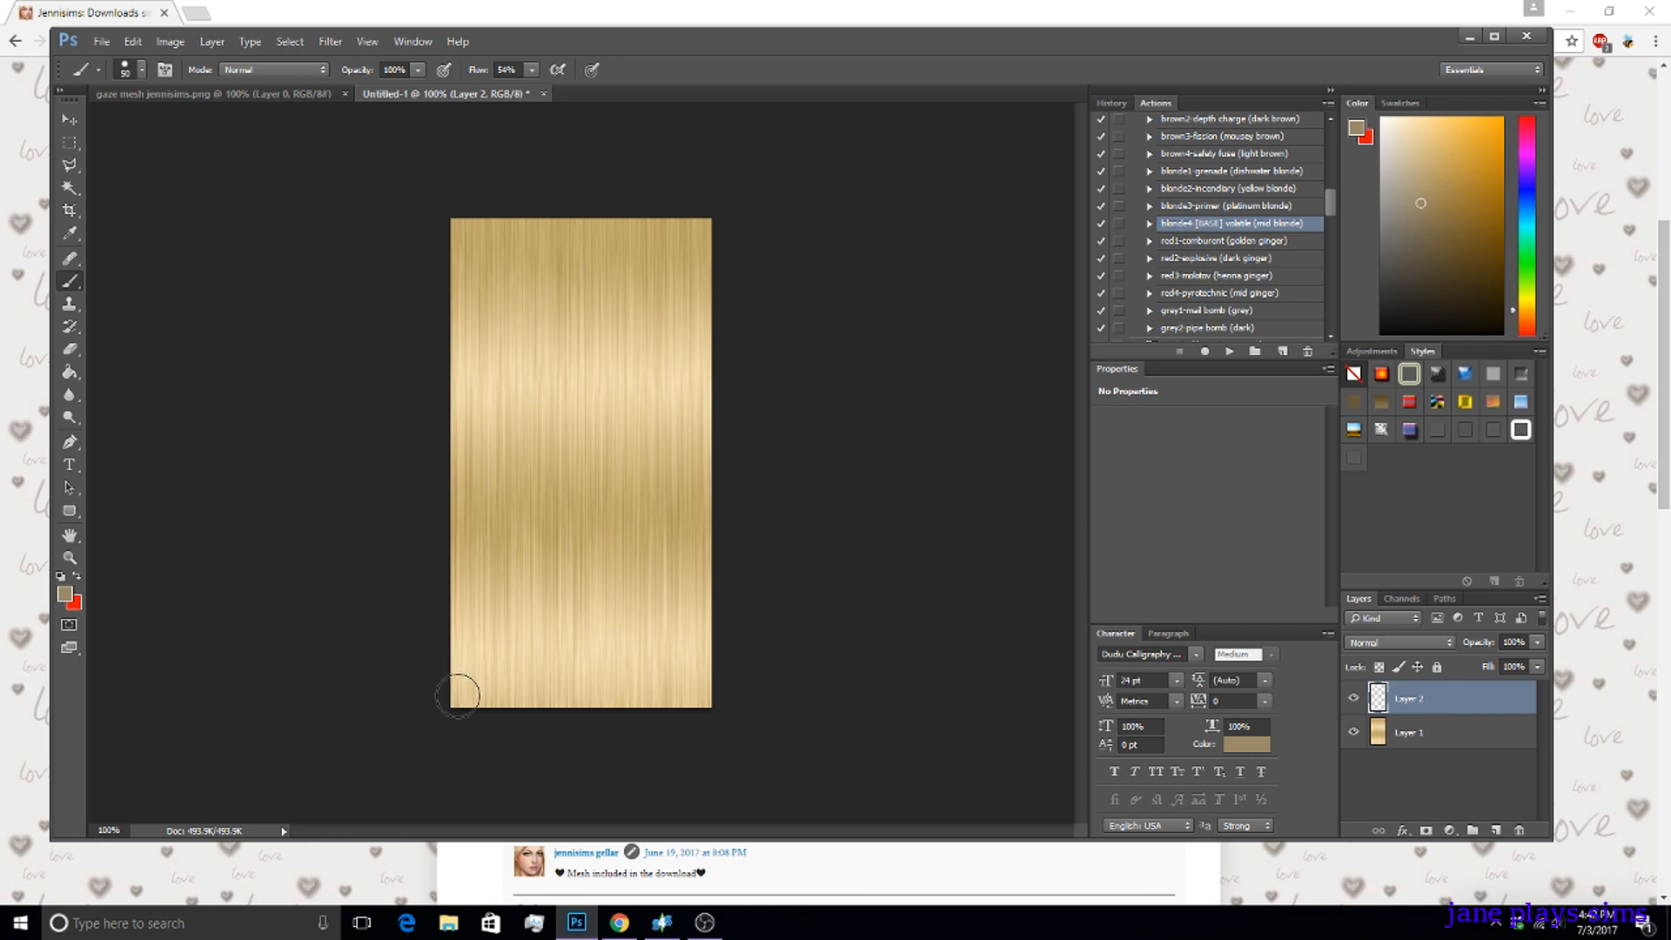
drag(458, 696, 772, 698)
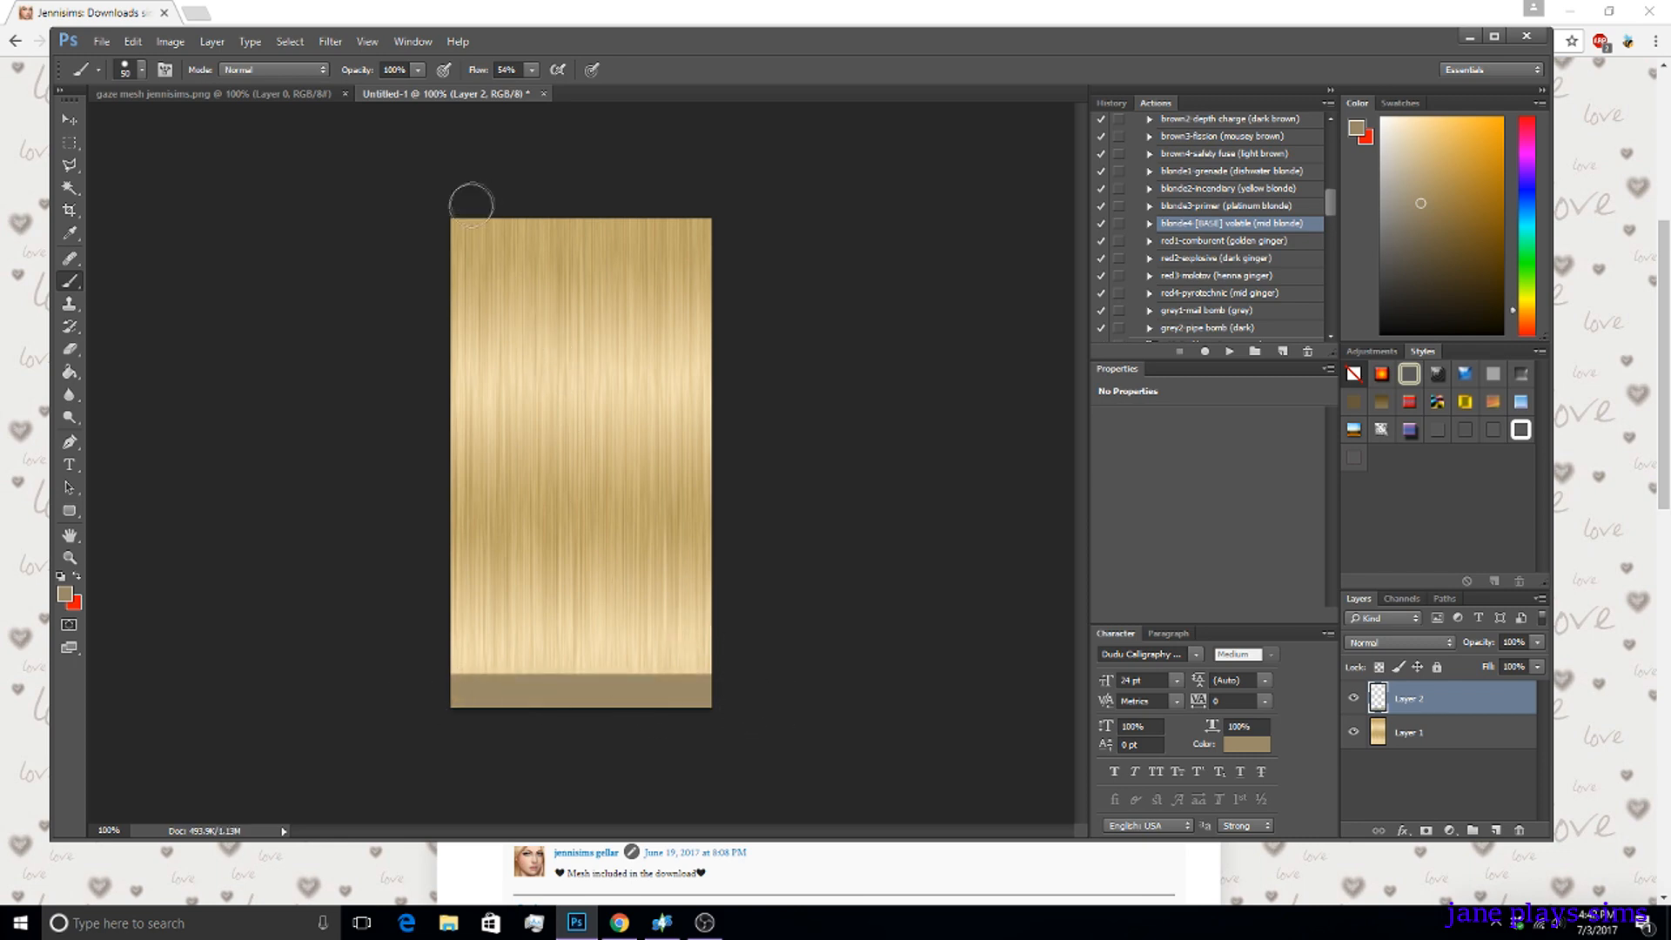
shift+click(462, 231)
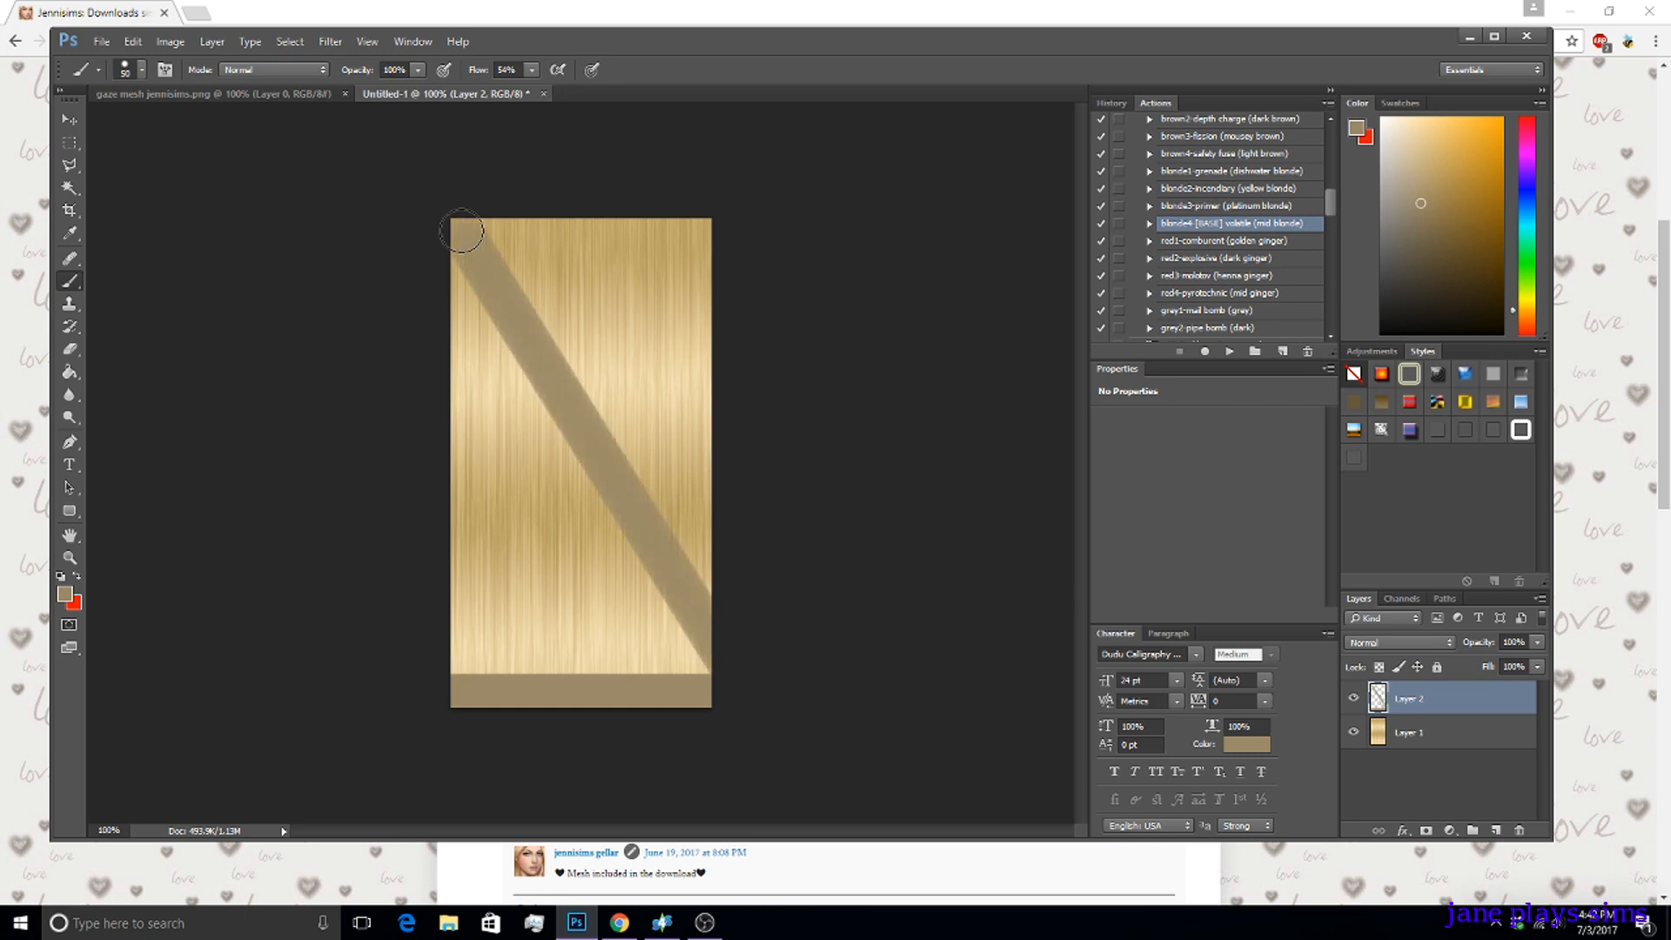
click(132, 41)
click(166, 60)
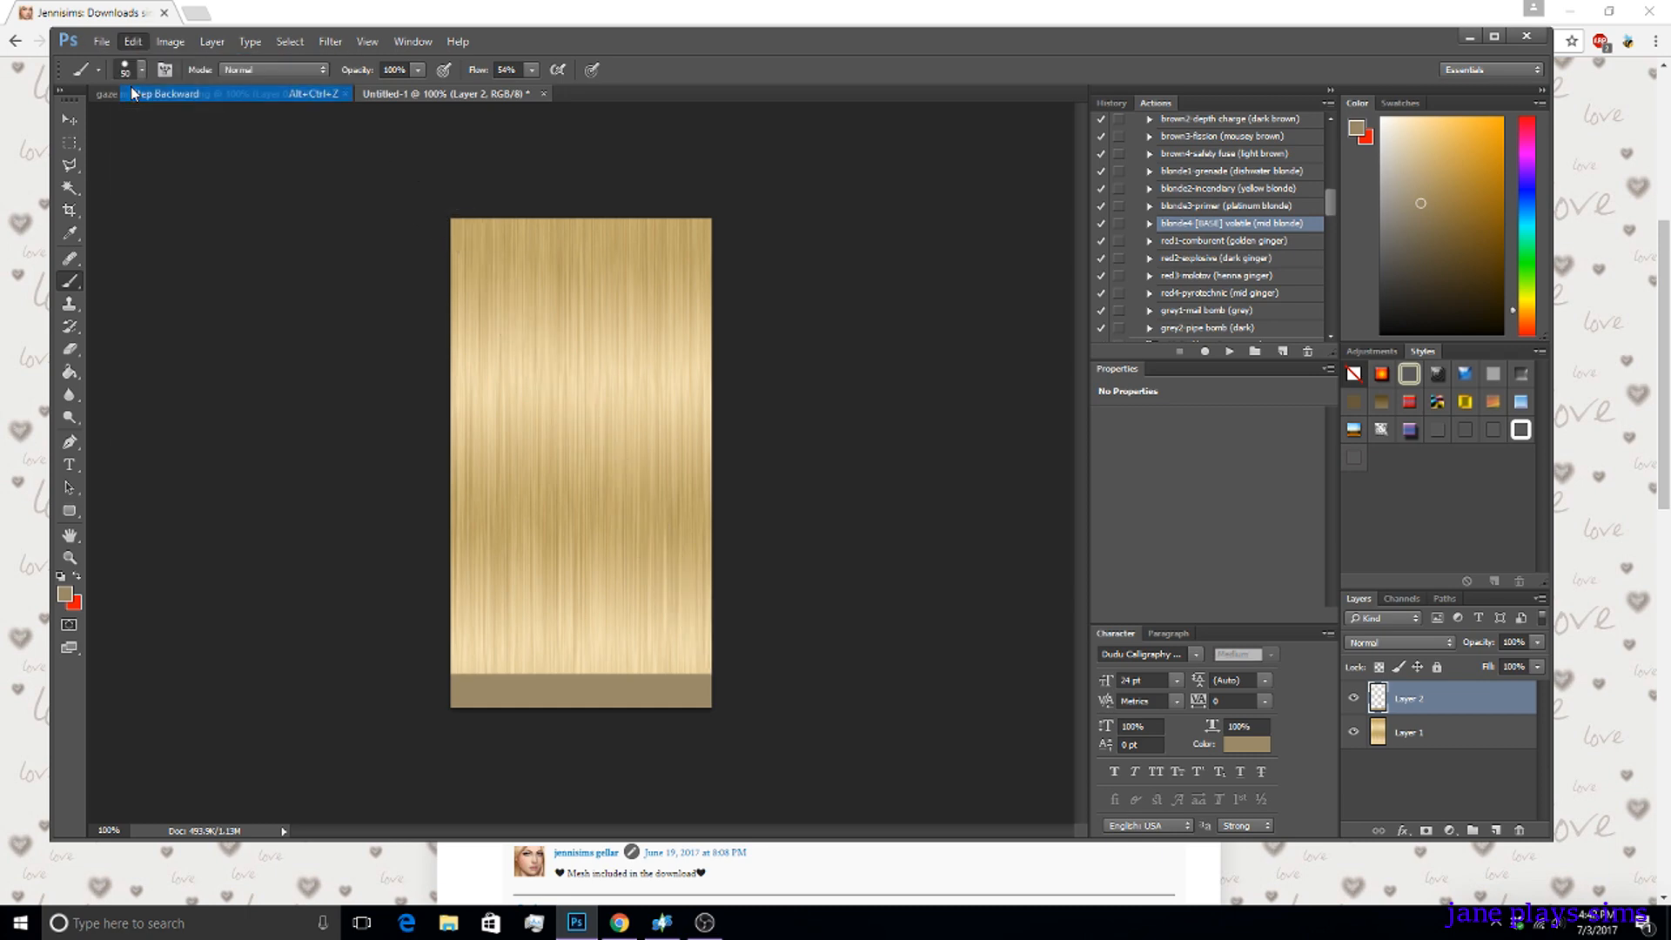
Paint a straight brown band along the texture's upper edge, undoing the extra stroke that widens it.
drag(459, 235, 766, 234)
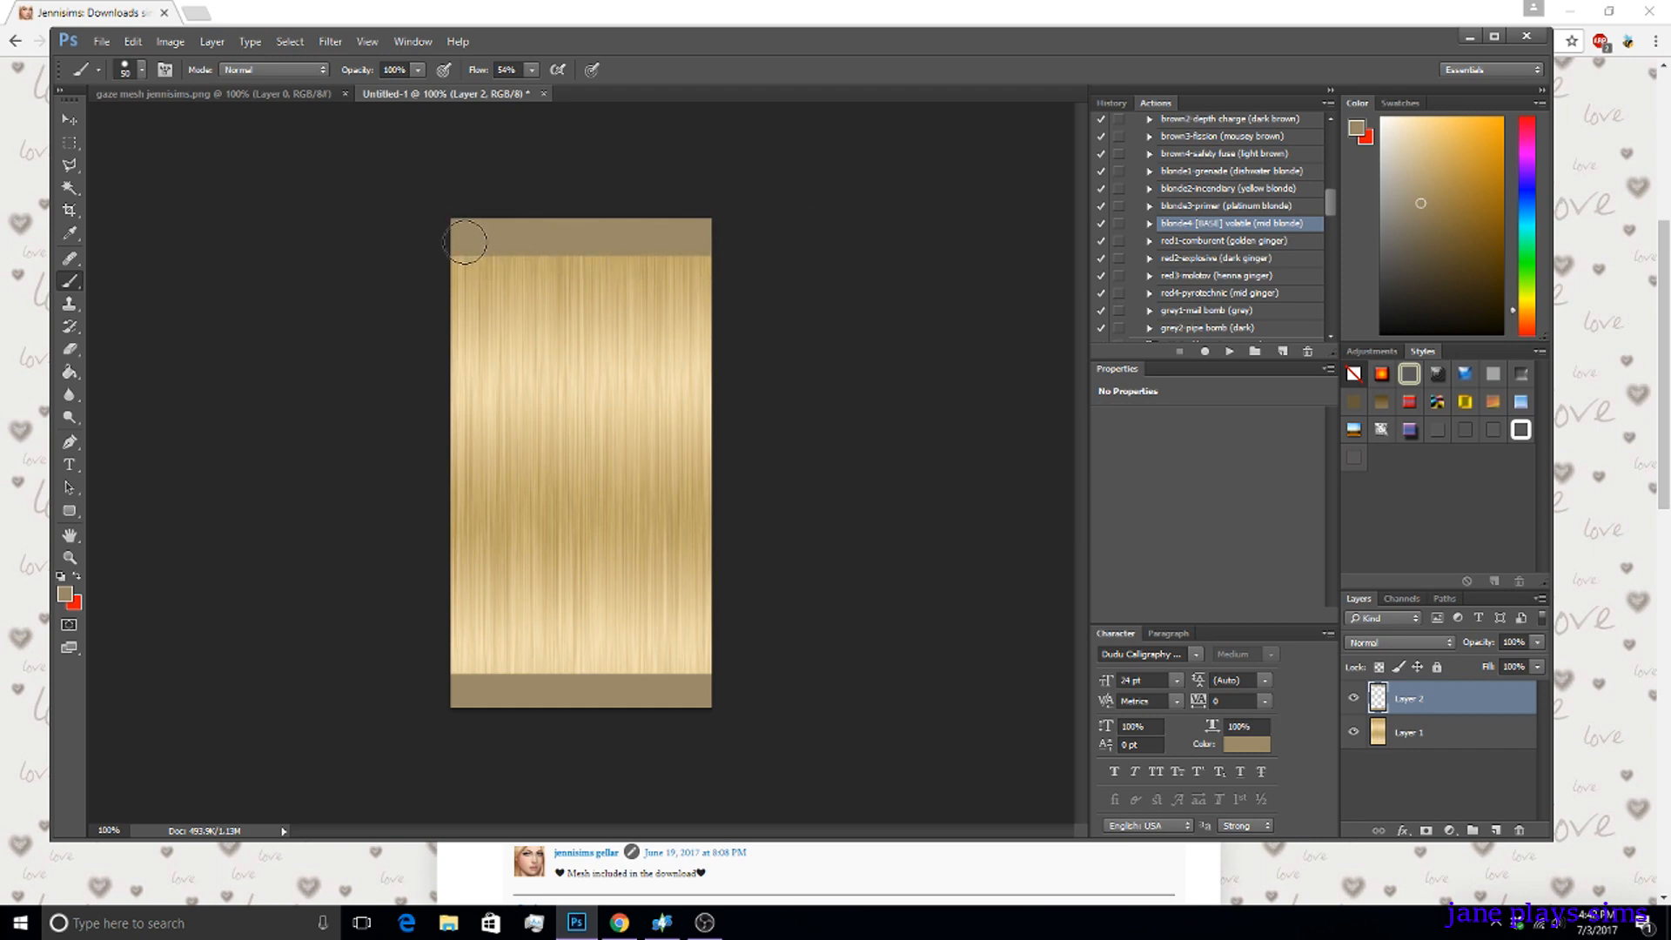
drag(468, 241, 689, 242)
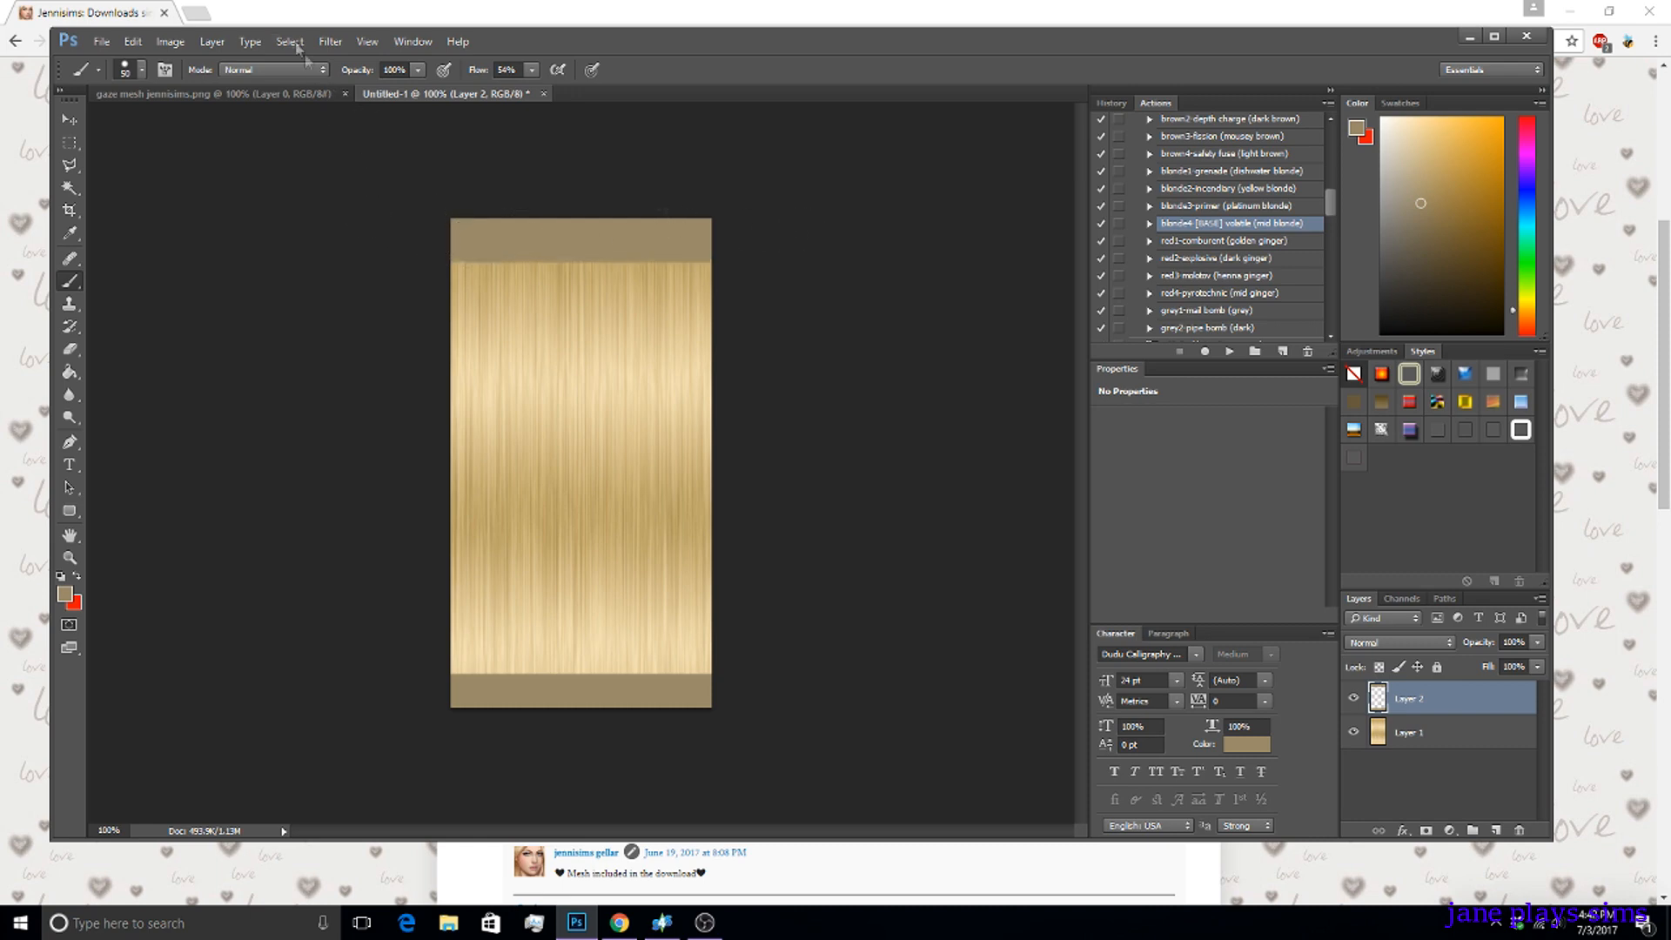
click(133, 41)
click(148, 87)
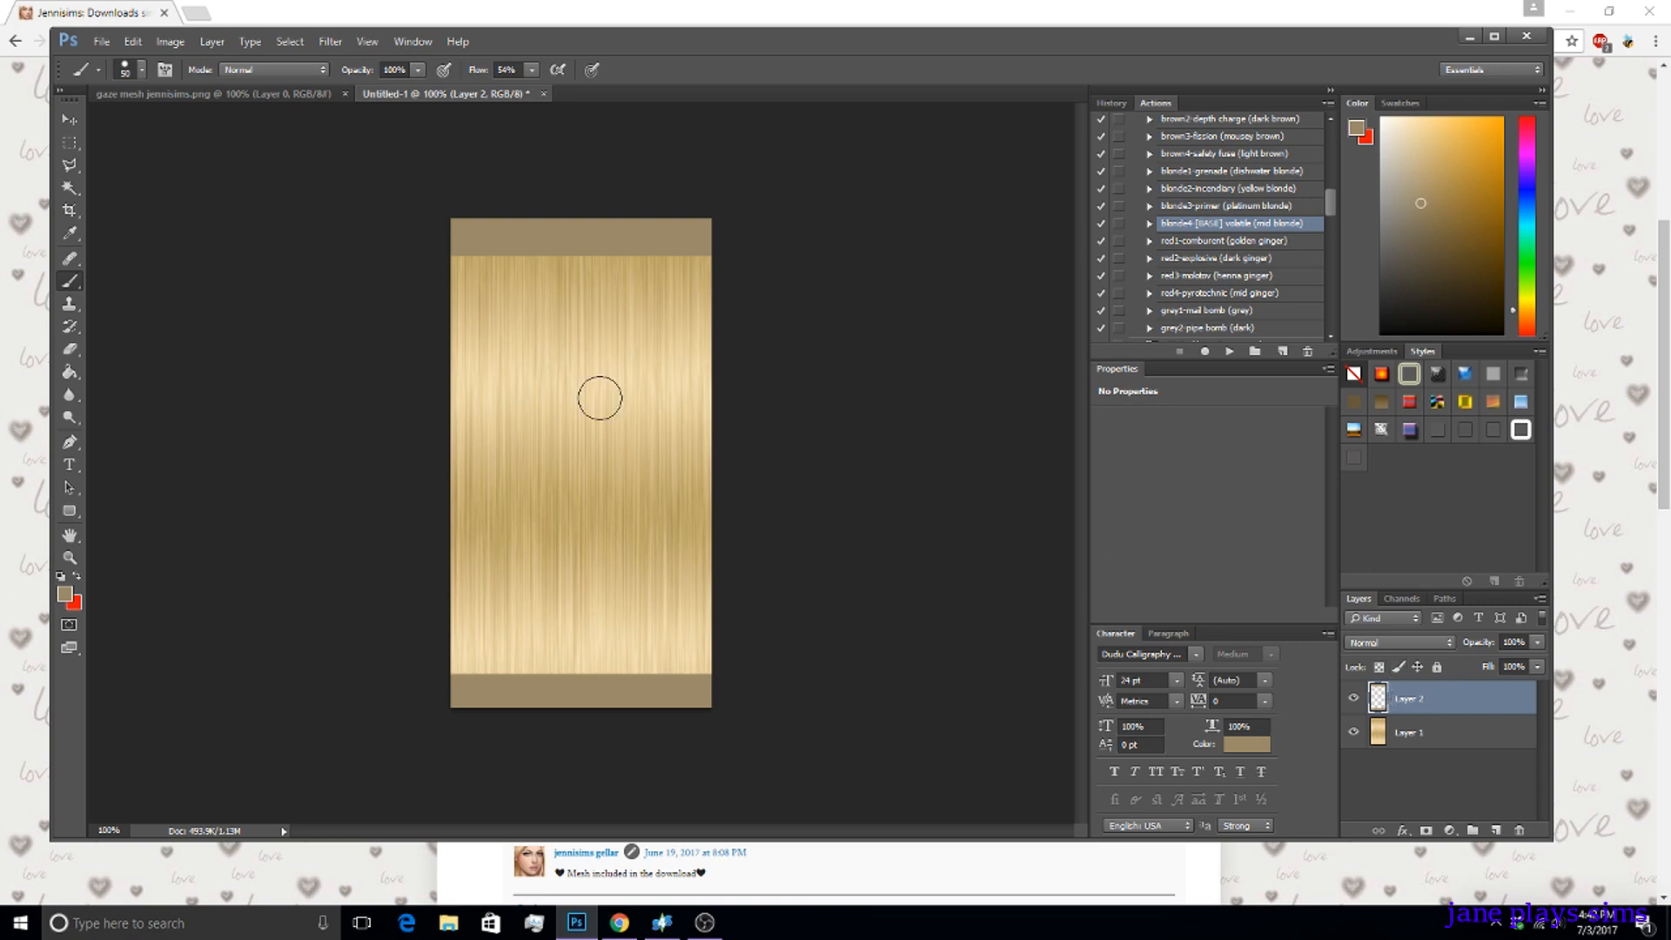
Try the last-used Motion Blur on the brown bands, check the layer's blending options, and undo the blur.
click(330, 41)
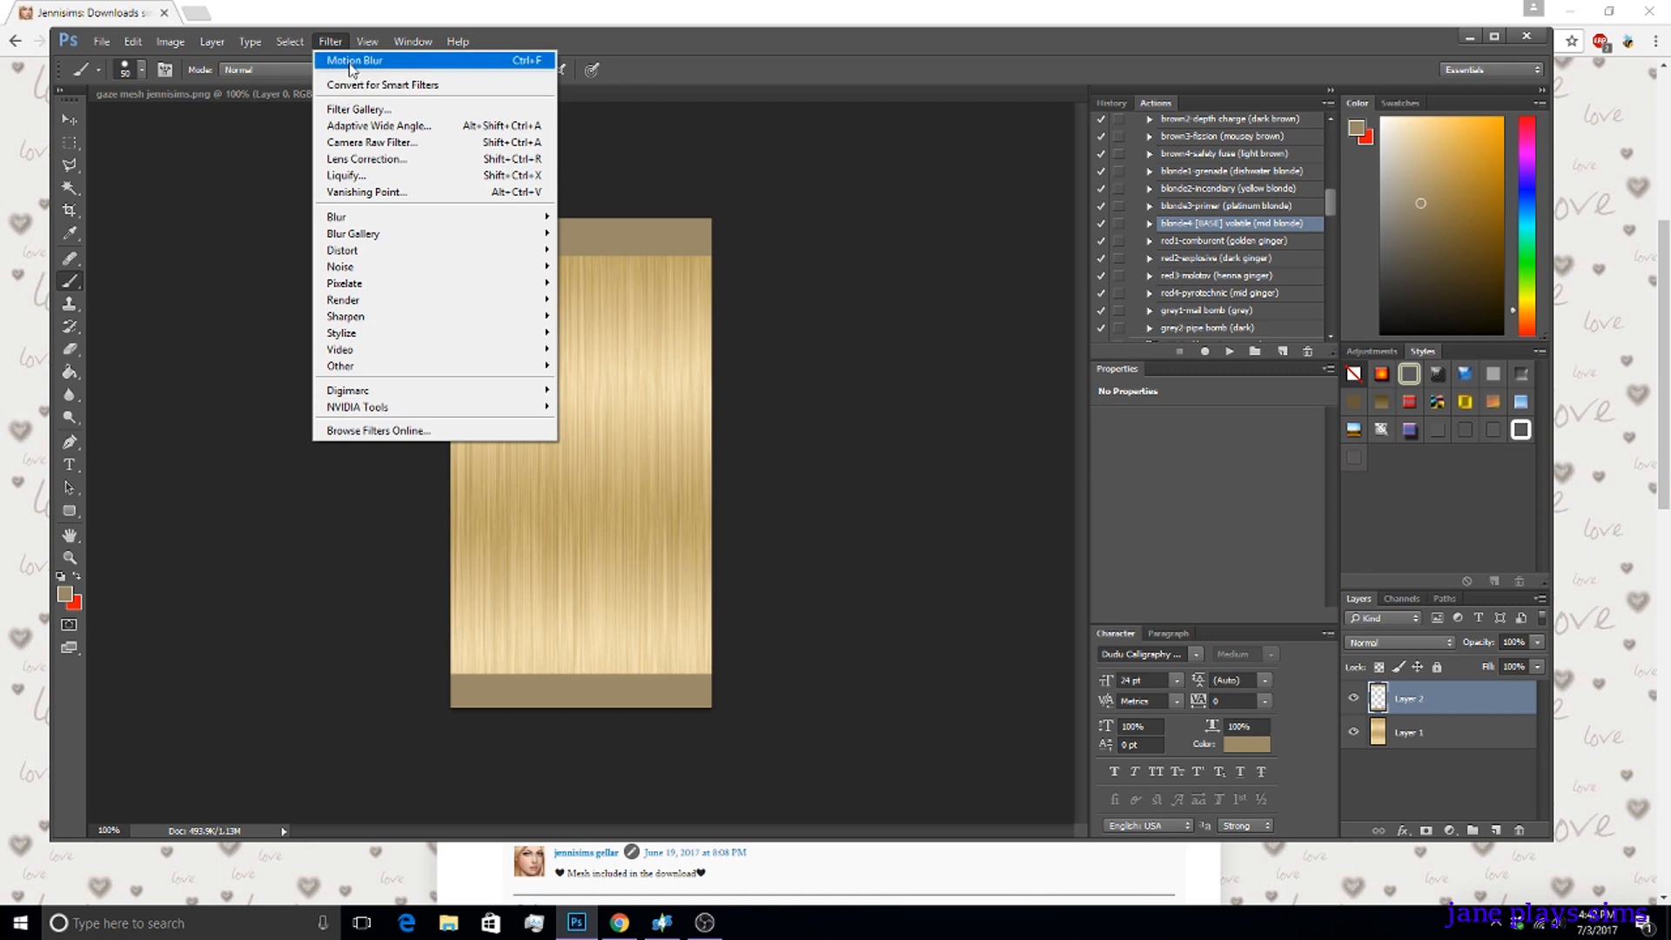
click(350, 62)
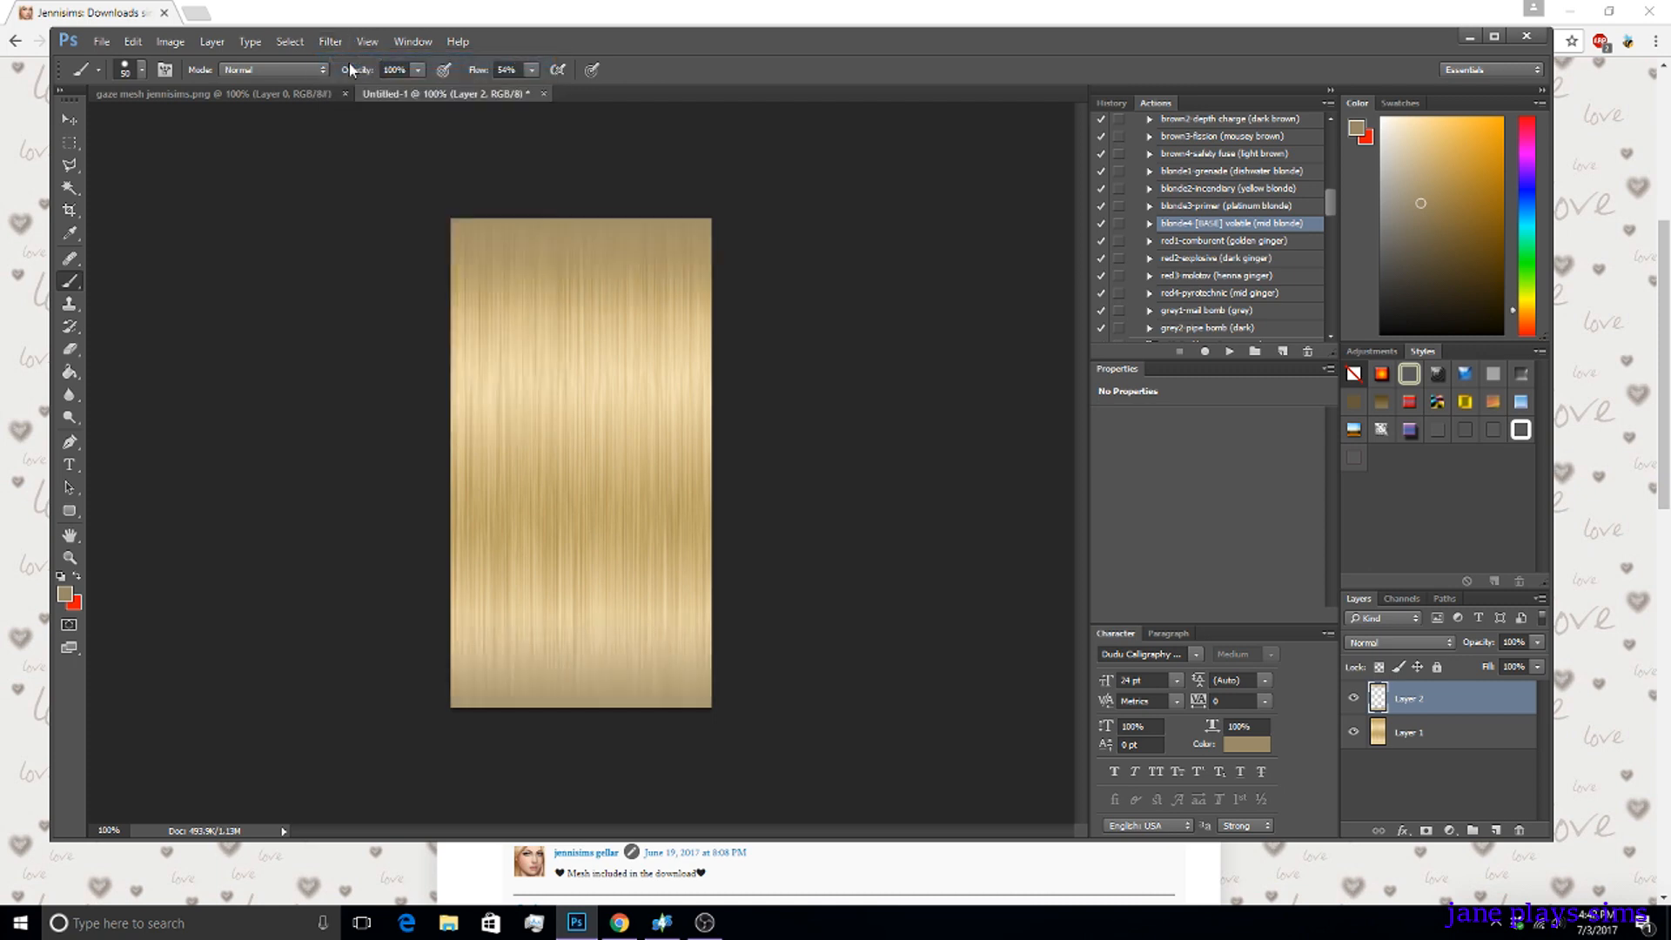
right_click(1425, 700)
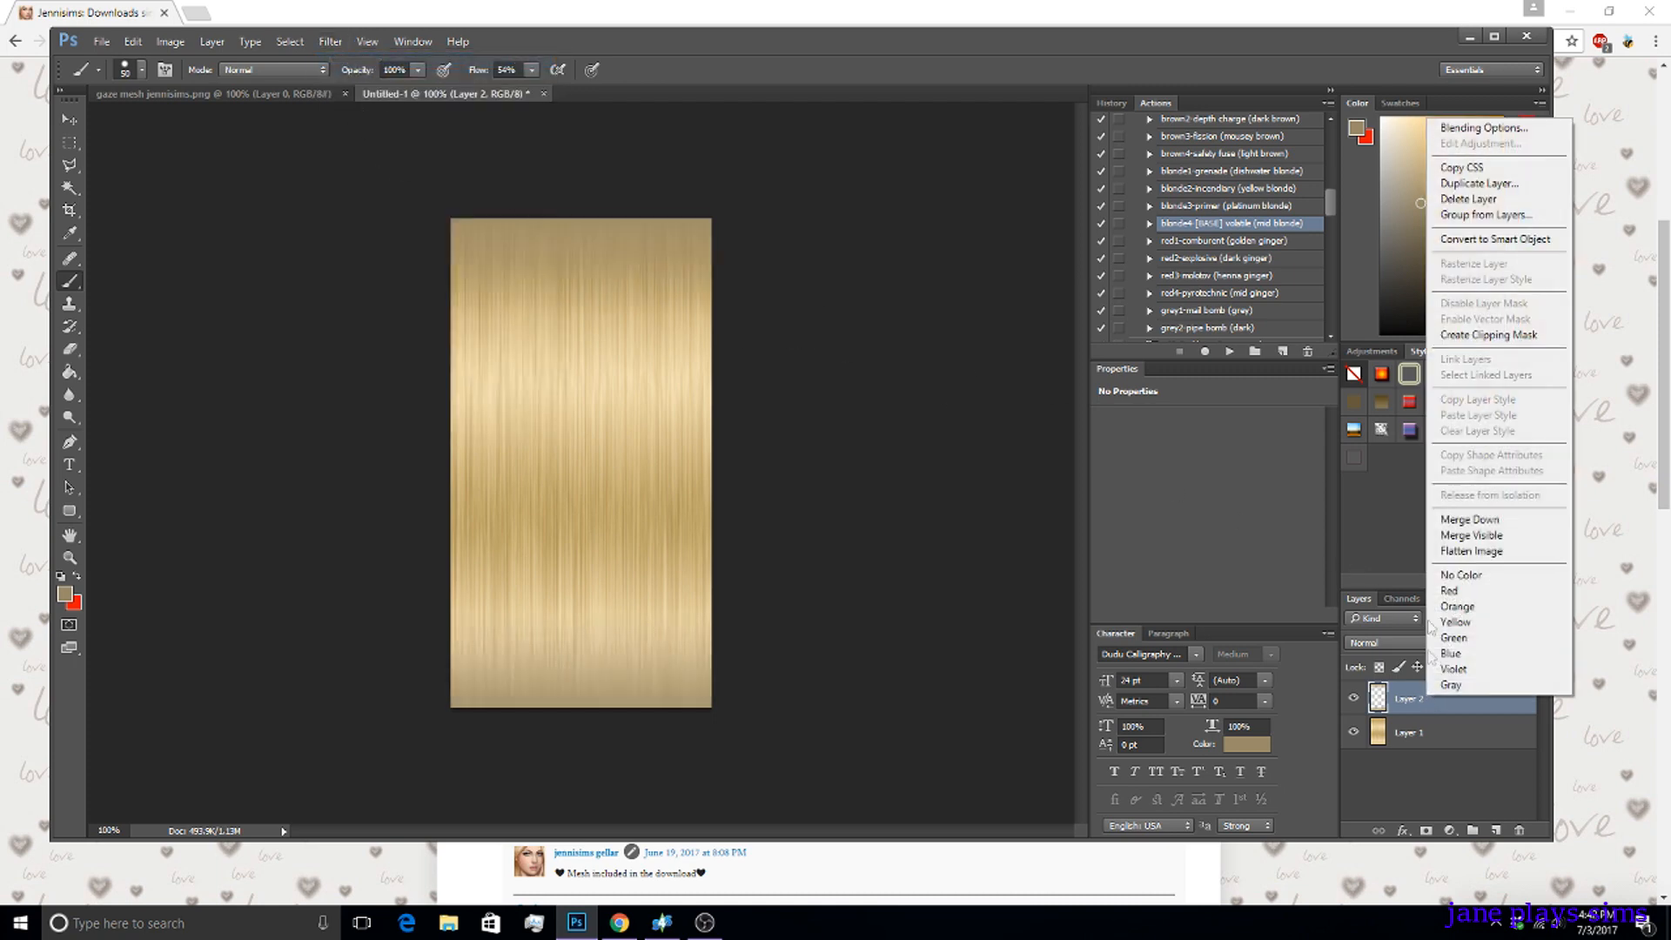
click(1483, 128)
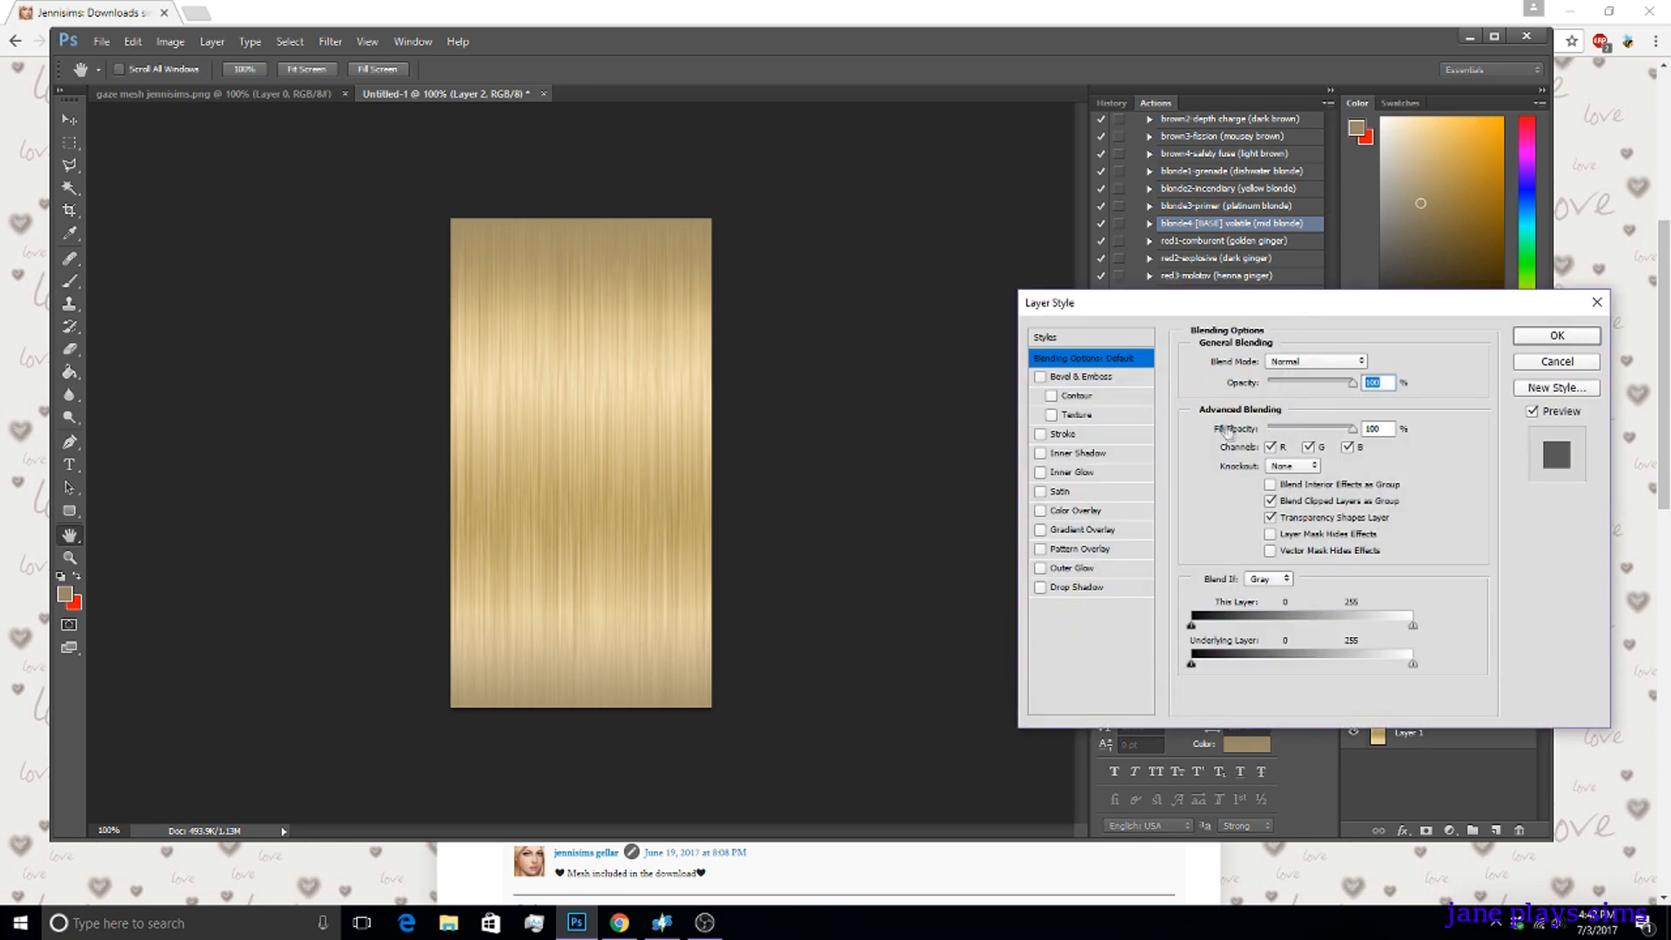
click(1531, 362)
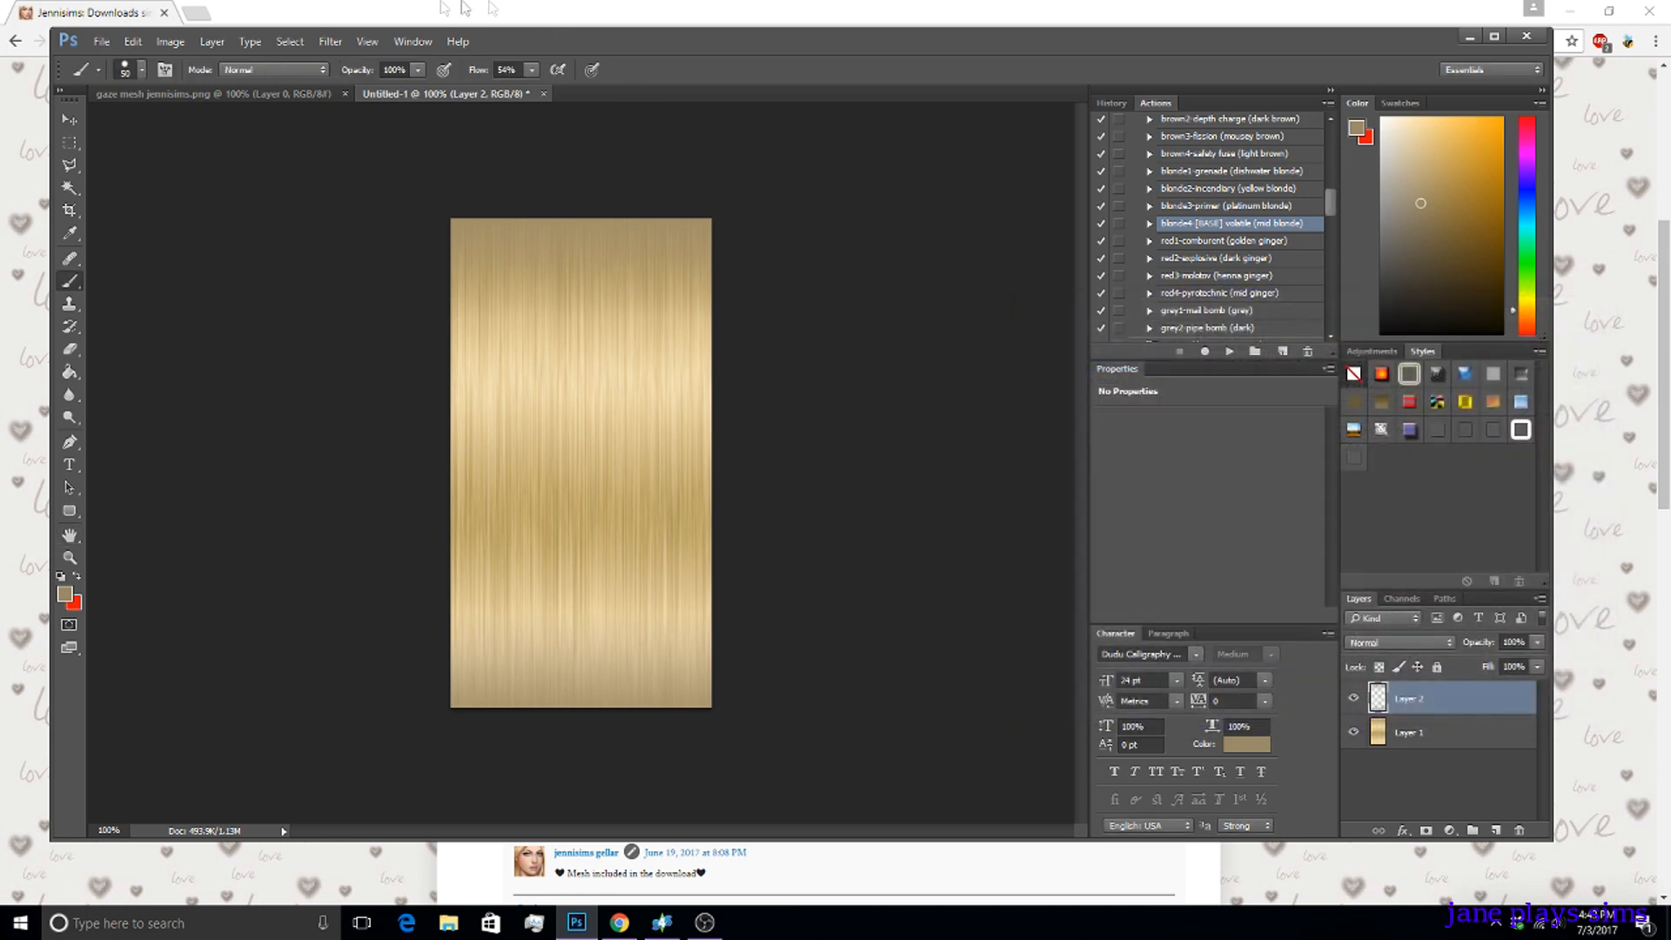
click(329, 41)
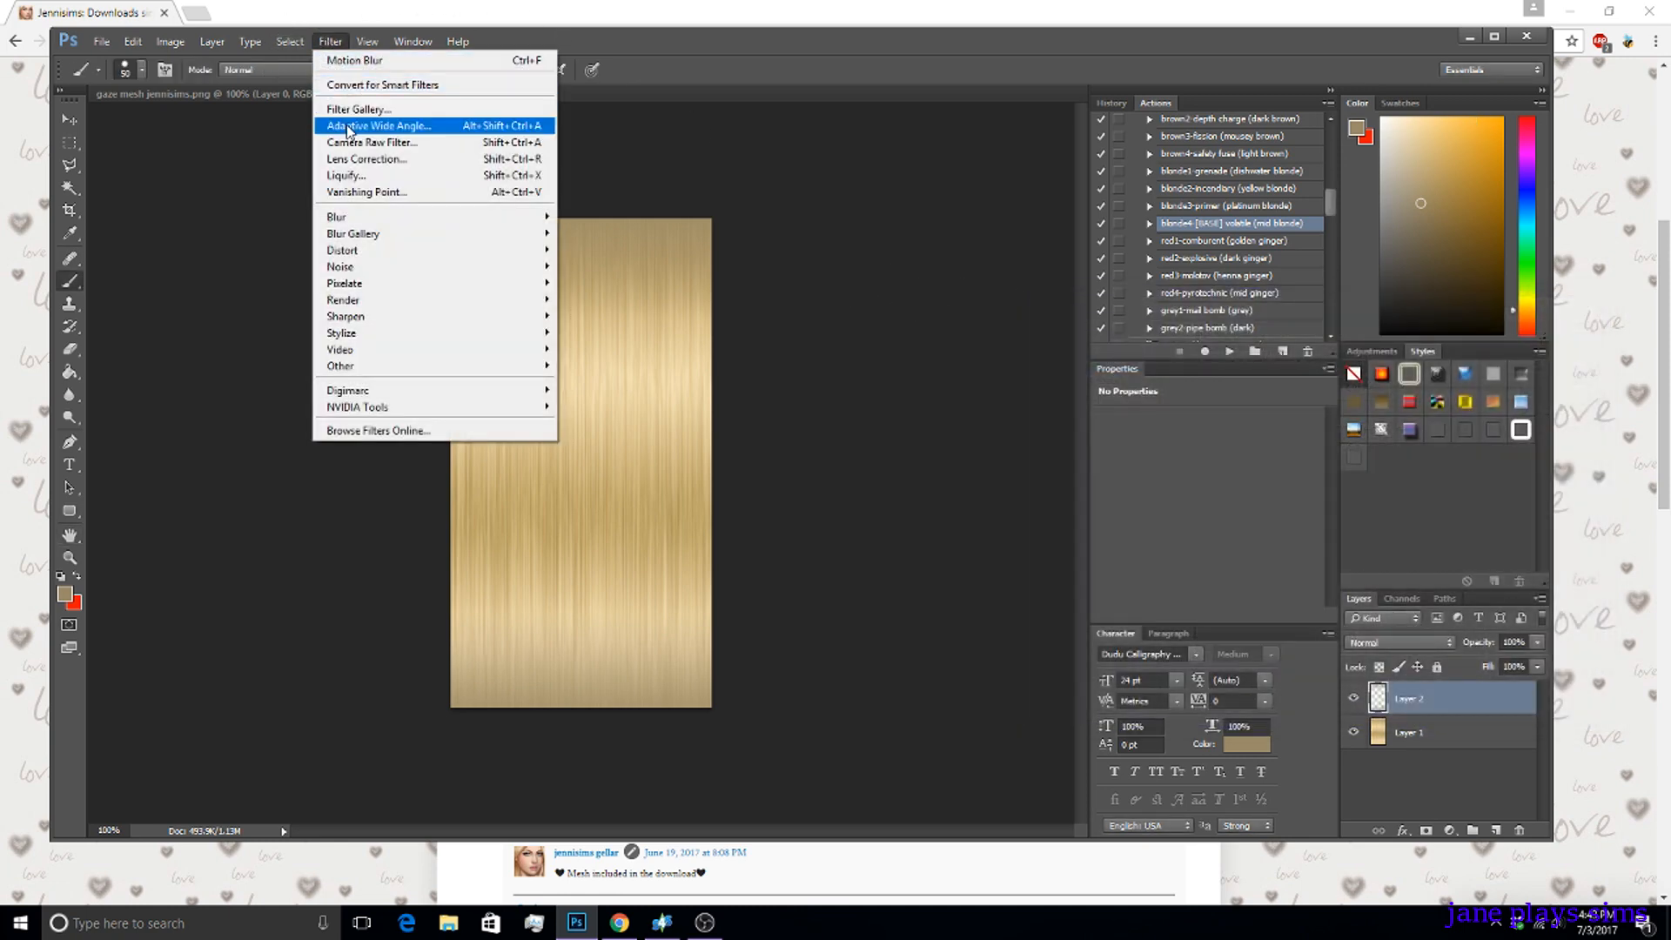
mouse_move(290, 41)
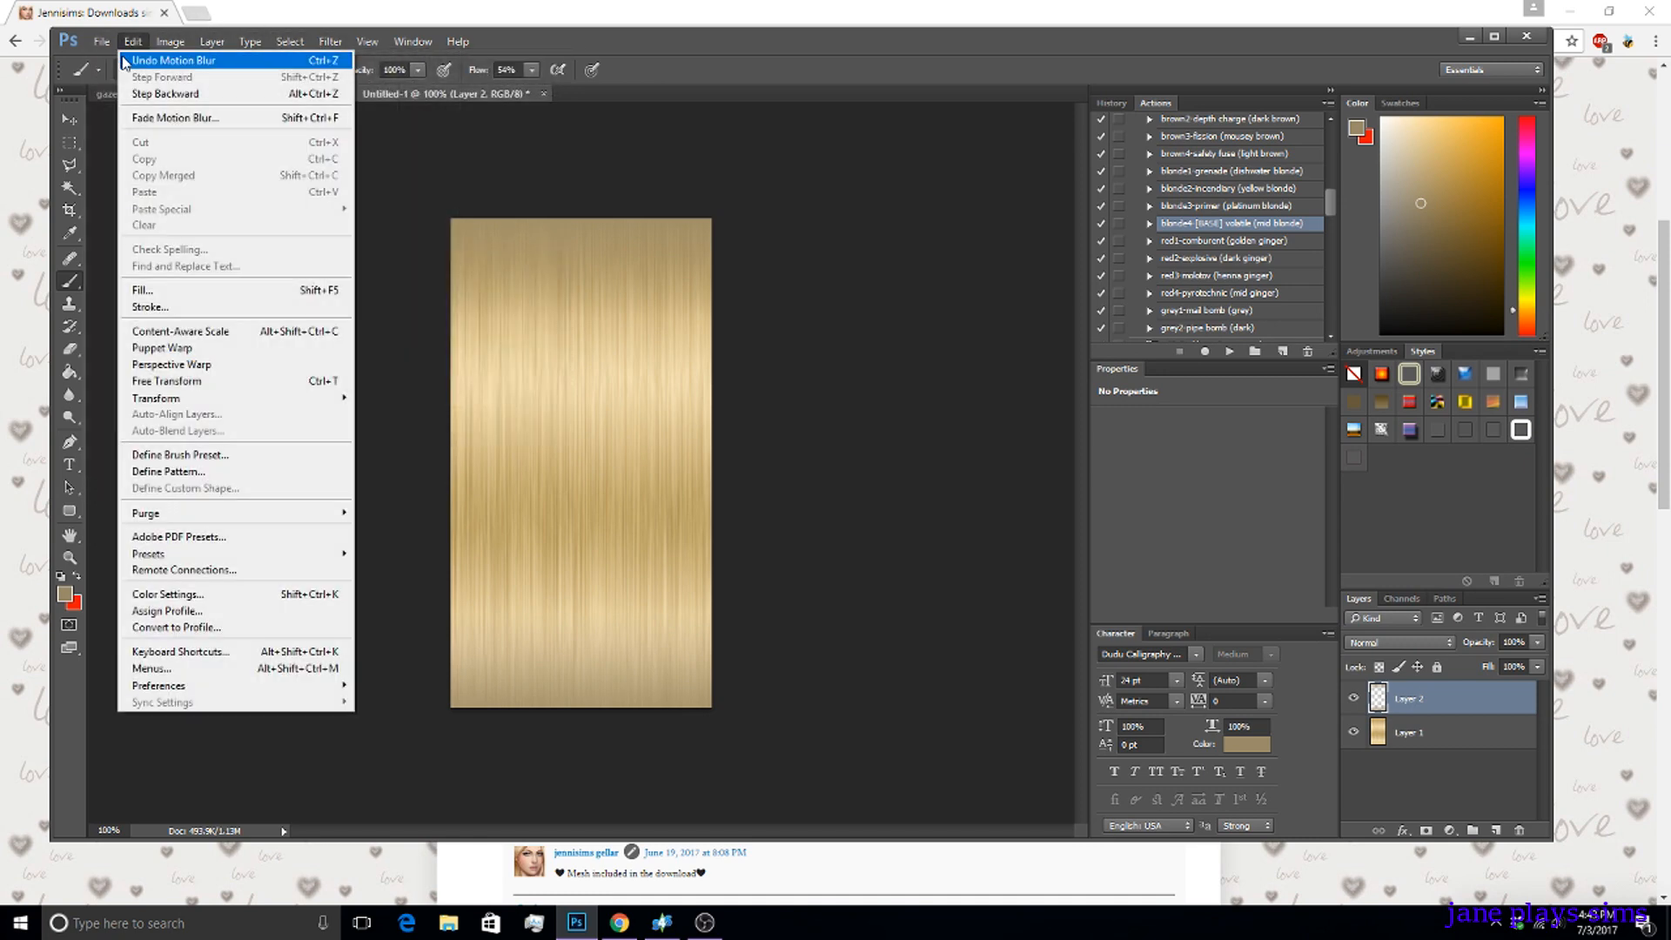
click(261, 61)
Try another Motion Blur at a 90° angle on the brown band layer, and undo the accidental removal of that layer.
click(336, 43)
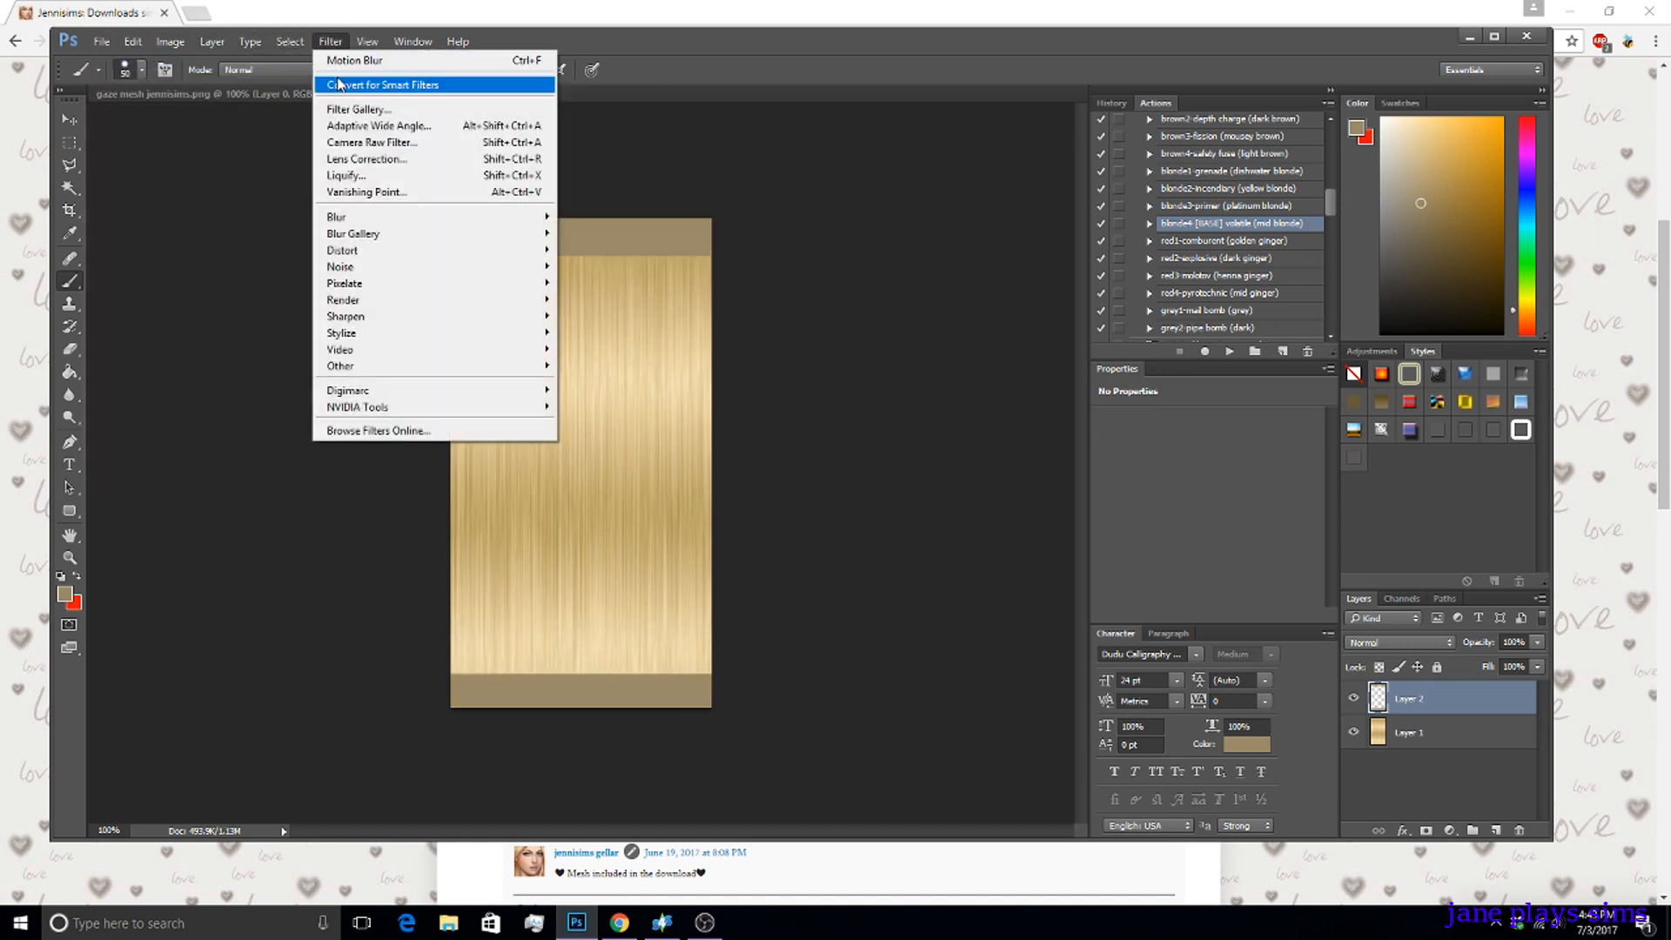
mouse_move(346, 217)
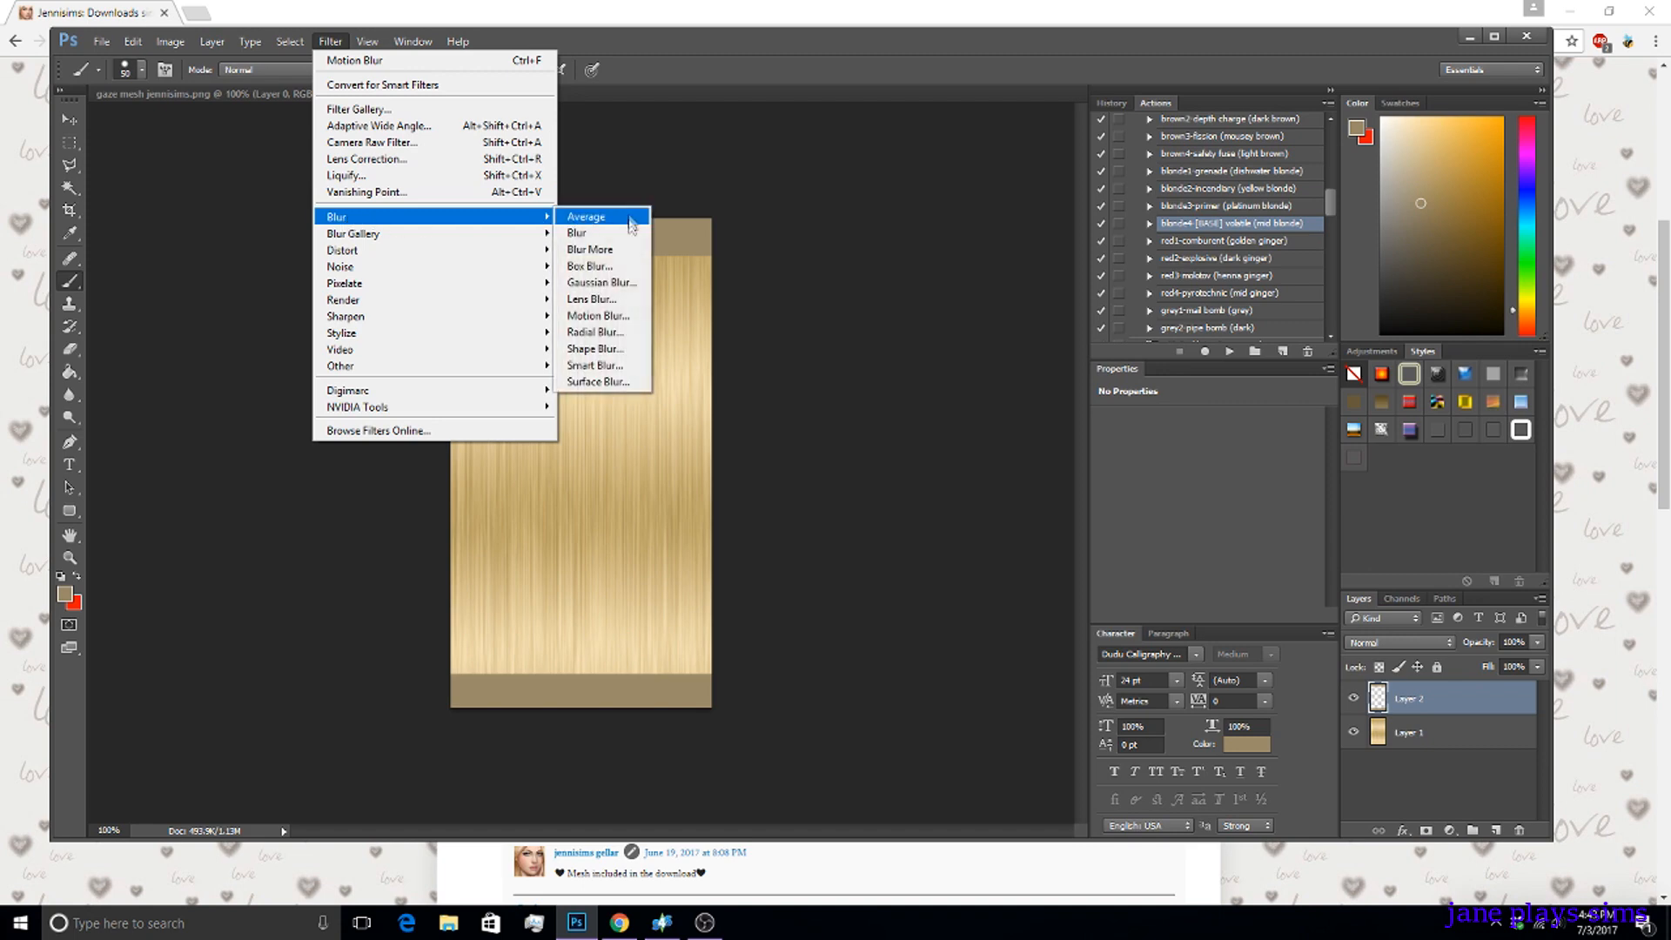
click(592, 315)
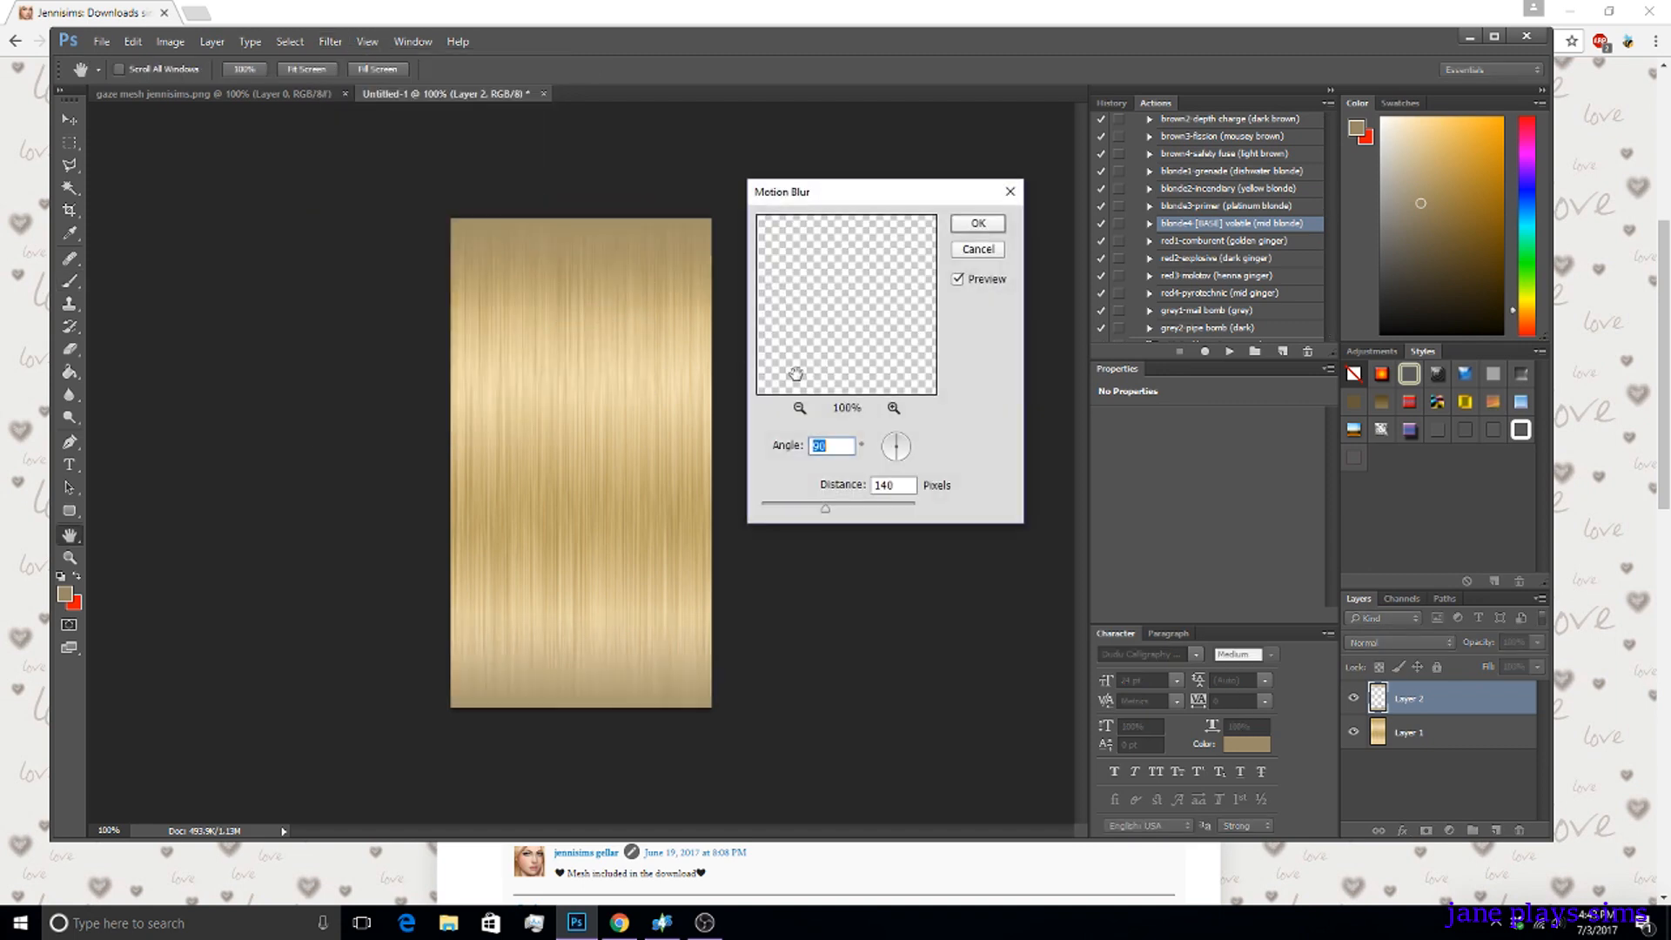
double_click(883, 482)
text(120)
key(Return)
key(b)
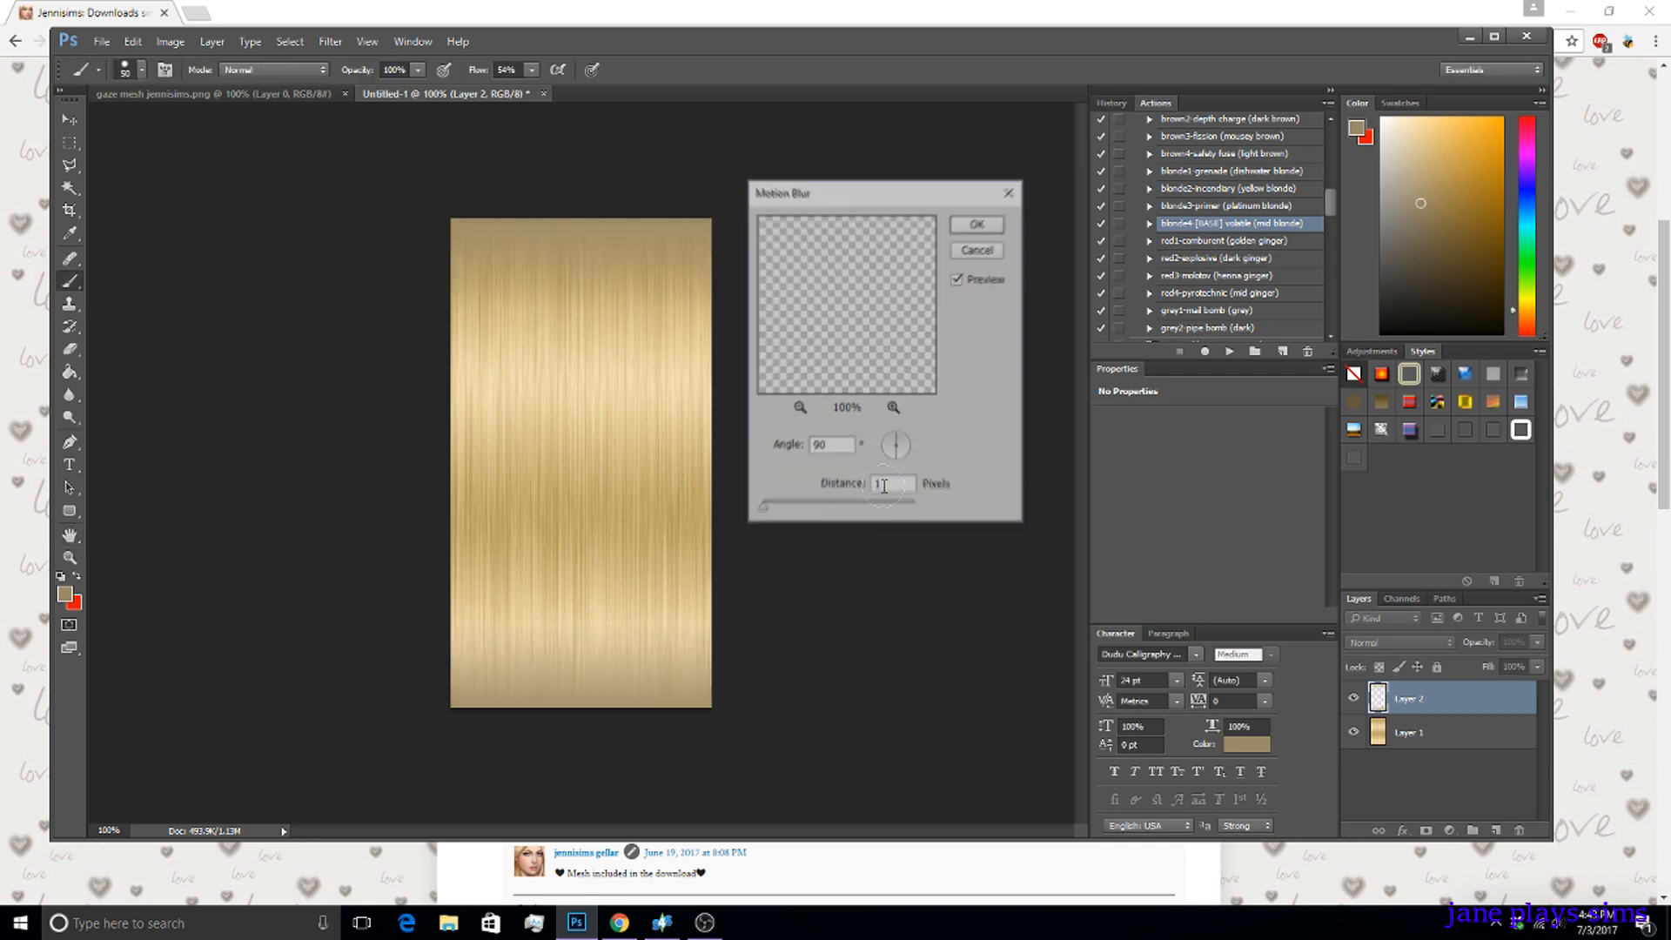
key(ctrl+e)
click(124, 42)
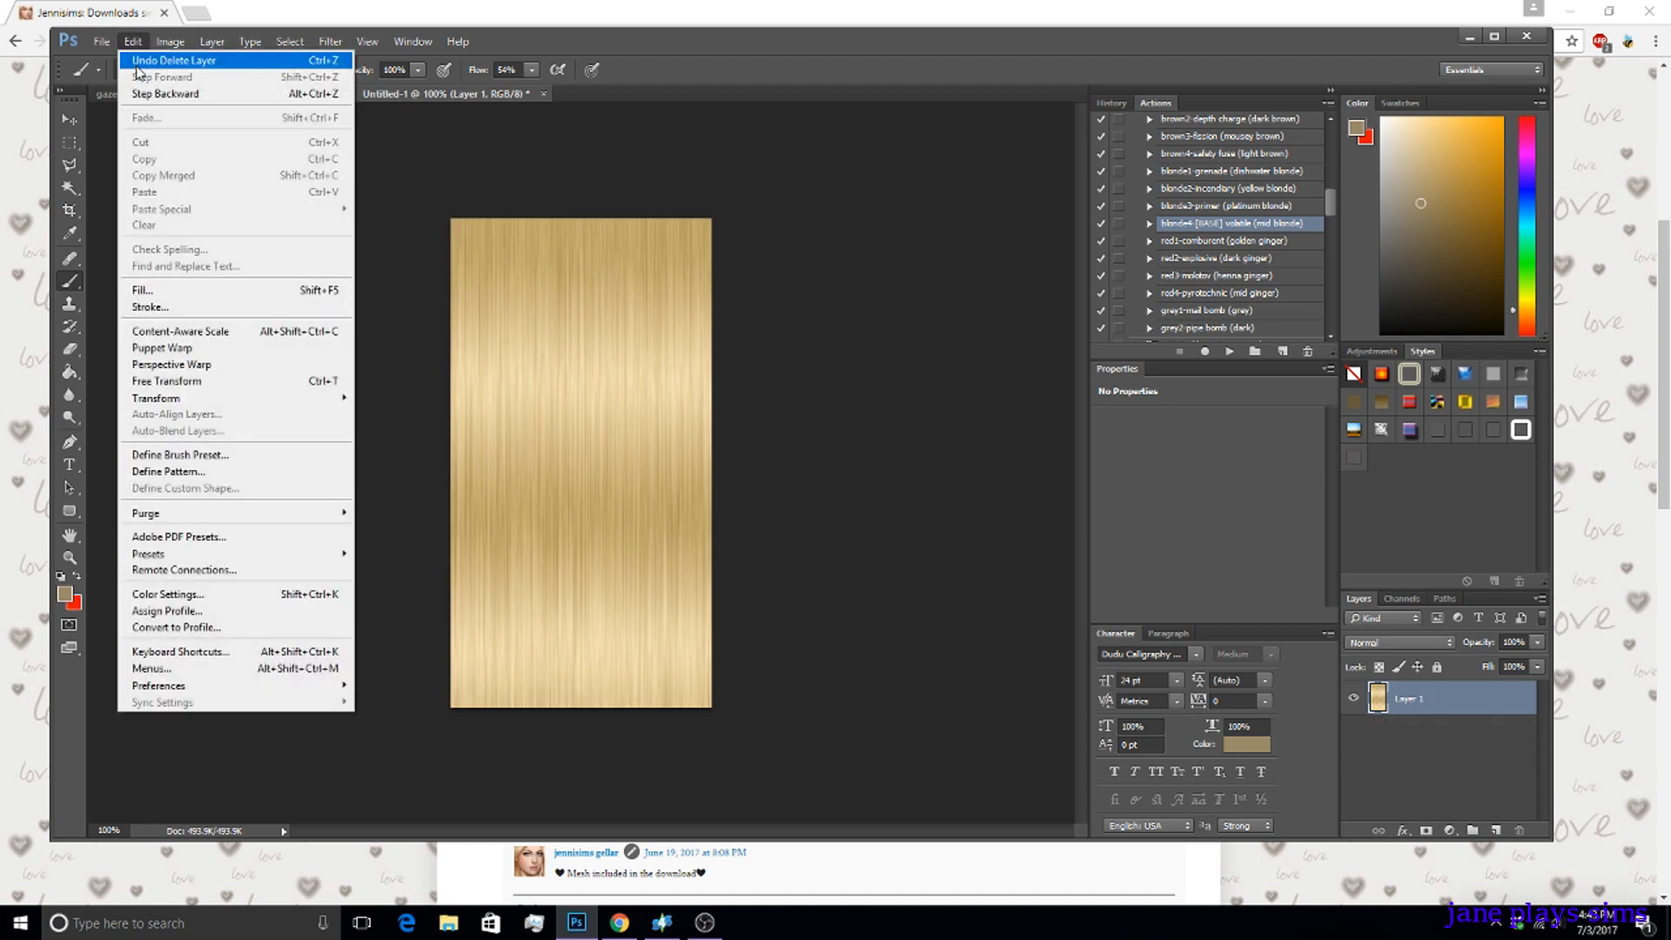
click(148, 65)
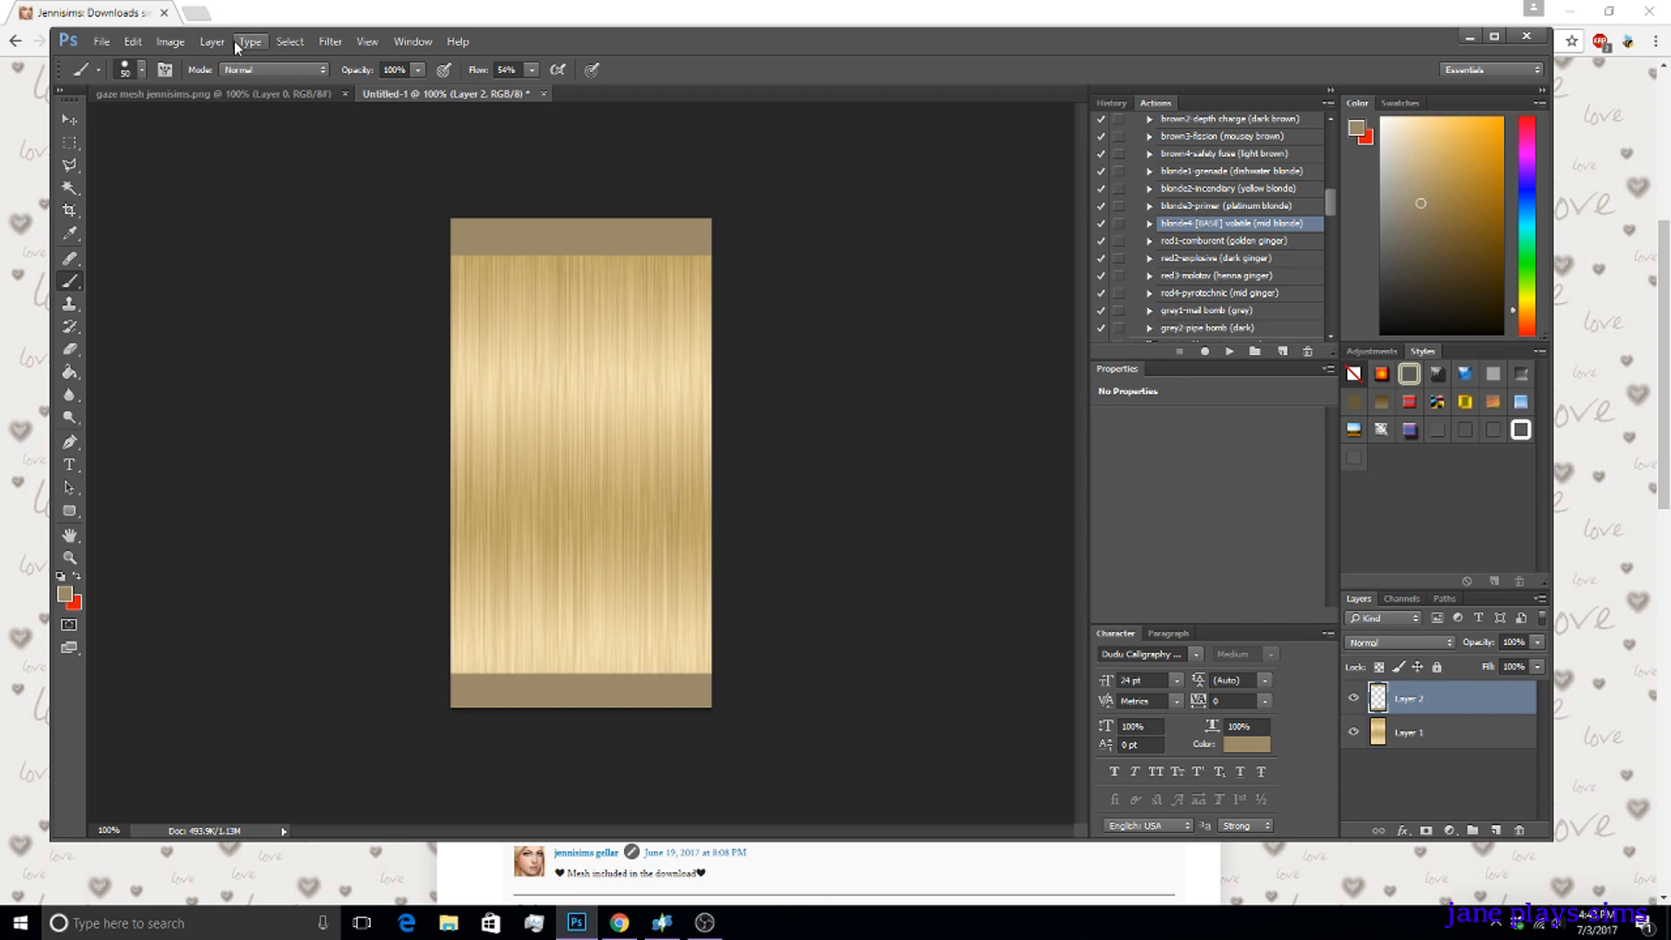
Apply a Motion Blur to the brown band layer with an angle of 90° and a distance of 110 pixels.
click(330, 40)
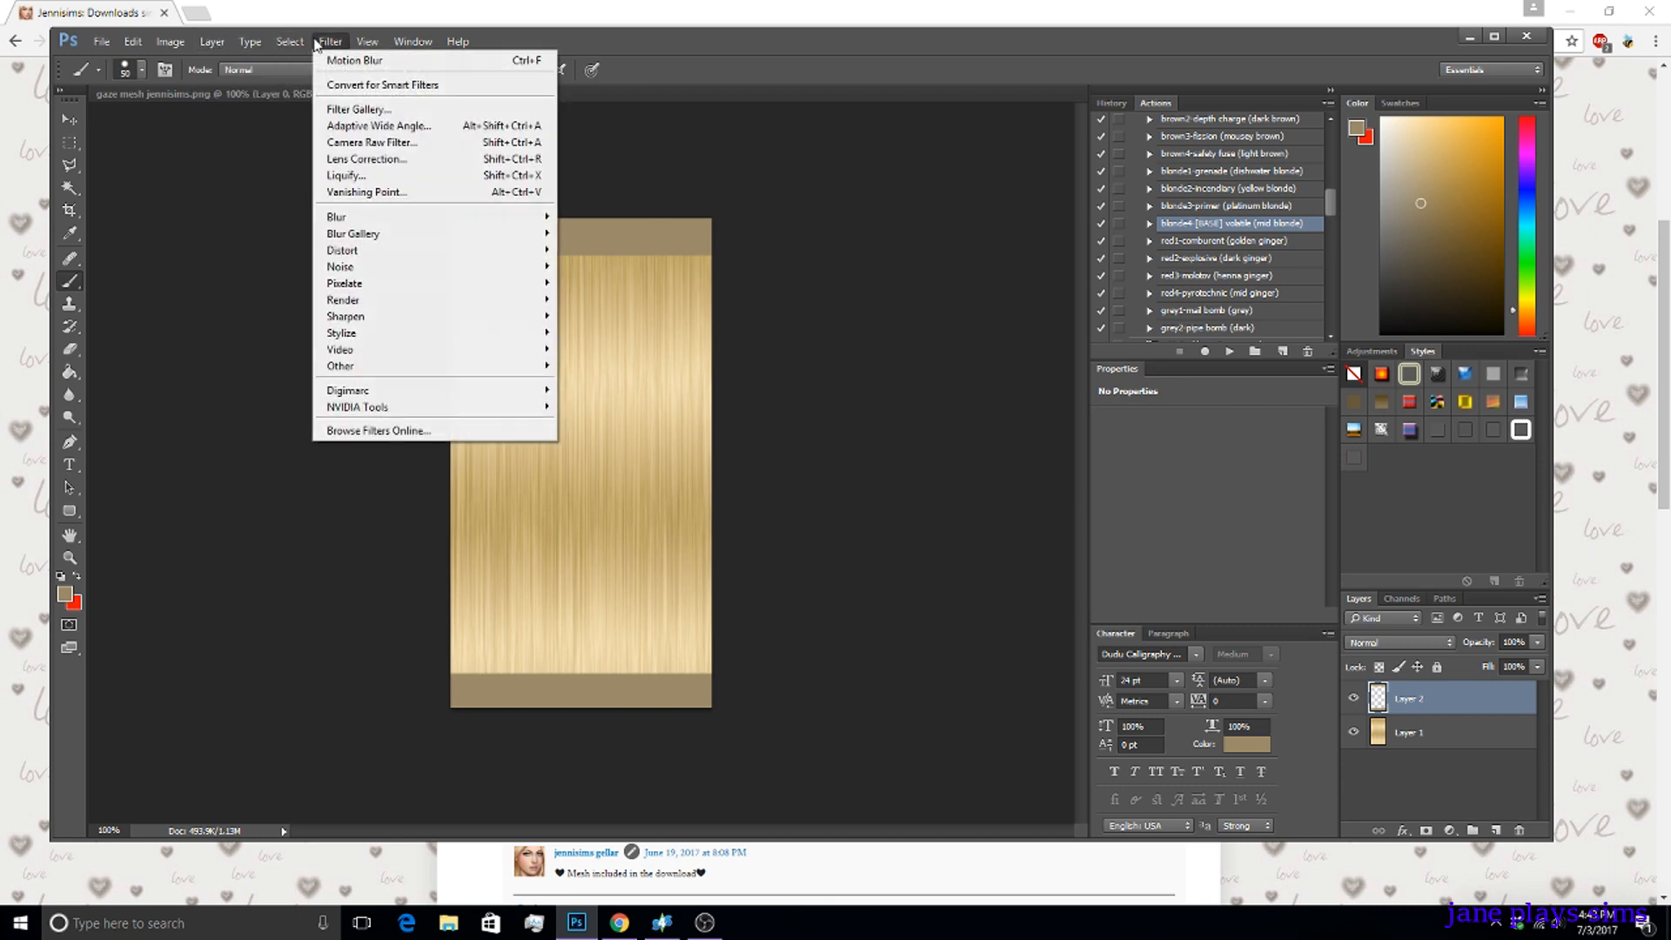
mouse_move(397, 218)
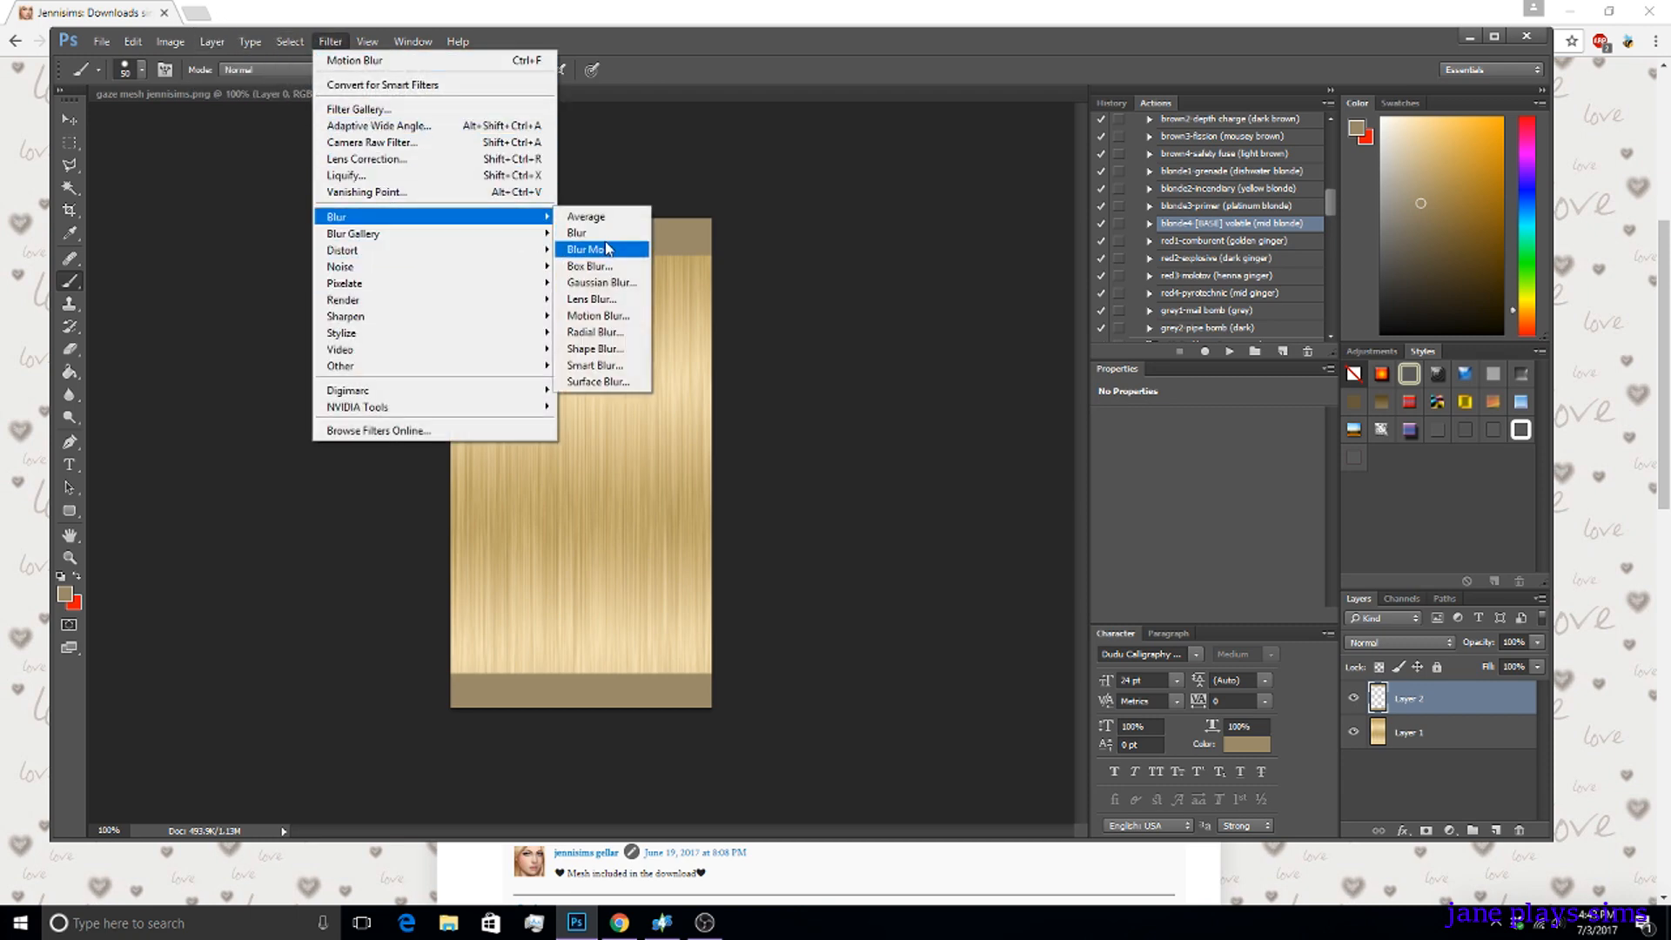
click(591, 317)
click(902, 485)
text(120)
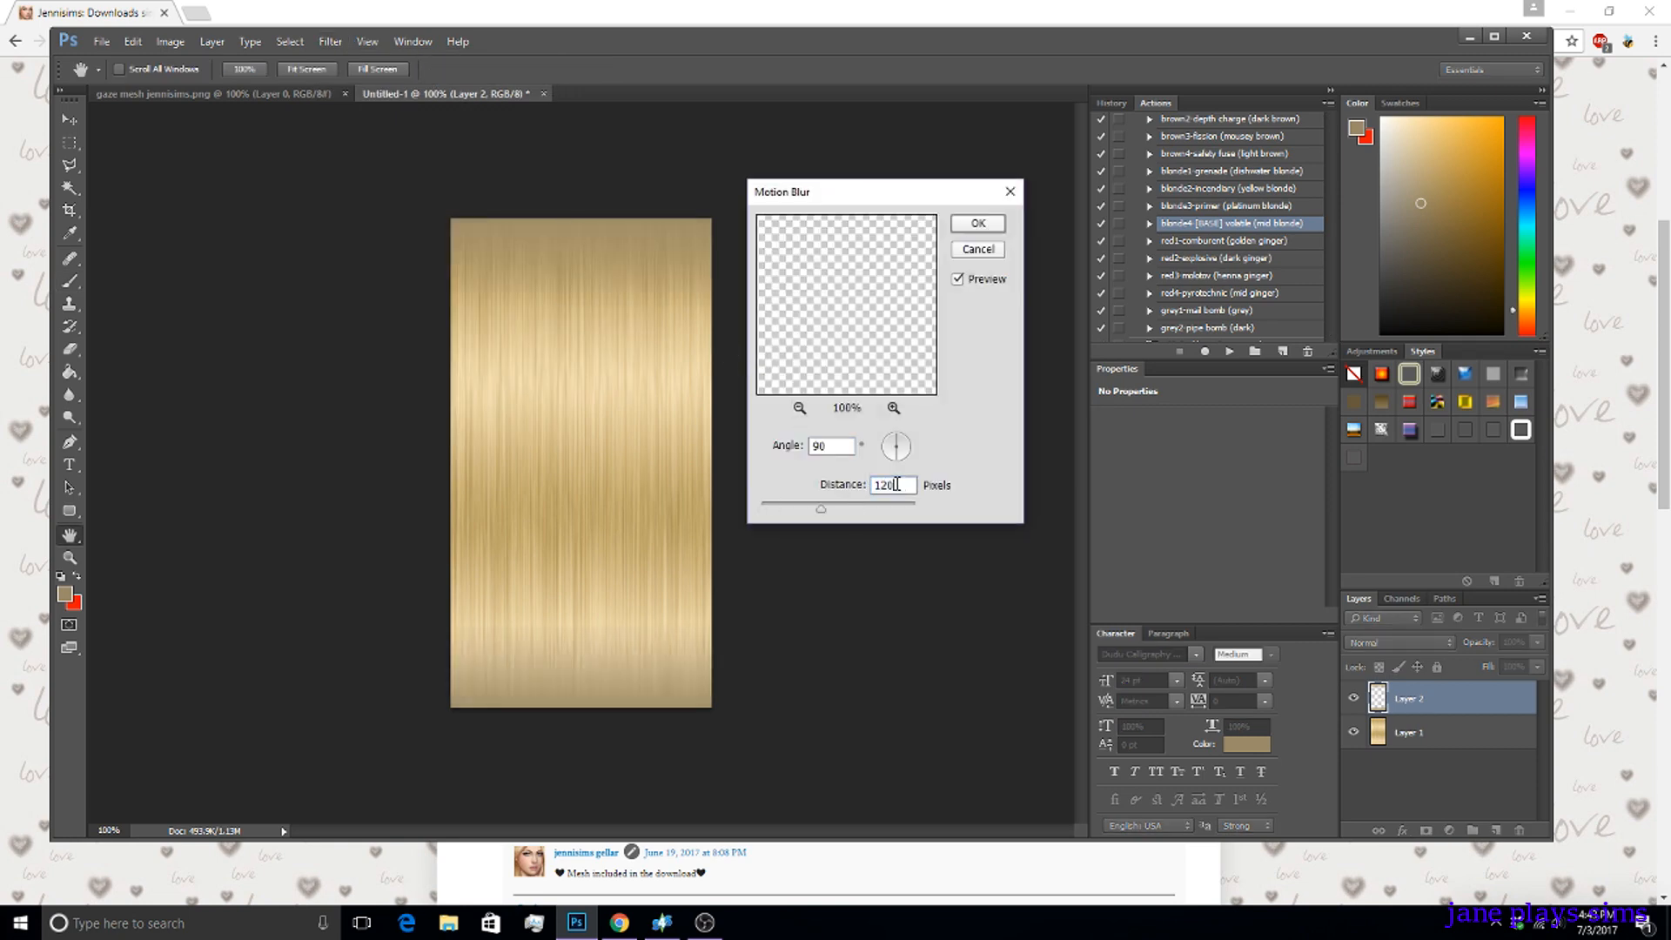
double_click(900, 486)
text(1)
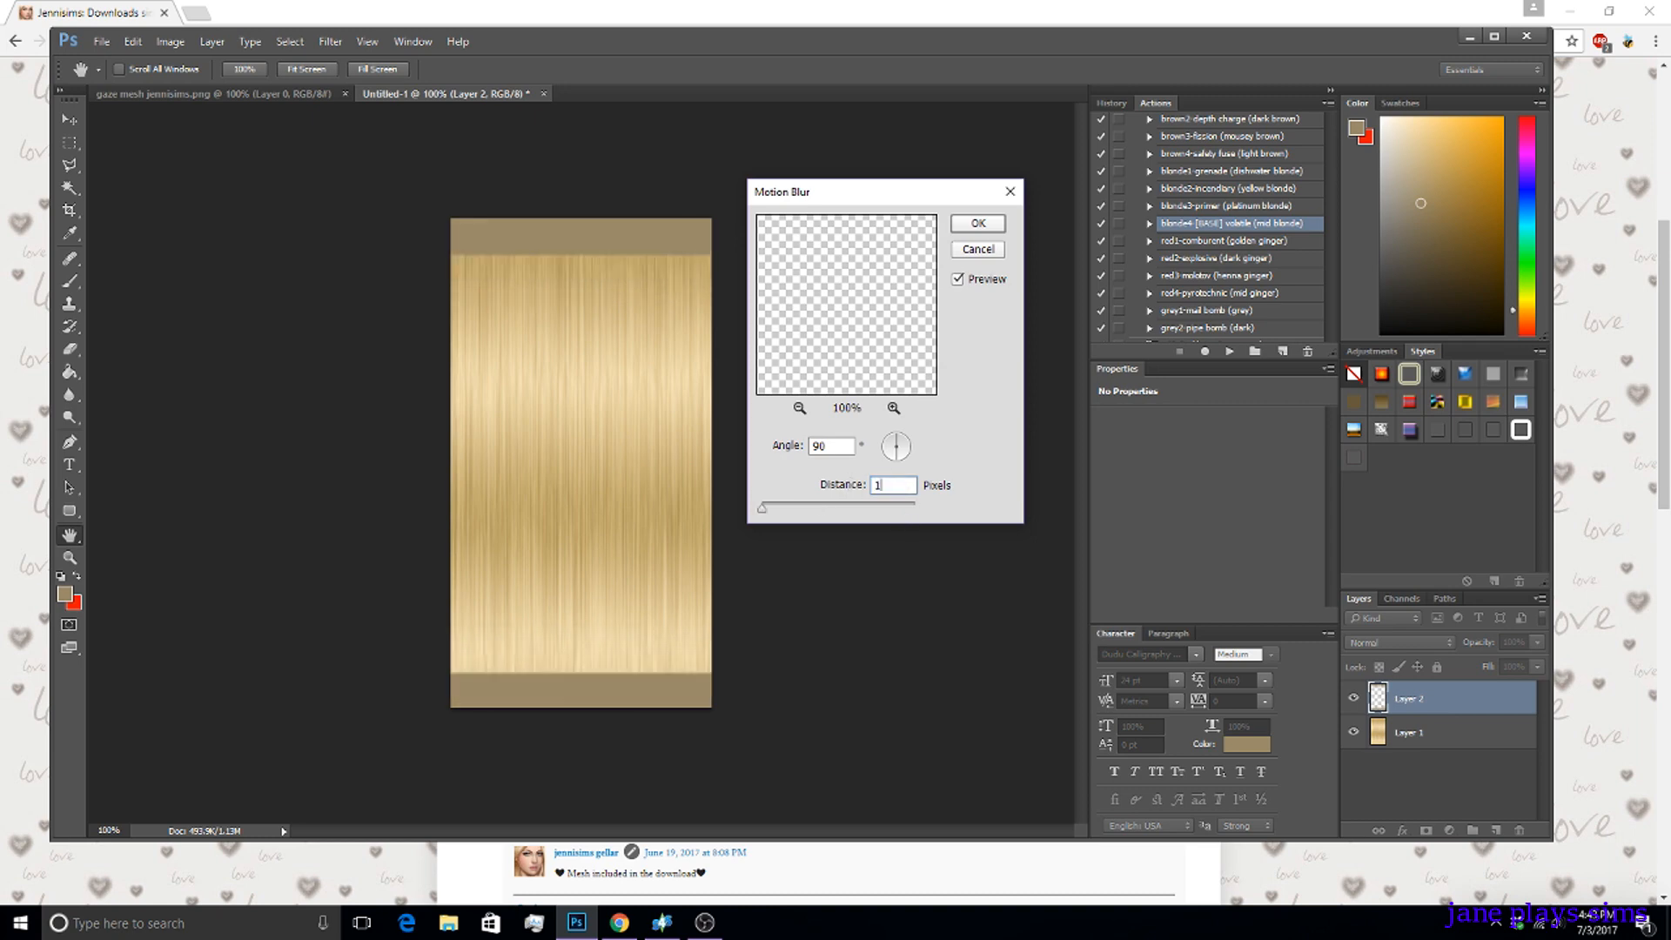
text(10)
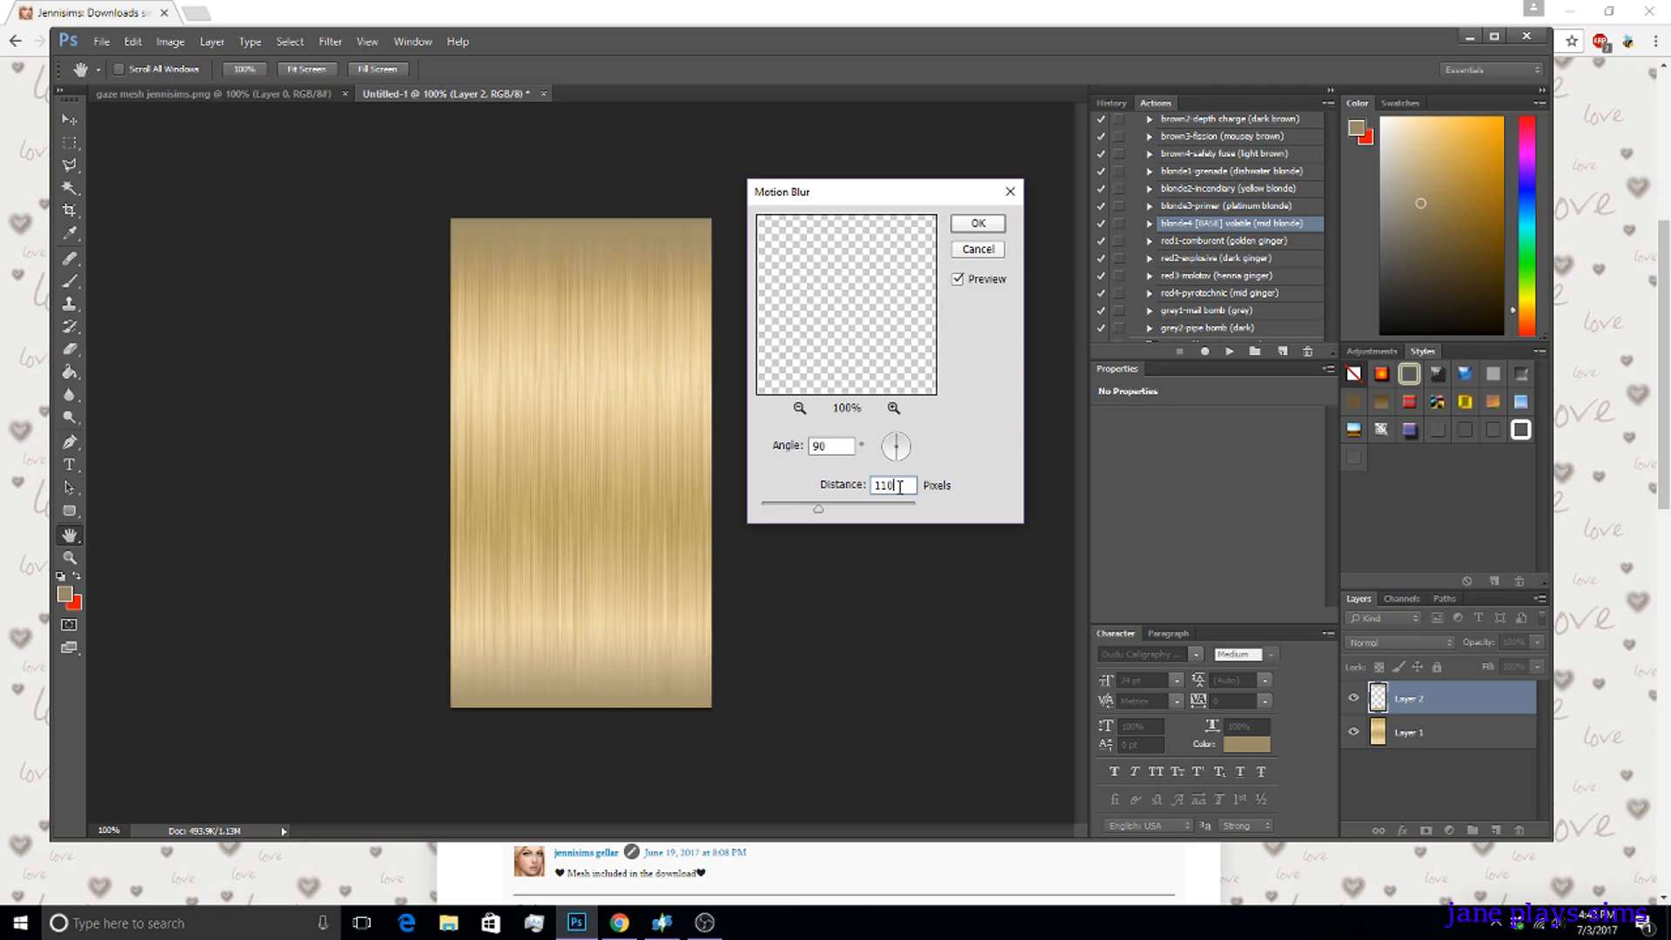
click(977, 224)
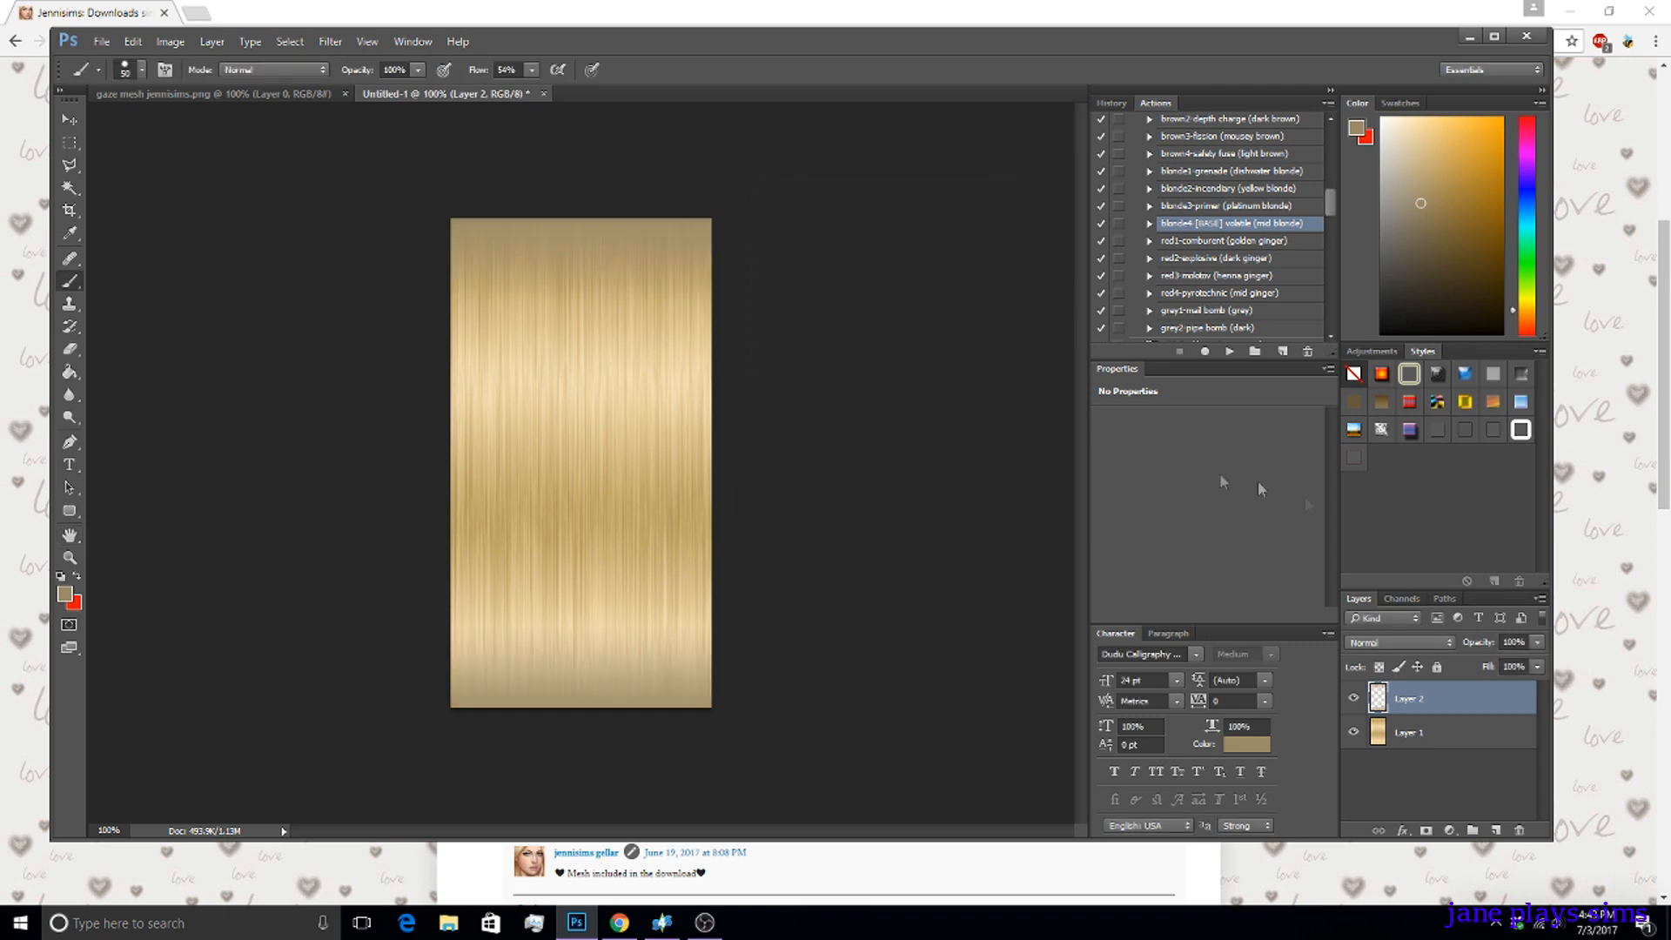
Try the Soft Light blend mode on the blurred band layer and return it to Normal.
click(1402, 641)
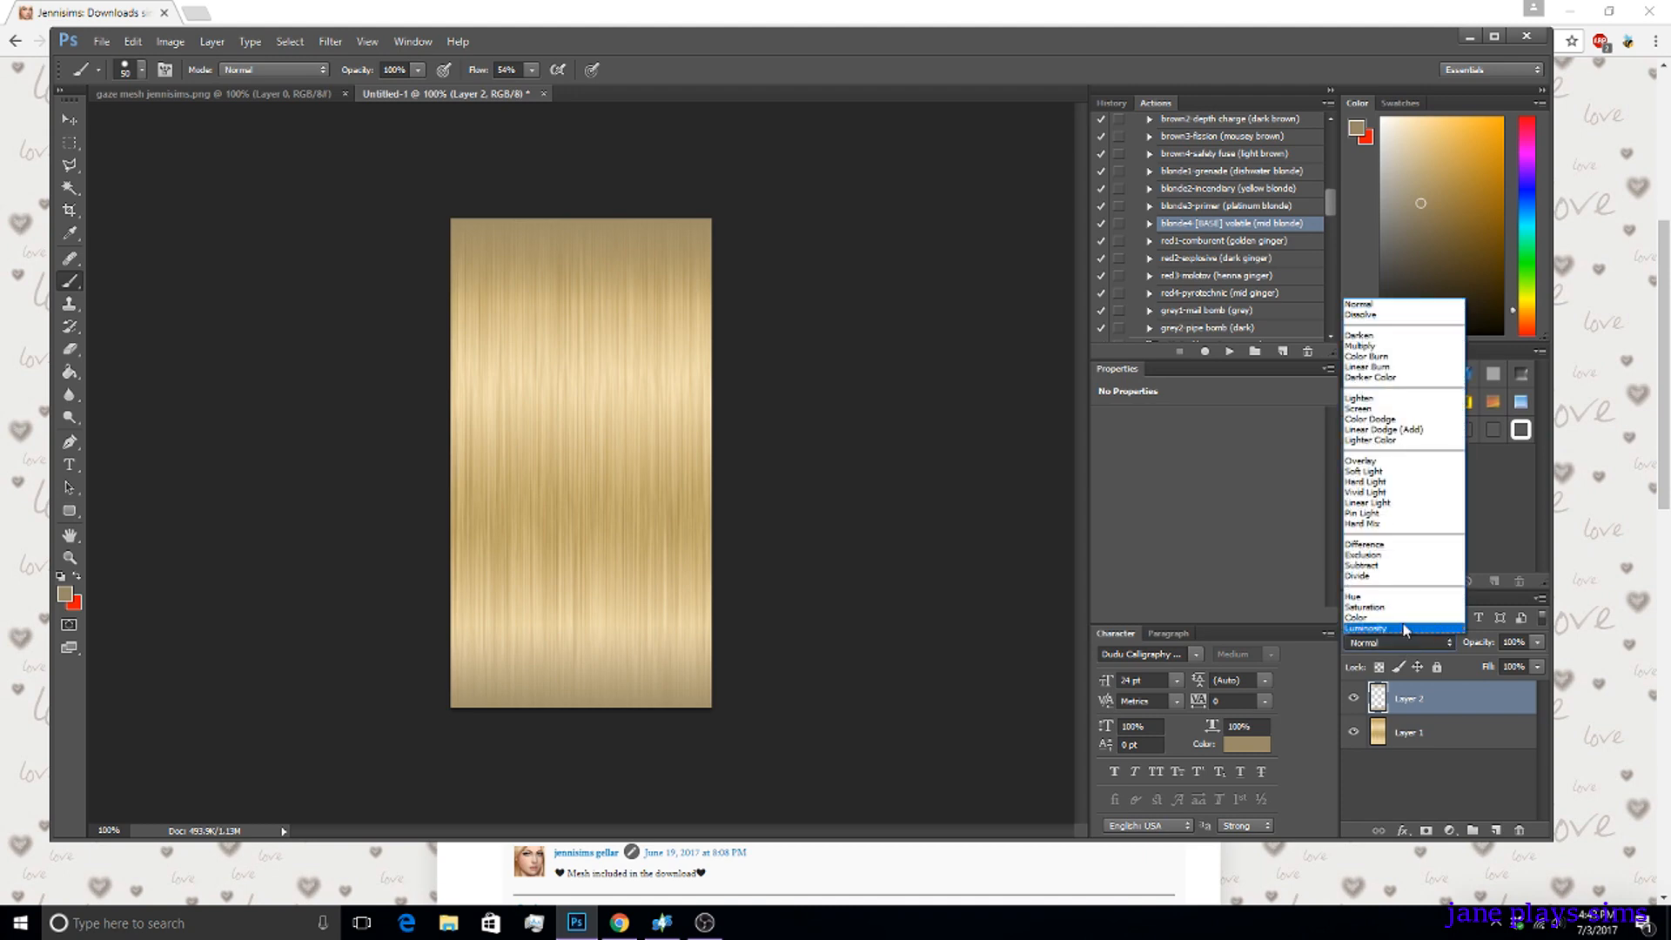
click(1348, 472)
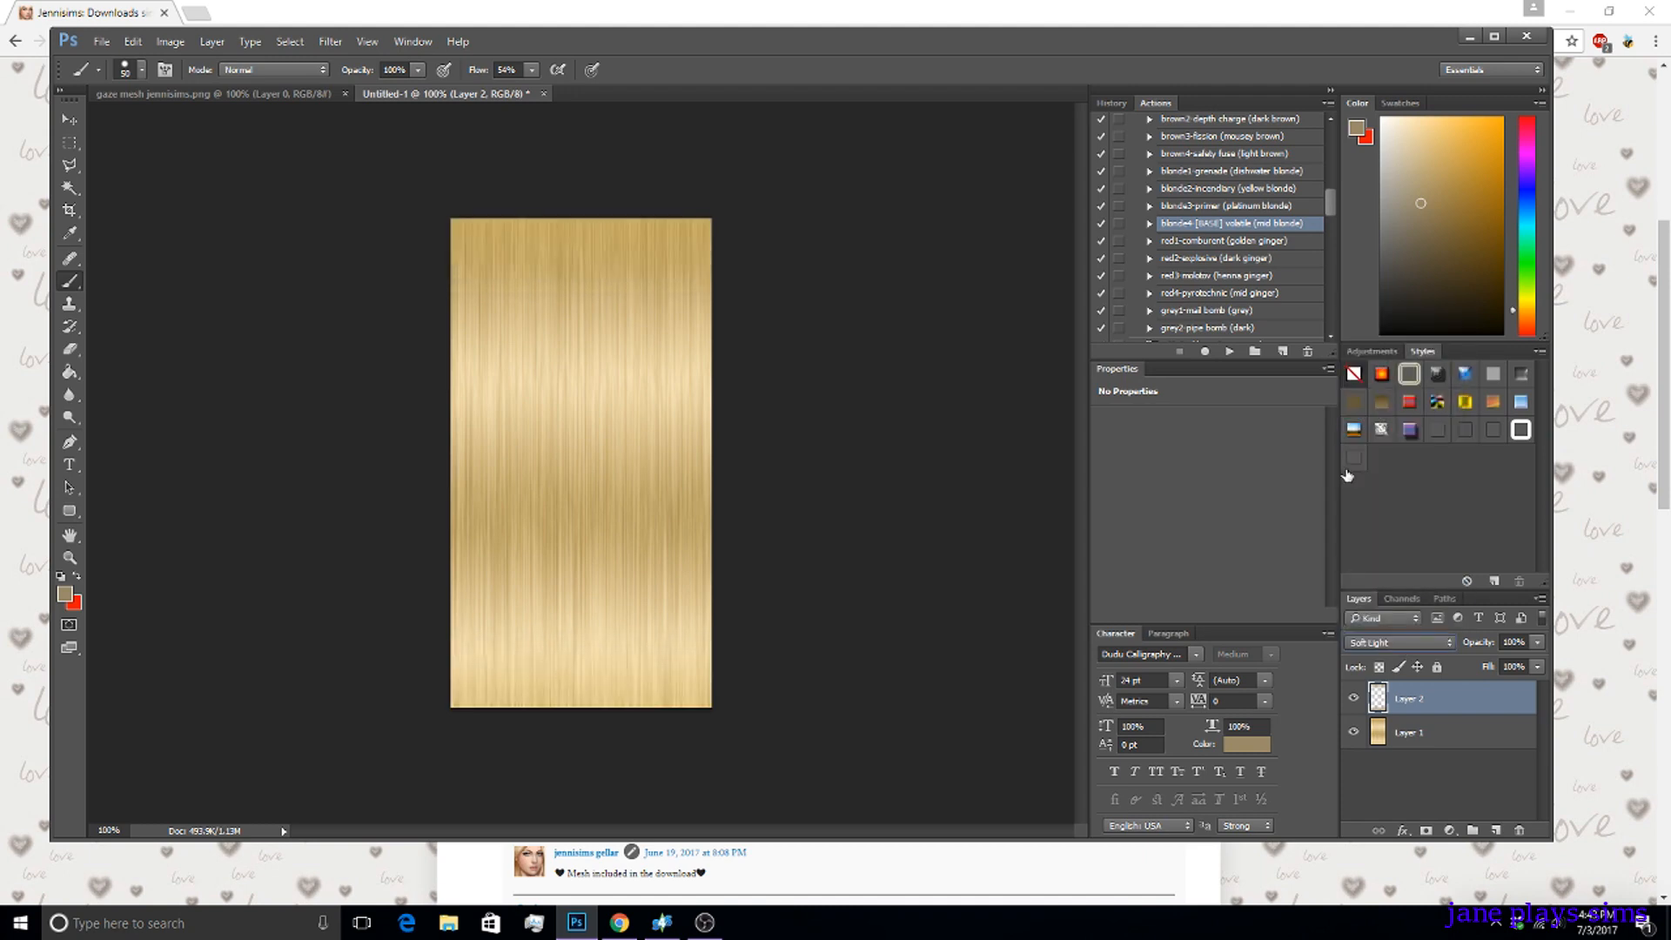
click(1407, 639)
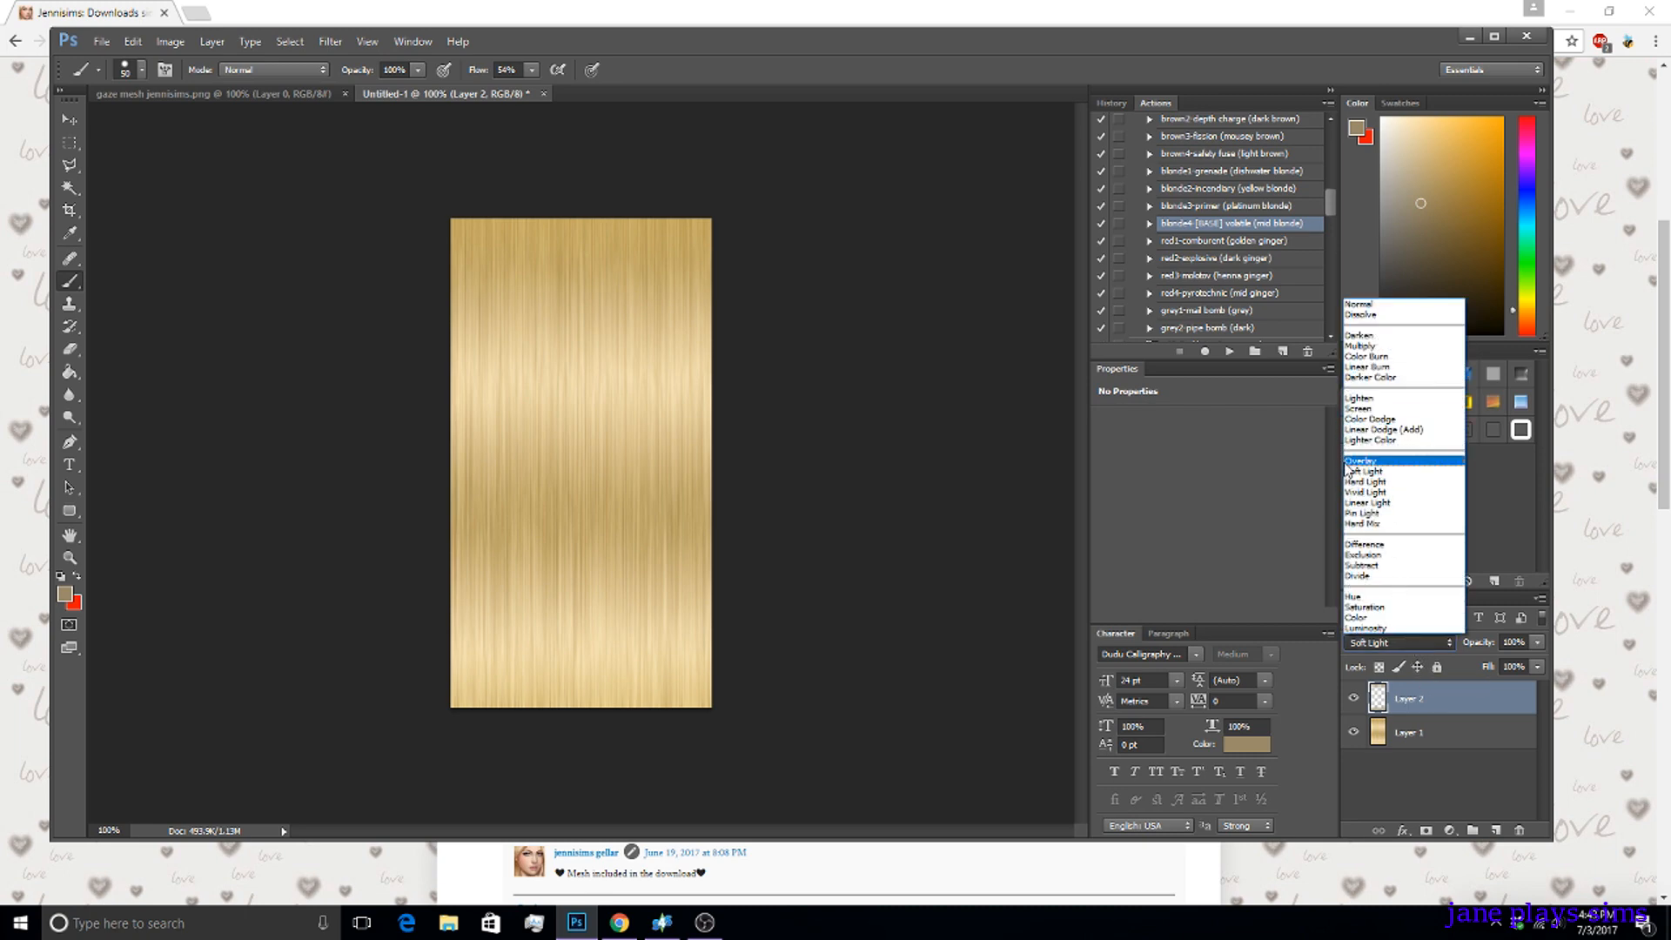
click(1359, 304)
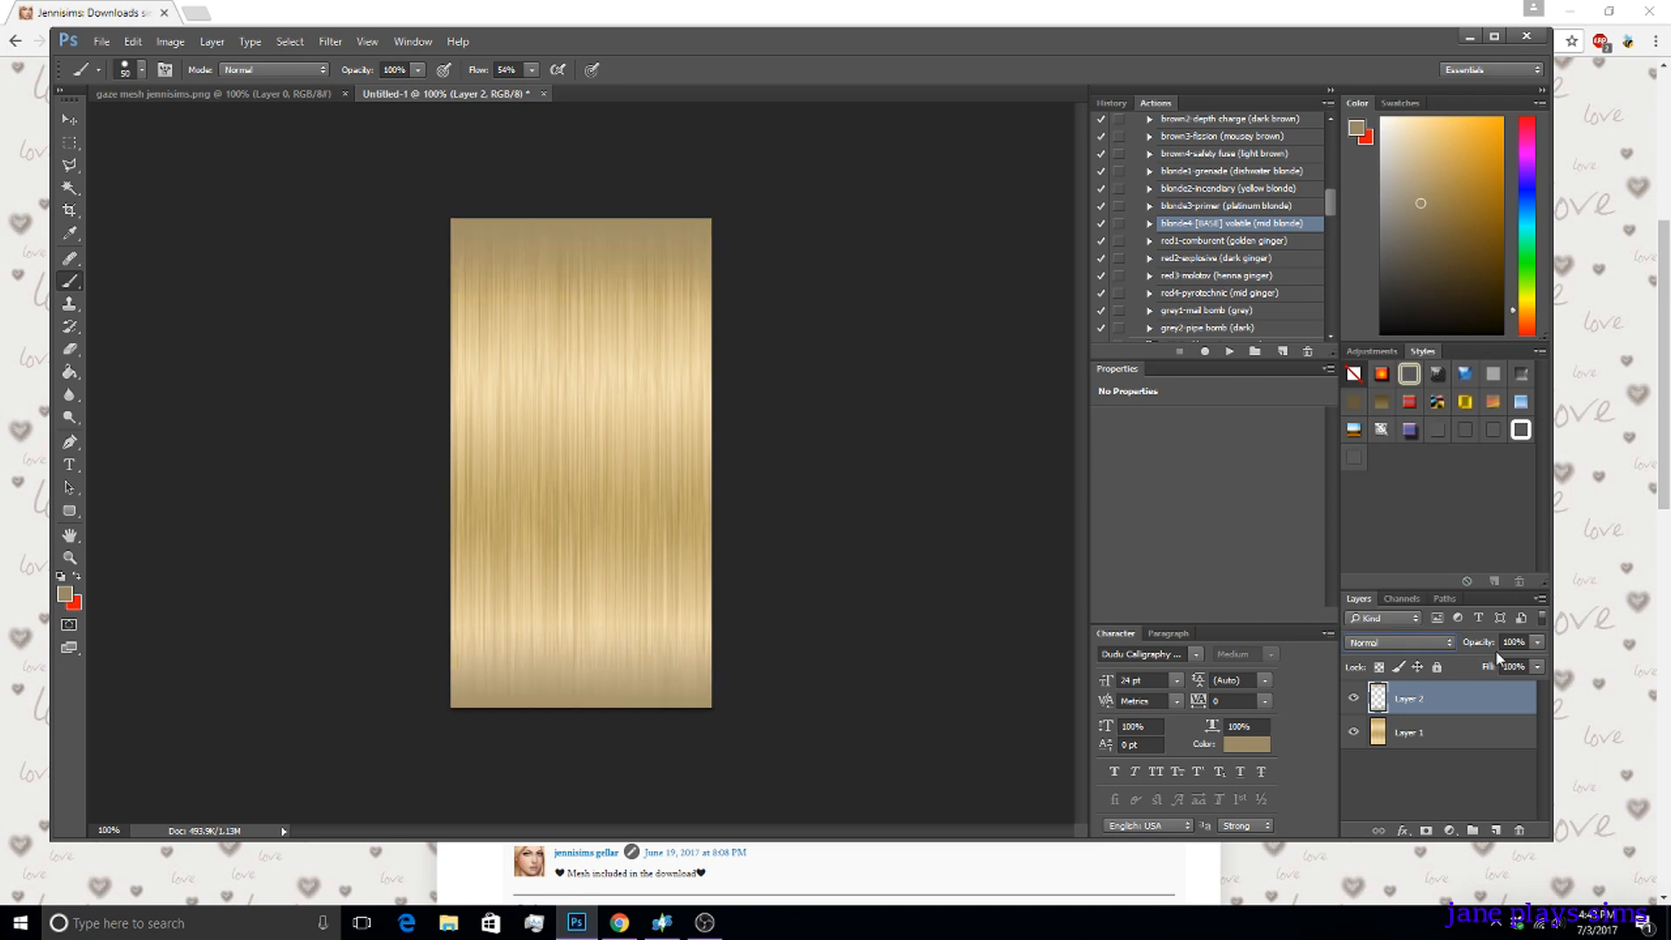
Set the blurred band layer's opacity to 50%.
drag(1538, 644, 1509, 666)
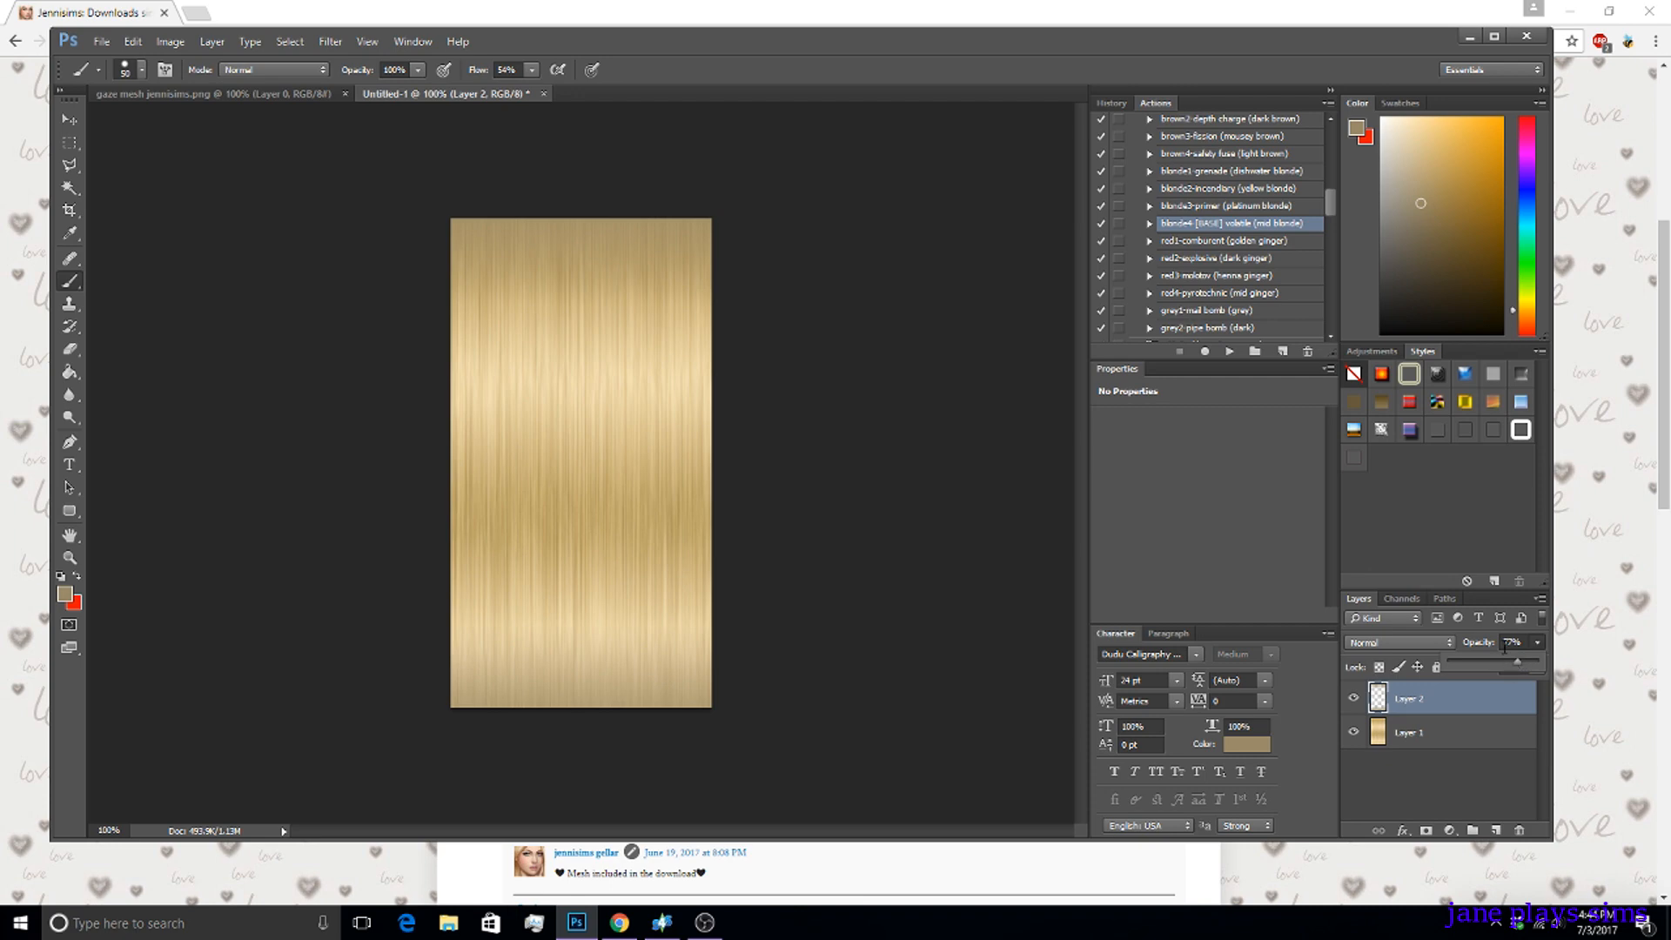
drag(1515, 666, 1514, 662)
click(1513, 642)
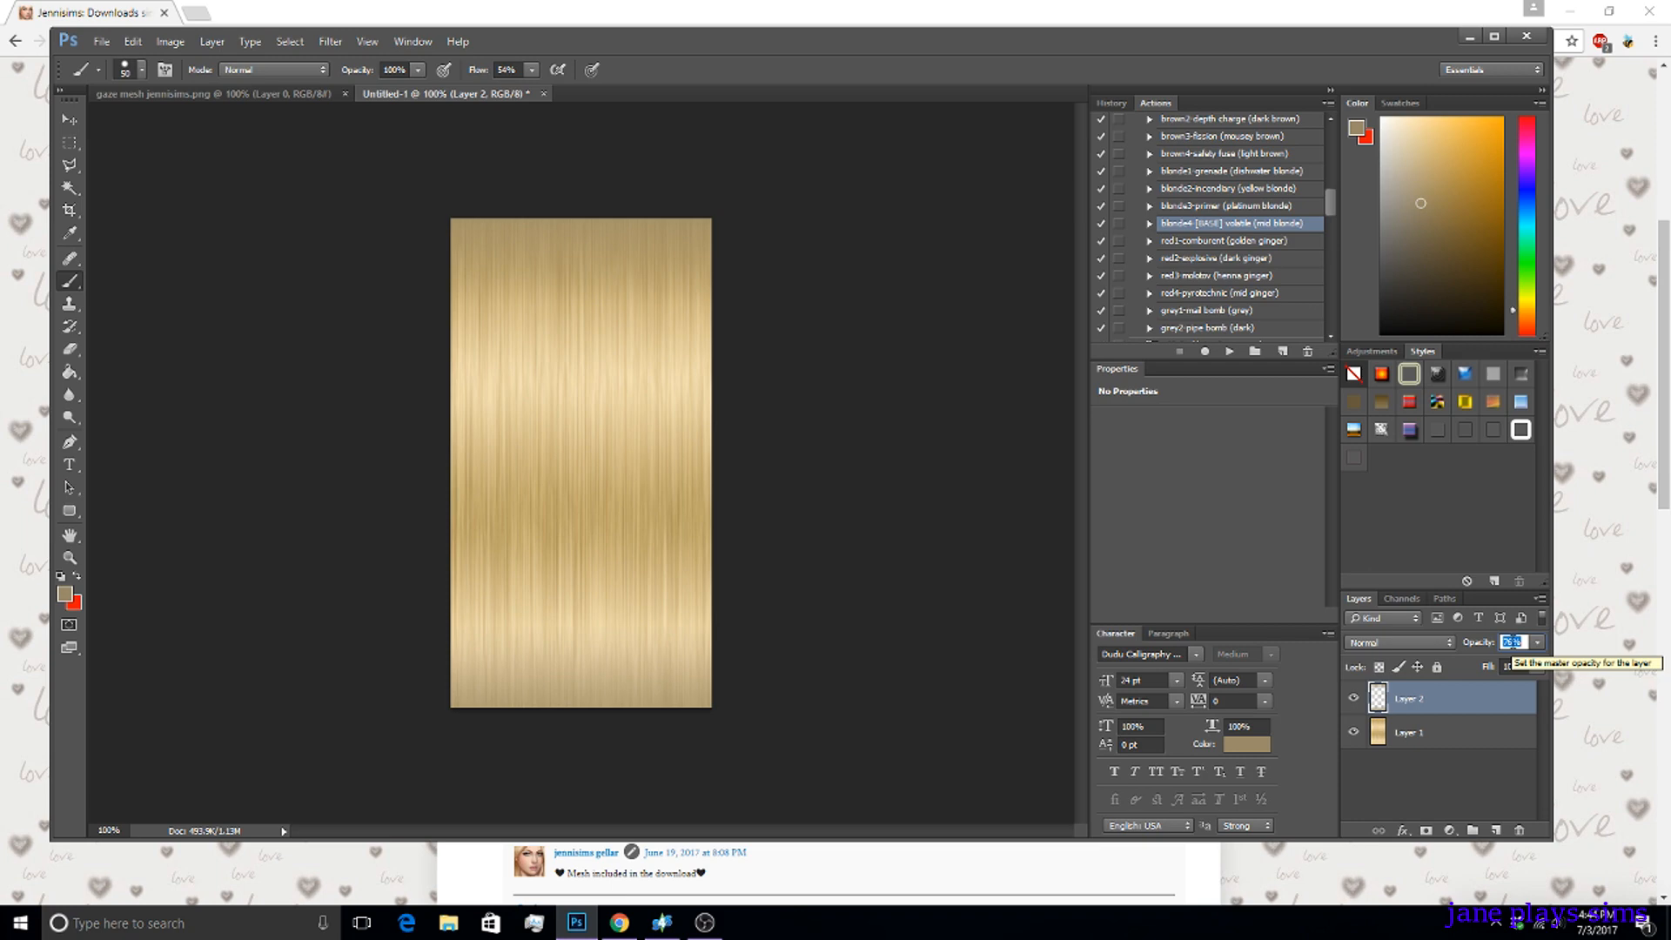
text(50)
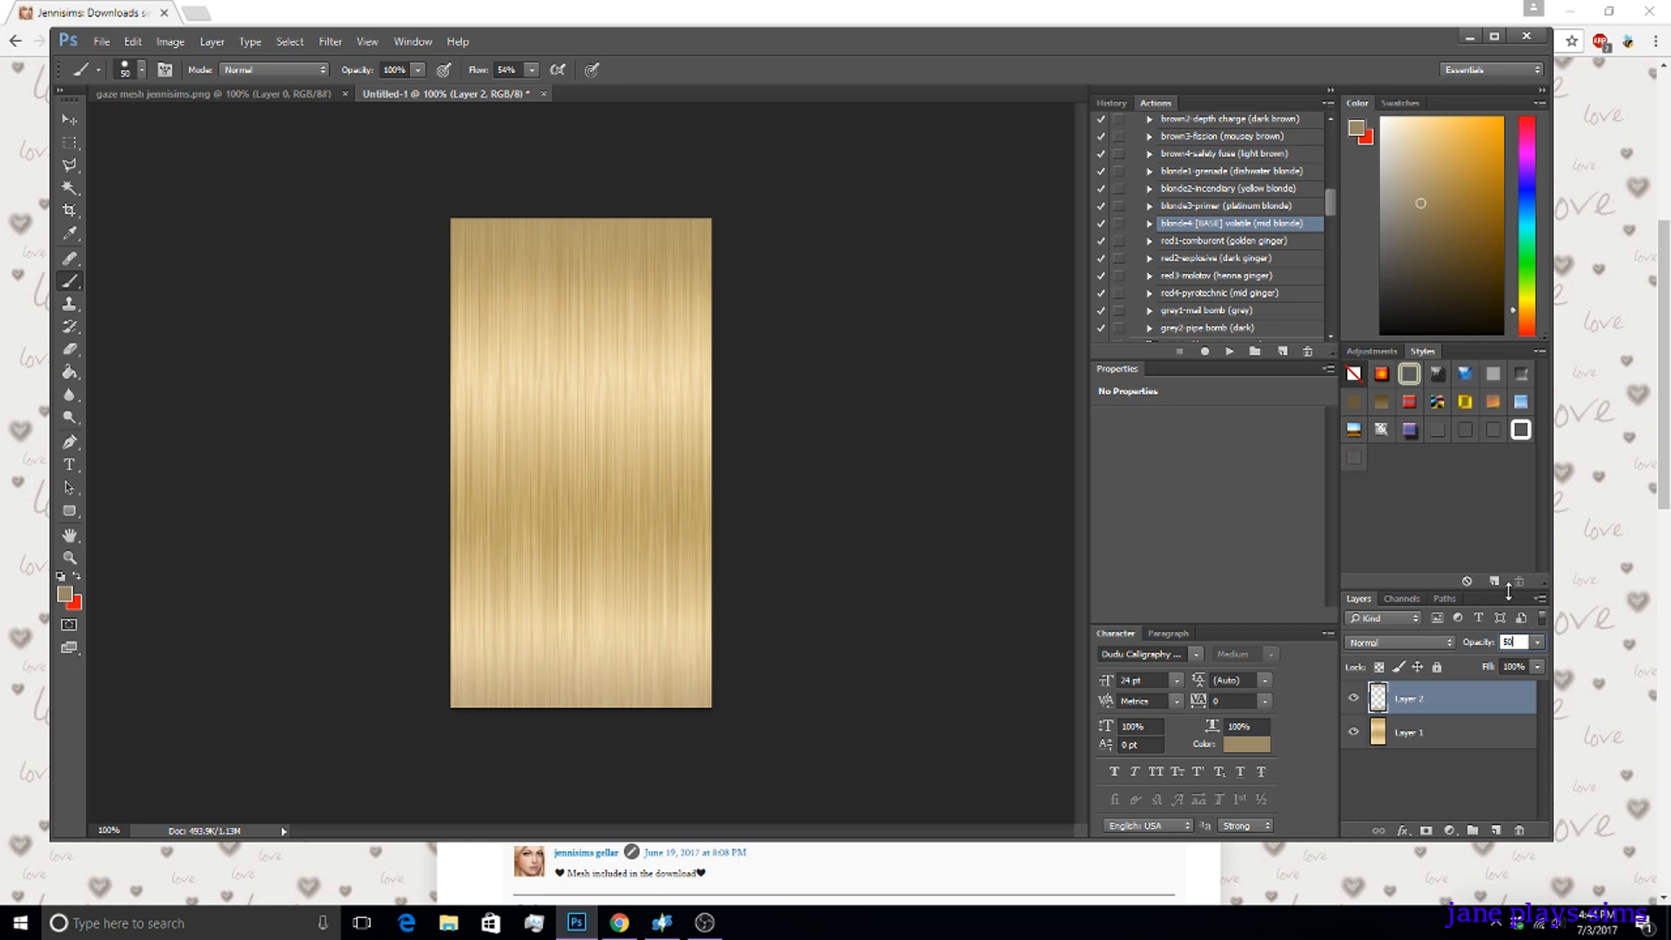
key(Return)
Run the blonde4 [BASE] volatile (mid blonde) action on the Untitled-1 hair texture.
click(235, 91)
click(375, 94)
scroll(1328, 206, up, 3)
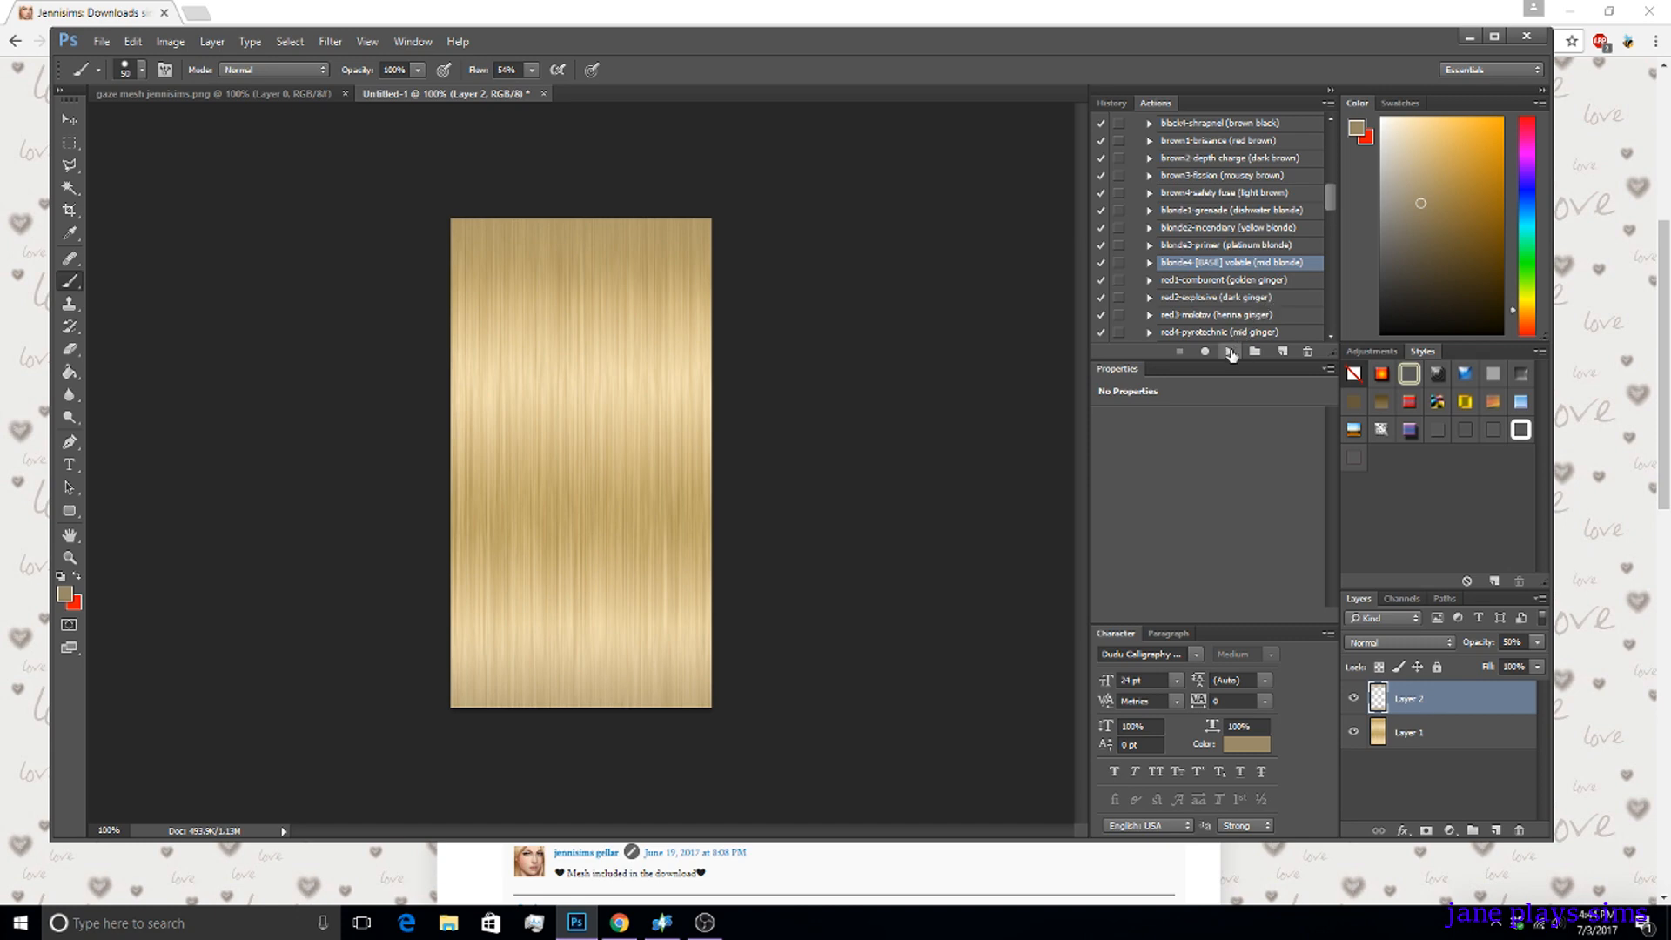
click(1231, 351)
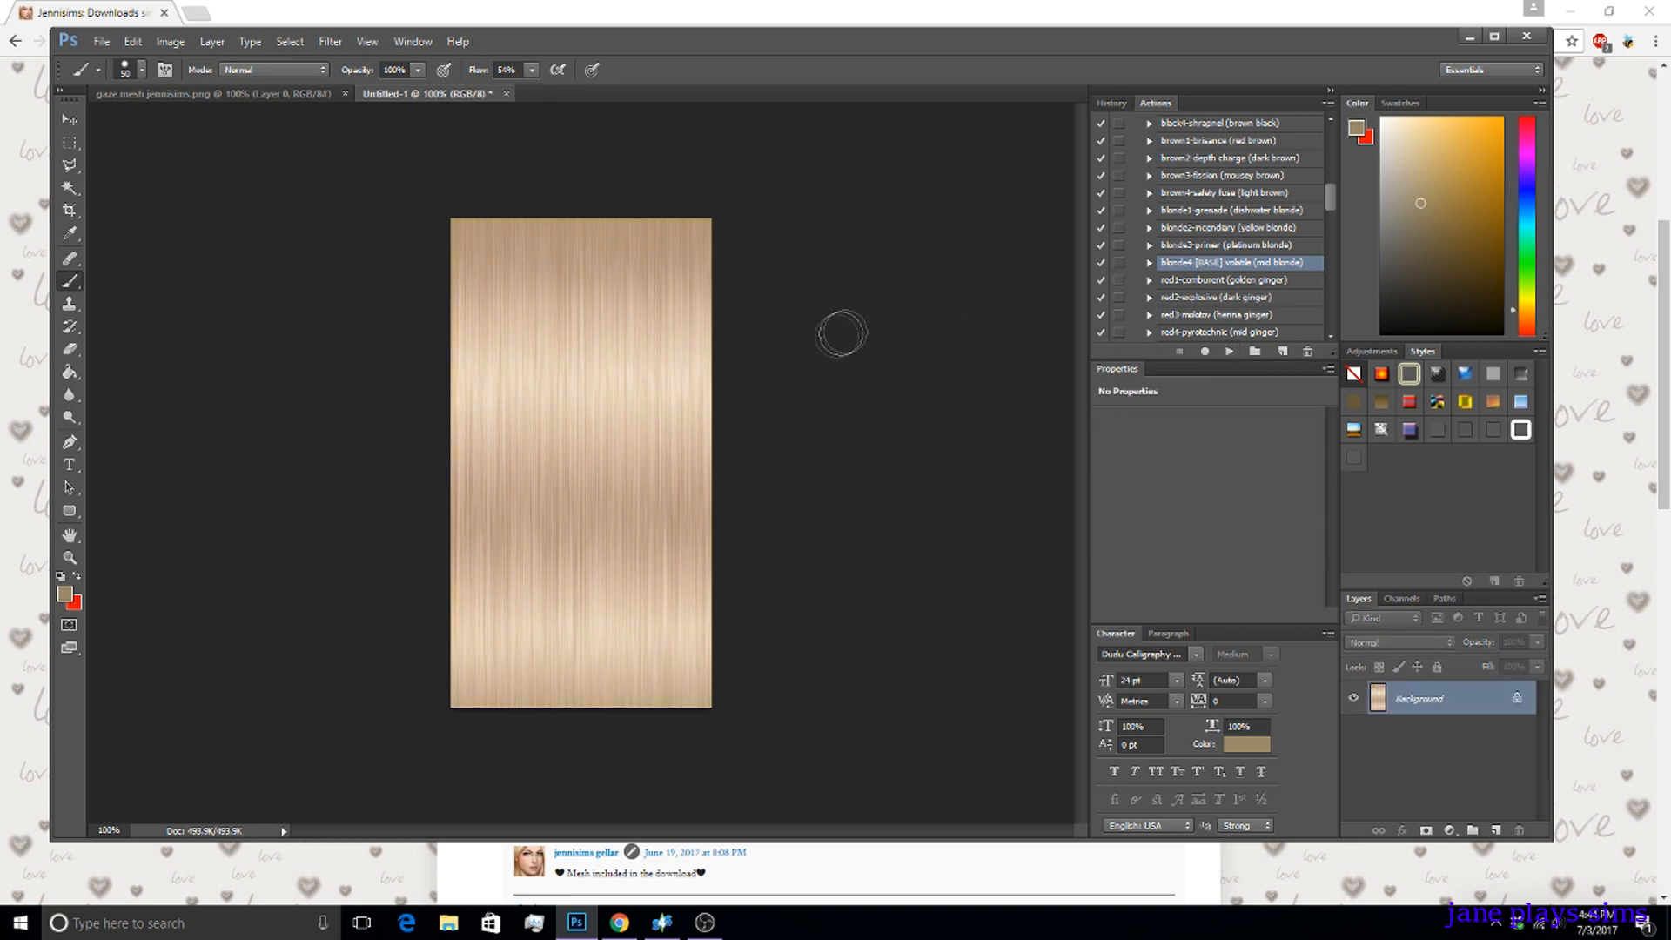
Open base texture 2 volatile from the textures folder inside sims 4 hairs.
click(191, 93)
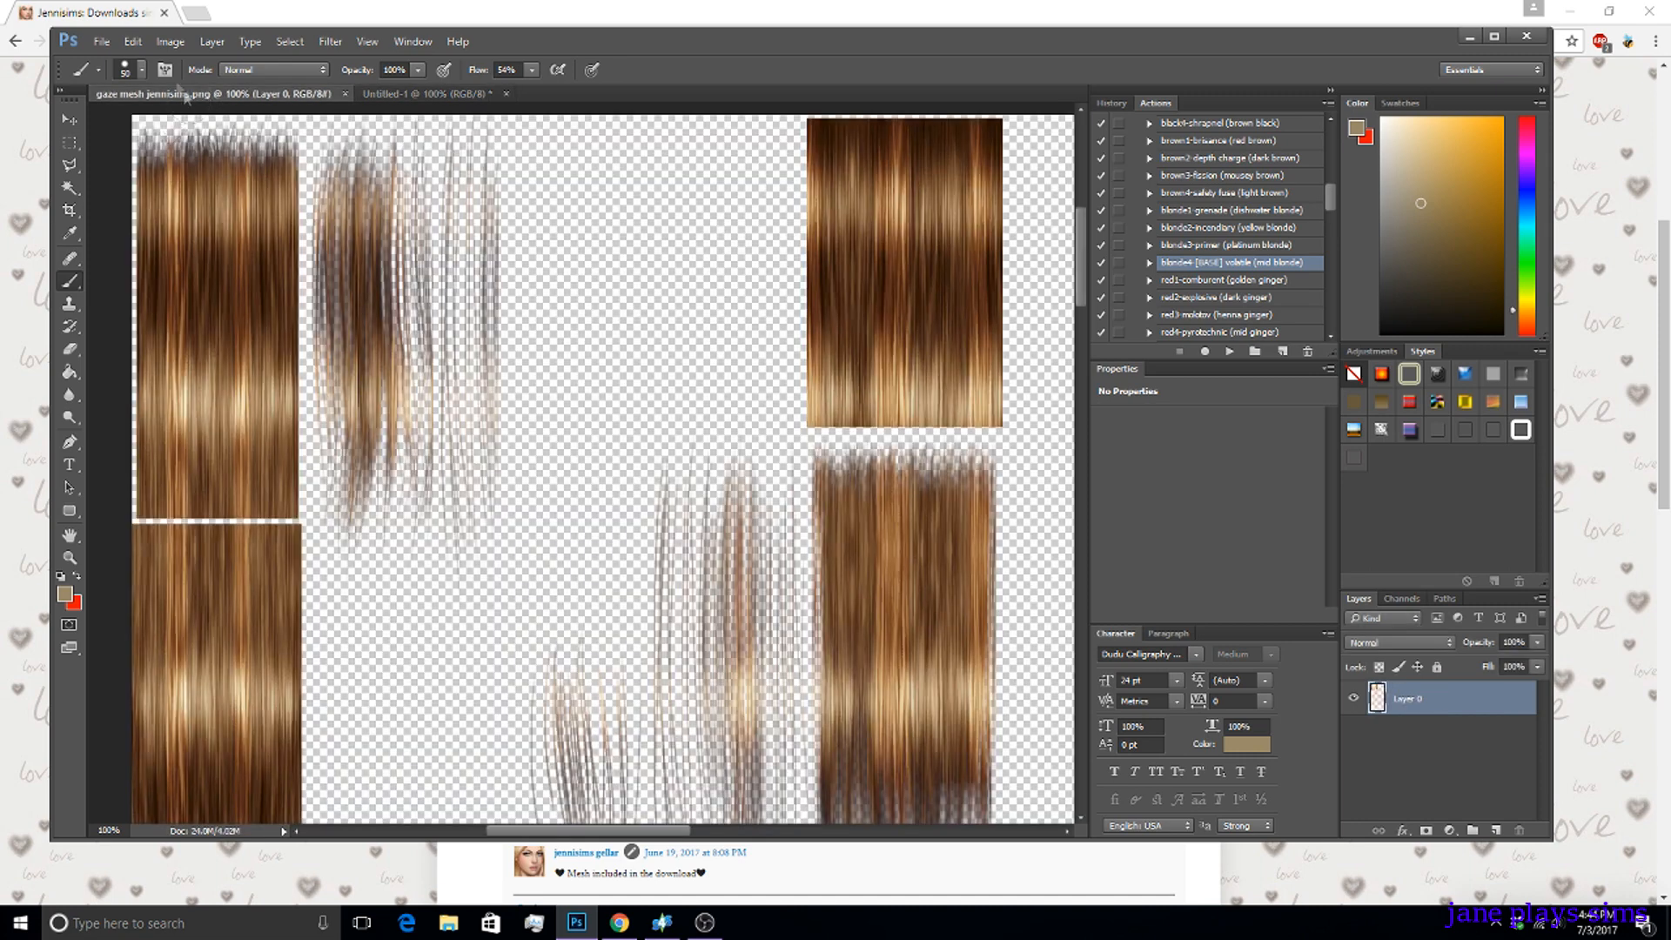
click(102, 42)
click(117, 76)
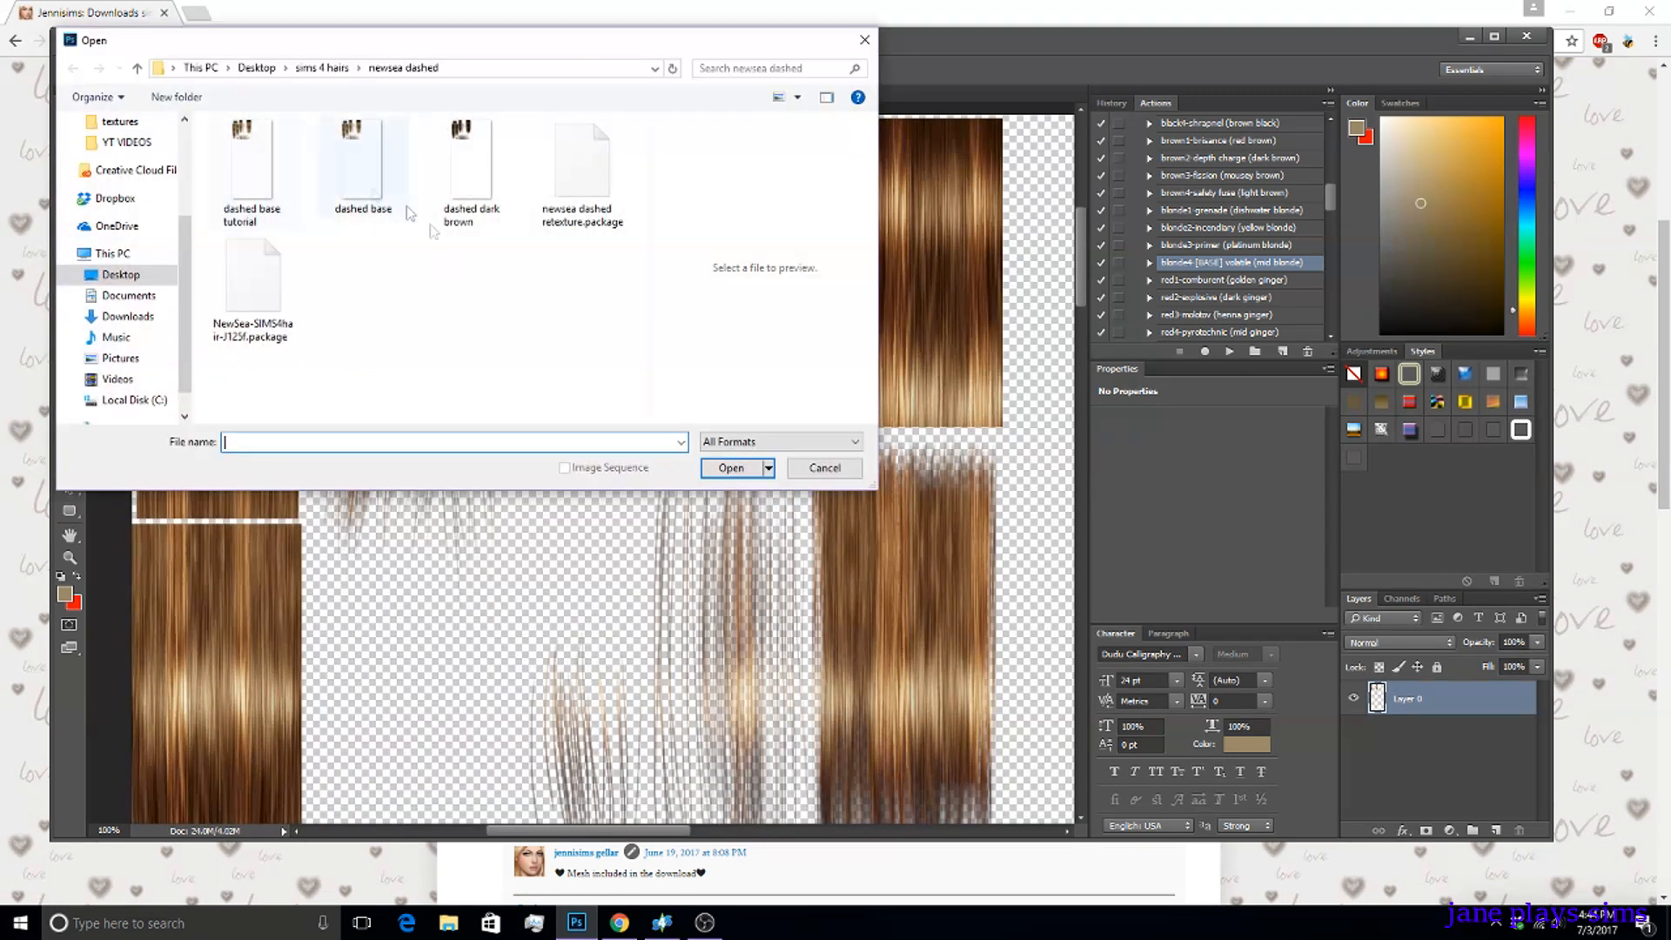
click(310, 68)
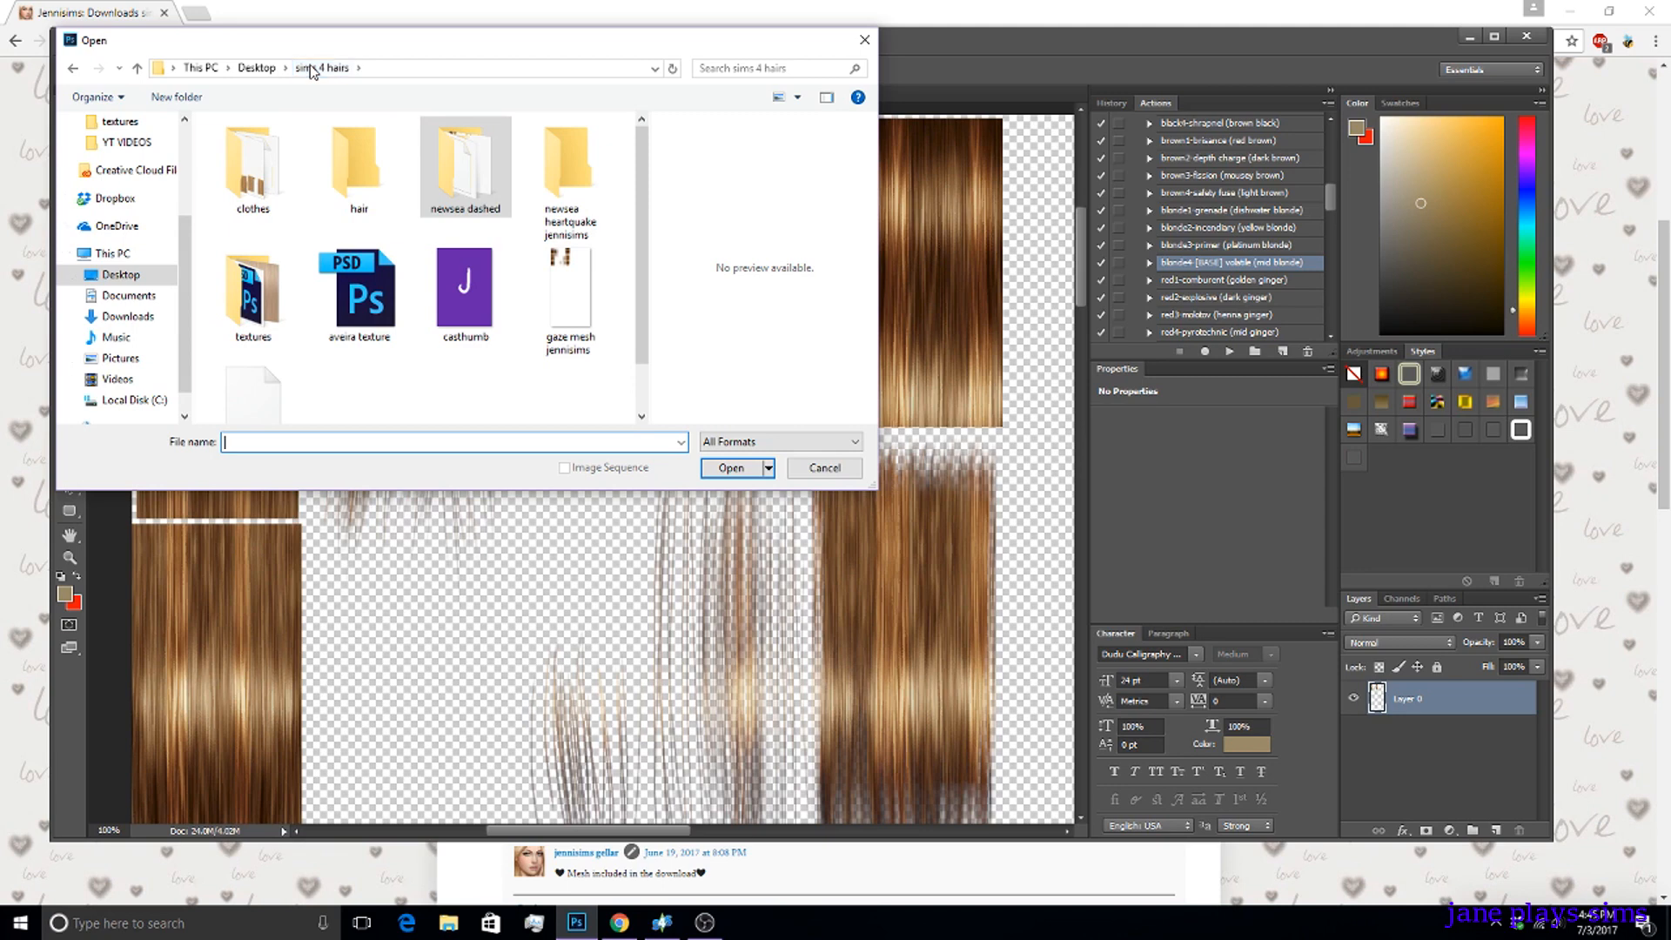
scroll(388, 184, down, 1)
scroll(388, 185, up, 1)
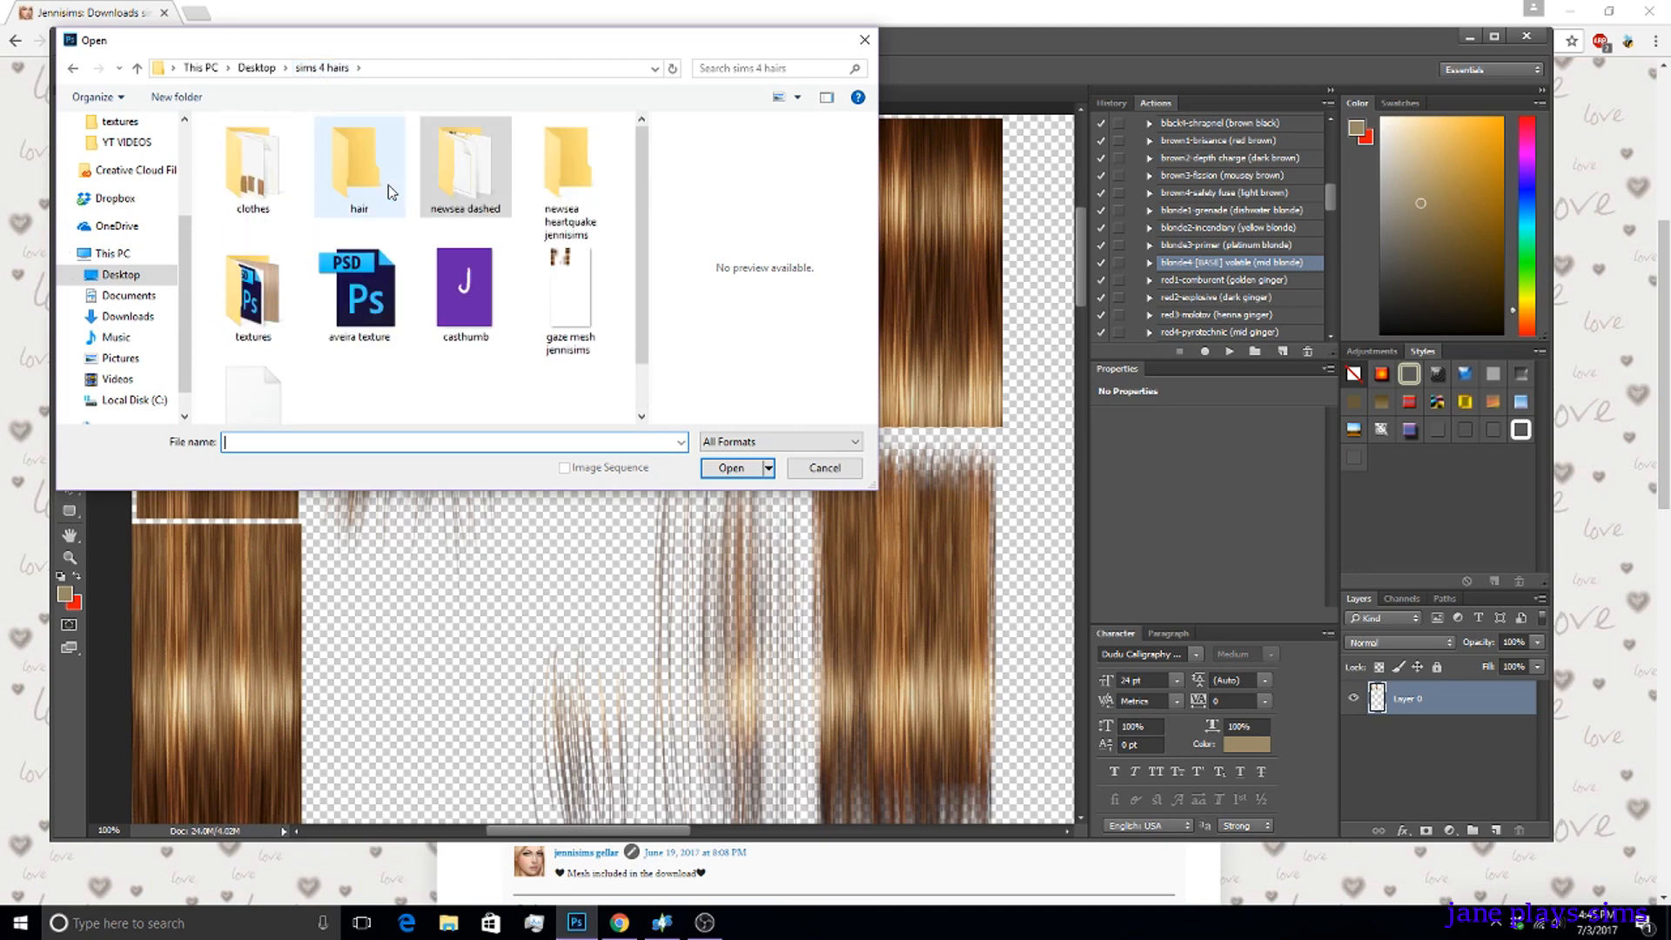
double_click(367, 171)
click(77, 71)
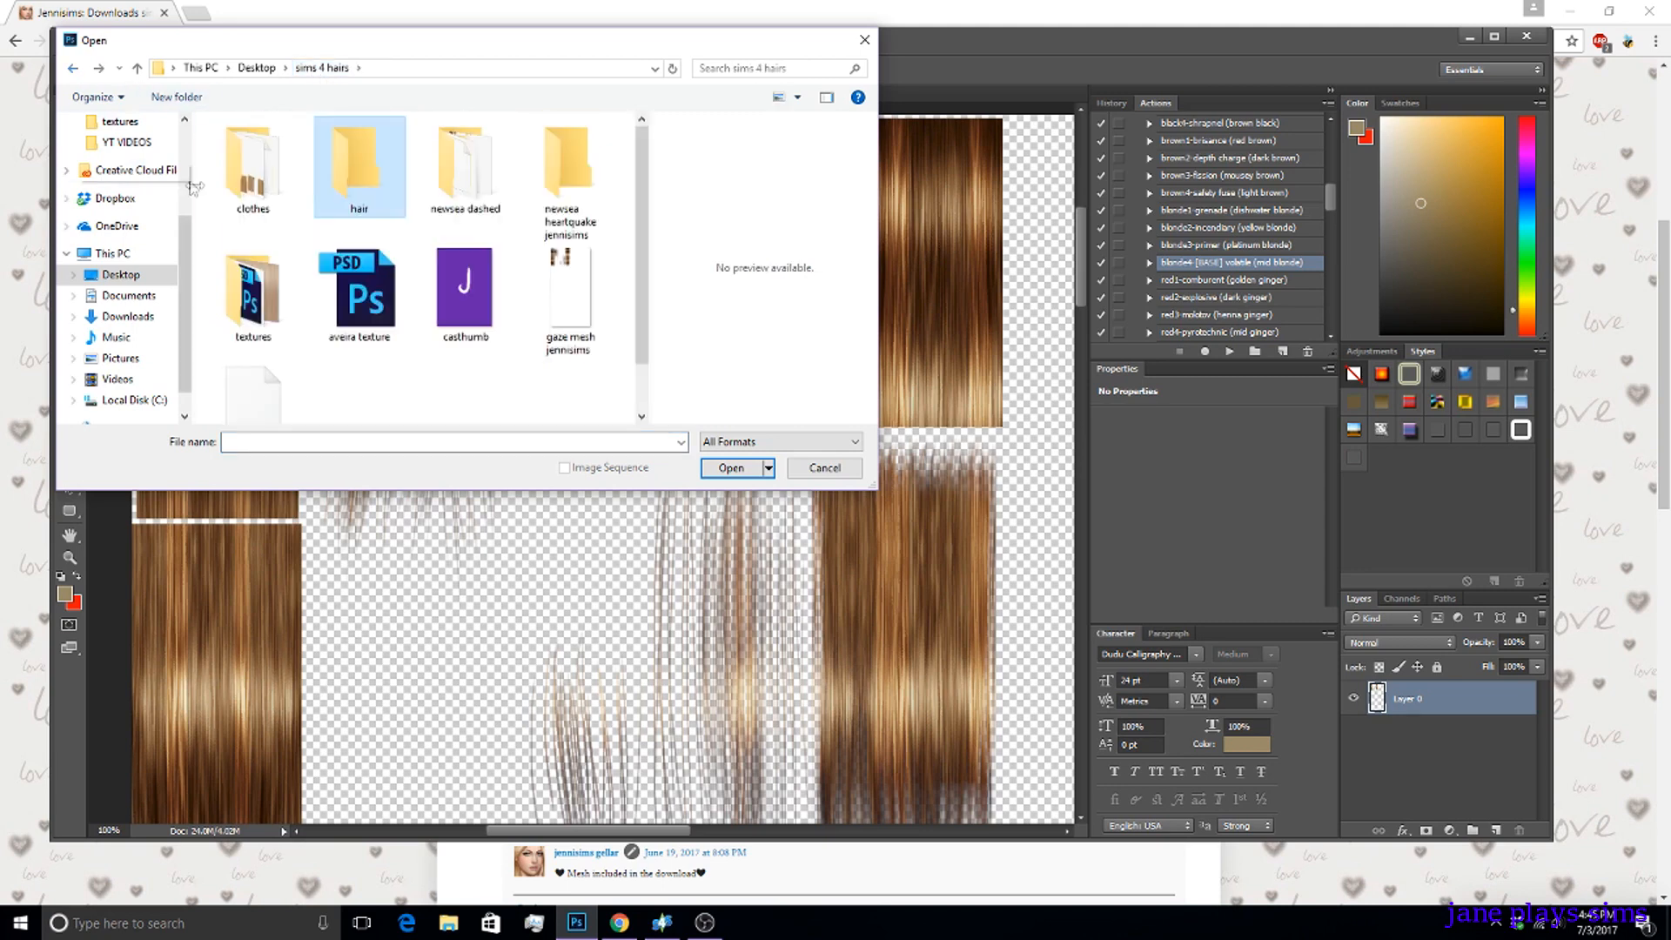
double_click(233, 268)
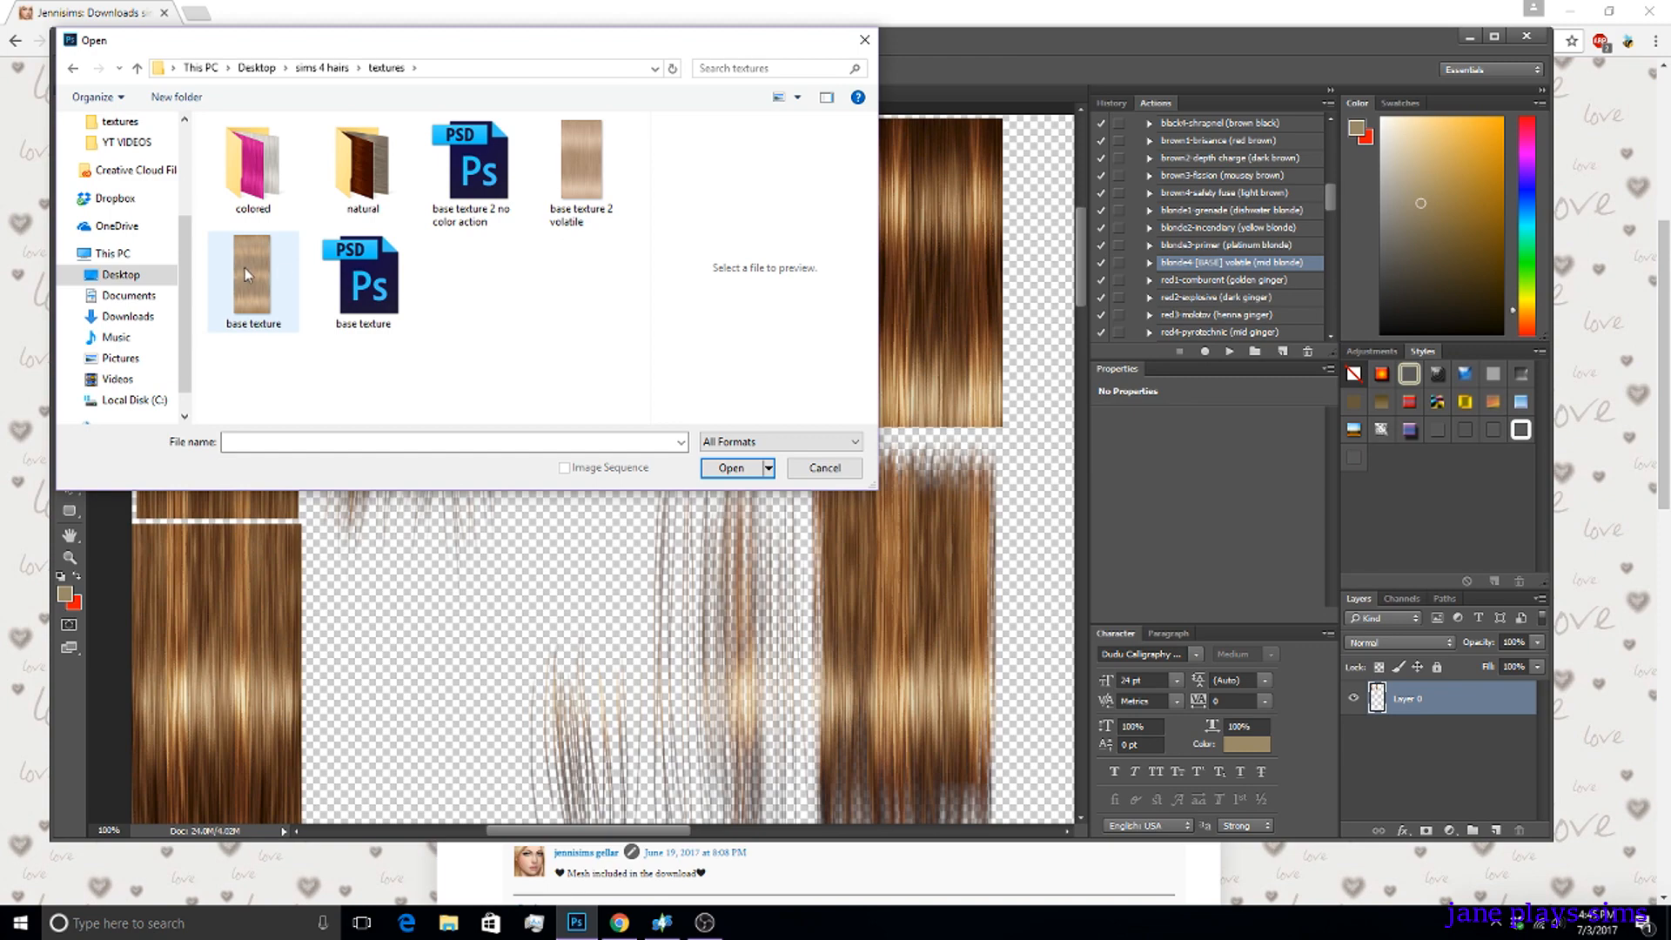
double_click(533, 187)
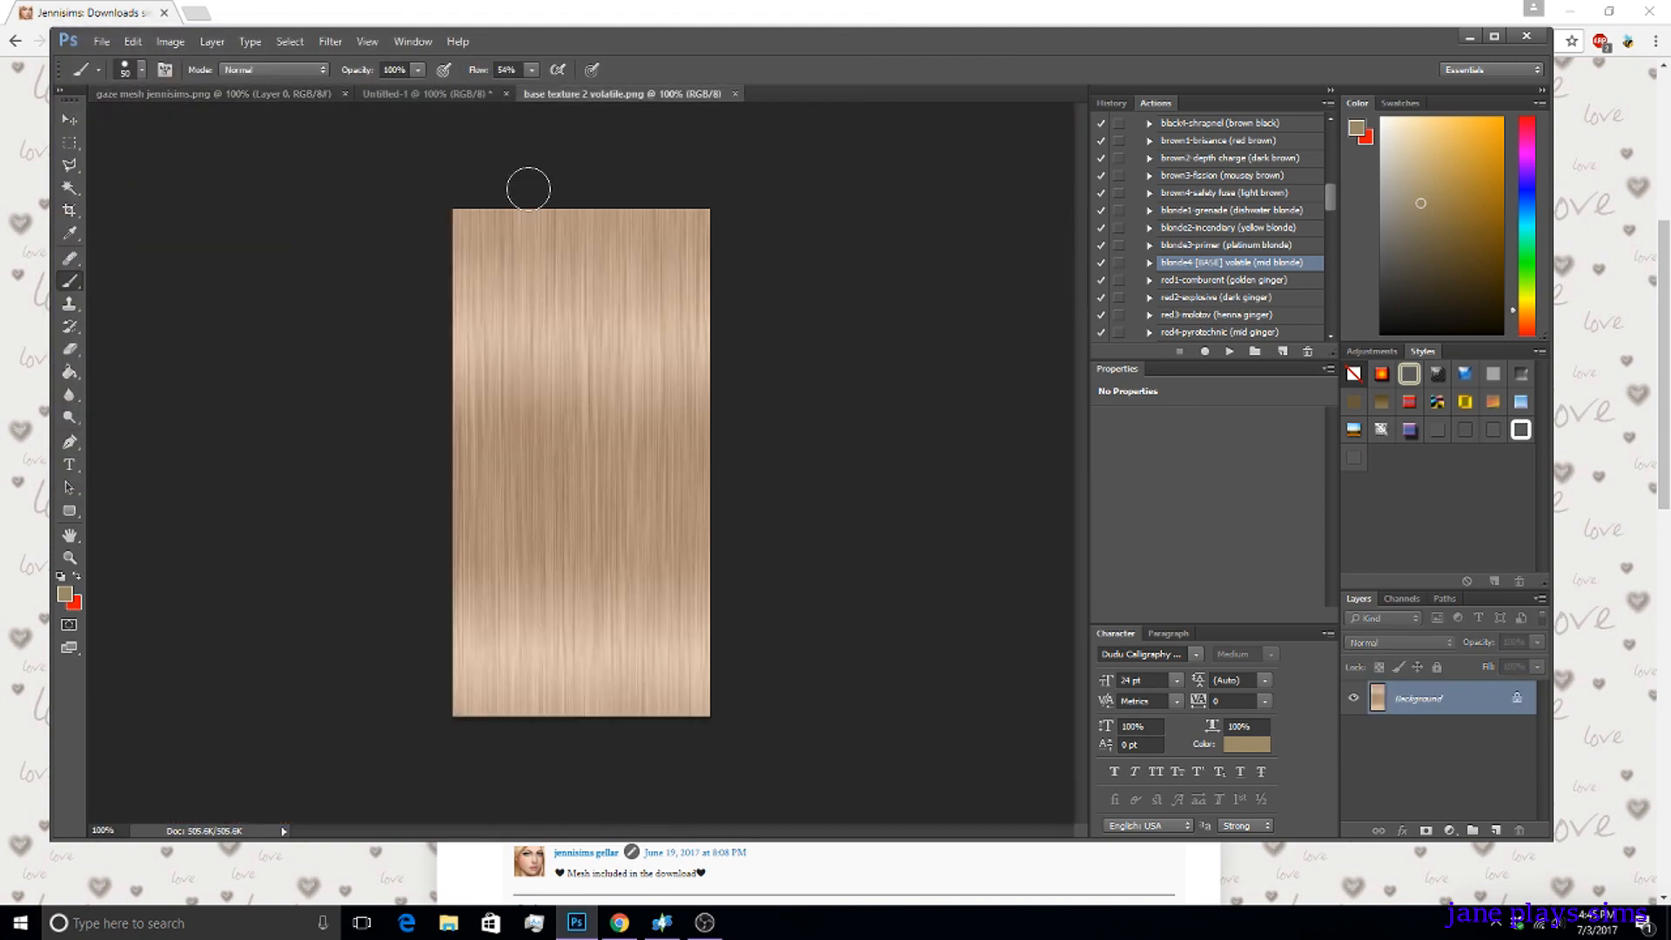
Compare the Untitled-1 hair texture with base texture 2 volatile and close Untitled-1 without saving it.
click(470, 94)
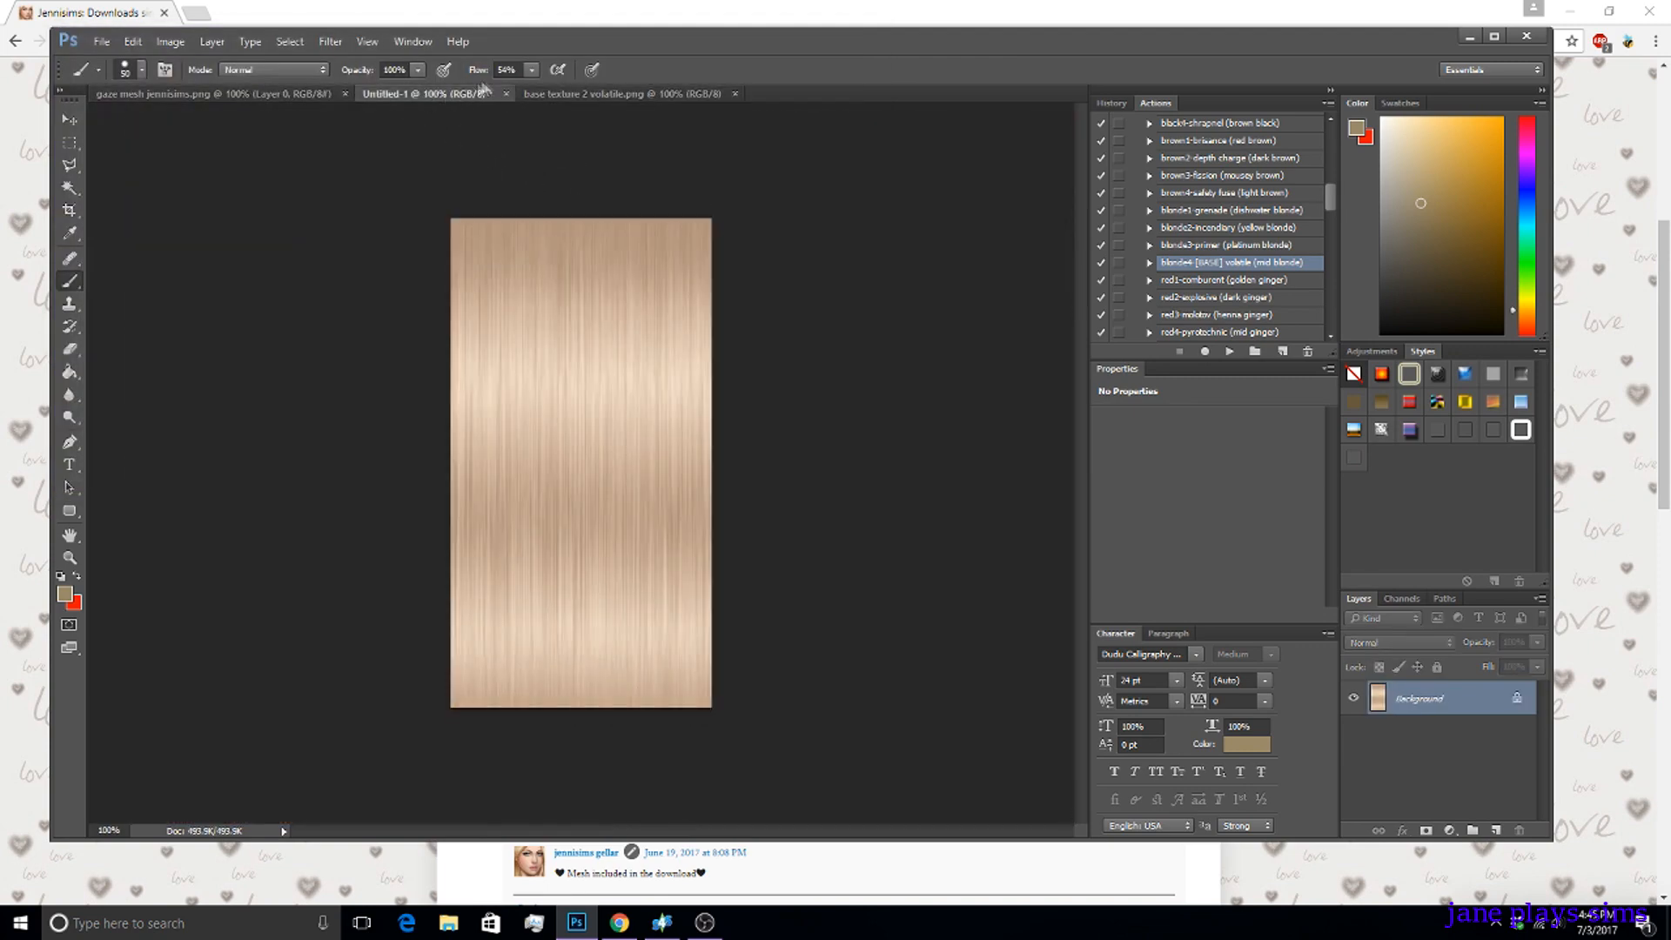
click(541, 96)
click(459, 96)
click(570, 96)
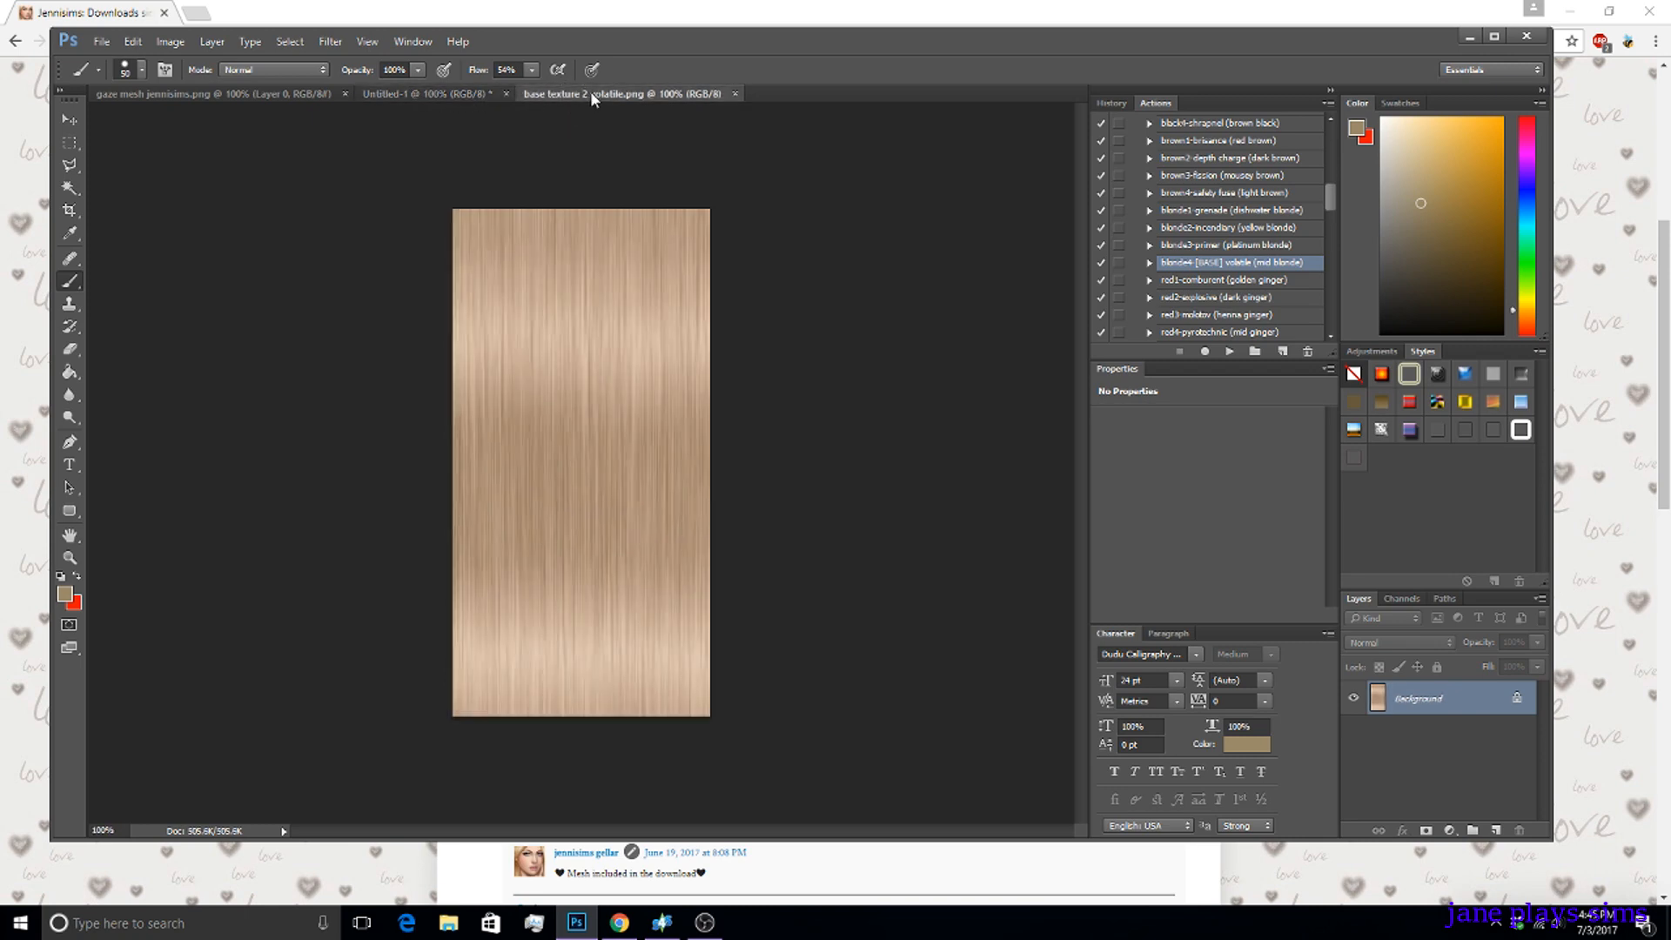
click(396, 98)
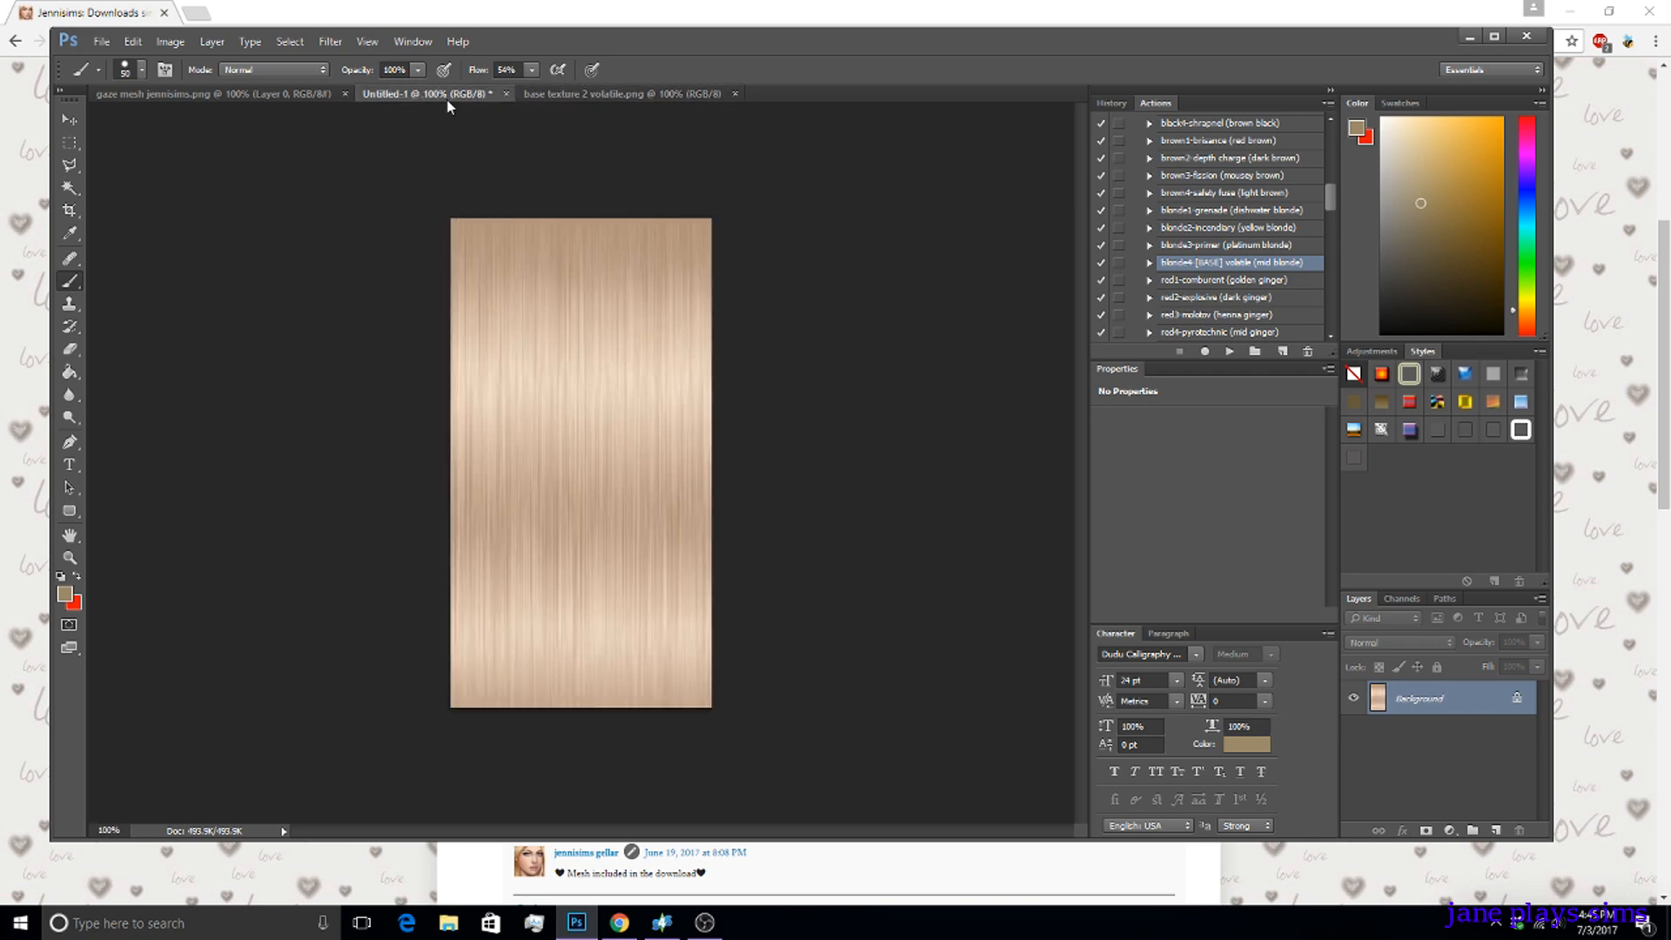
click(506, 94)
click(826, 348)
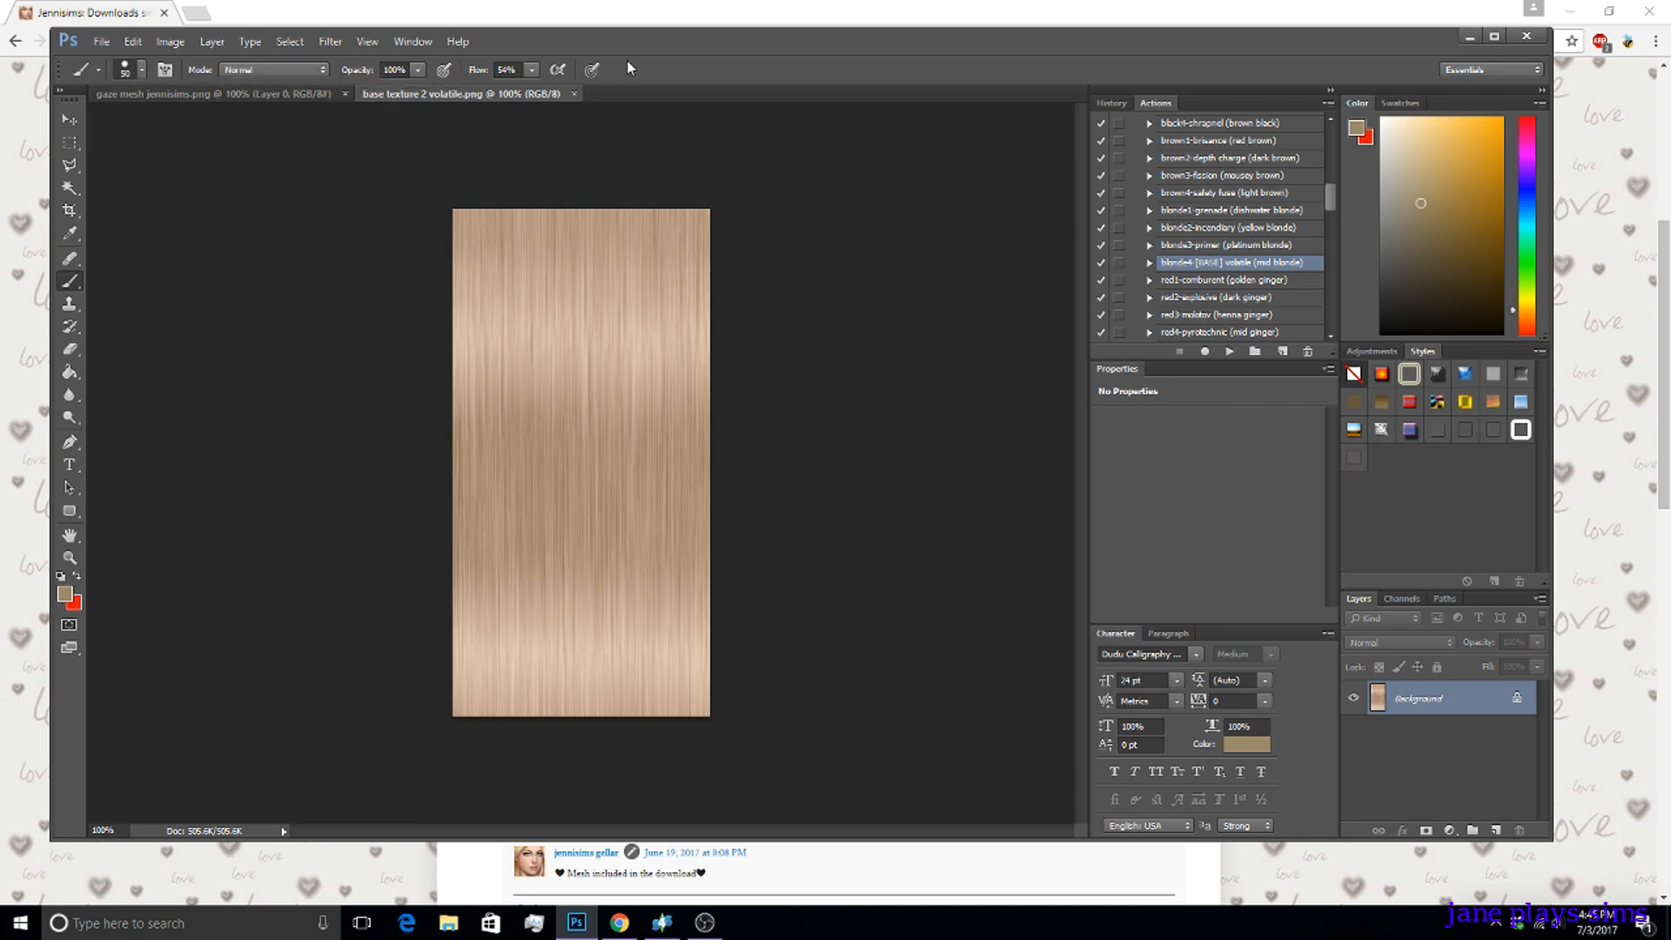
Try the unnatural-cannonball (medium blue) action on base texture 2 volatile and close that file without saving.
click(112, 96)
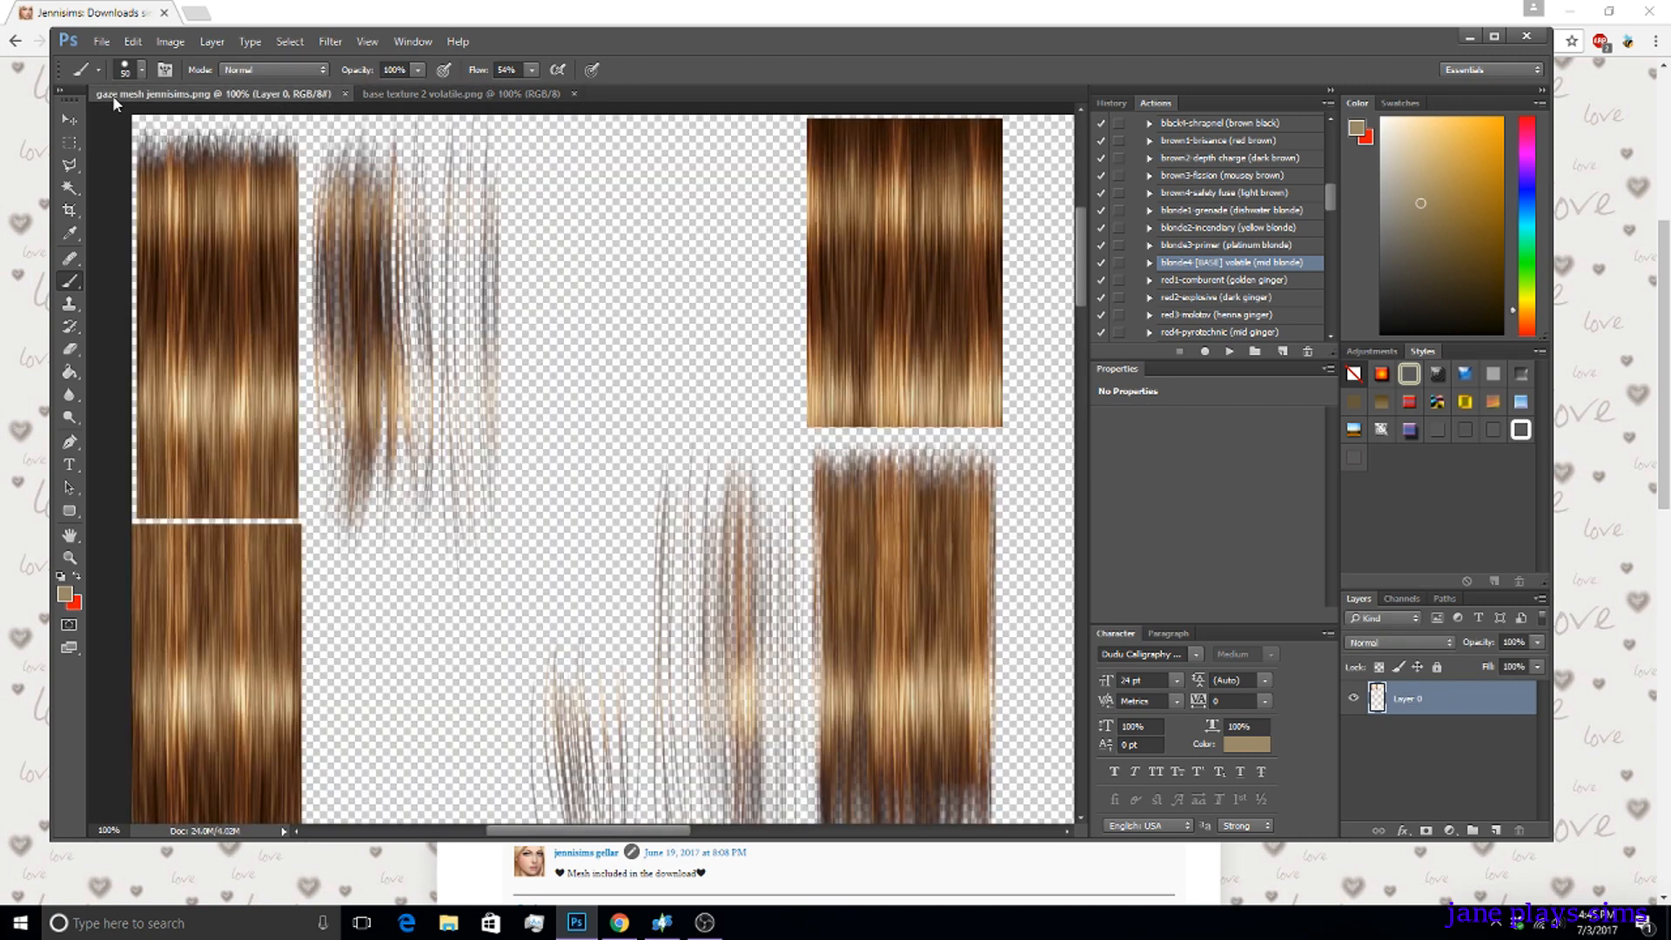
click(444, 97)
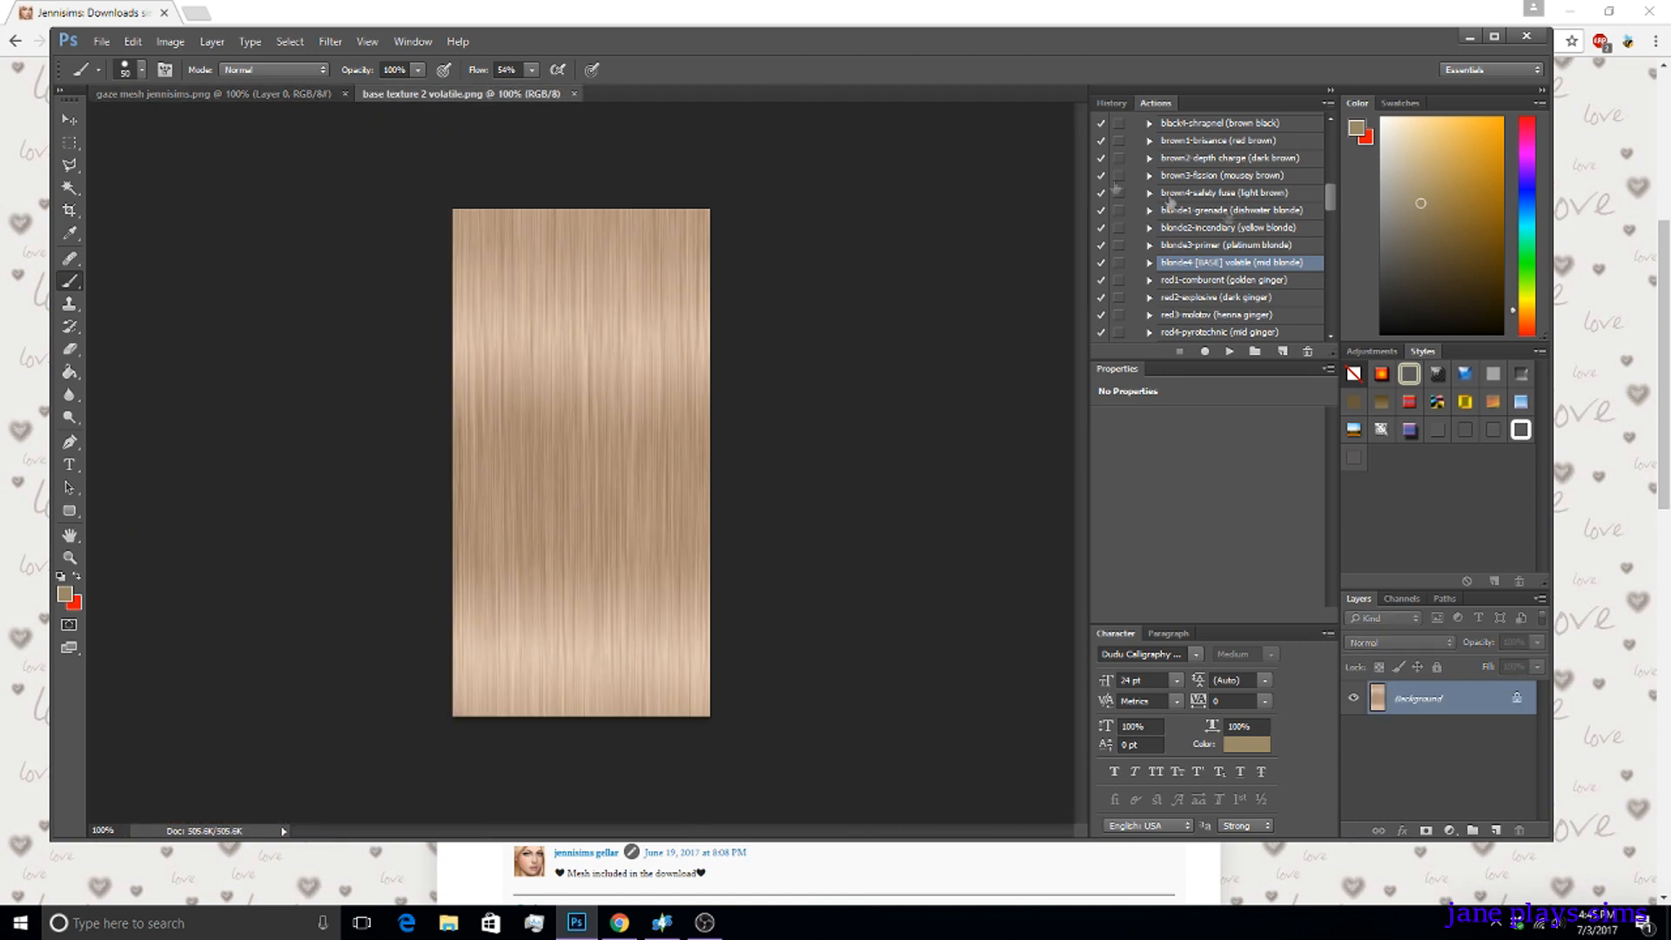
click(1286, 249)
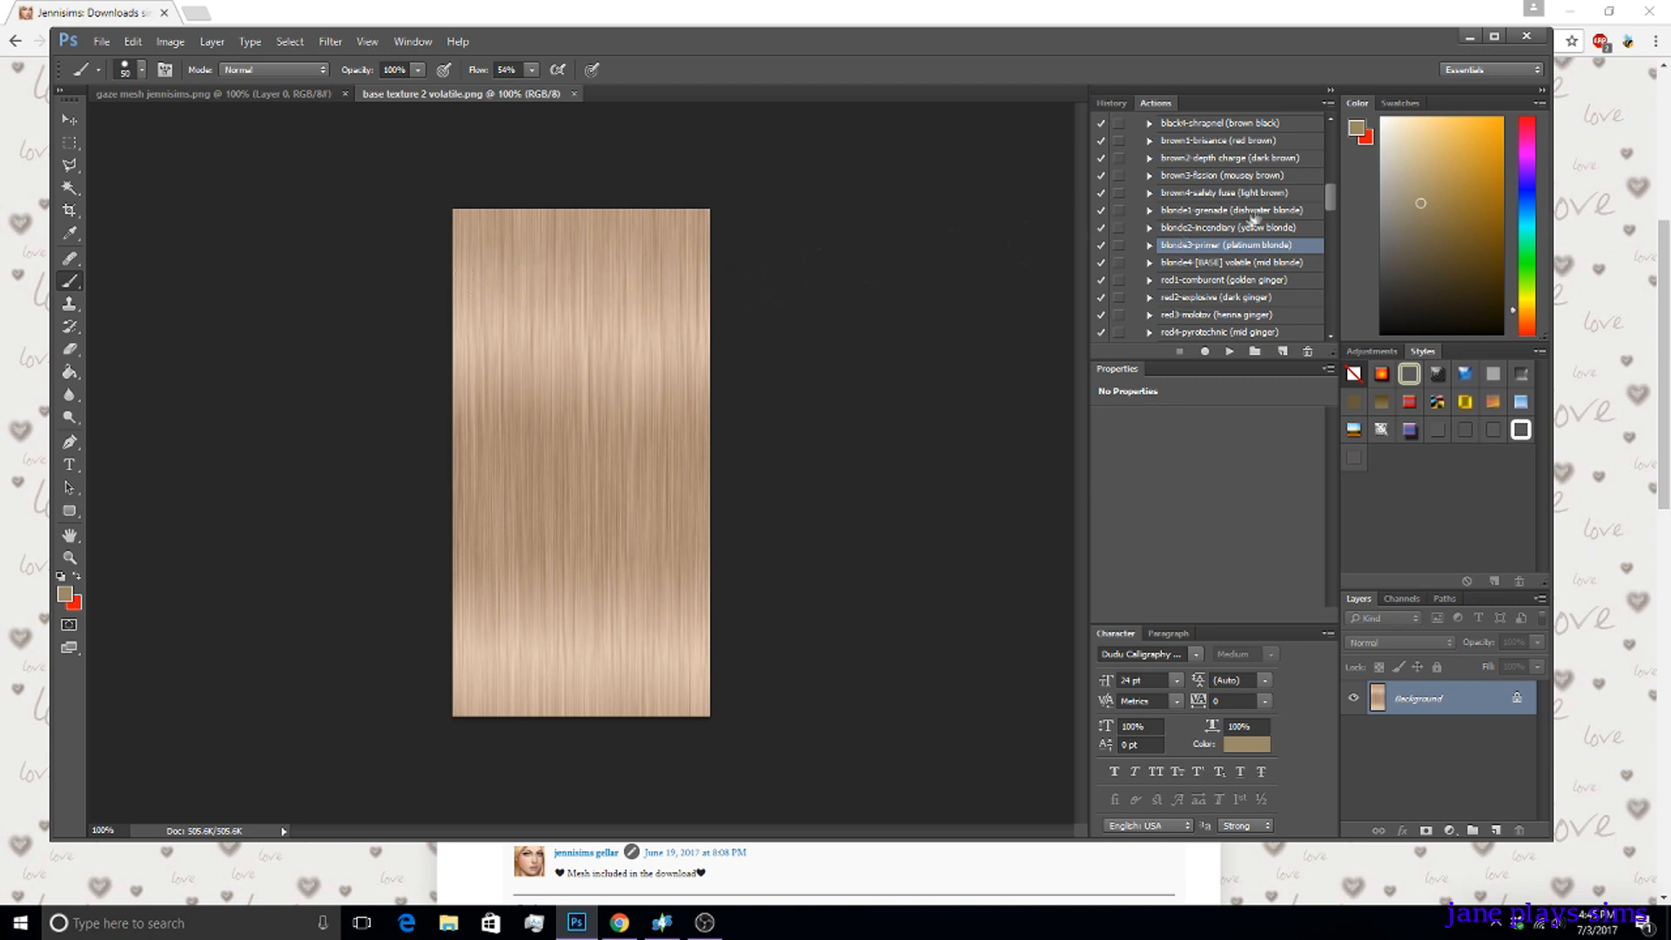
mouse_move(1330, 209)
mouse_down()
mouse_move(1326, 186)
mouse_move(1328, 228)
mouse_up()
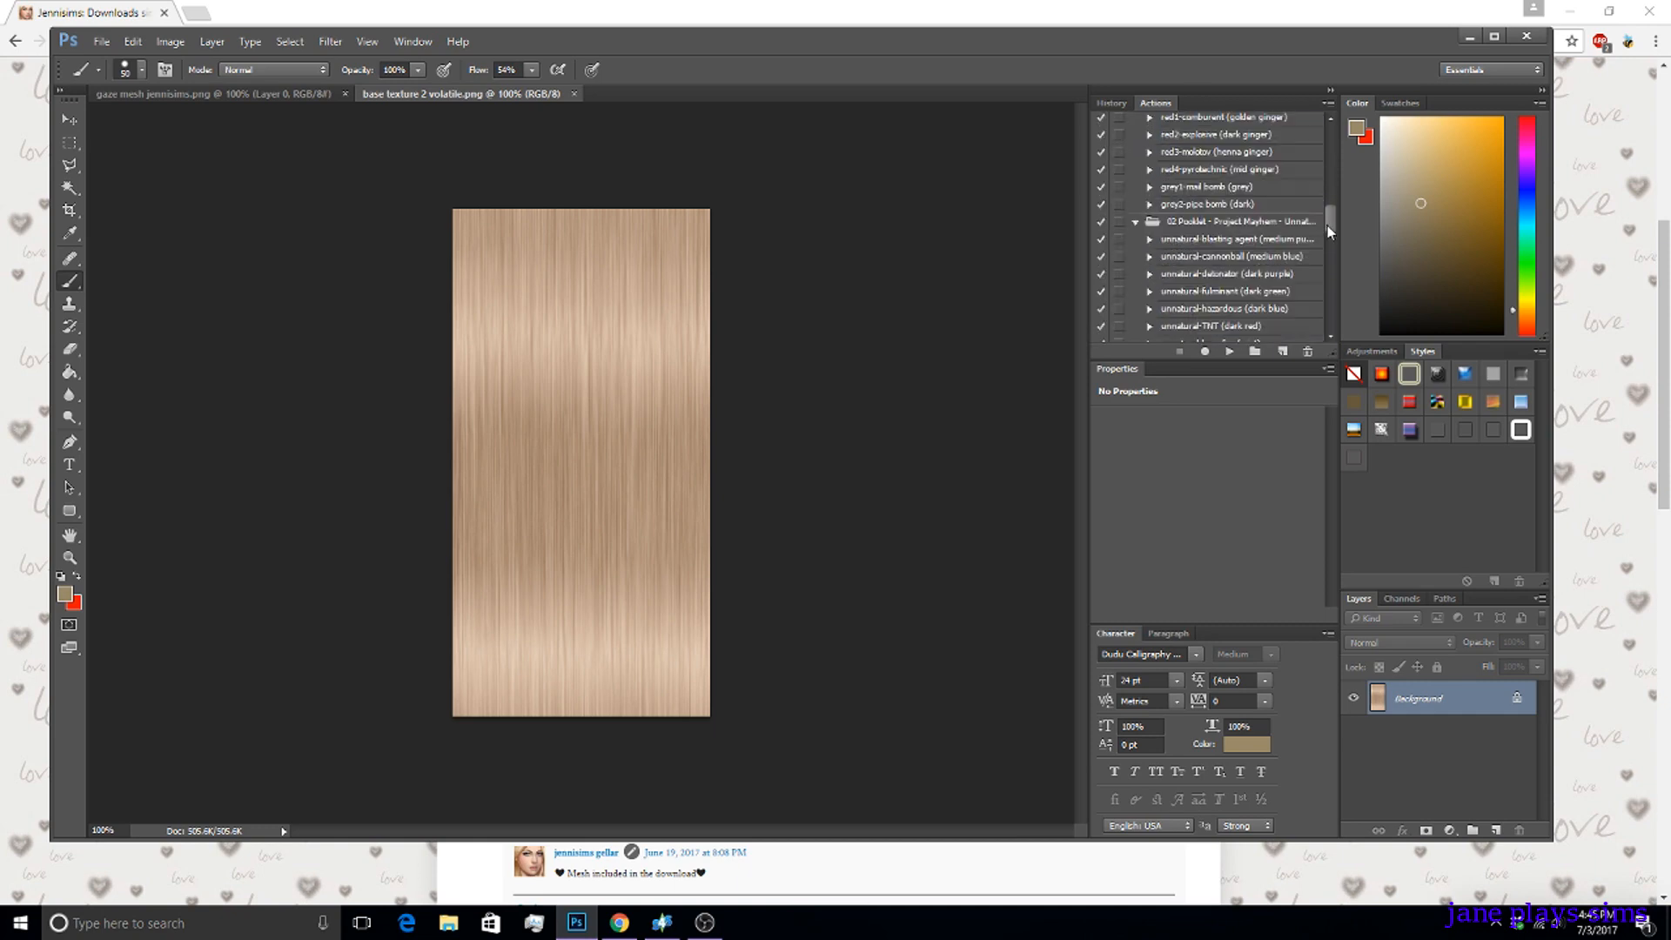
click(1267, 259)
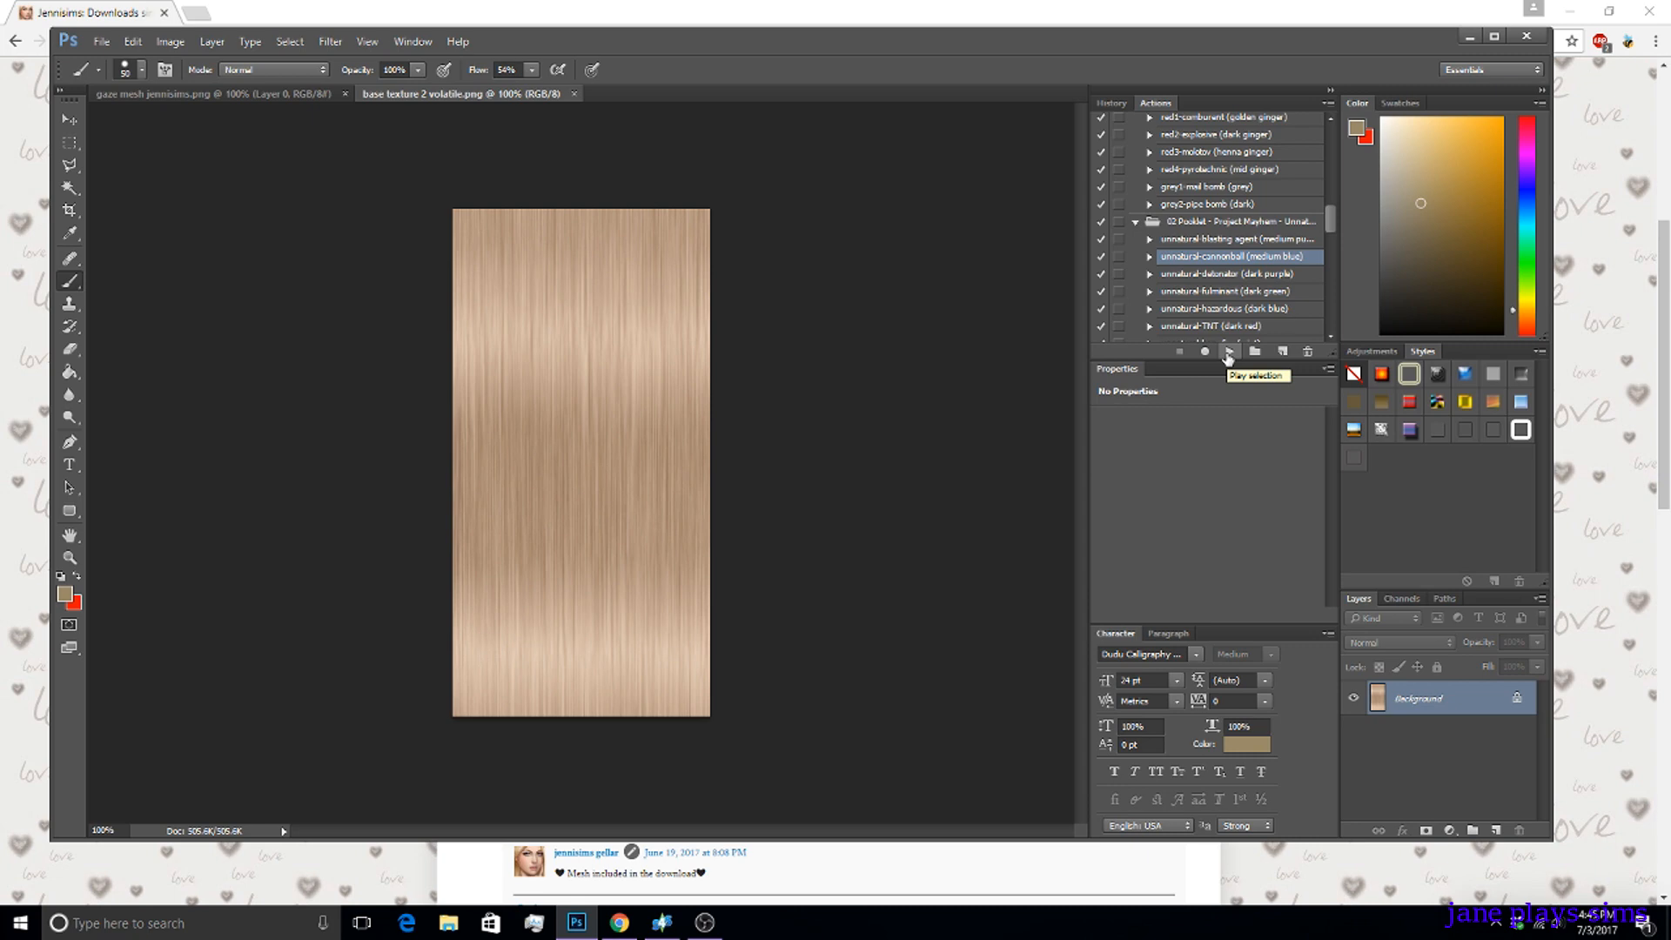
click(1228, 353)
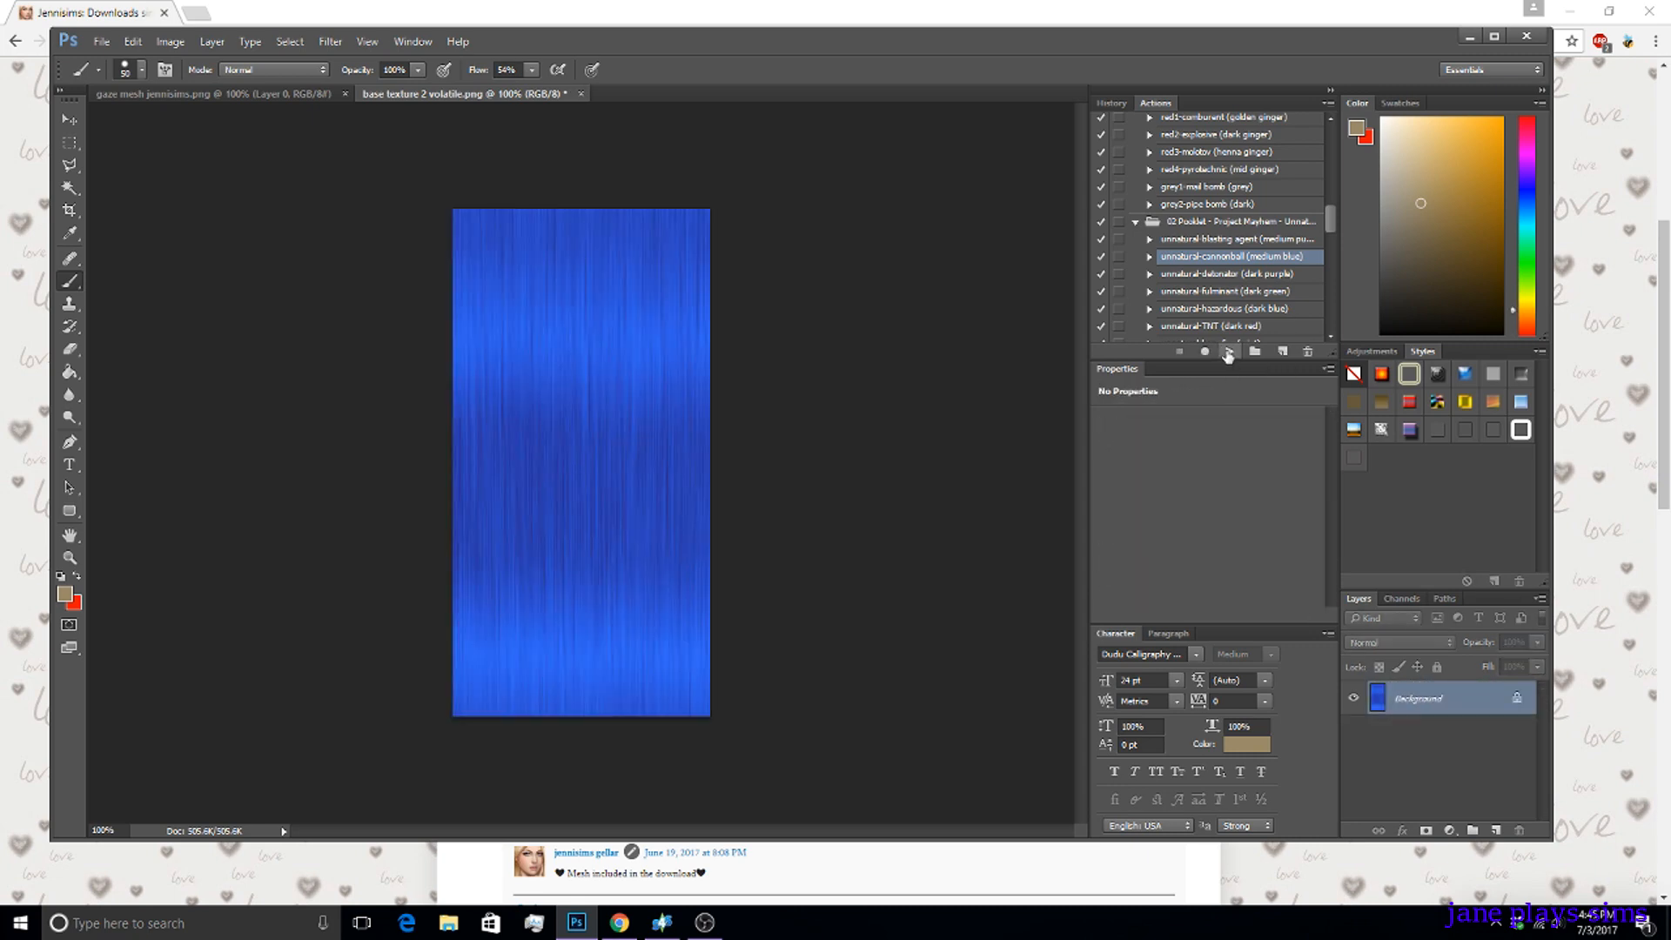
click(582, 94)
click(802, 348)
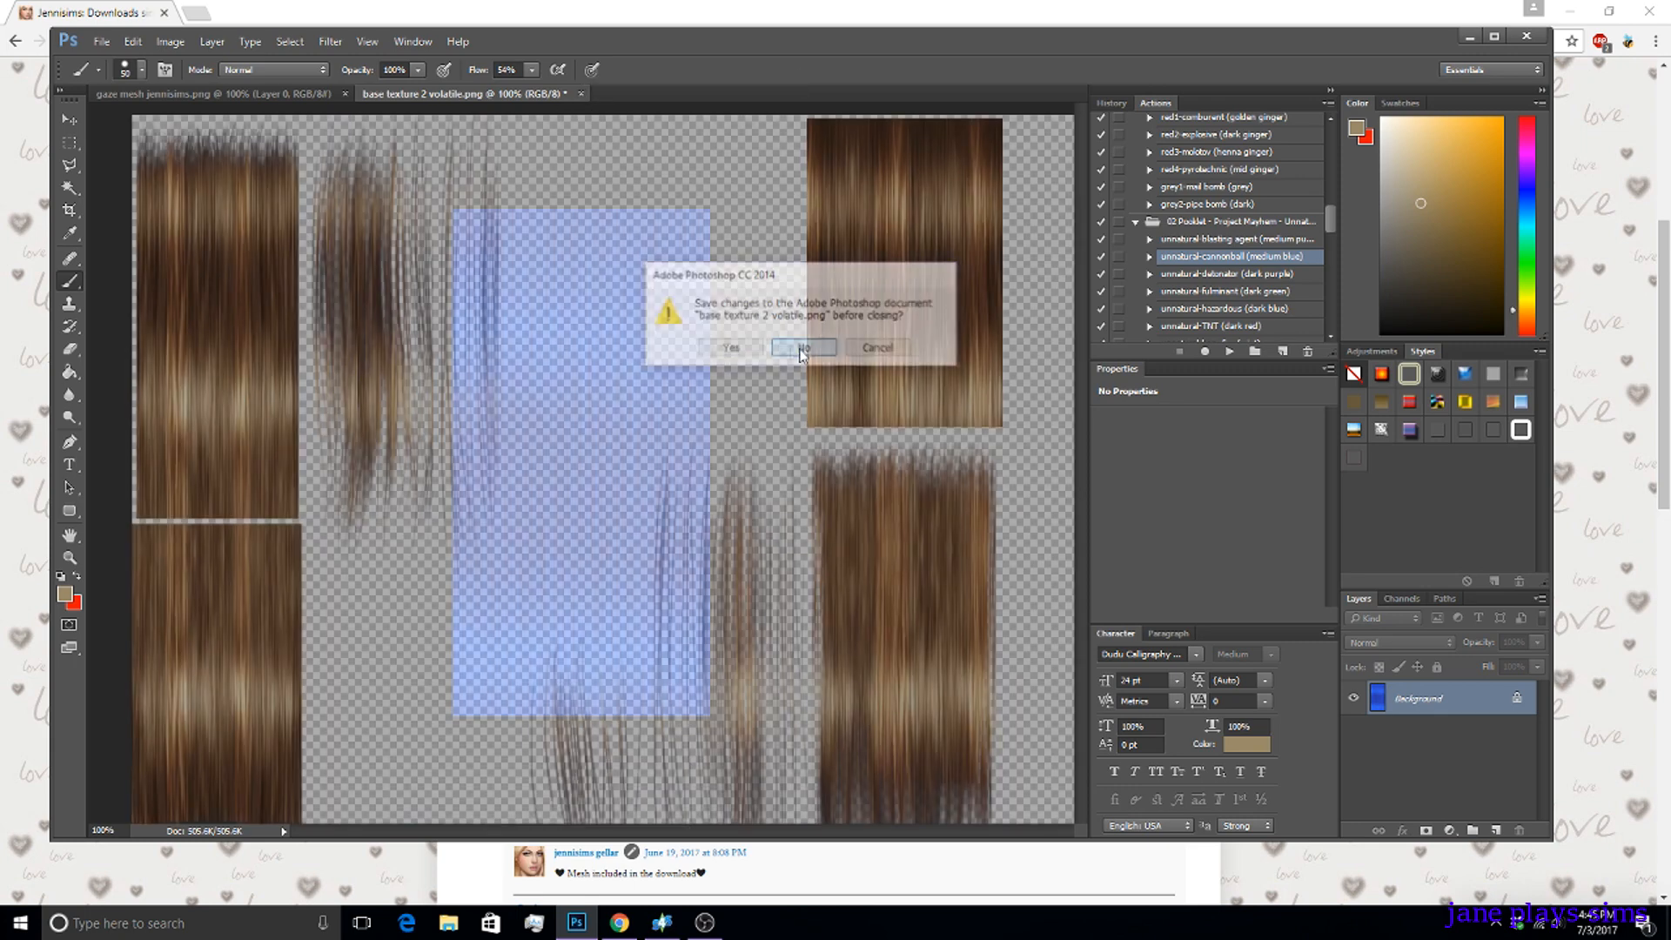
Open base texture aqua from the colored textures folder to view it, and close it again.
click(102, 42)
click(106, 78)
double_click(296, 212)
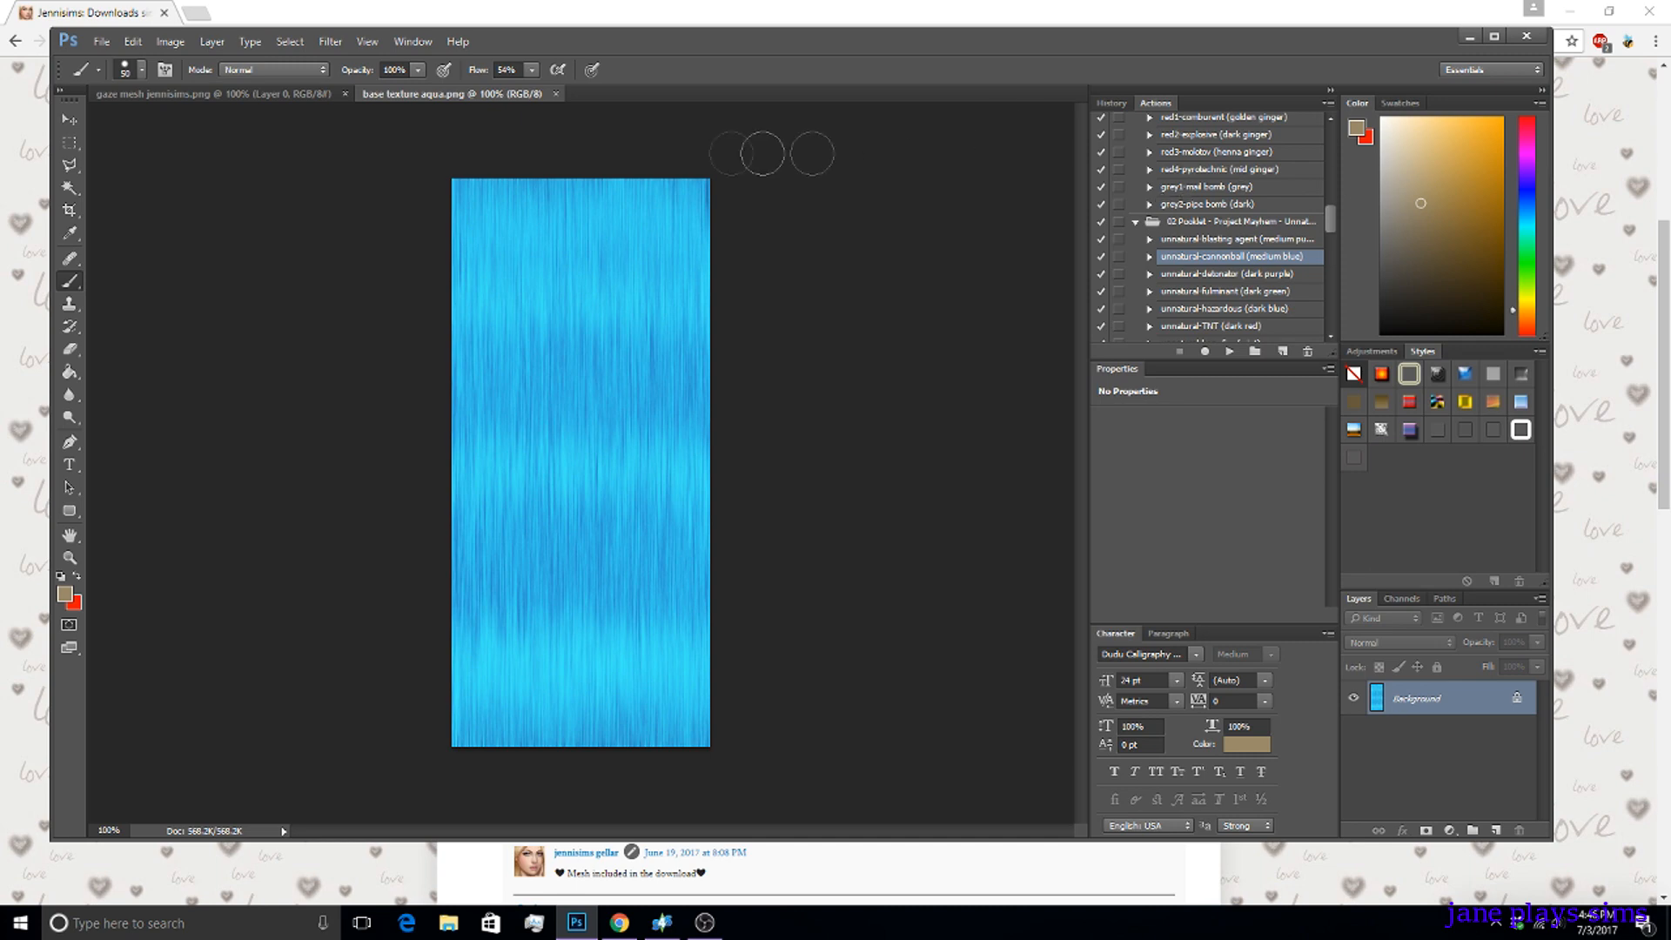
click(555, 94)
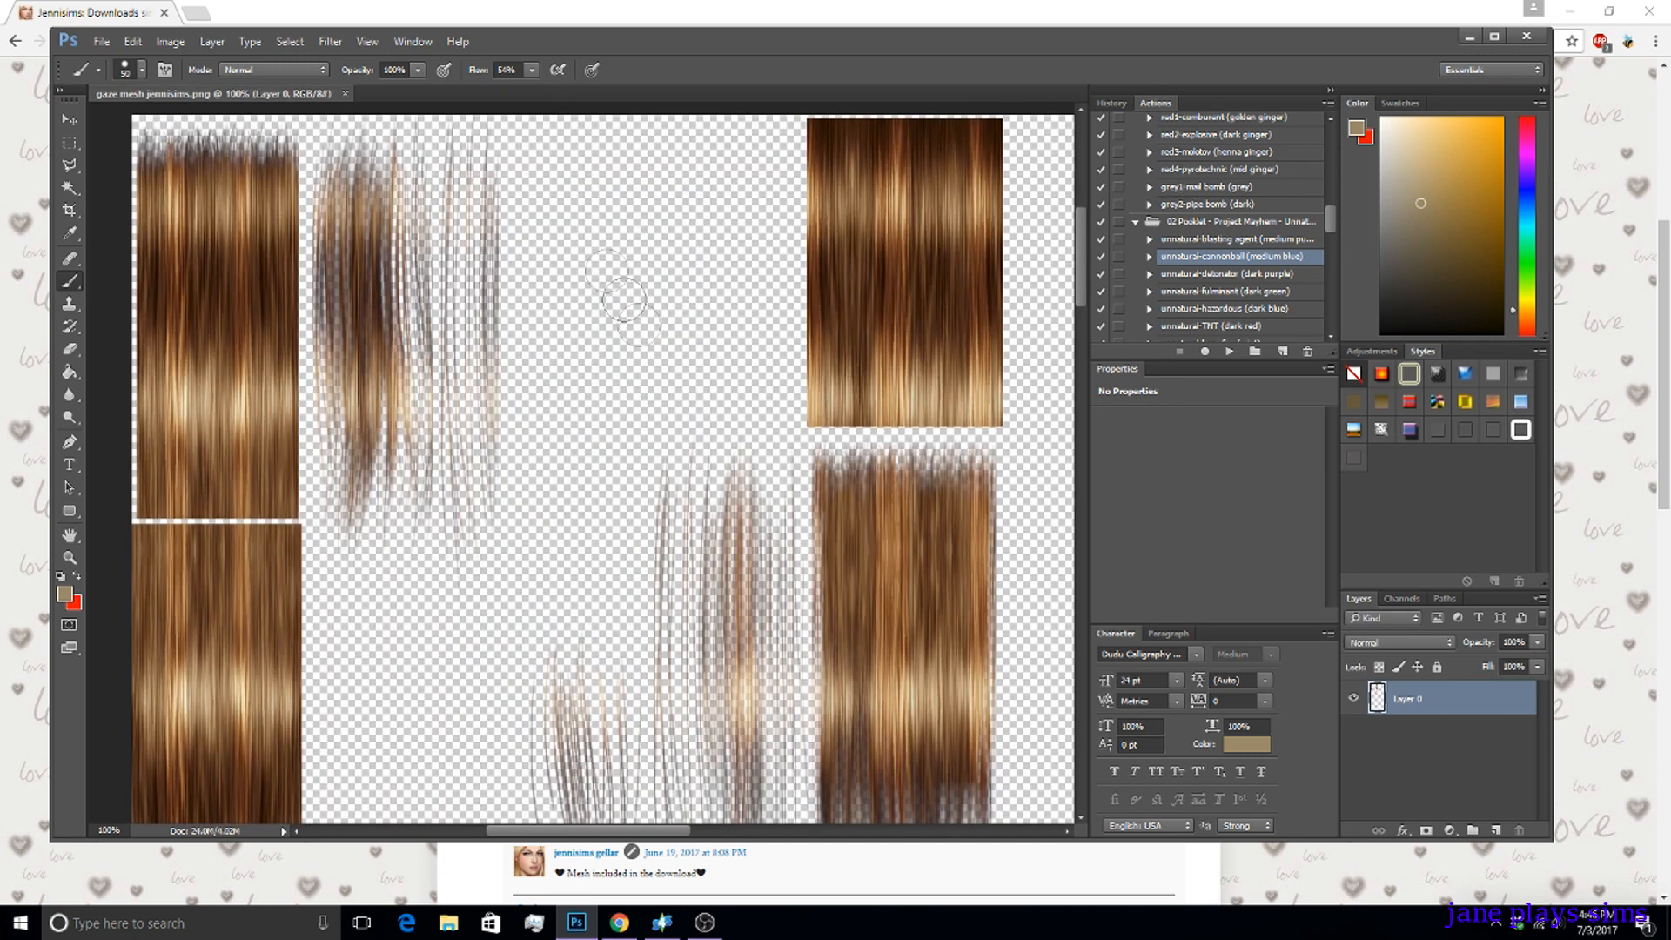
click(661, 924)
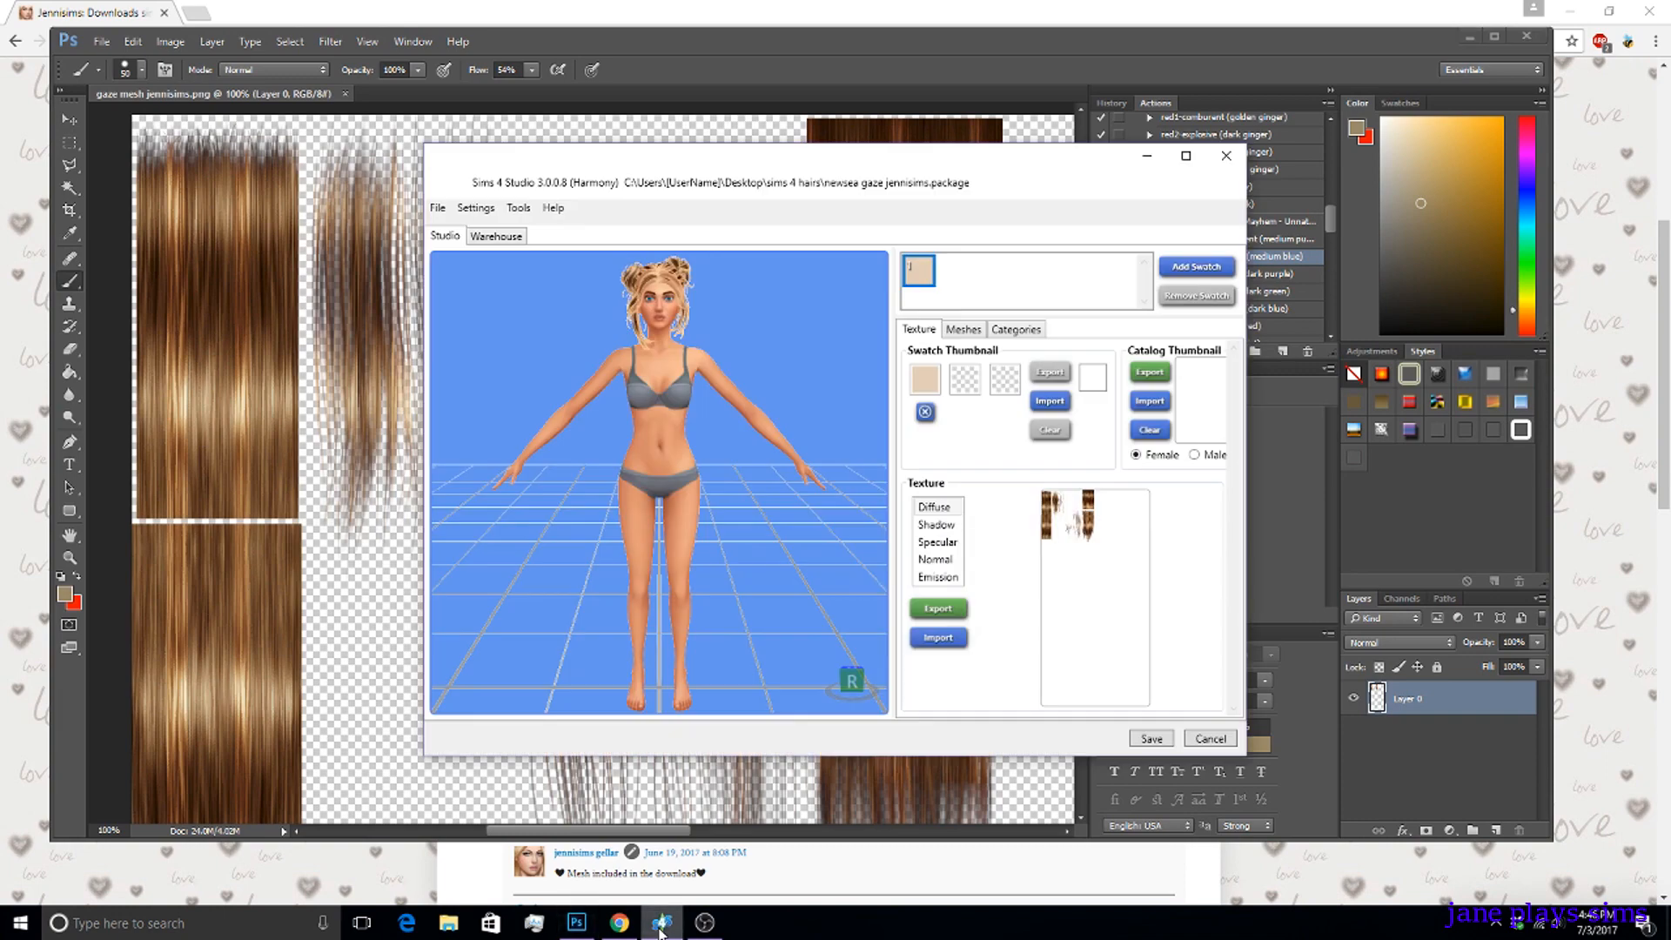
click(662, 924)
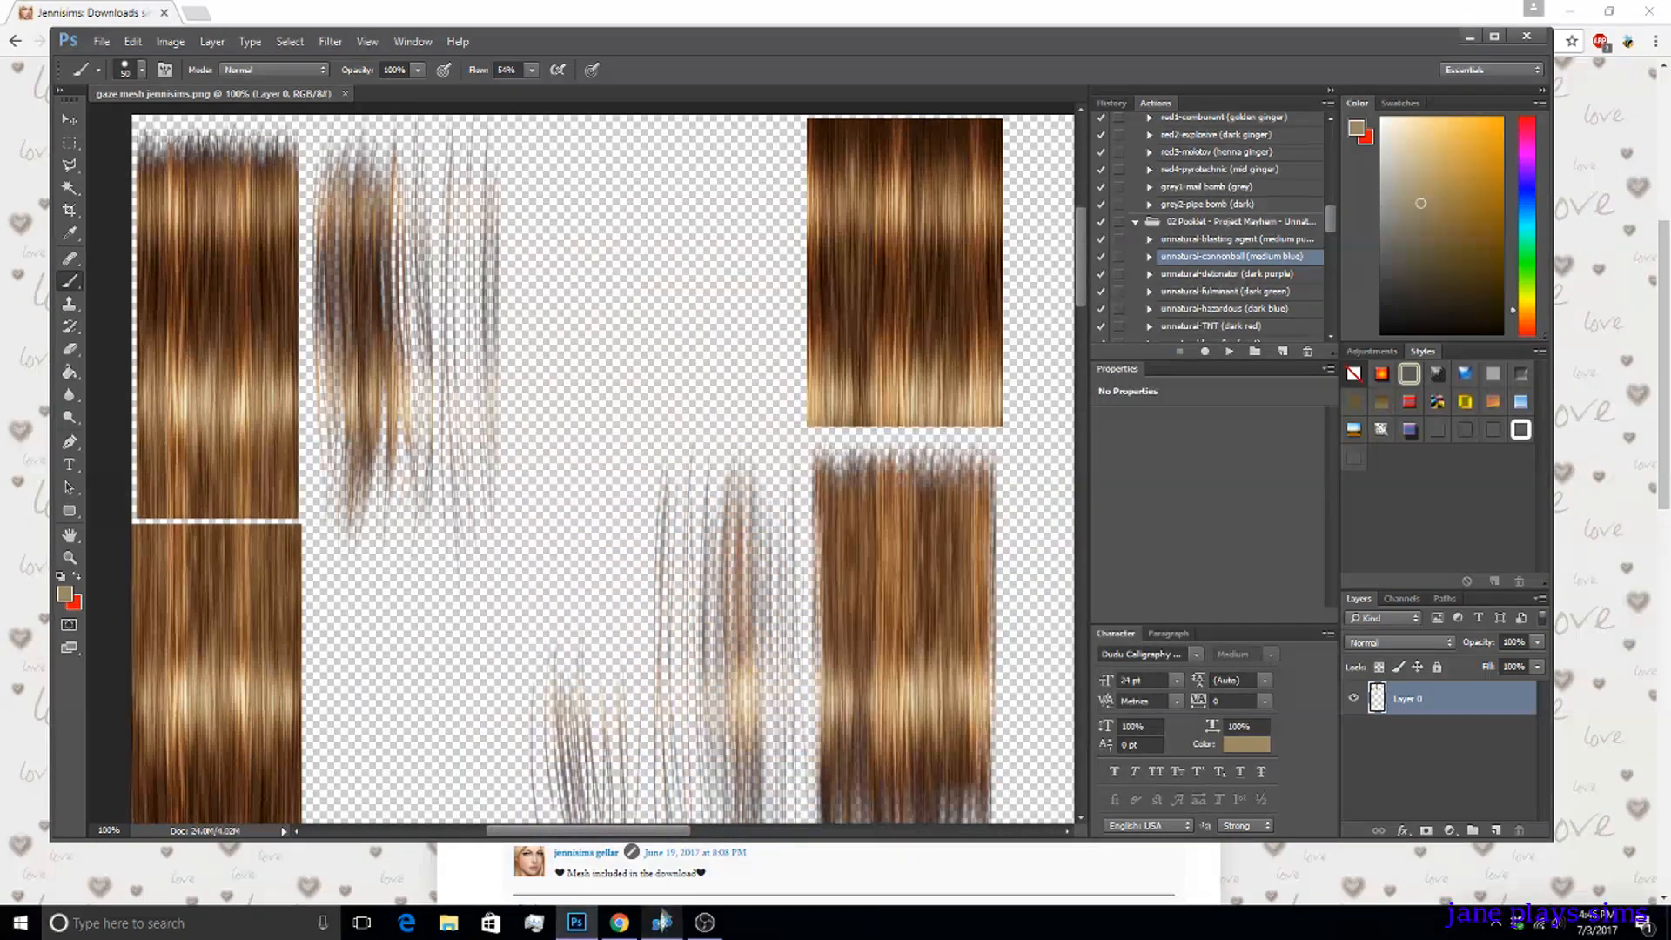
scroll(700, 539, down, 5)
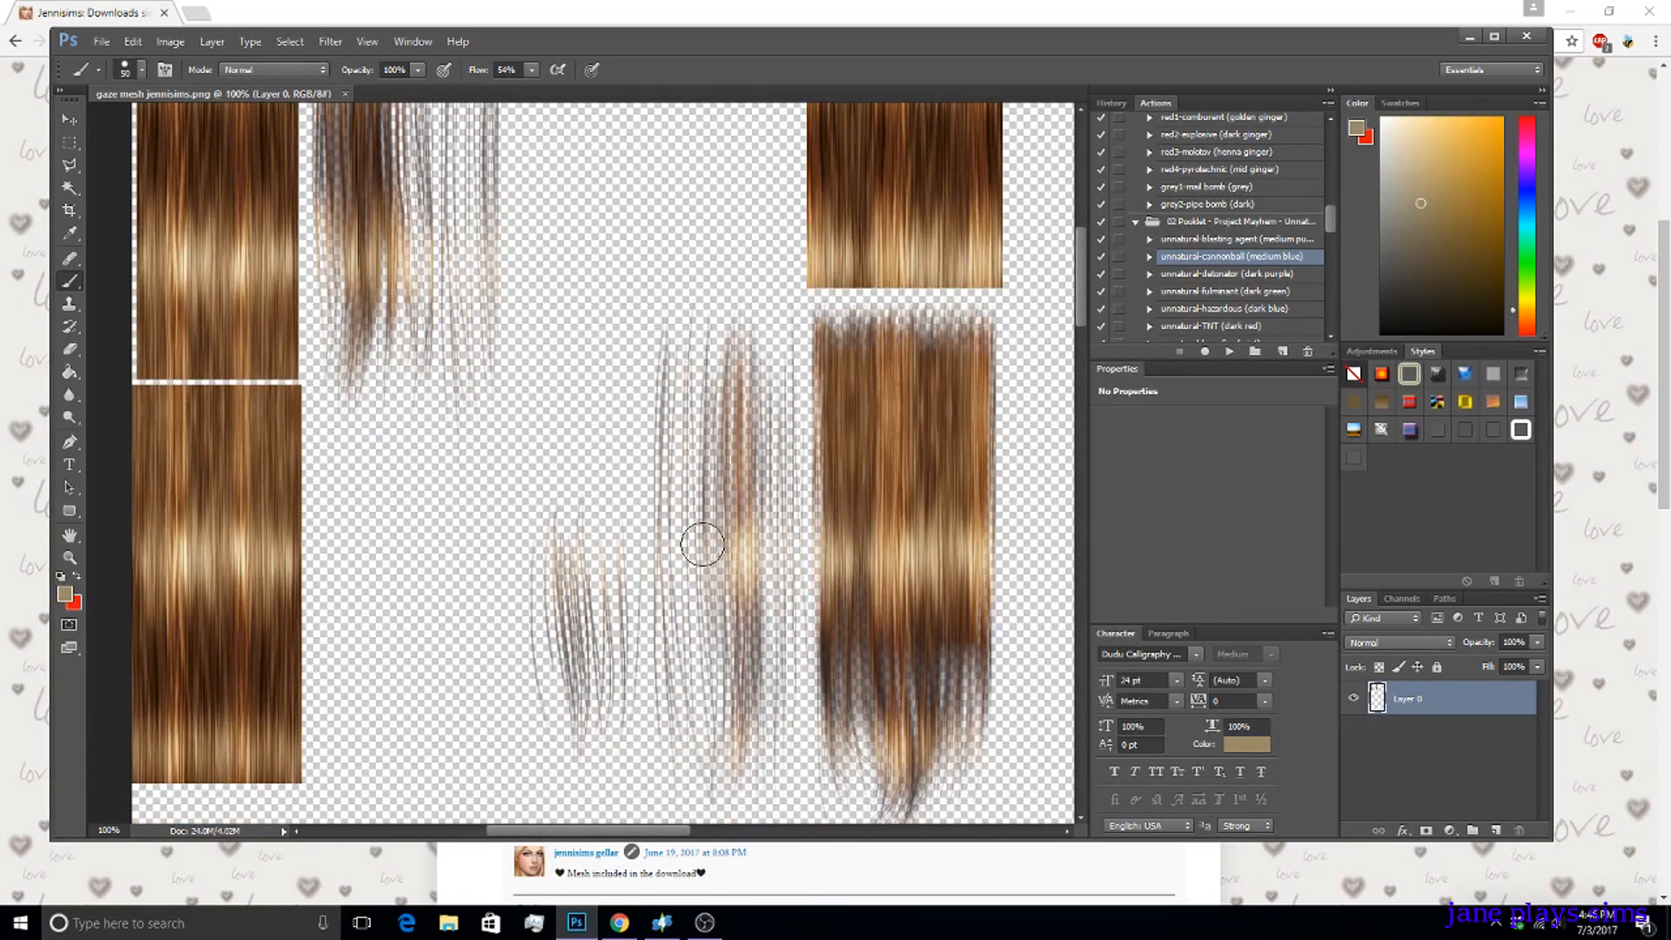
scroll(702, 544, up, 8)
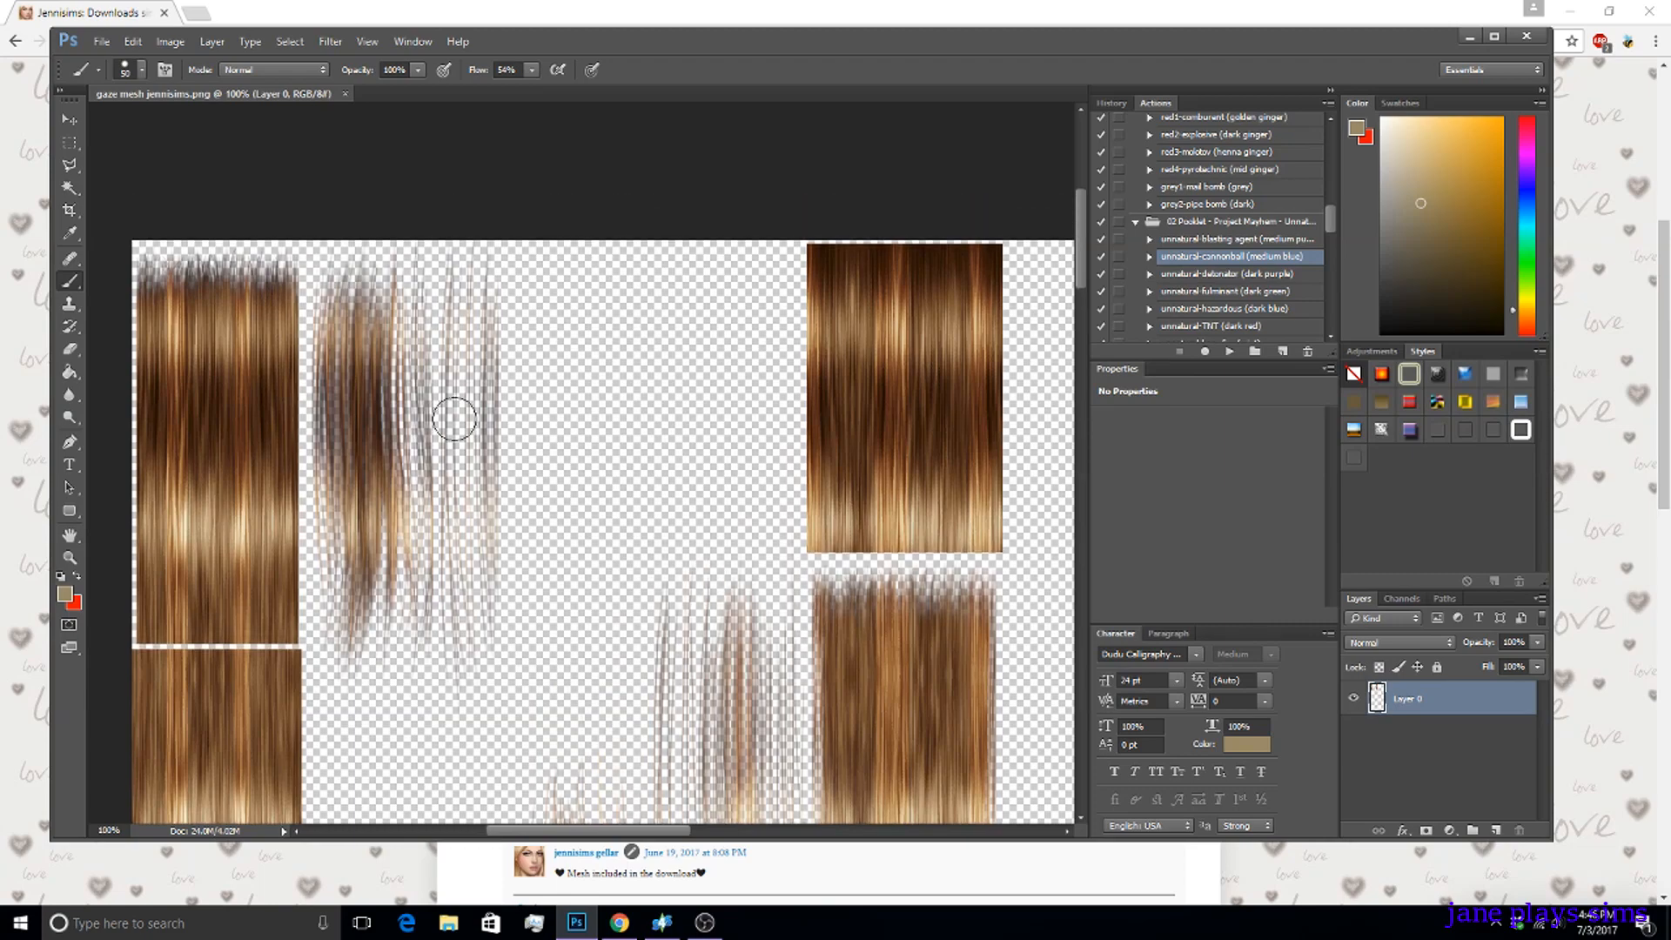
Add a new layer above Layer 0 in the gaze mesh file, using the previous layer as its clipping mask.
click(101, 46)
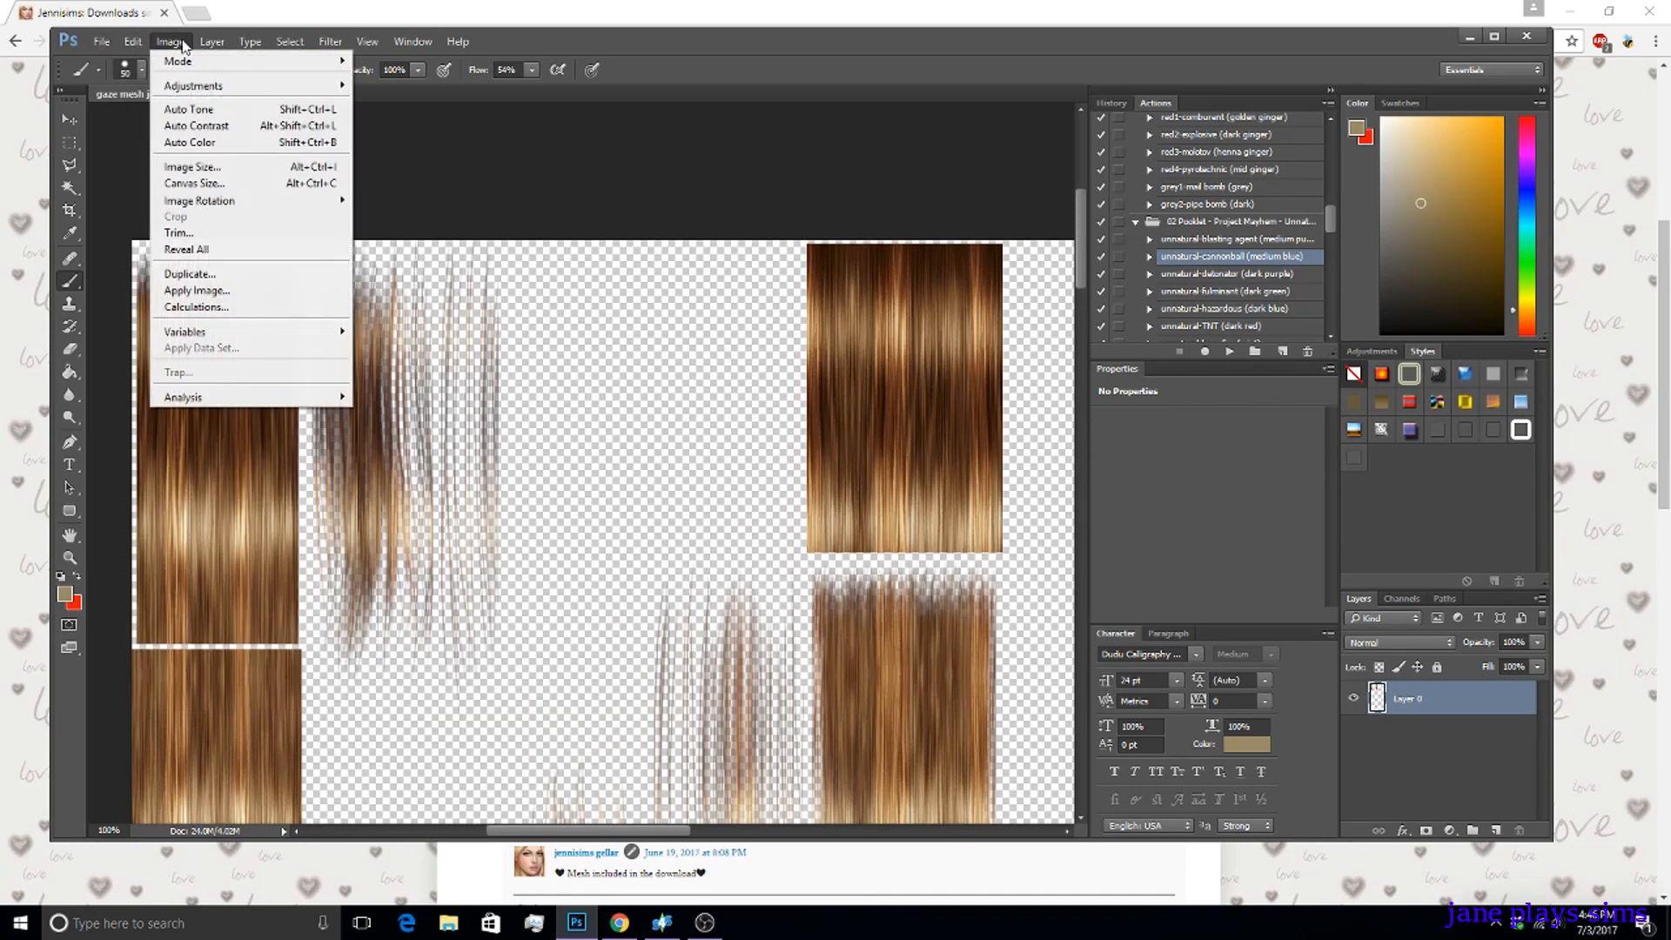
mouse_move(222, 61)
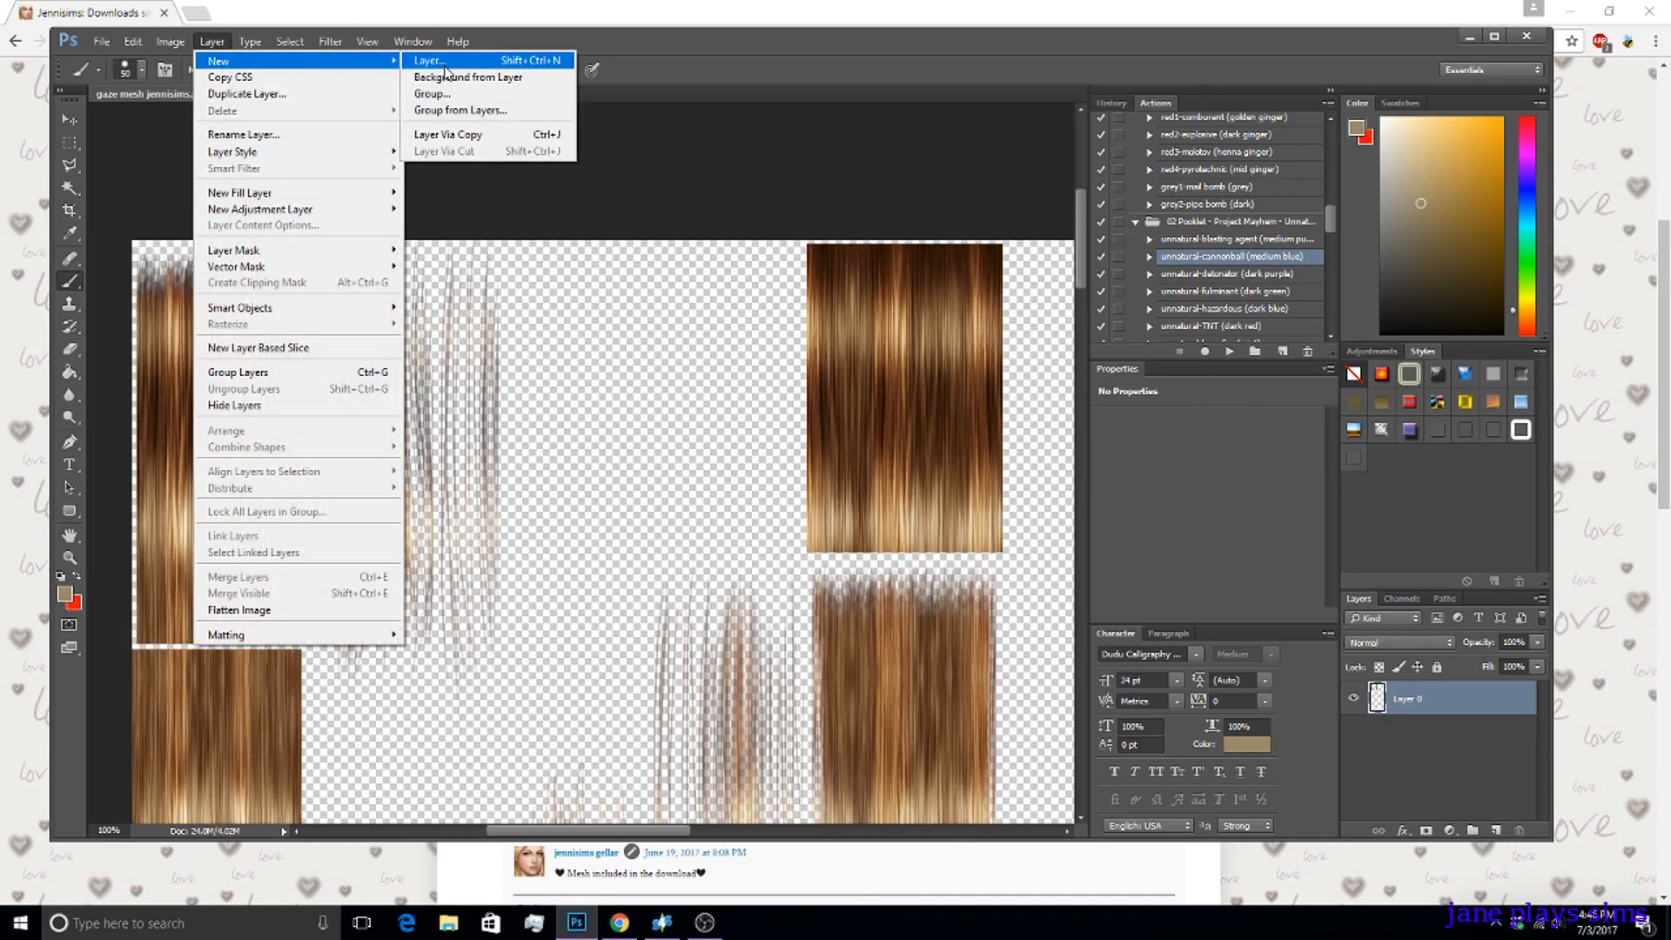
click(429, 60)
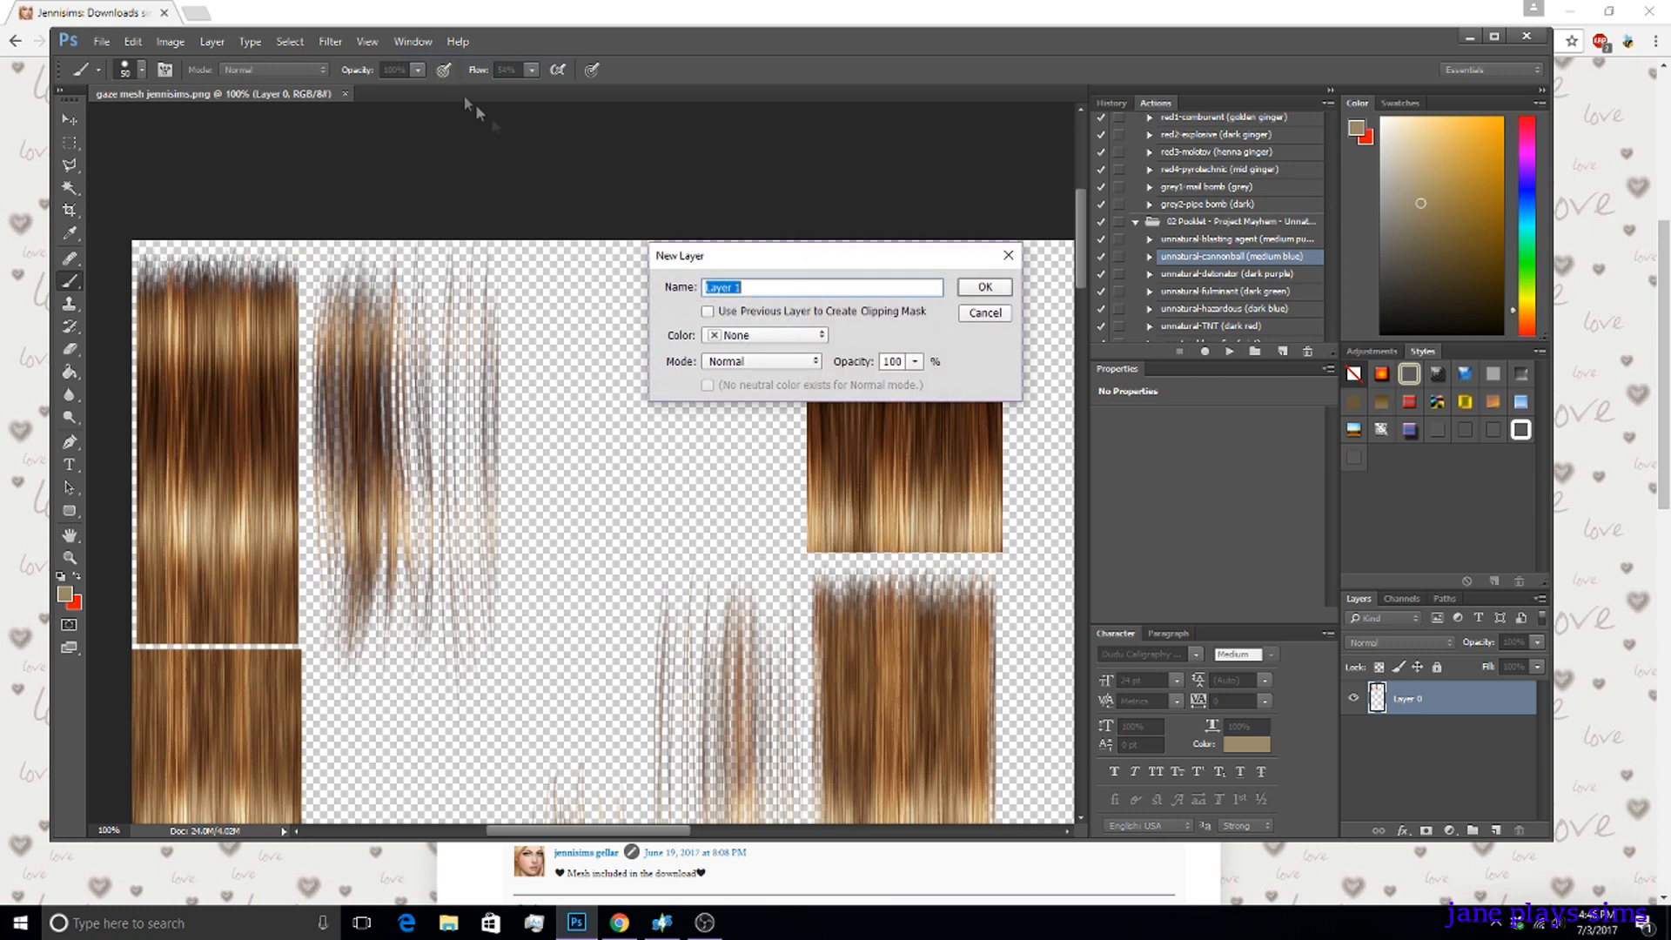
click(707, 312)
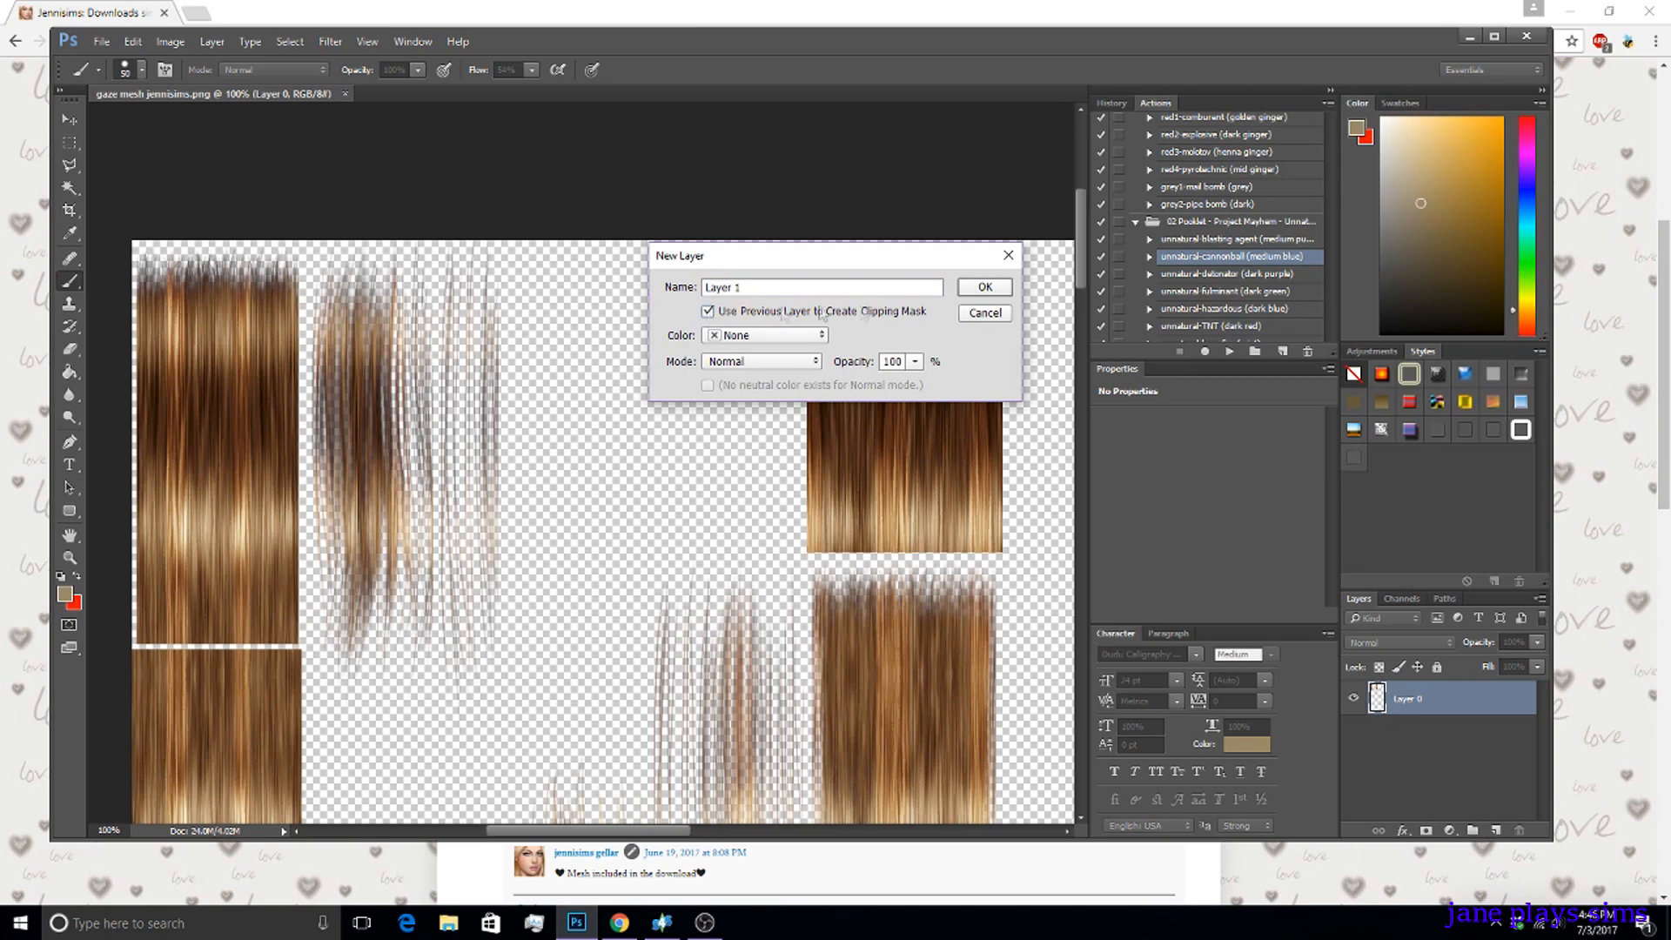
click(984, 288)
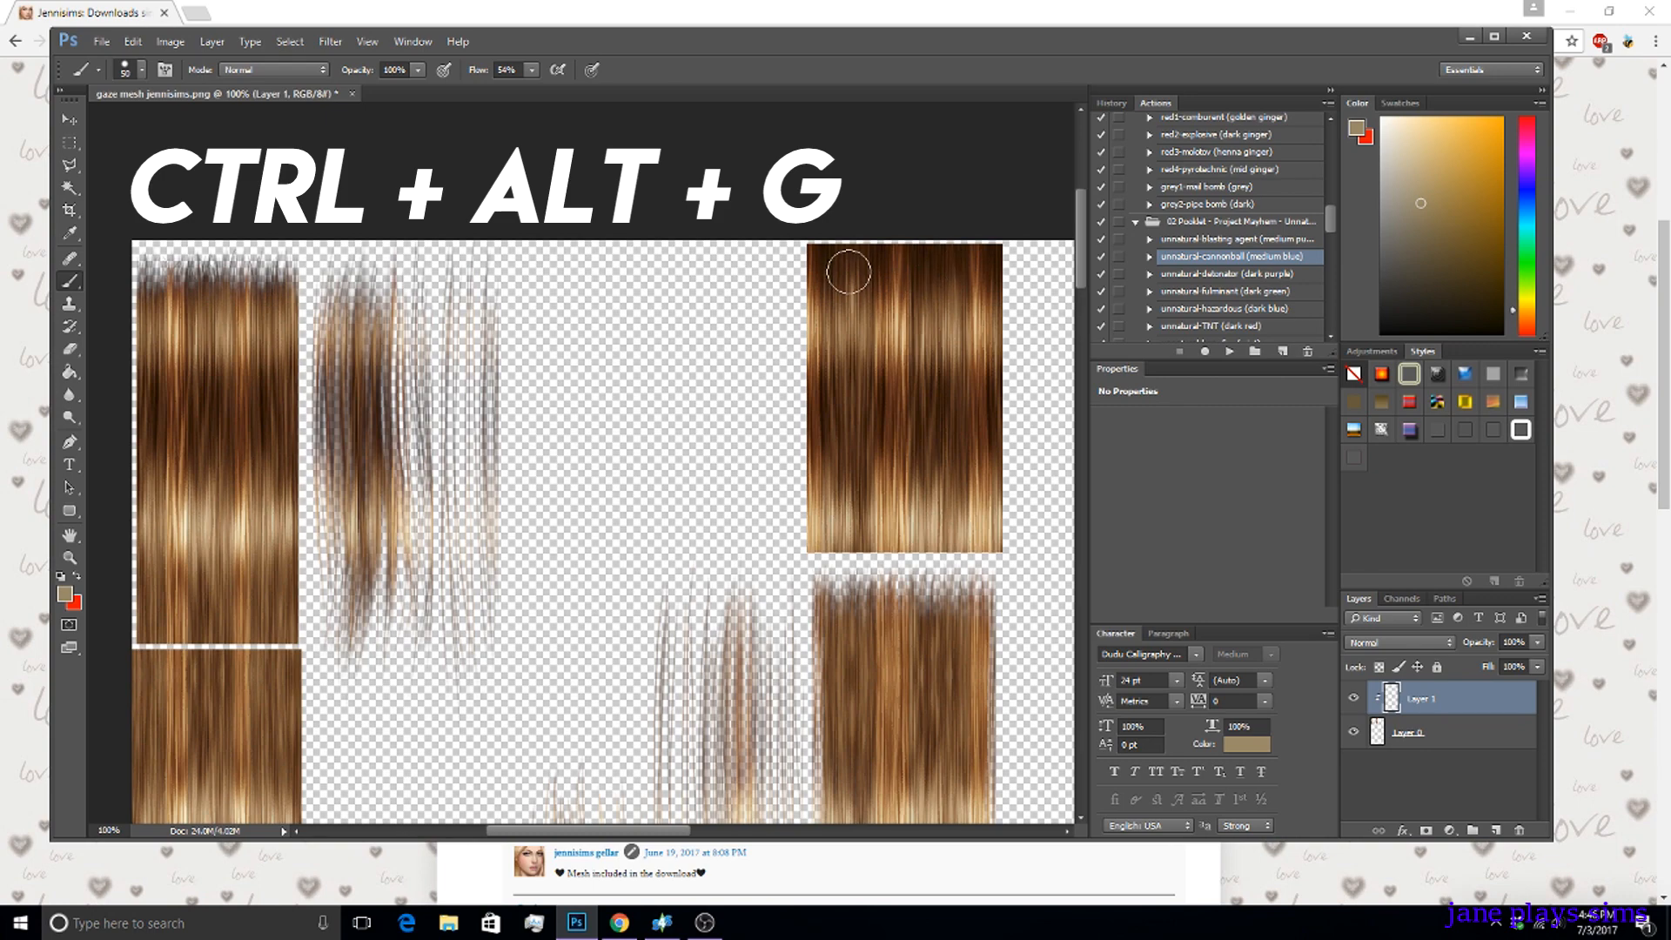
Clear the other windows away and open the natural folder inside the sims 4 hairs textures folder in File Explorer.
click(660, 922)
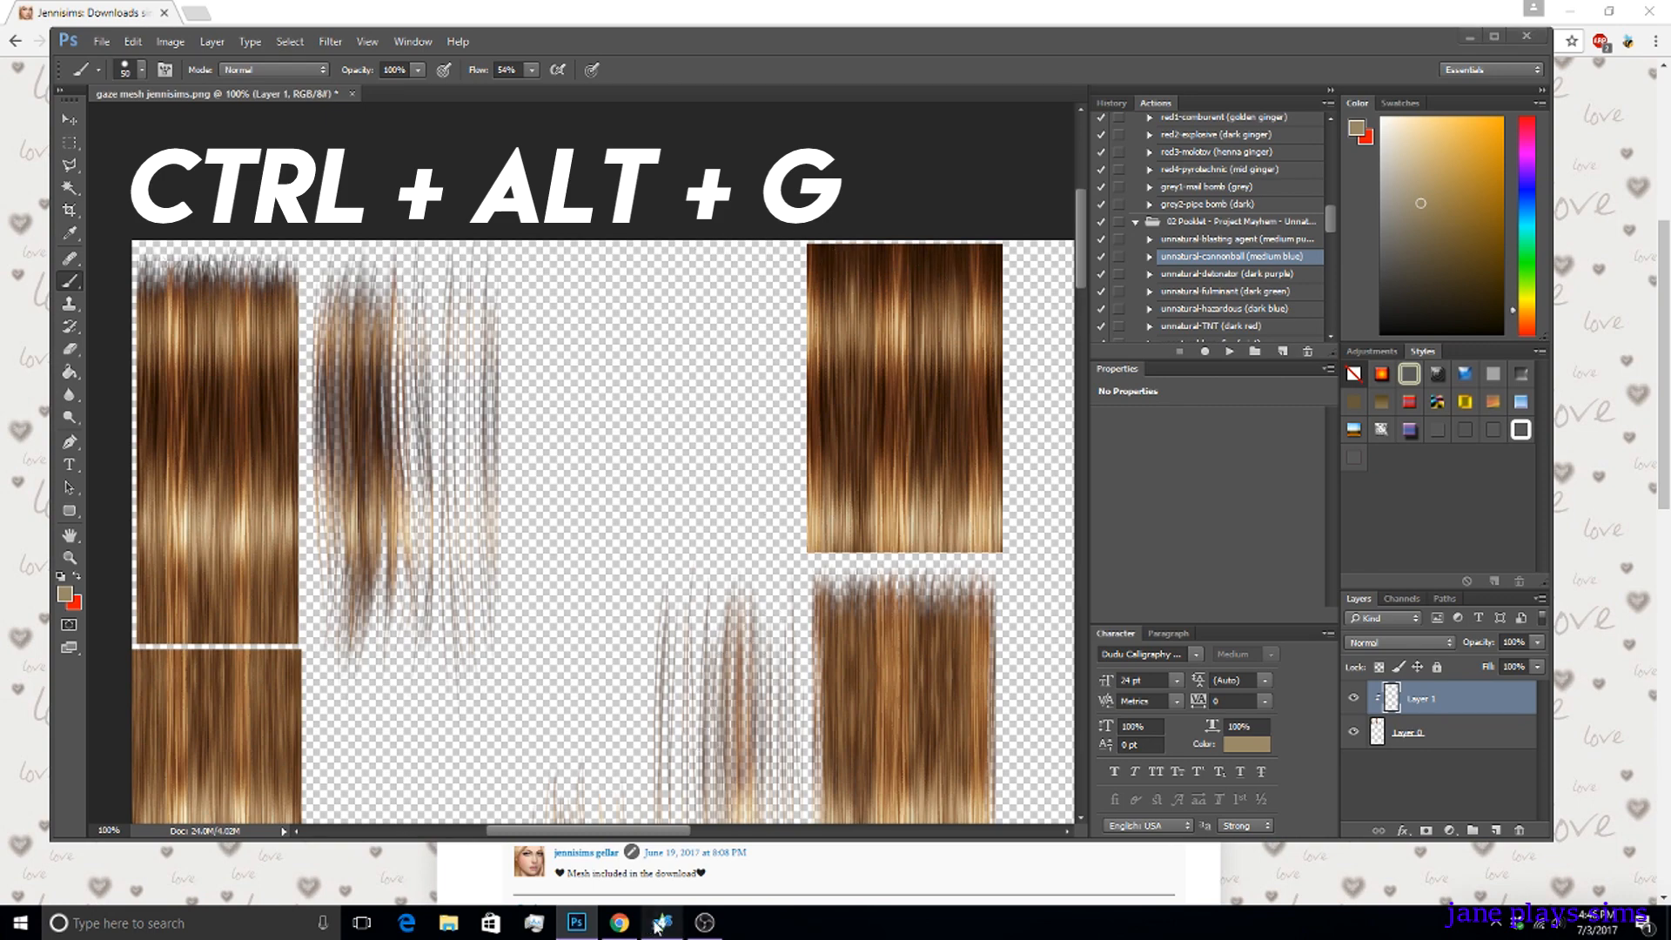
click(657, 926)
click(618, 923)
click(618, 922)
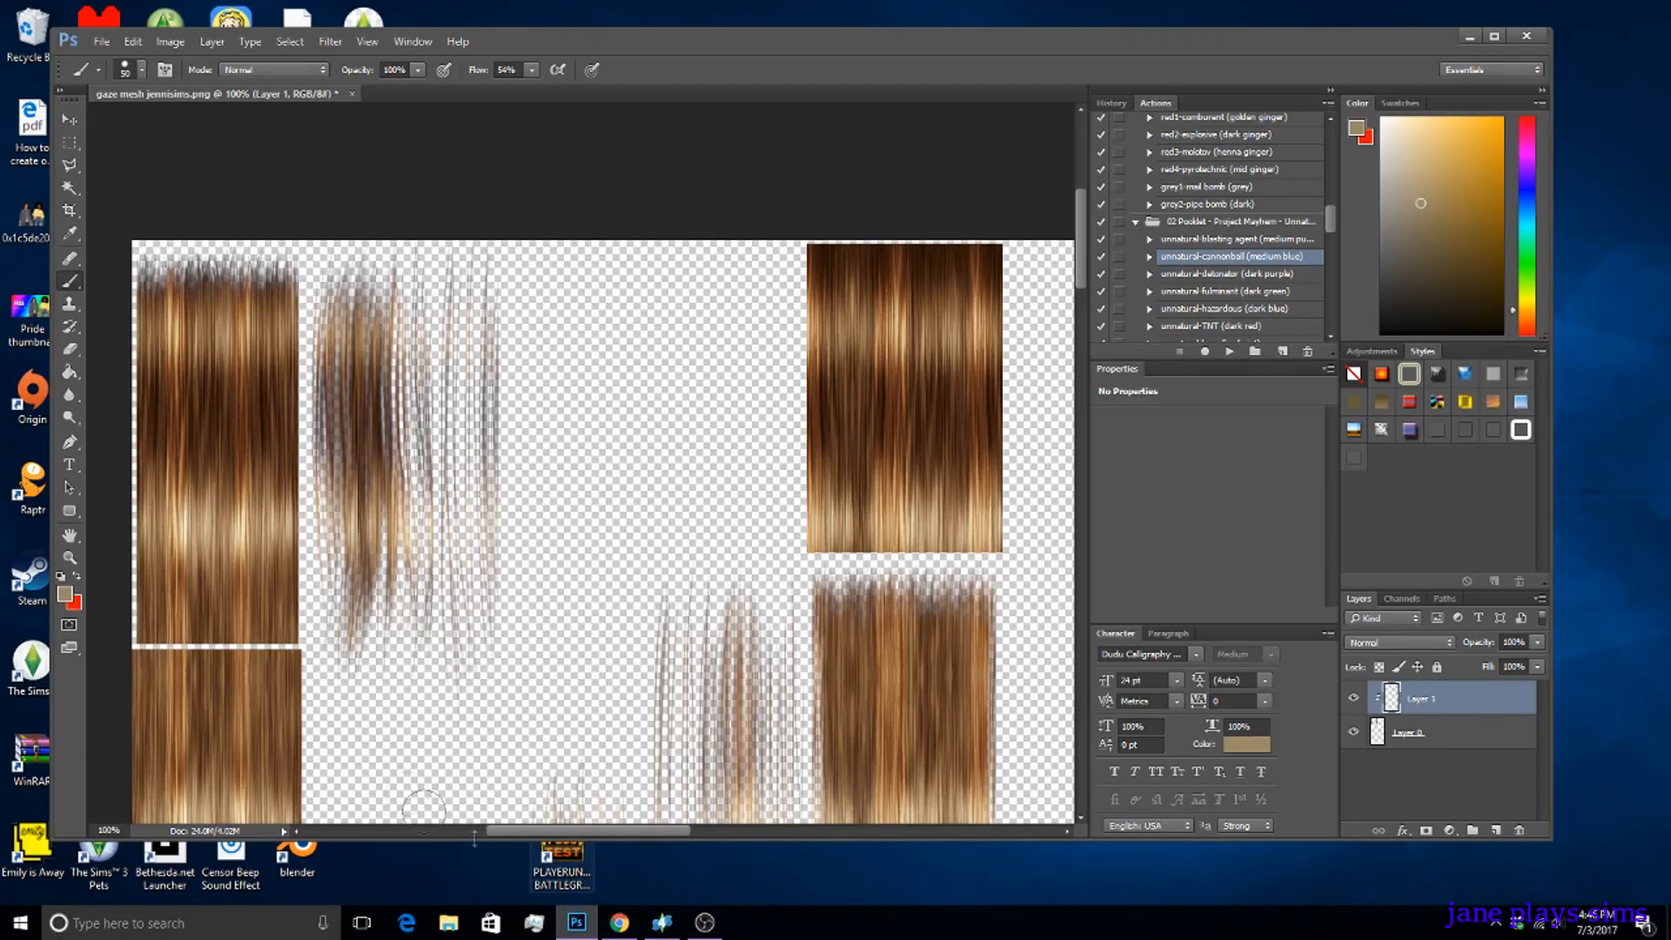
click(20, 924)
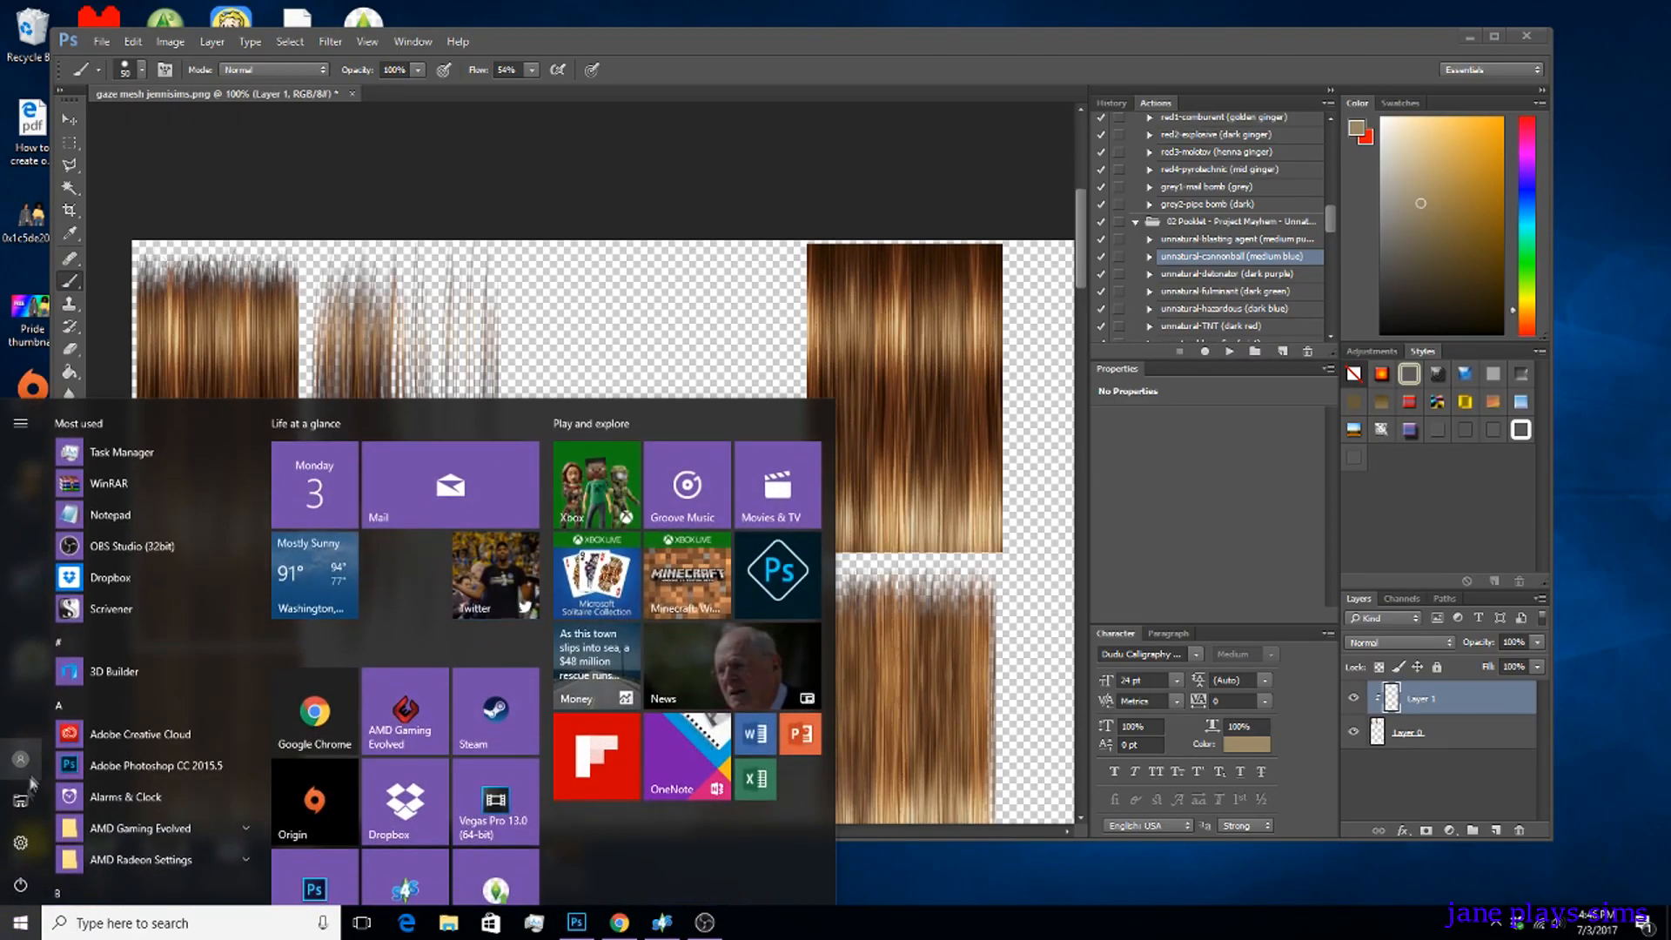
click(22, 804)
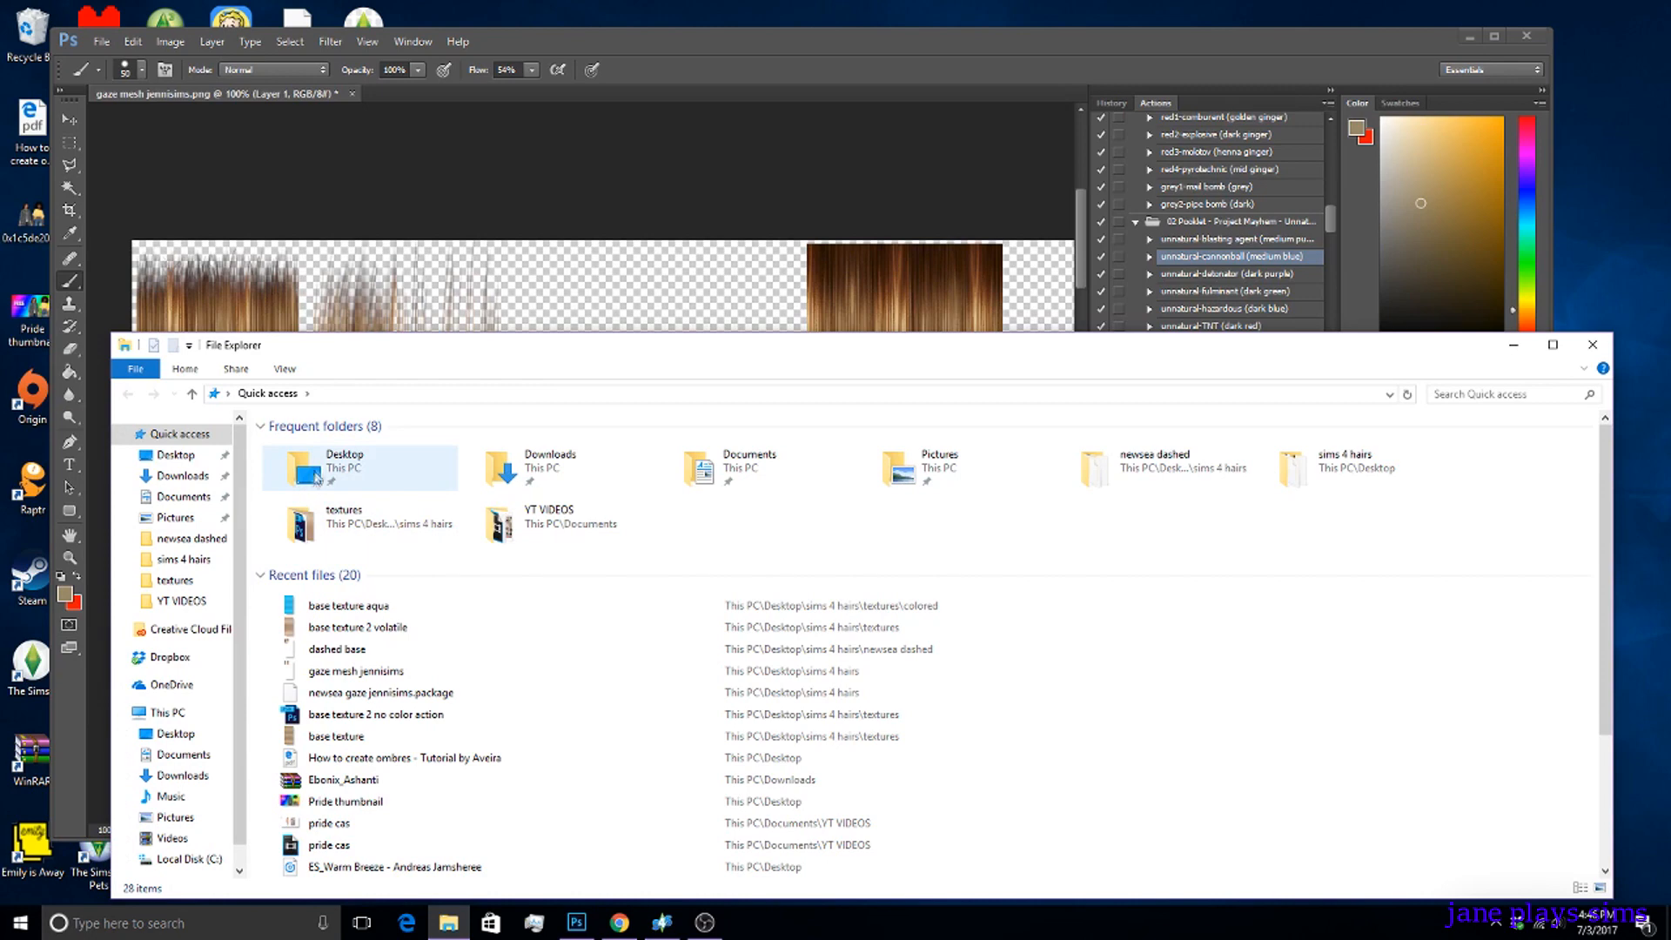
click(339, 540)
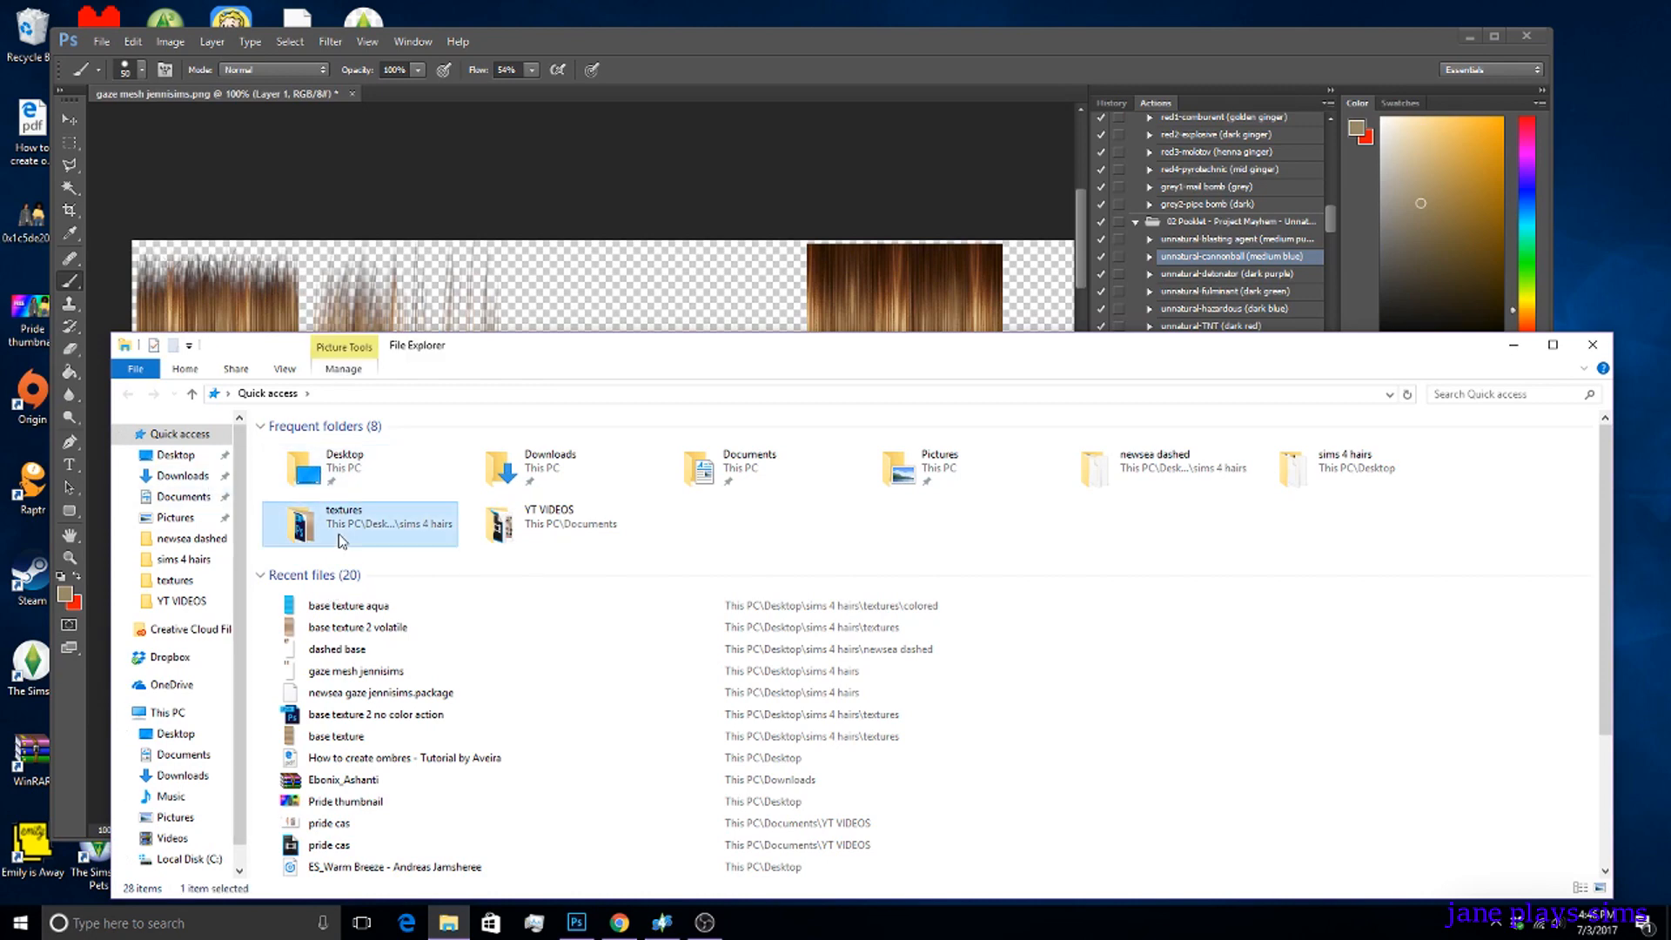
double_click(338, 534)
click(376, 477)
double_click(376, 477)
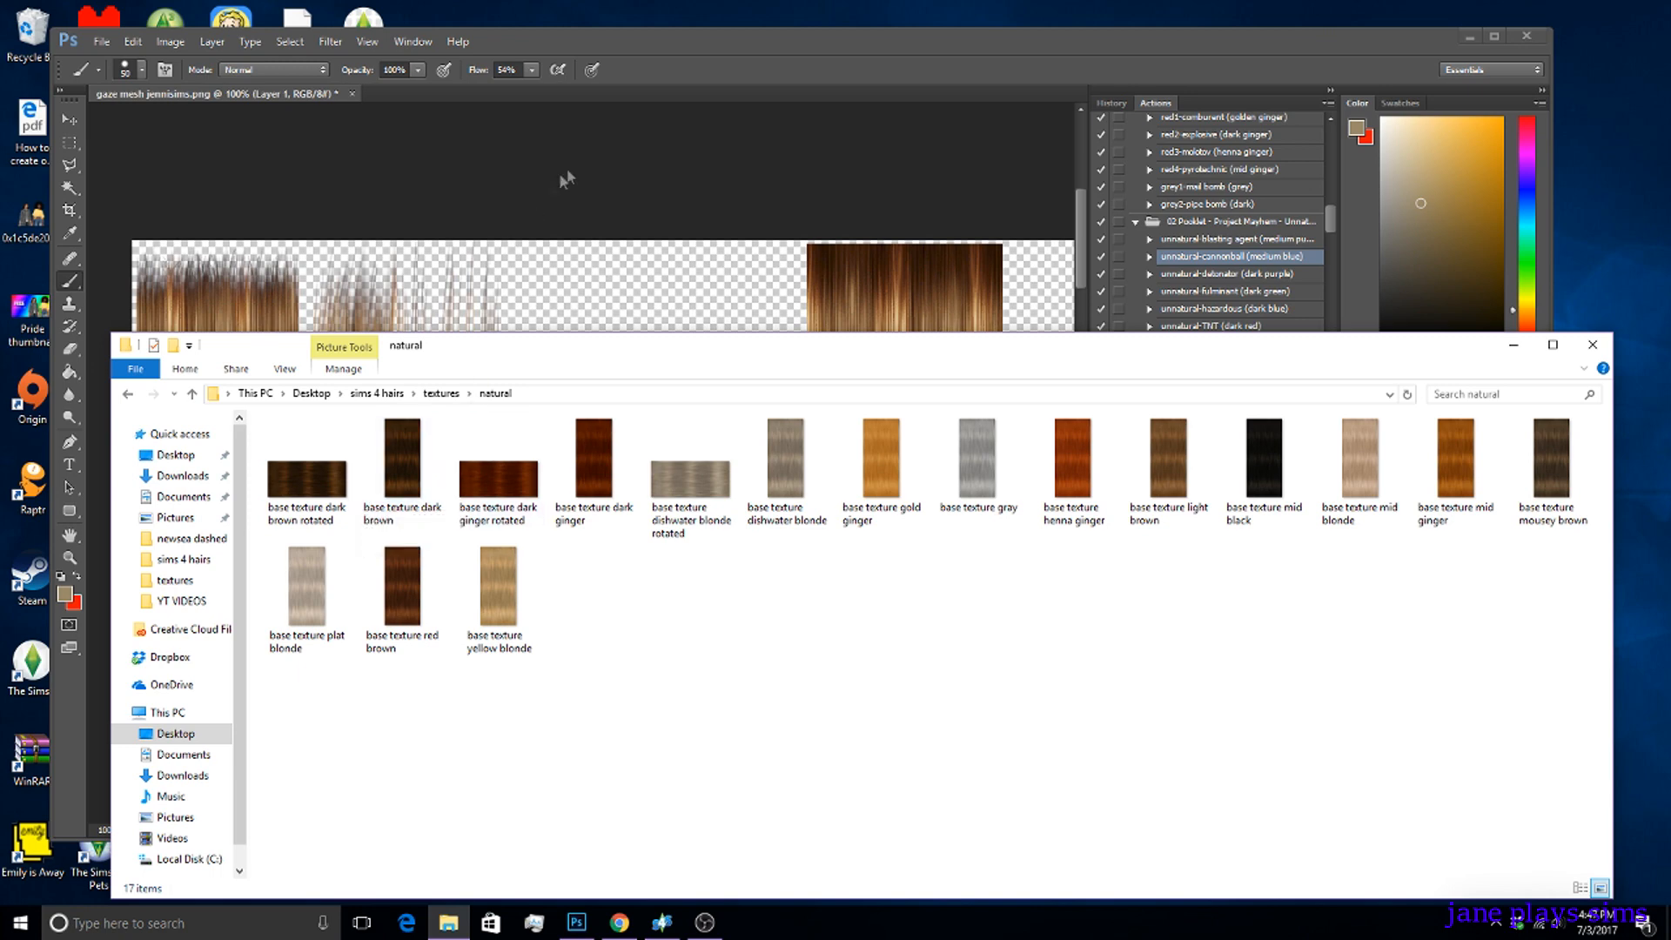
Place the base texture dark brown image from the natural folder into the gaze mesh file on the clipped layer.
scroll(557, 183, down, 5)
scroll(581, 167, down, 5)
scroll(581, 167, down, 5)
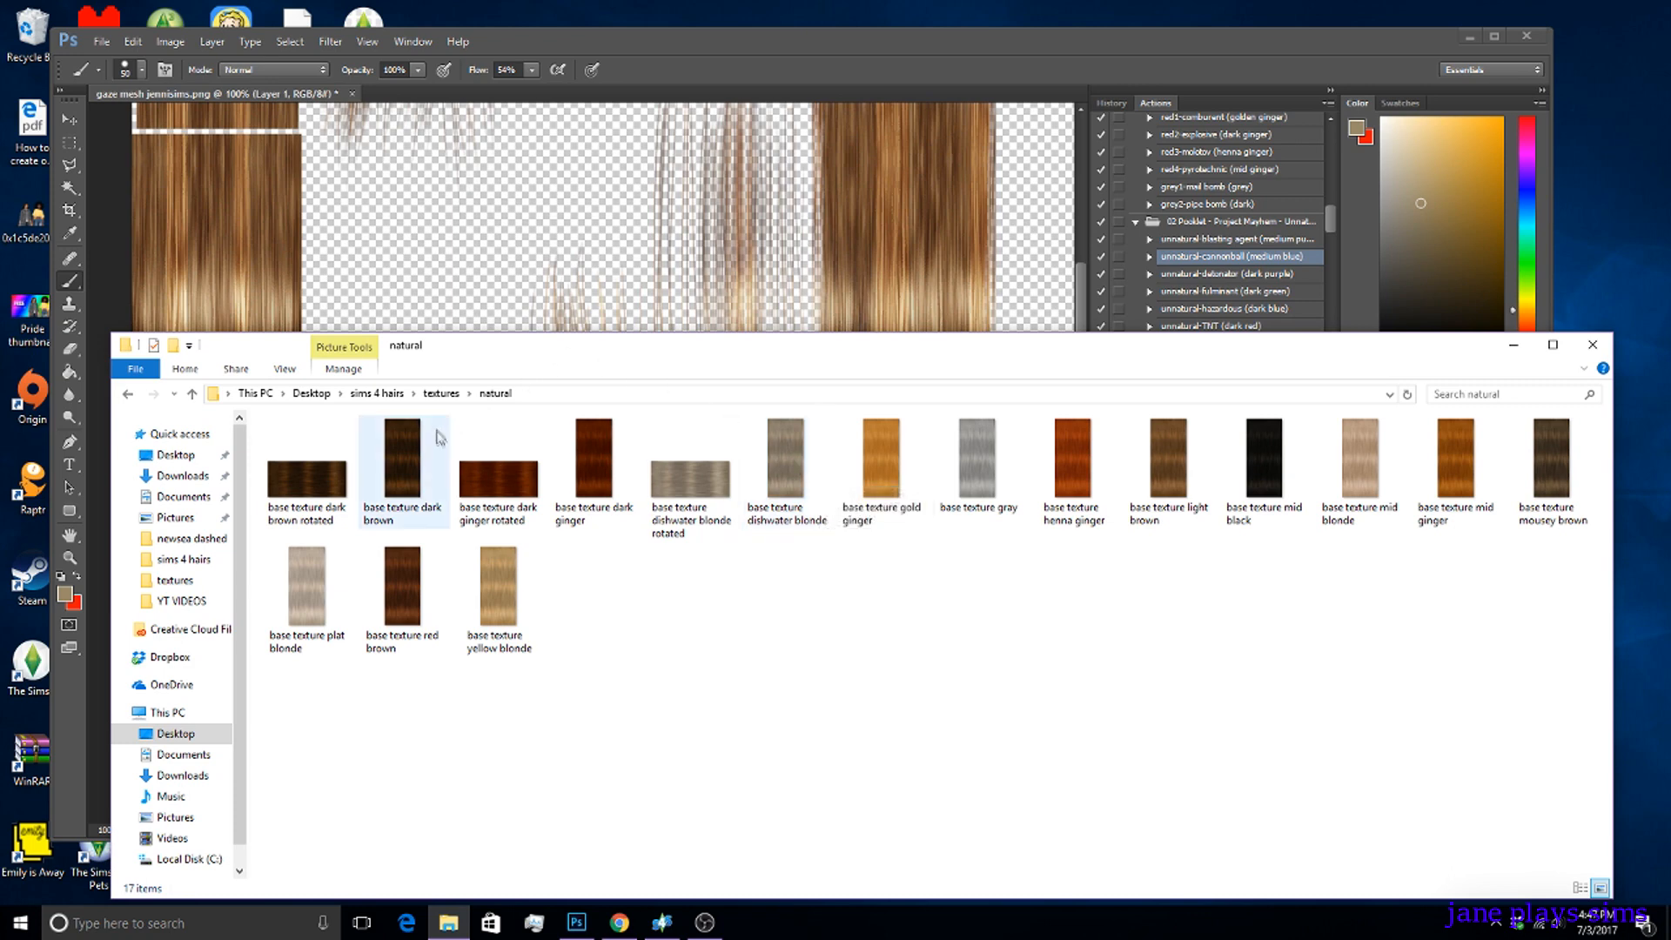
scroll(457, 148, up, 3)
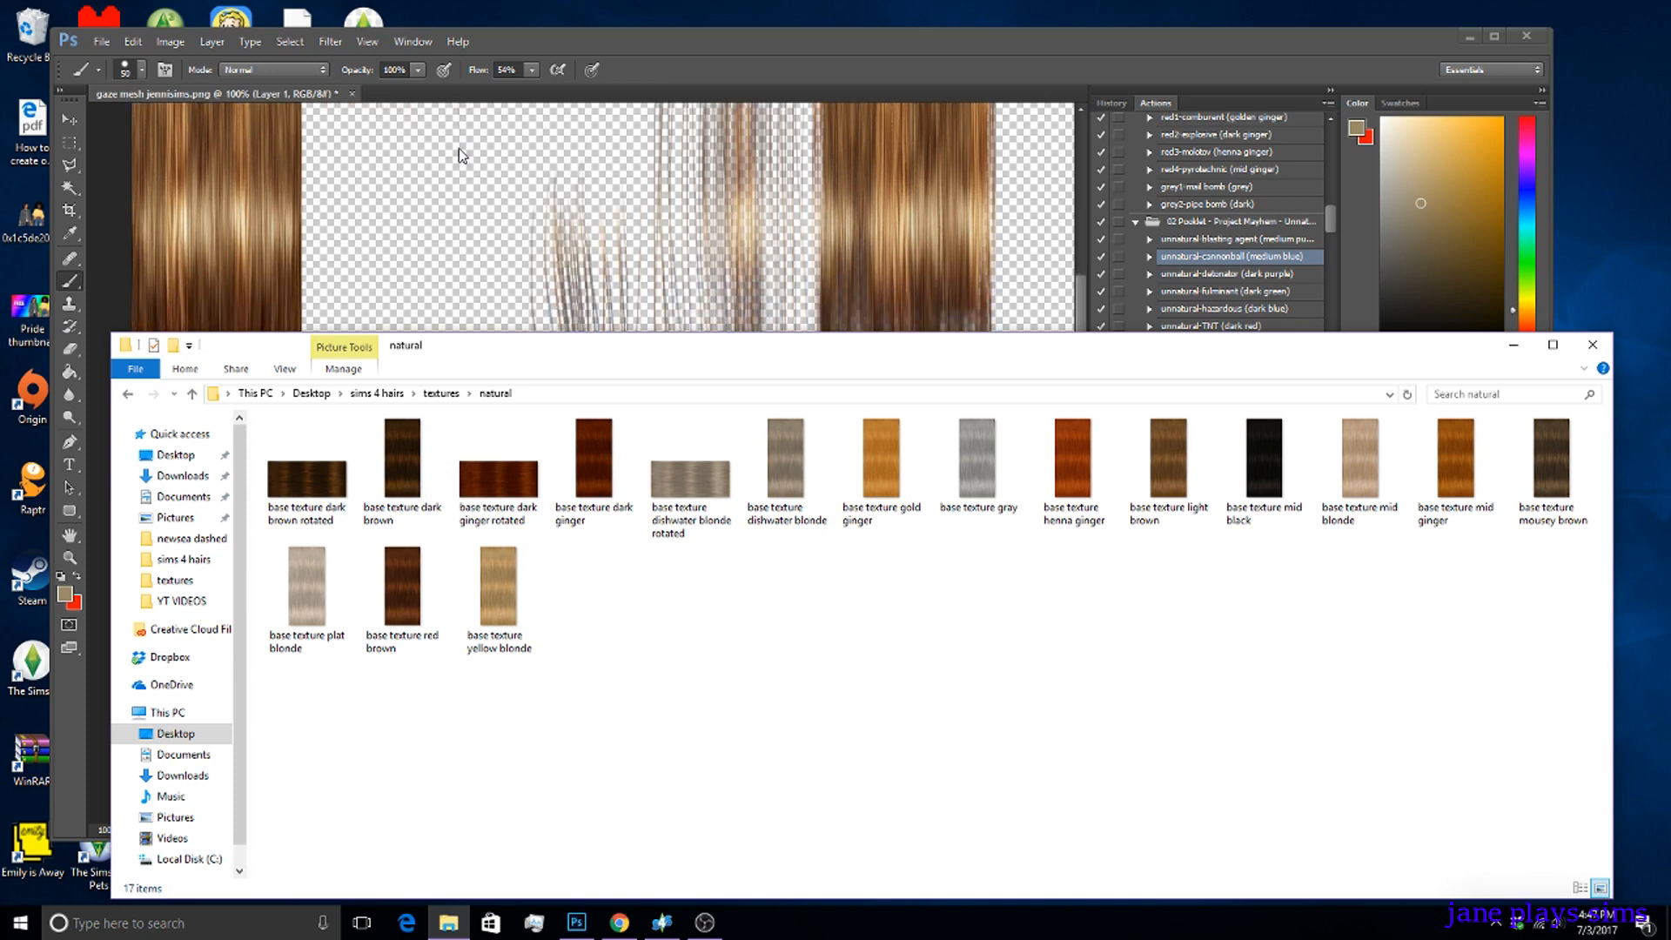
scroll(458, 148, up, 3)
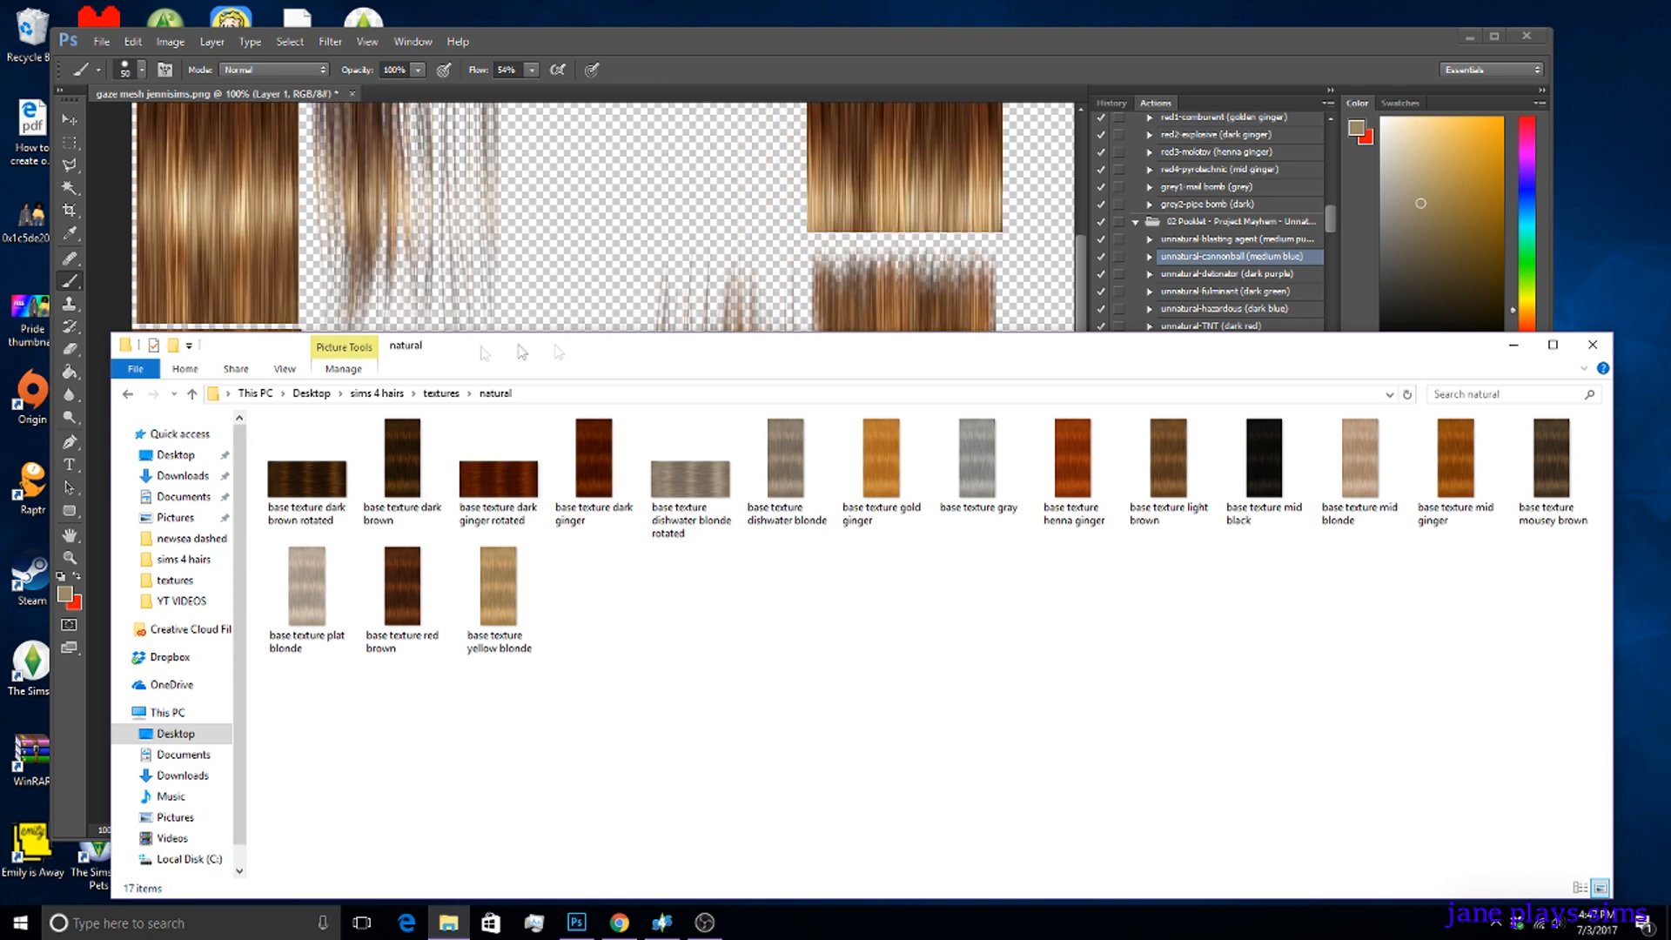
drag(402, 457, 257, 221)
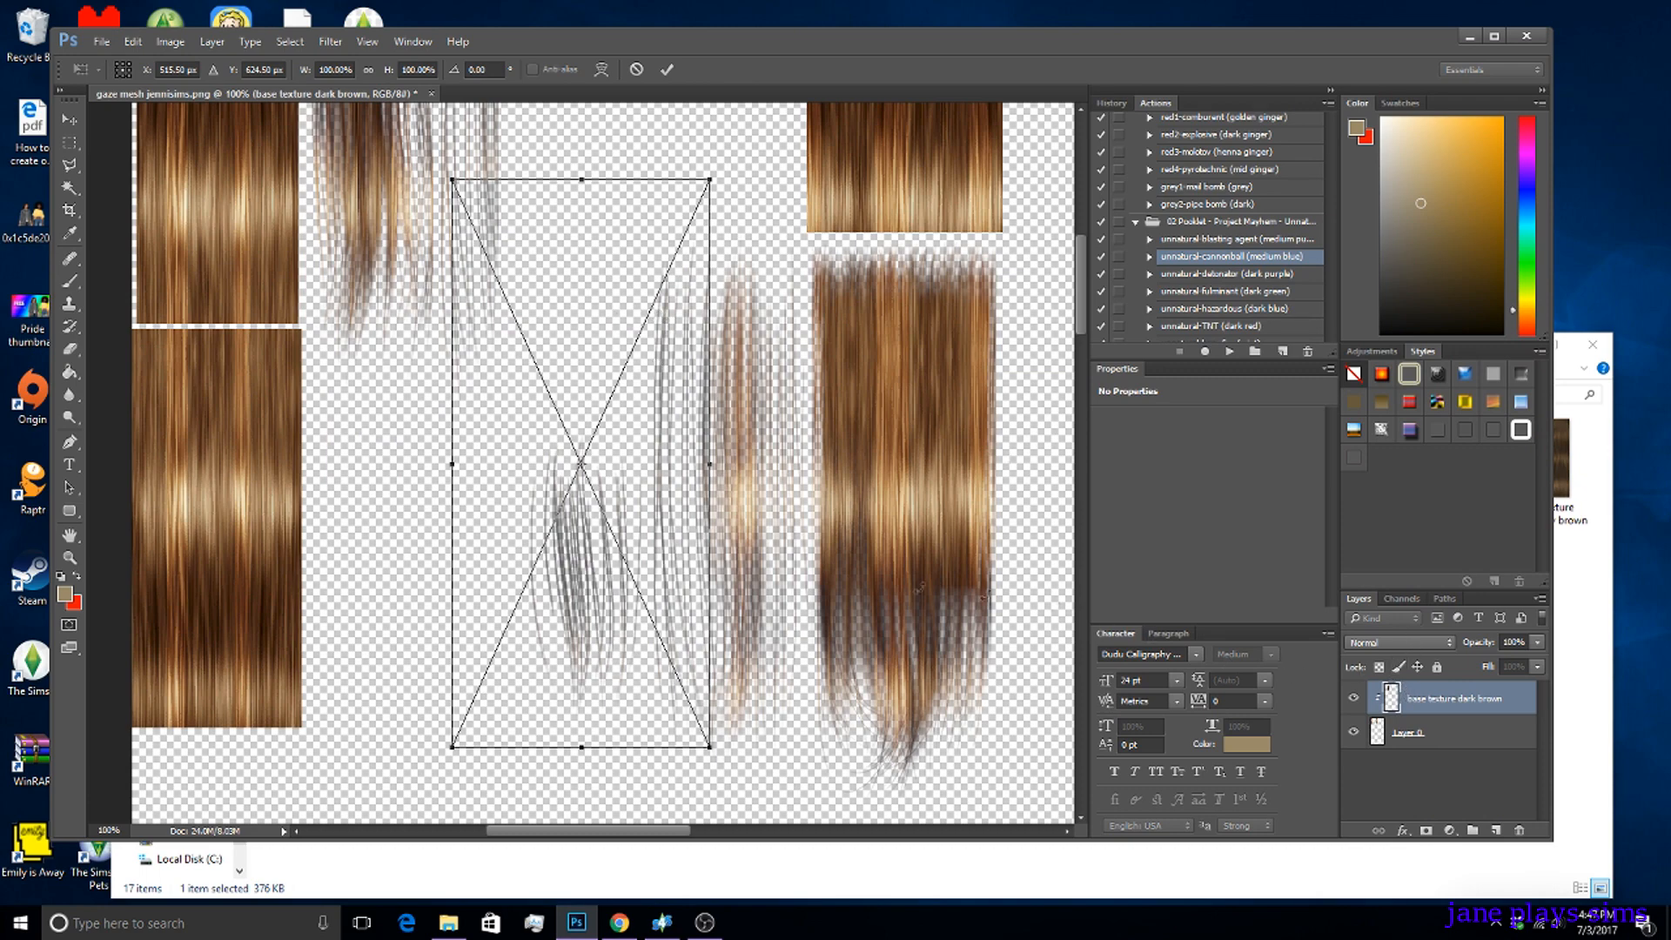
Position the dark brown texture at the canvas's upper-left corner over the left hair sections and commit the placement.
drag(675, 564, 977, 557)
scroll(729, 410, down, 3)
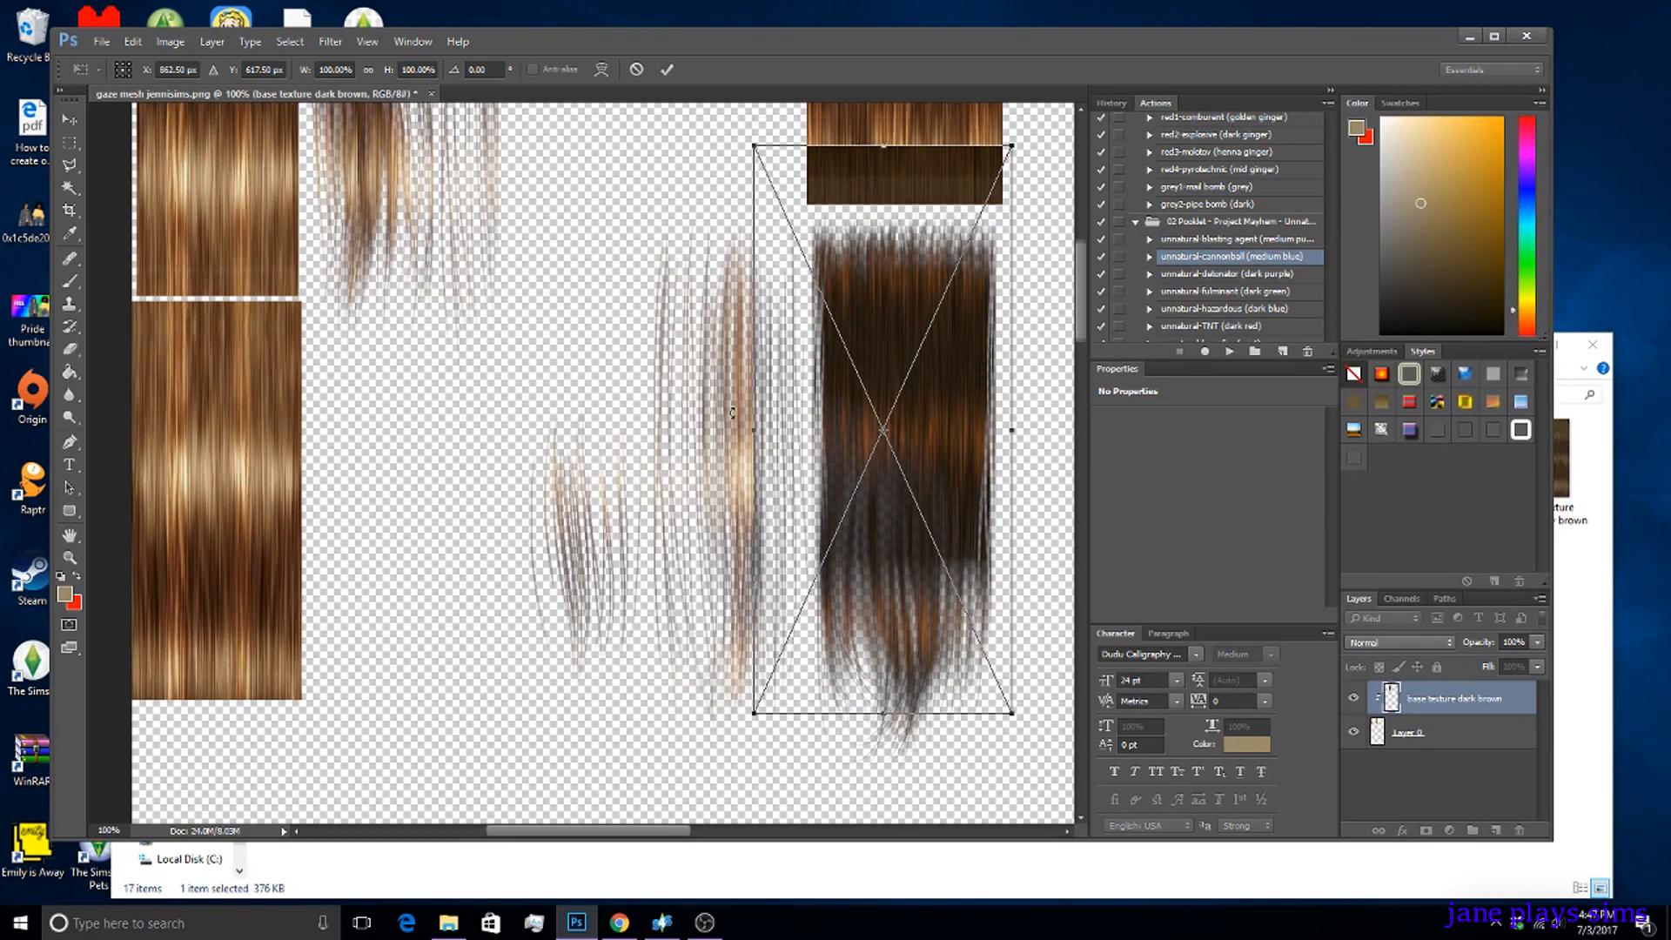
scroll(730, 411, up, 6)
drag(827, 421, 250, 256)
scroll(251, 361, up, 5)
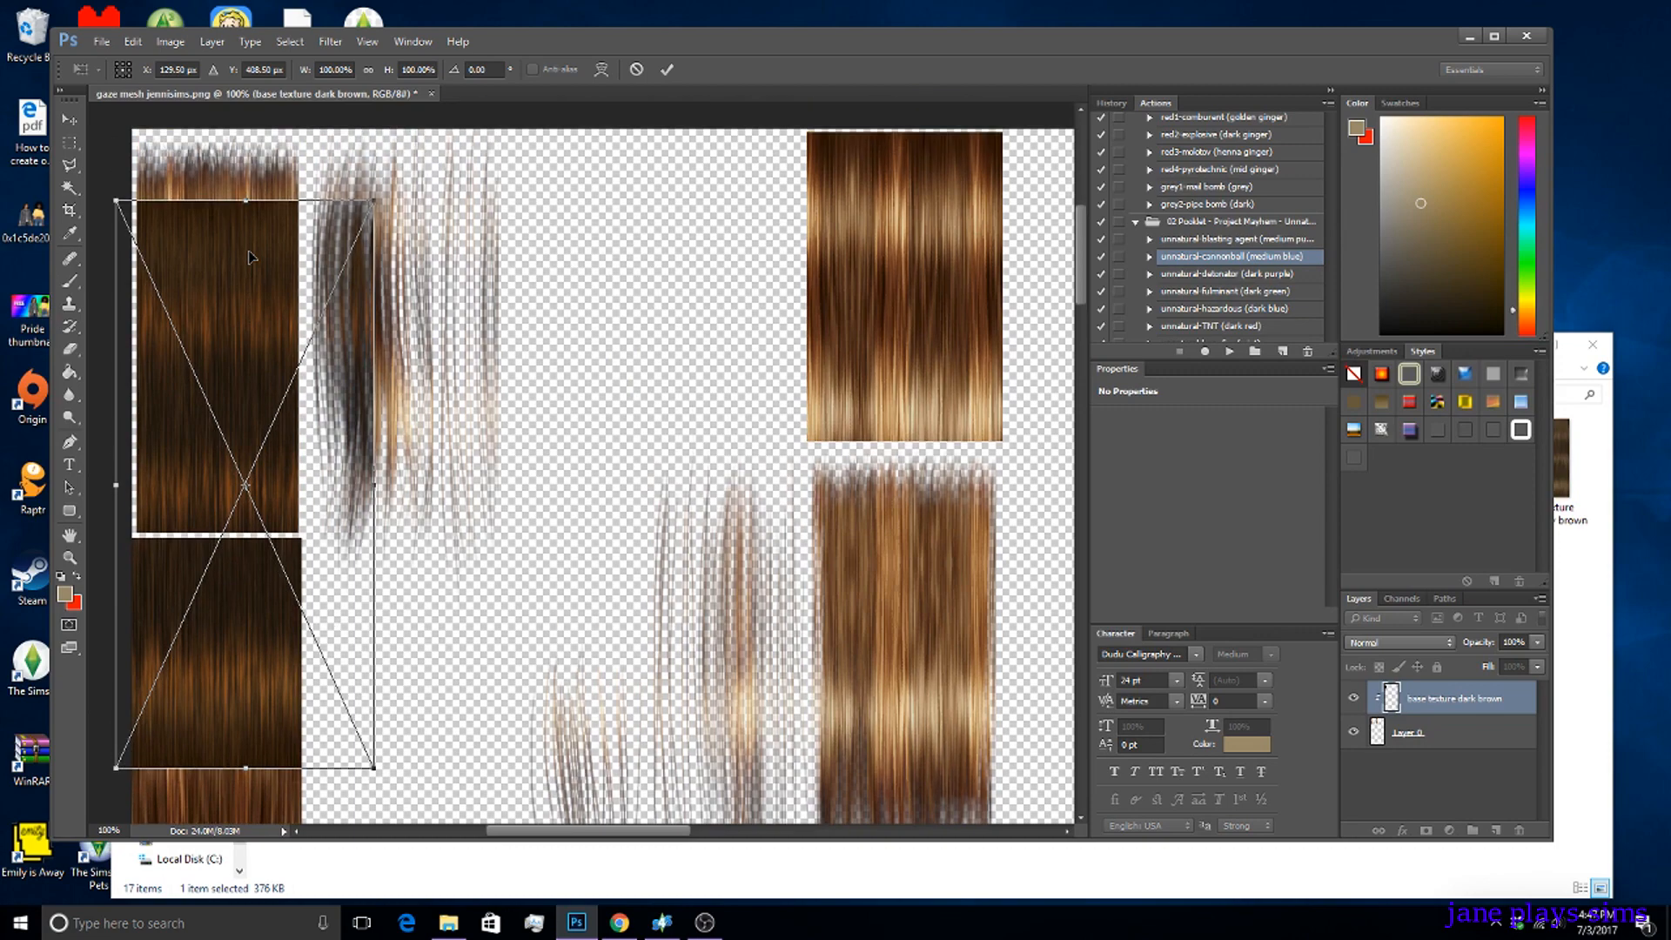
drag(251, 359, 267, 299)
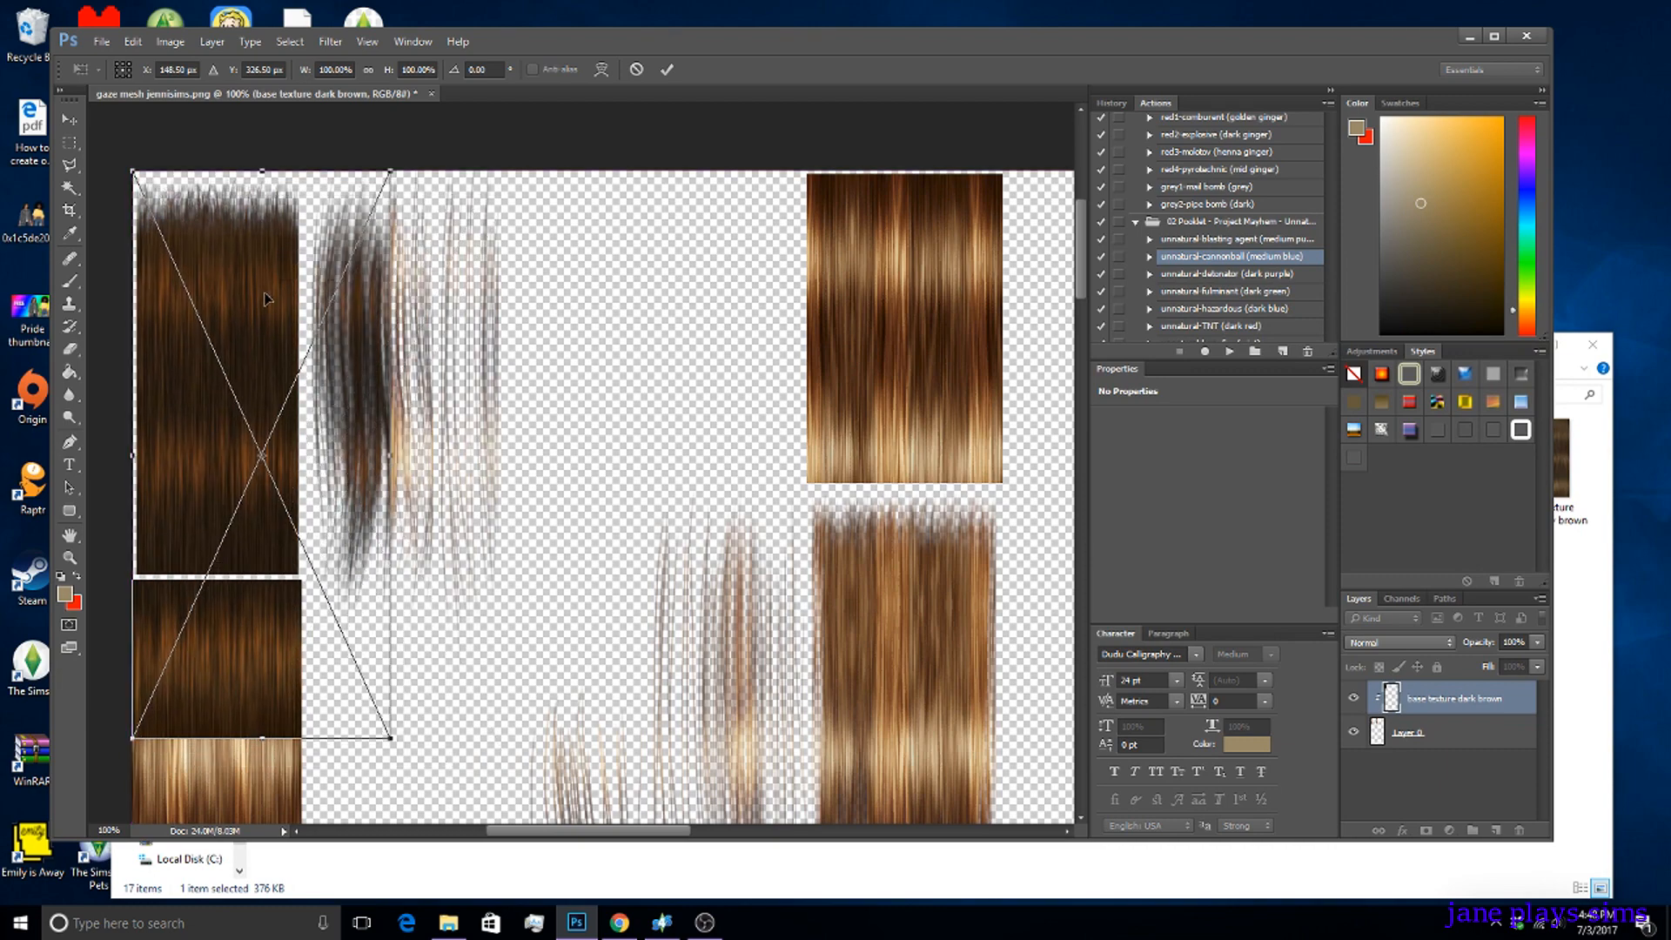
right_click(267, 298)
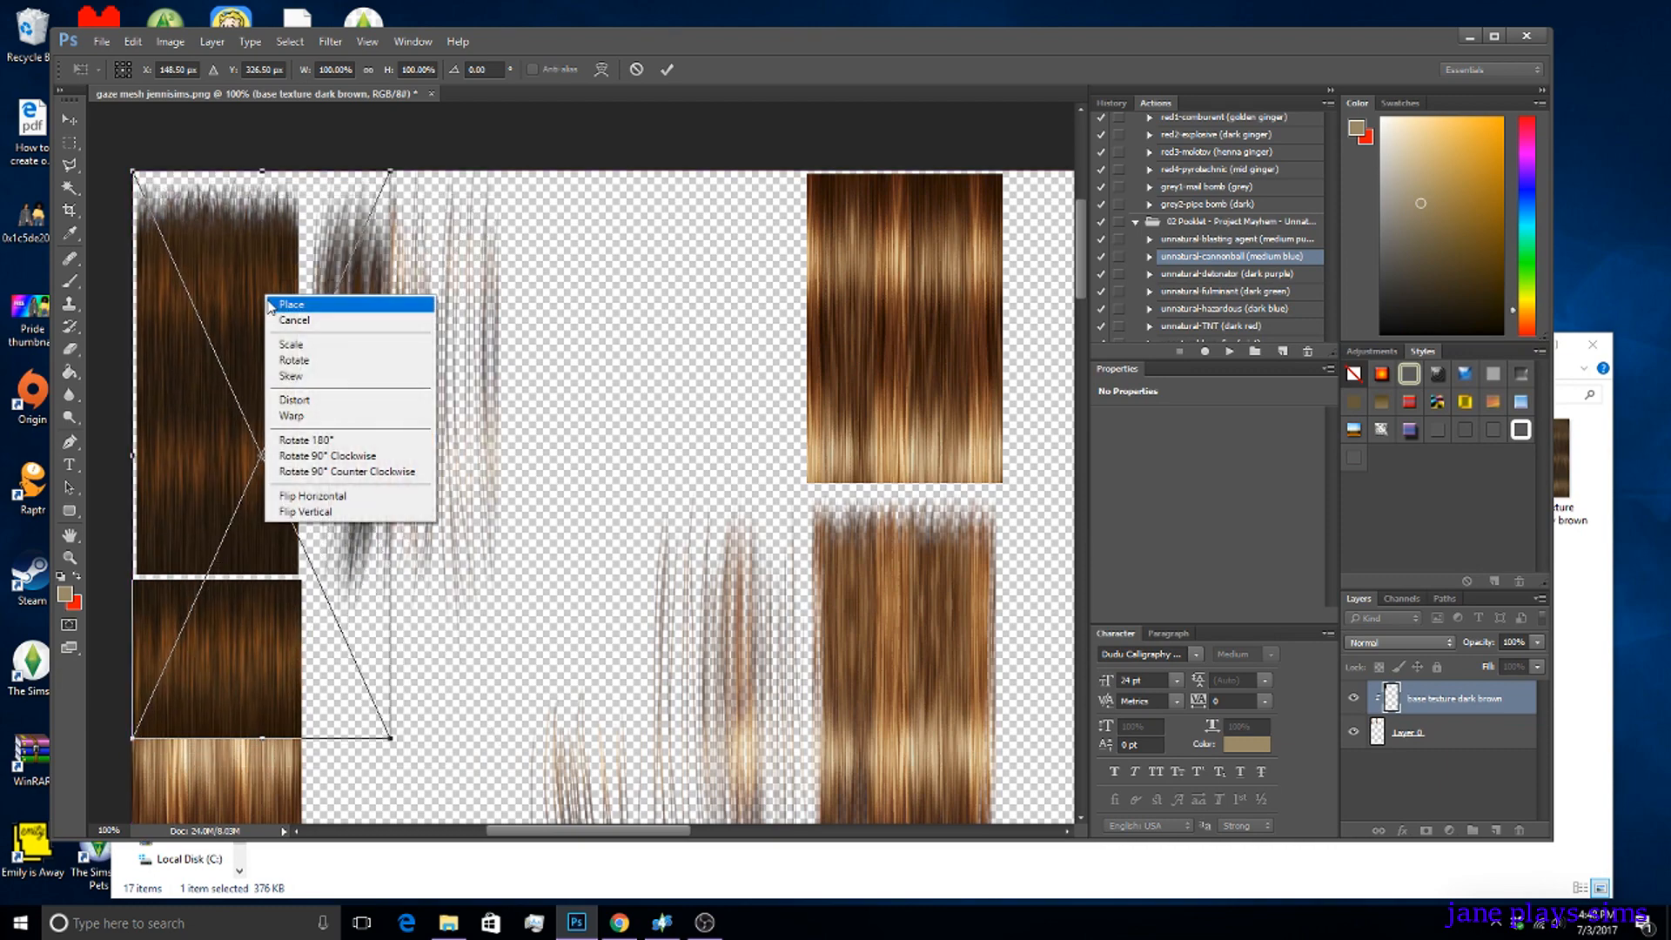
click(290, 304)
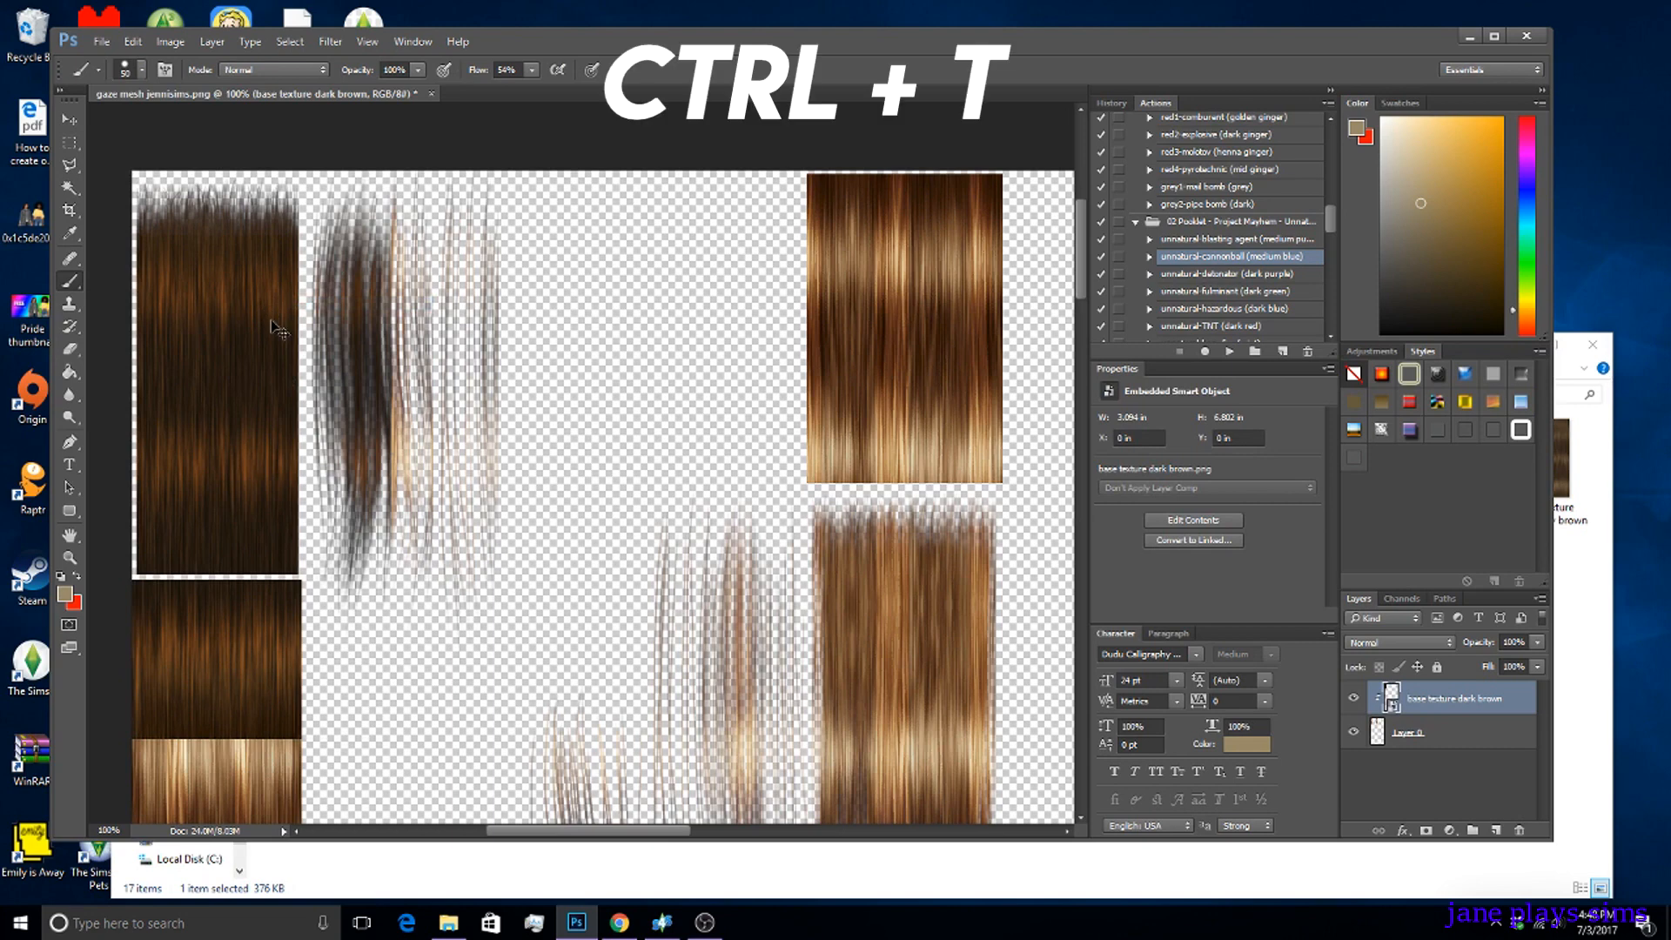
Stretch the dark brown texture to about 154% width and 143% height to cover the left hair sections and adjacent strands.
key(ctrl+t)
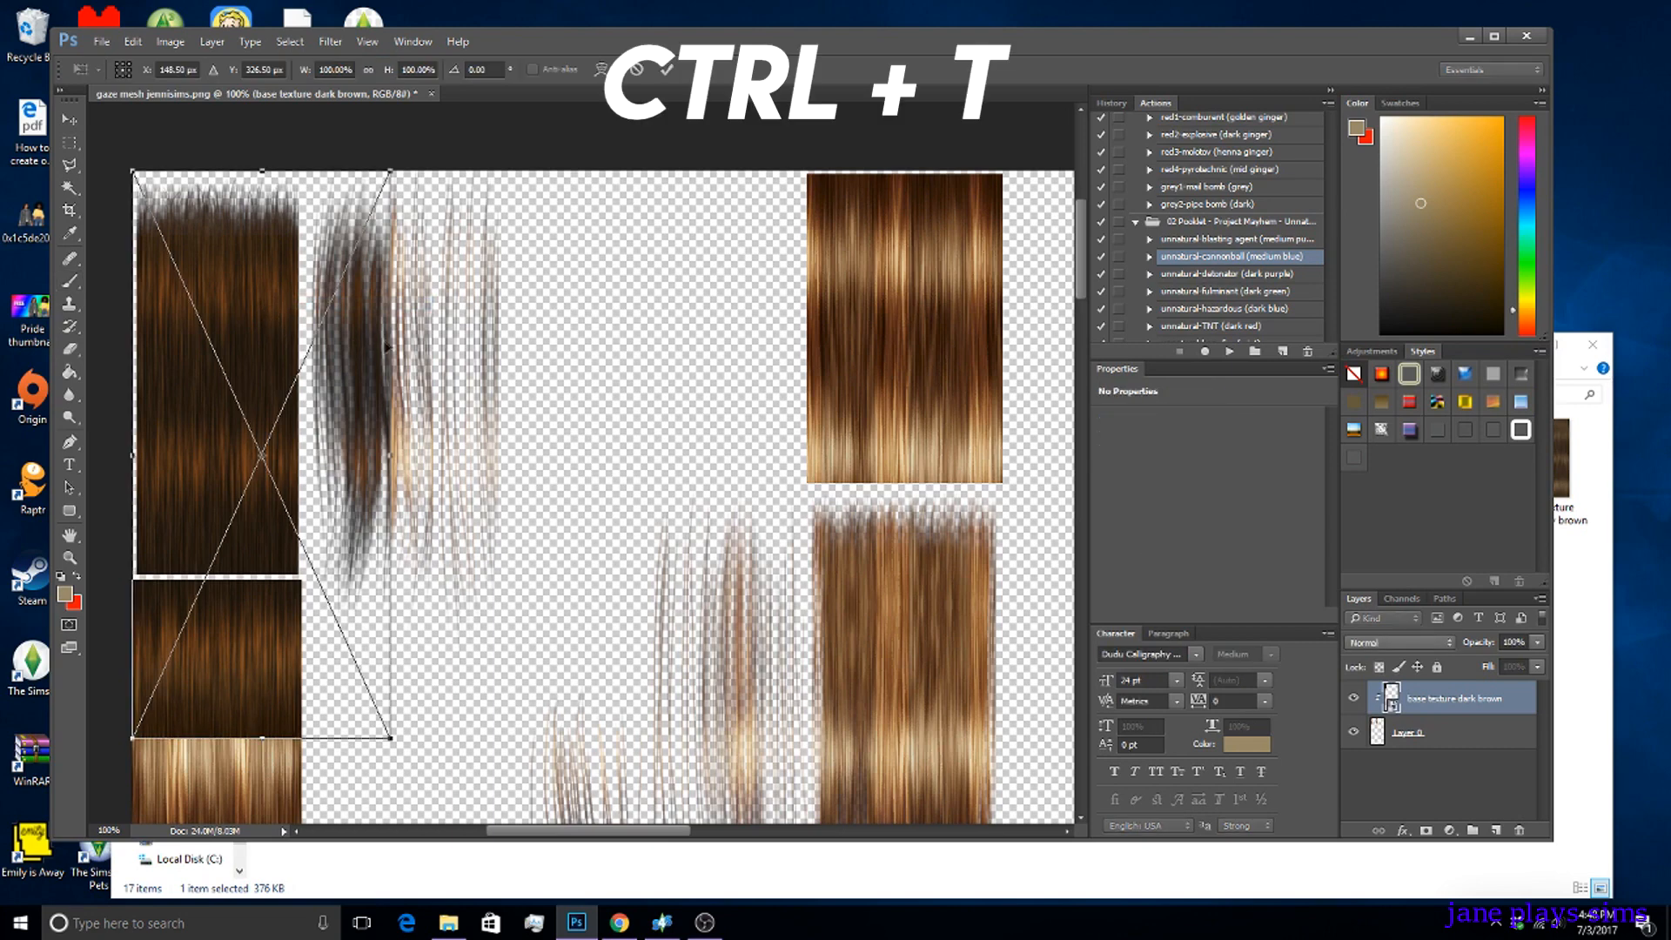
drag(384, 453, 525, 477)
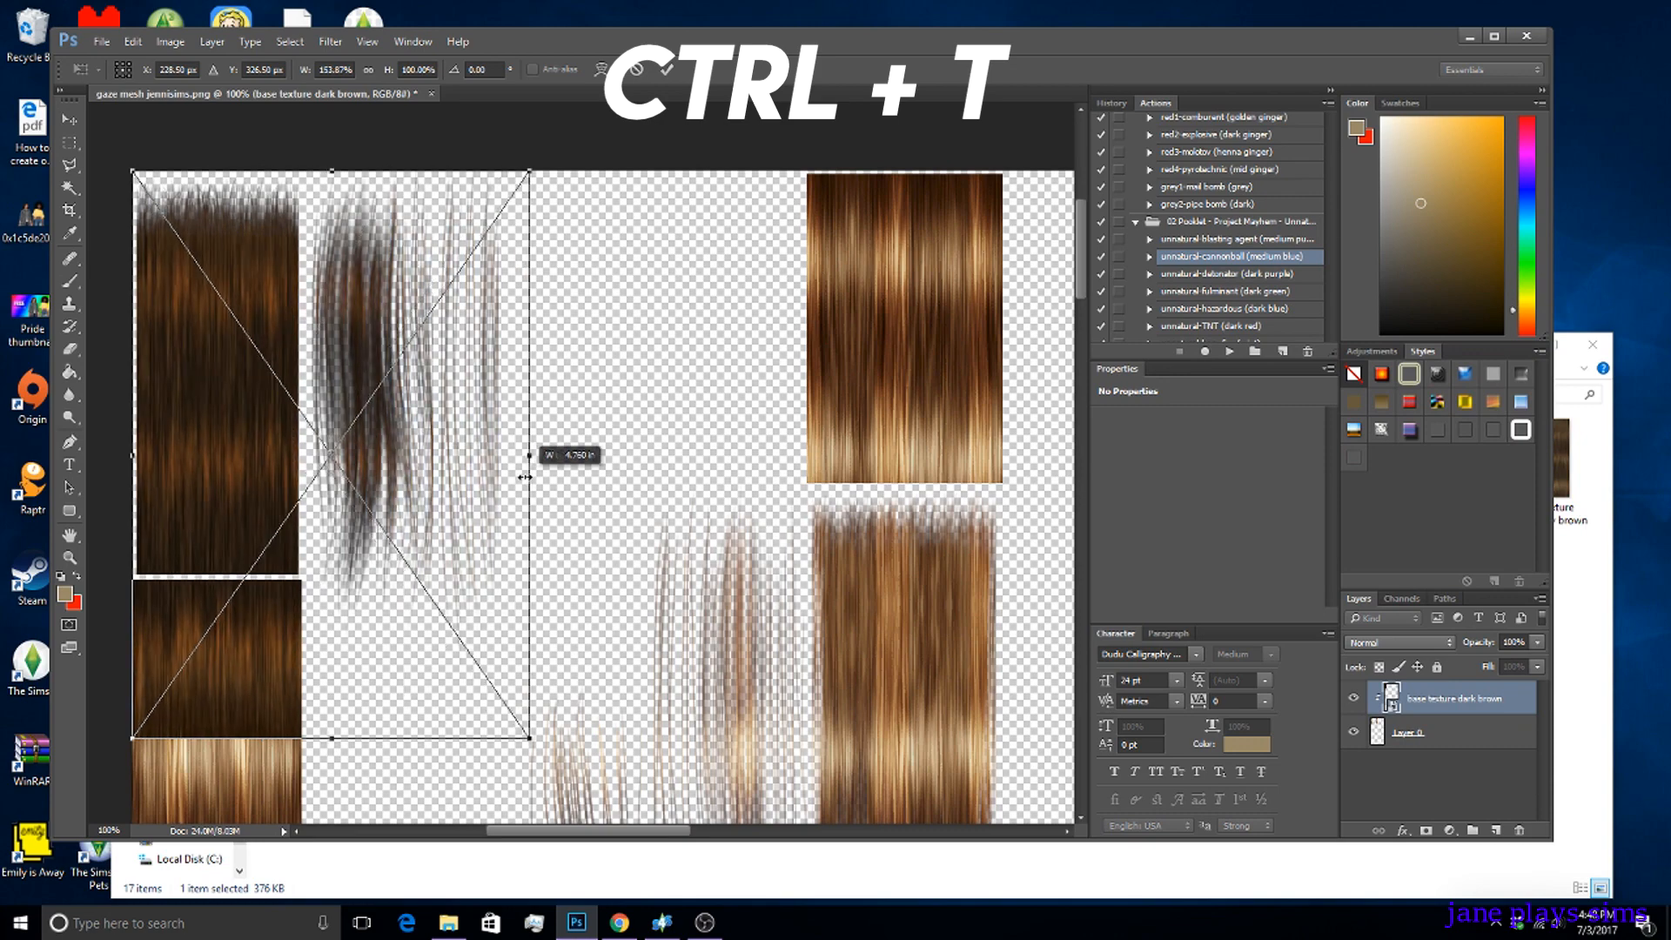
scroll(525, 475, down, 5)
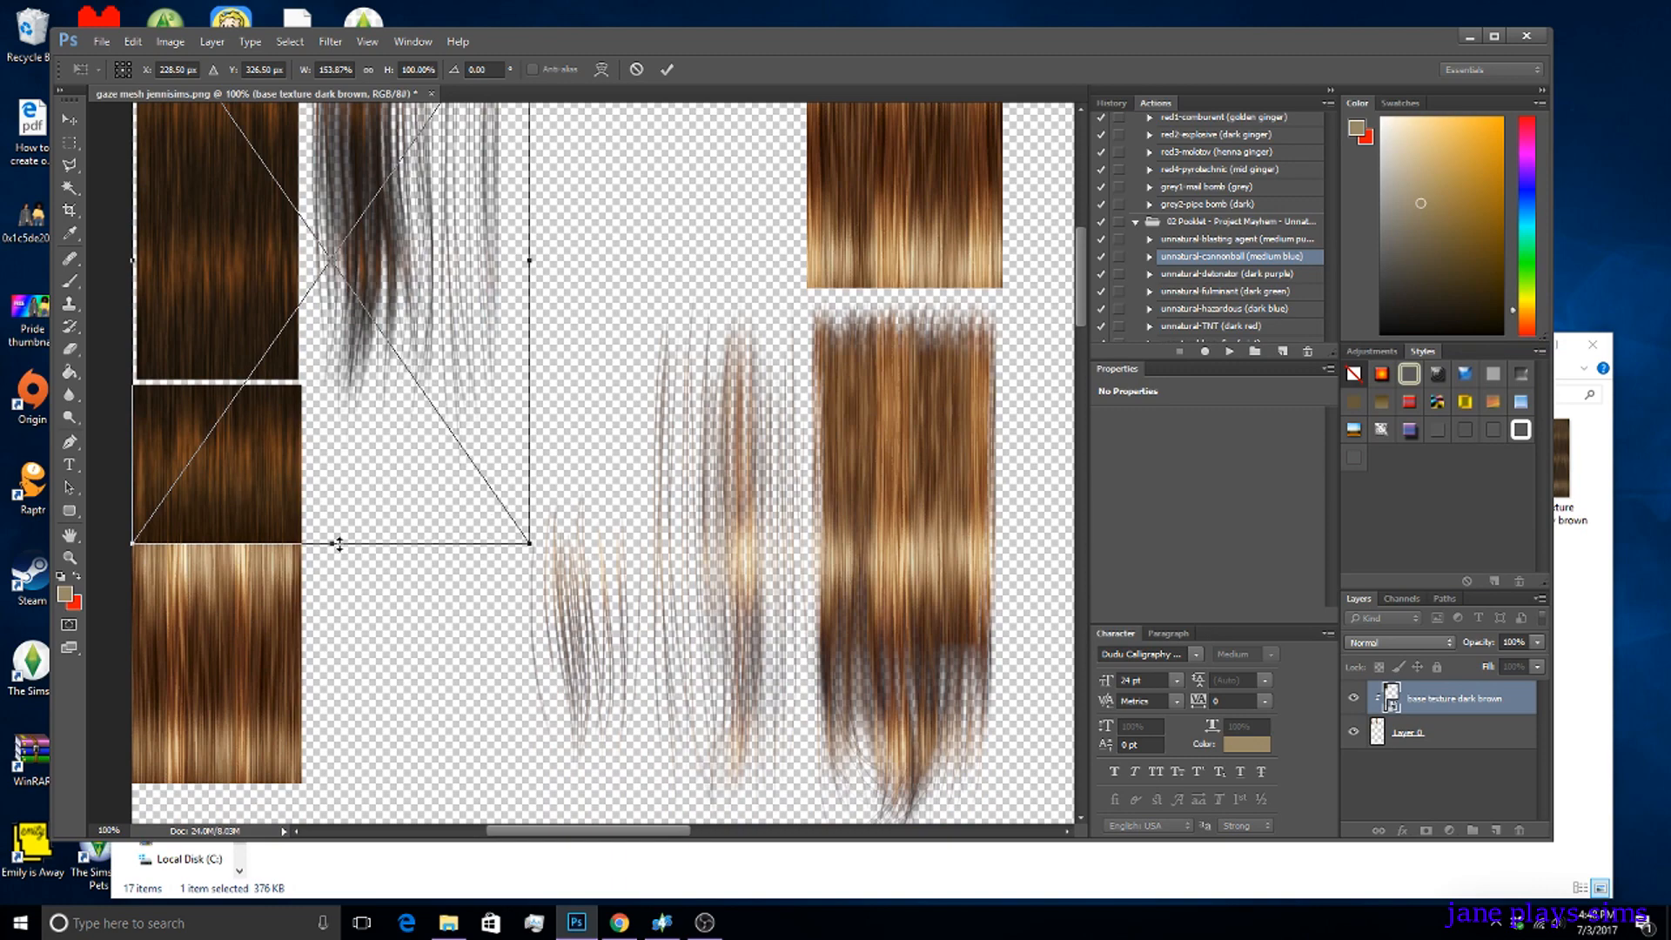
drag(338, 543, 333, 786)
scroll(372, 673, down, 1)
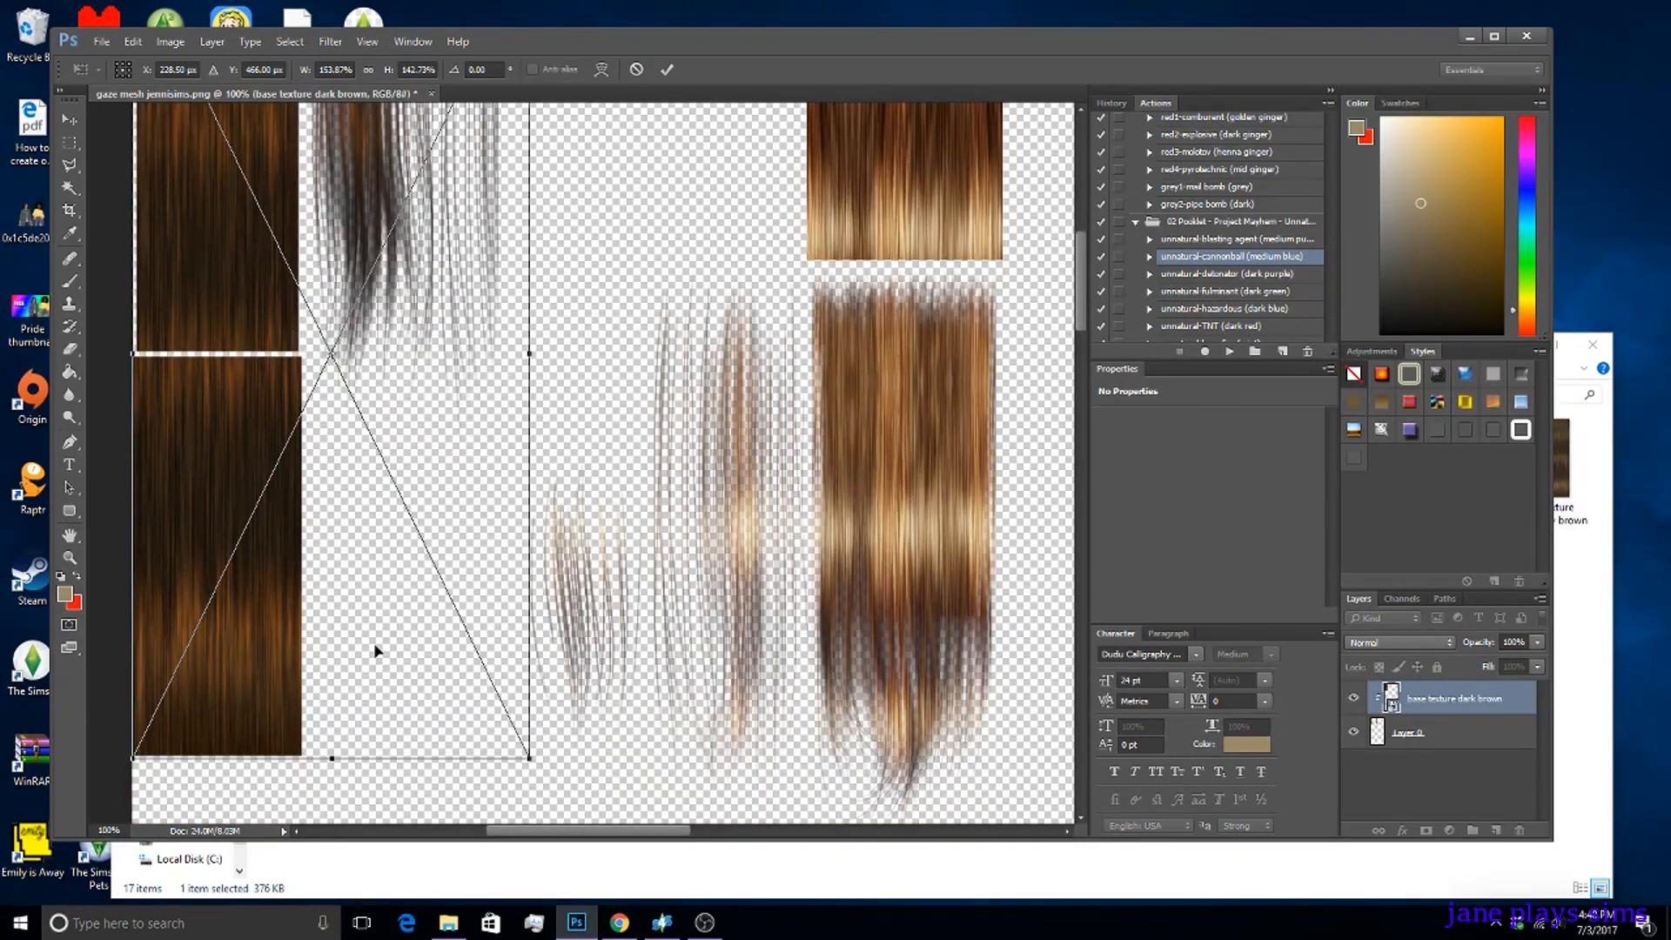
scroll(381, 618, down, 6)
scroll(380, 614, up, 6)
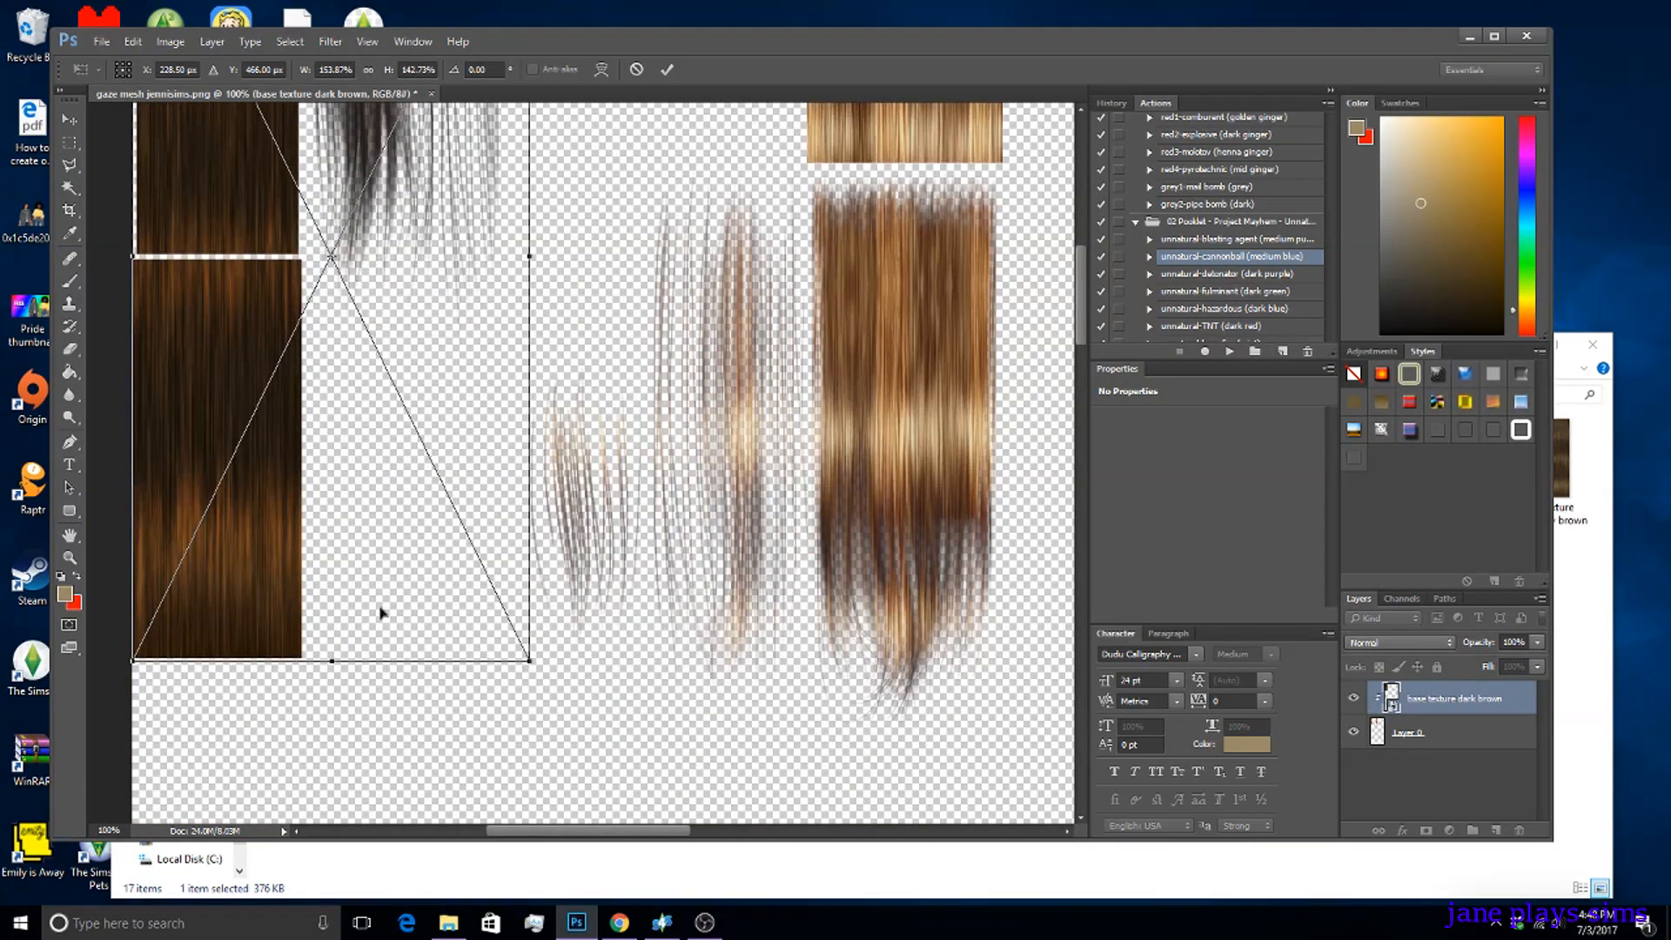
scroll(383, 606, up, 8)
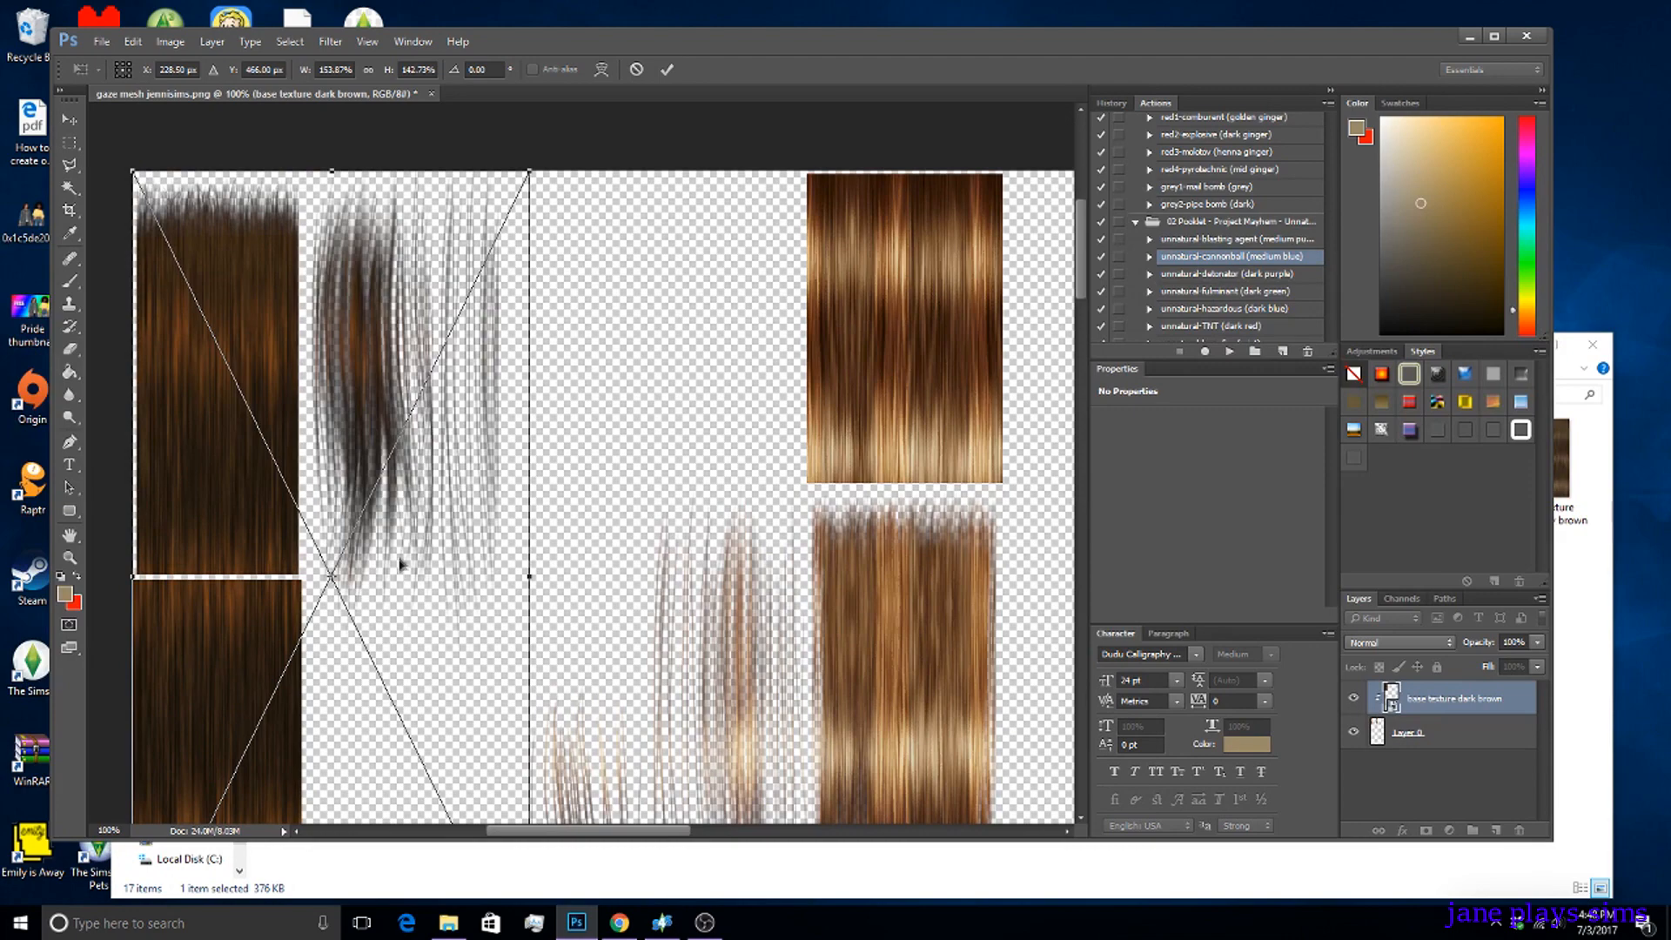
right_click(395, 520)
click(418, 530)
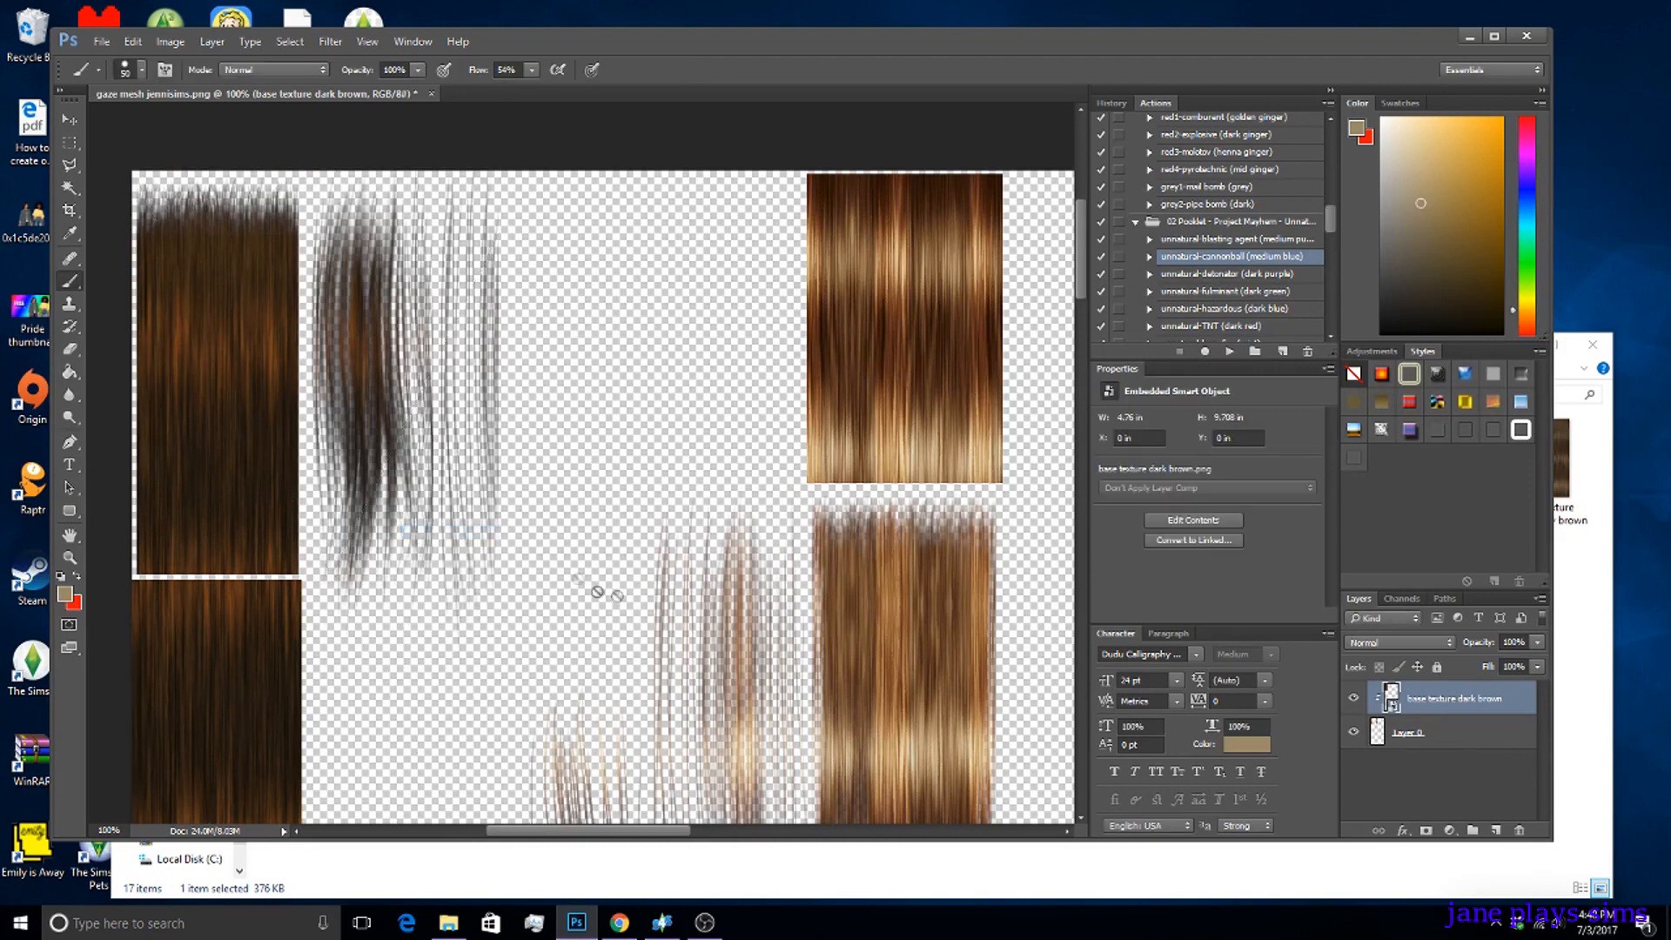
Add a new layer directly above Layer 0, using the previous layer as its clipping mask.
click(1443, 729)
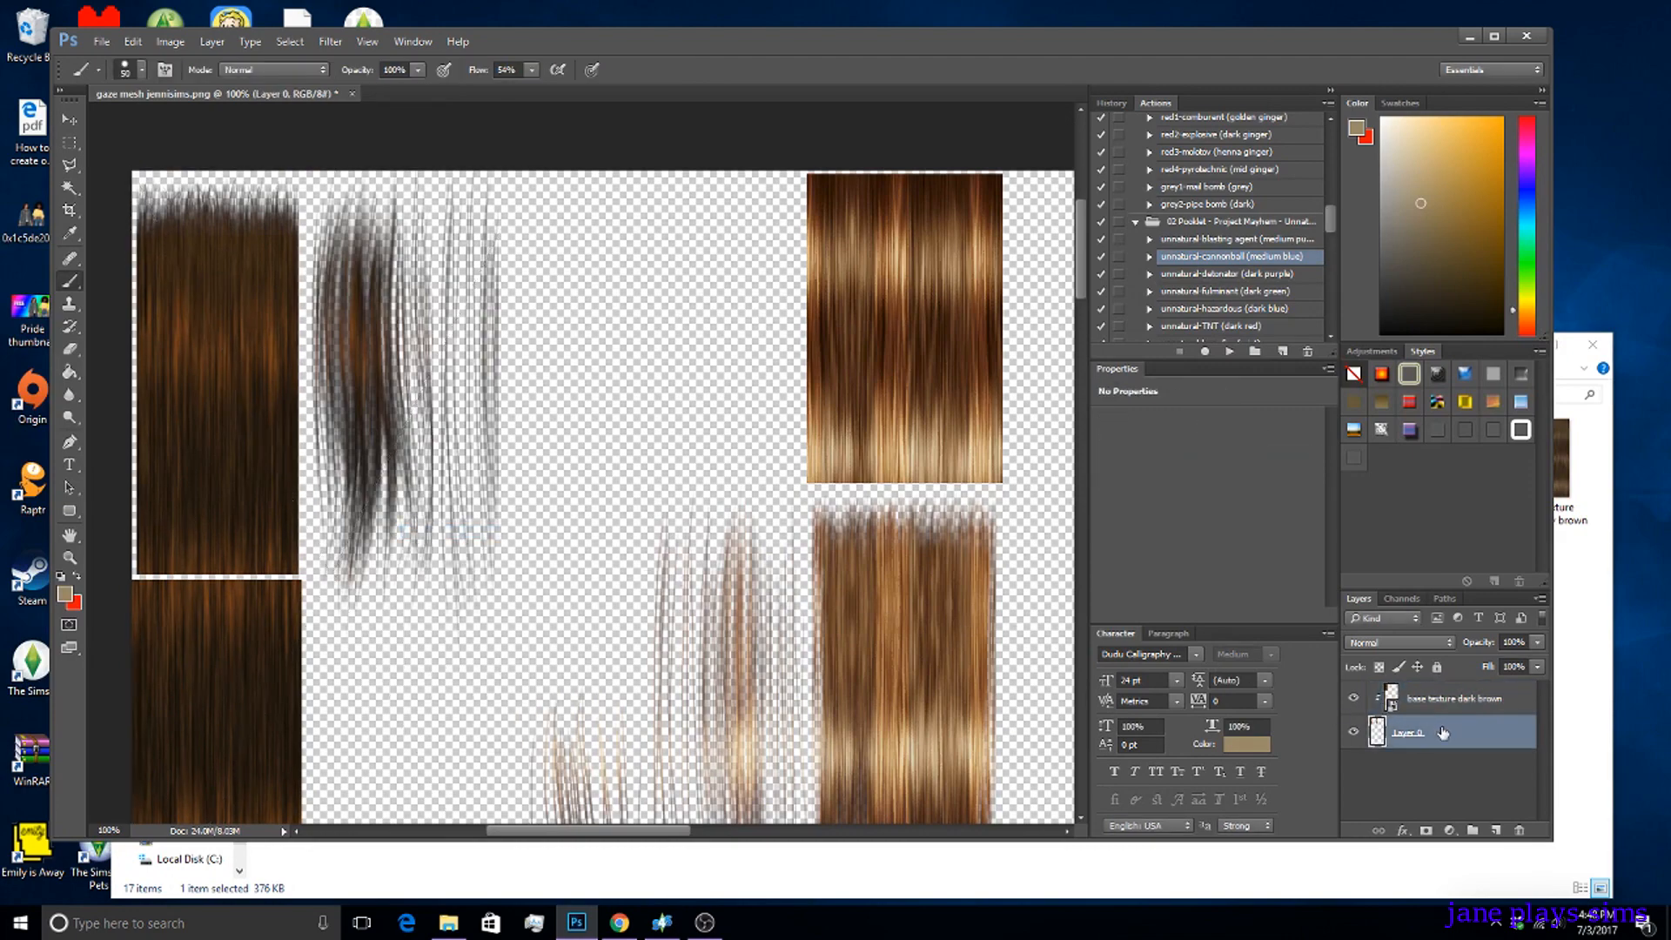
right_click(1439, 725)
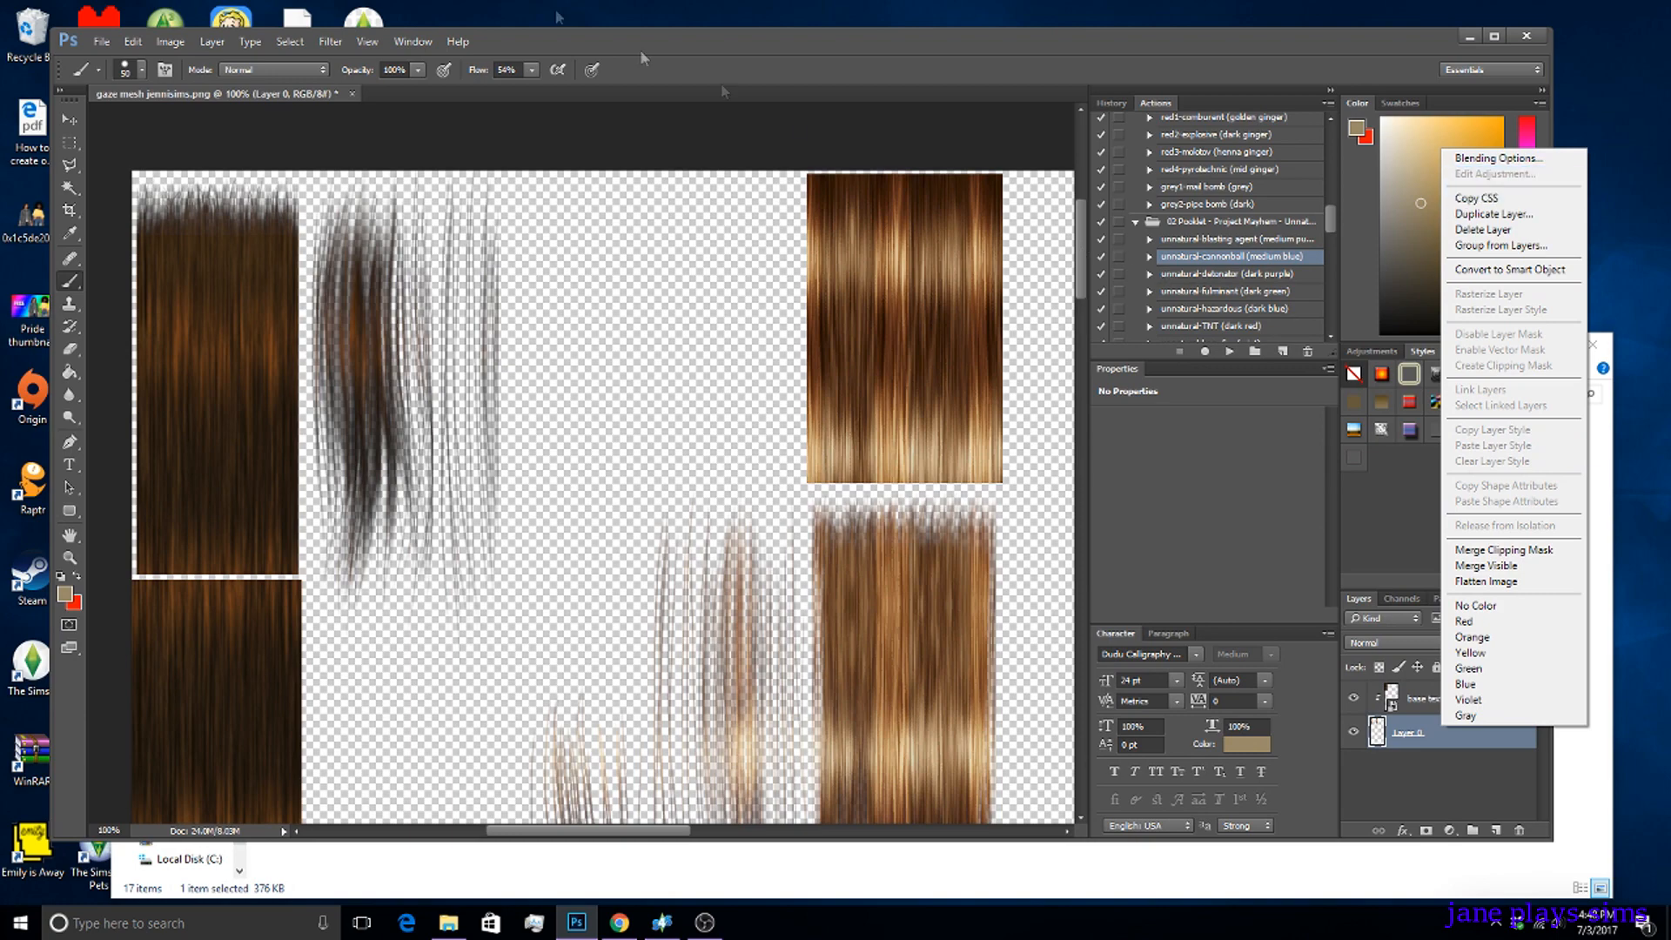
click(211, 43)
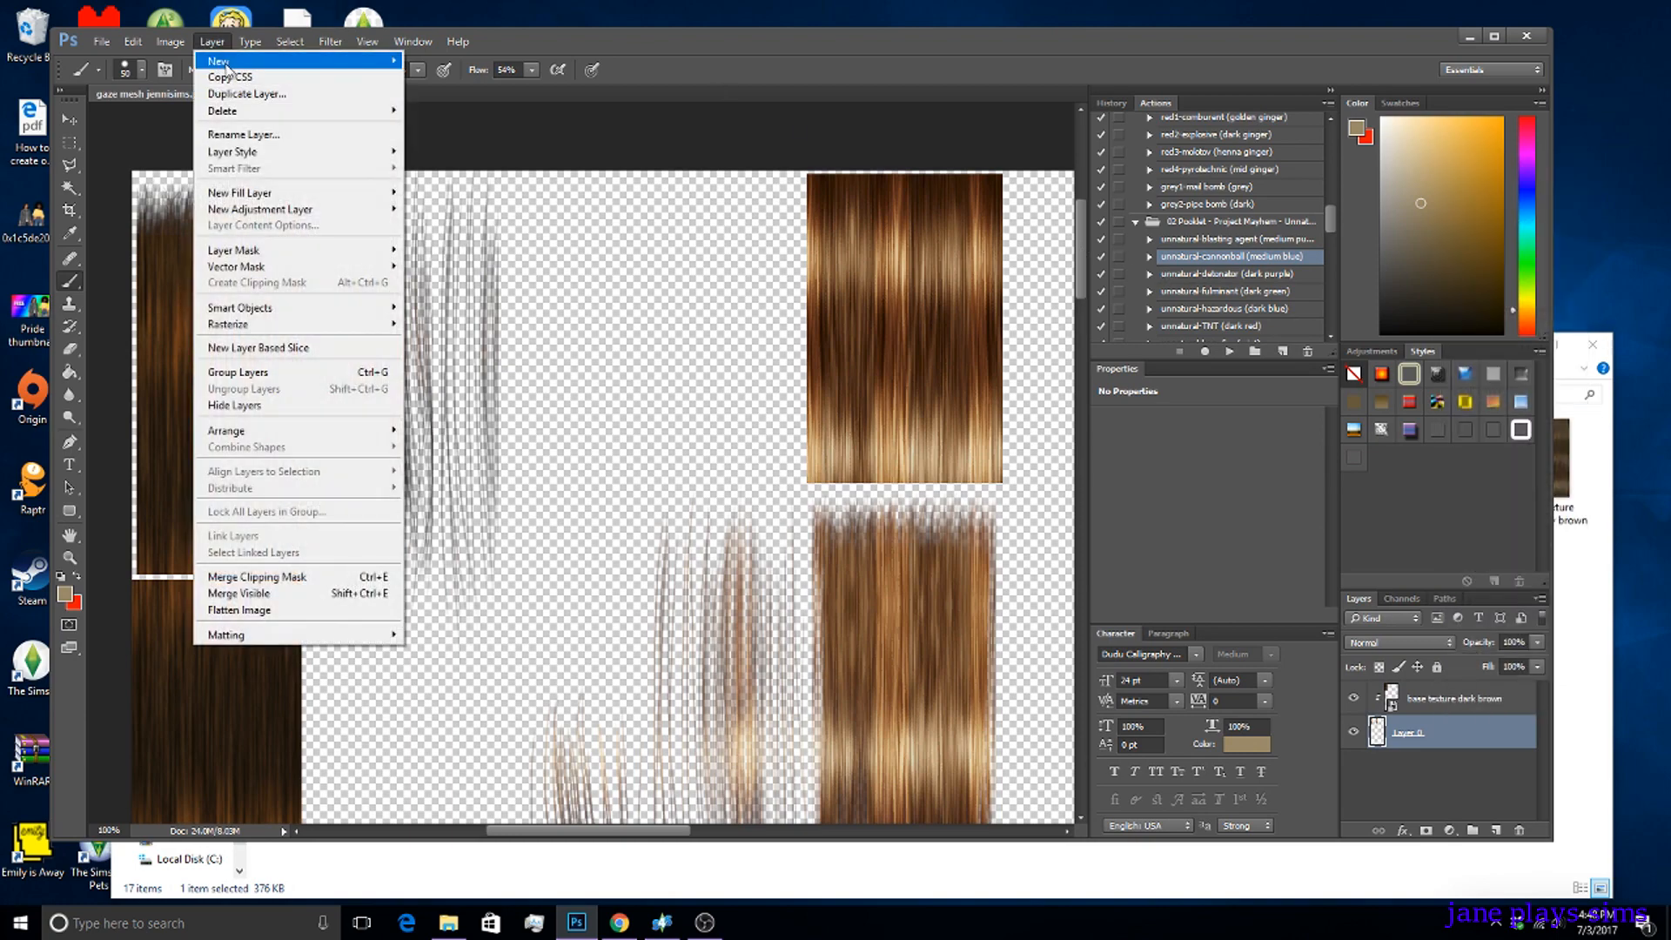
click(423, 63)
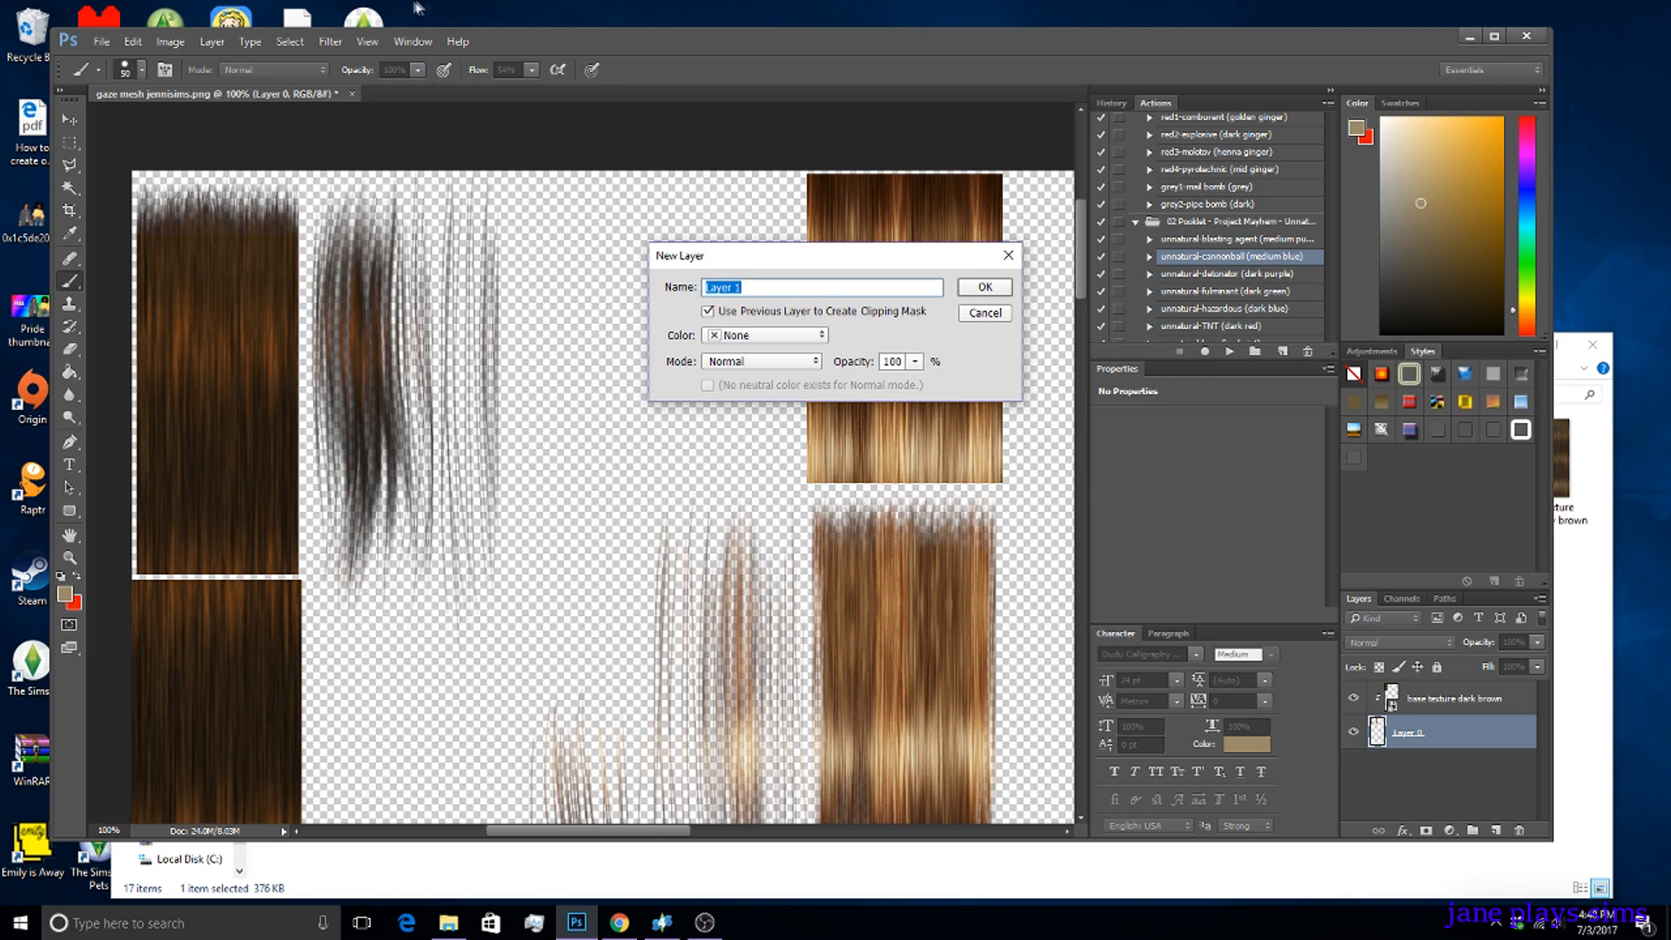
click(982, 288)
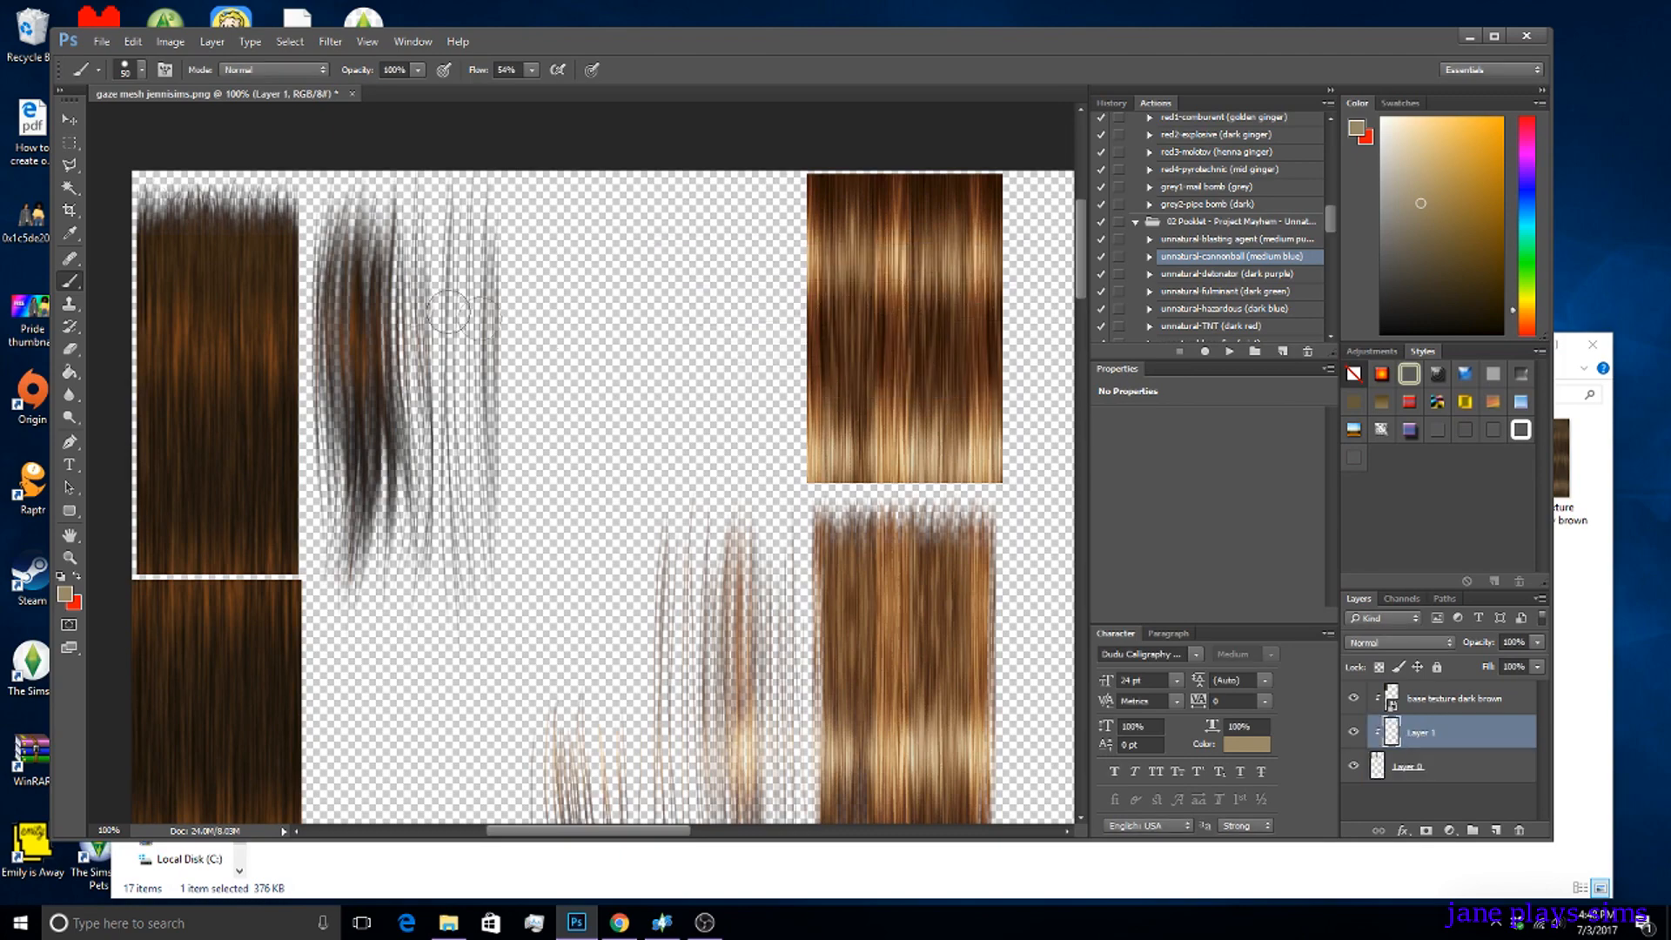
Place a second copy of base texture dark brown over the hair sections on the right side of the mesh texture.
click(448, 922)
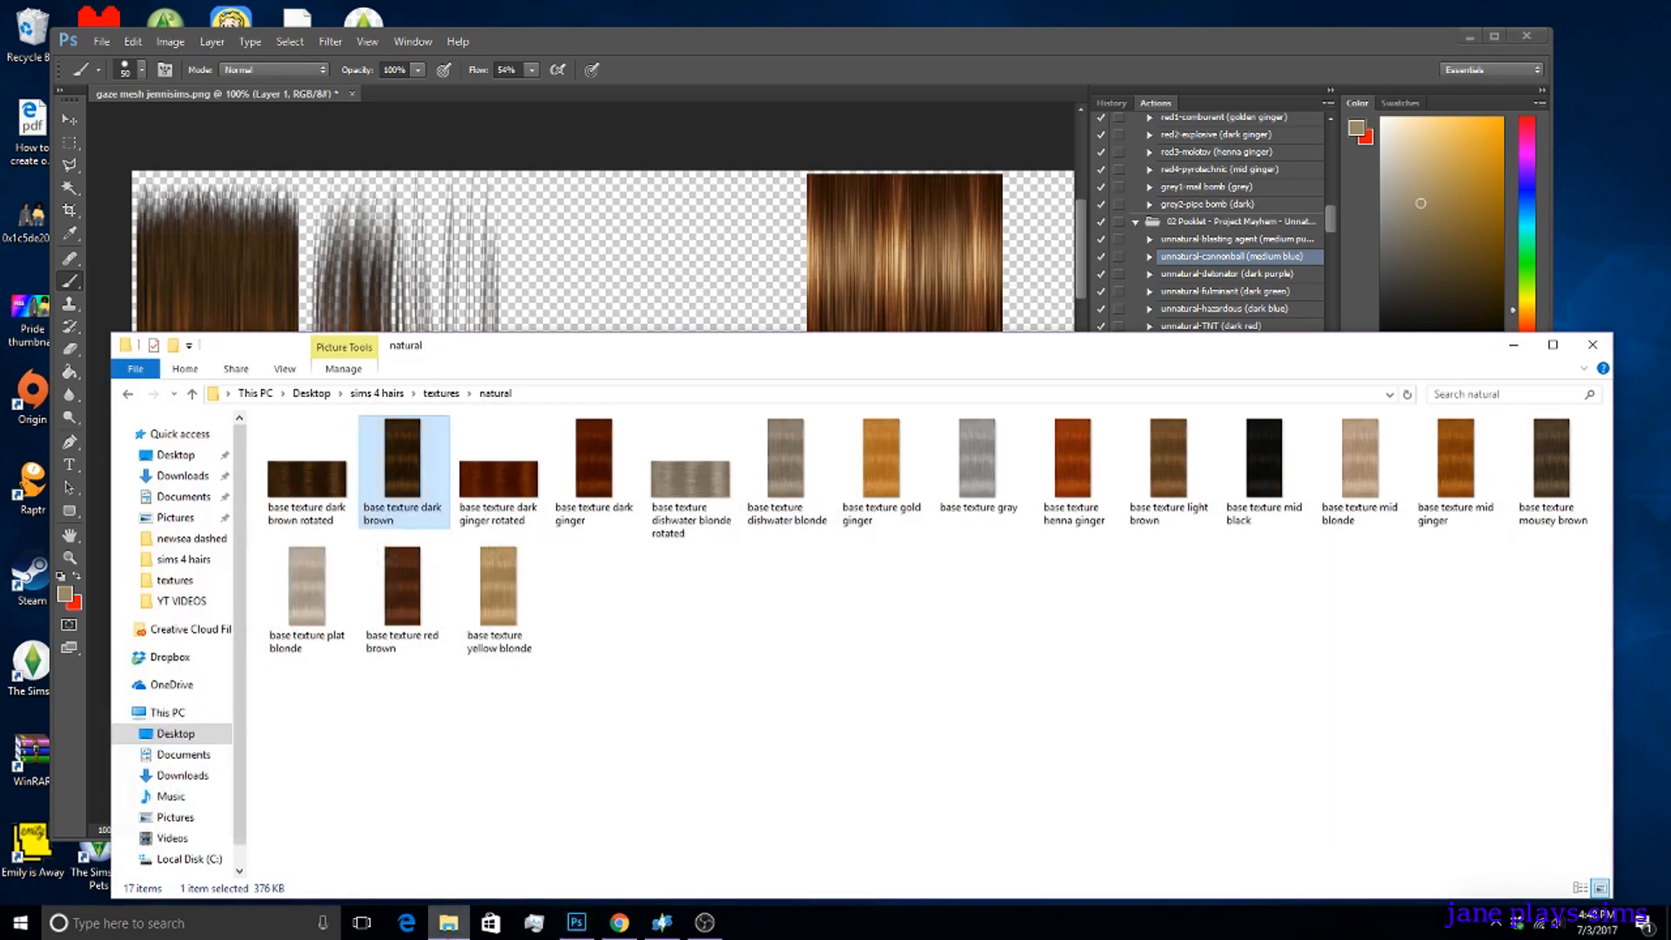
drag(405, 475, 870, 315)
drag(564, 402, 888, 386)
right_click(883, 348)
click(903, 347)
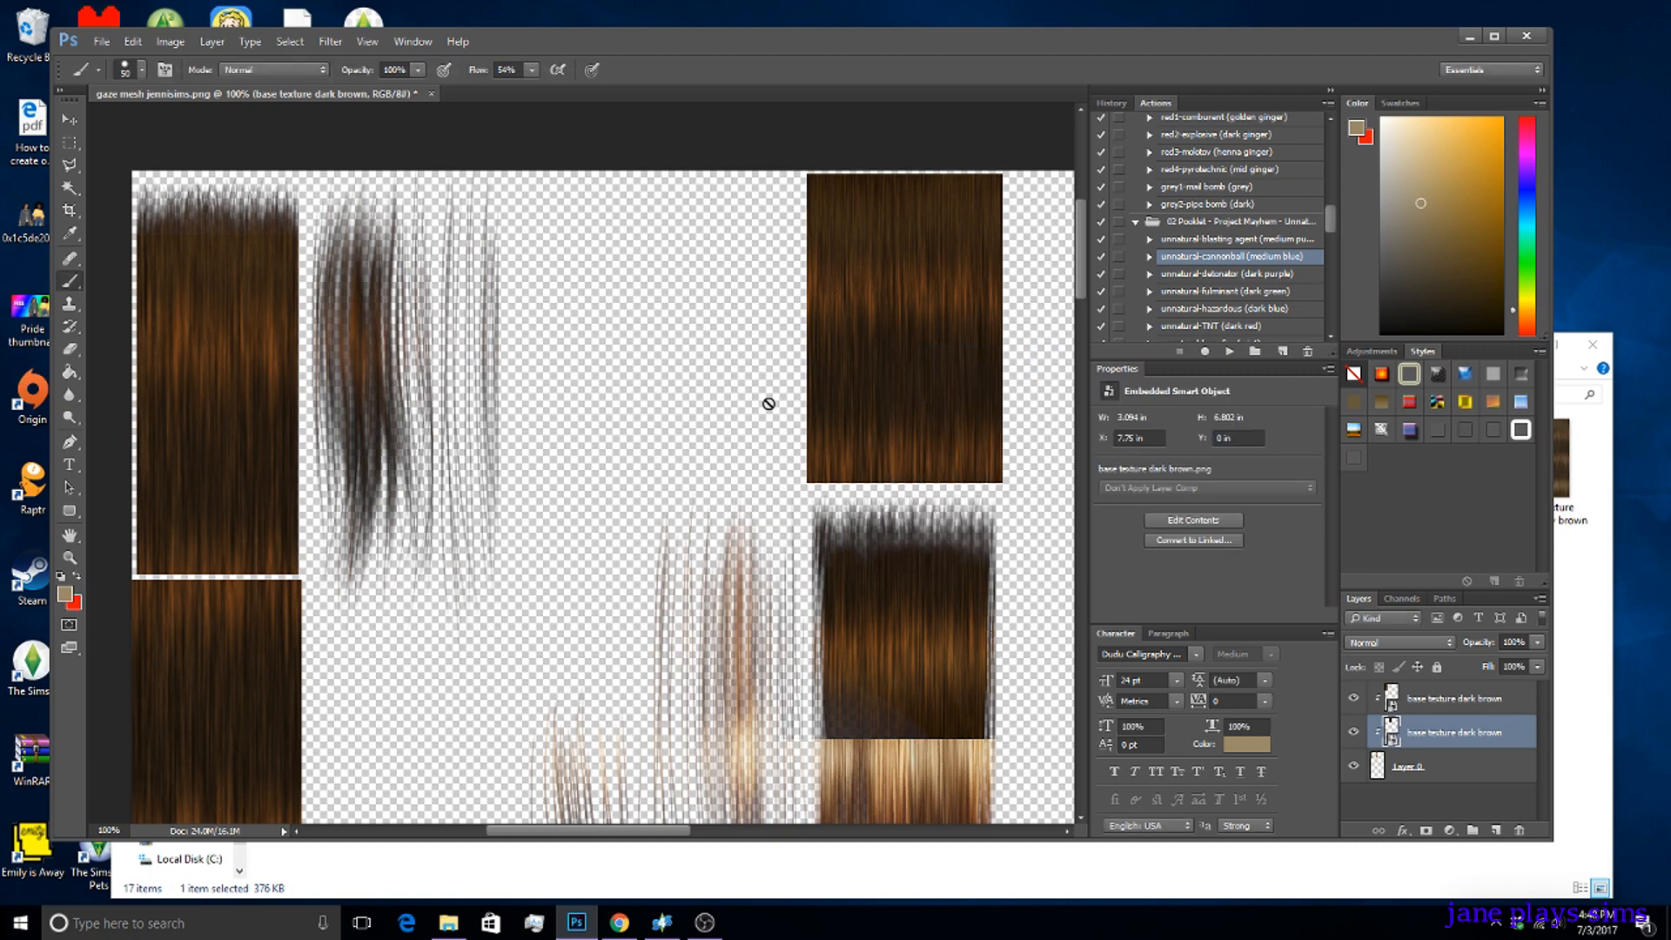
Stretch the second dark brown texture to about 153% height so it covers the lower right hair section down to its tips.
key(ctrl+t)
scroll(767, 402, down, 4)
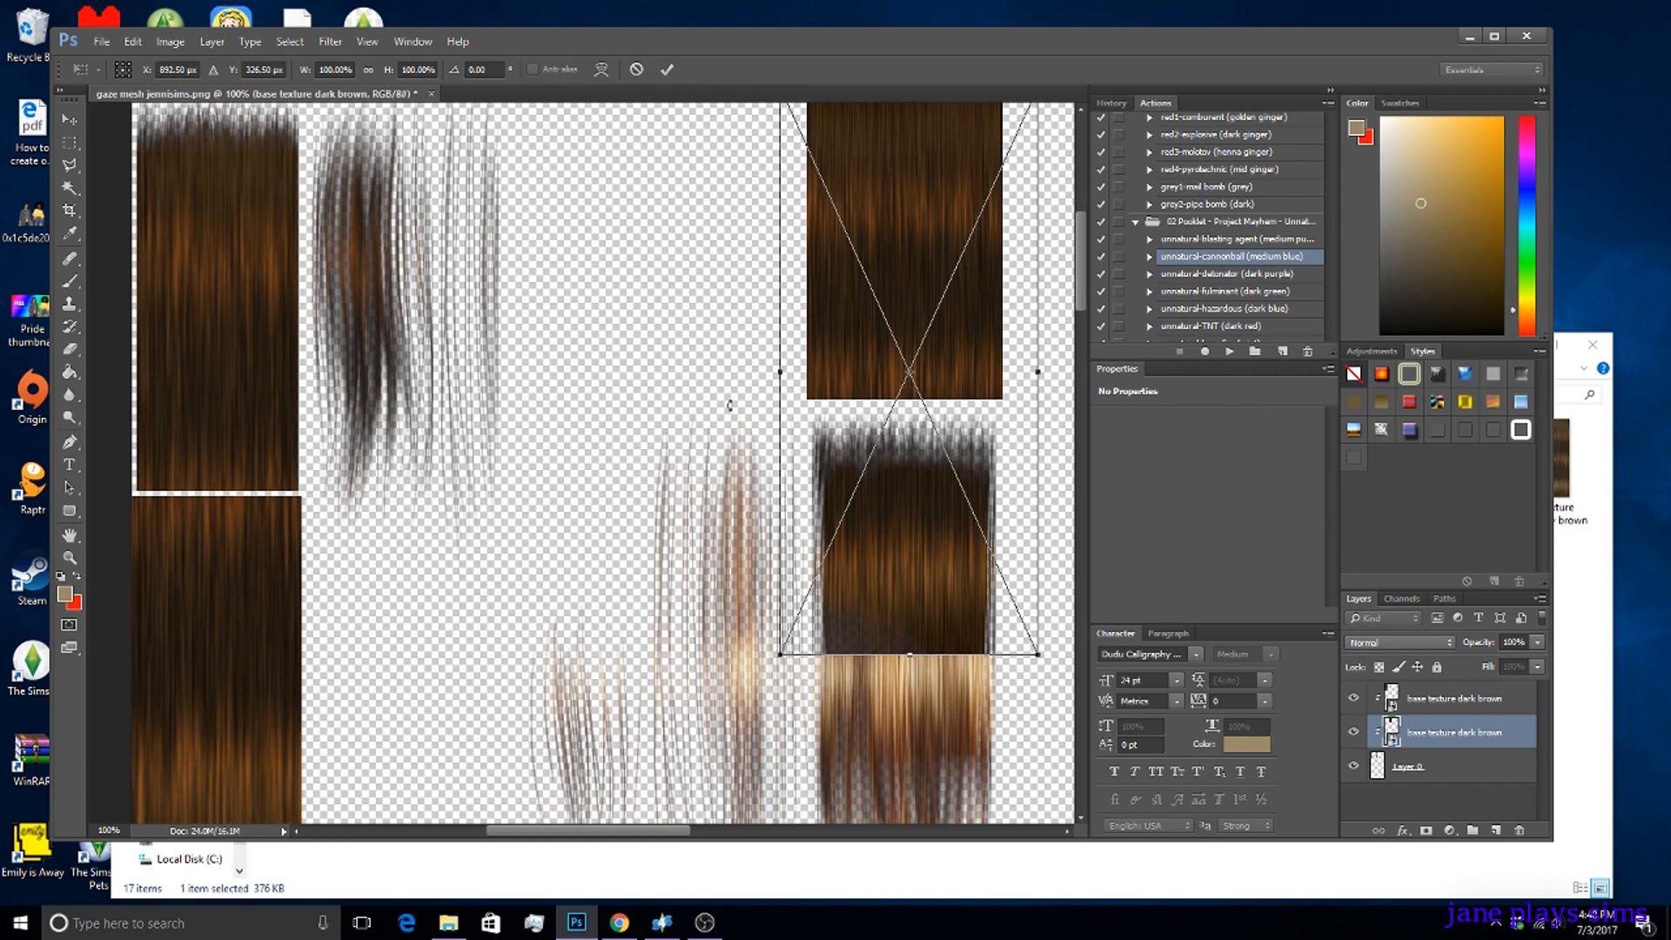
drag(917, 461, 910, 763)
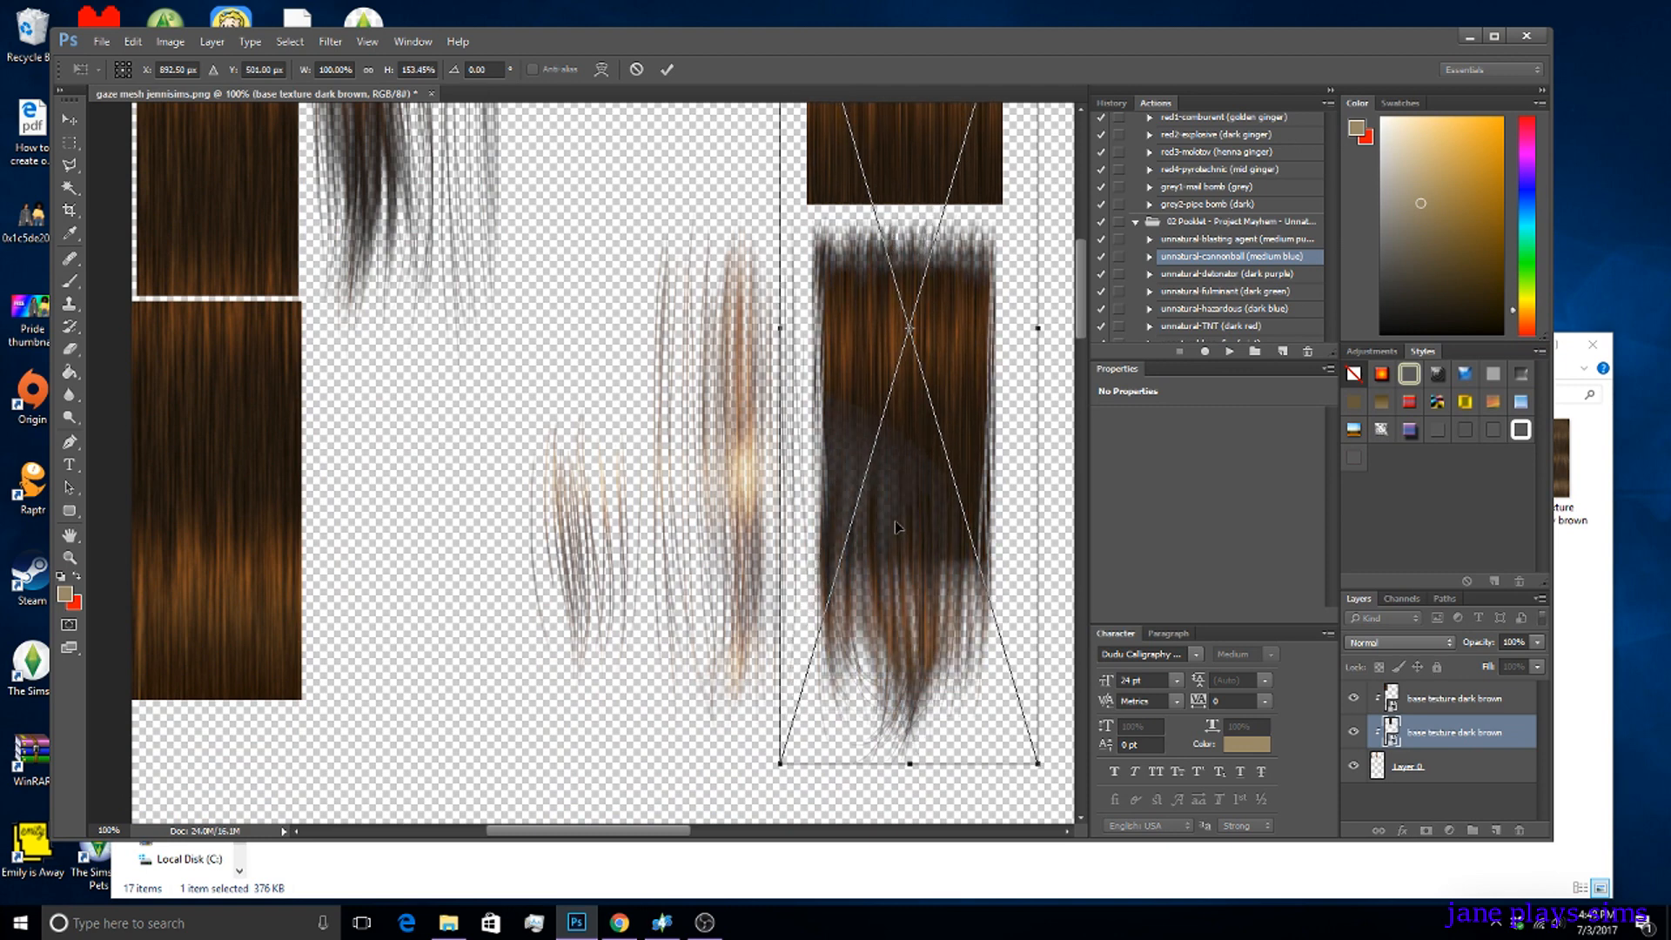
right_click(891, 411)
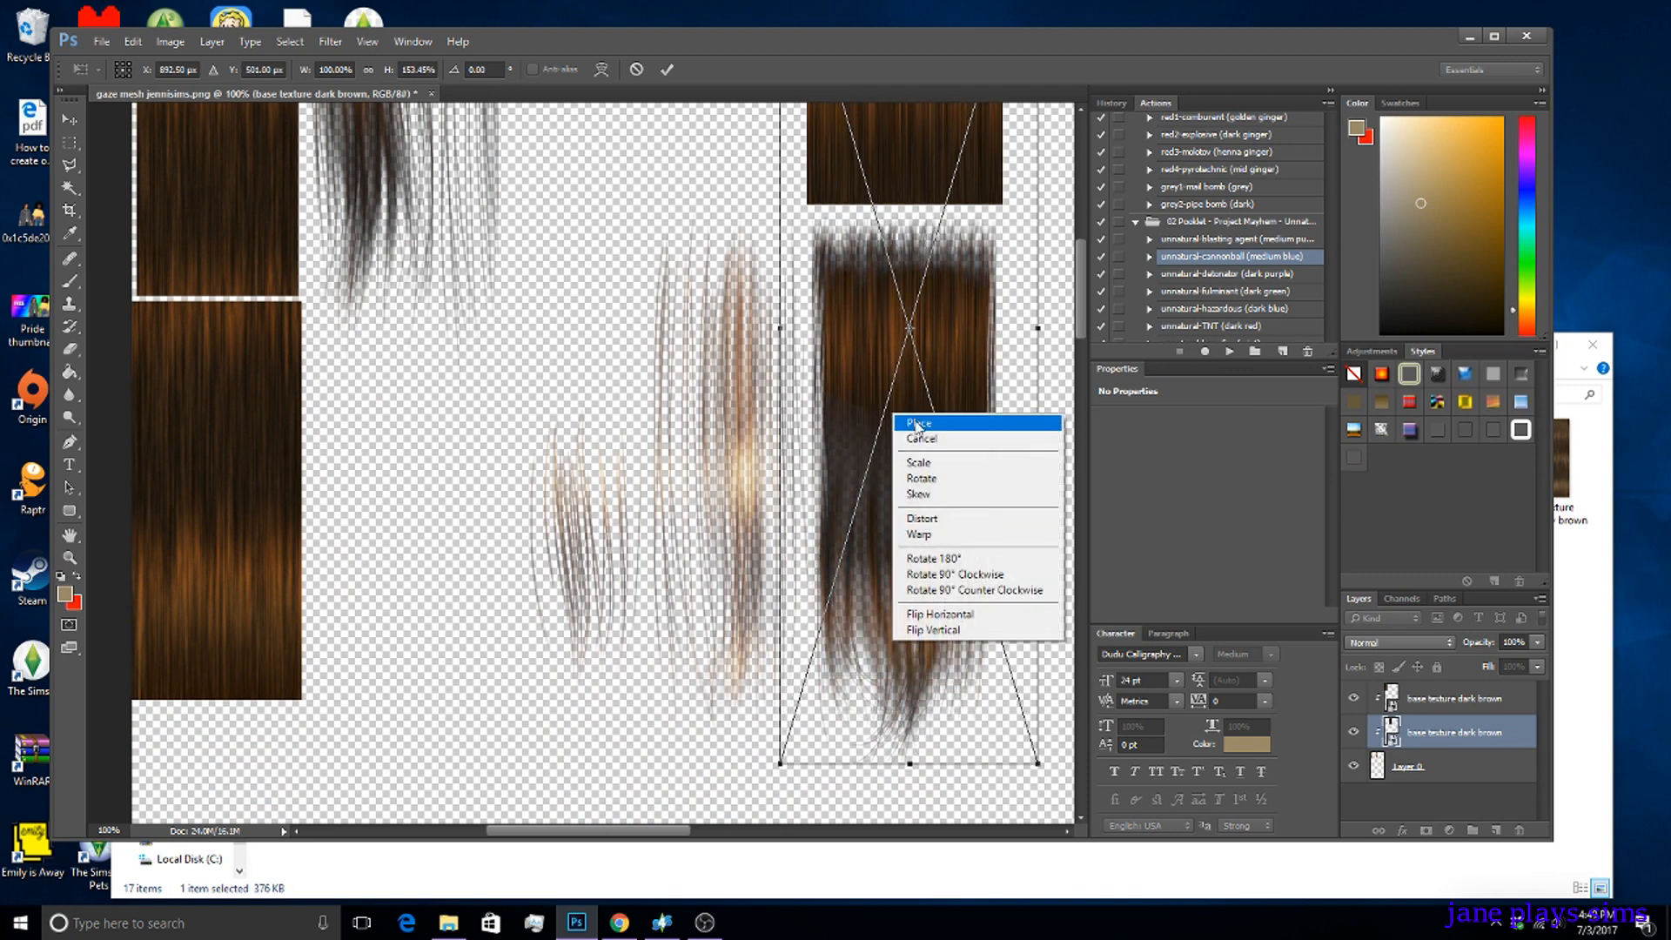
click(914, 422)
scroll(780, 420, up, 4)
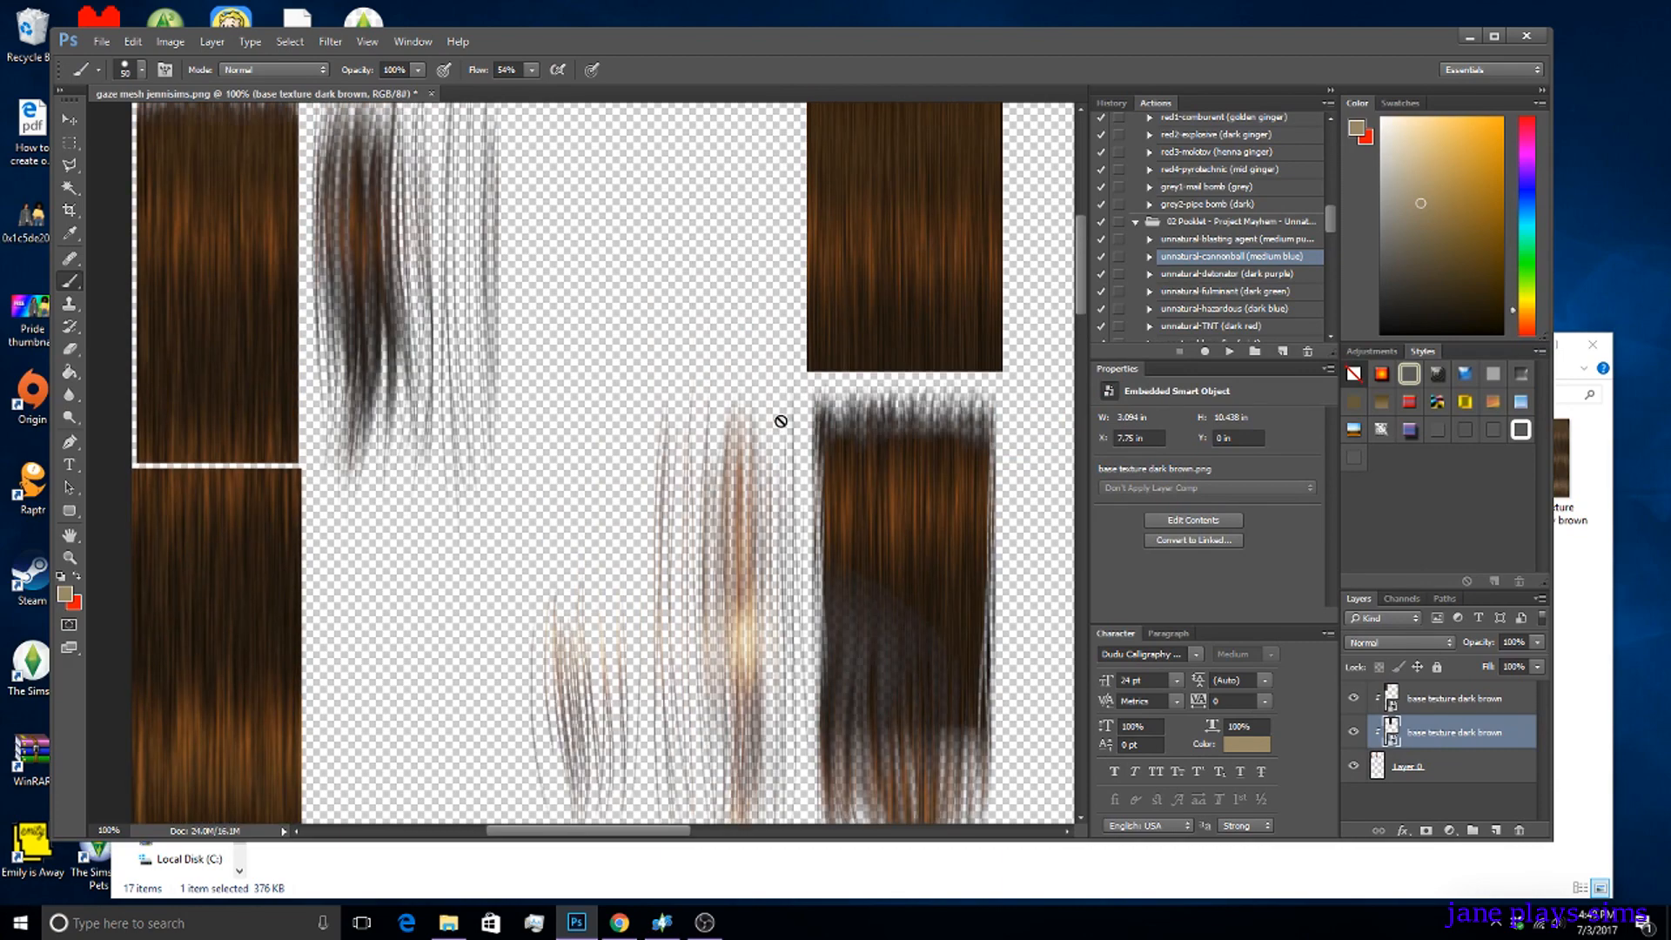
scroll(781, 416, down, 5)
scroll(788, 394, down, 1)
scroll(792, 387, up, 3)
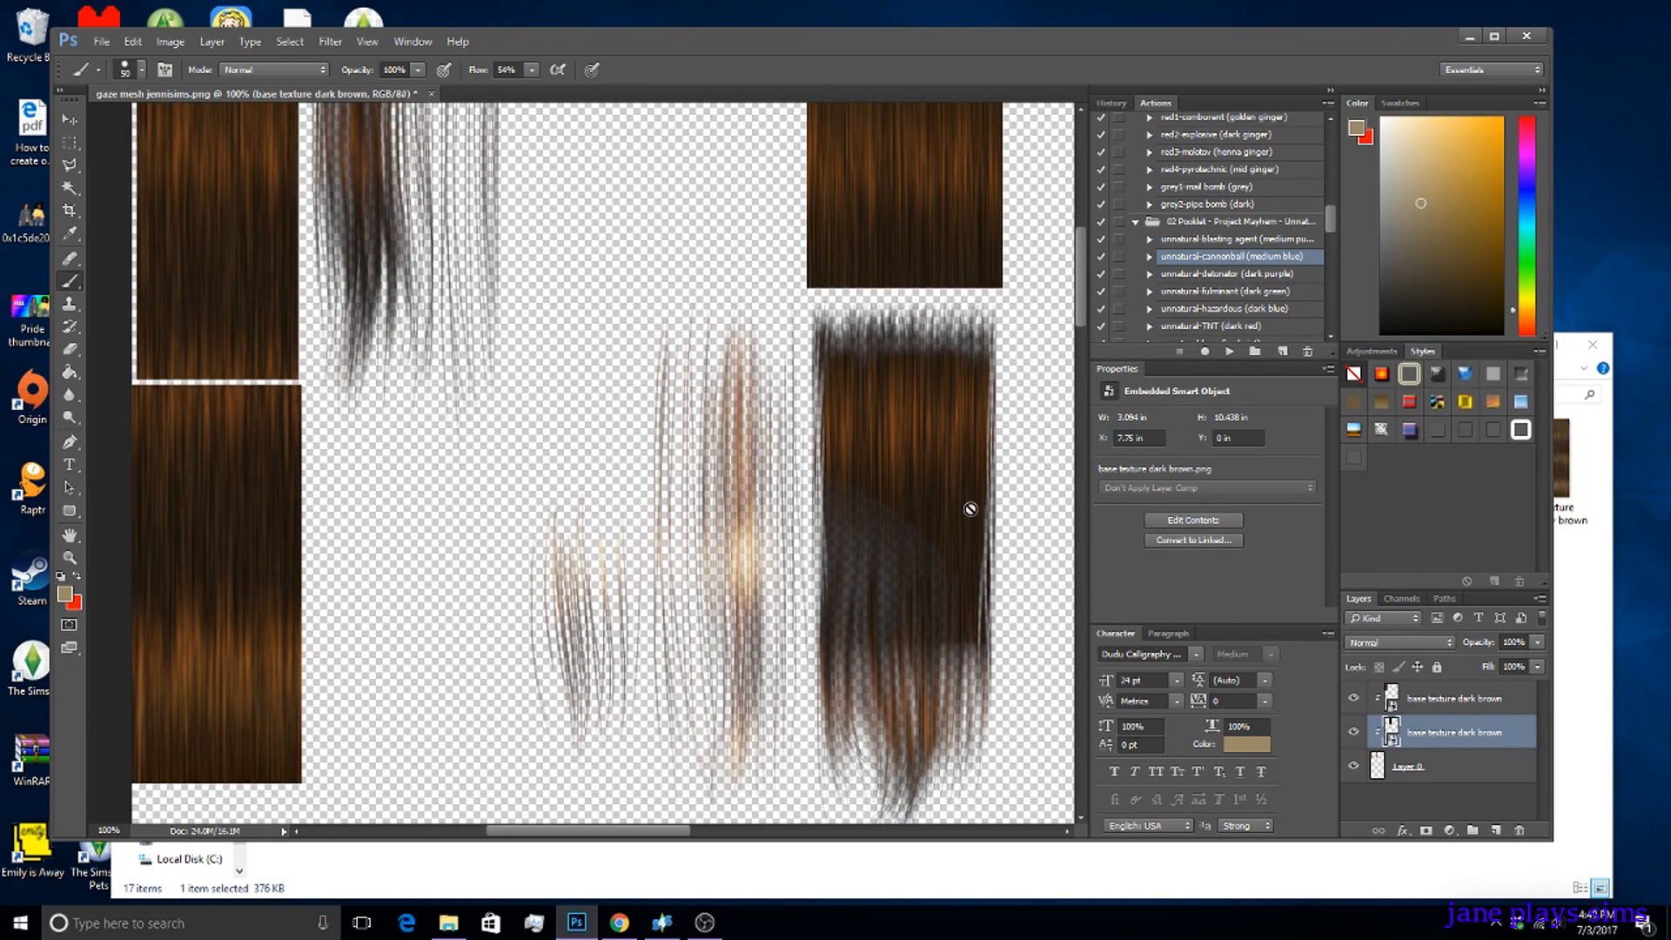
right_click(886, 564)
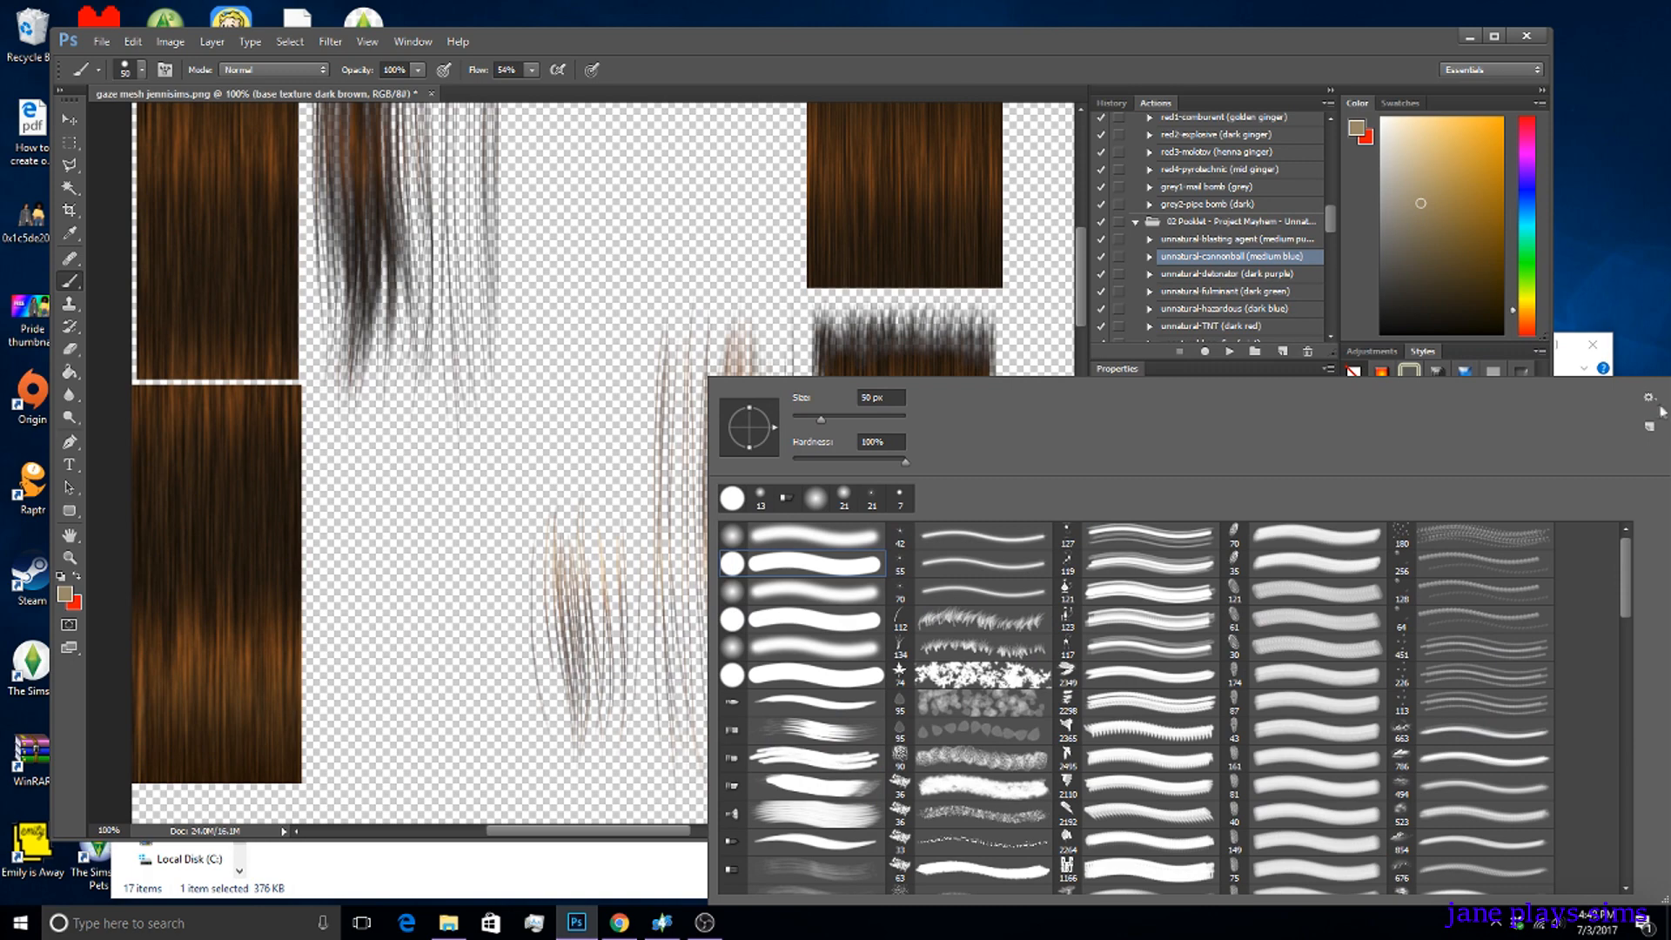
click(791, 292)
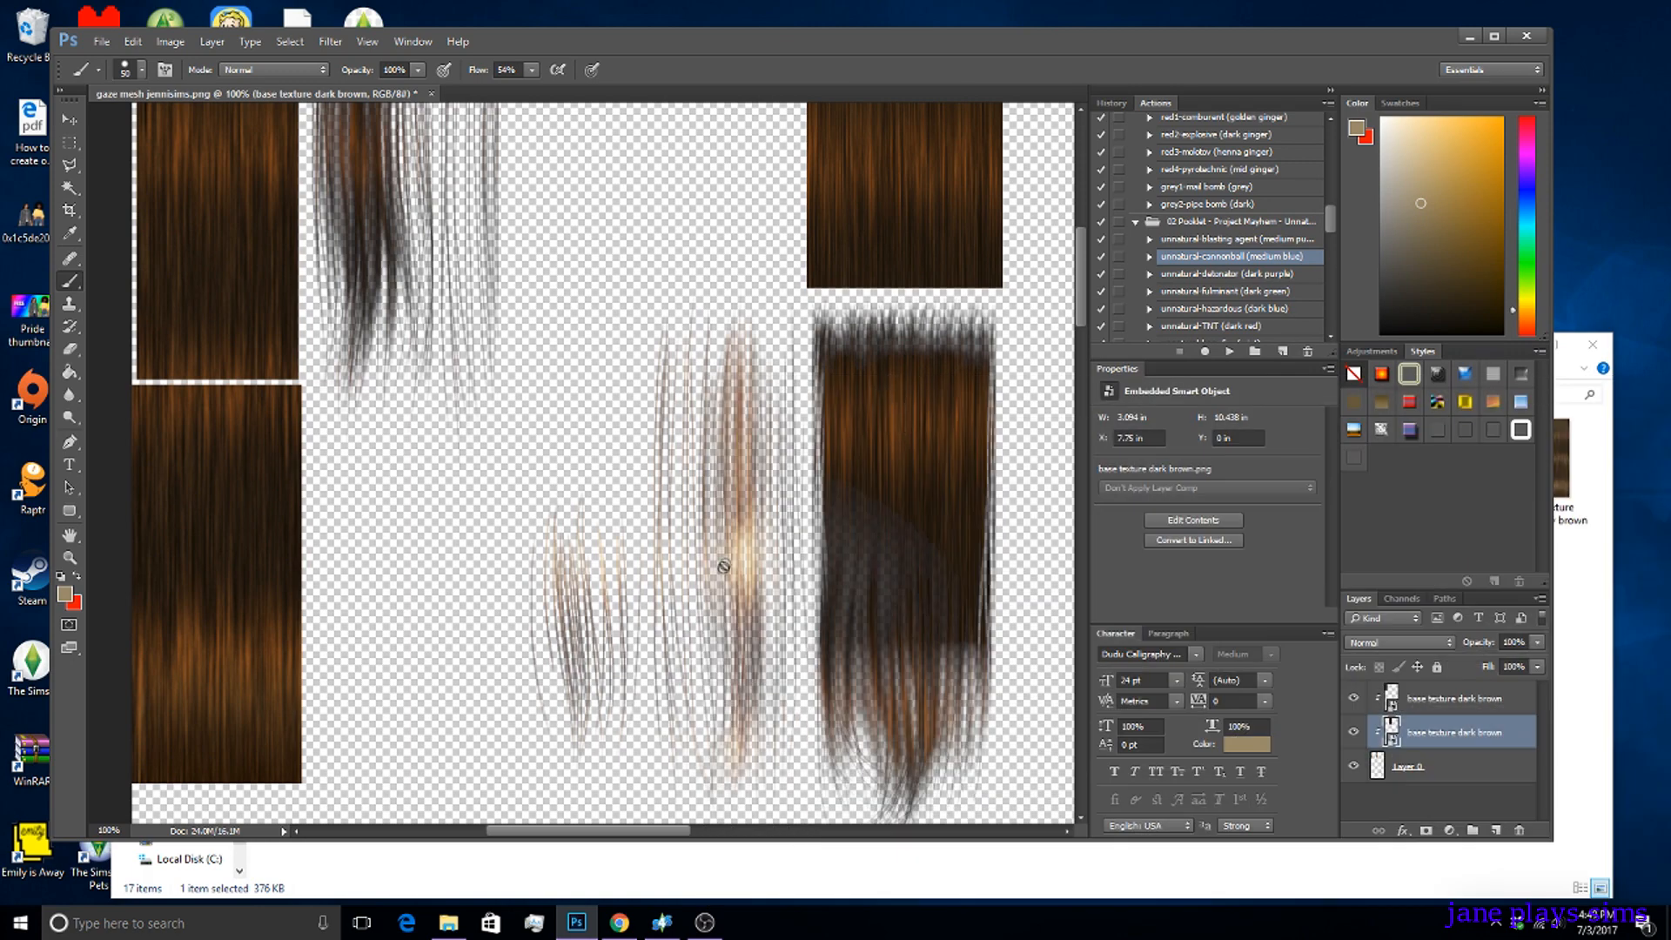
click(1093, 853)
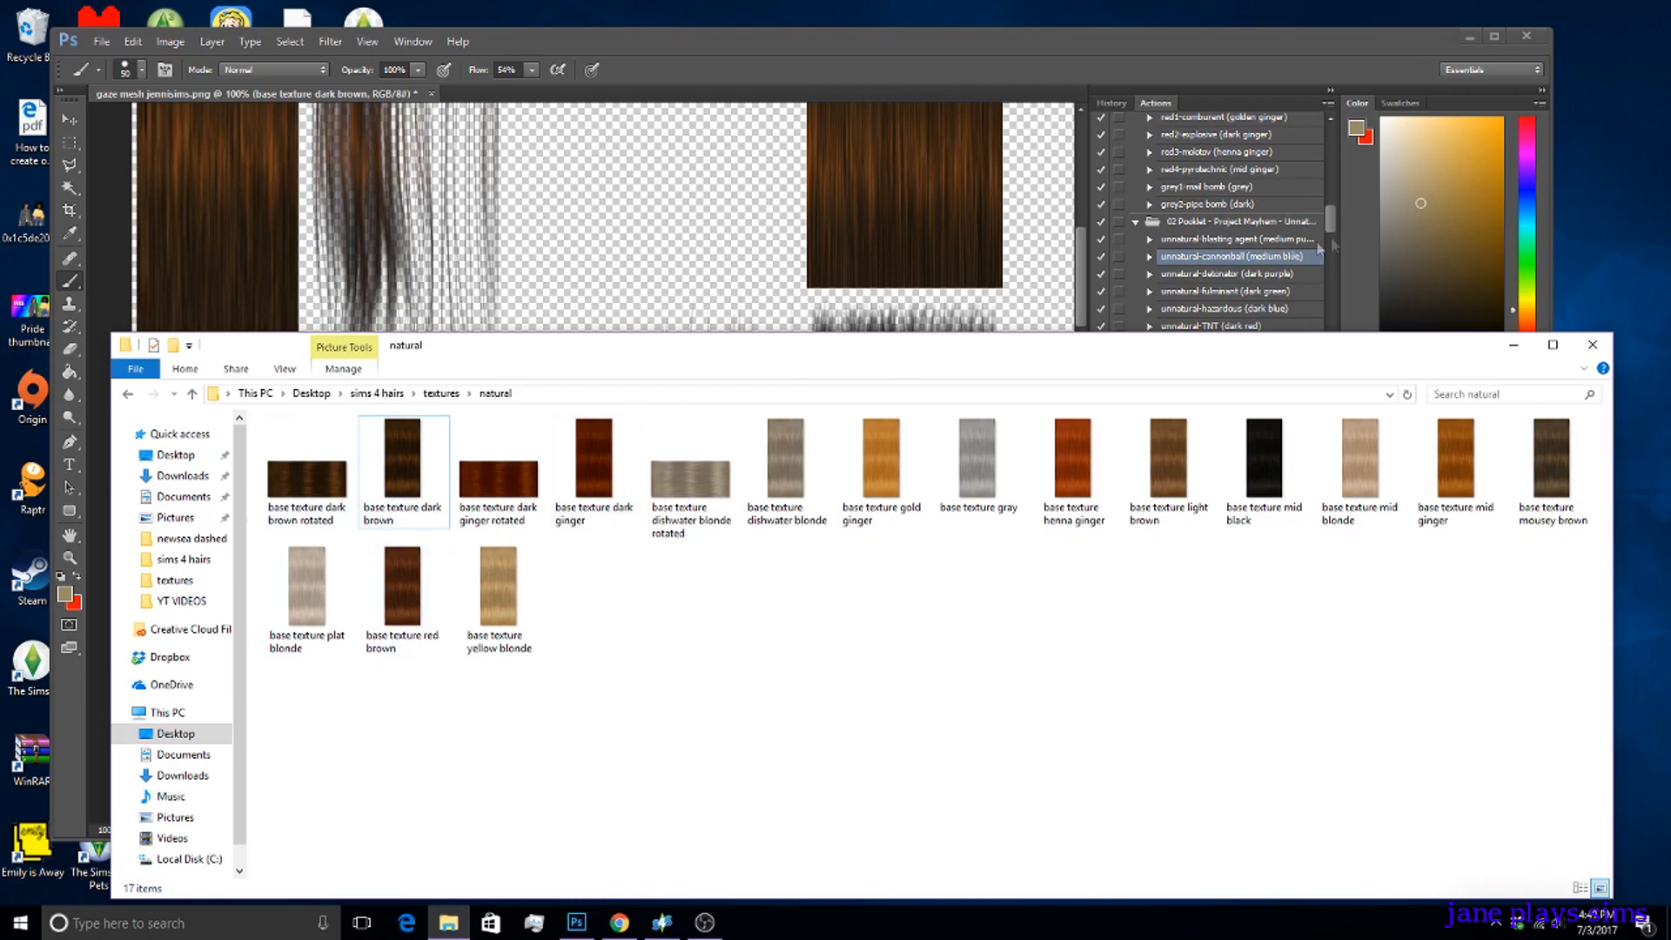
click(1017, 35)
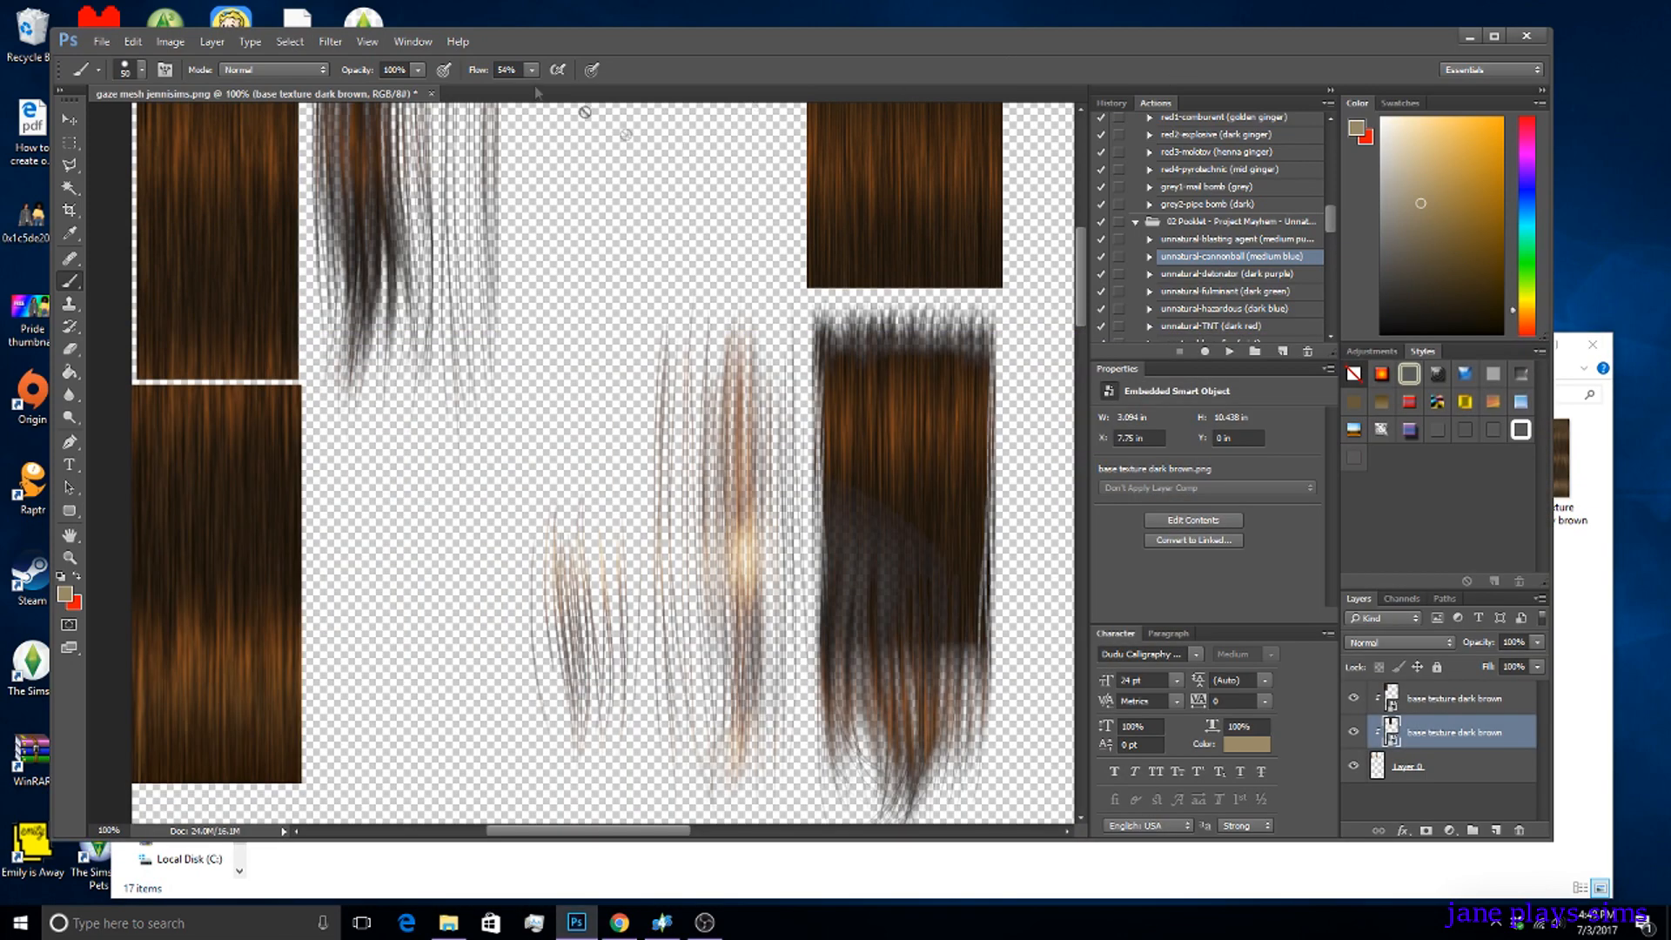
Add a new layer directly above Layer 0, clipped to it with the previous layer as clipping mask.
click(1455, 765)
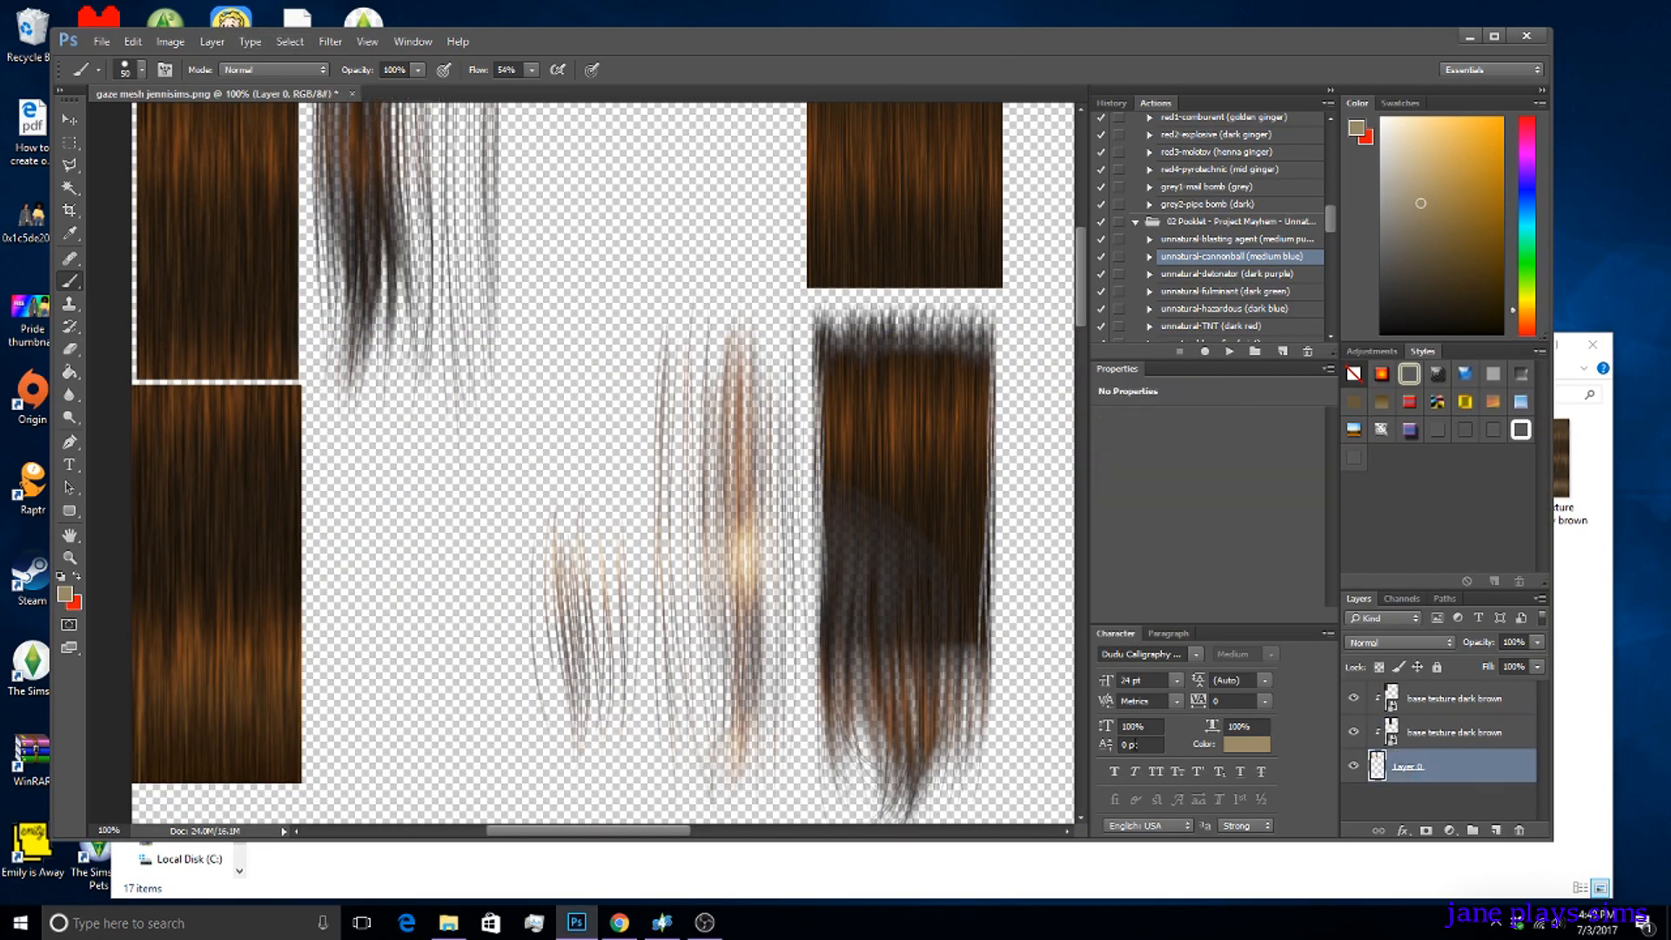
click(213, 41)
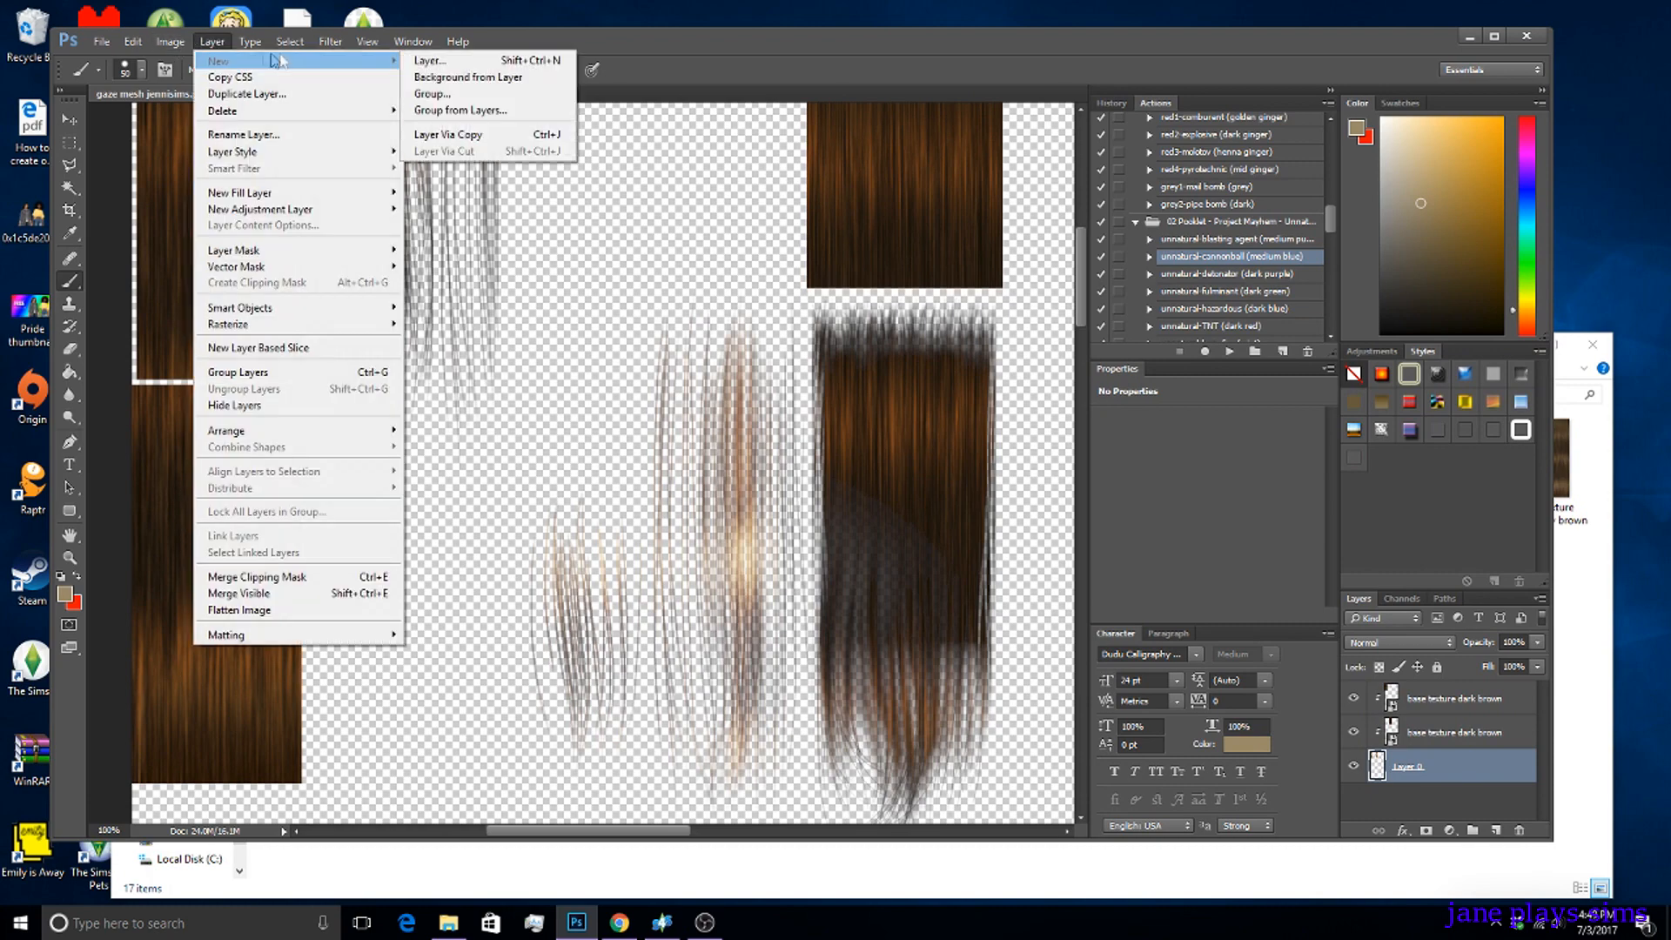
mouse_move(366, 41)
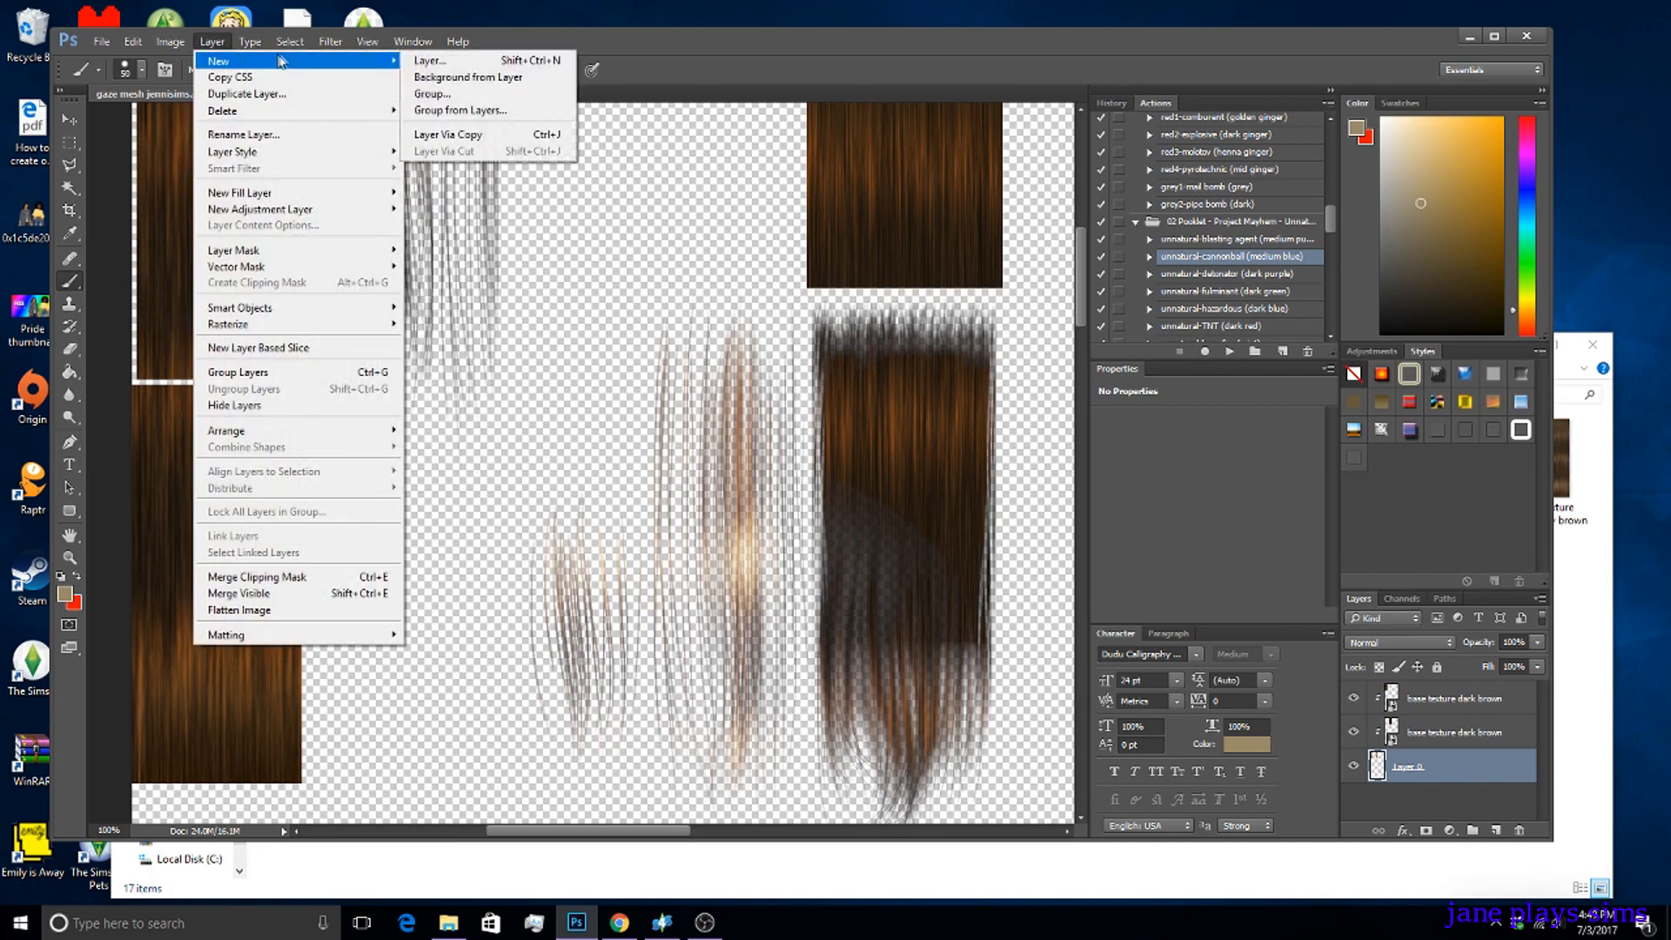
mouse_move(298, 55)
mouse_move(218, 43)
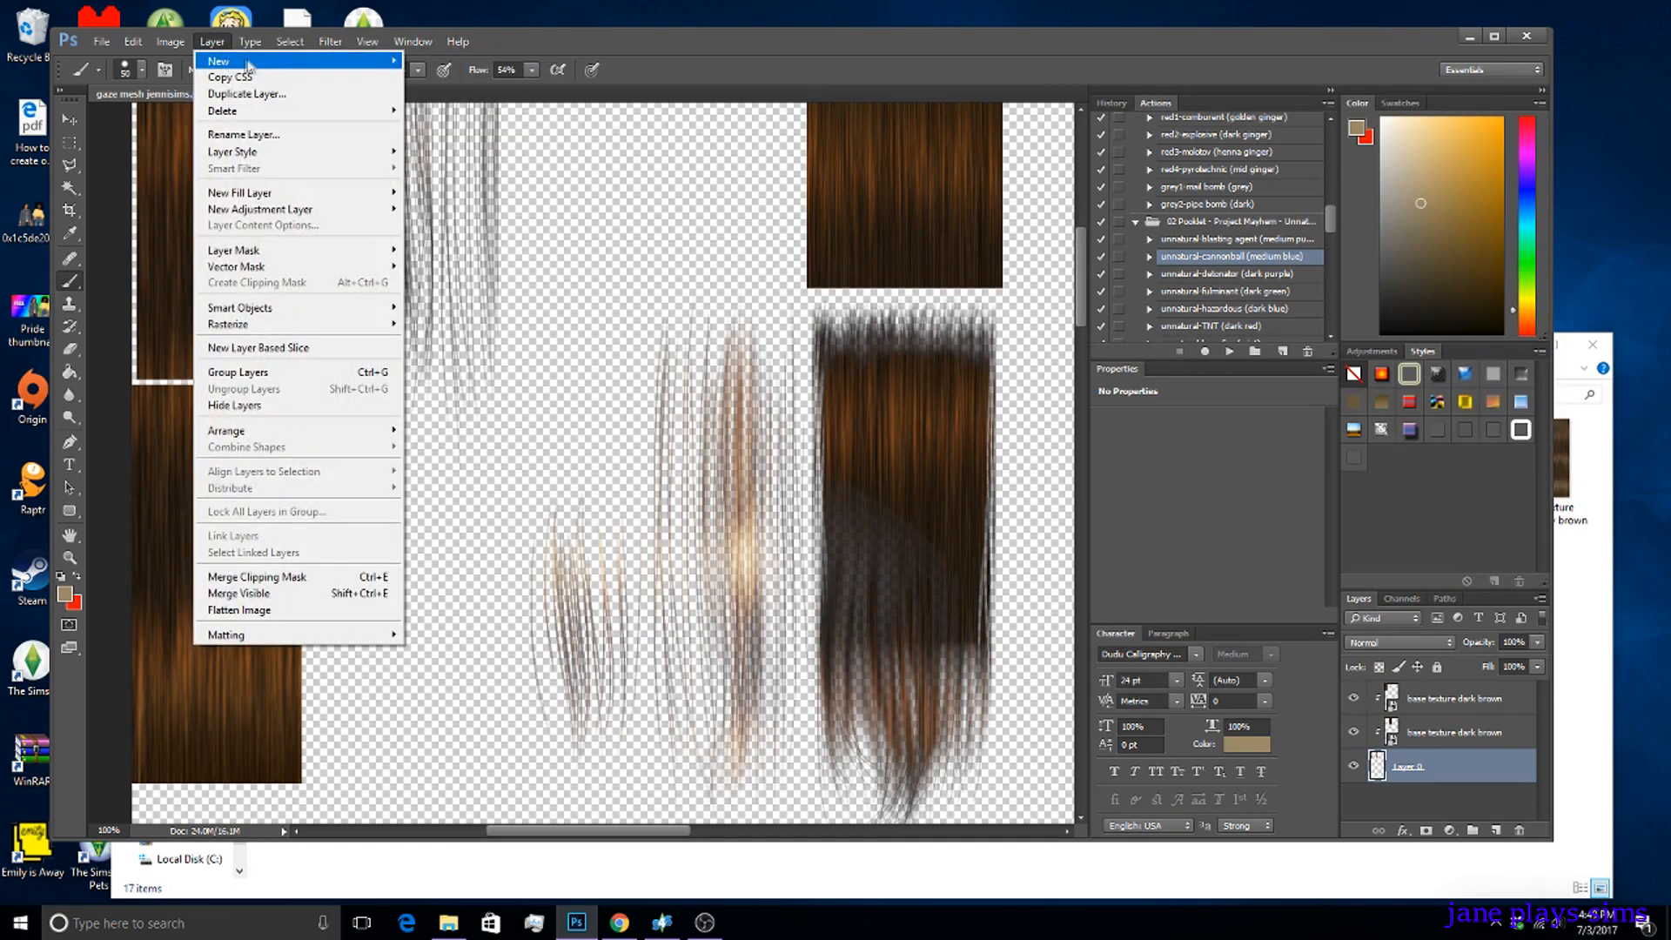
click(444, 62)
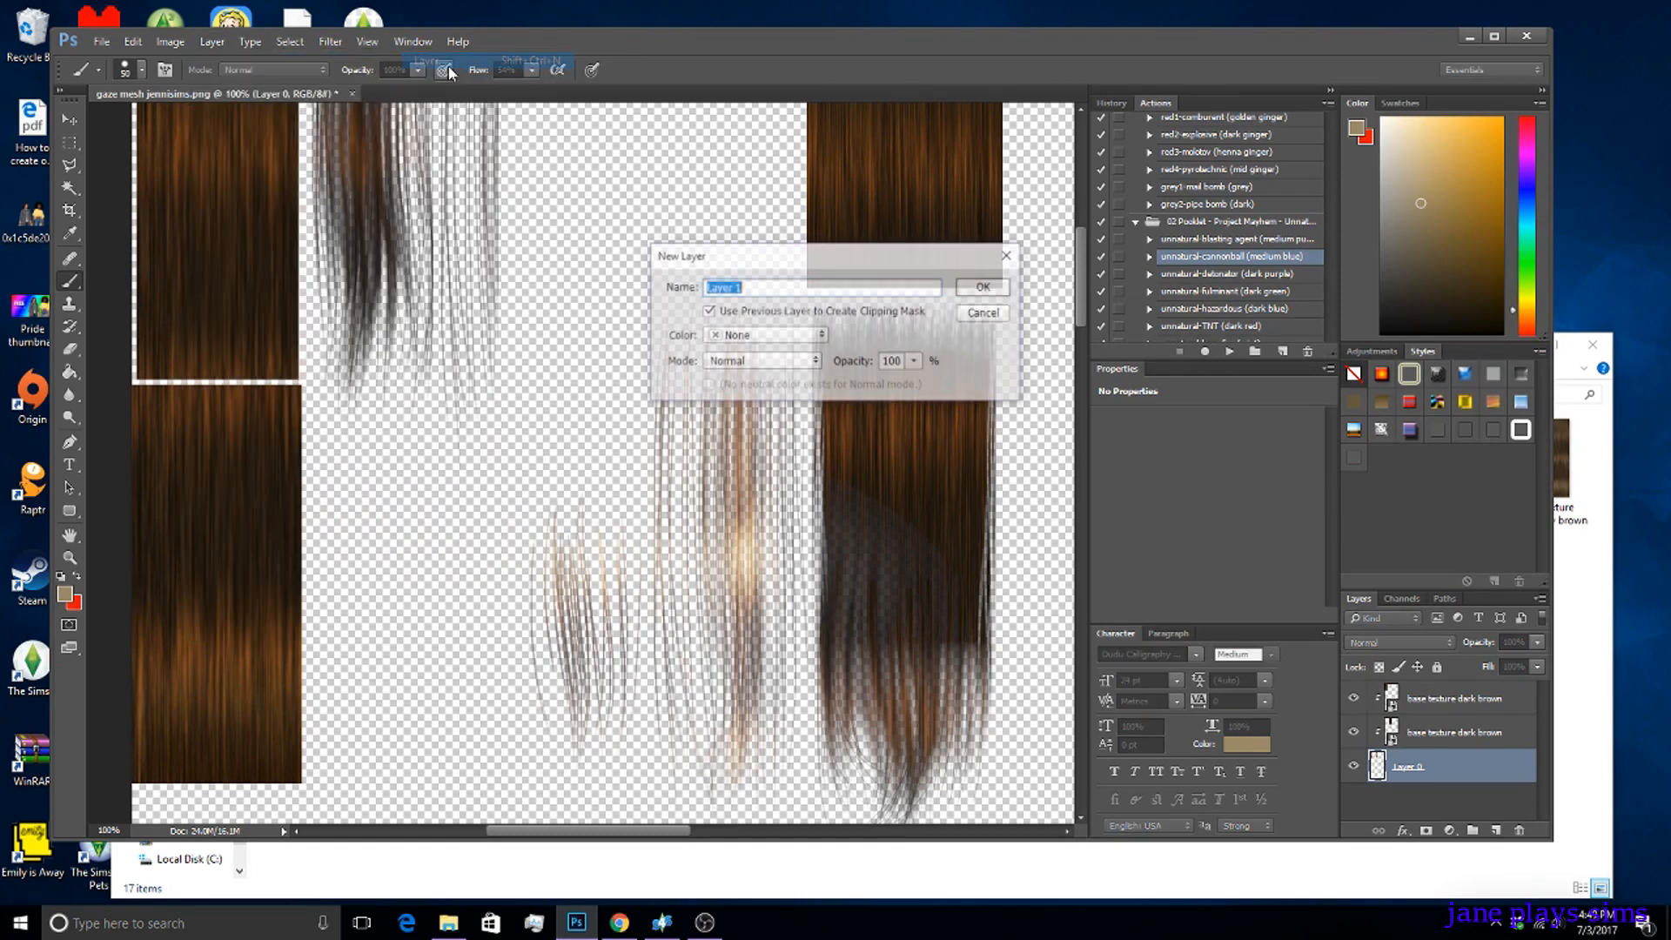
click(963, 289)
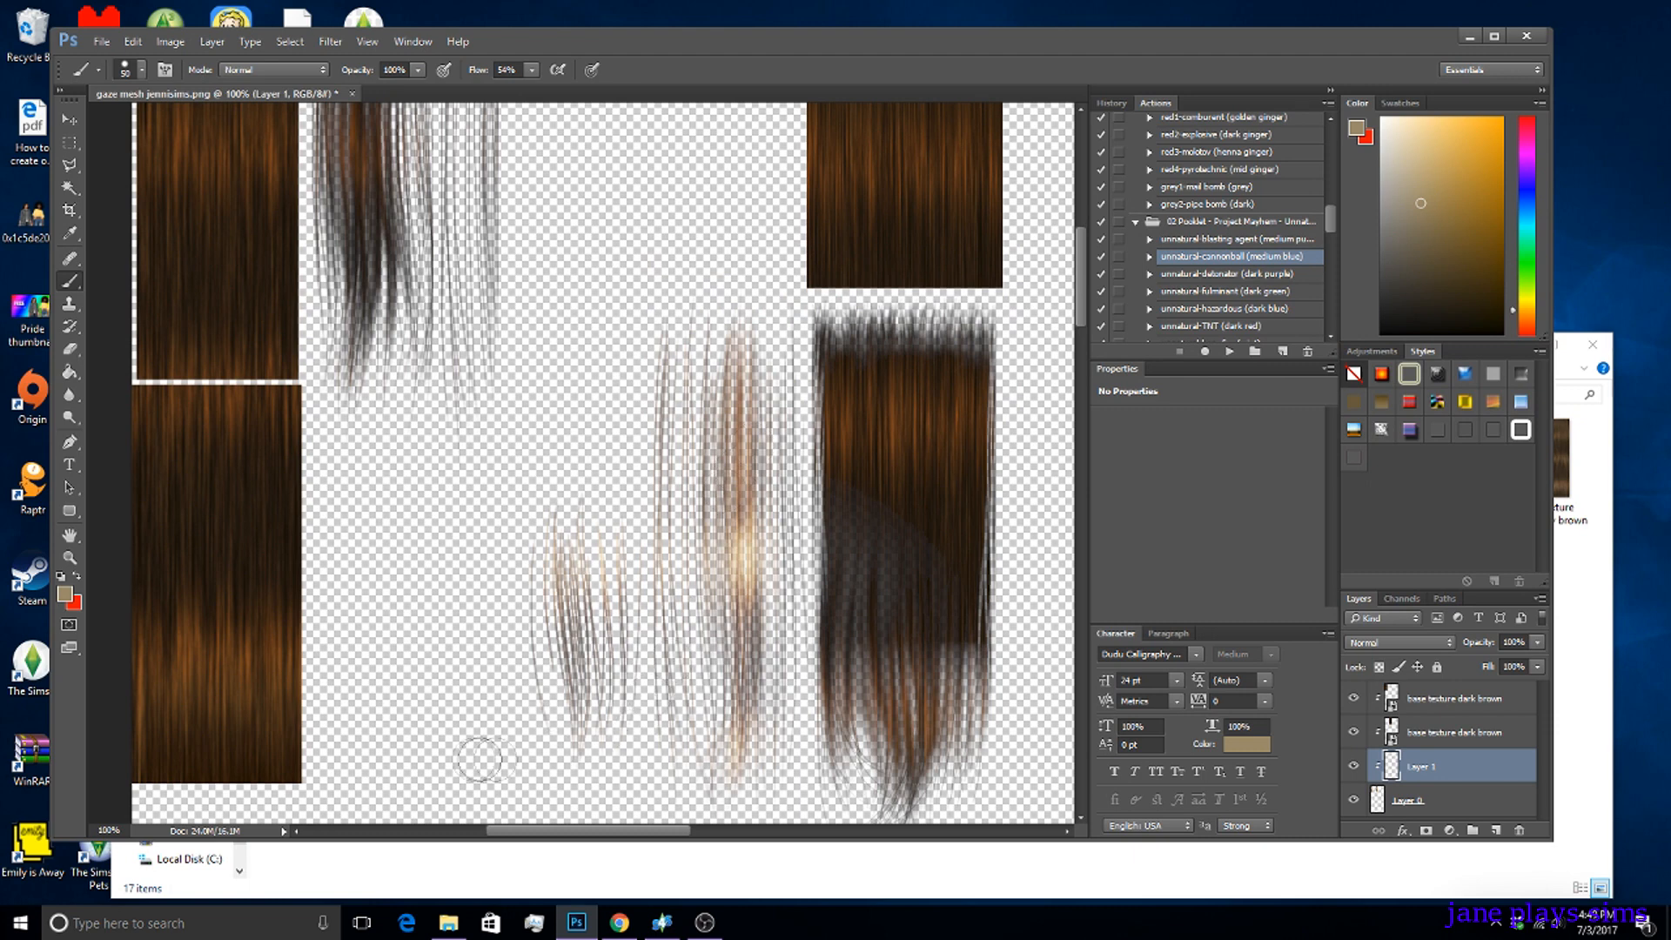
Place a third copy of base texture dark brown over the thin loose strands in the middle of the mesh texture.
mouse_move(662, 925)
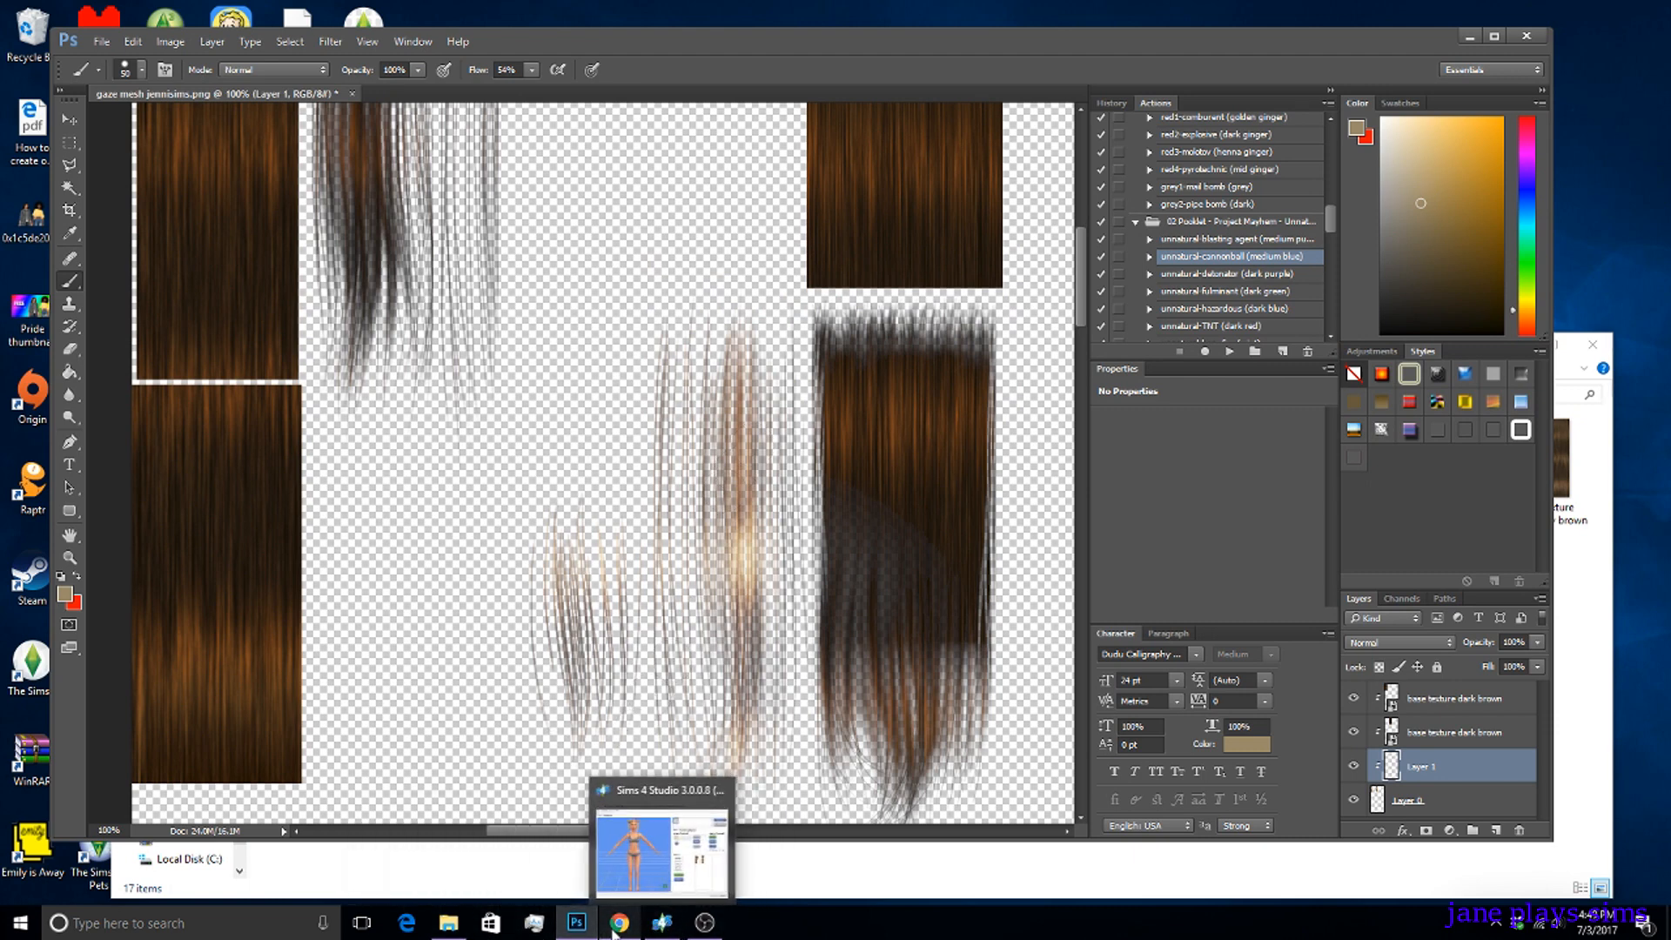
click(448, 923)
drag(402, 461, 656, 207)
mouse_move(602, 427)
mouse_down()
mouse_move(714, 557)
mouse_move(705, 575)
mouse_up()
right_click(686, 586)
click(712, 598)
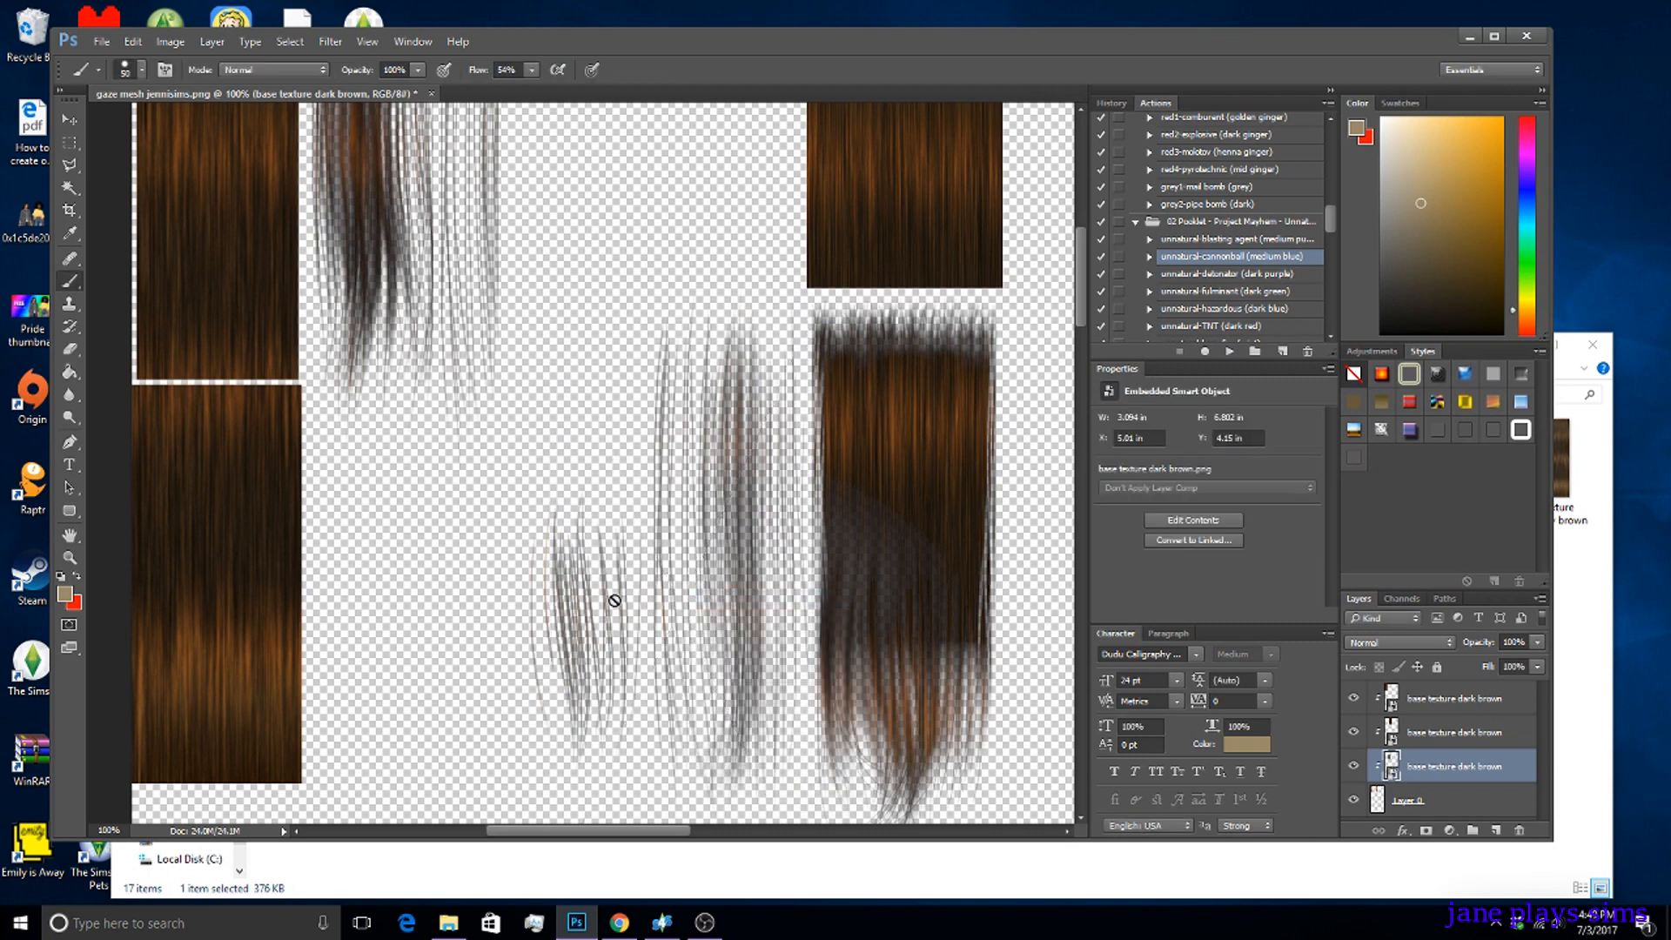
Widen the third dark brown texture to about 113% so it covers both groups of loose strands.
key(ctrl+t)
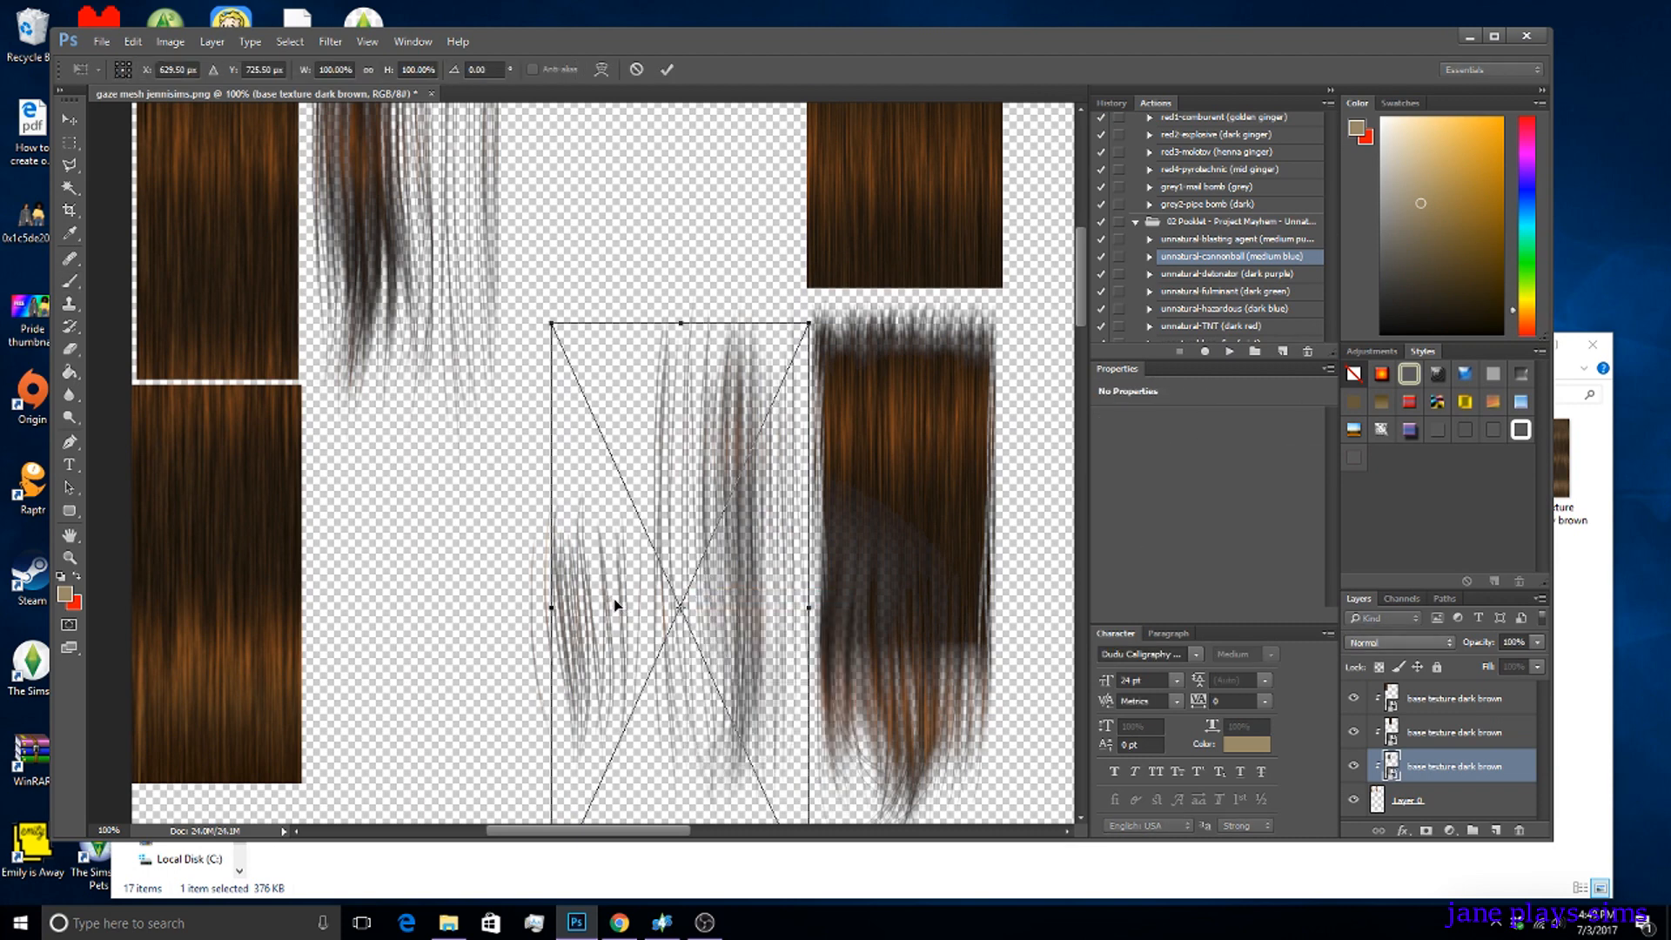
drag(550, 611, 517, 625)
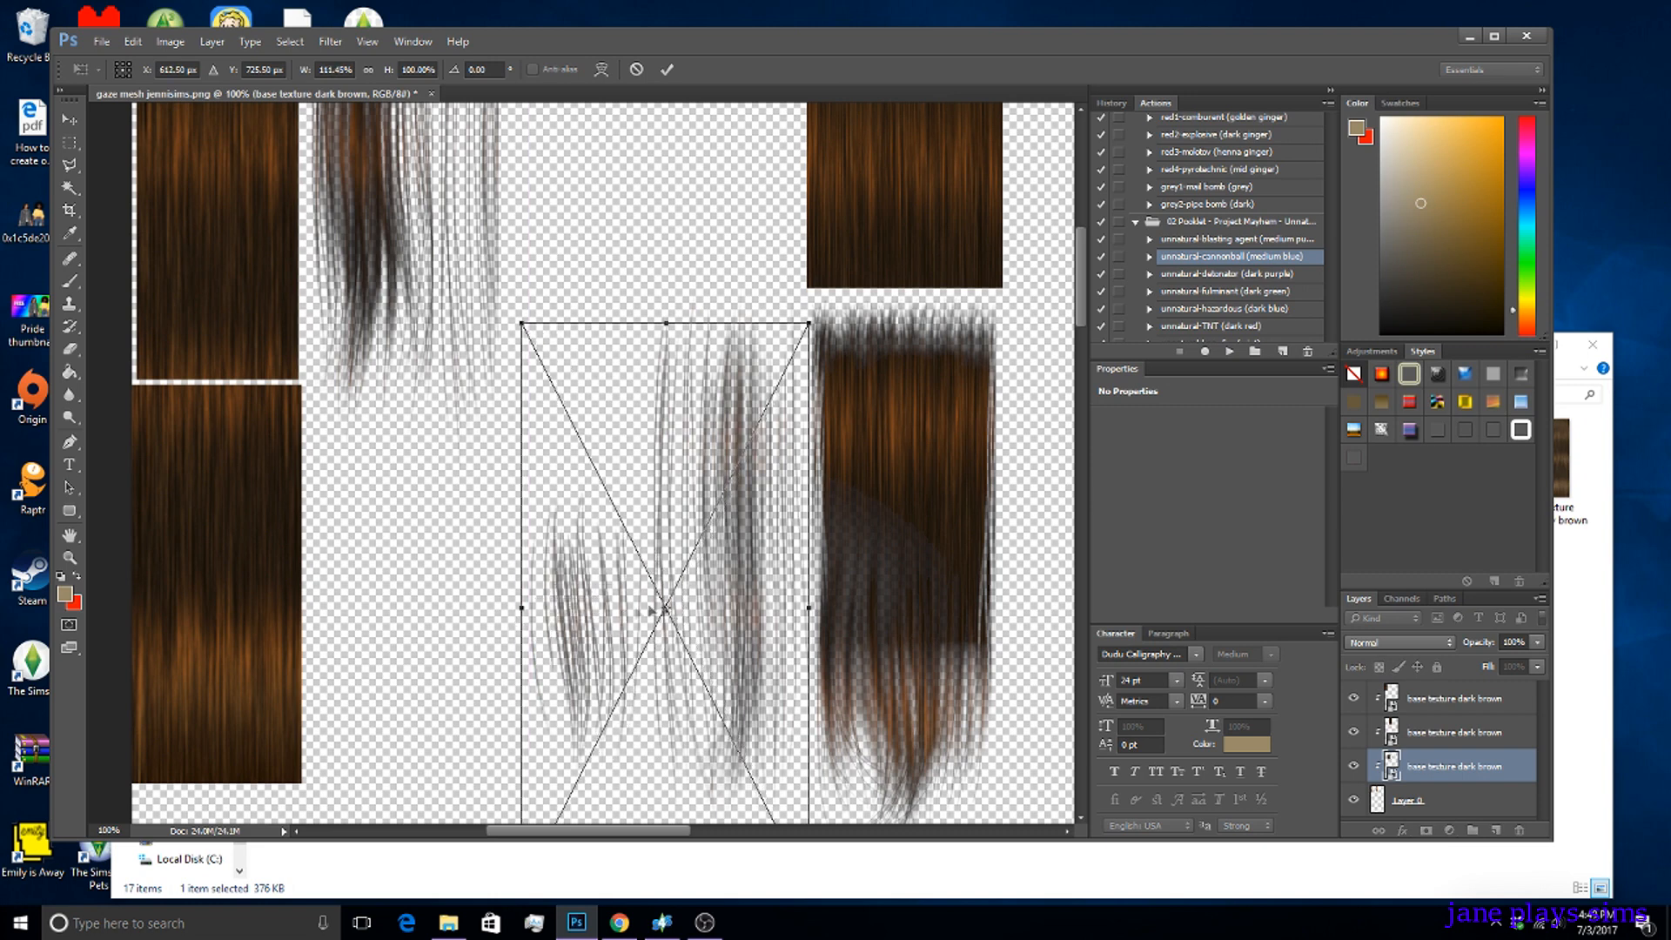
drag(808, 607, 812, 608)
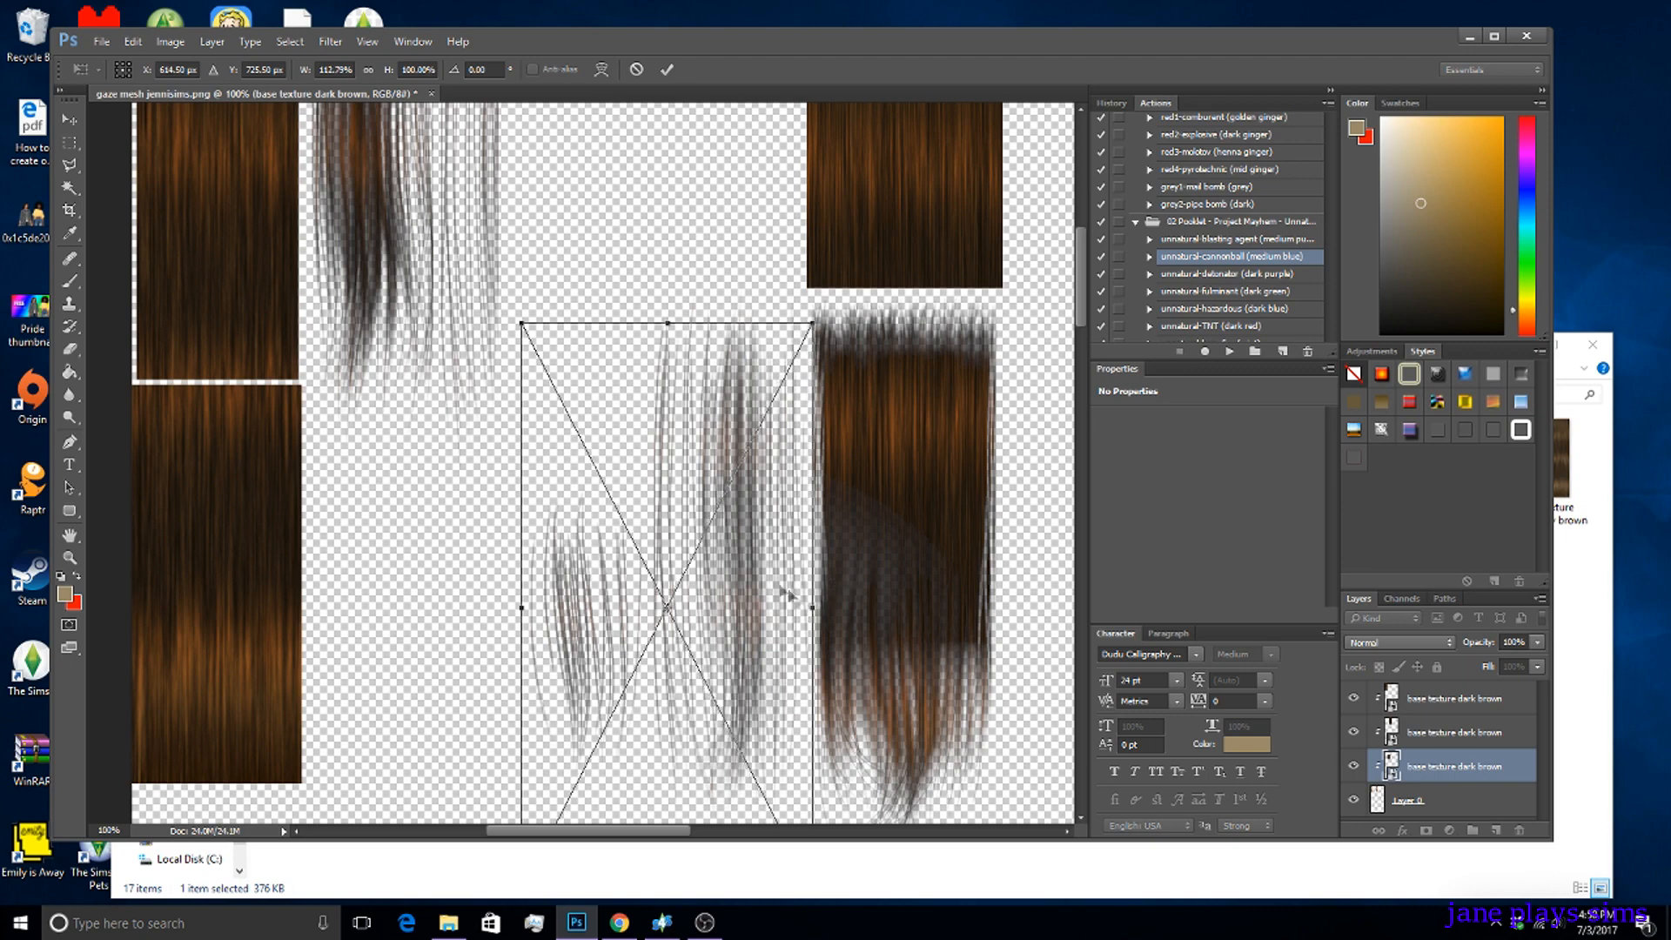
scroll(748, 574, down, 5)
scroll(747, 570, up, 8)
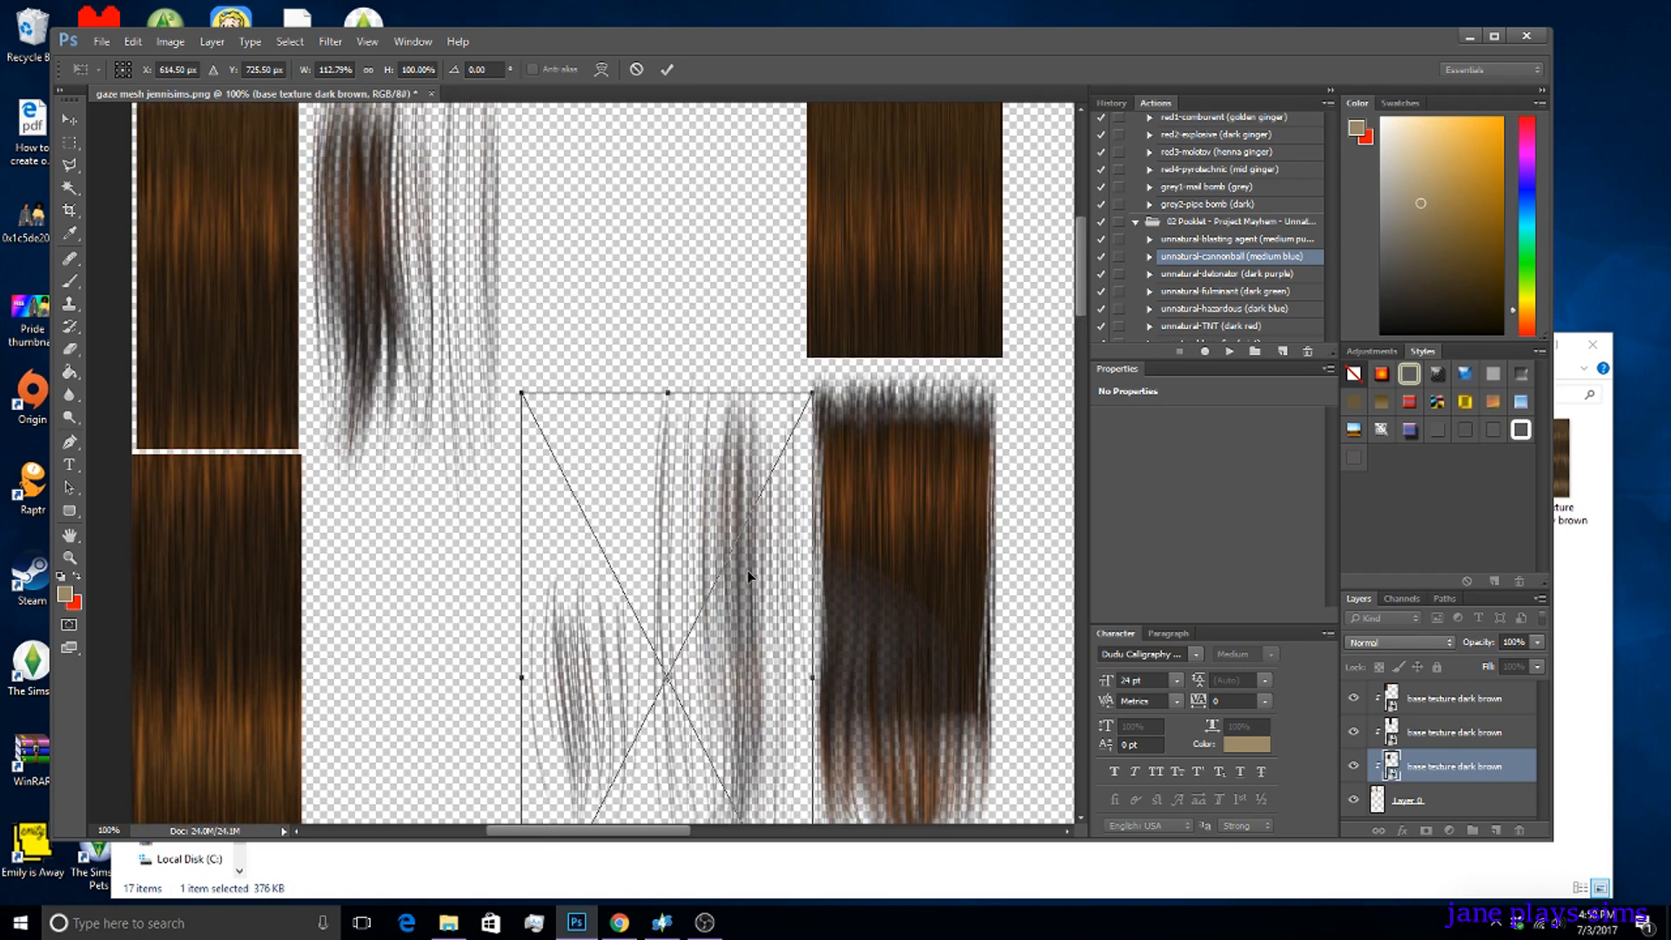
scroll(750, 576, down, 4)
right_click(678, 544)
click(689, 554)
key(Return)
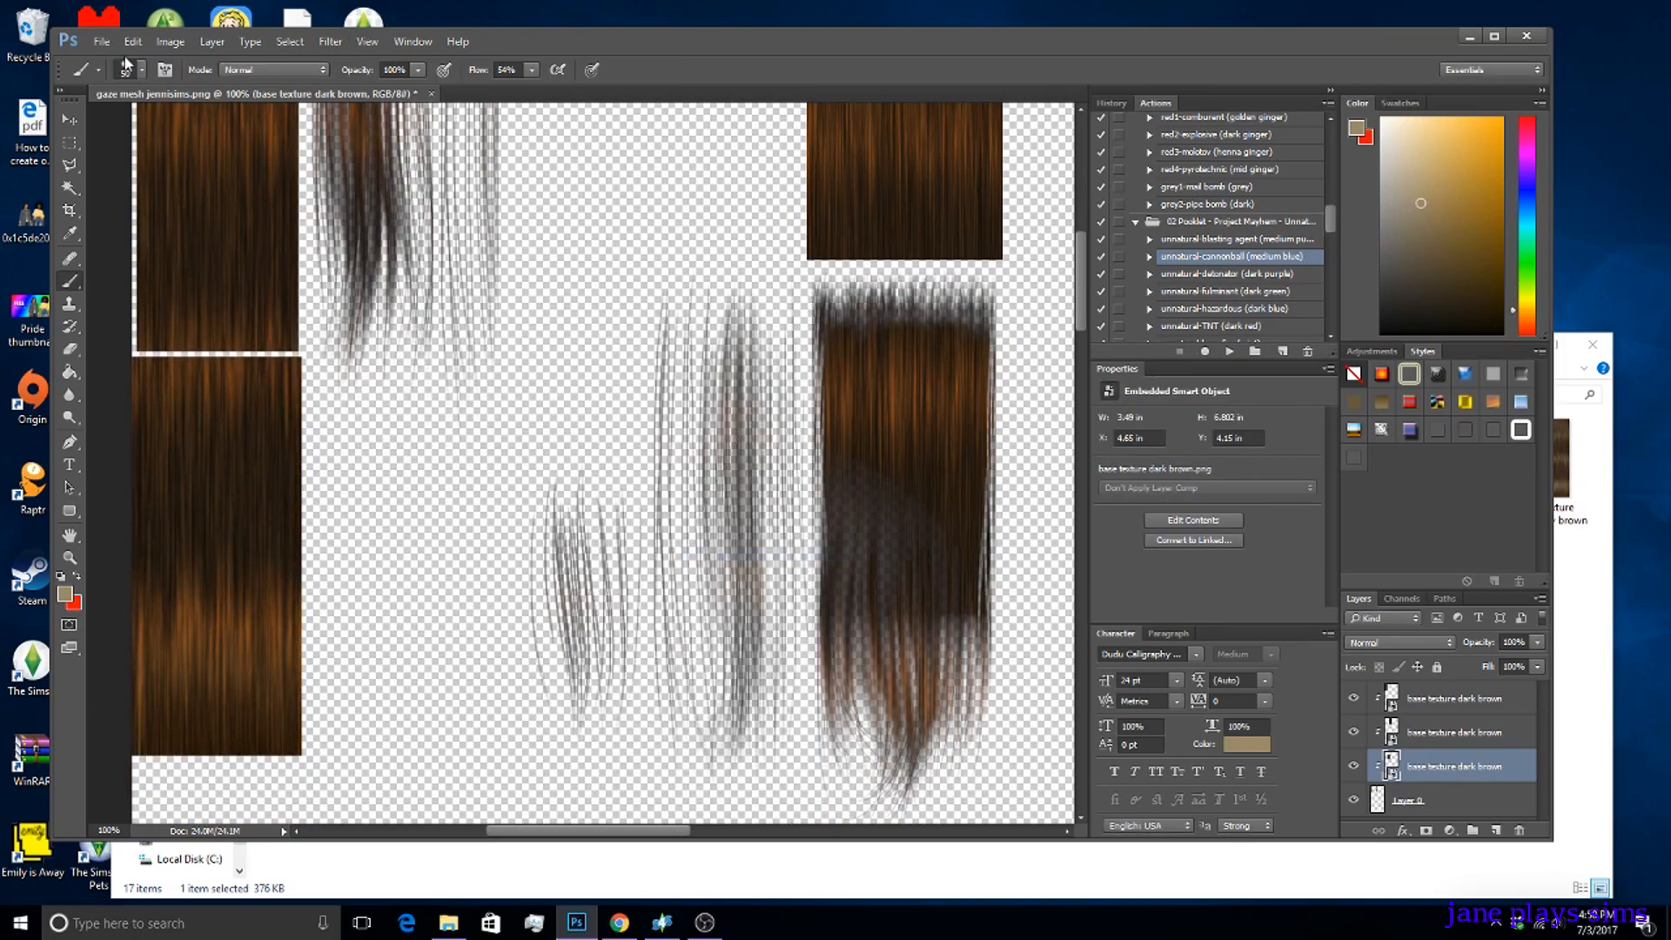
Save the texture as a PNG named gaze mesh tutorial in the sims 4 hairs folder, using smallest compression and no interlacing.
click(101, 43)
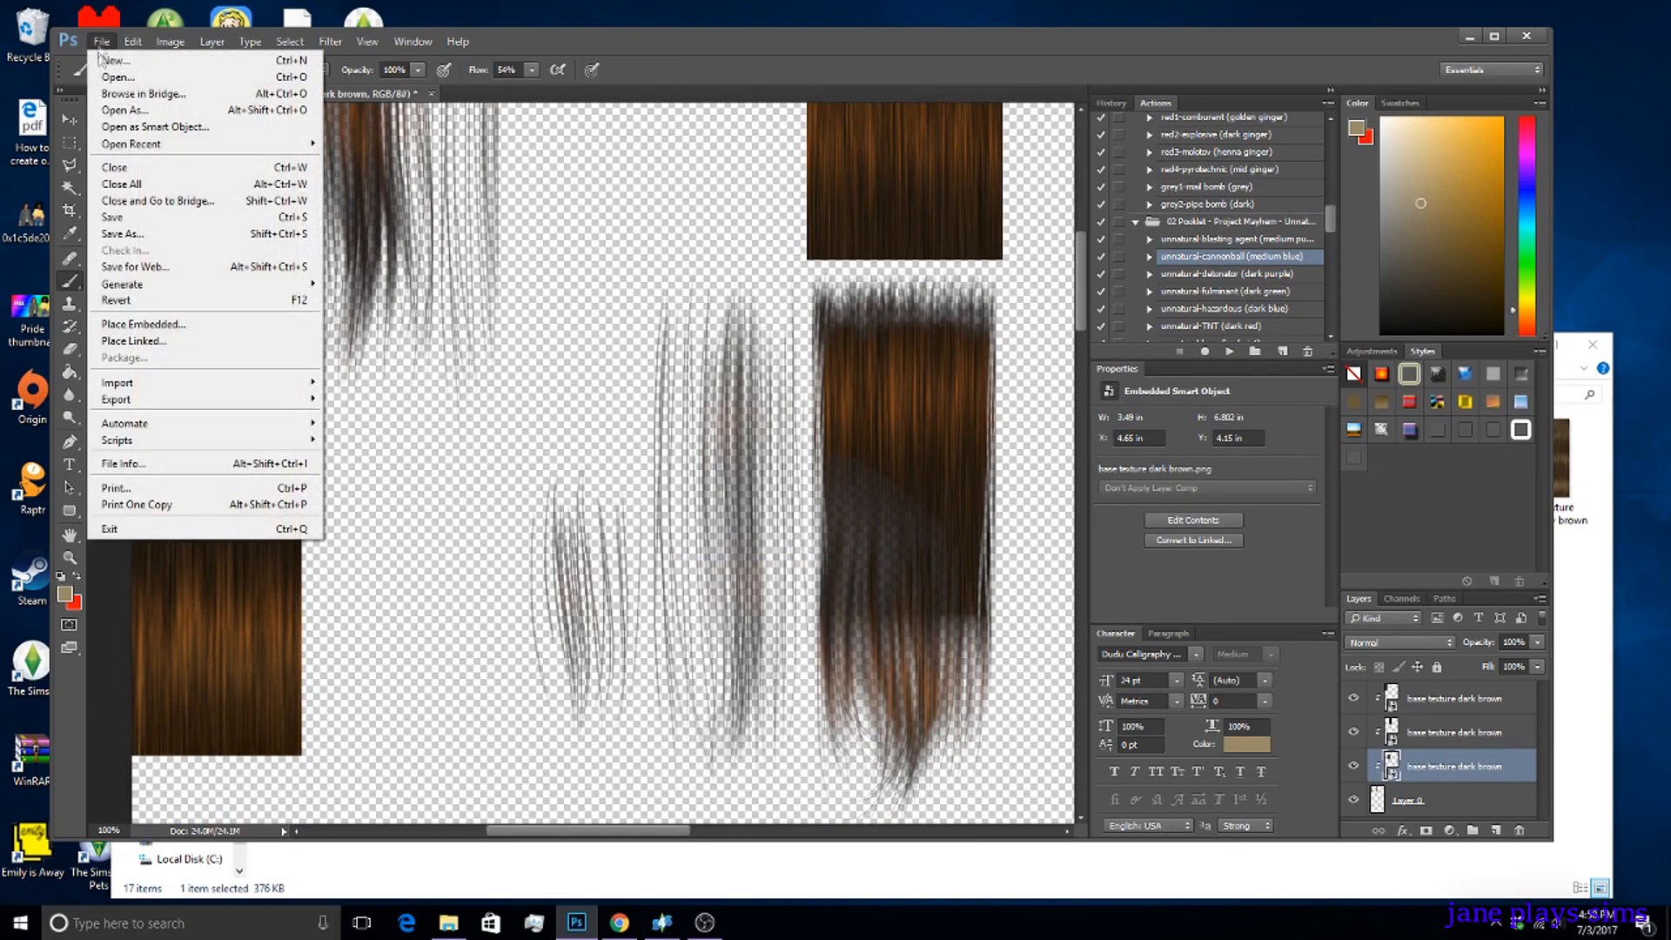
click(133, 250)
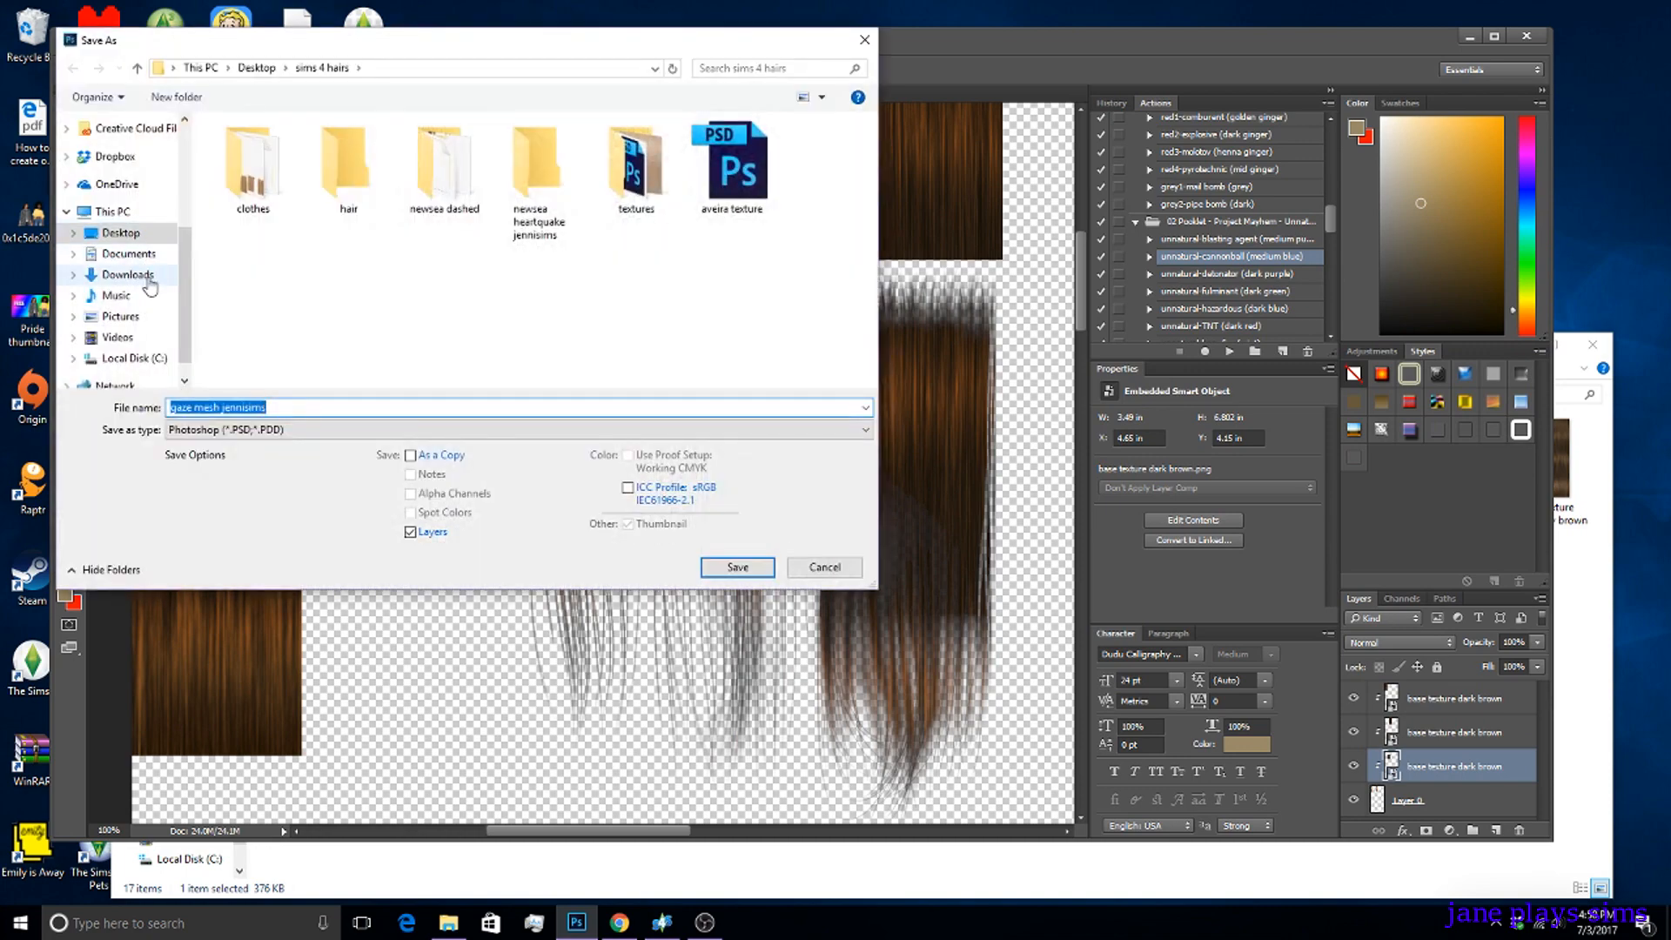
text(gaze)
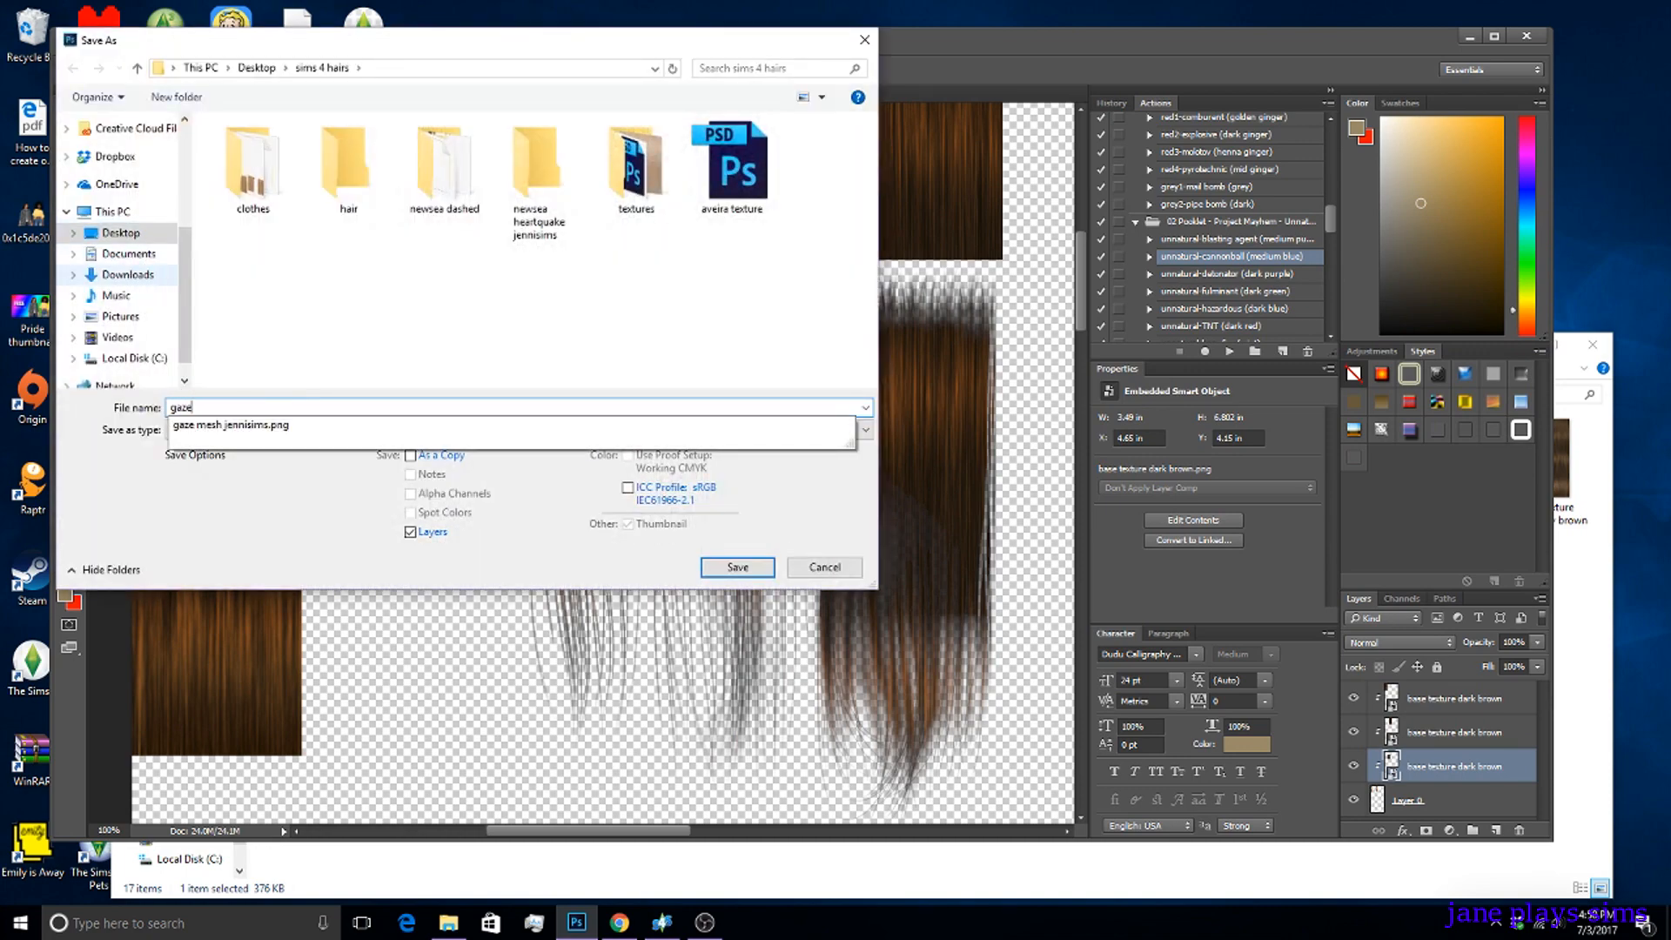
text( mesh tutorial)
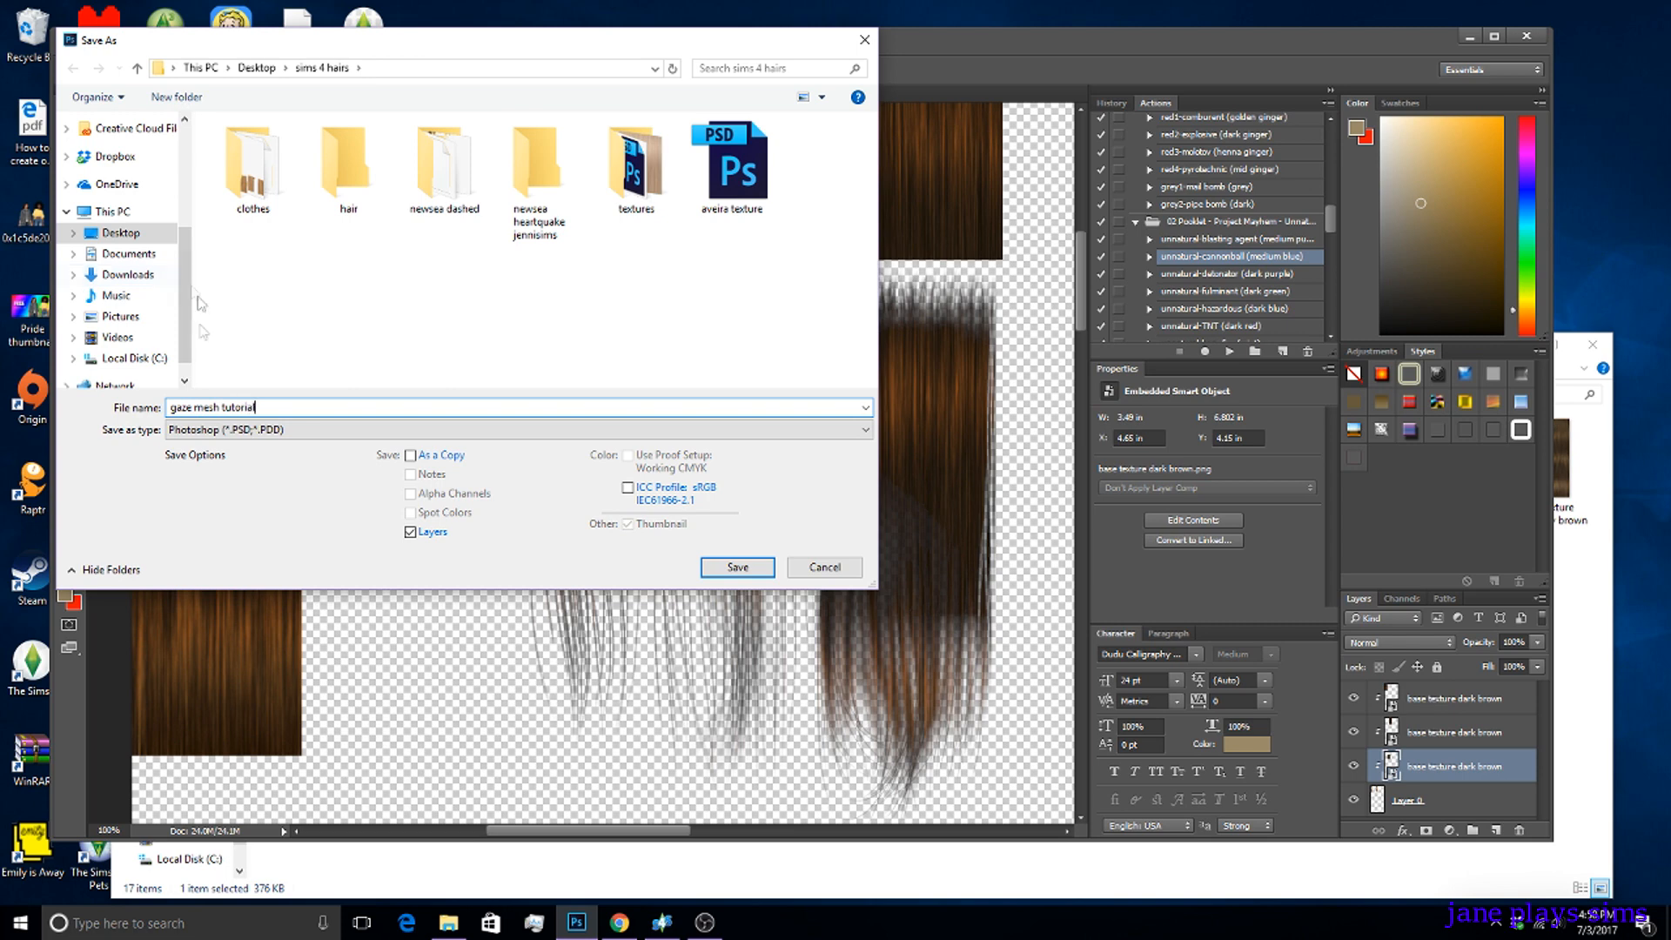
click(228, 431)
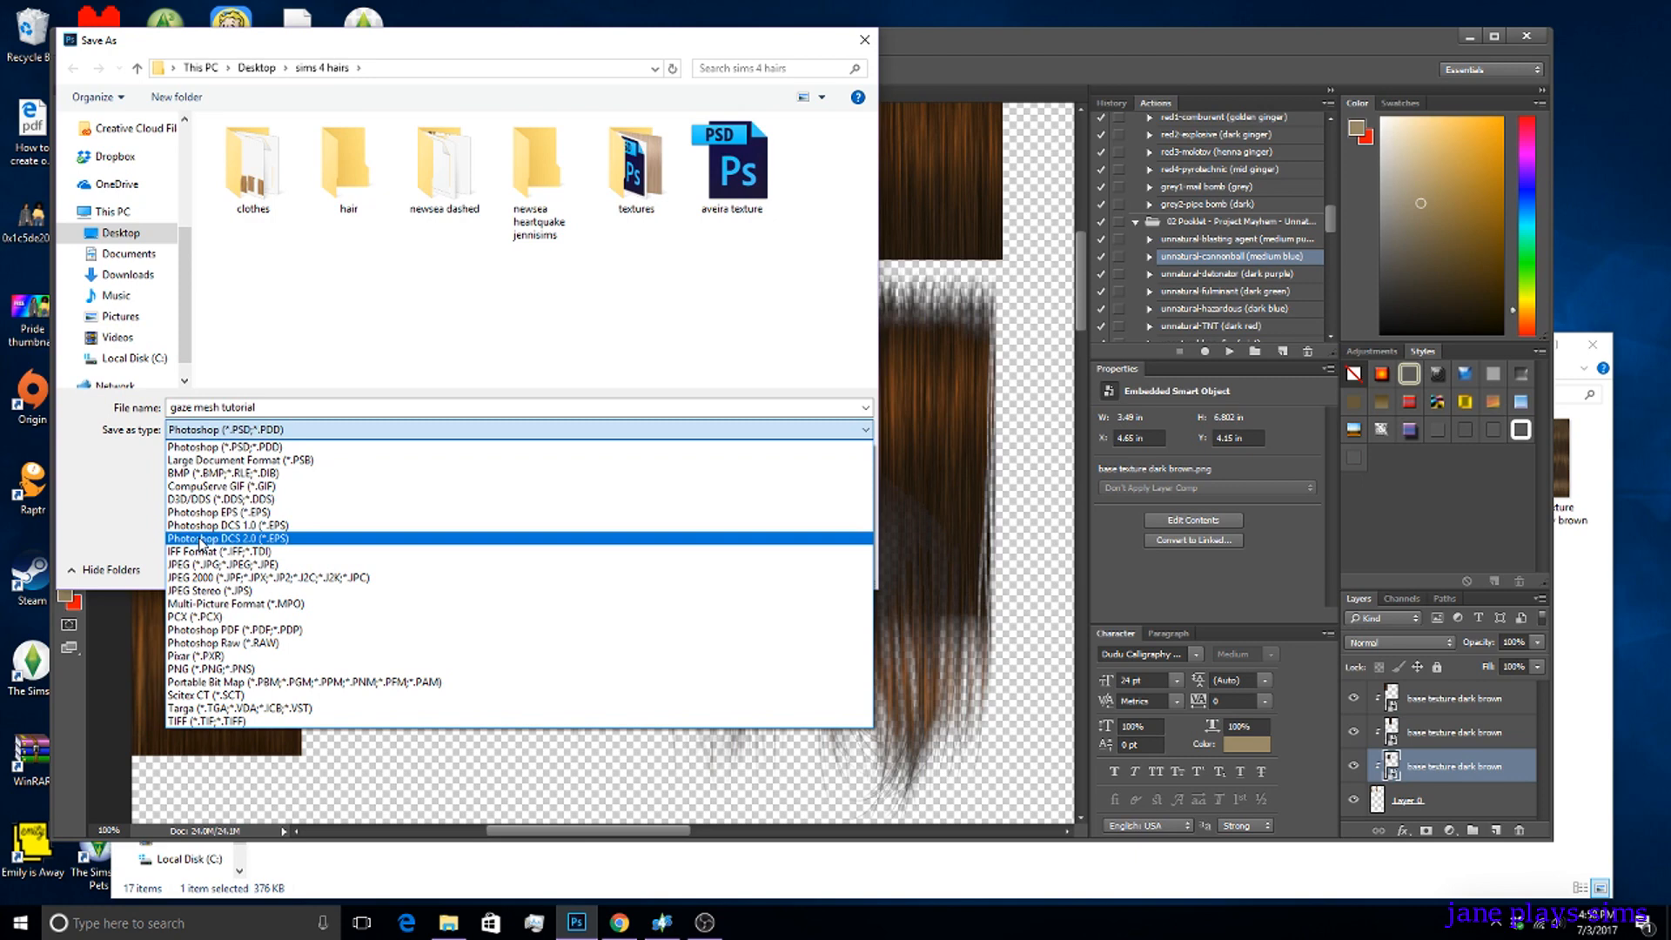
click(187, 670)
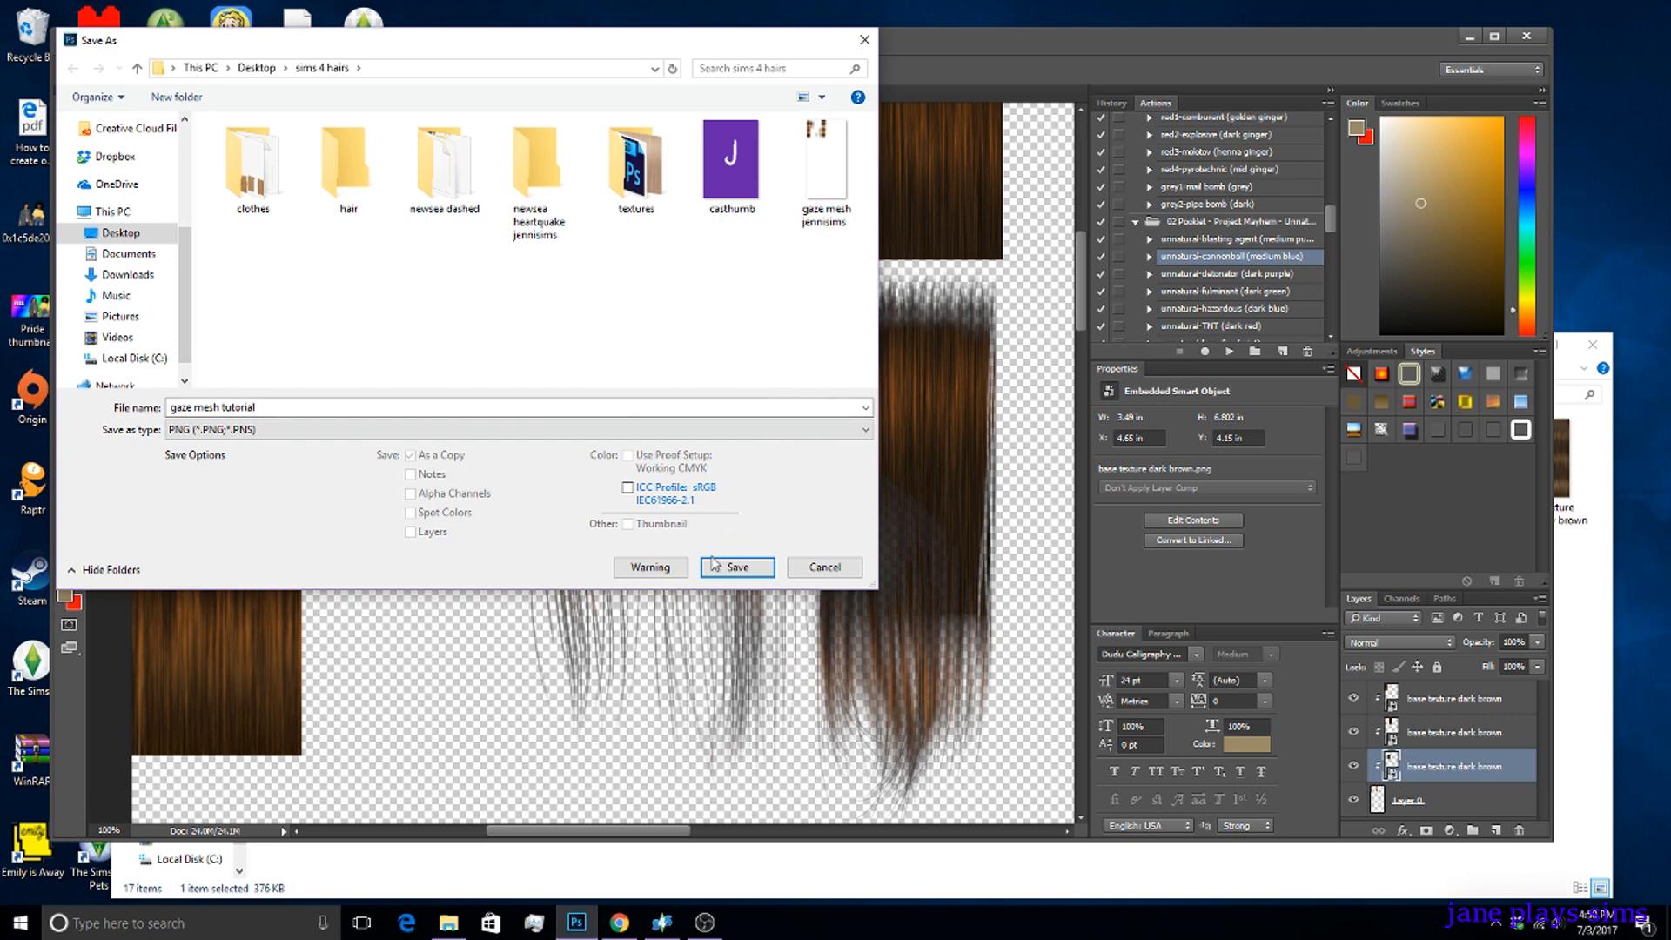
click(736, 567)
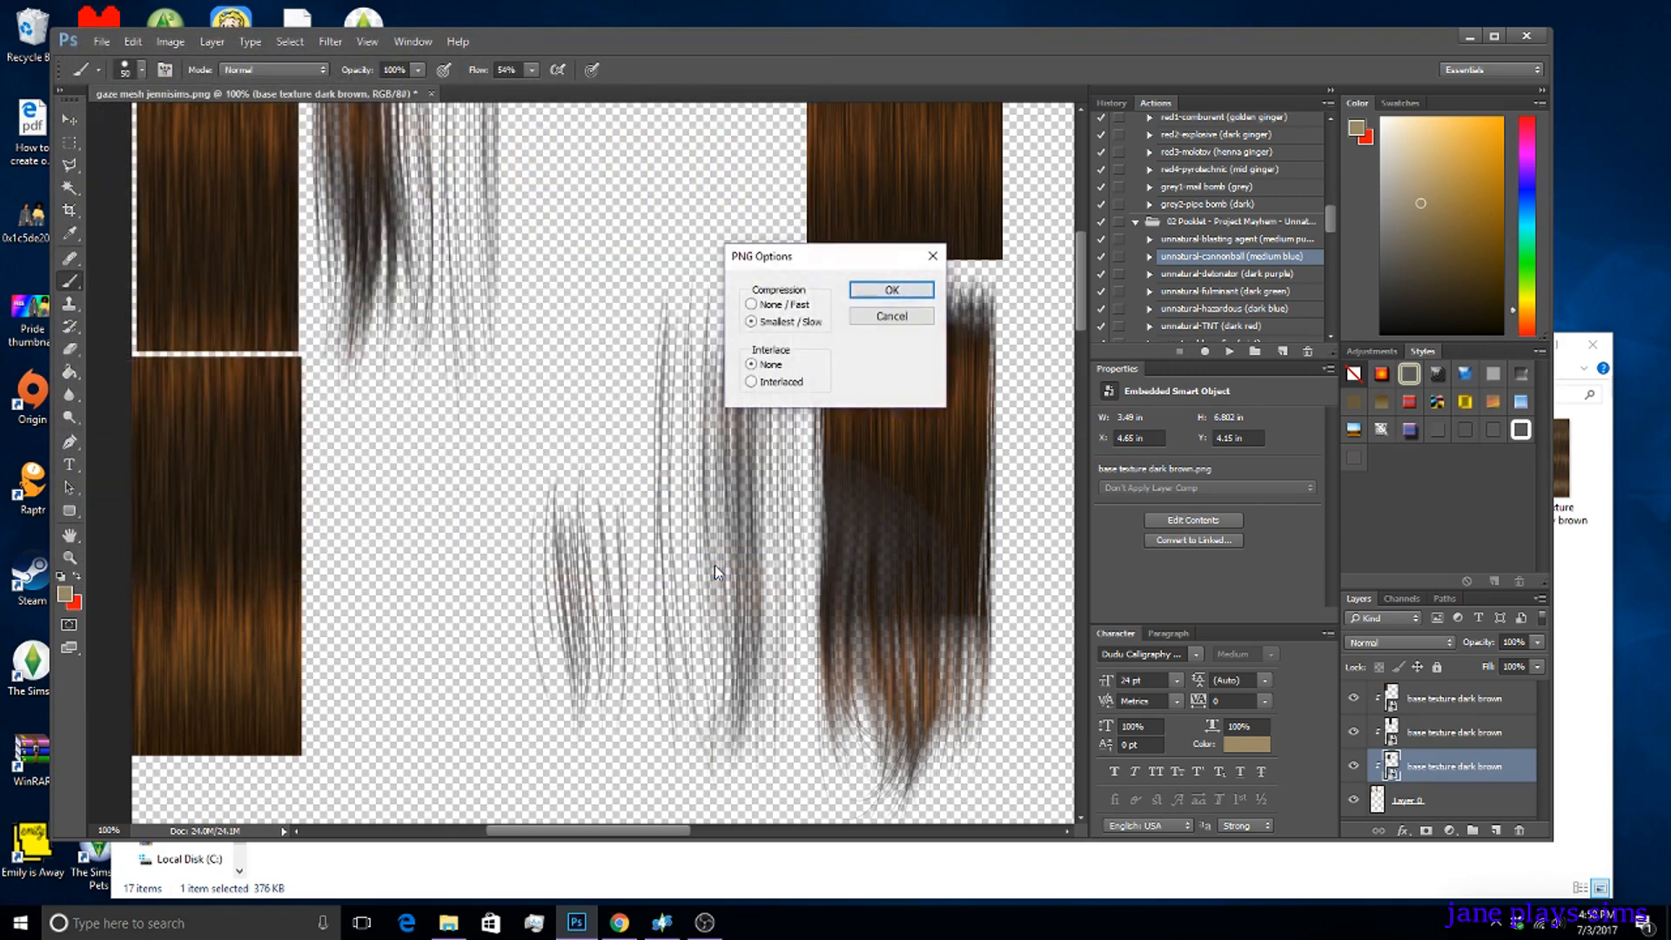
click(889, 290)
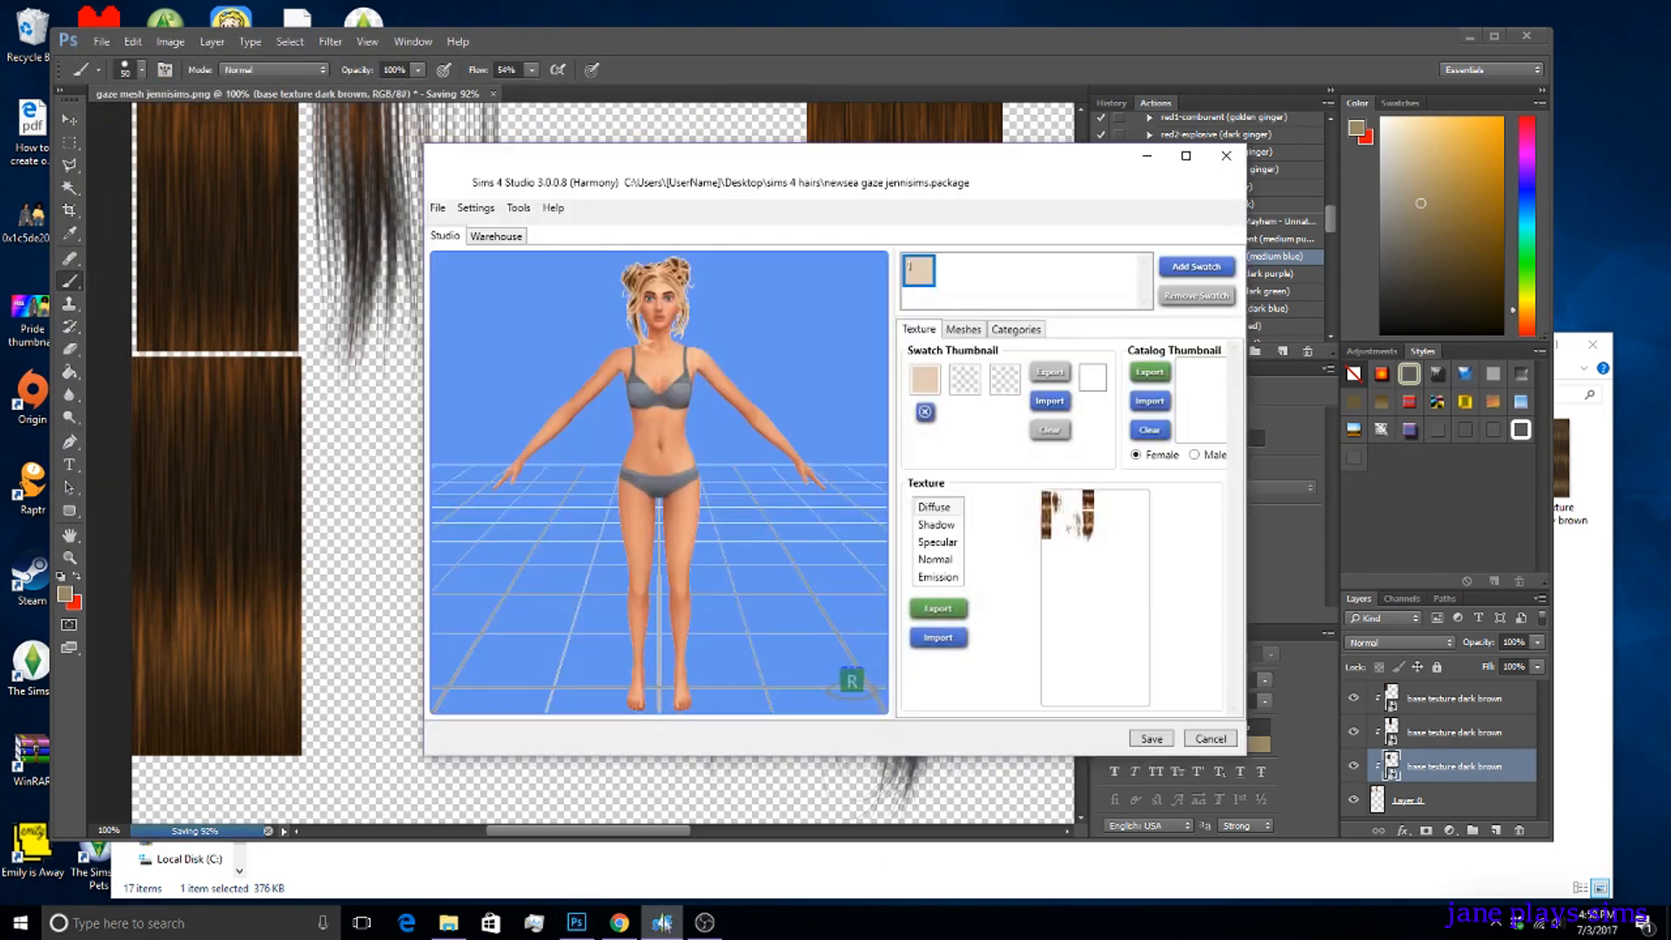
Switch to Sims 4 Studio, add a second swatch and set its thumbnail colour to dark brown, RGB 51, 32, 11.
click(661, 923)
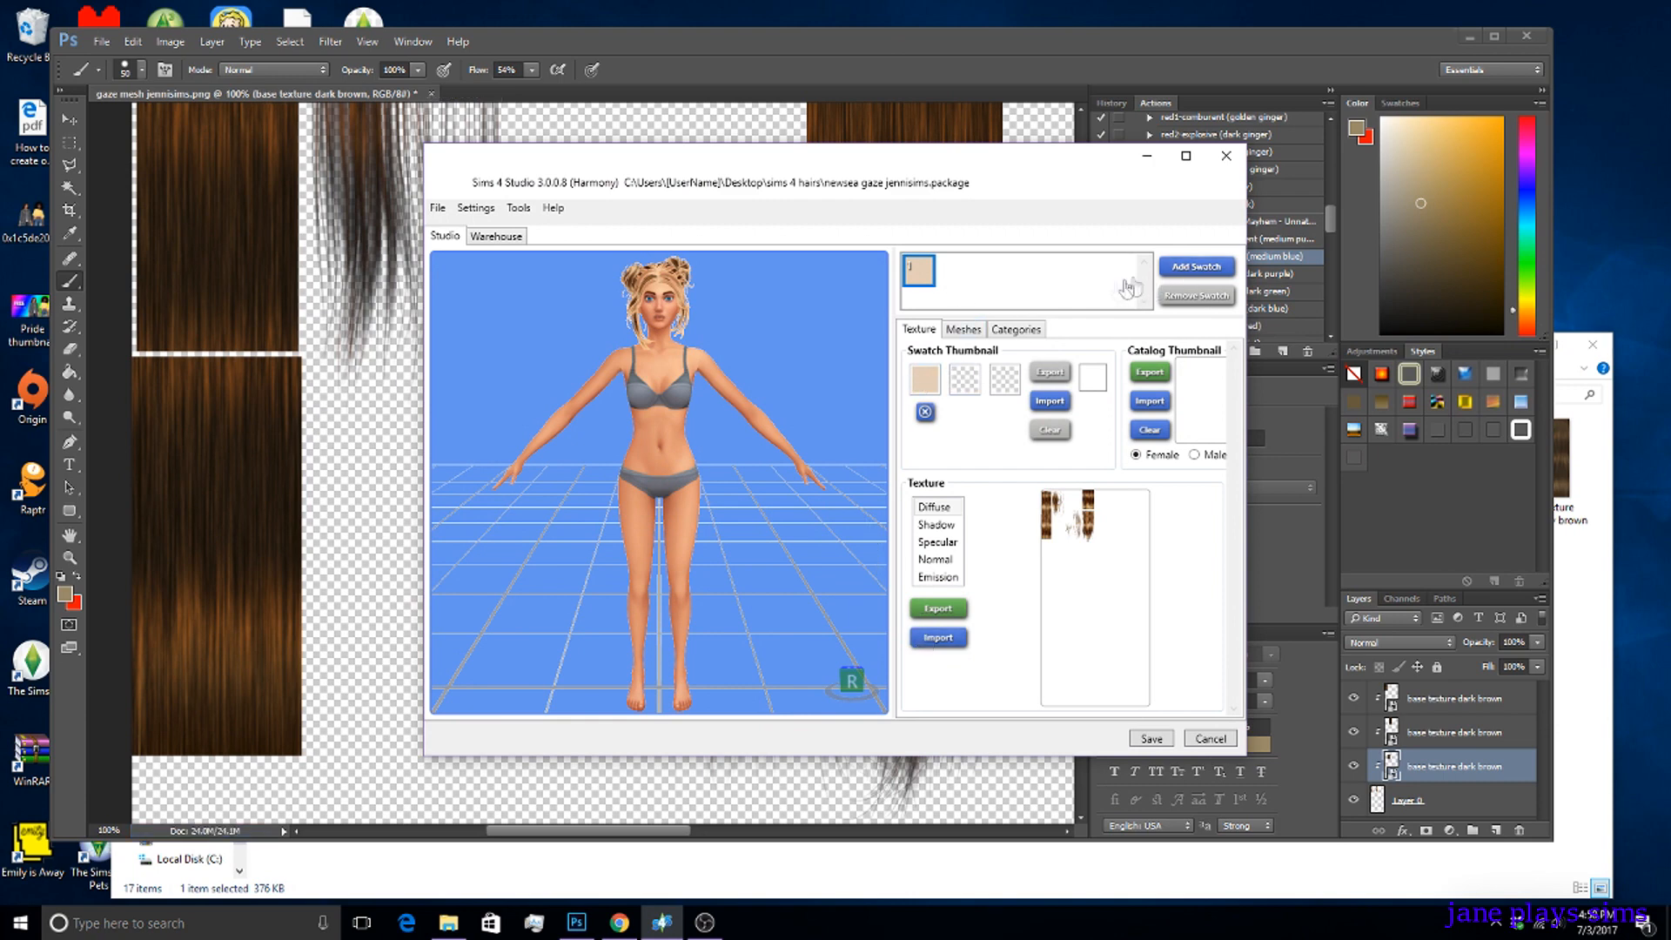
click(925, 378)
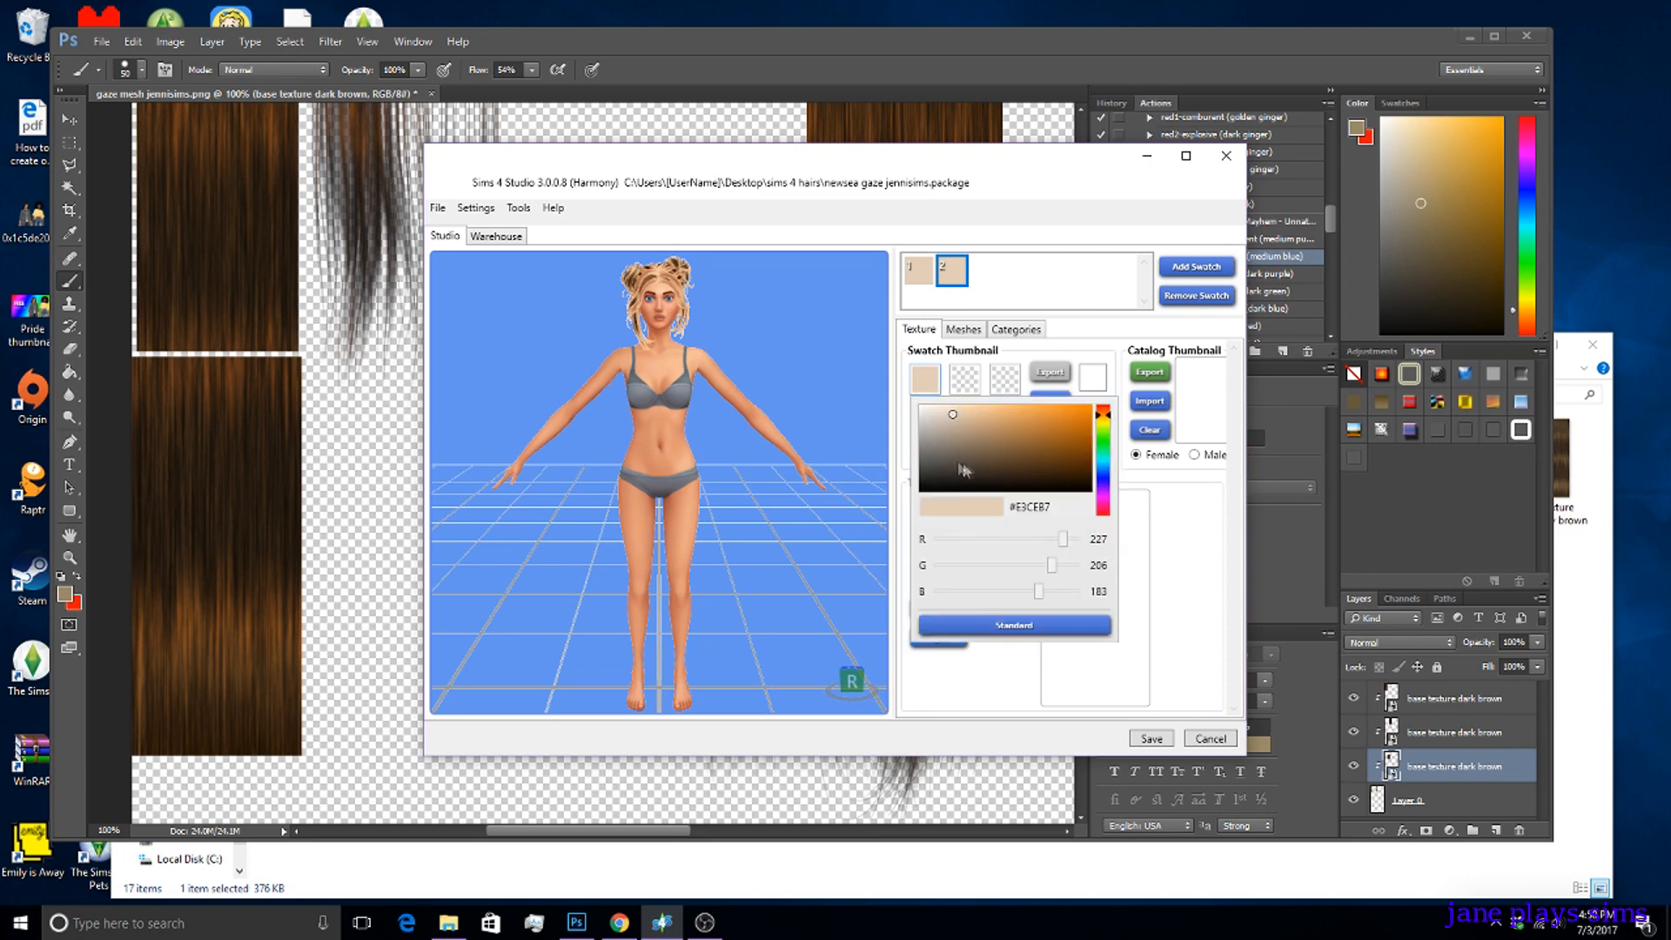
click(1054, 476)
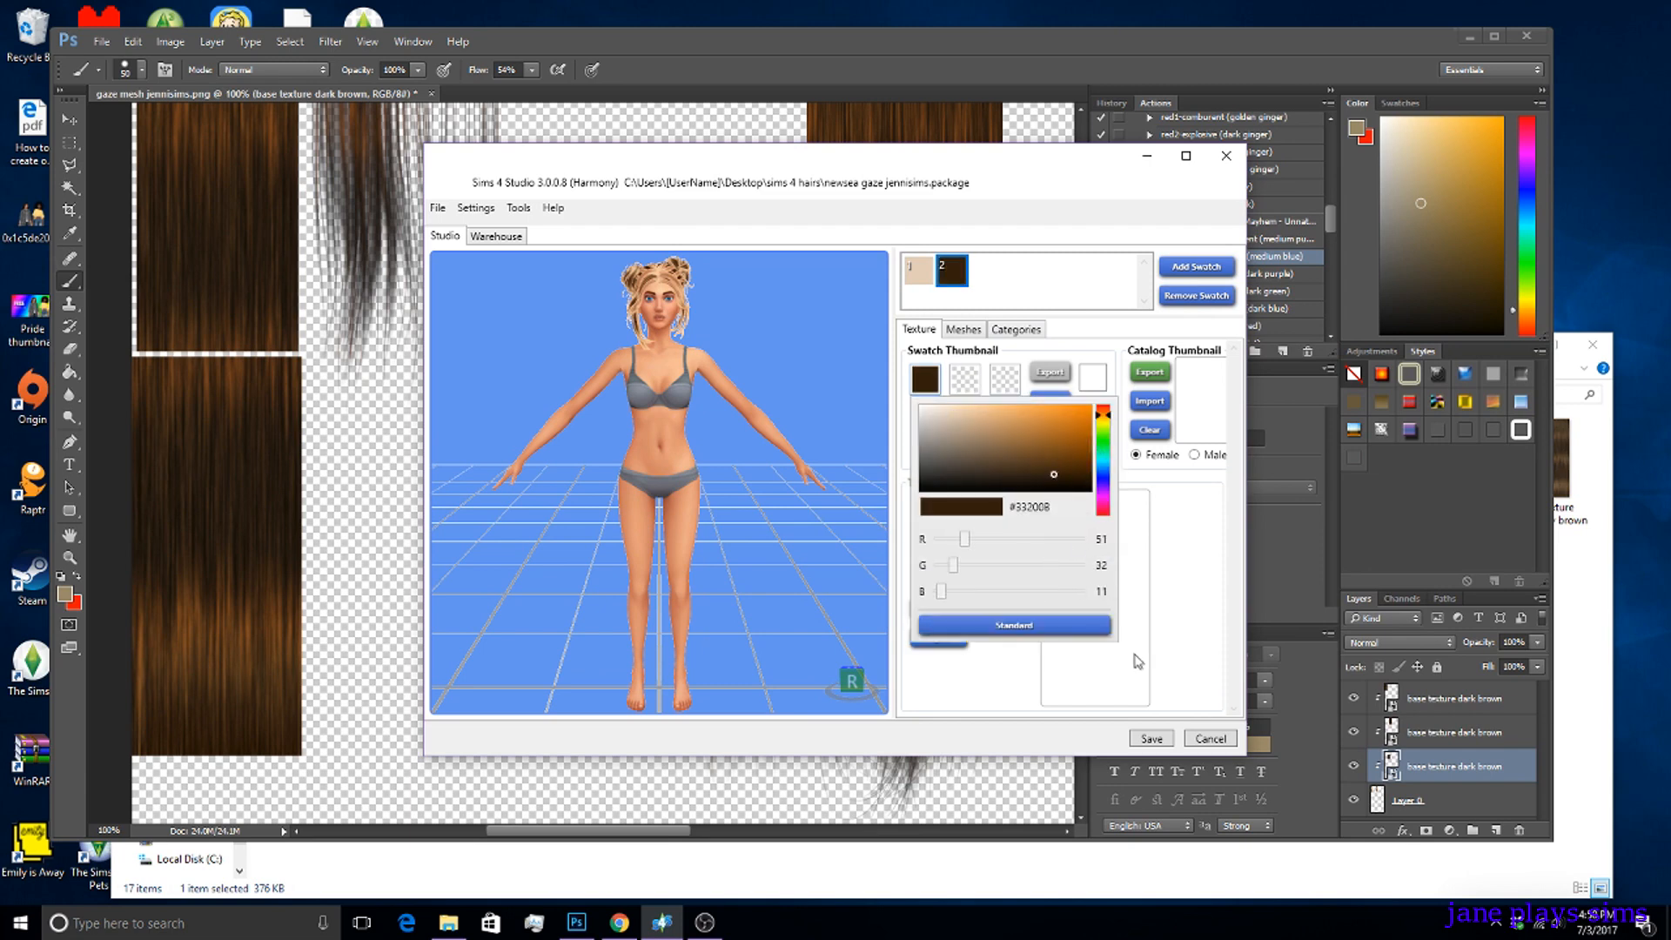
click(1205, 626)
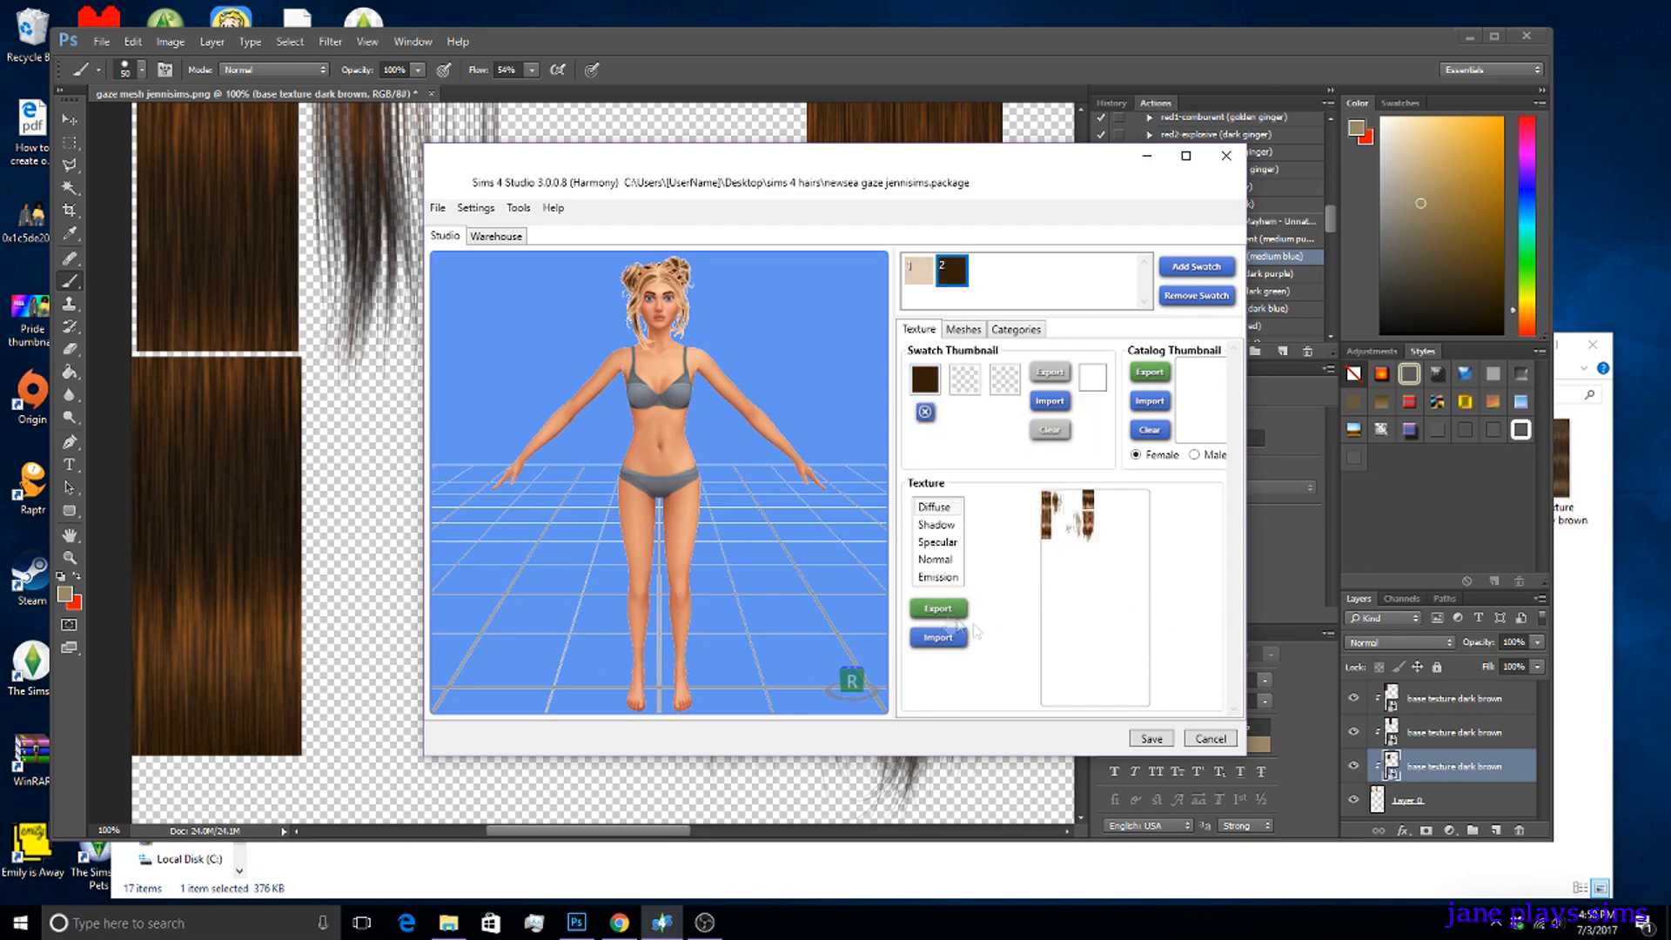
Import the gaze mesh tutorial PNG as the second swatch's diffuse texture and check the hair on the model preview.
click(938, 637)
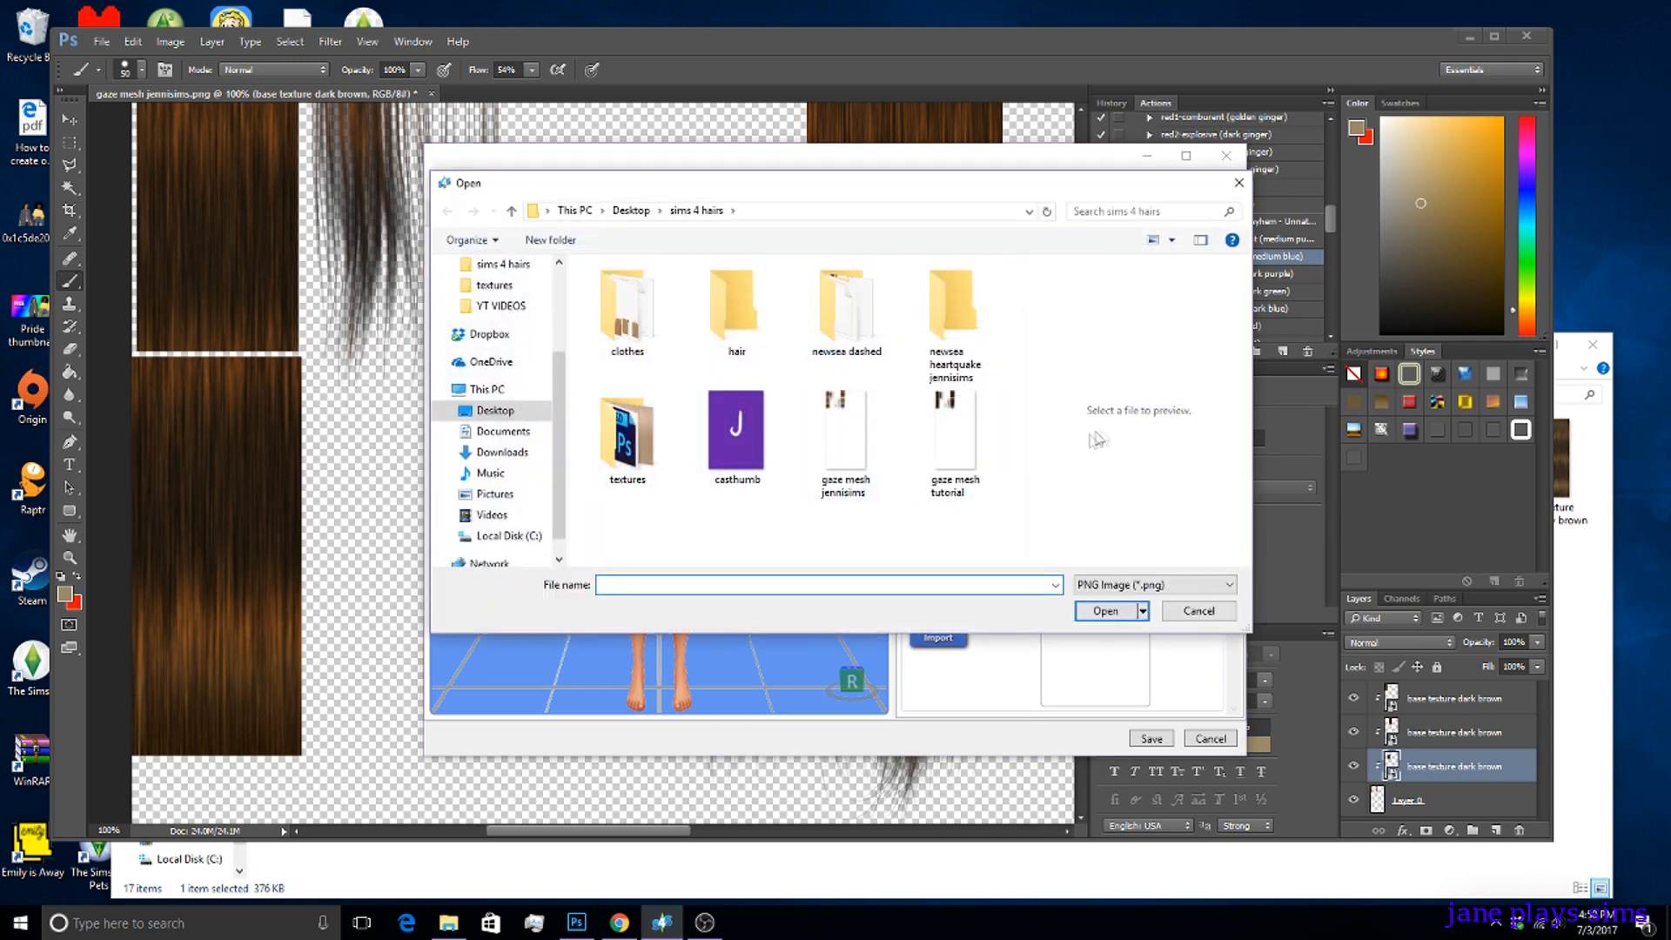
double_click(954, 444)
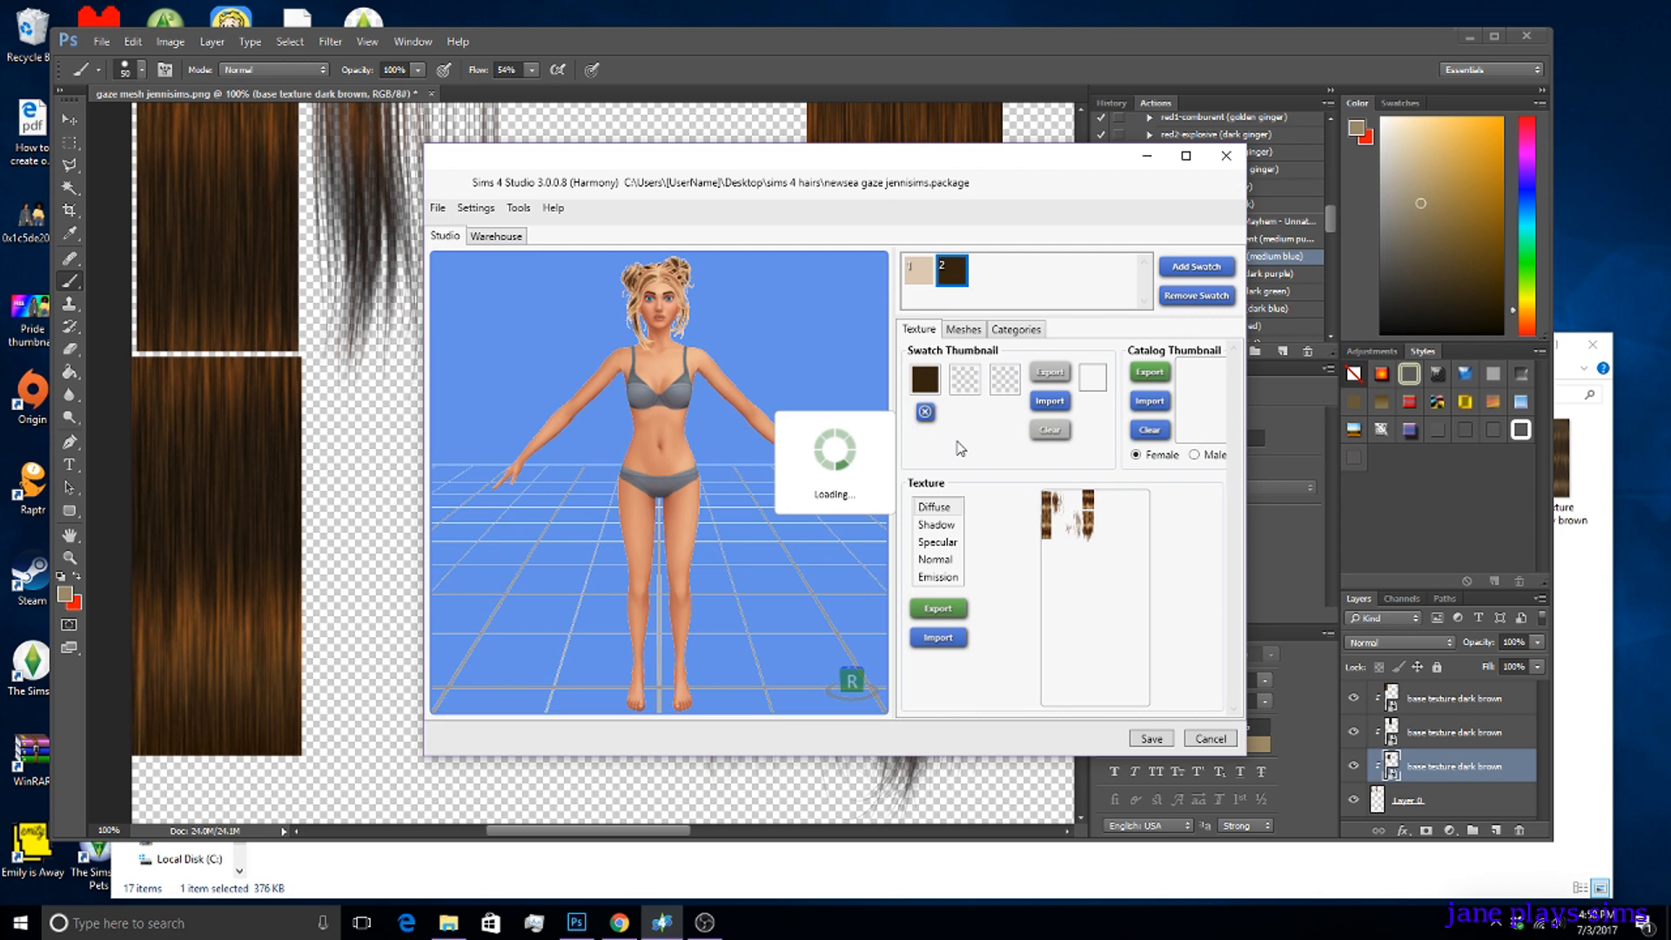
scroll(623, 319, up, 3)
scroll(623, 319, down, 4)
scroll(648, 299, up, 2)
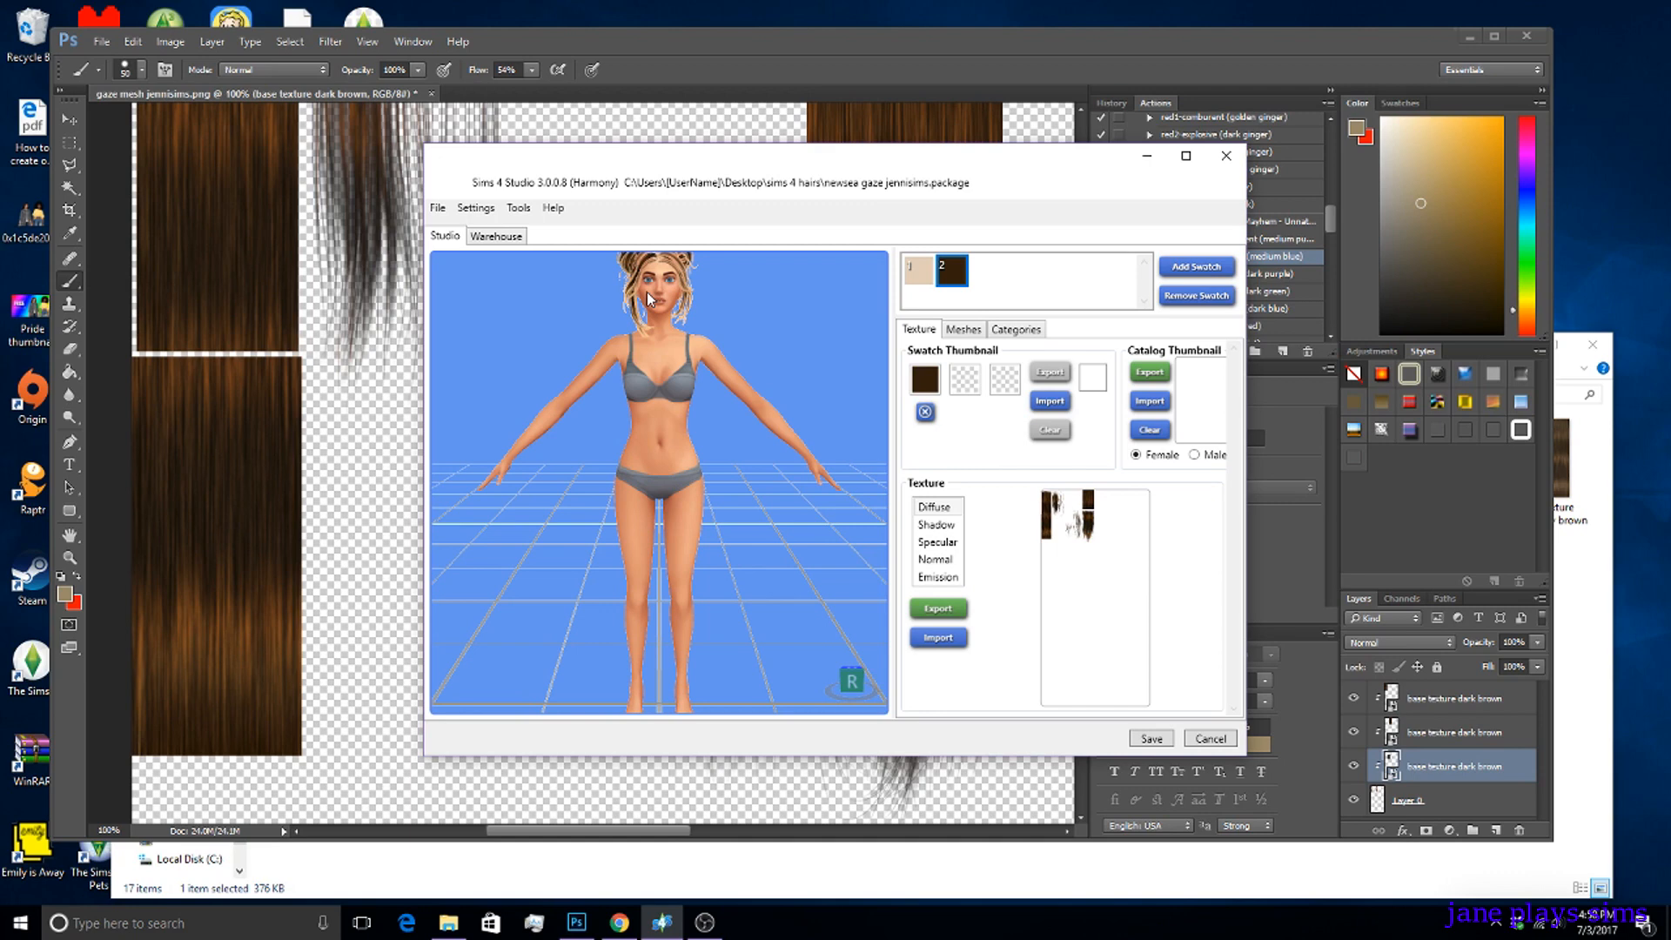
scroll(647, 299, down, 3)
scroll(646, 298, up, 3)
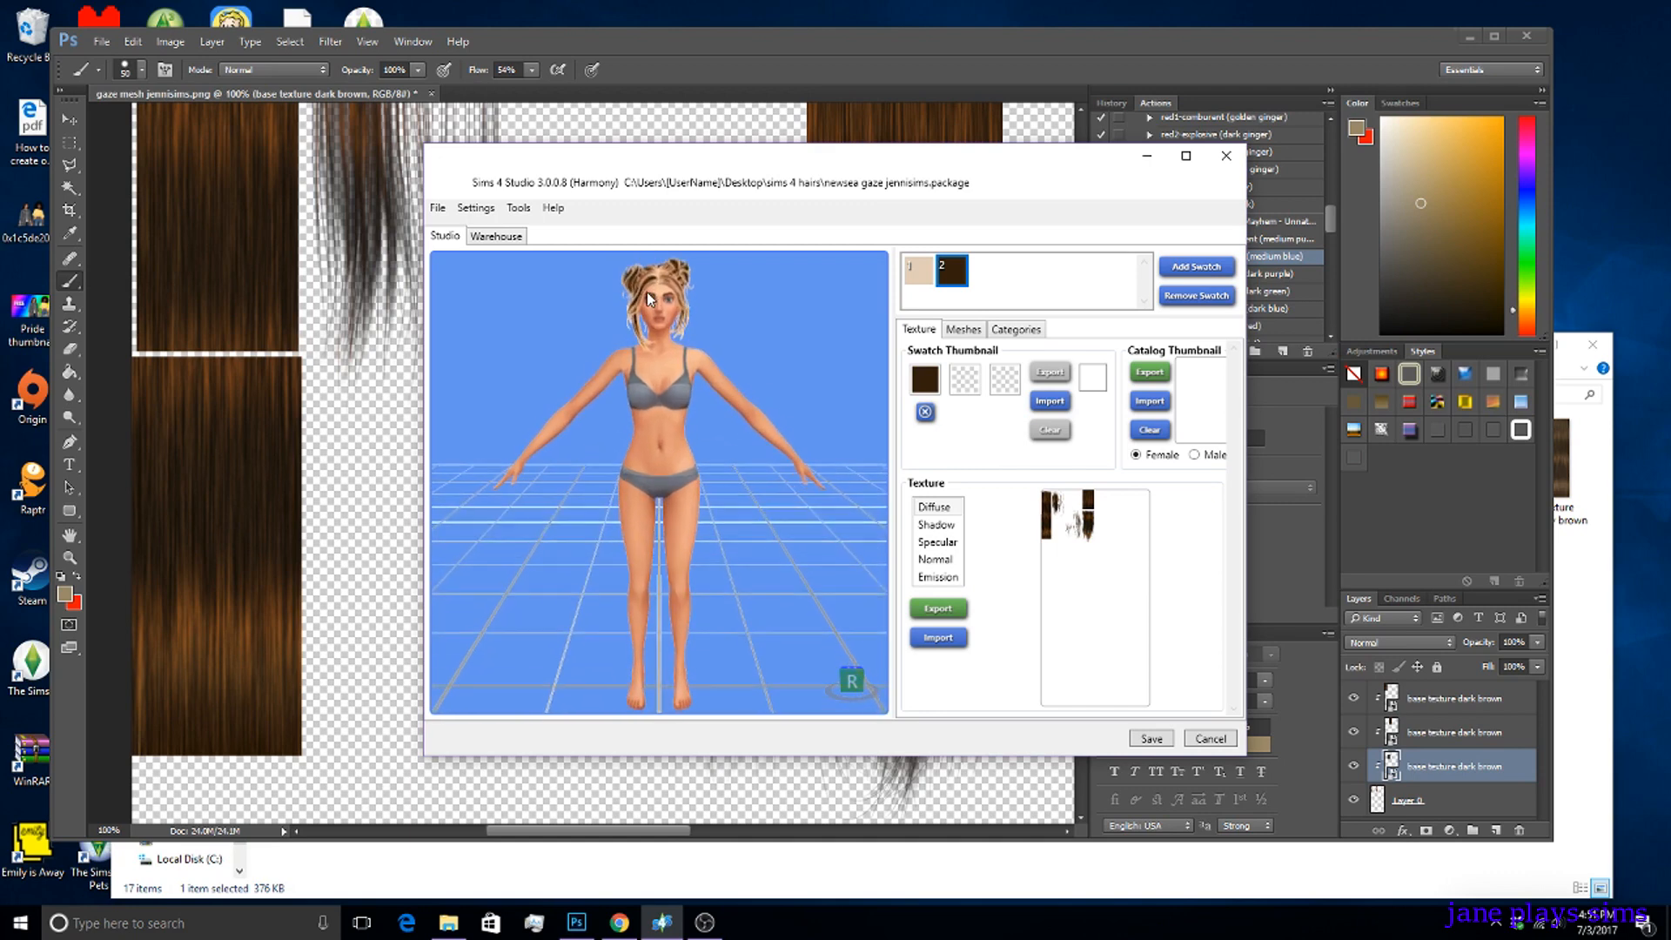
scroll(646, 299, down, 1)
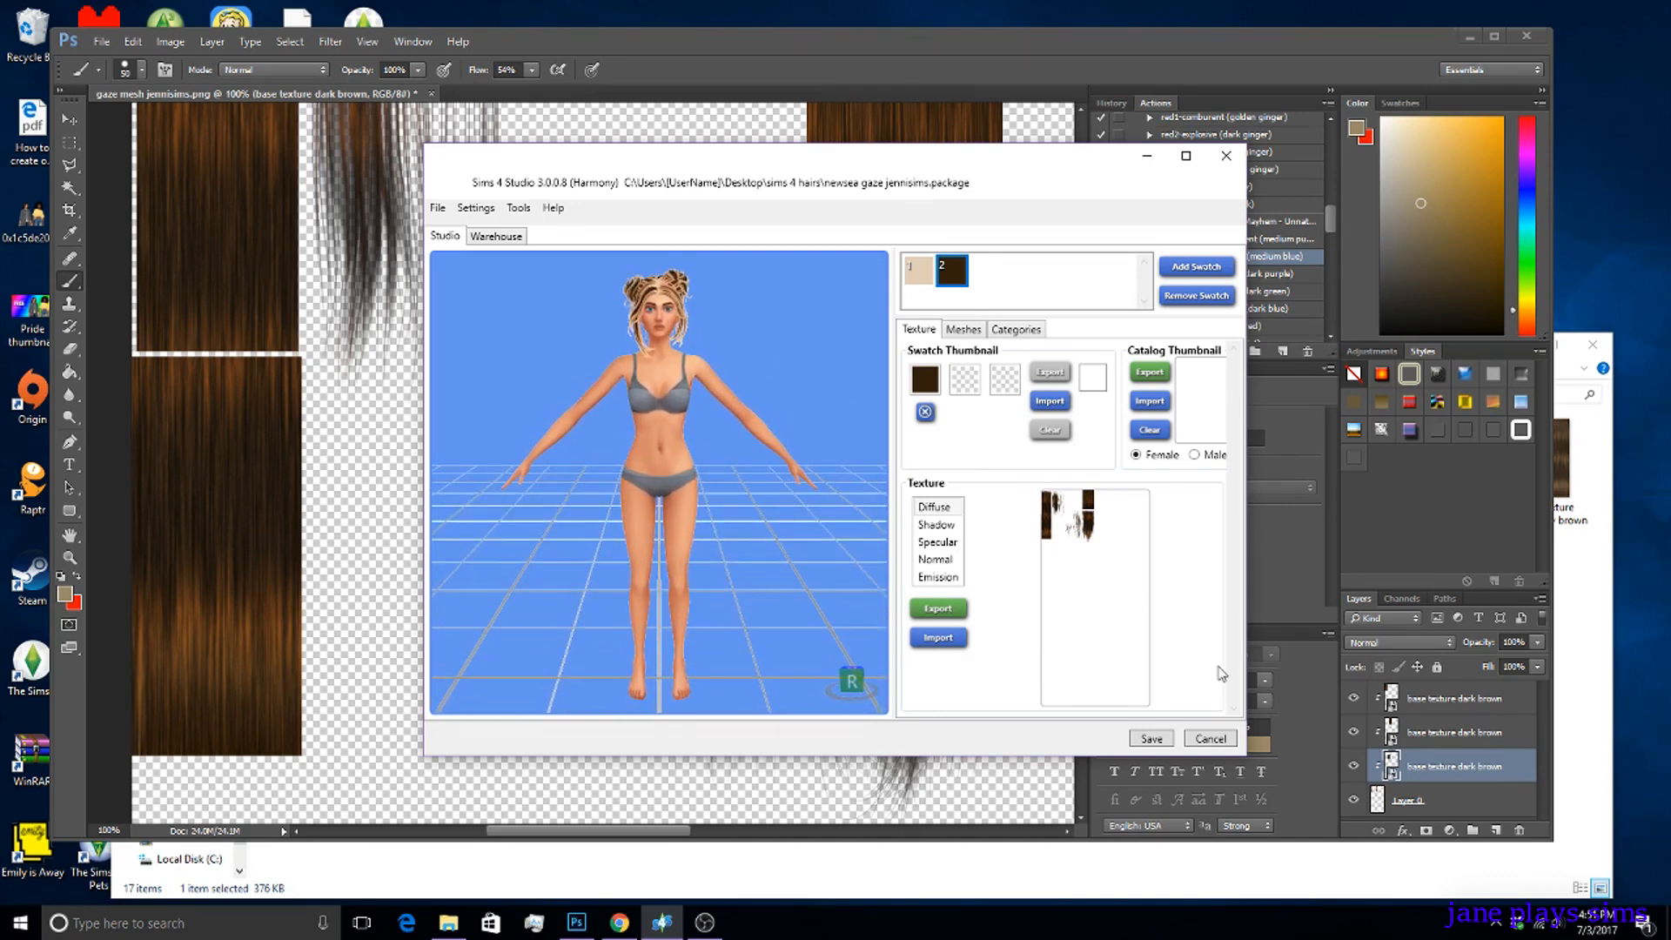
Save the newsea gaze jennisims package with the second swatch and close Sims 4 Studio.
click(1147, 740)
click(873, 515)
click(1226, 157)
Quit Photoshop without saving changes to gaze mesh jennisims.png and close the natural textures folder window.
click(1527, 39)
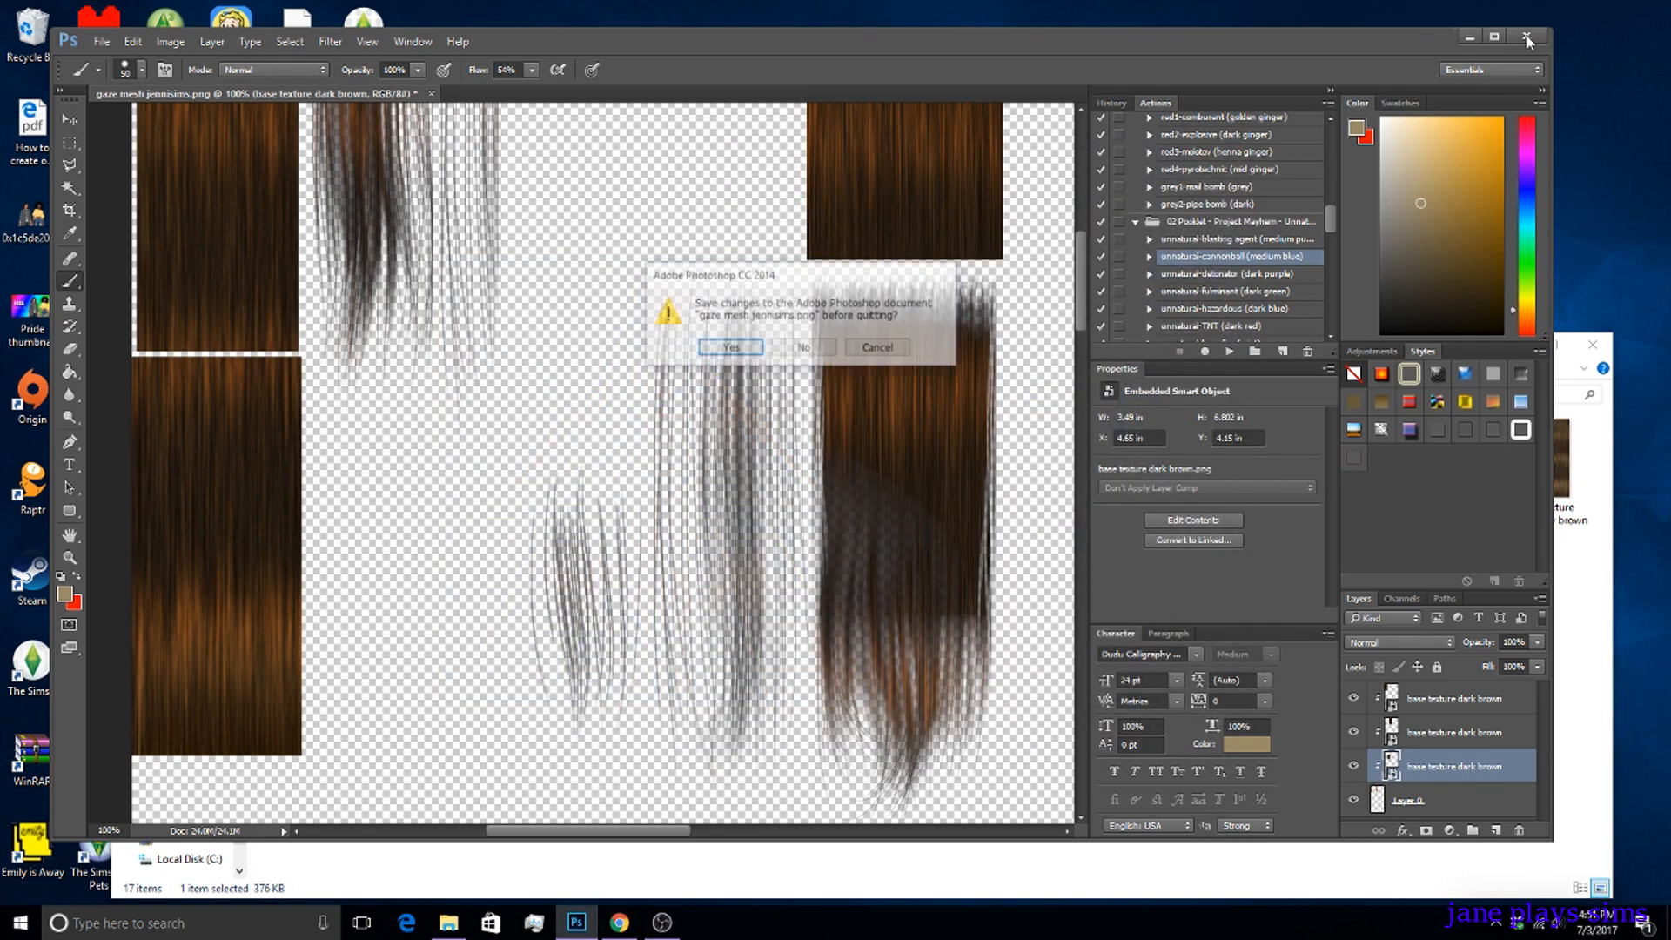
click(804, 349)
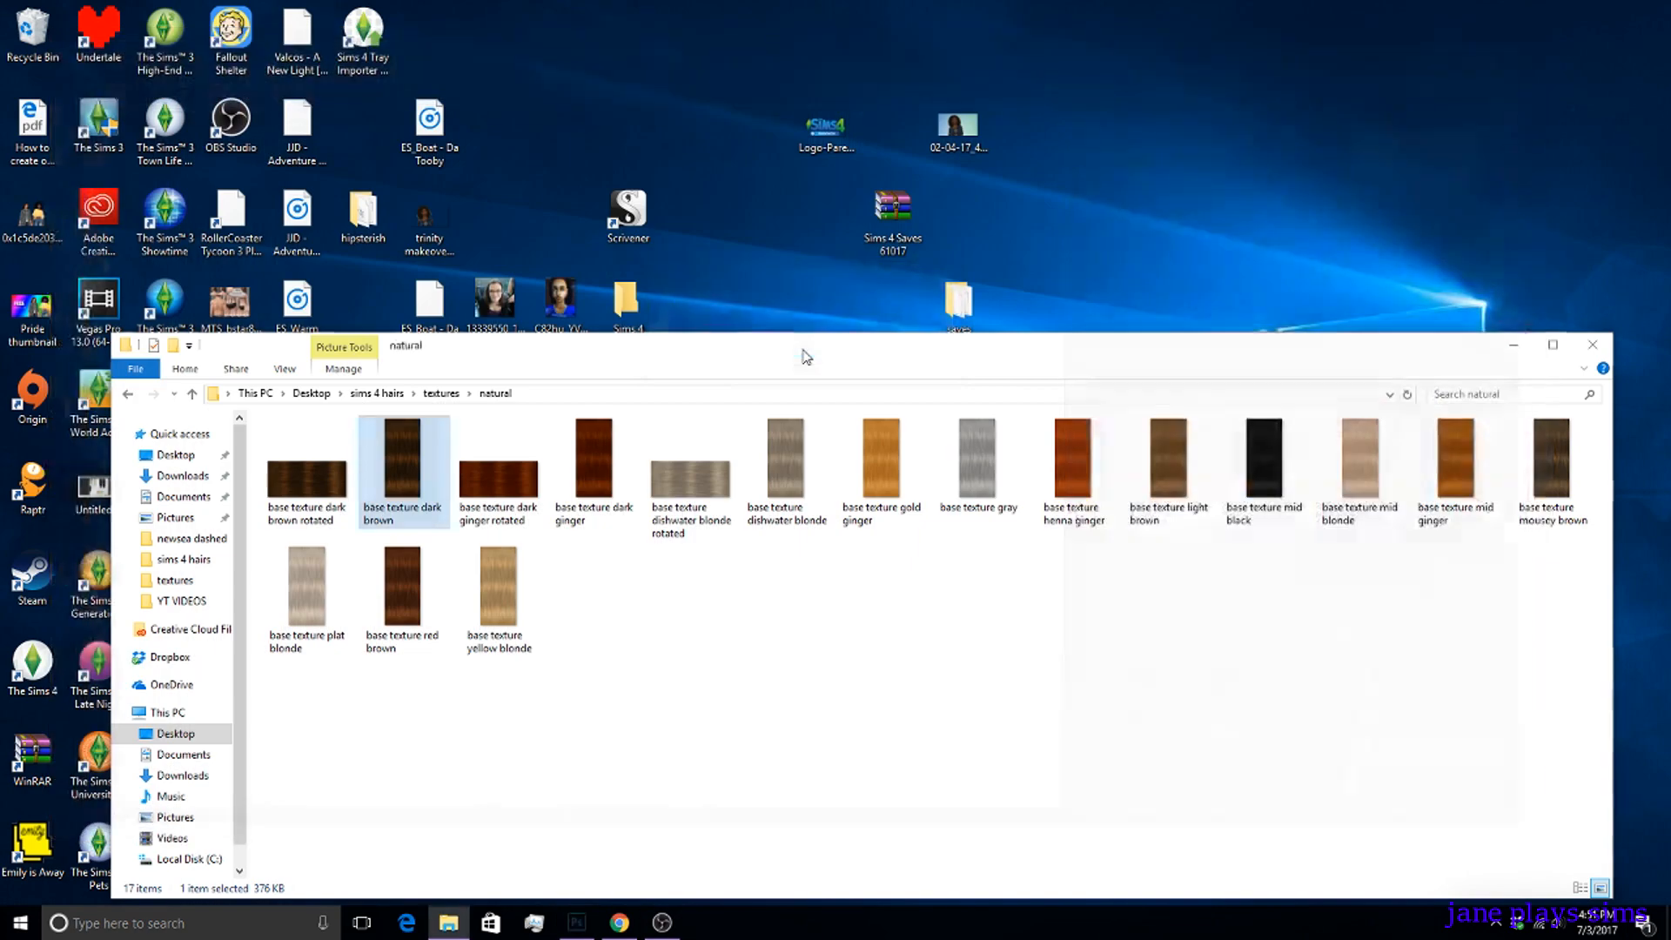
click(1592, 345)
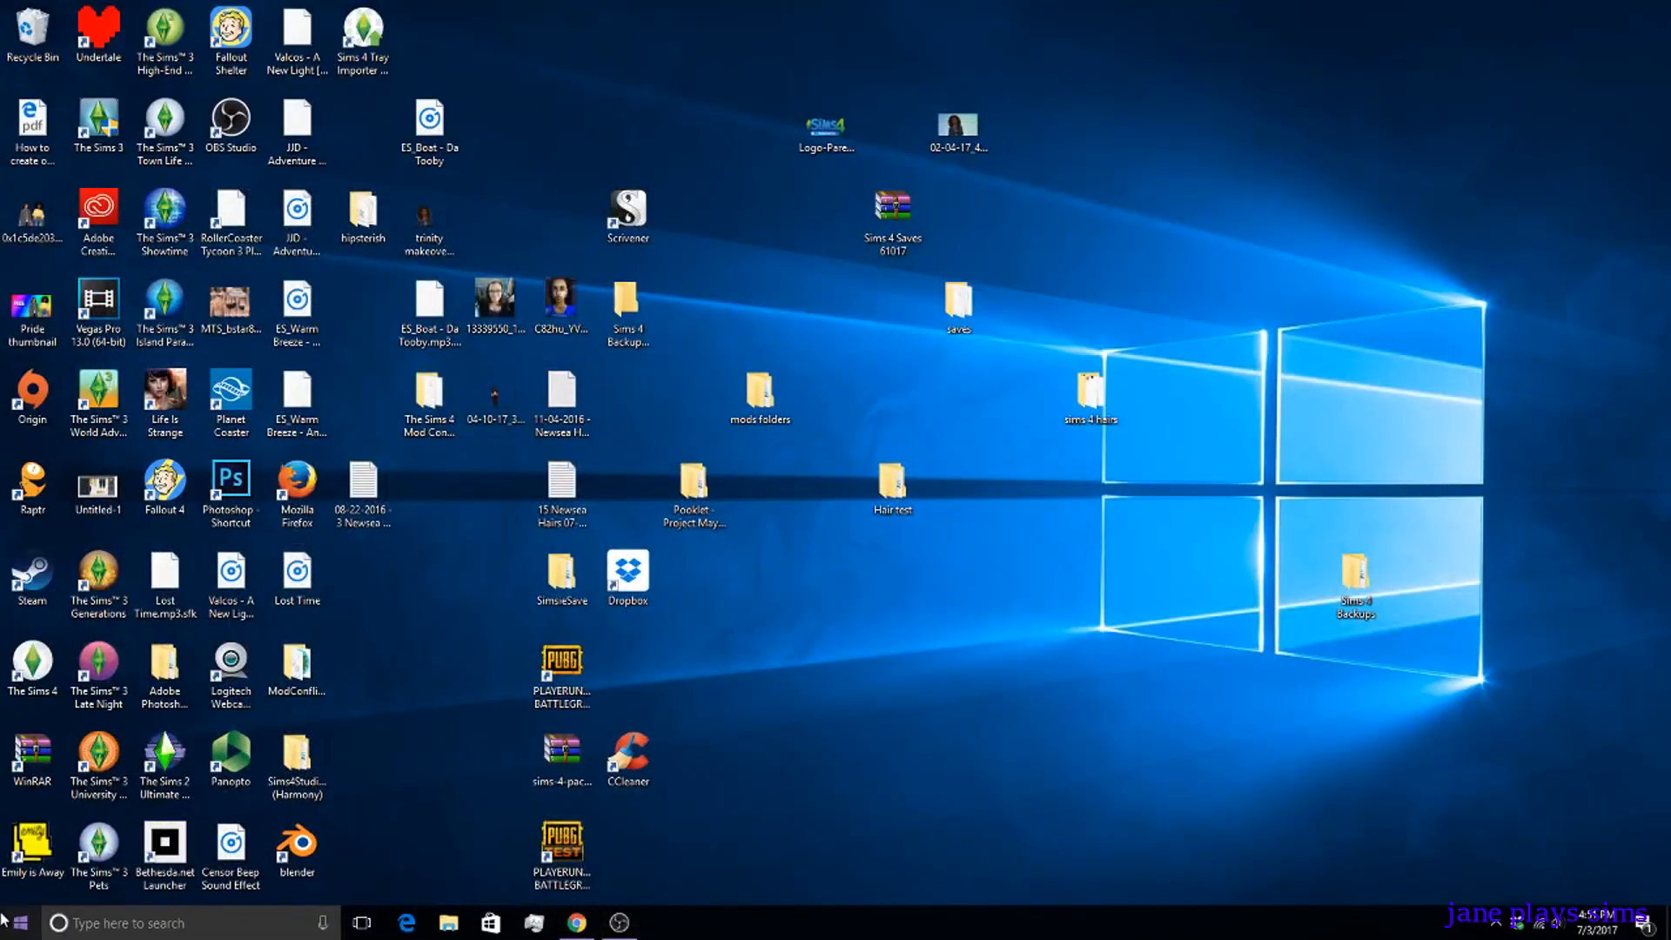
Switch to Chrome to view the Newsea Gaze Hair retexture download page.
click(4, 918)
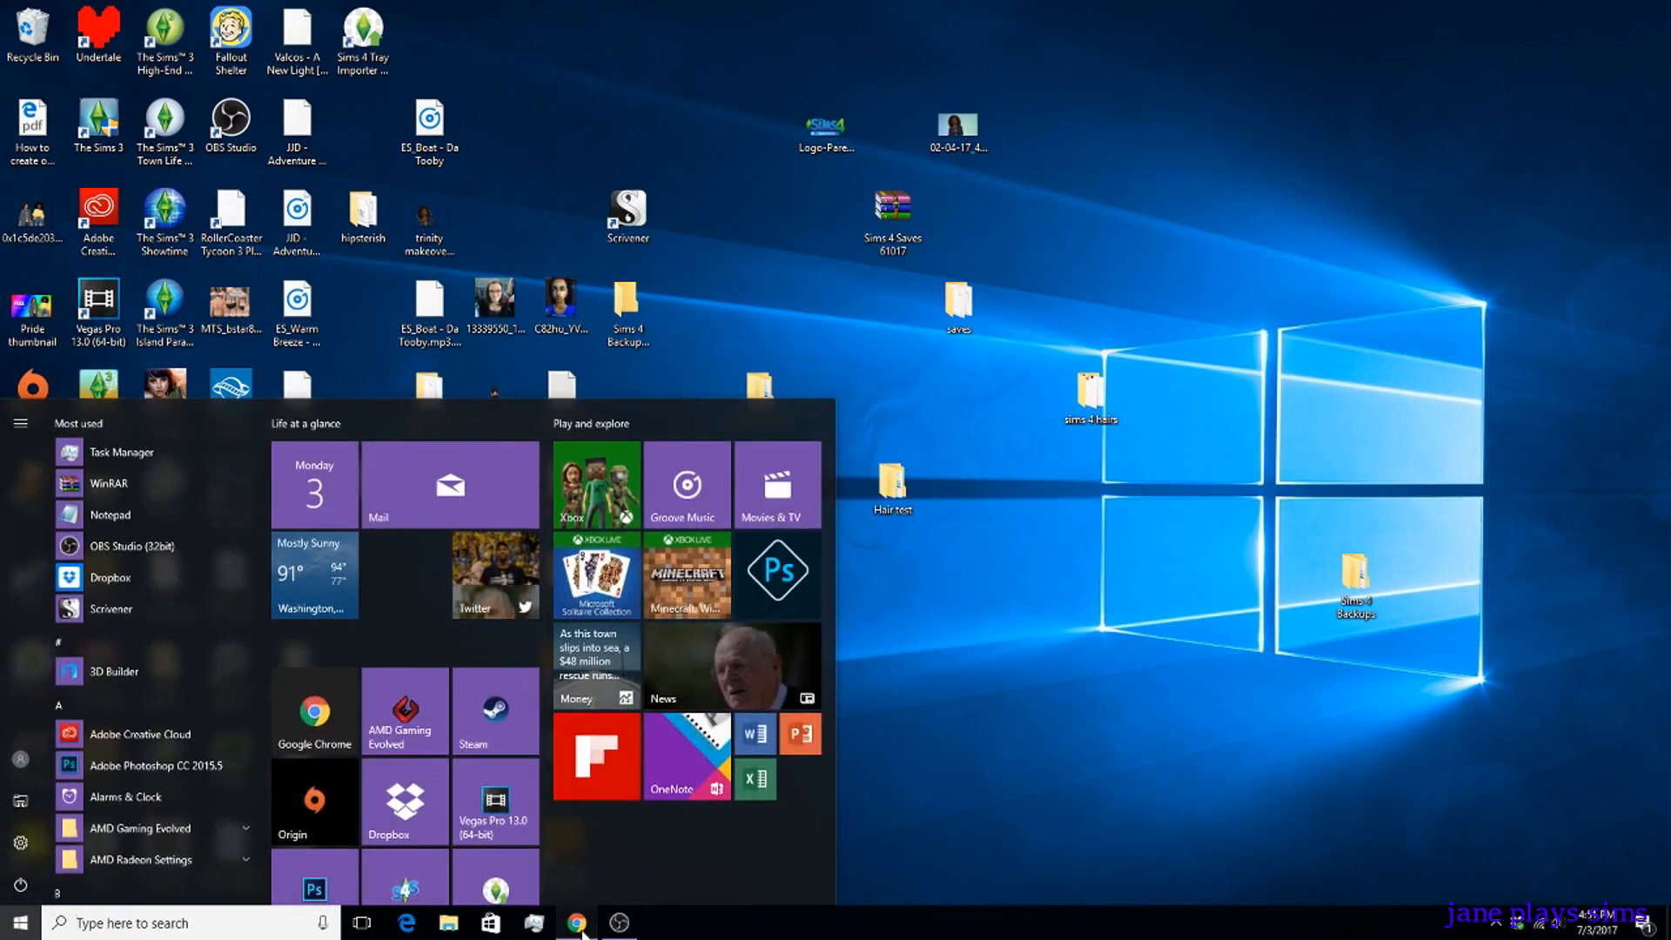
click(577, 922)
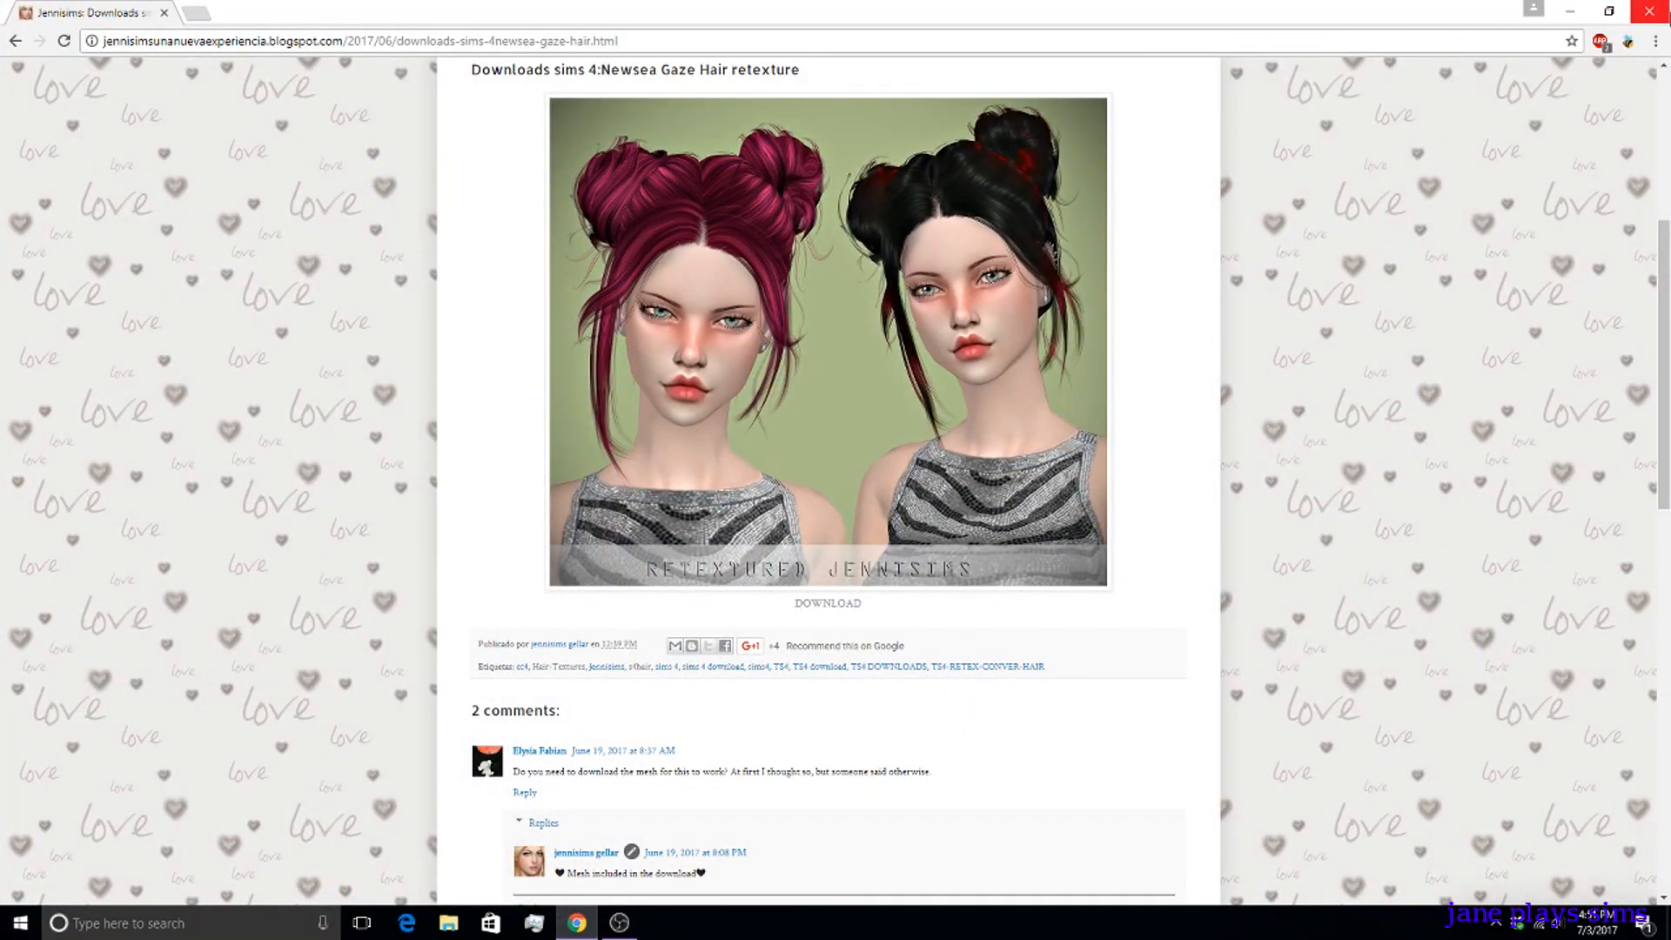
Minimize Chrome and delete the newsea dashed retexture and NewSea-SIMS4hair-J125f packages from the Hair test folder's Mods folder.
click(577, 923)
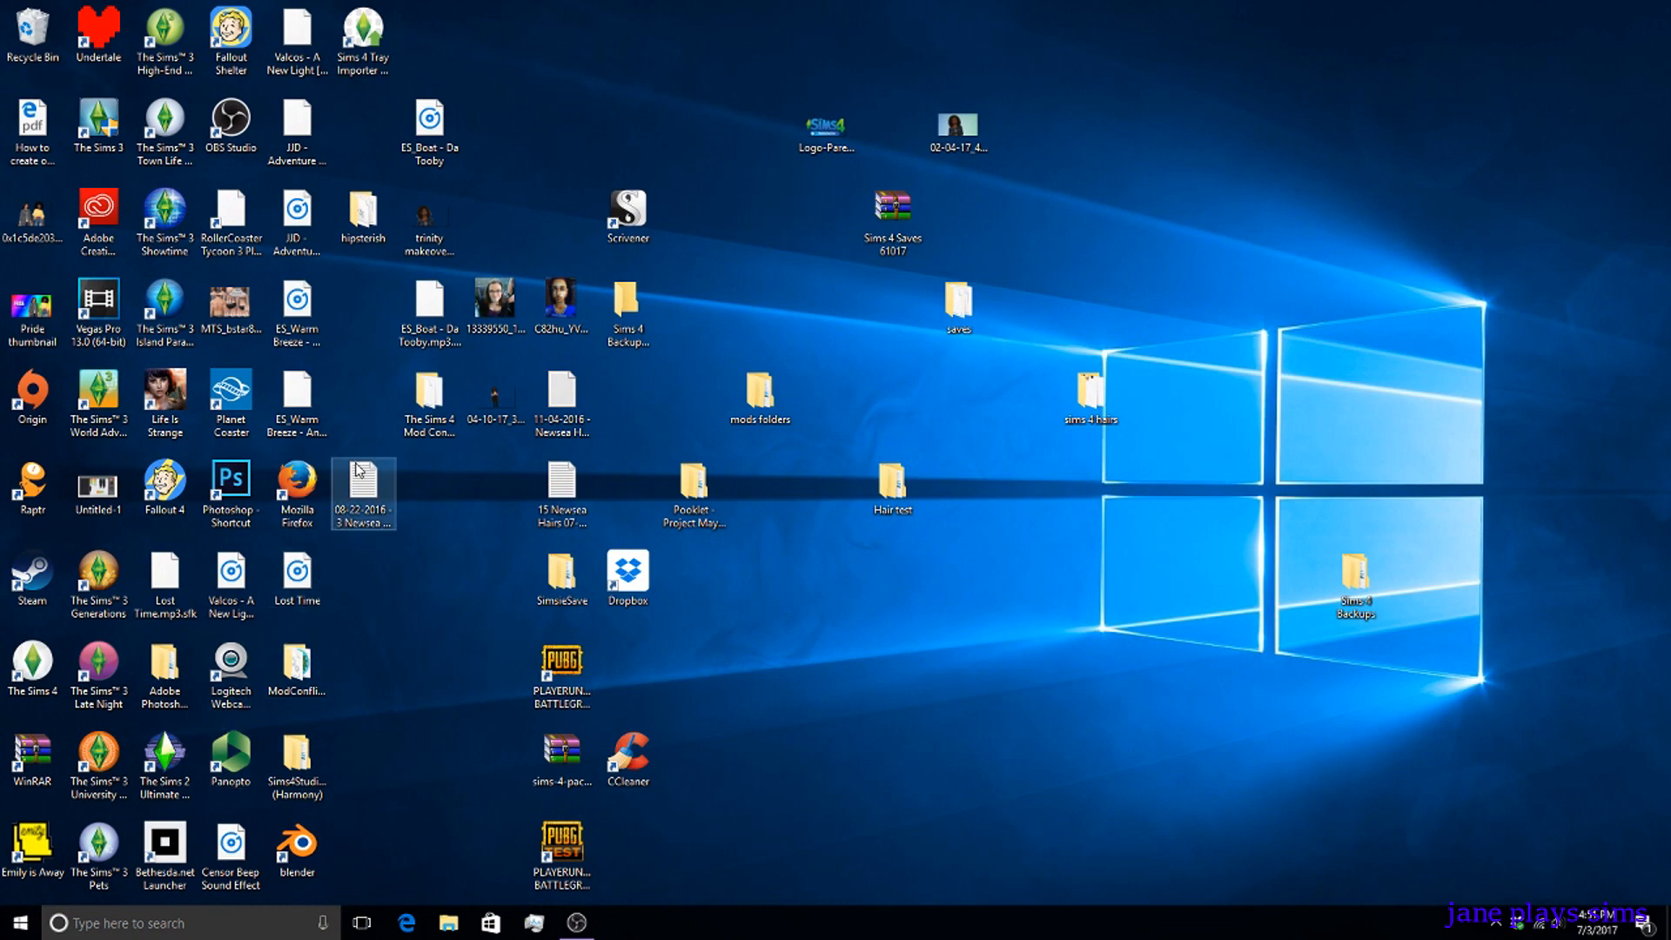
double_click(869, 484)
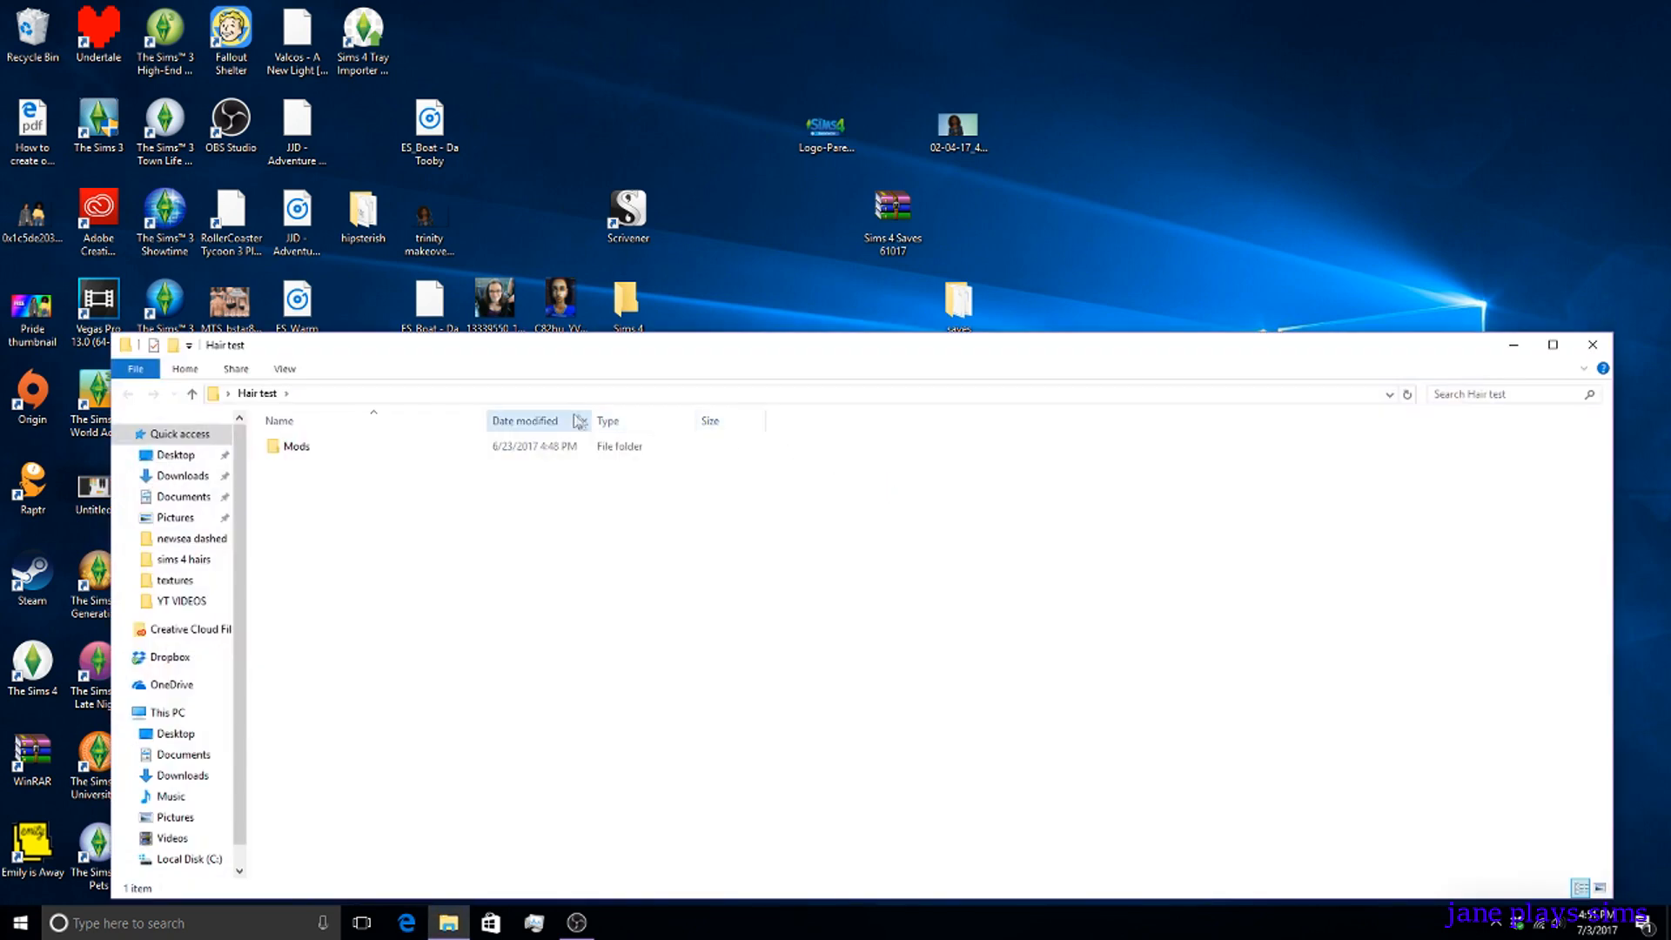
double_click(567, 446)
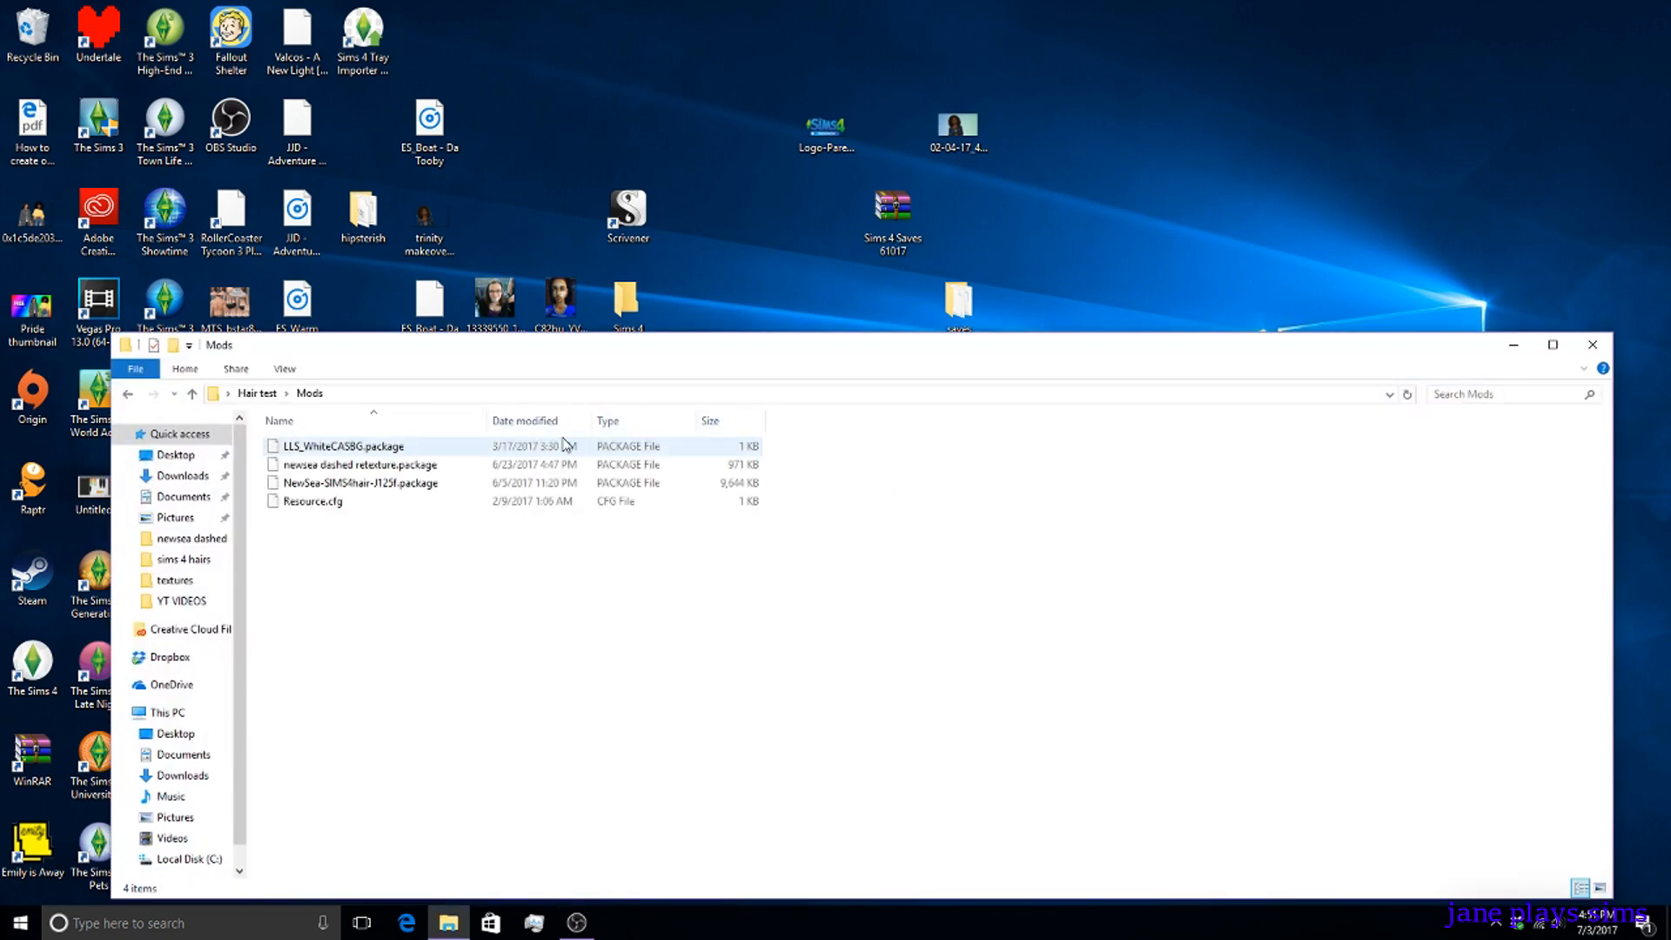
click(477, 470)
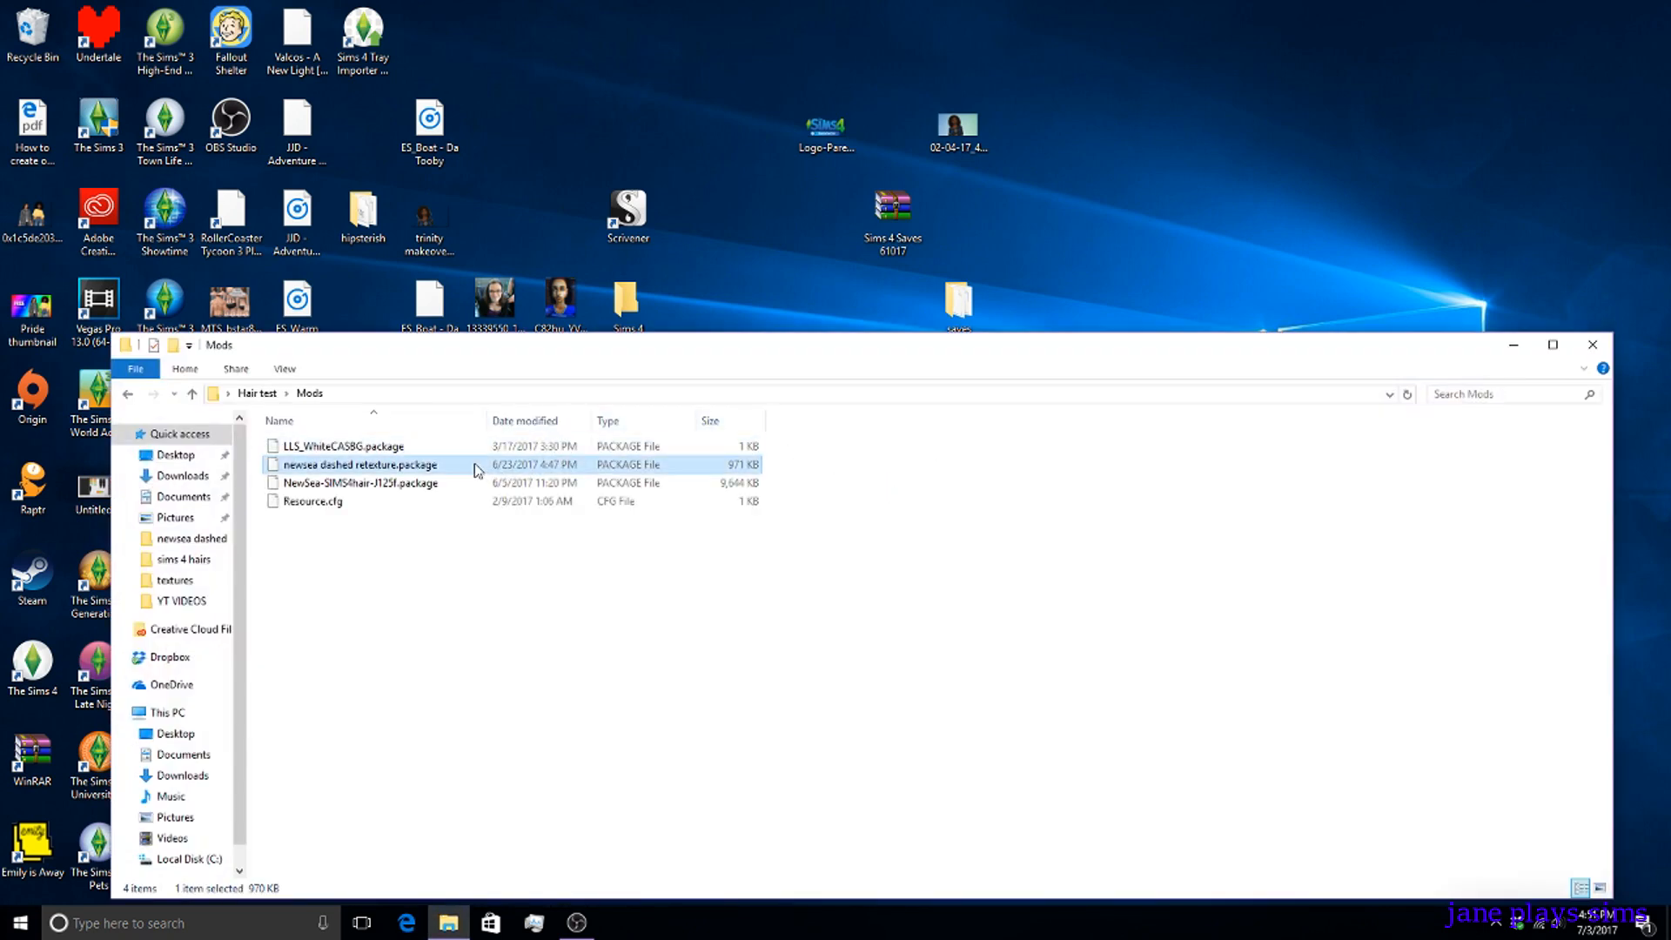
ctrl+click(436, 484)
right_click(435, 485)
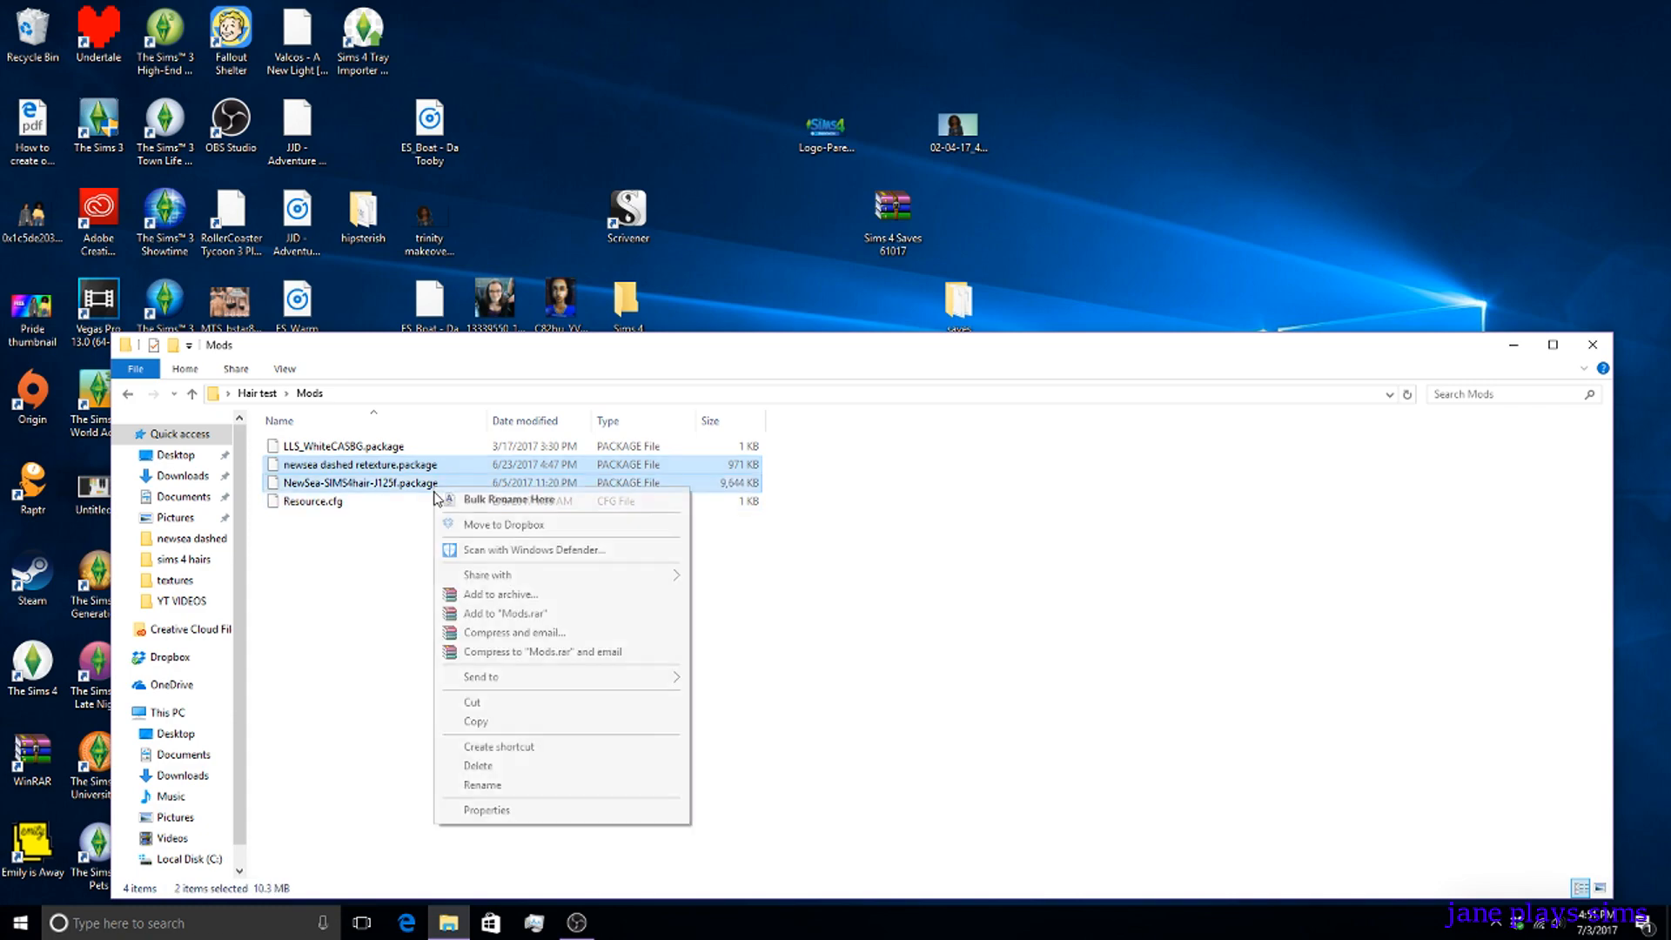
click(479, 766)
Copy newsea gaze jennisims.package from the sims 4 hairs folder into the Hair test Mods folder.
click(16, 929)
click(18, 796)
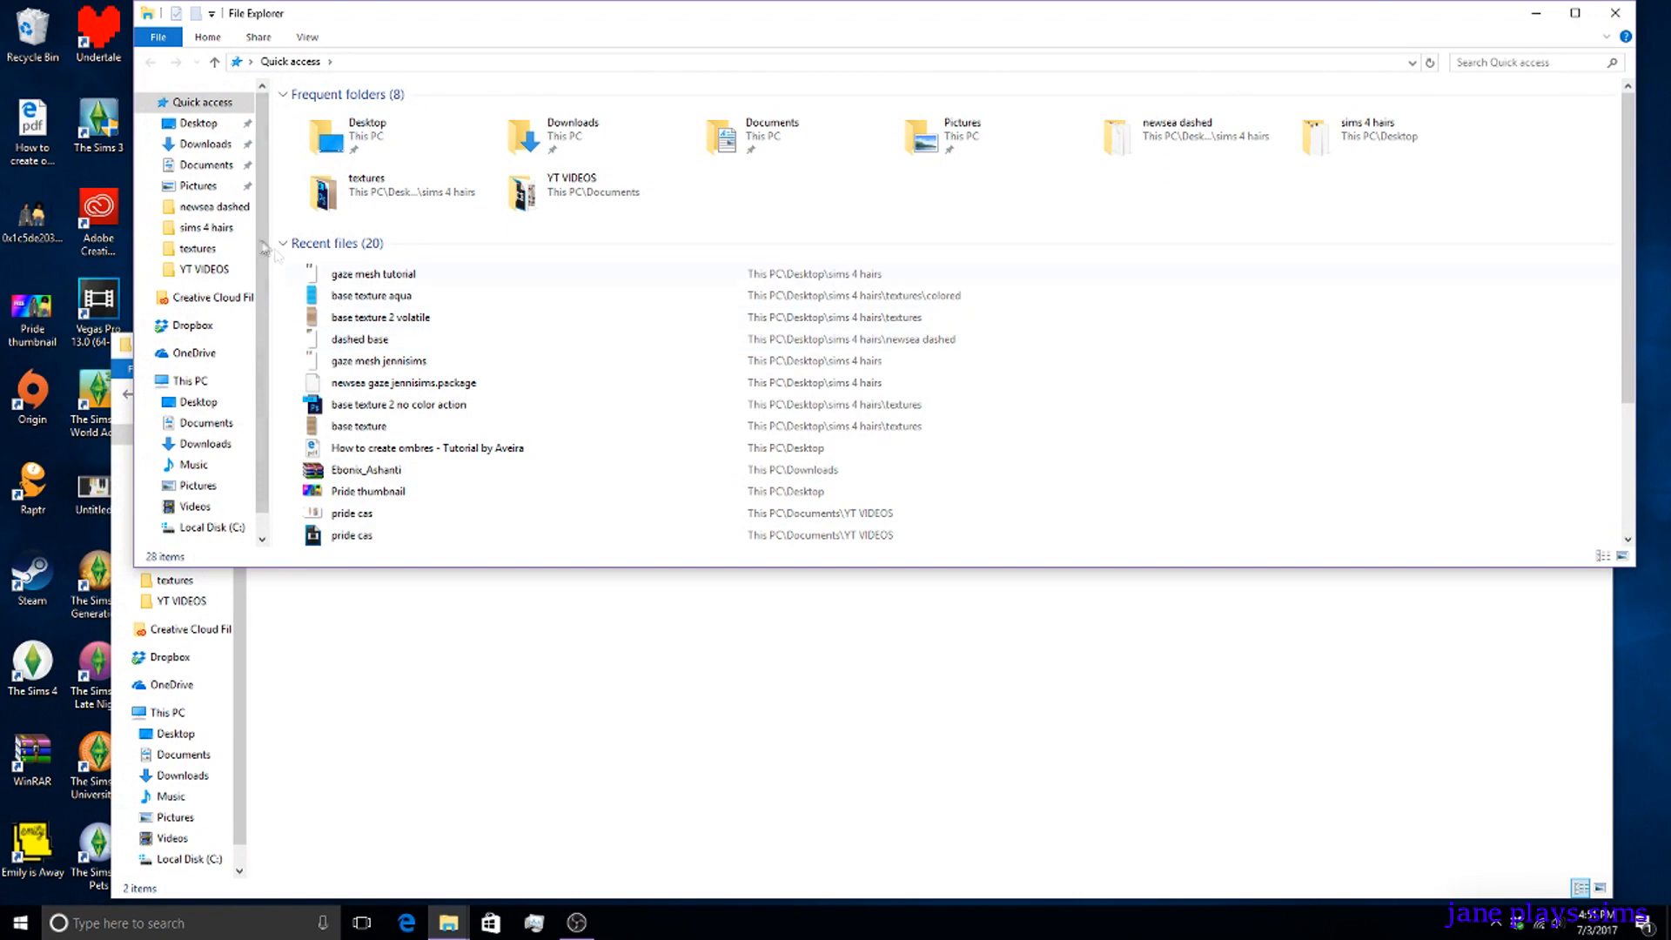
click(209, 207)
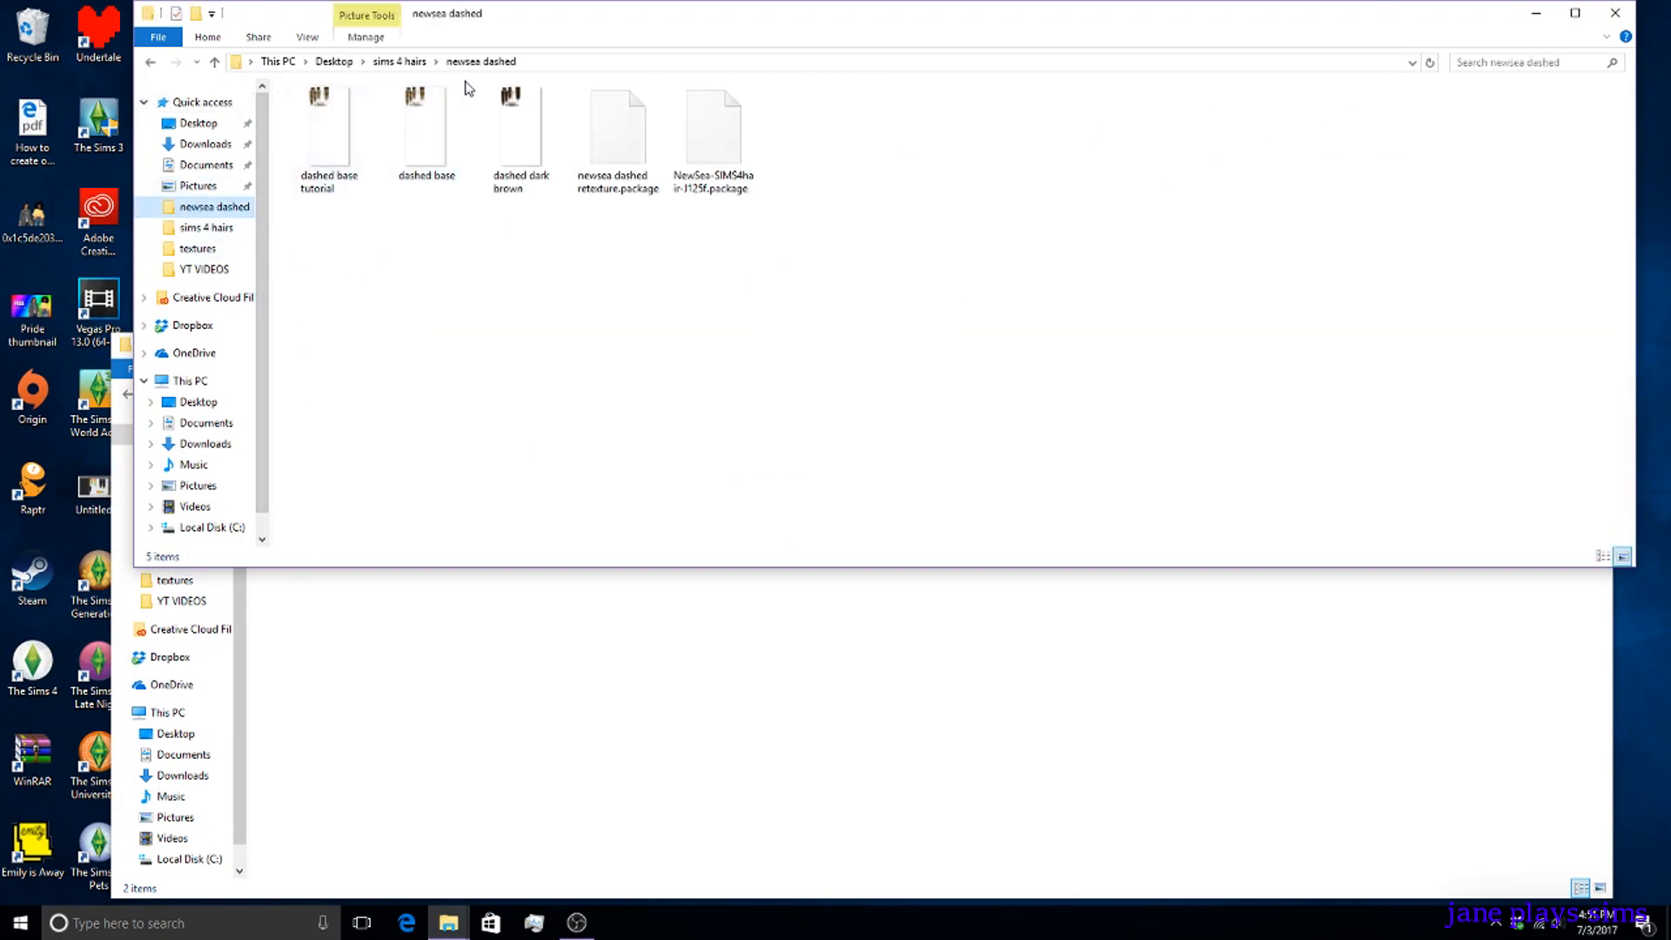
click(400, 60)
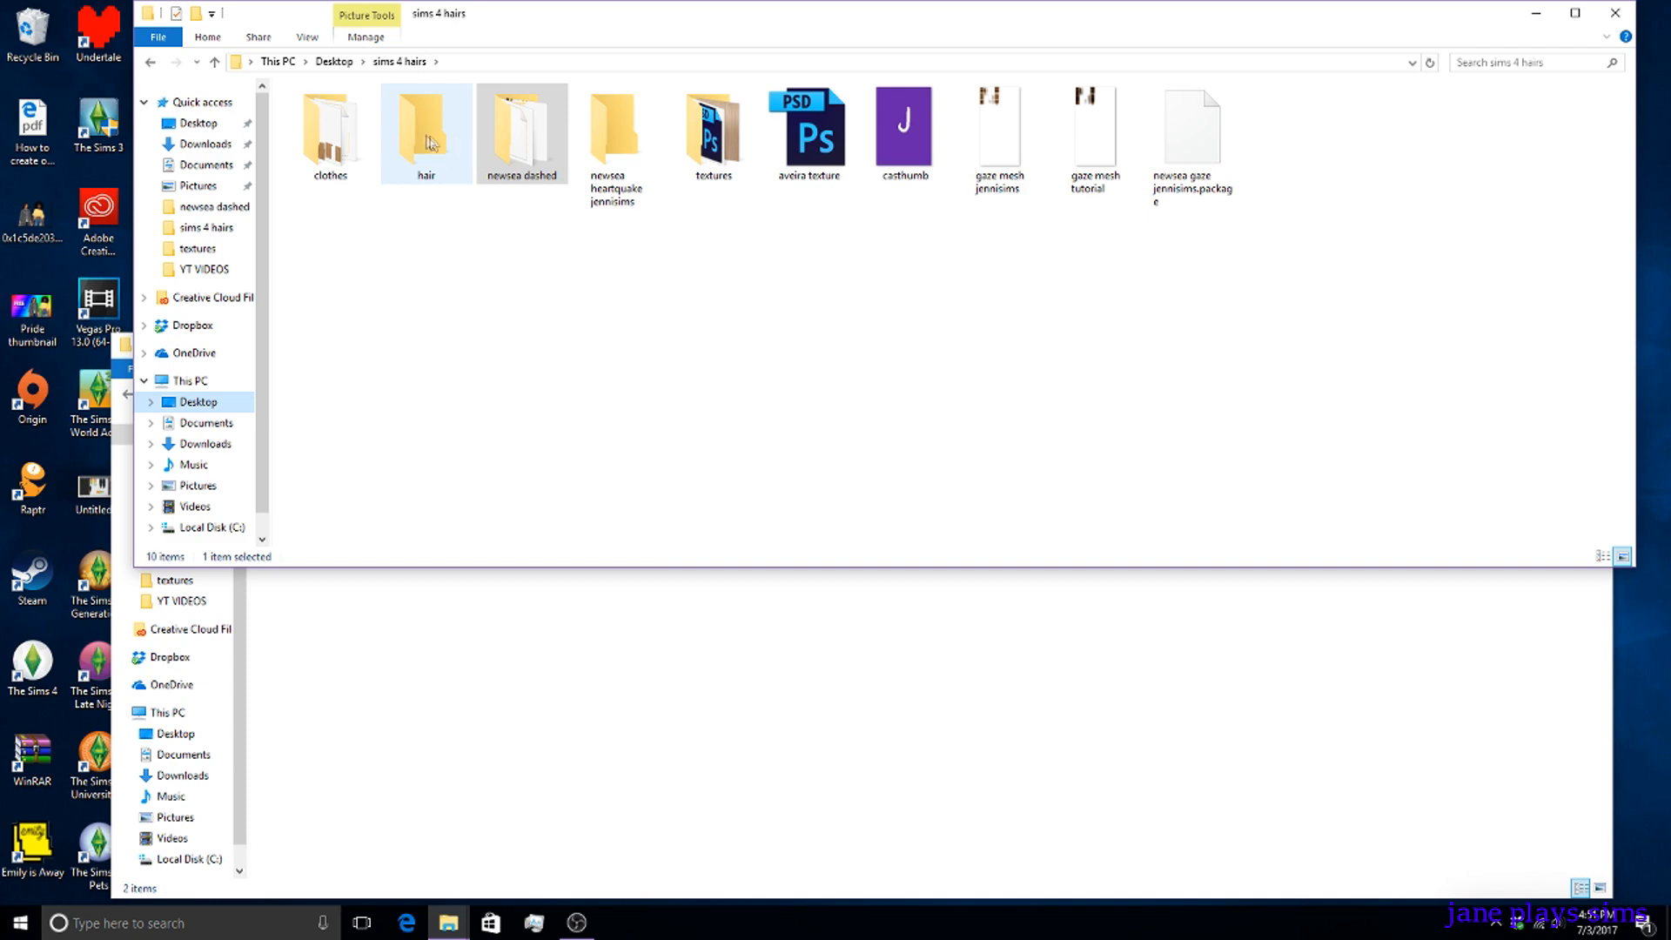
click(1091, 148)
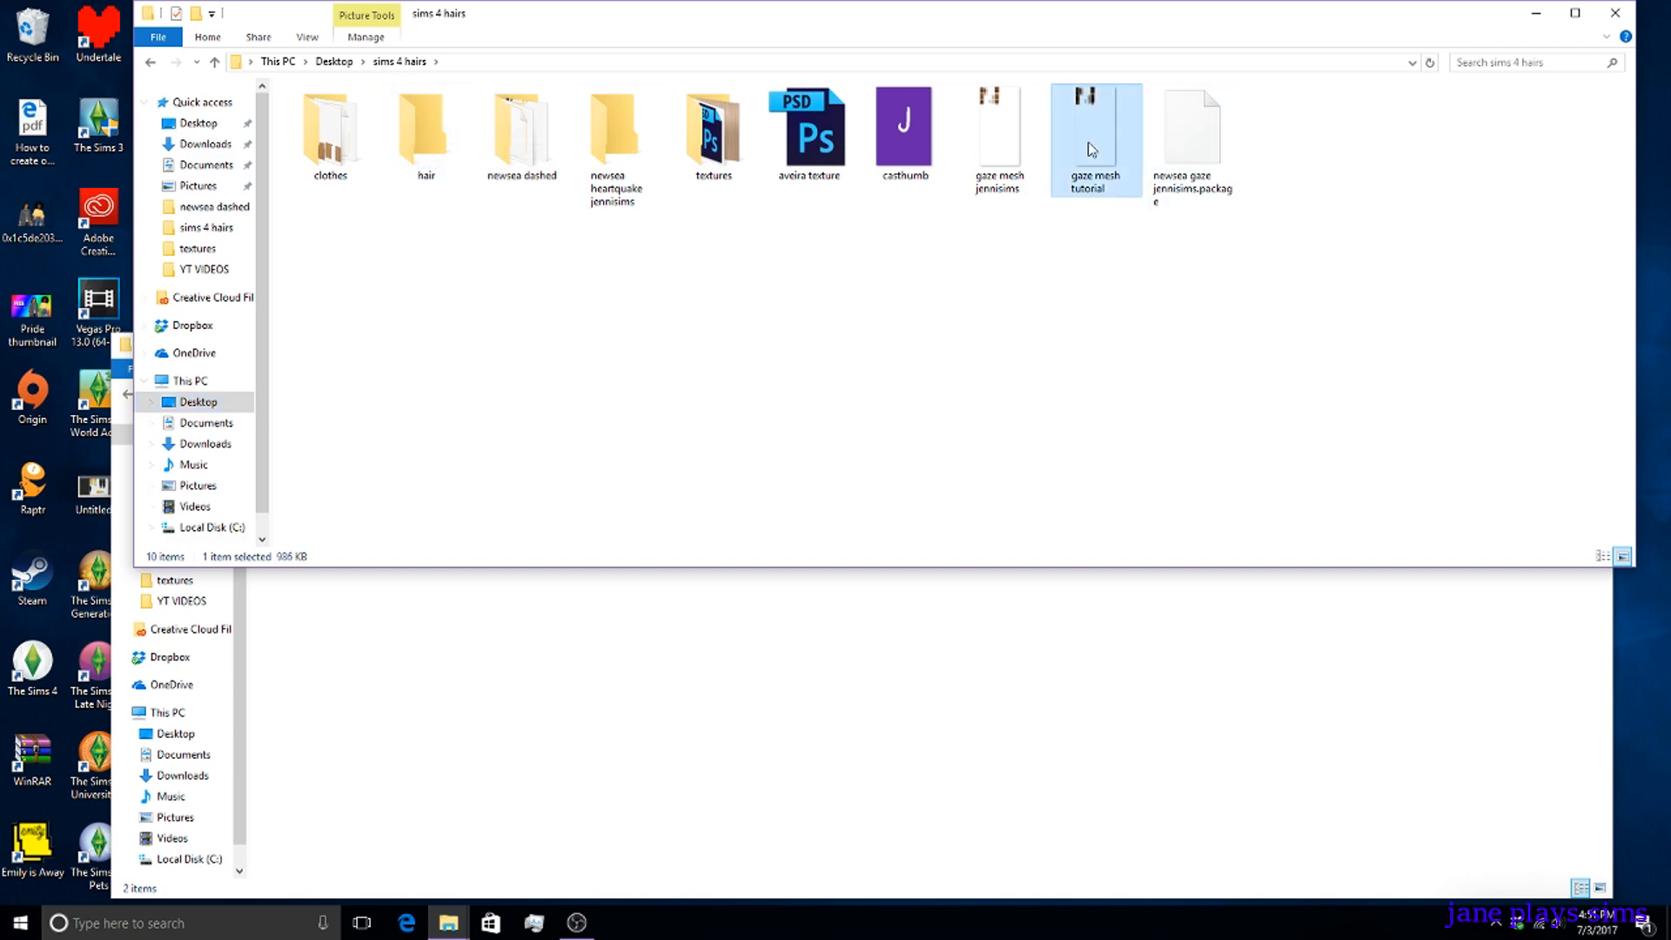
click(1204, 168)
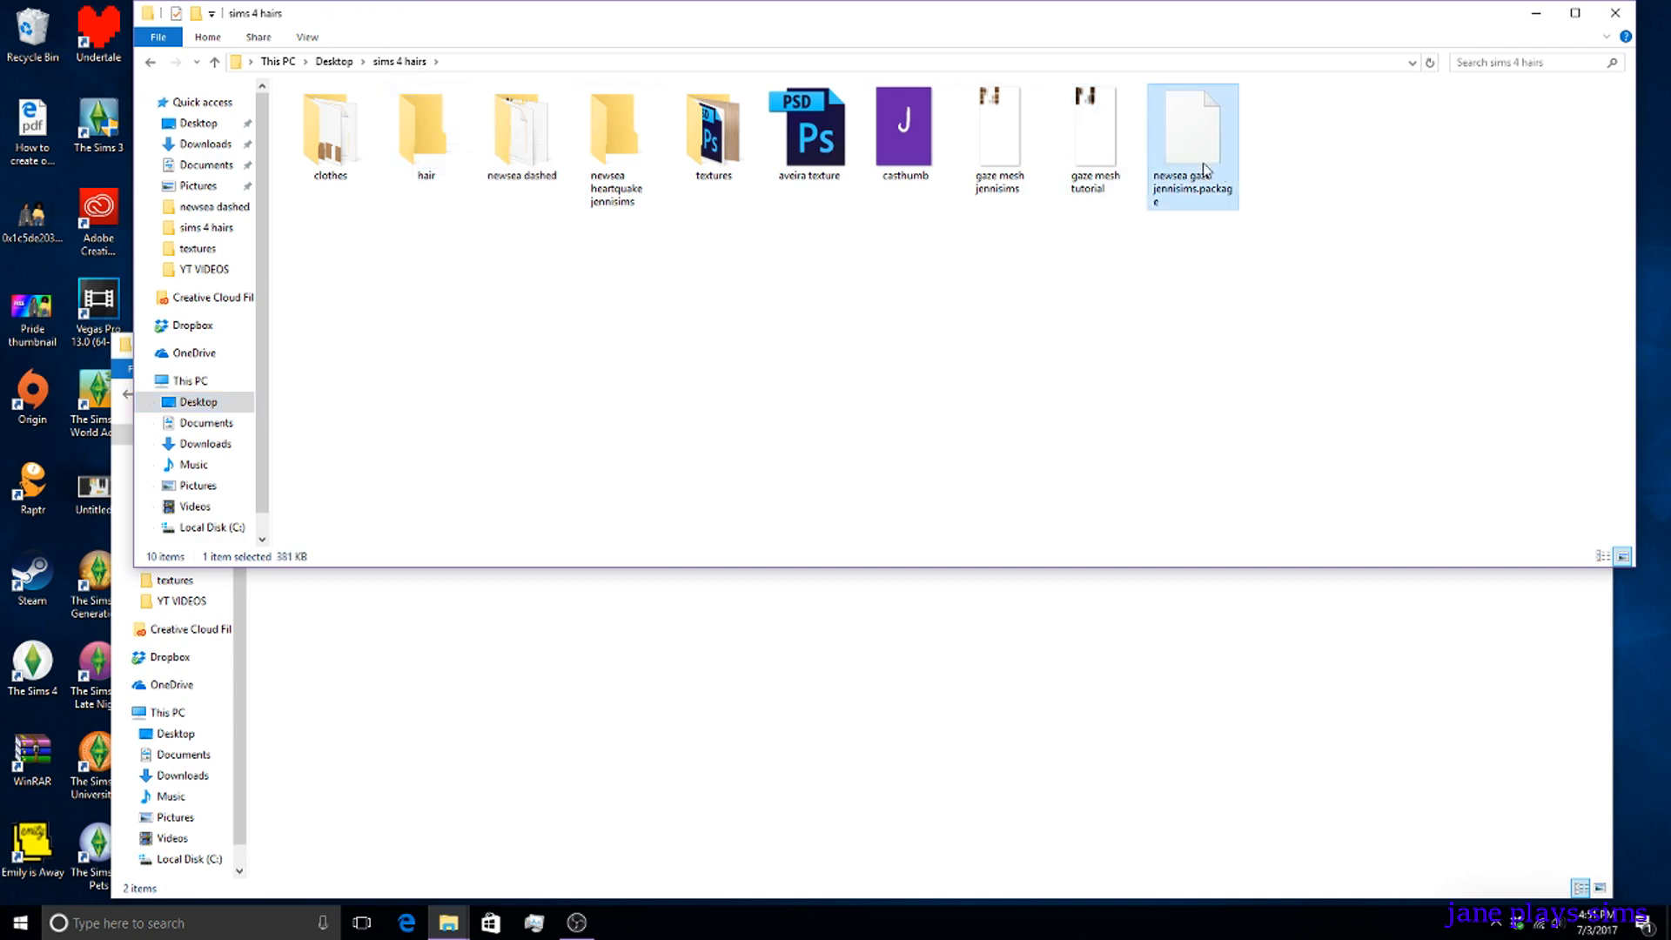
right_click(1204, 156)
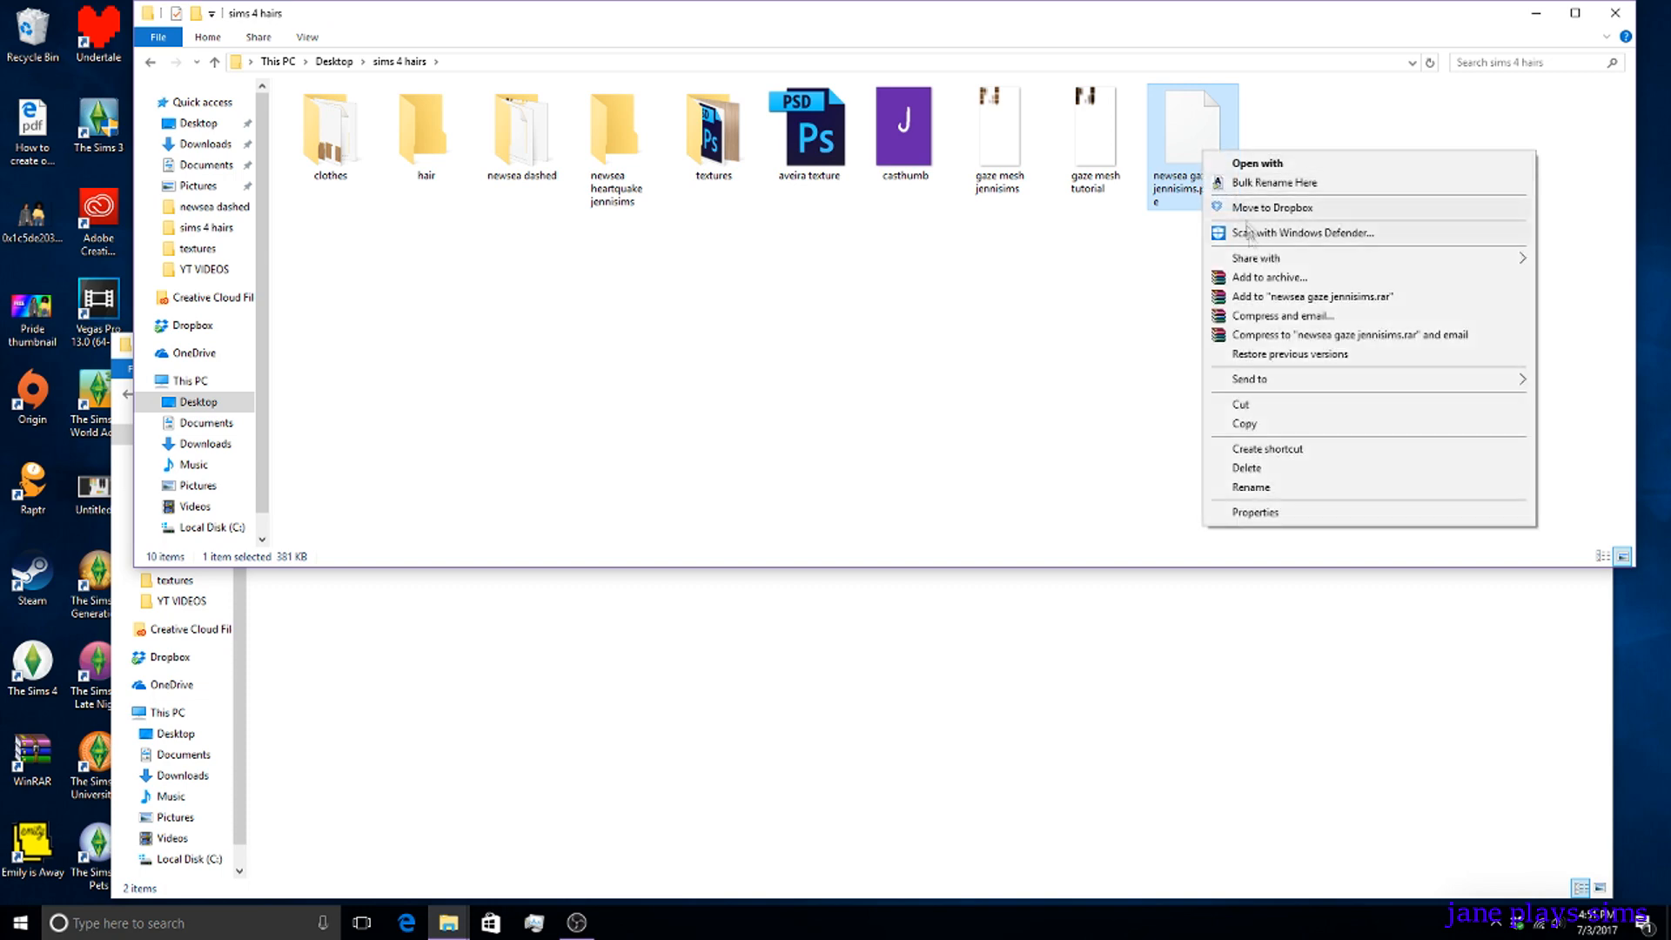
click(1218, 431)
click(519, 654)
right_click(517, 654)
click(554, 484)
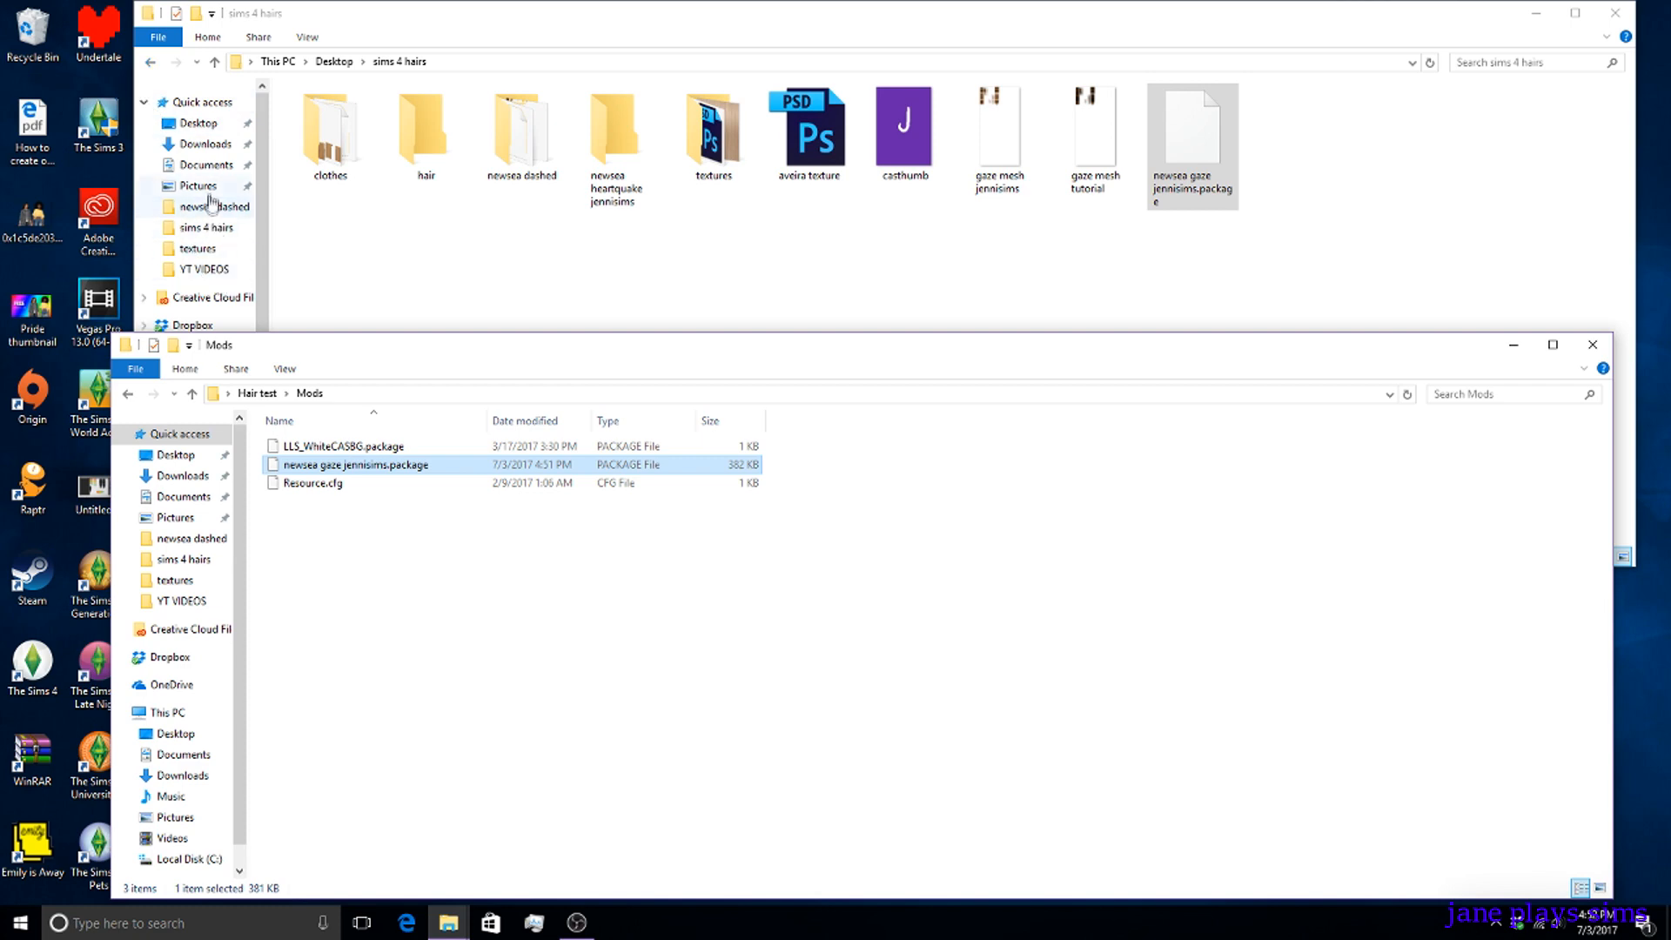
Copy the jennisims_NewseaSims_Gaze(Retexture) package from Documents > Sims 4 Studio > Mods into the Hair test Mods folder and close the source window.
click(201, 146)
click(201, 166)
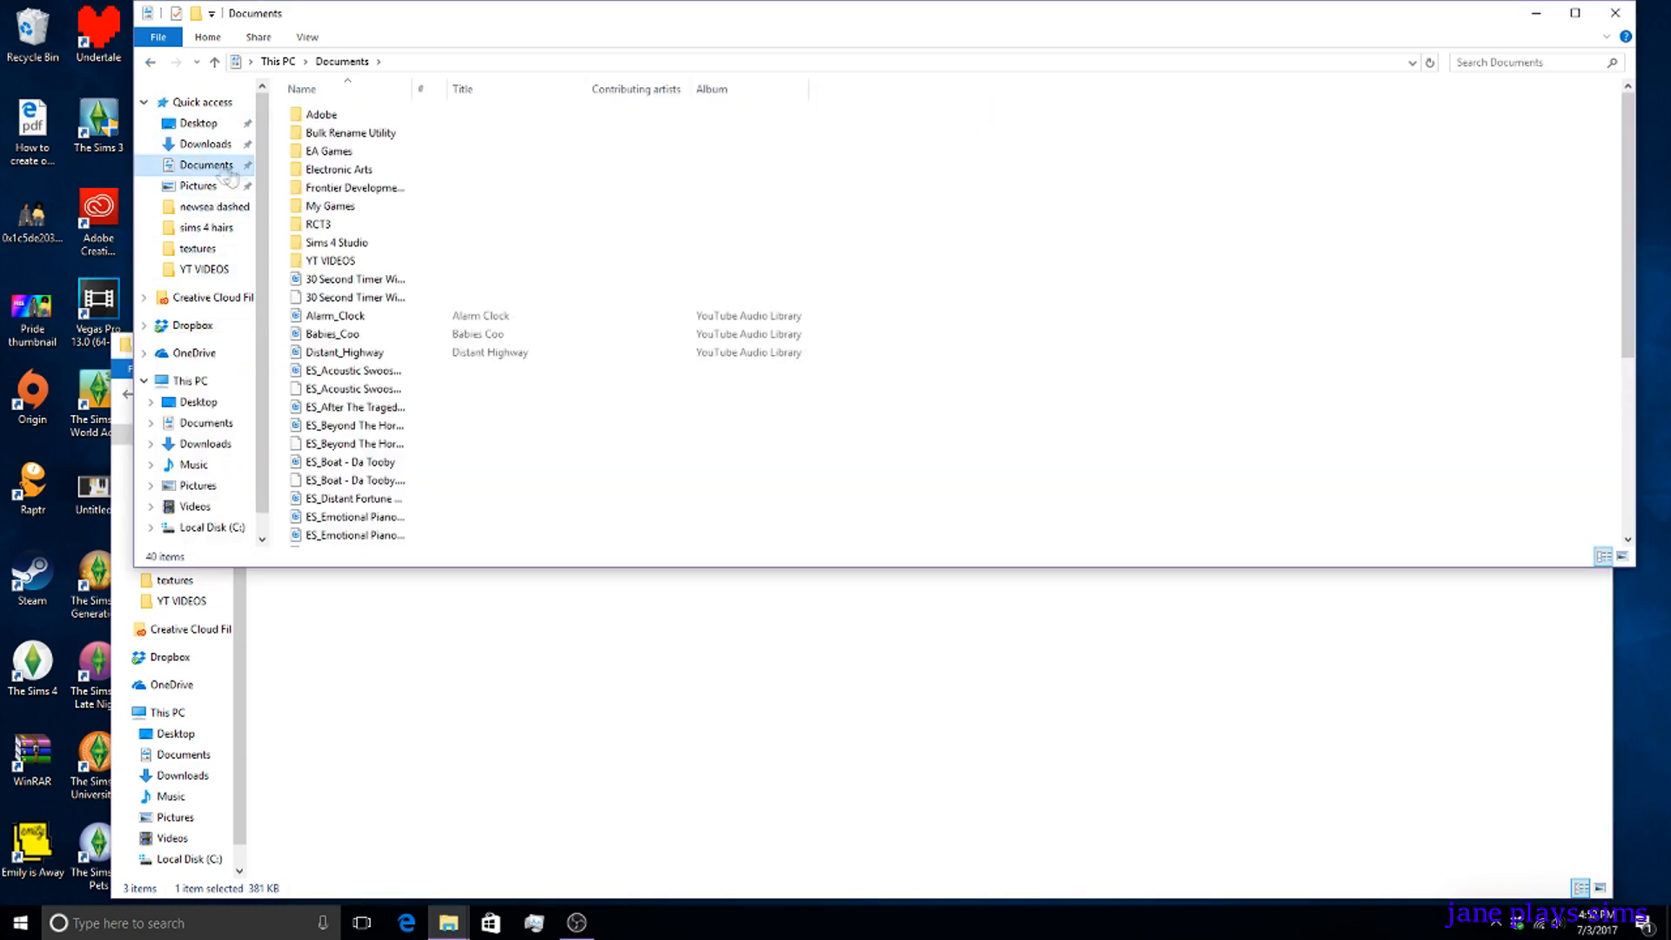
double_click(331, 242)
click(326, 171)
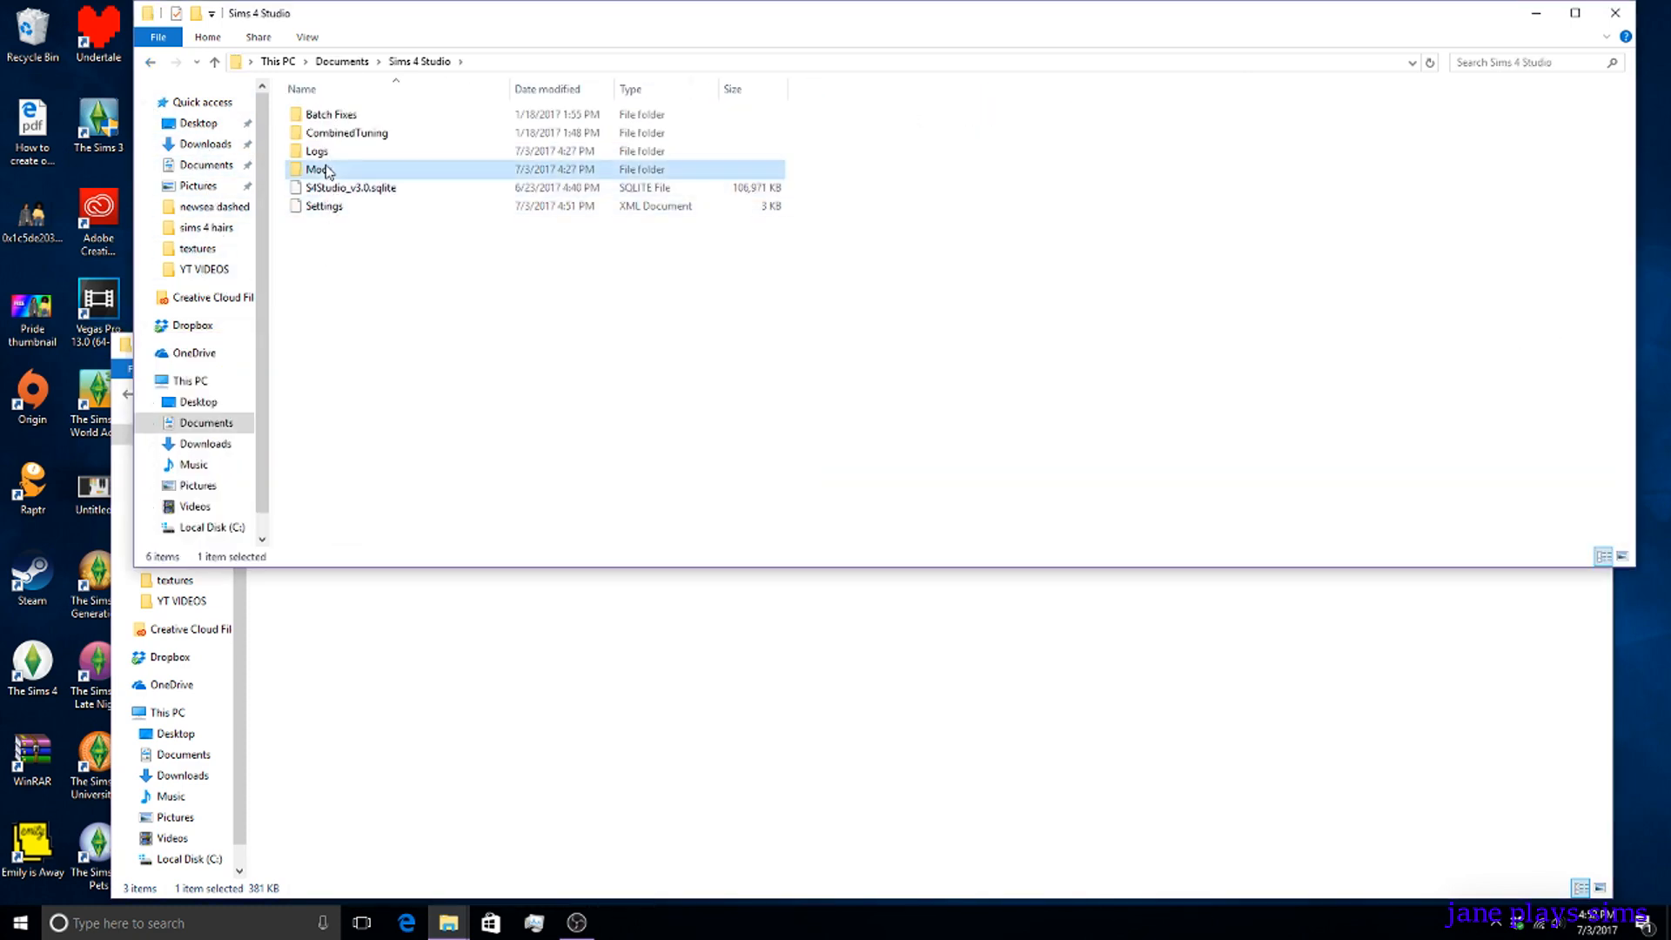
double_click(326, 171)
click(331, 114)
right_click(357, 114)
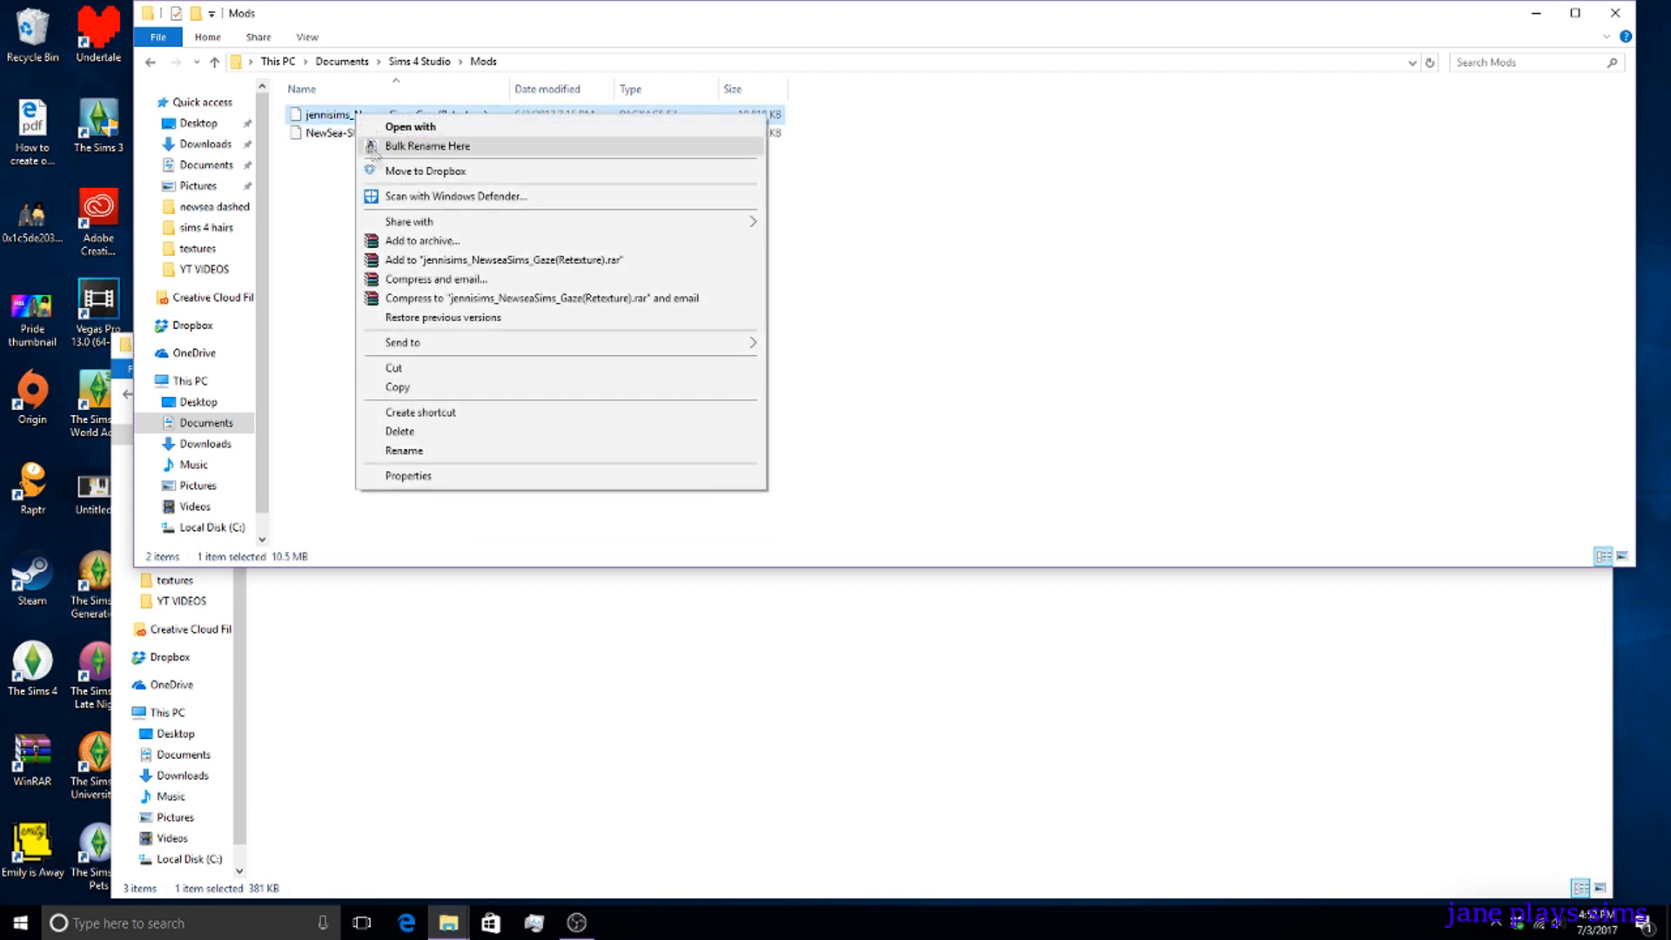
click(398, 386)
click(432, 664)
right_click(434, 664)
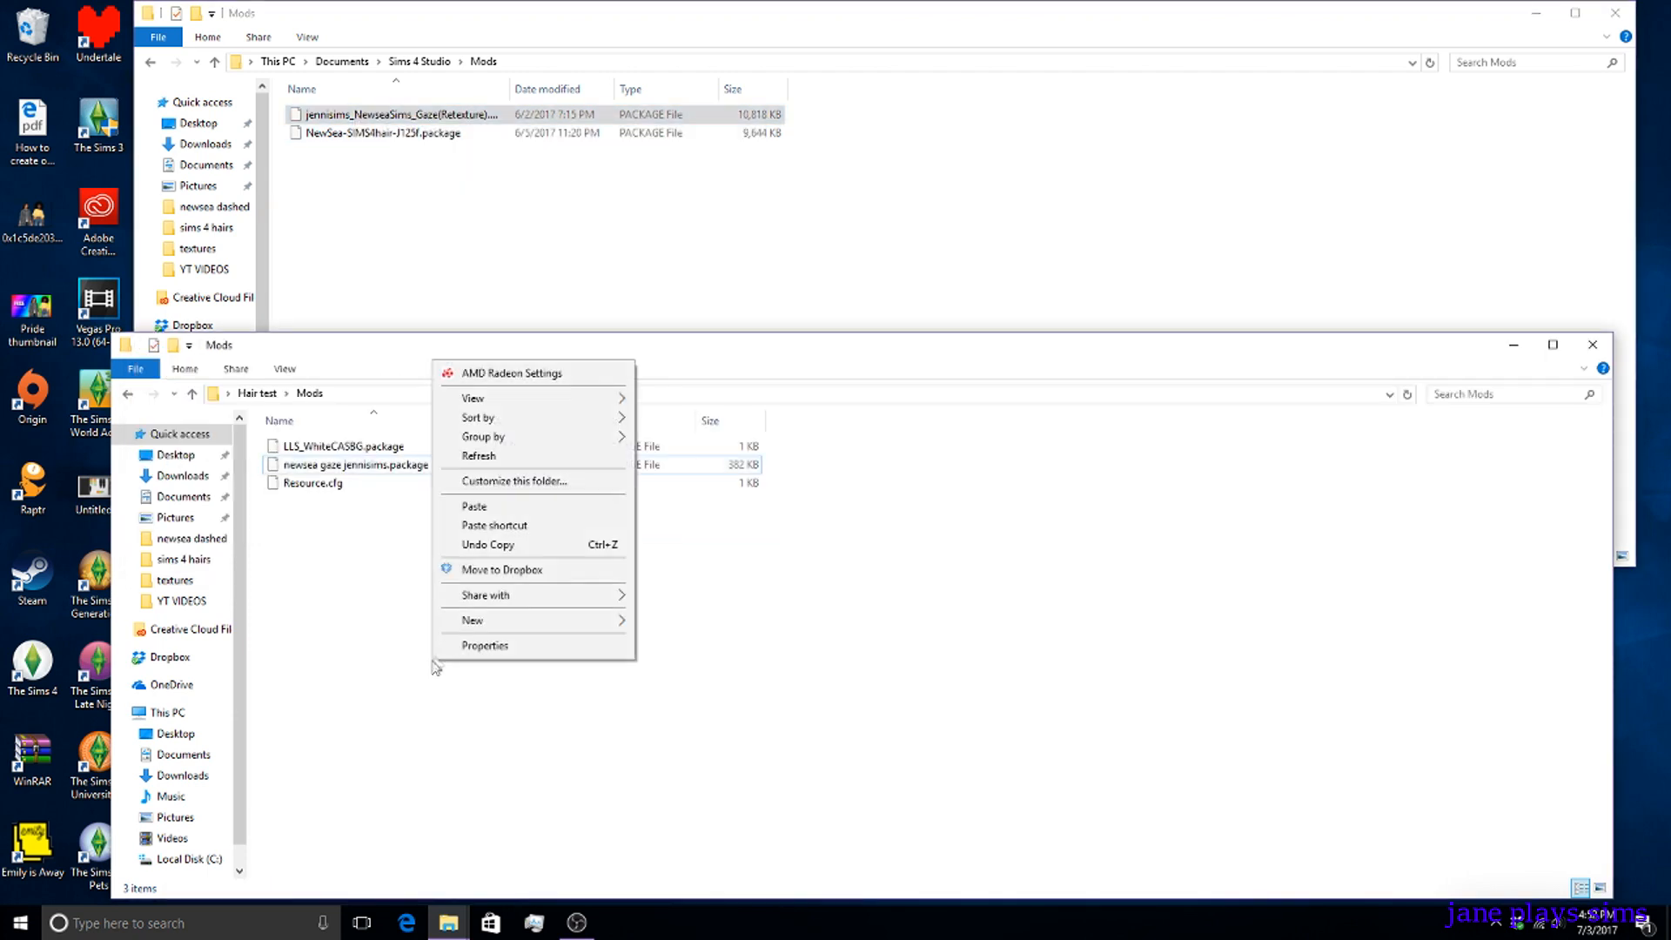
click(475, 506)
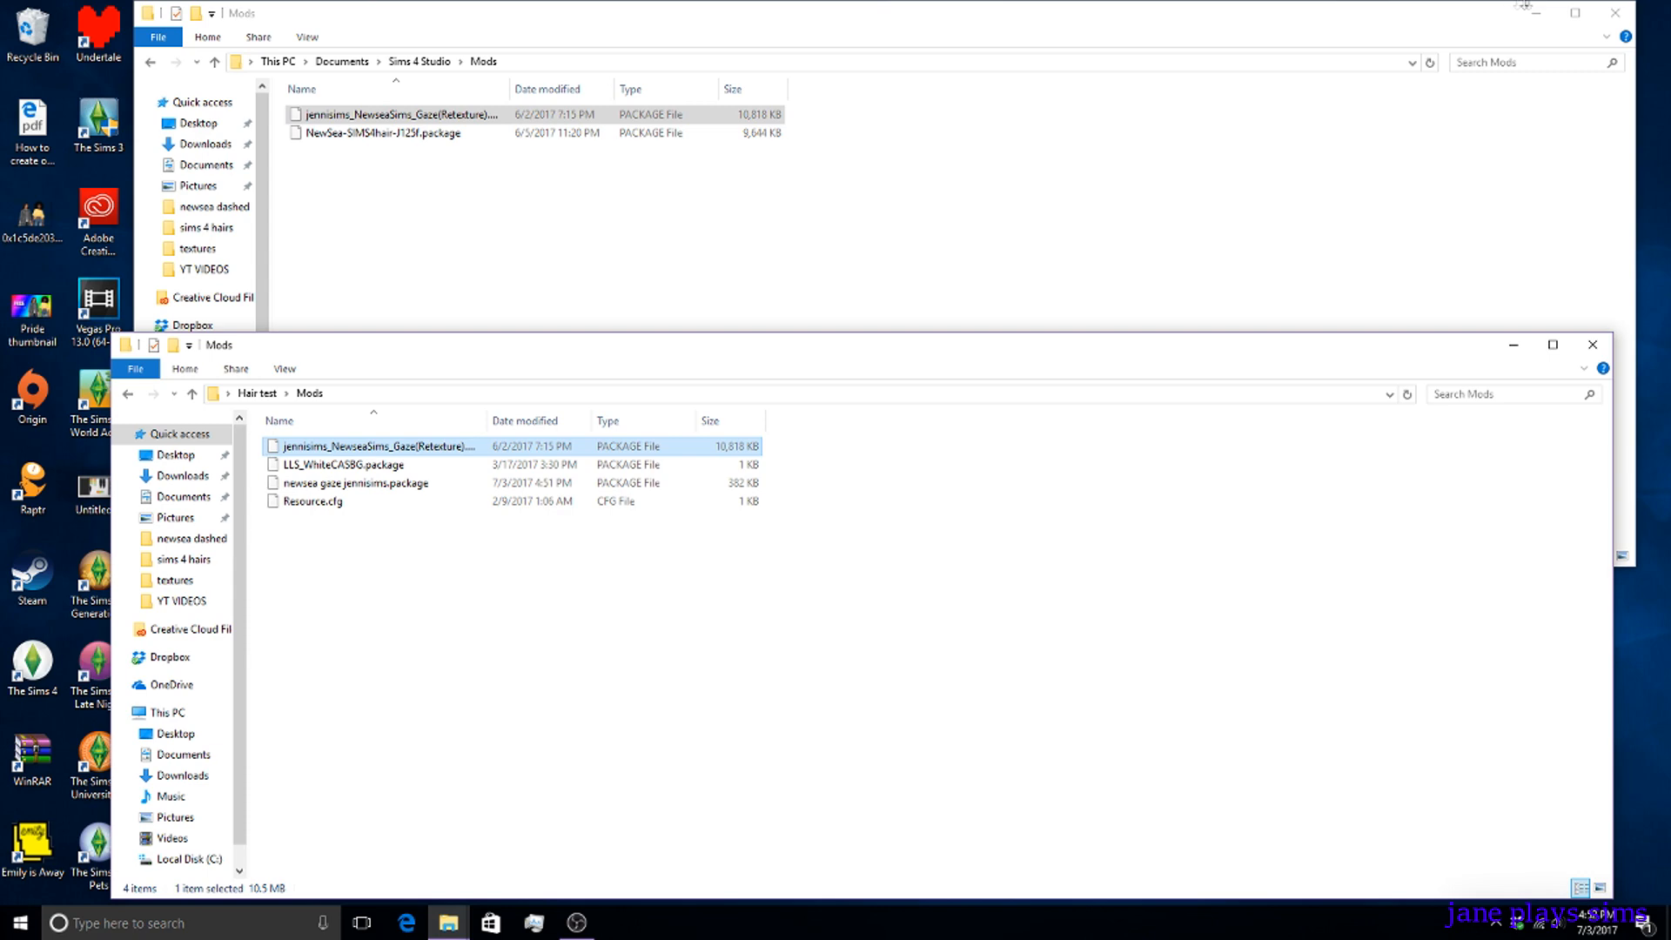
click(1575, 3)
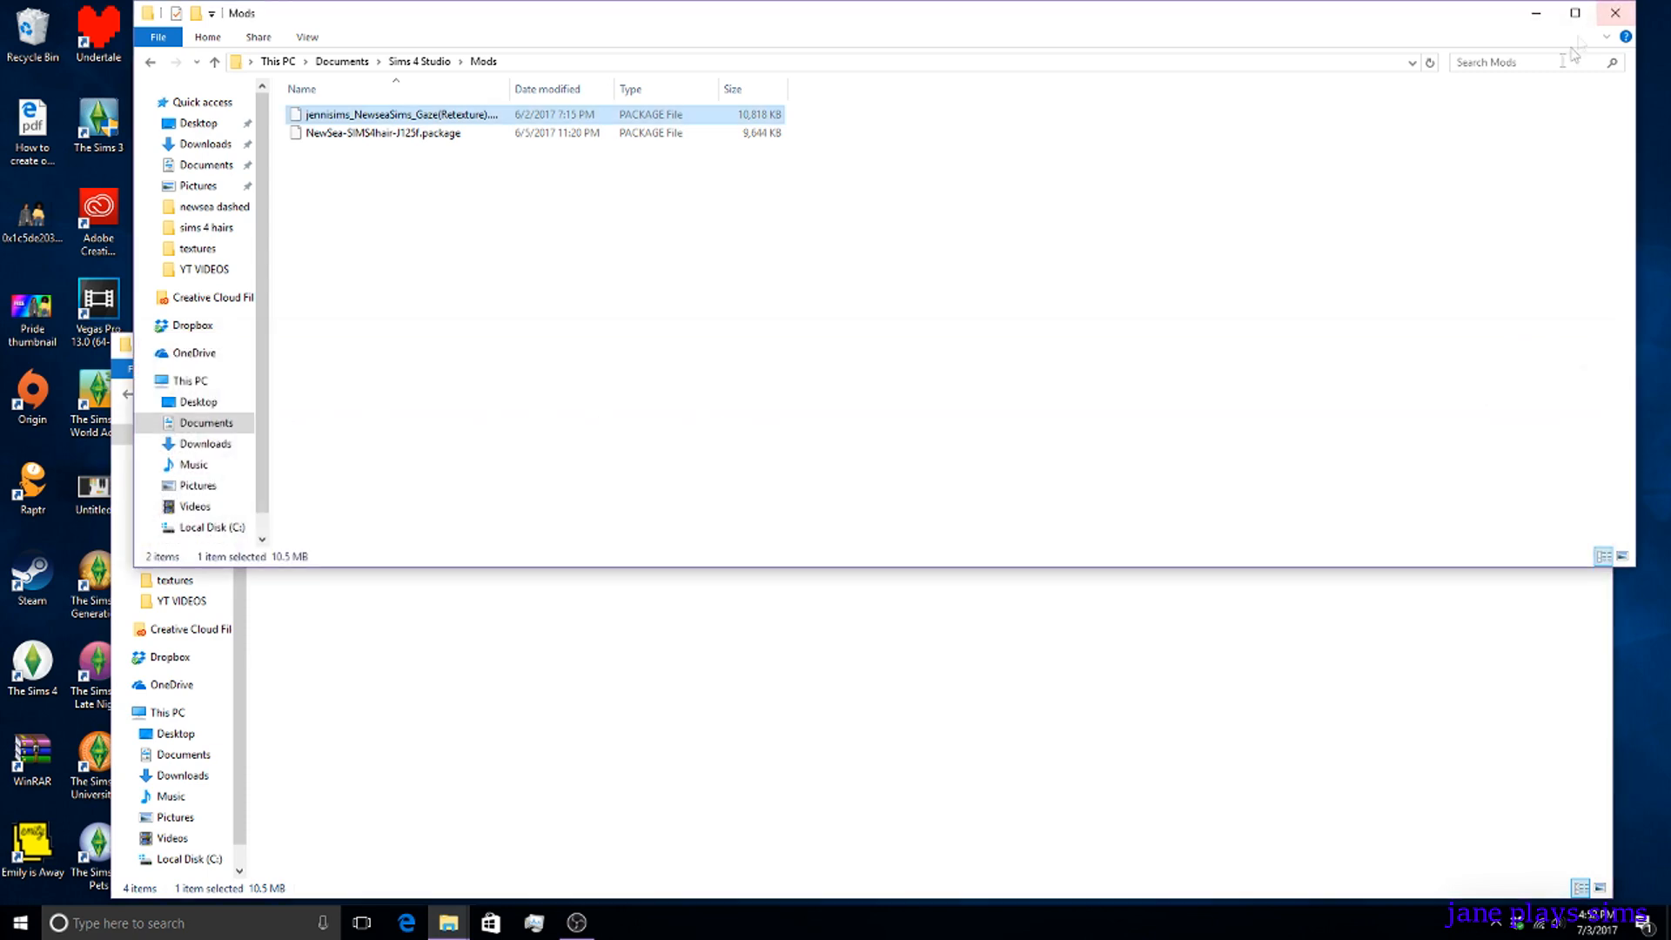
click(1615, 12)
Move the game's Mods folder from Documents > Electronic Arts > The Sims 4 to the desktop.
click(10, 930)
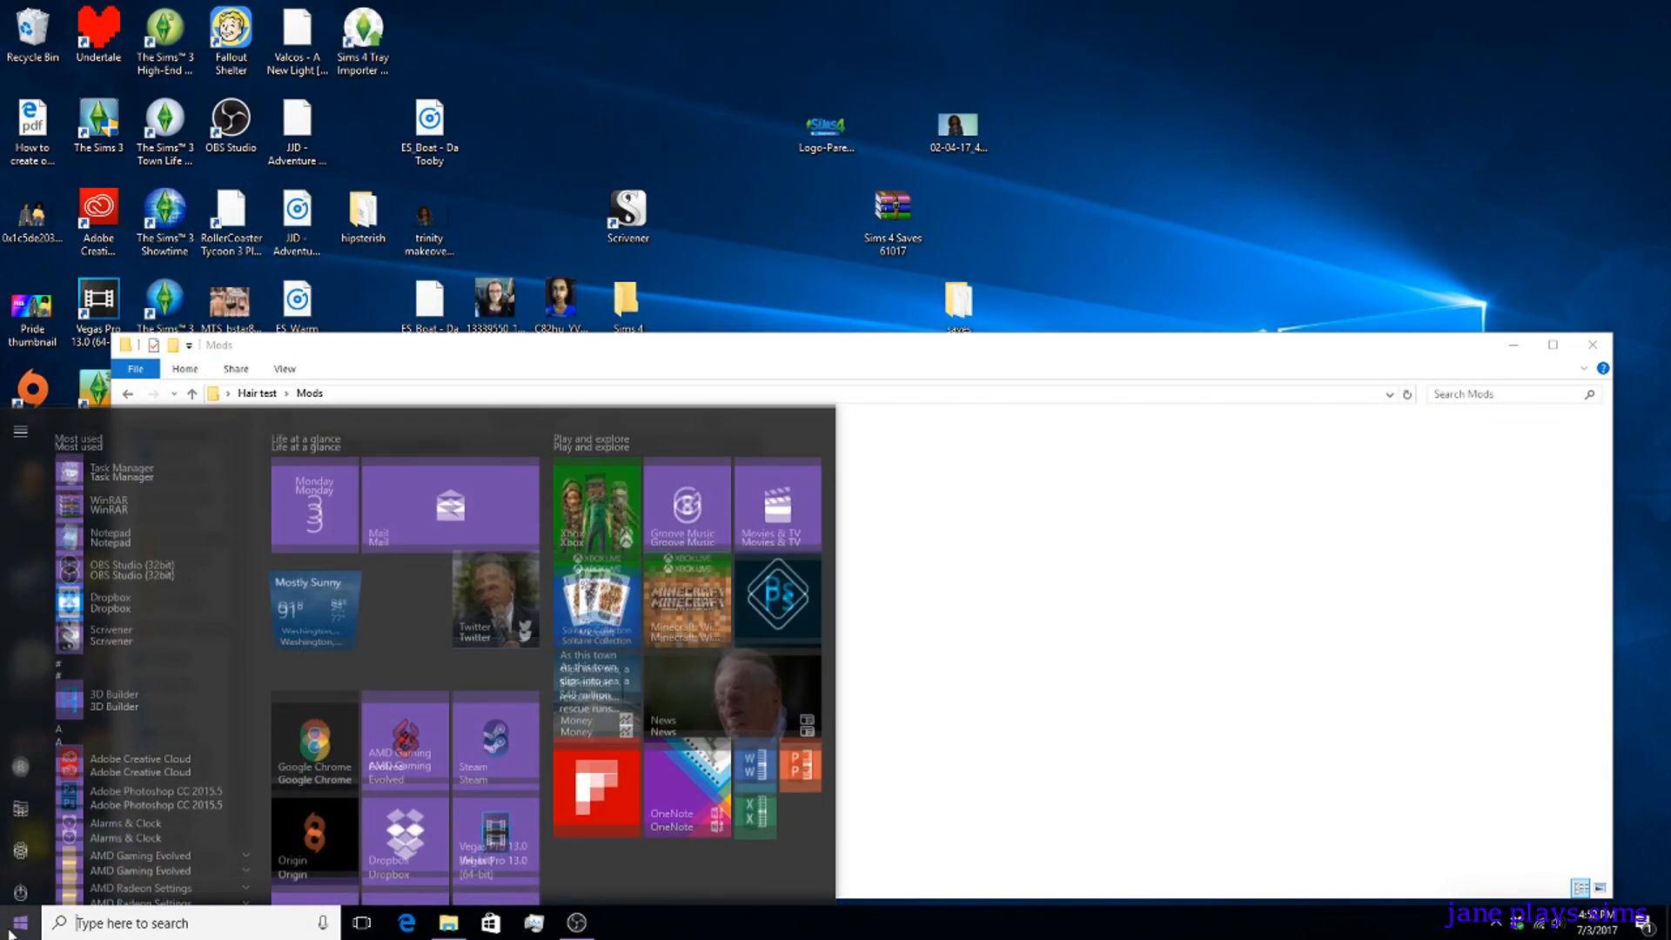
click(21, 809)
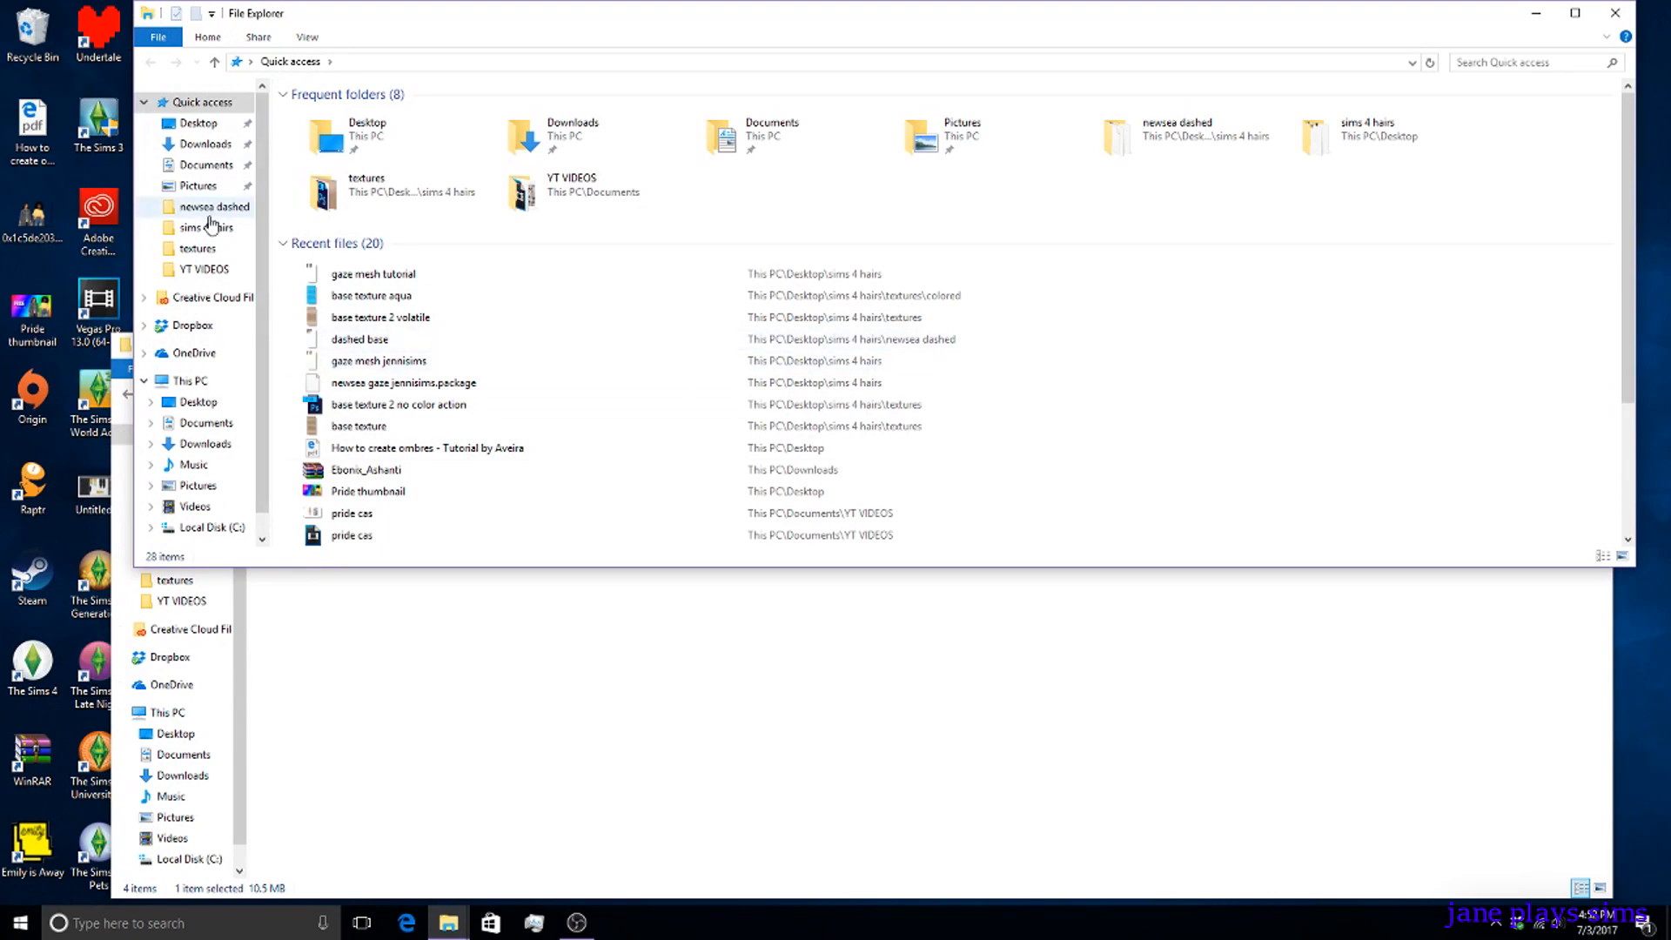
click(206, 166)
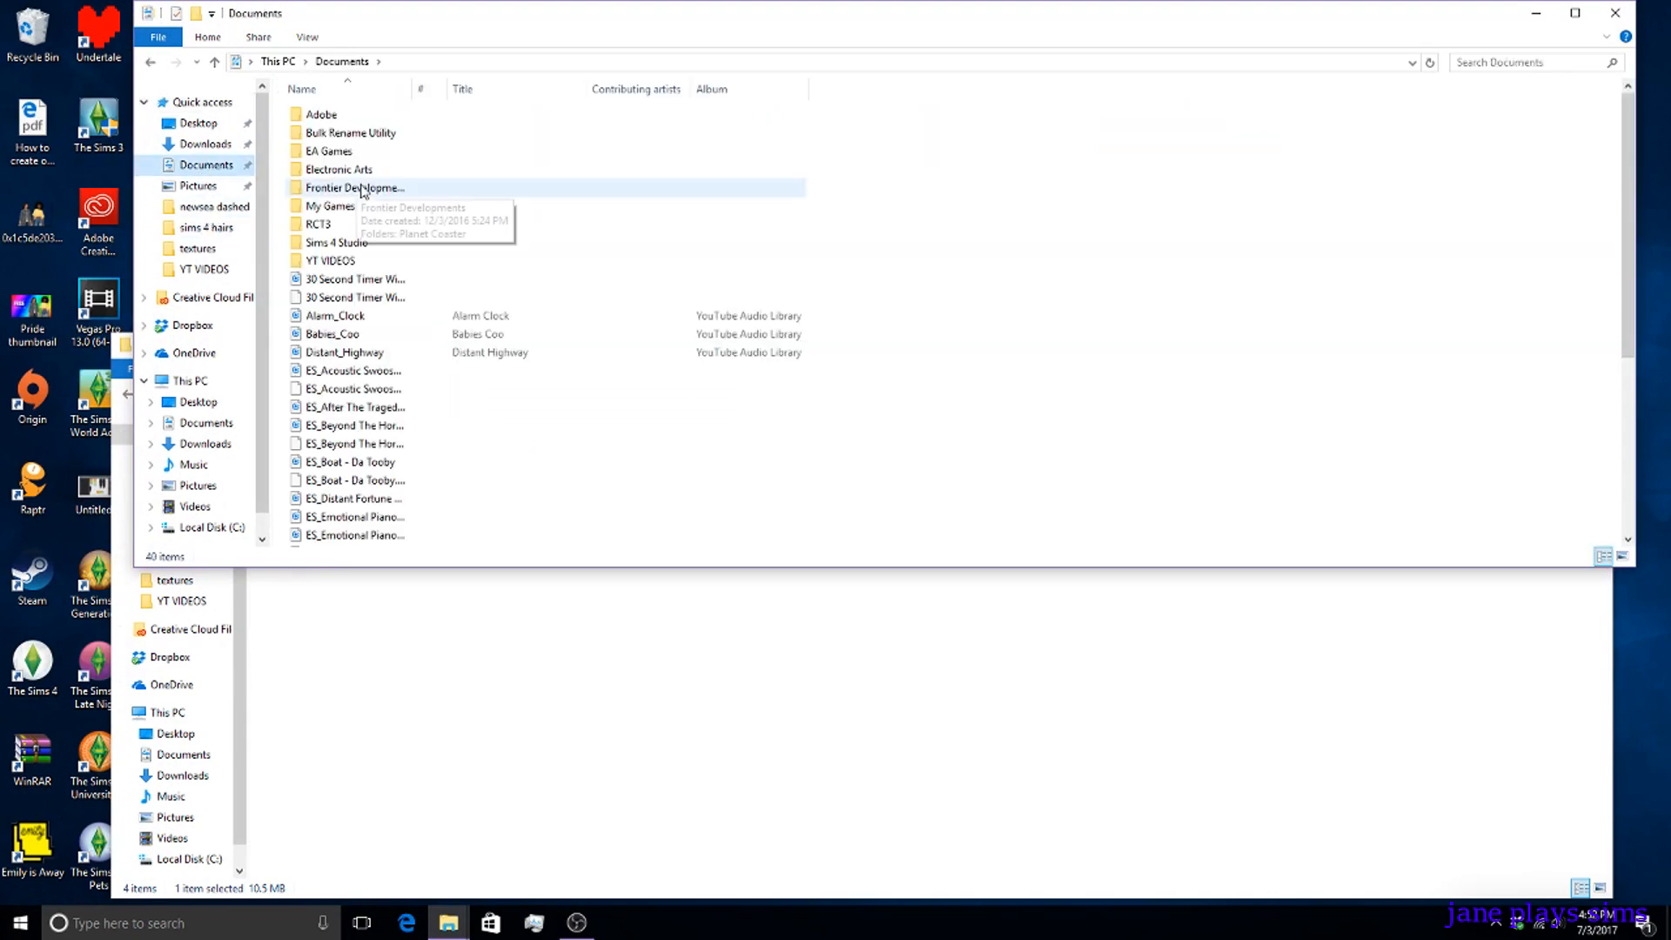
double_click(361, 177)
double_click(331, 132)
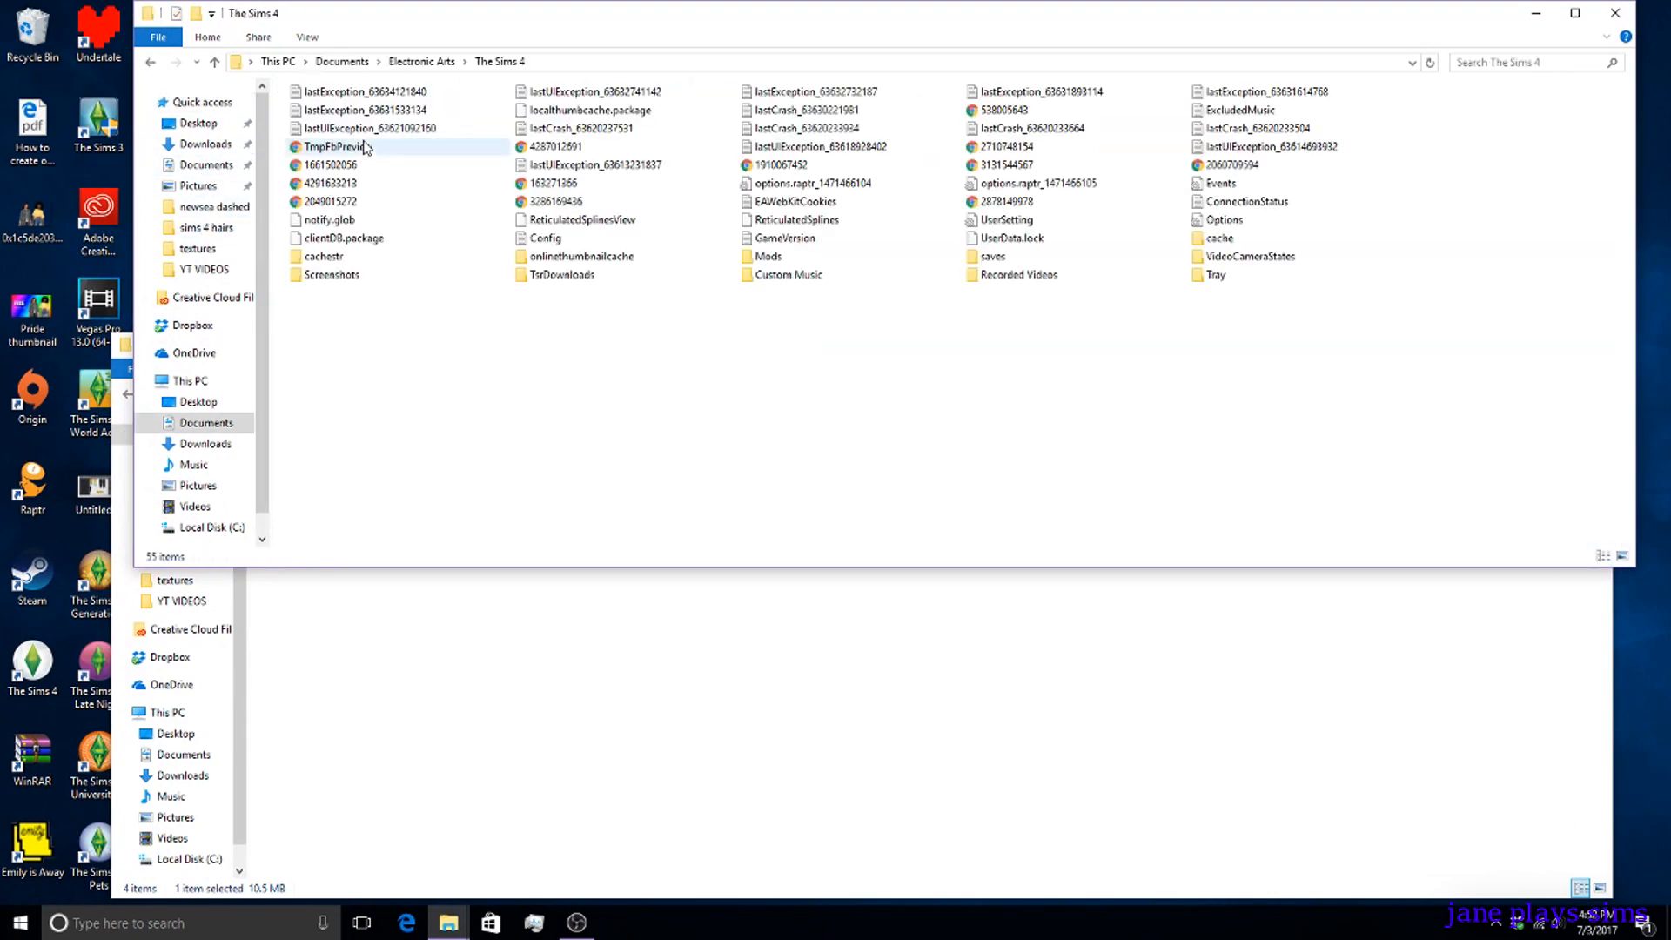
click(763, 261)
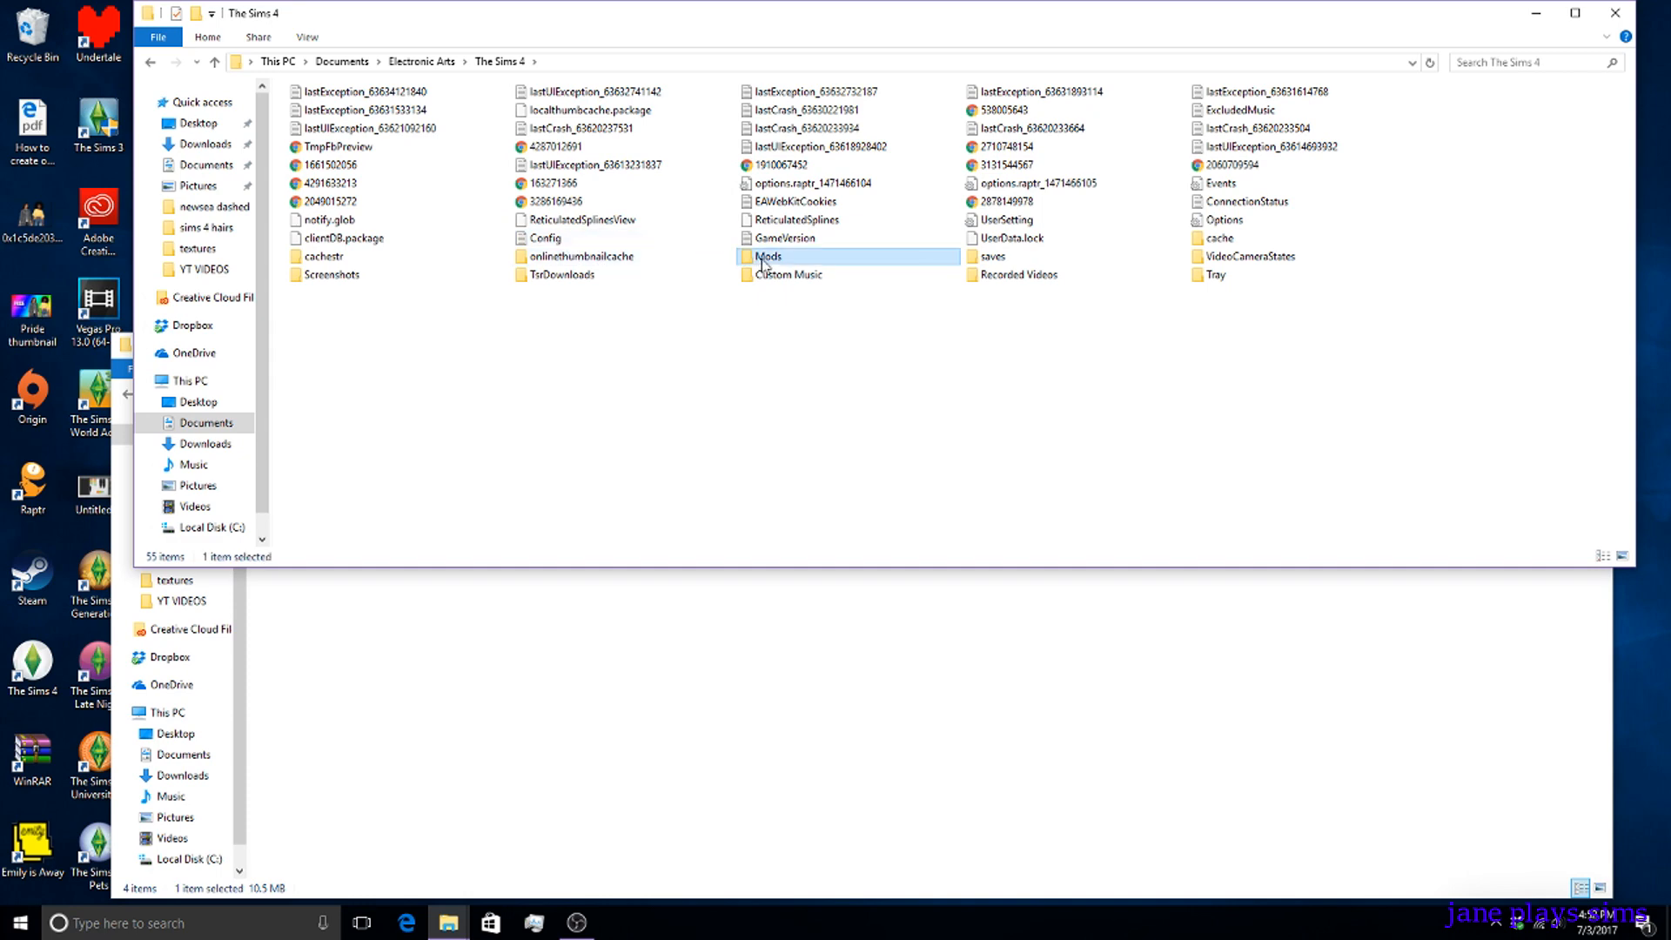
drag(763, 262, 23, 289)
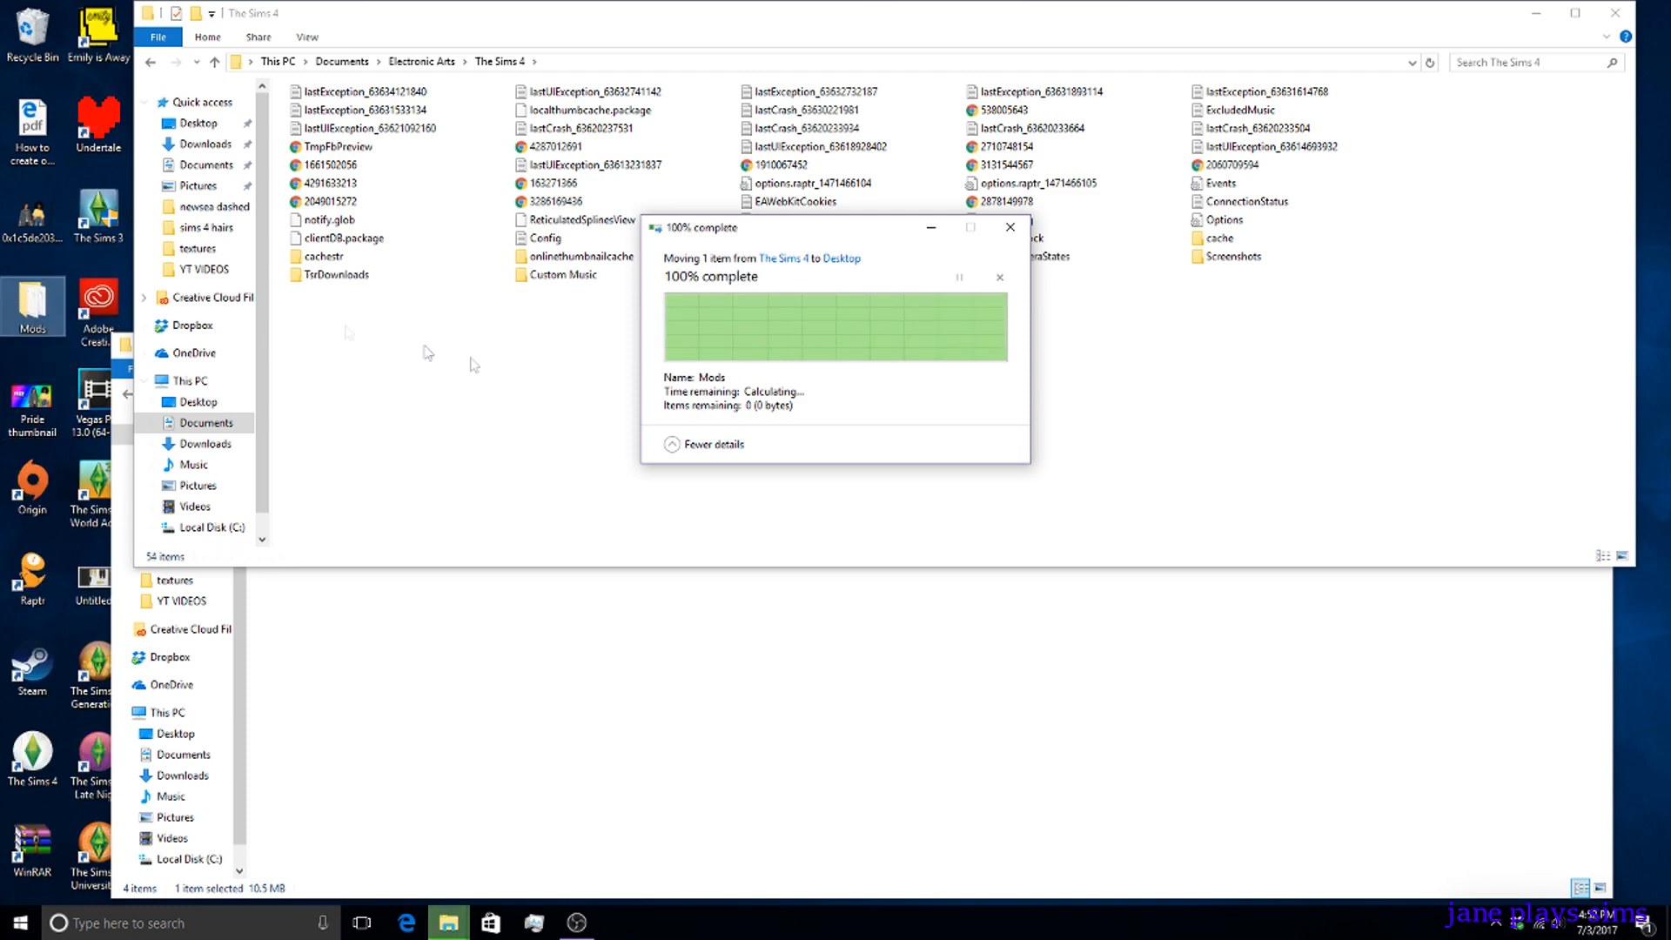
Move the Mods folder from Hair test into The Sims 4 documents folder and close both folder windows.
click(585, 671)
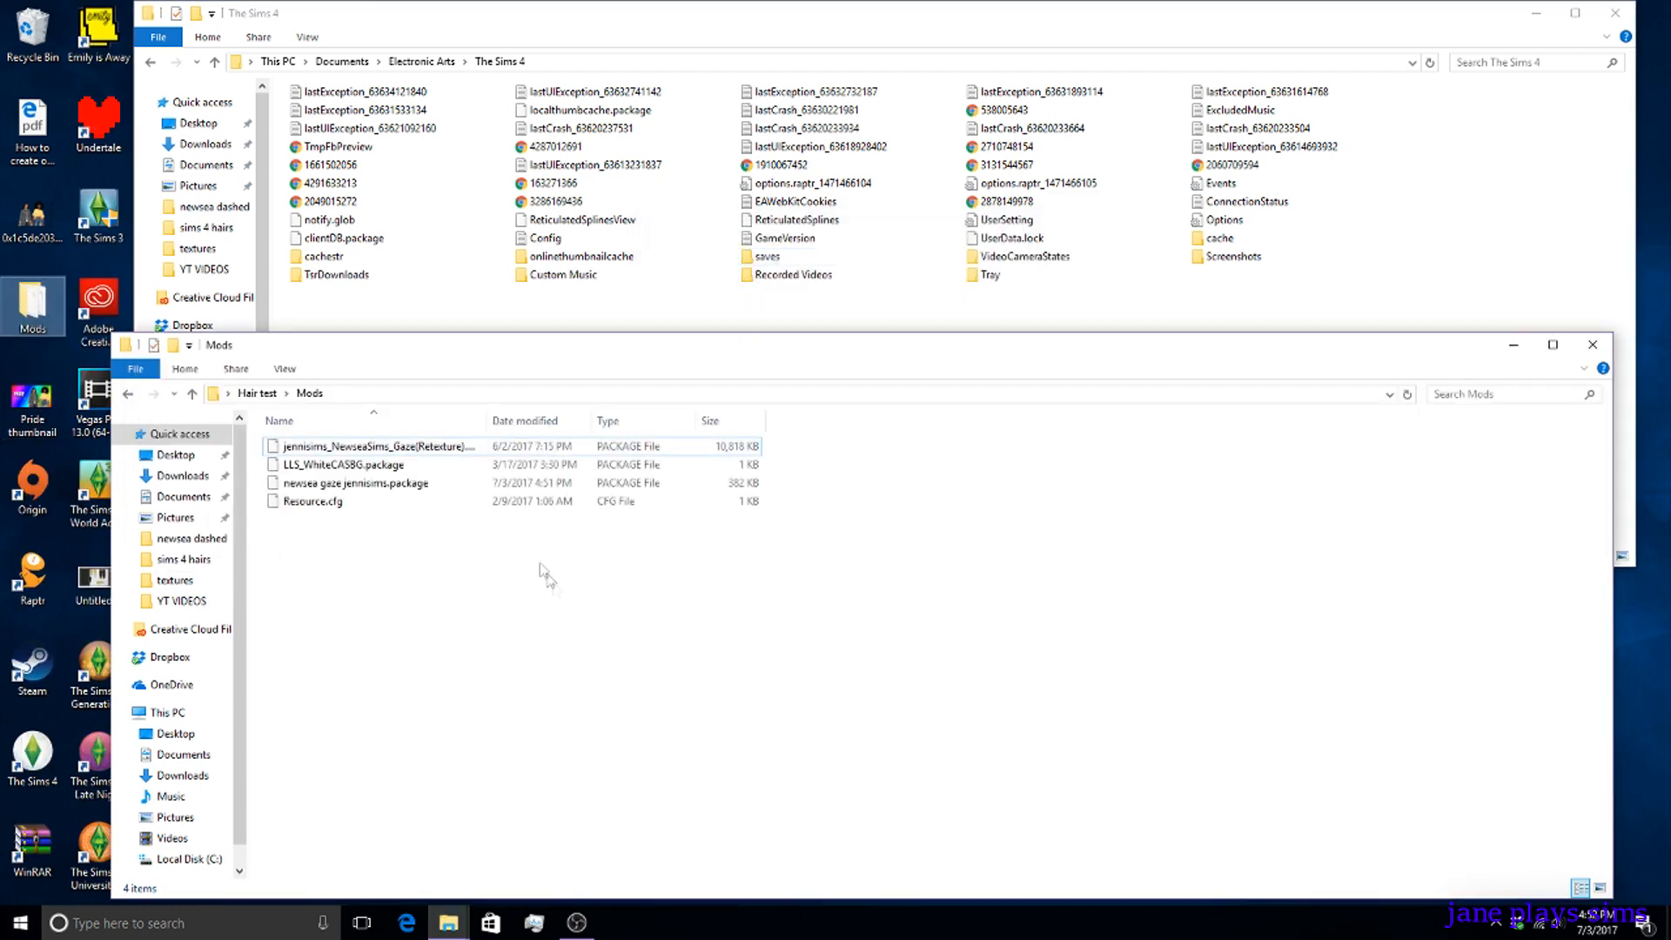
click(257, 394)
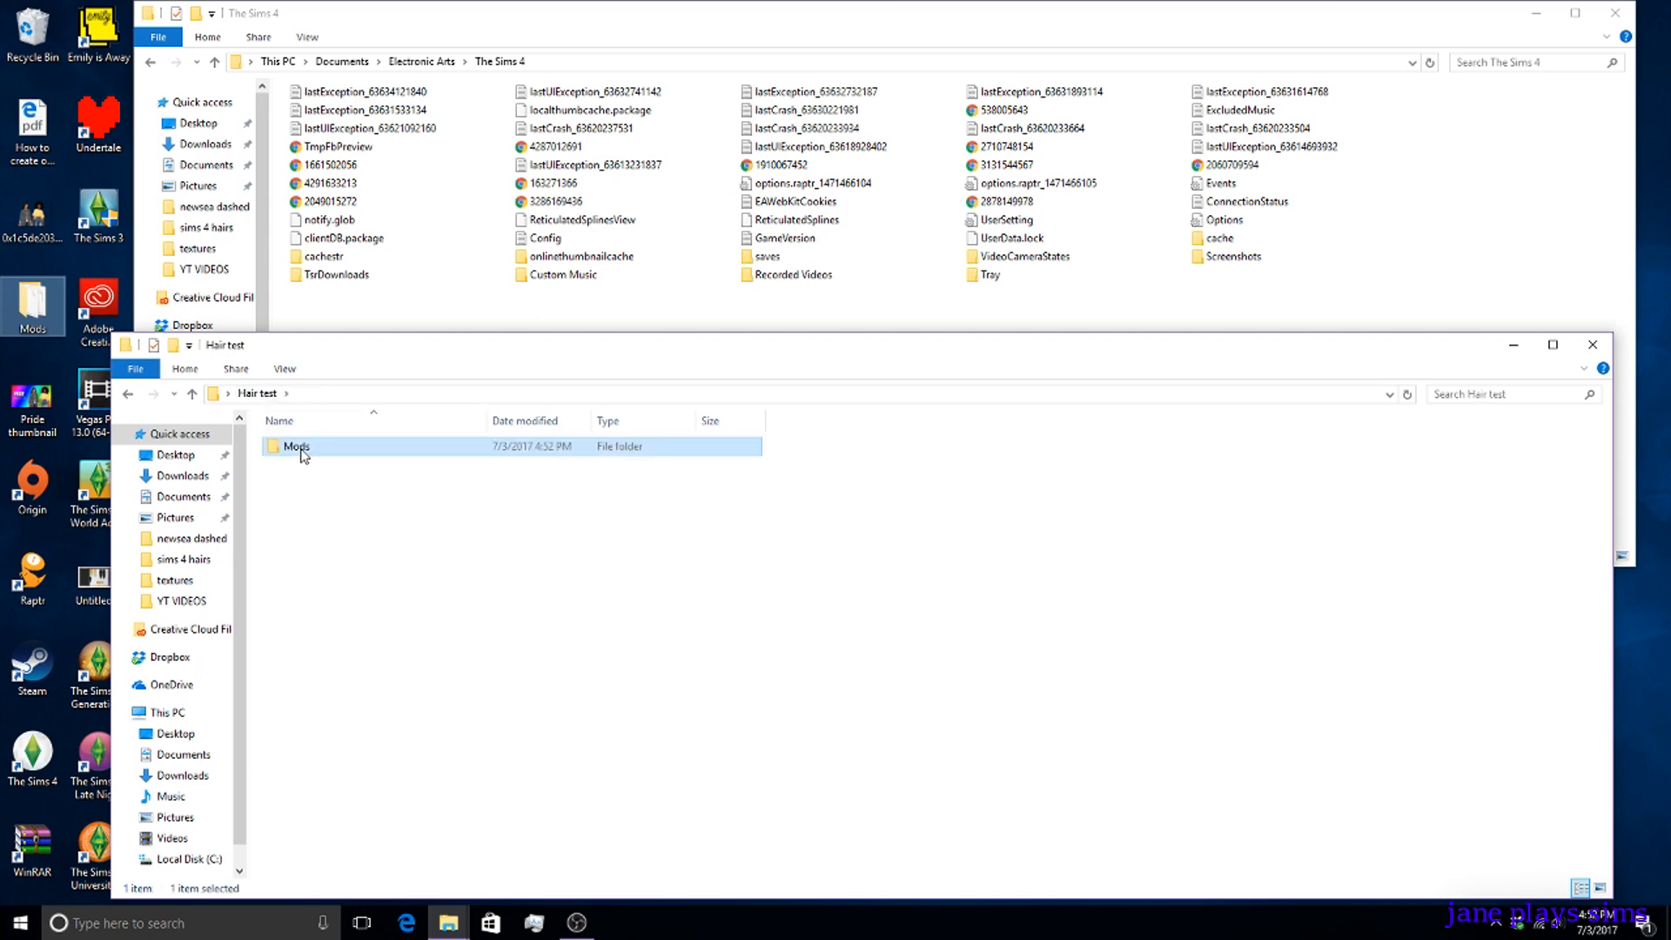
drag(302, 449, 901, 315)
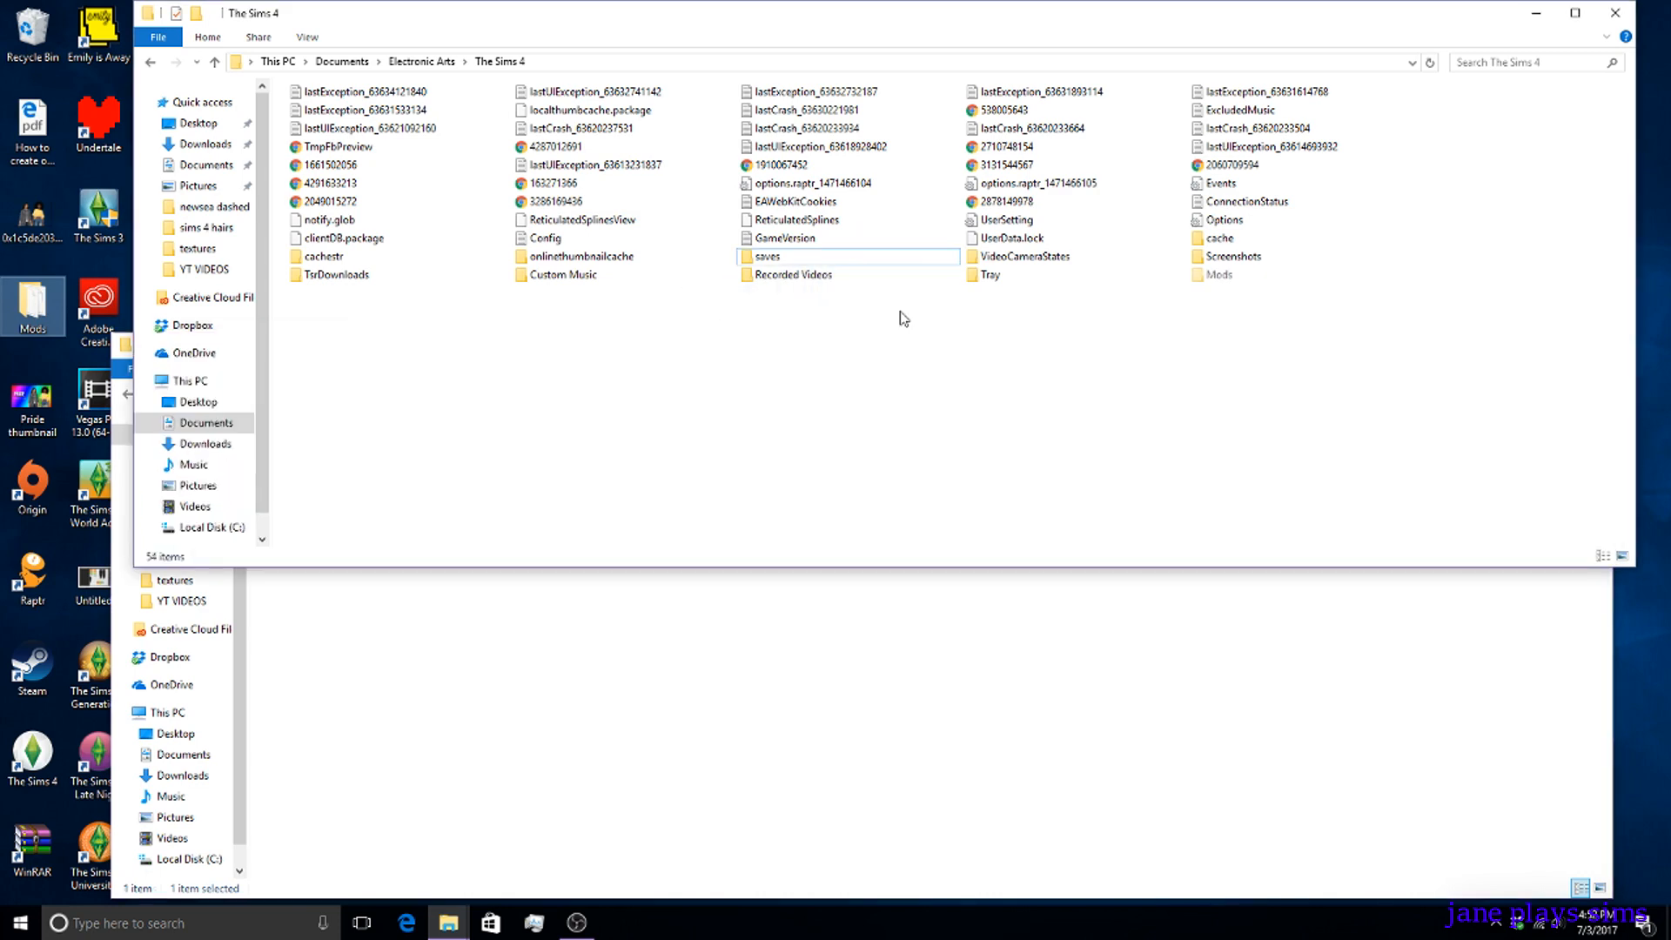
click(1269, 728)
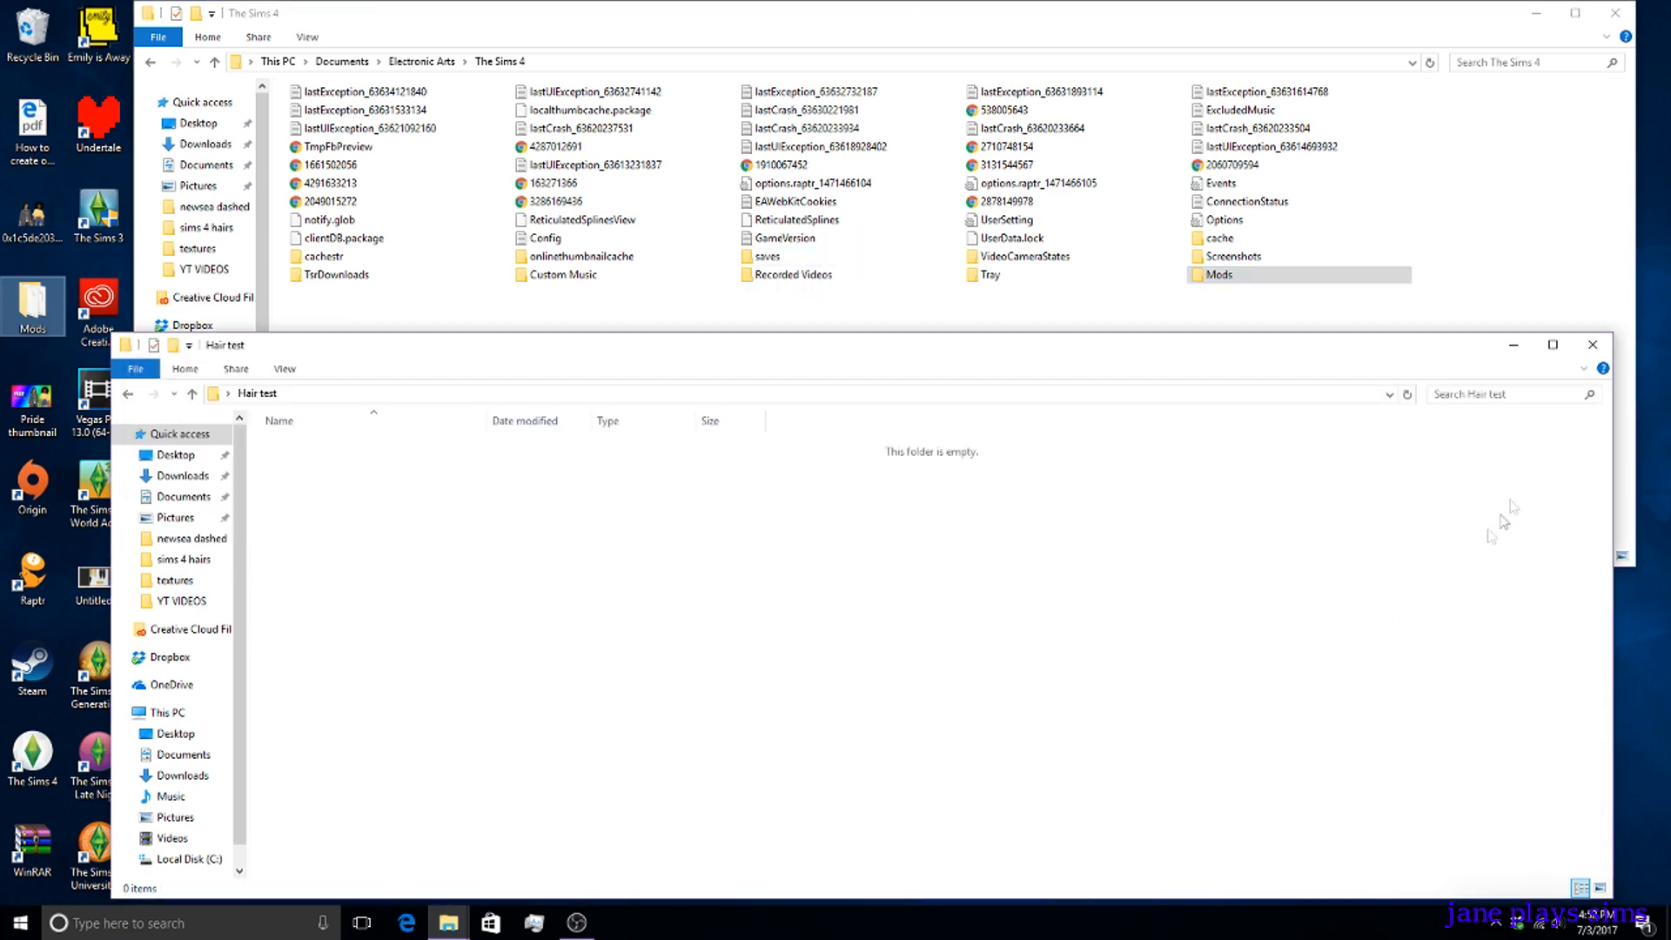
click(1593, 338)
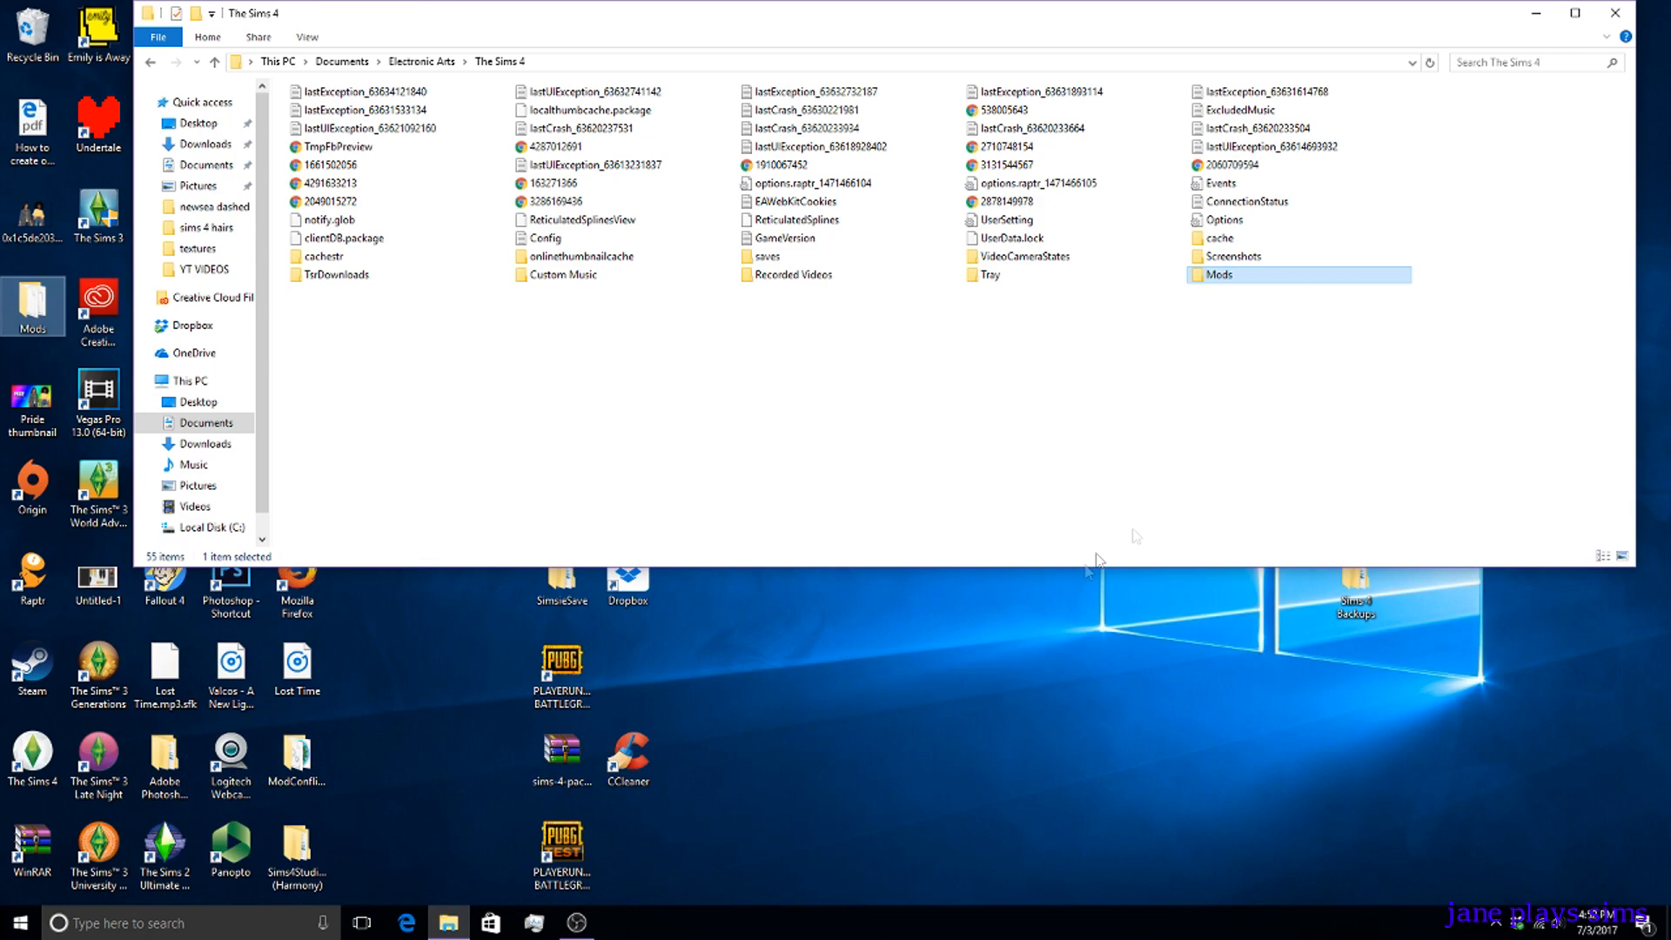
click(1616, 13)
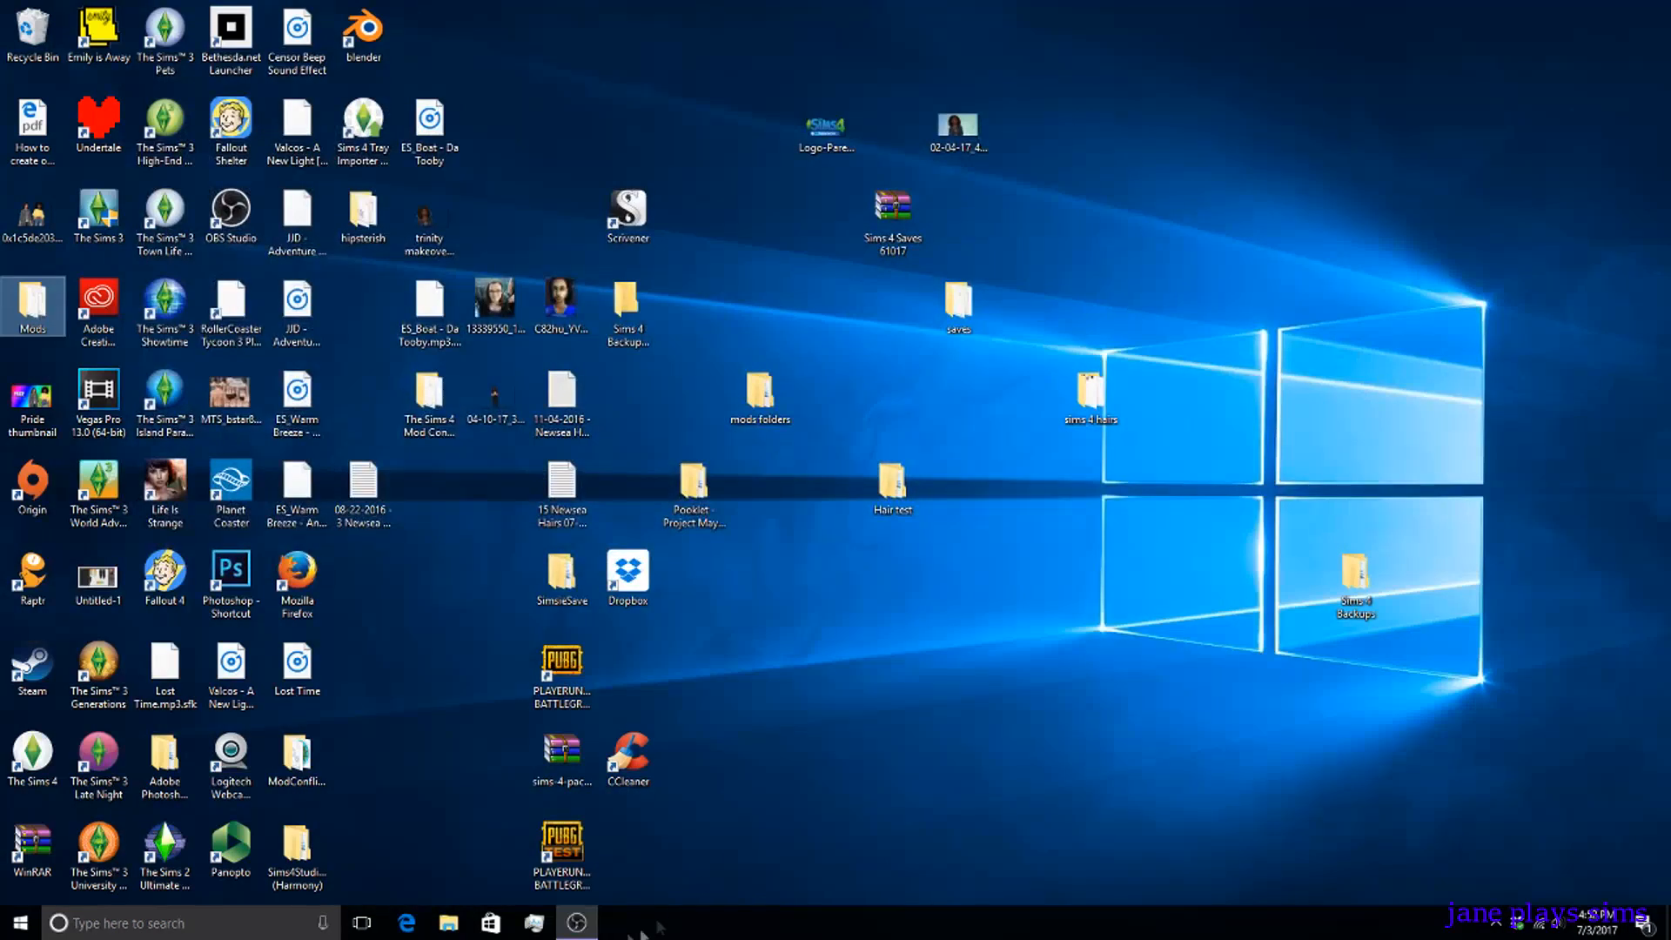
Switch to OBS and create a new Game Capture source.
click(580, 933)
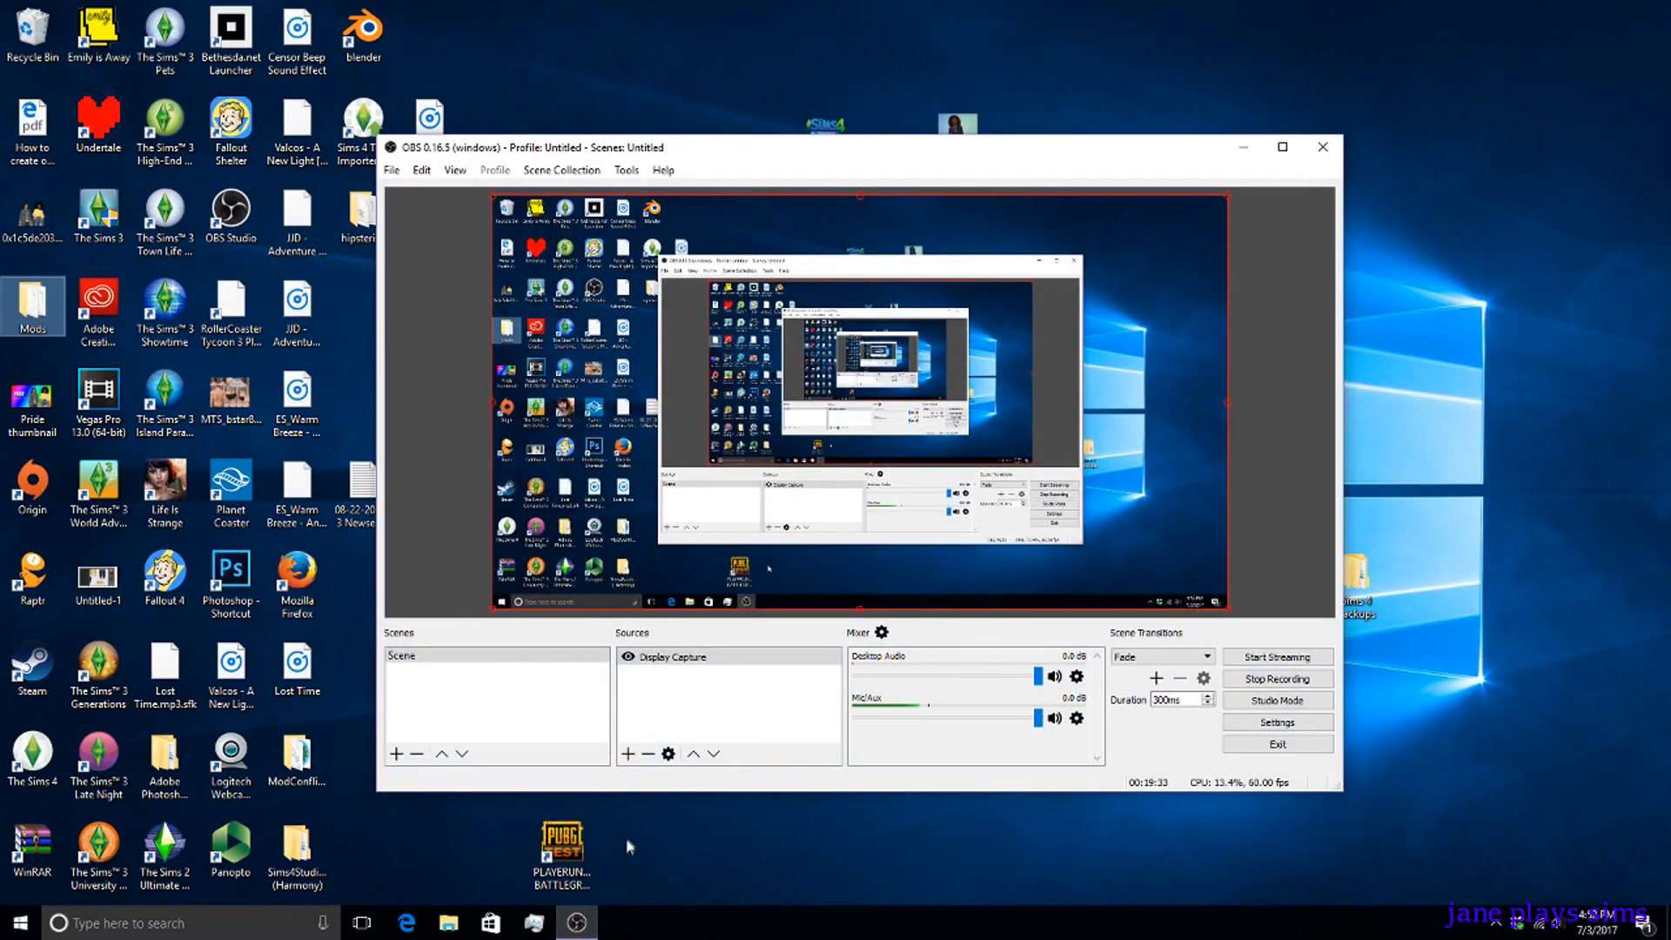
click(627, 753)
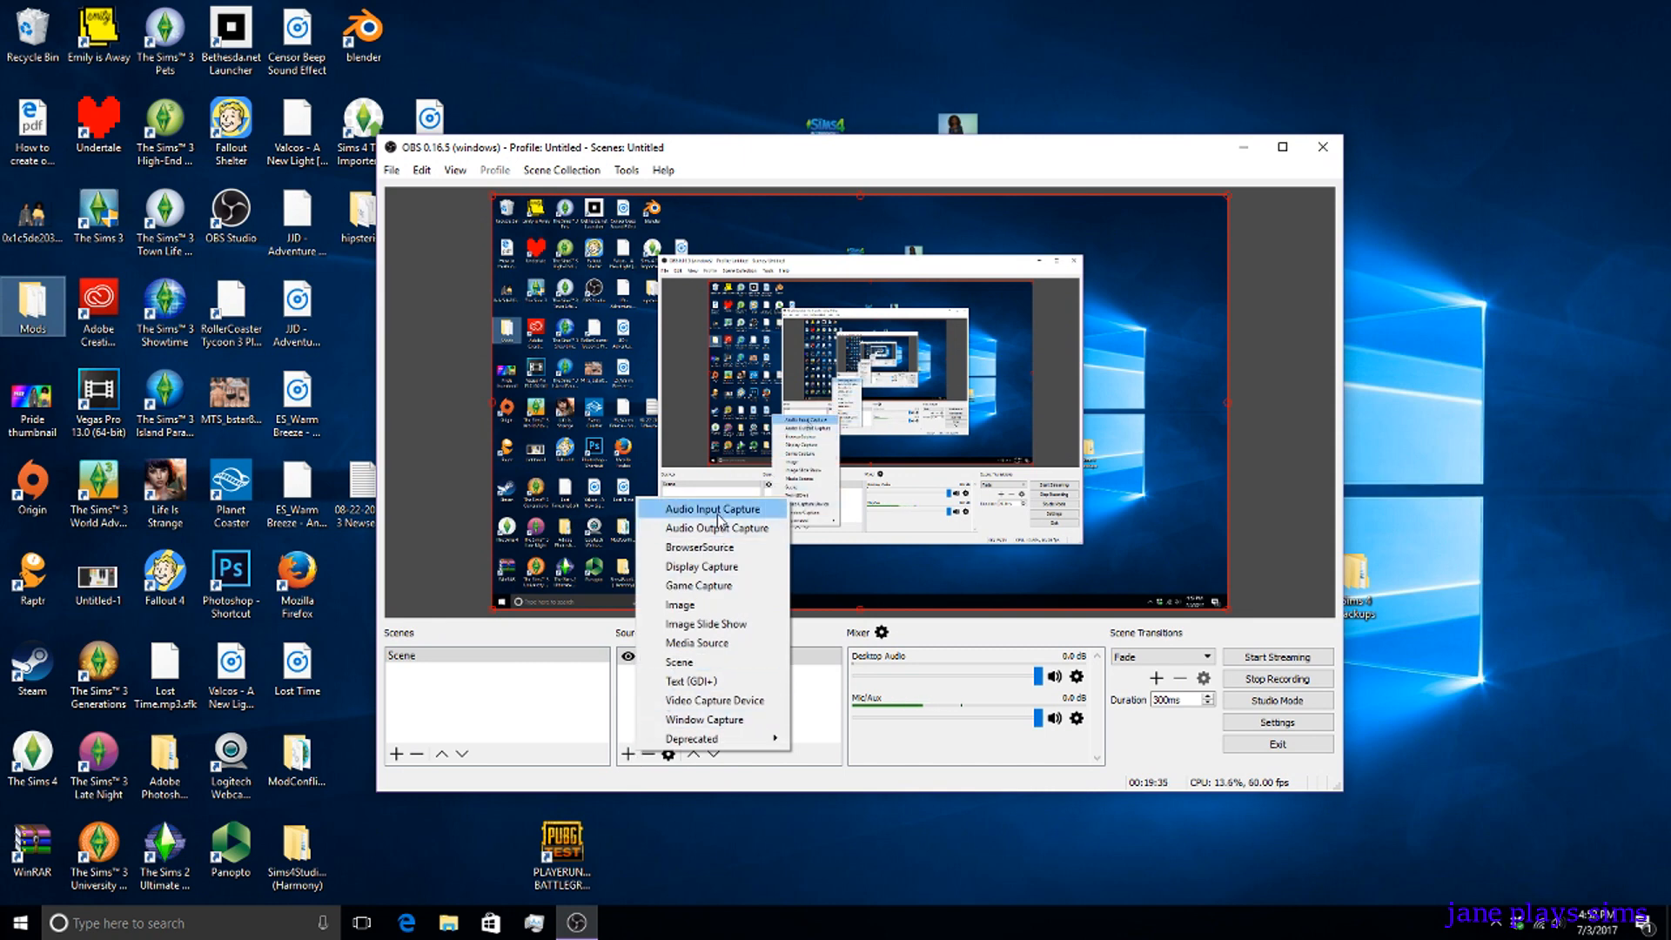
click(735, 586)
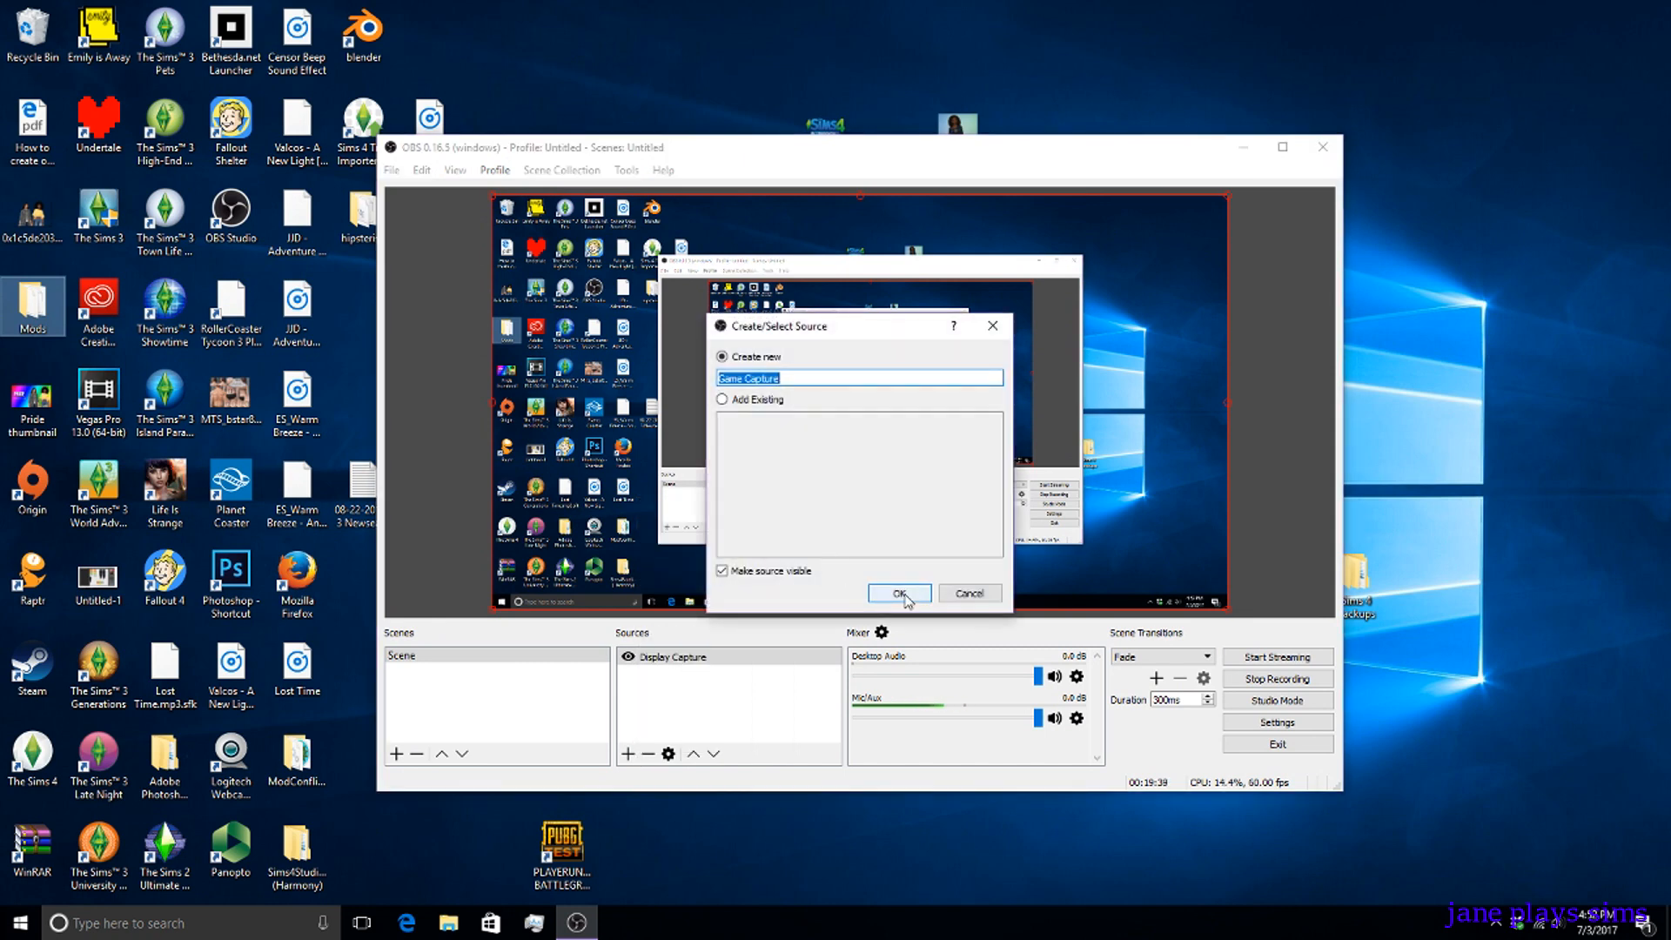
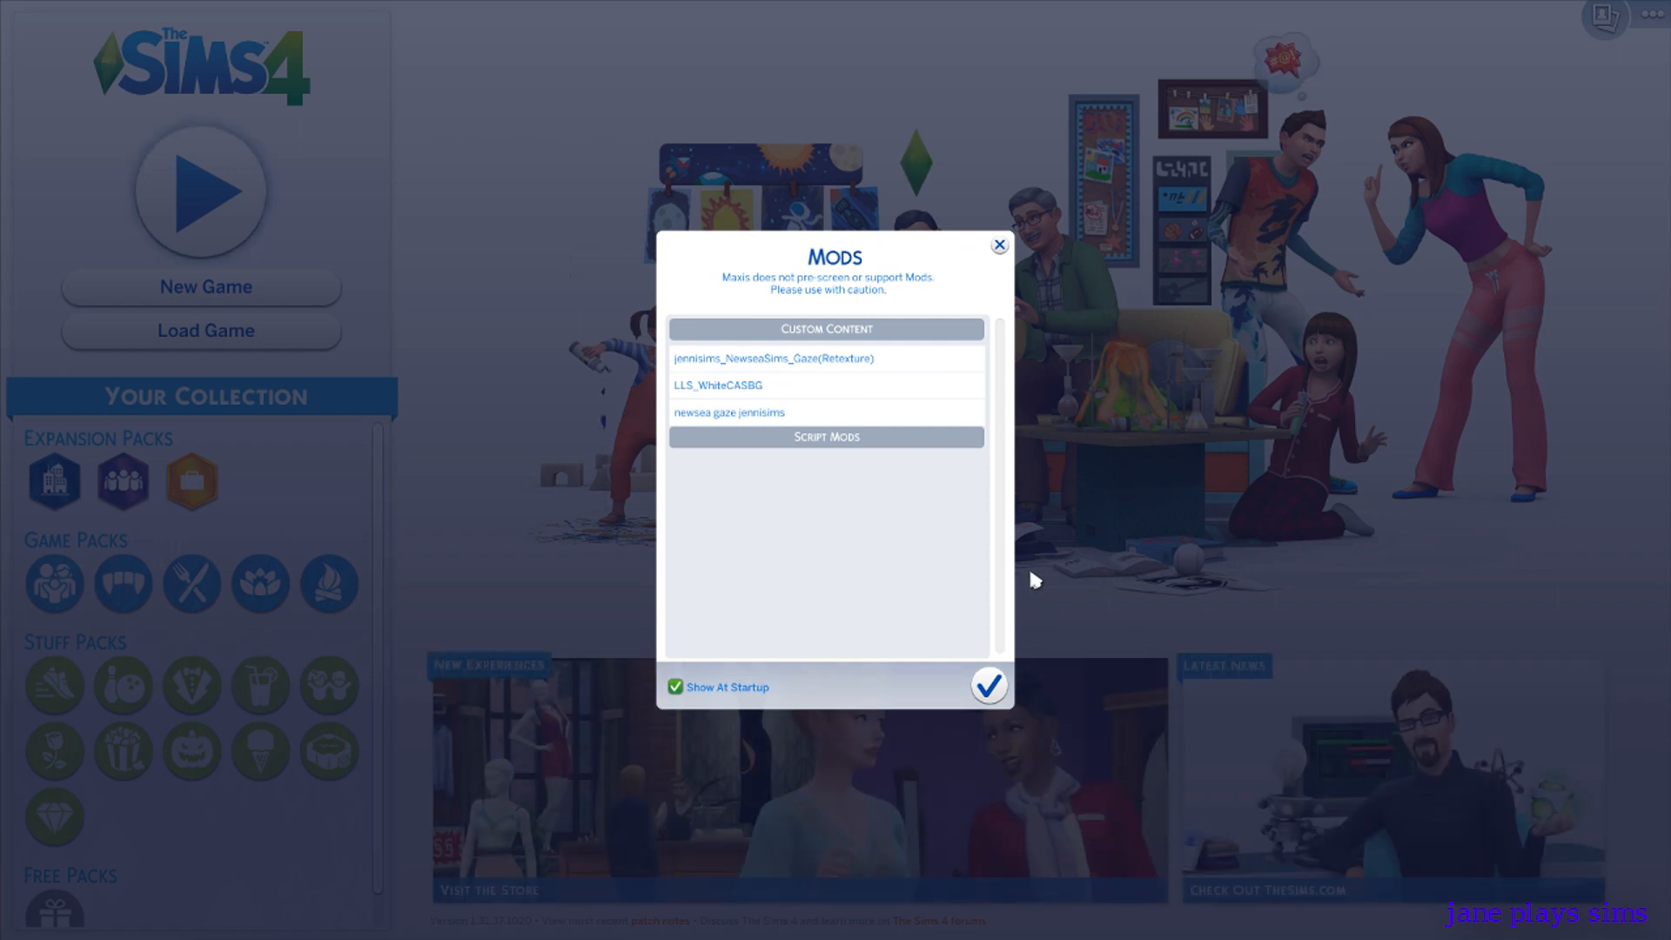
Switch to The Sims 4 and accept the startup Mods list to reach the main menu.
click(989, 686)
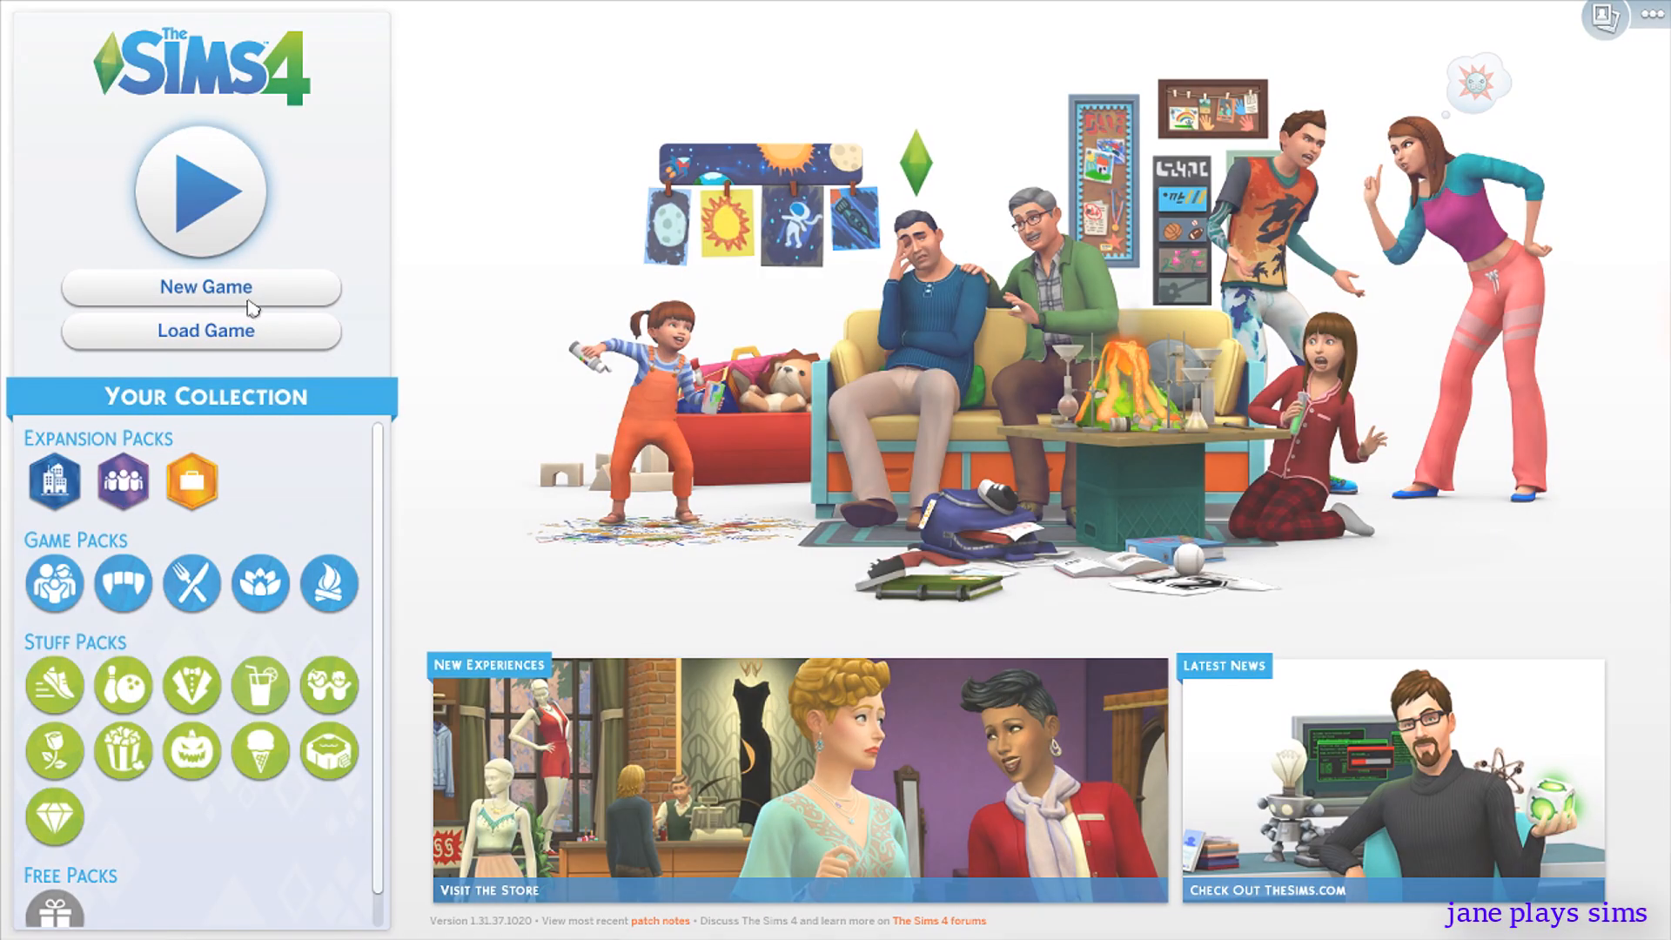
Start a new game and bring up the hairstyle catalog for the default female Sim.
click(249, 301)
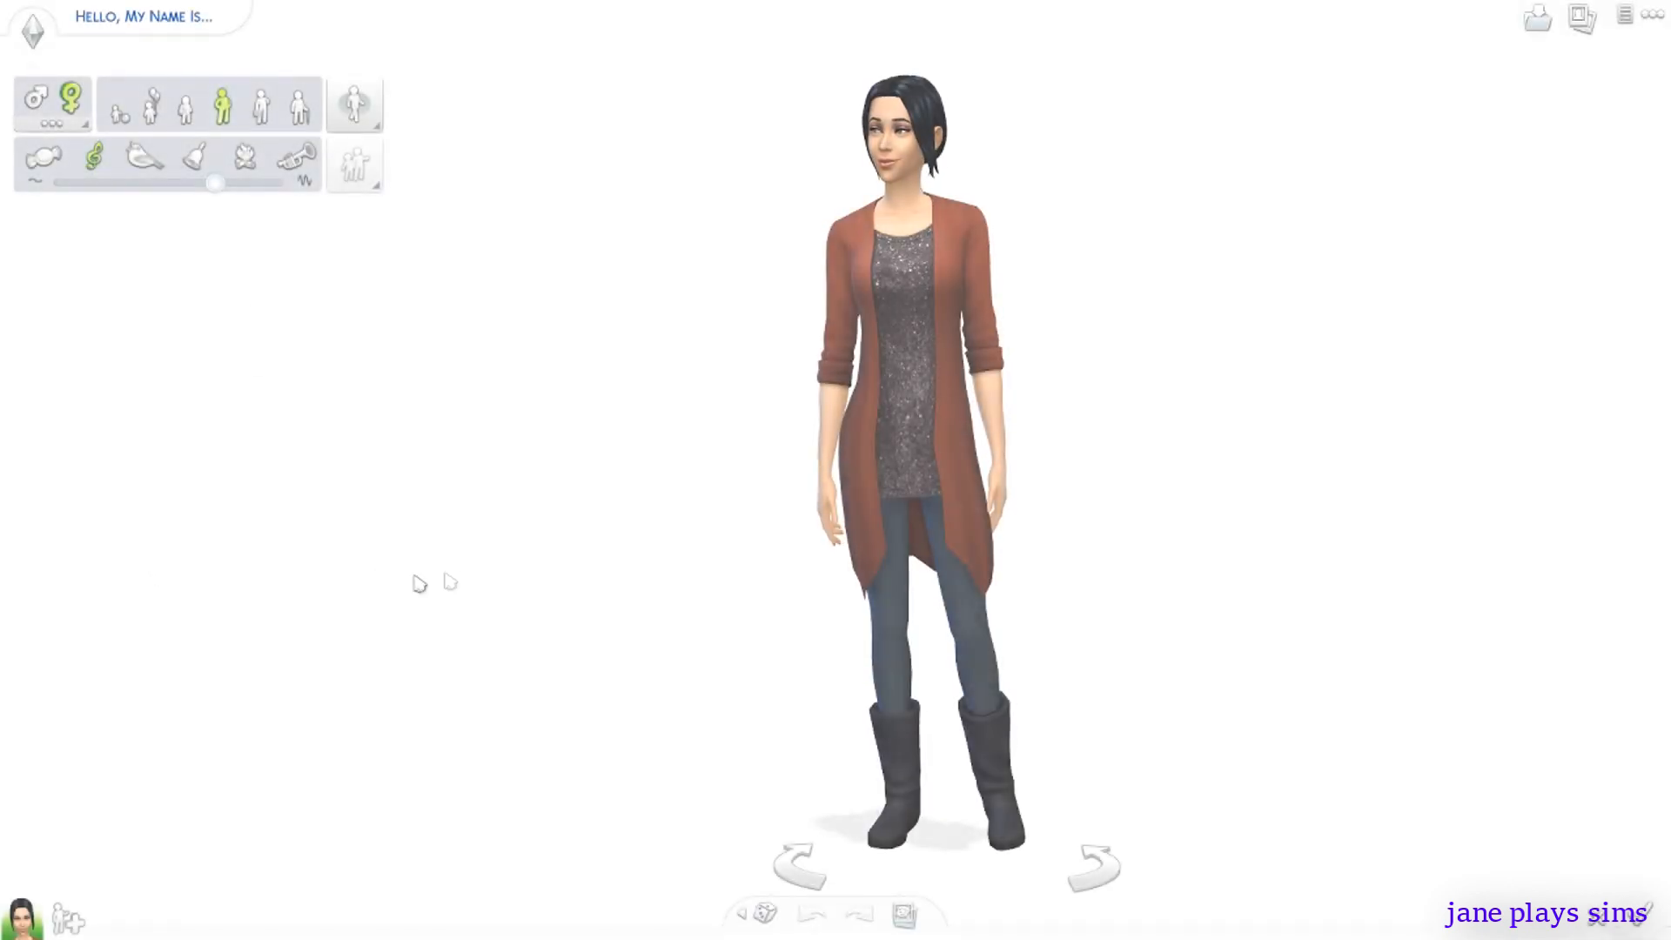
scroll(672, 426, up, 5)
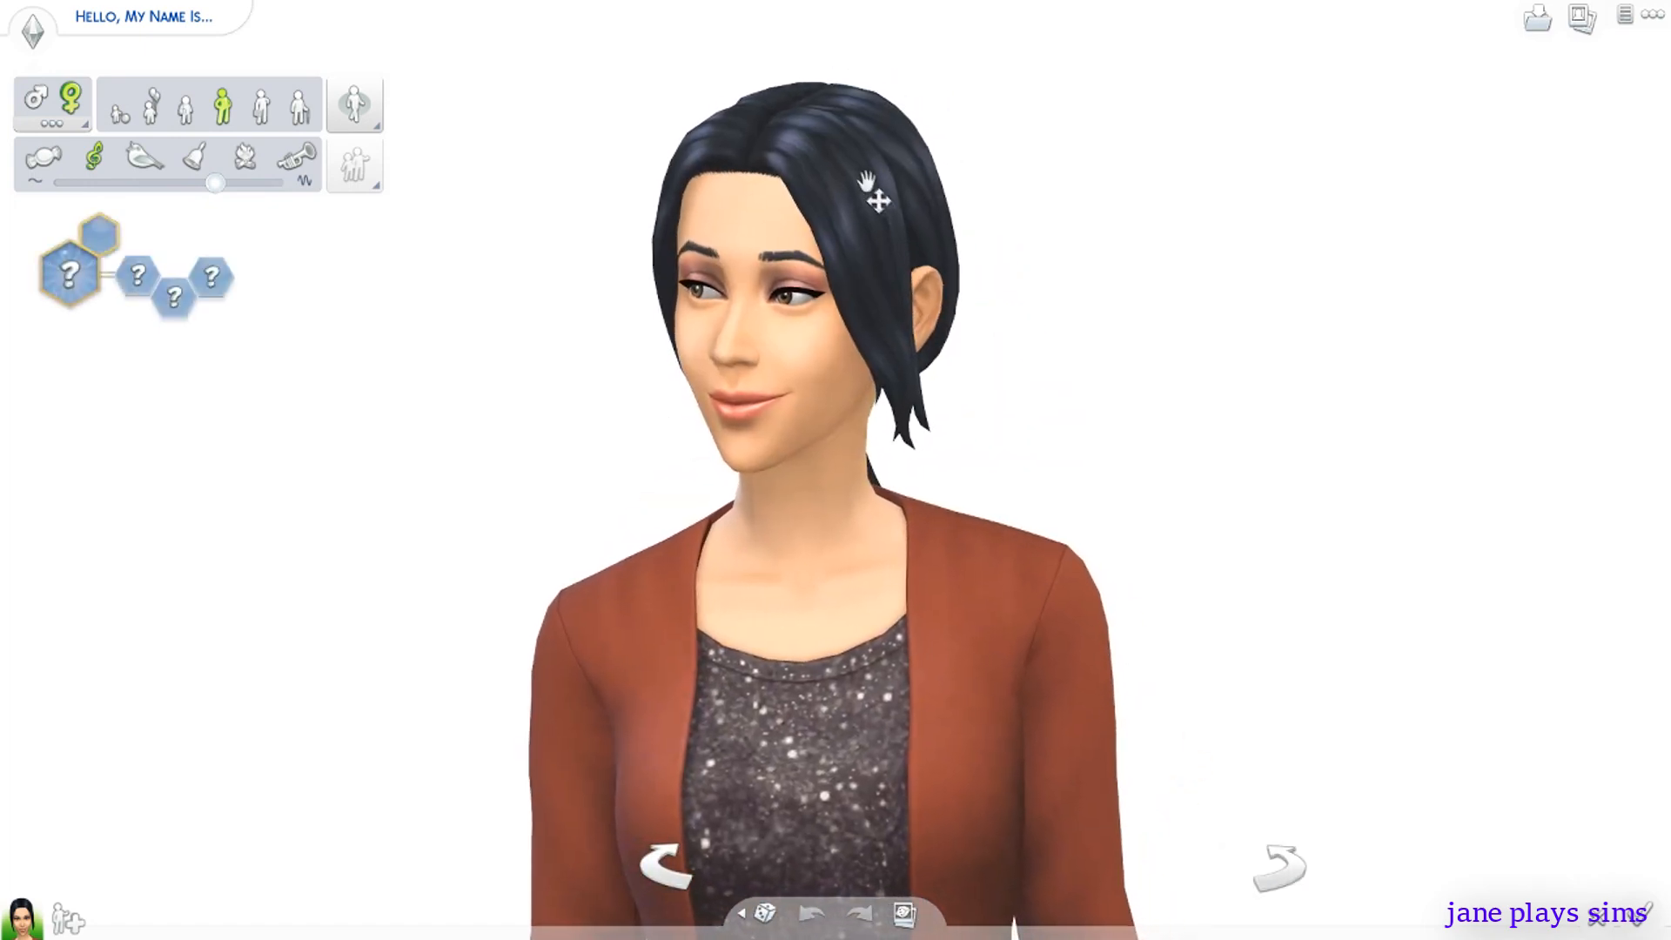
click(858, 169)
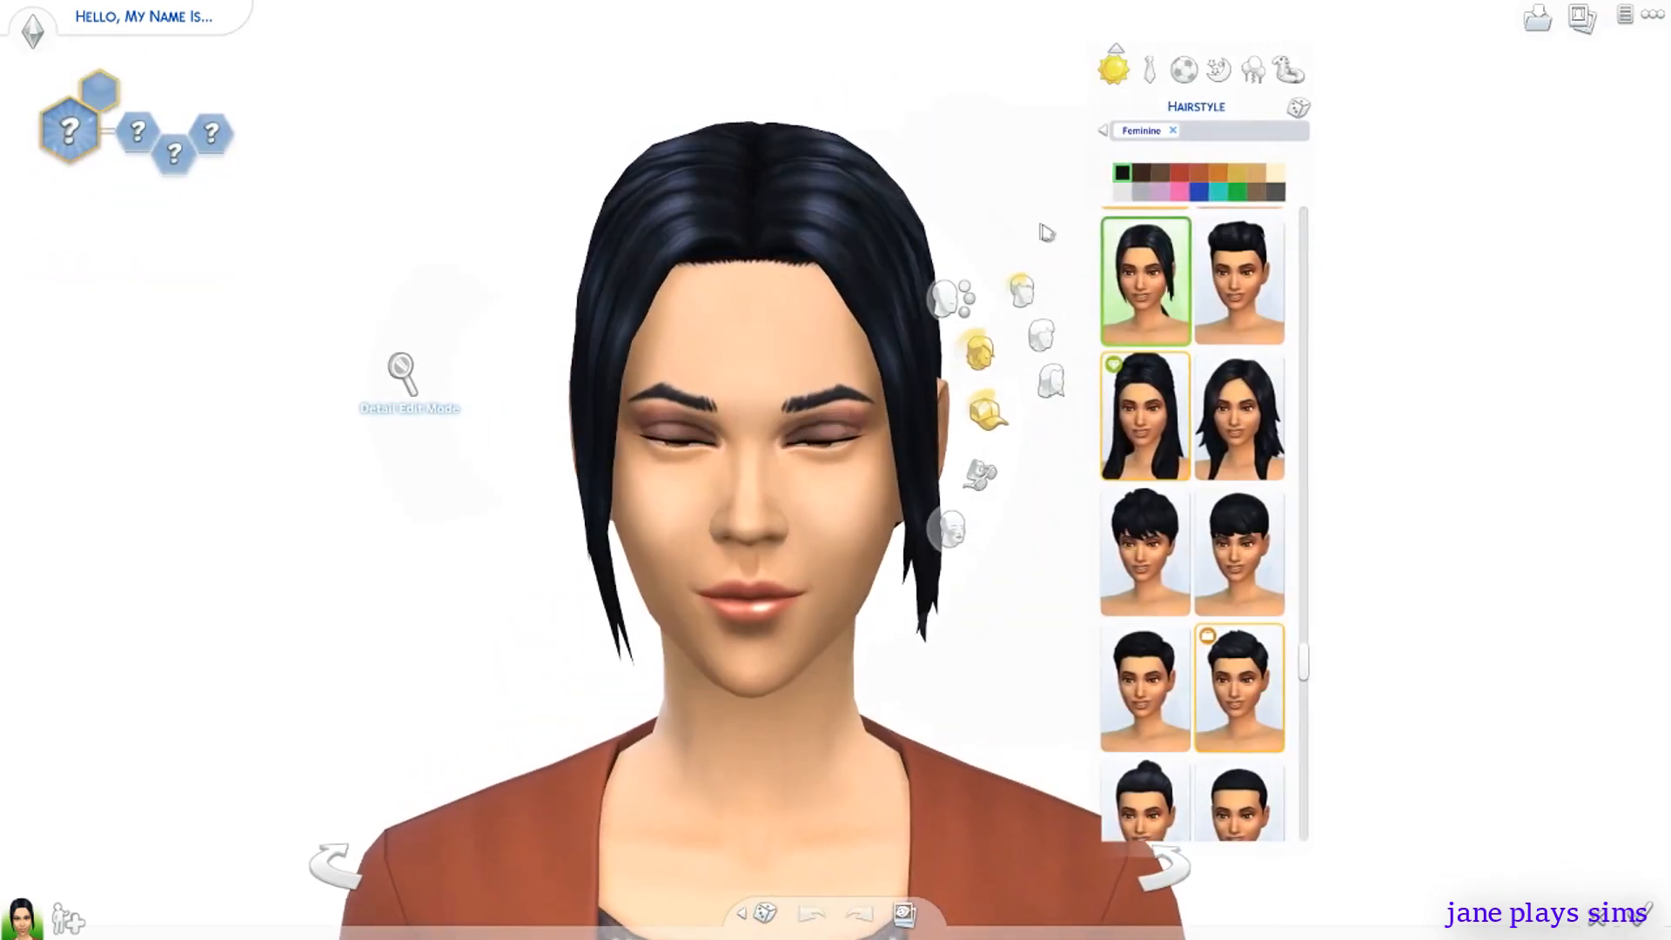
Filter the feminine hairstyles to Custom Content only and apply the filter.
click(1195, 135)
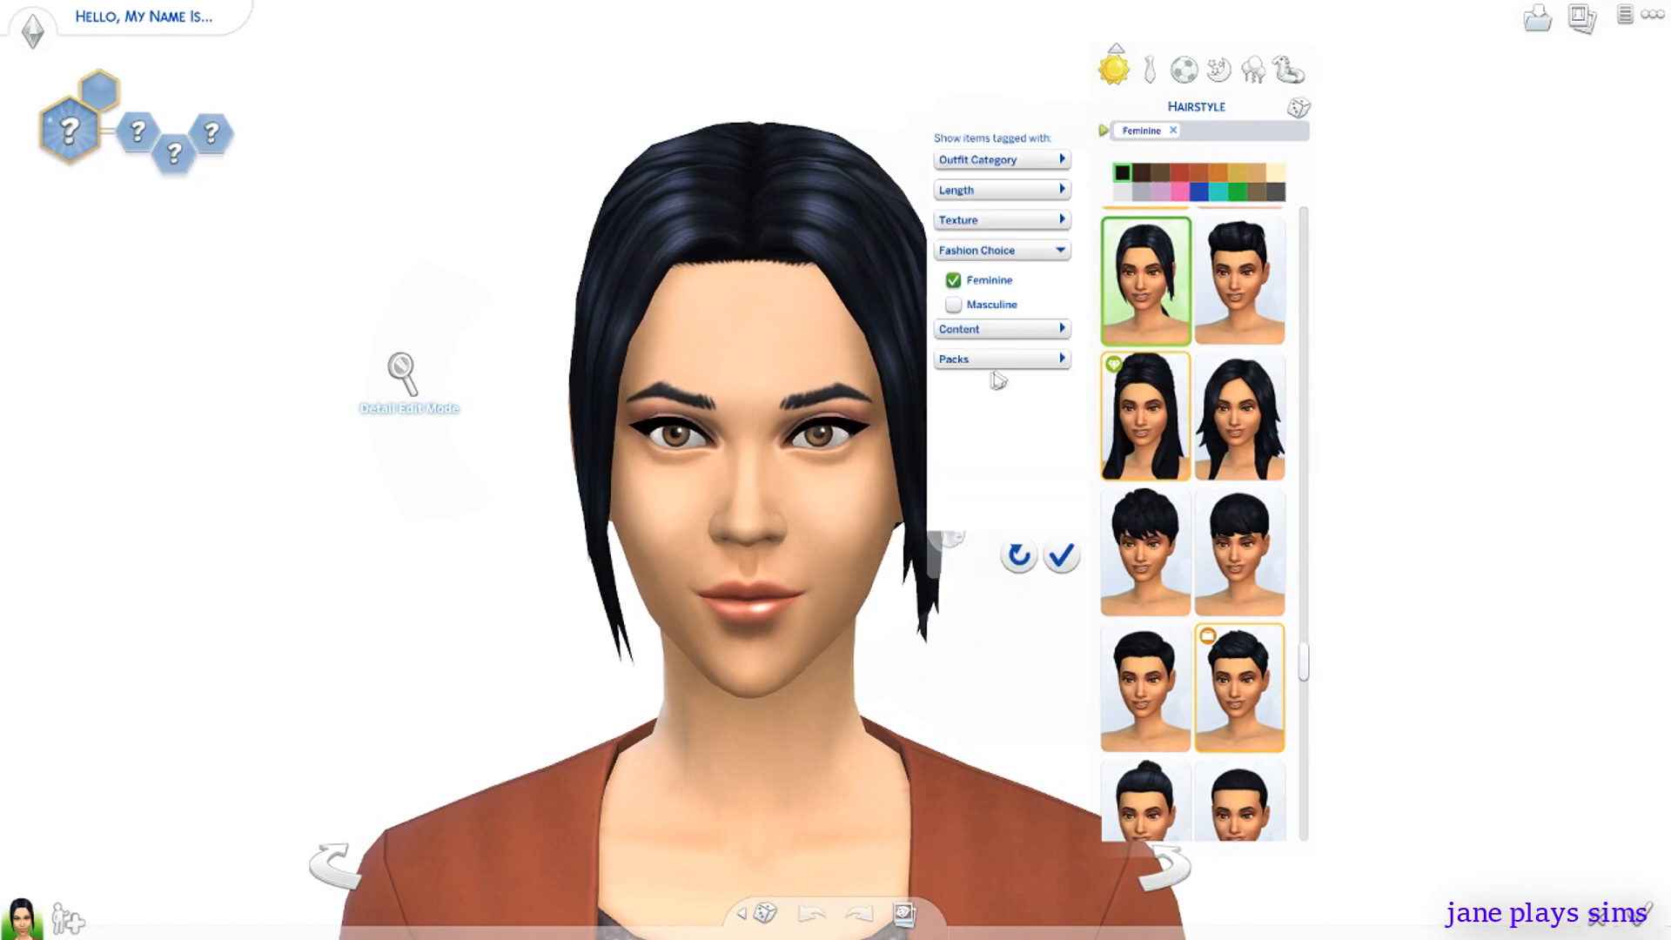
click(986, 330)
click(980, 384)
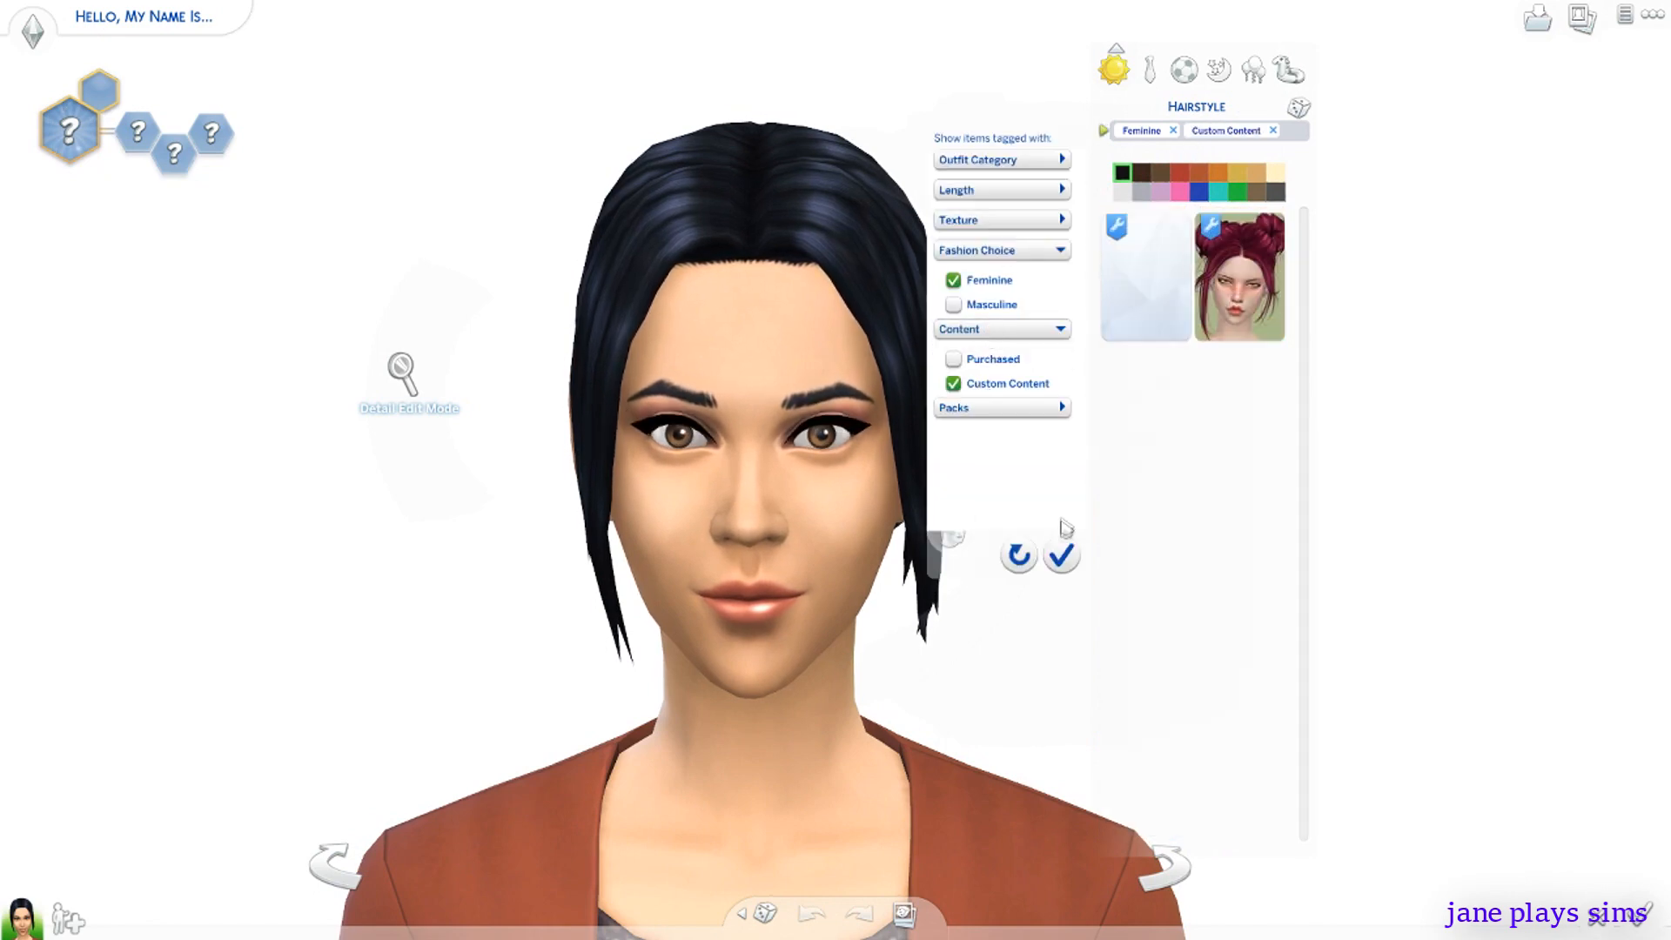
click(1060, 555)
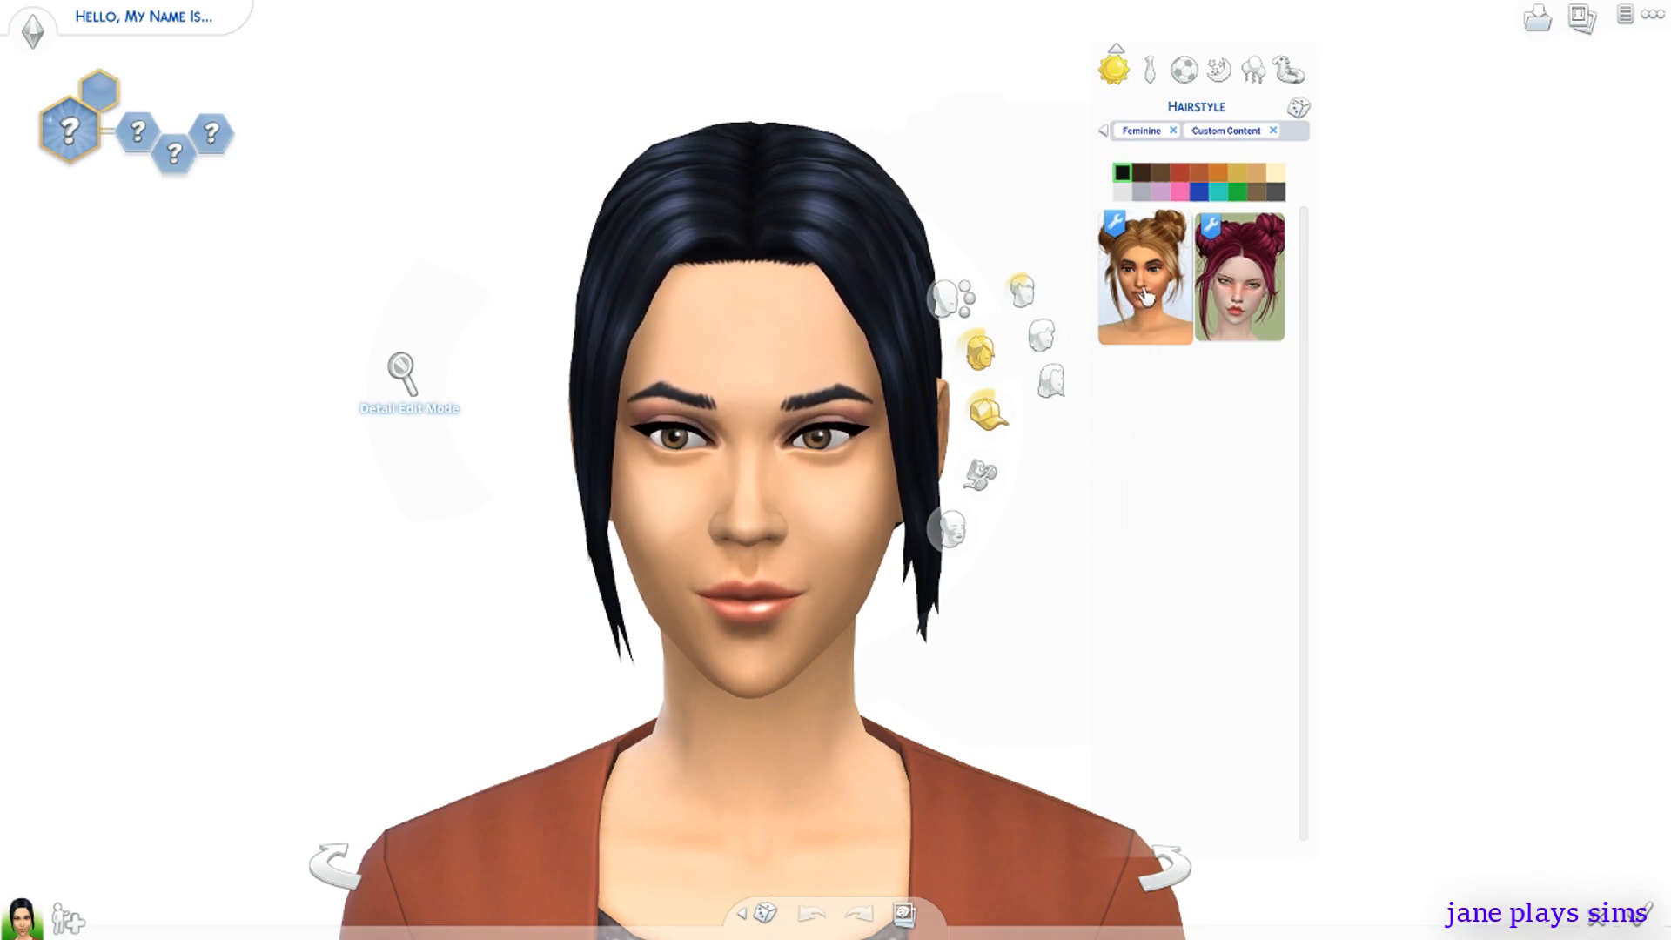
Put the custom double-bun hair with the blonde thumbnail on the Sim and choose its dark brown swatch.
scroll(765, 362, down, 3)
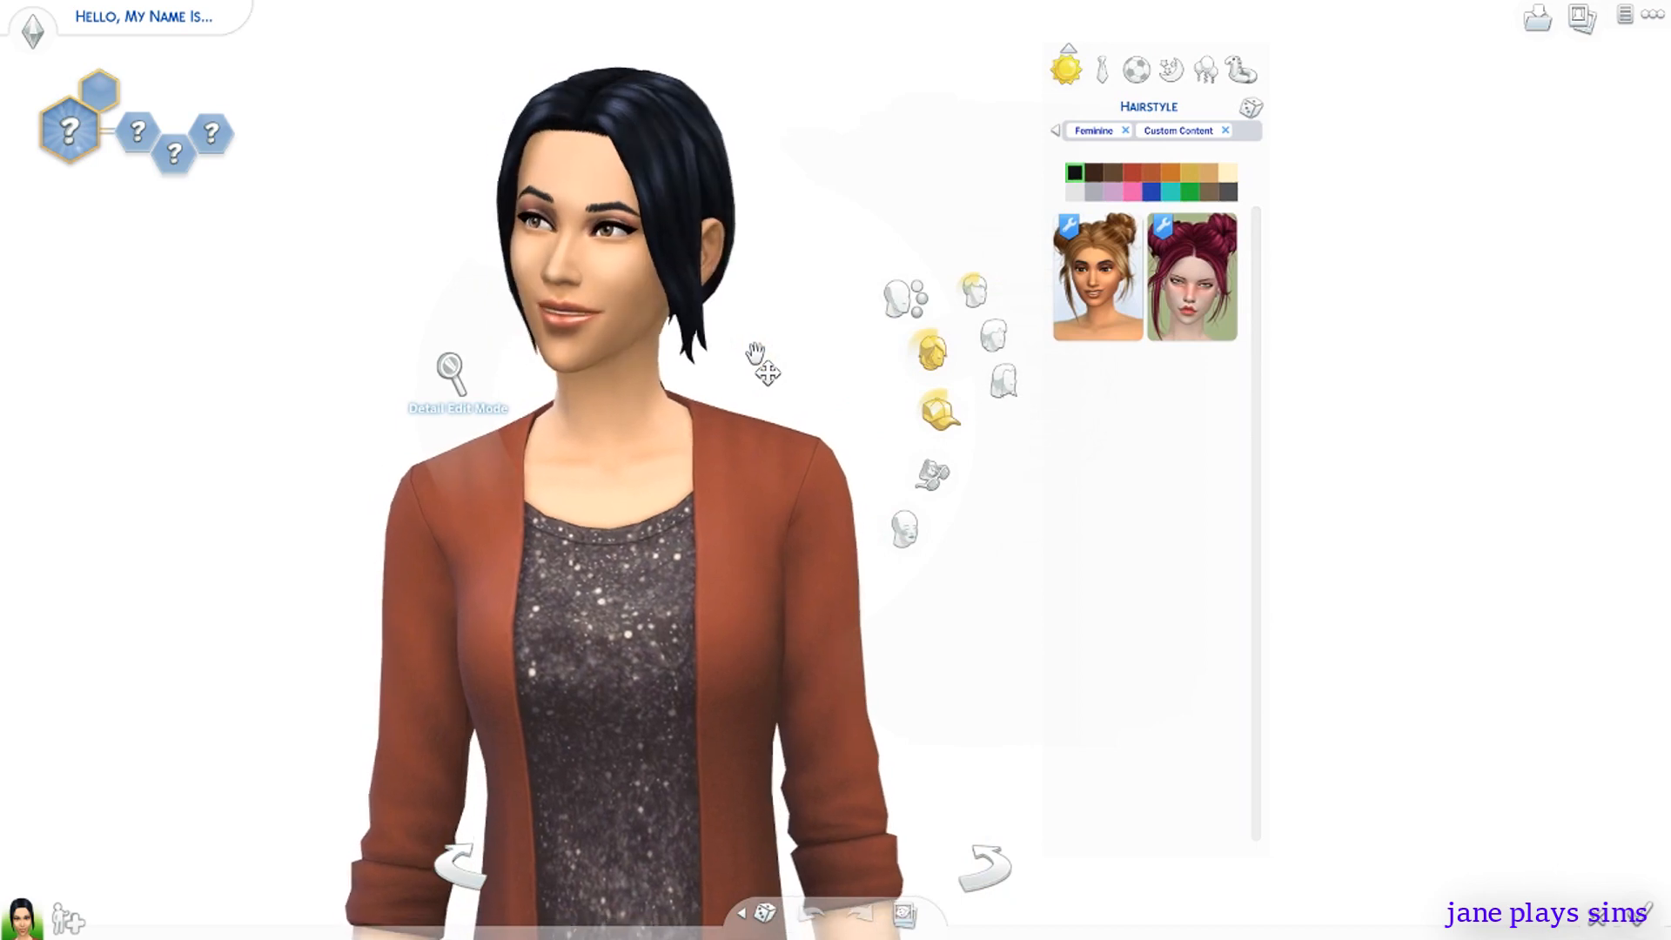
click(1170, 305)
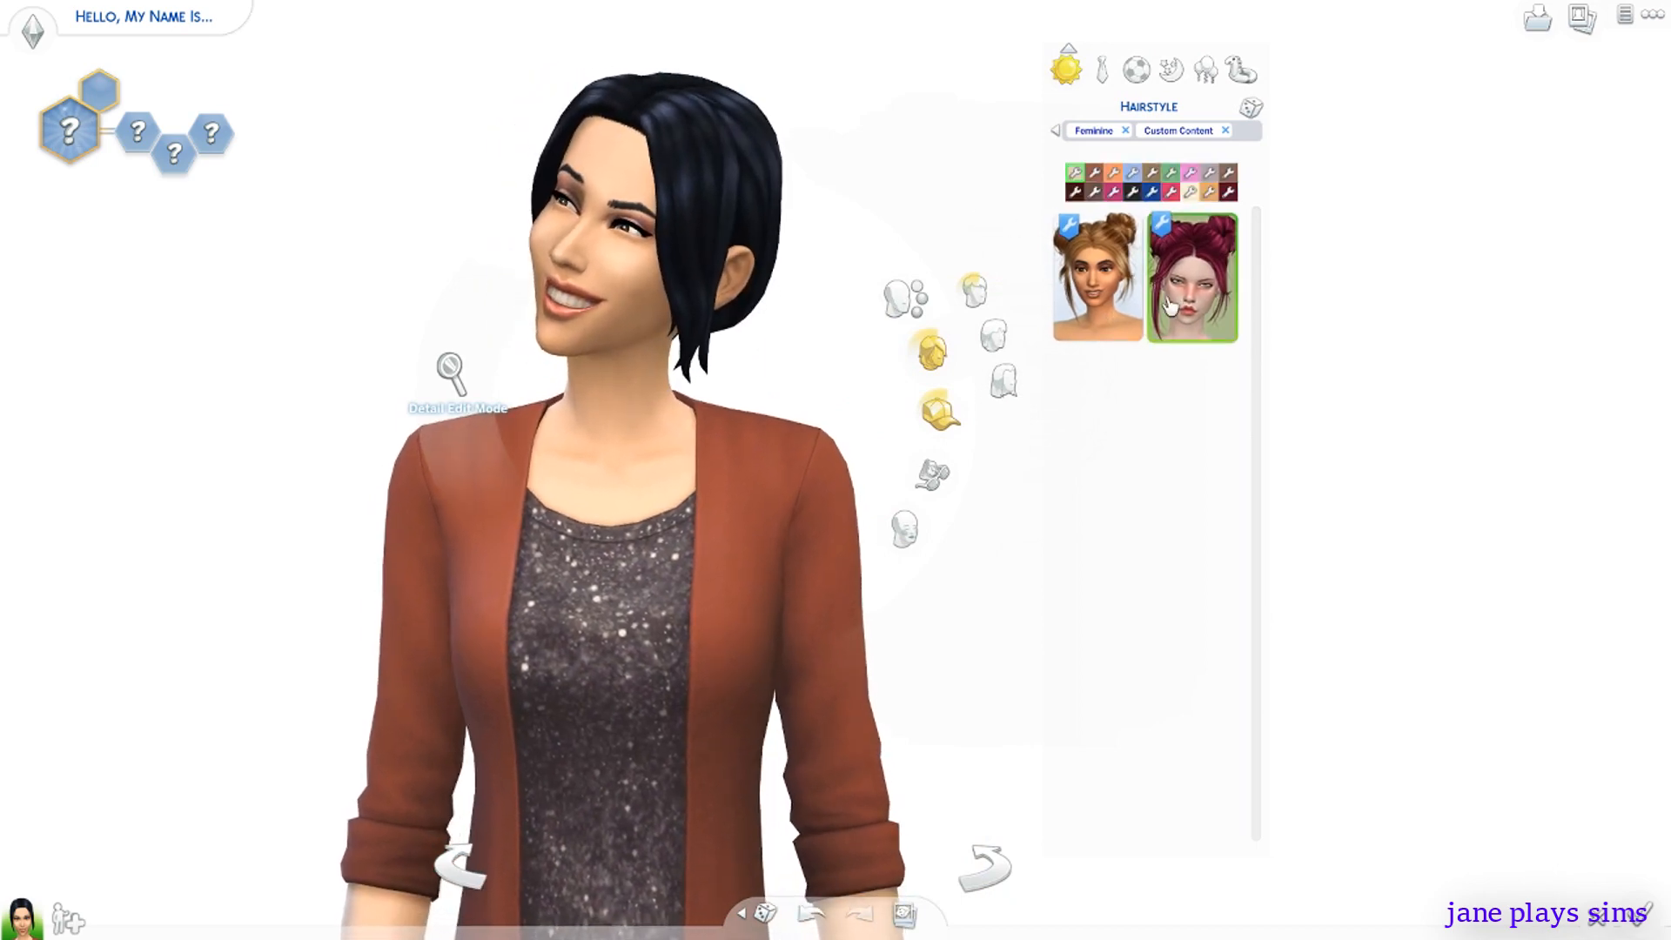
click(1127, 298)
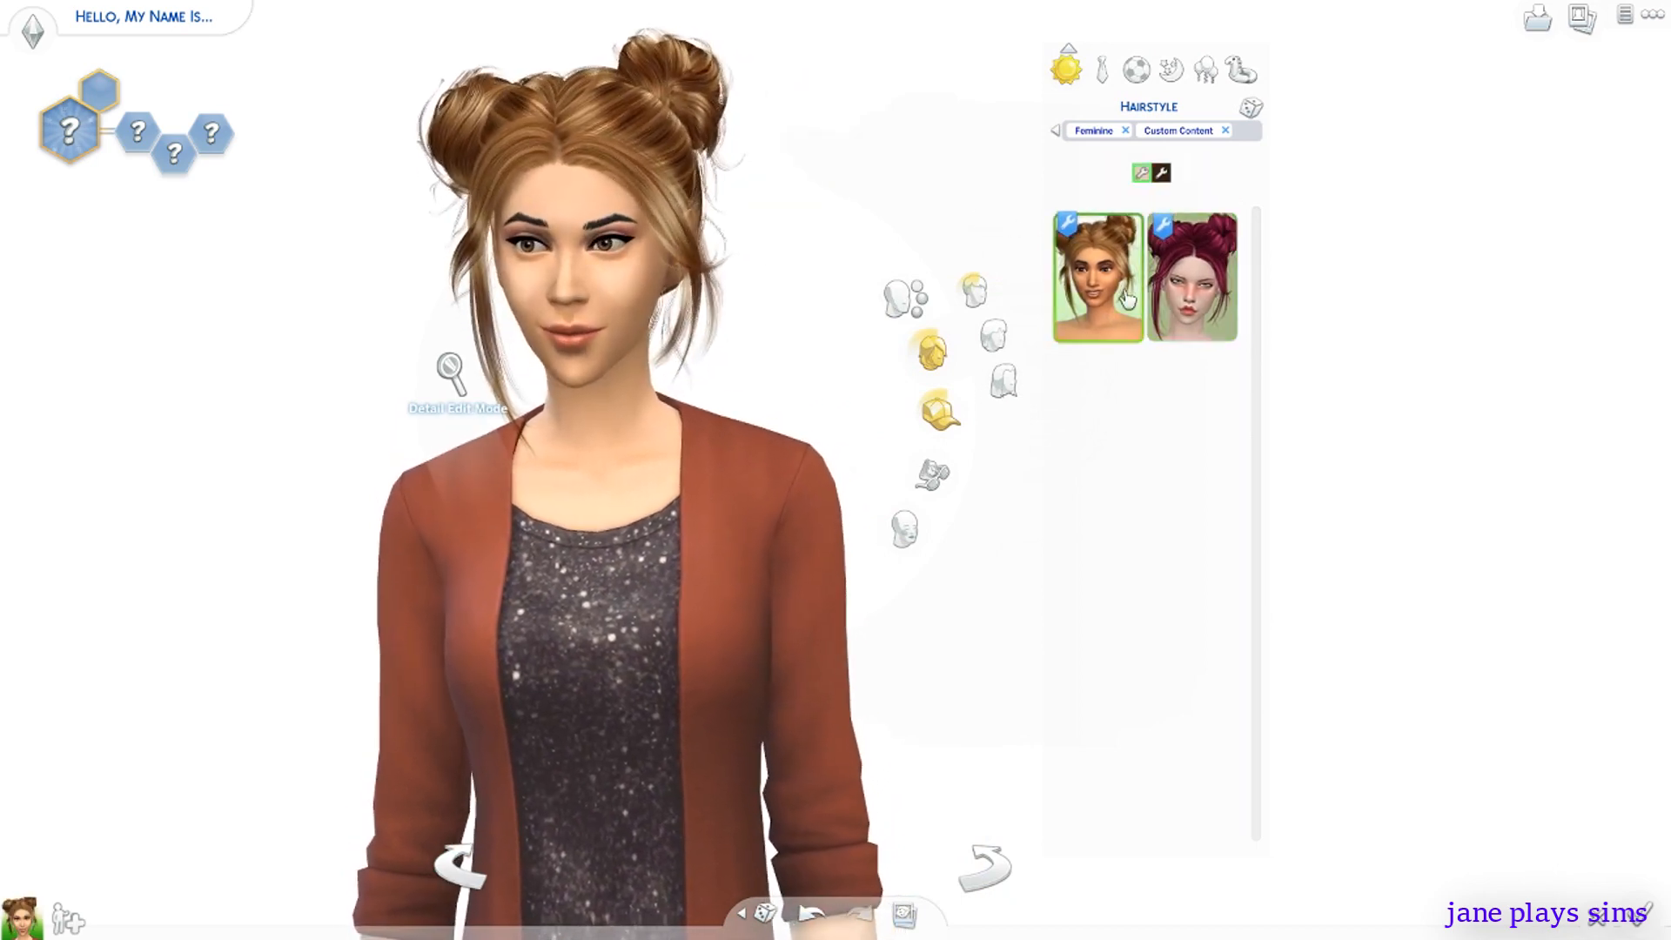
click(1161, 174)
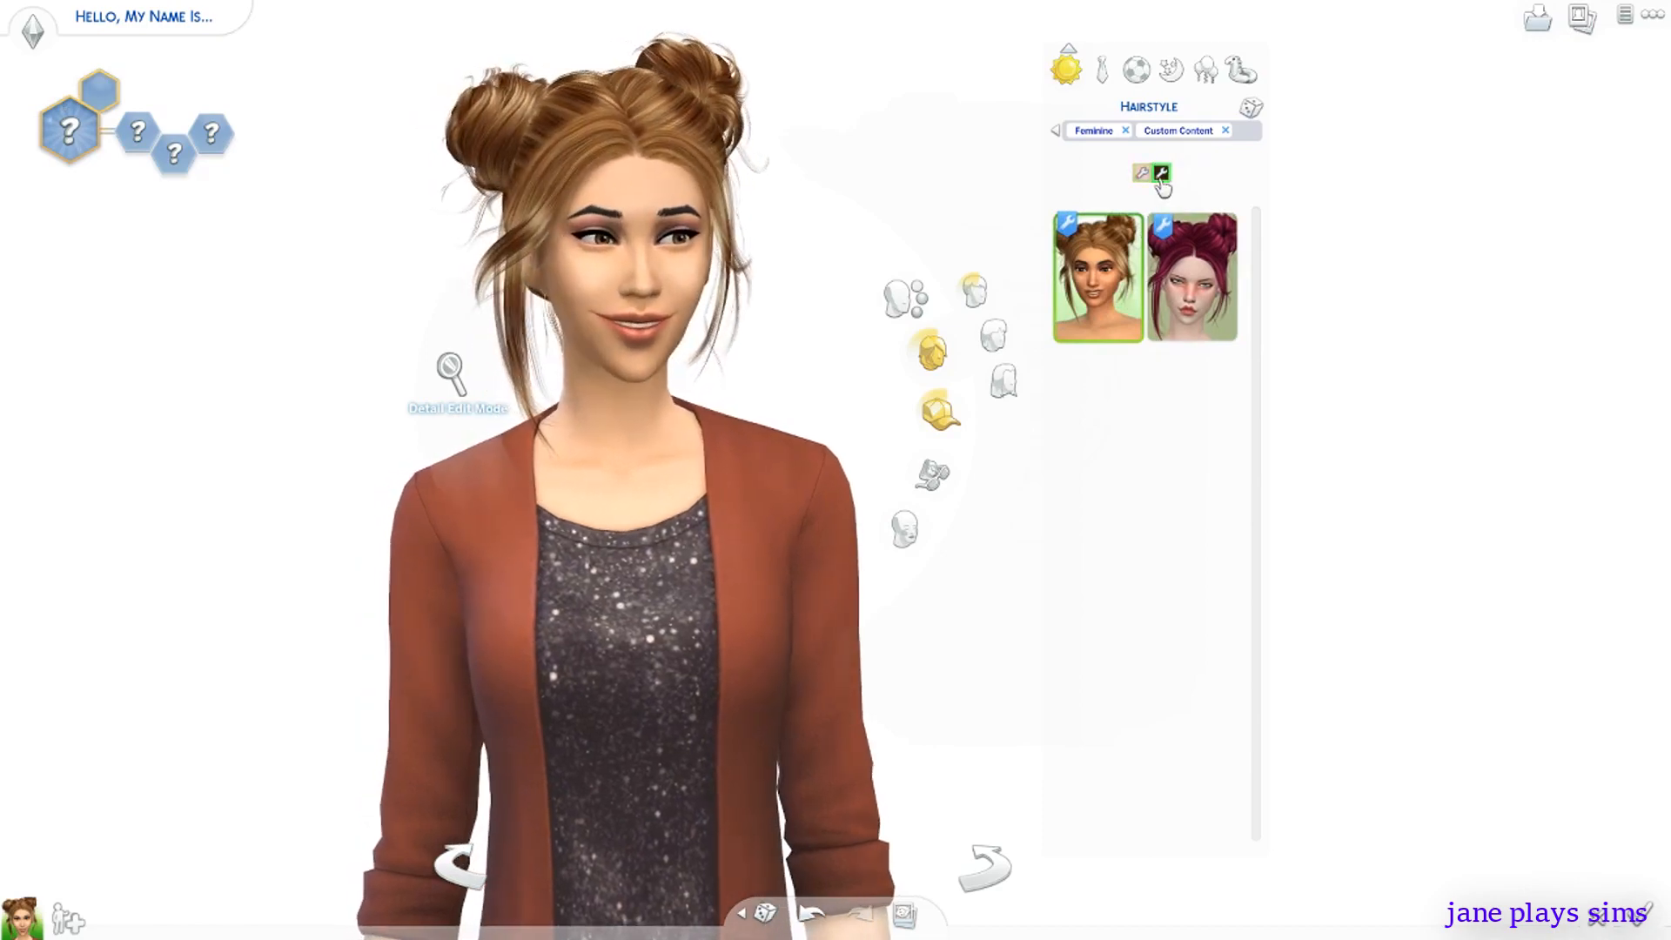
Examine the dark brown hair texture on the Sim from the front, sides and back, both close up and from farther away.
scroll(692, 286, up, 3)
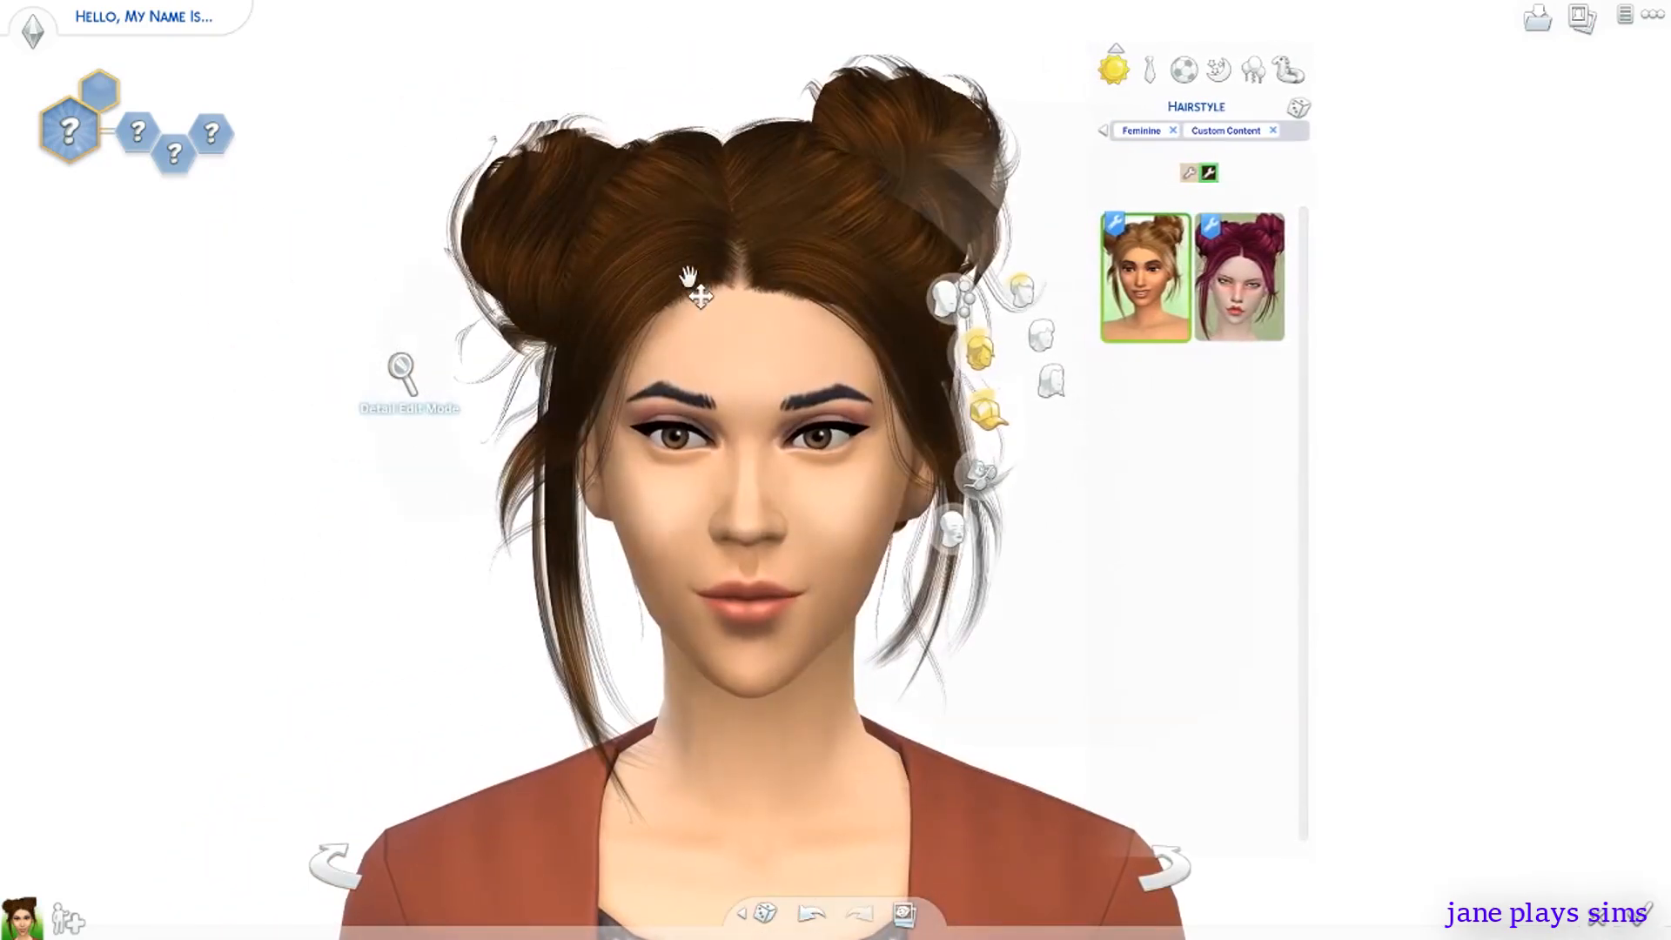
key(period)
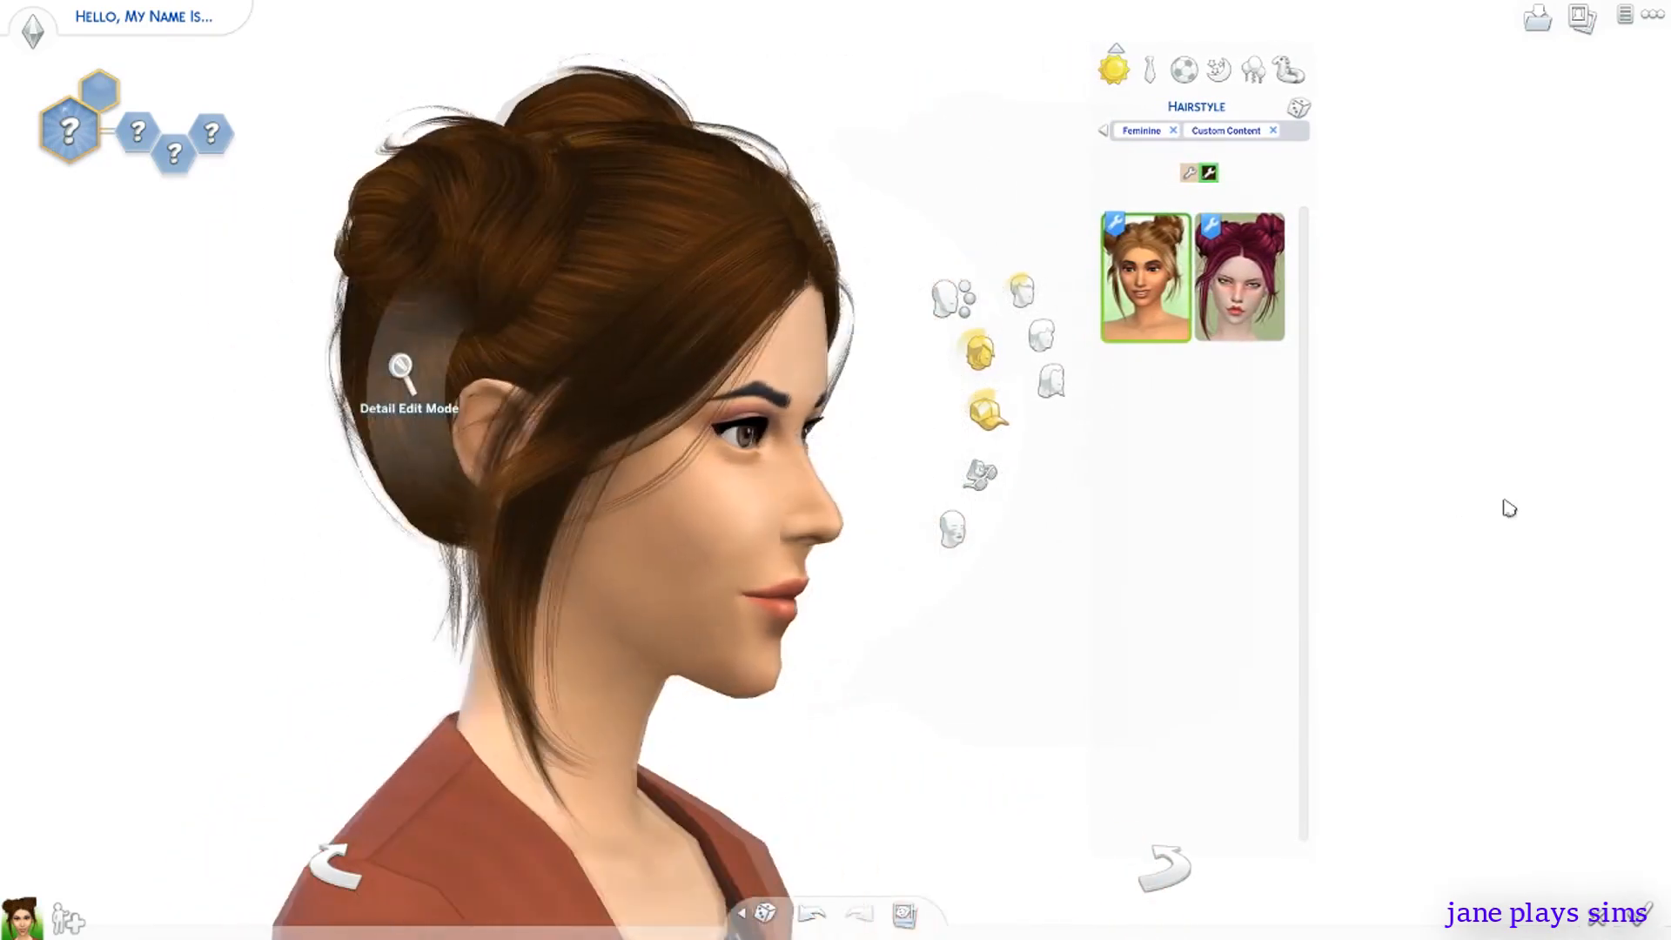
key(period)
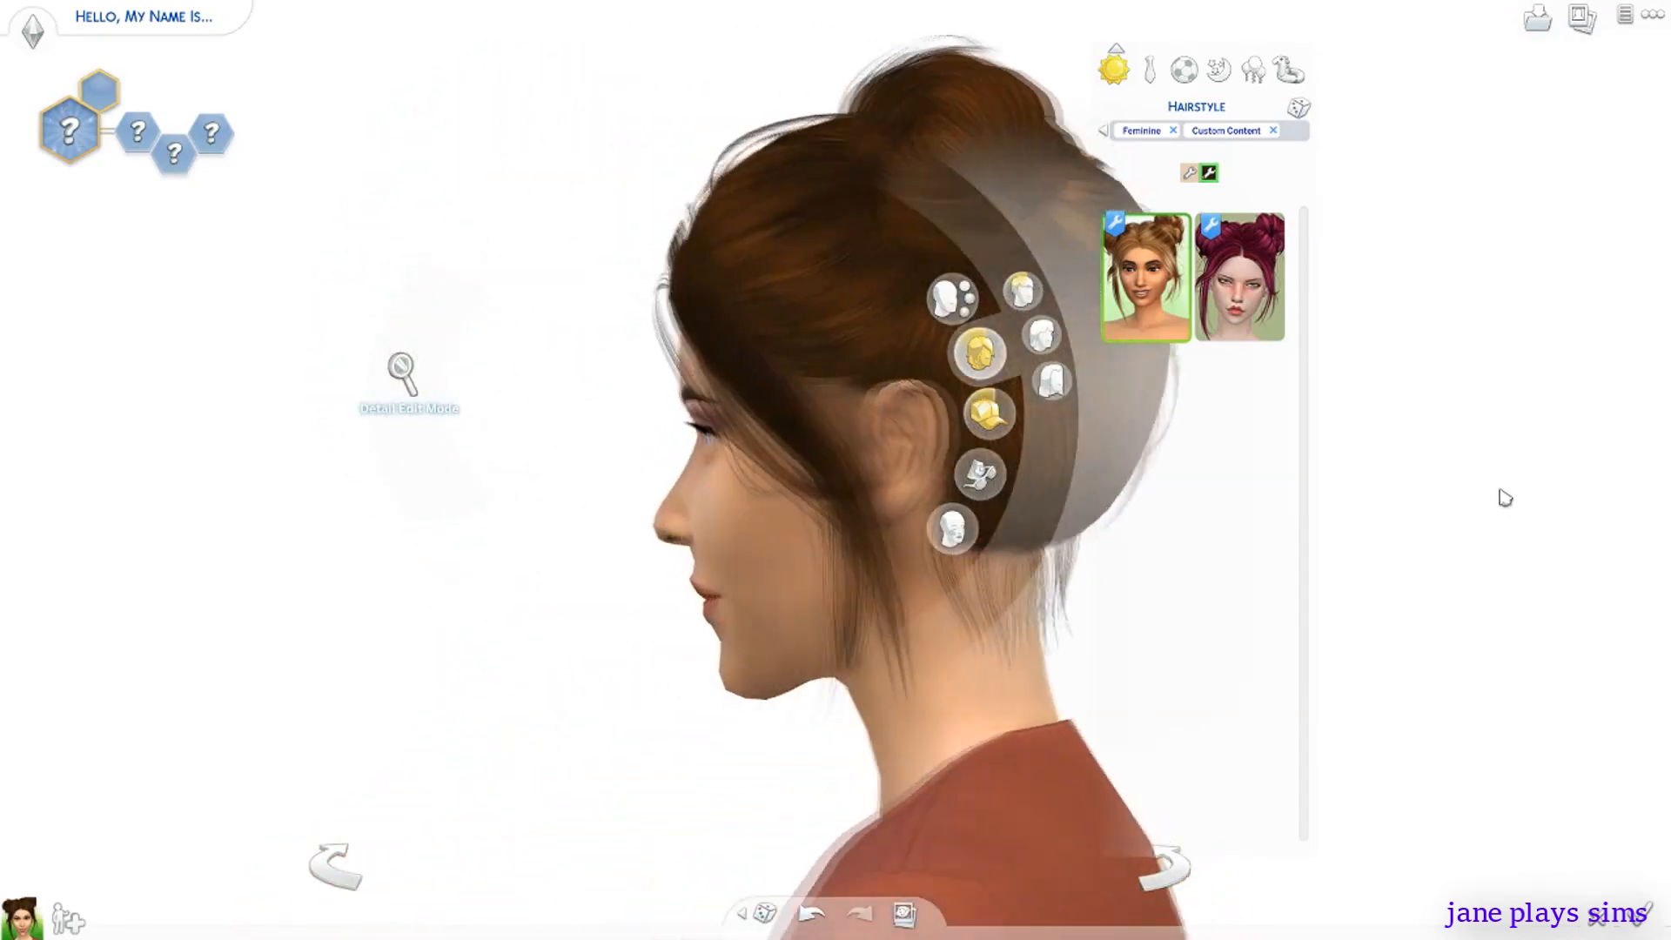
scroll(869, 437, down, 3)
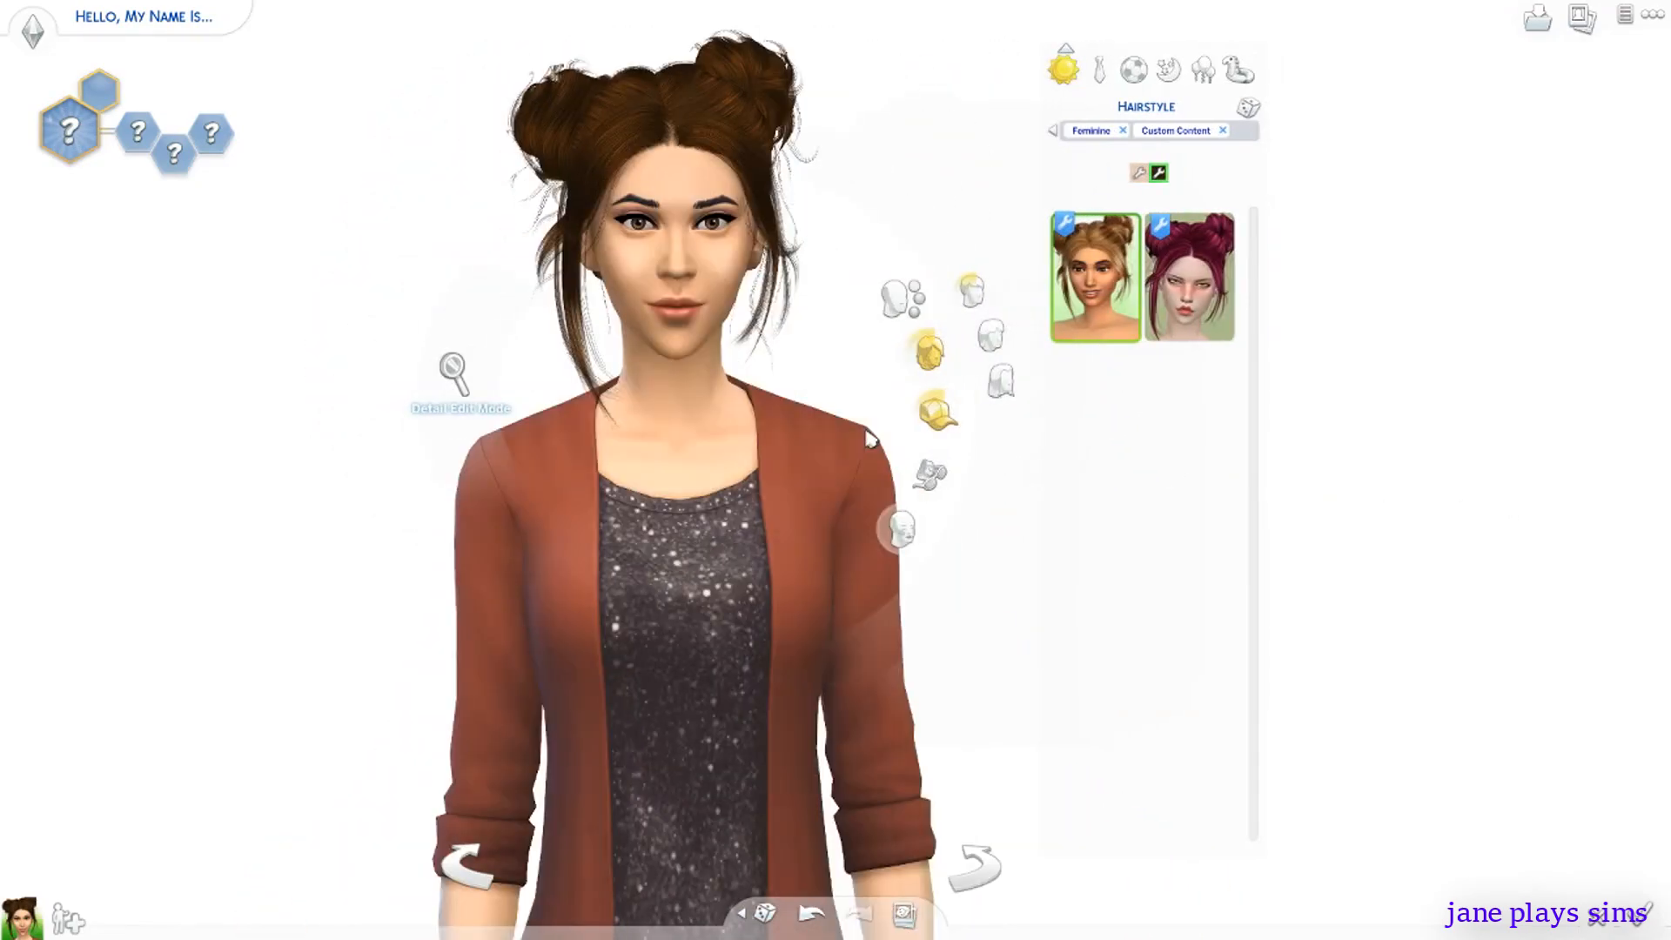
scroll(871, 439, up, 3)
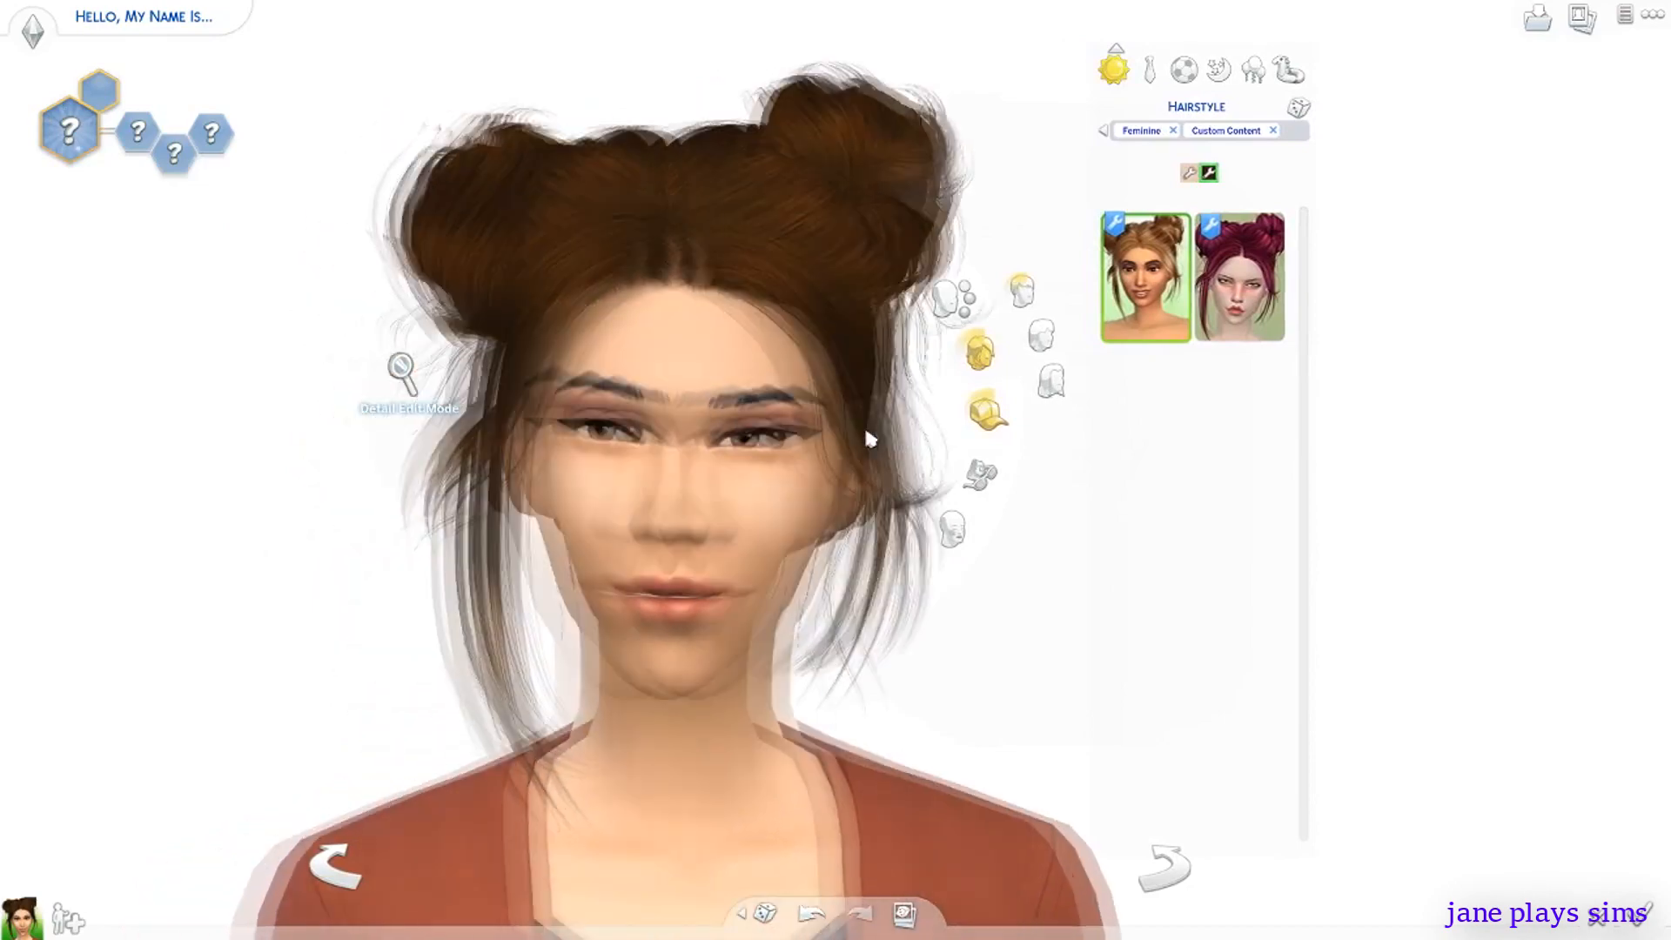
scroll(869, 437, down, 3)
scroll(871, 435, up, 3)
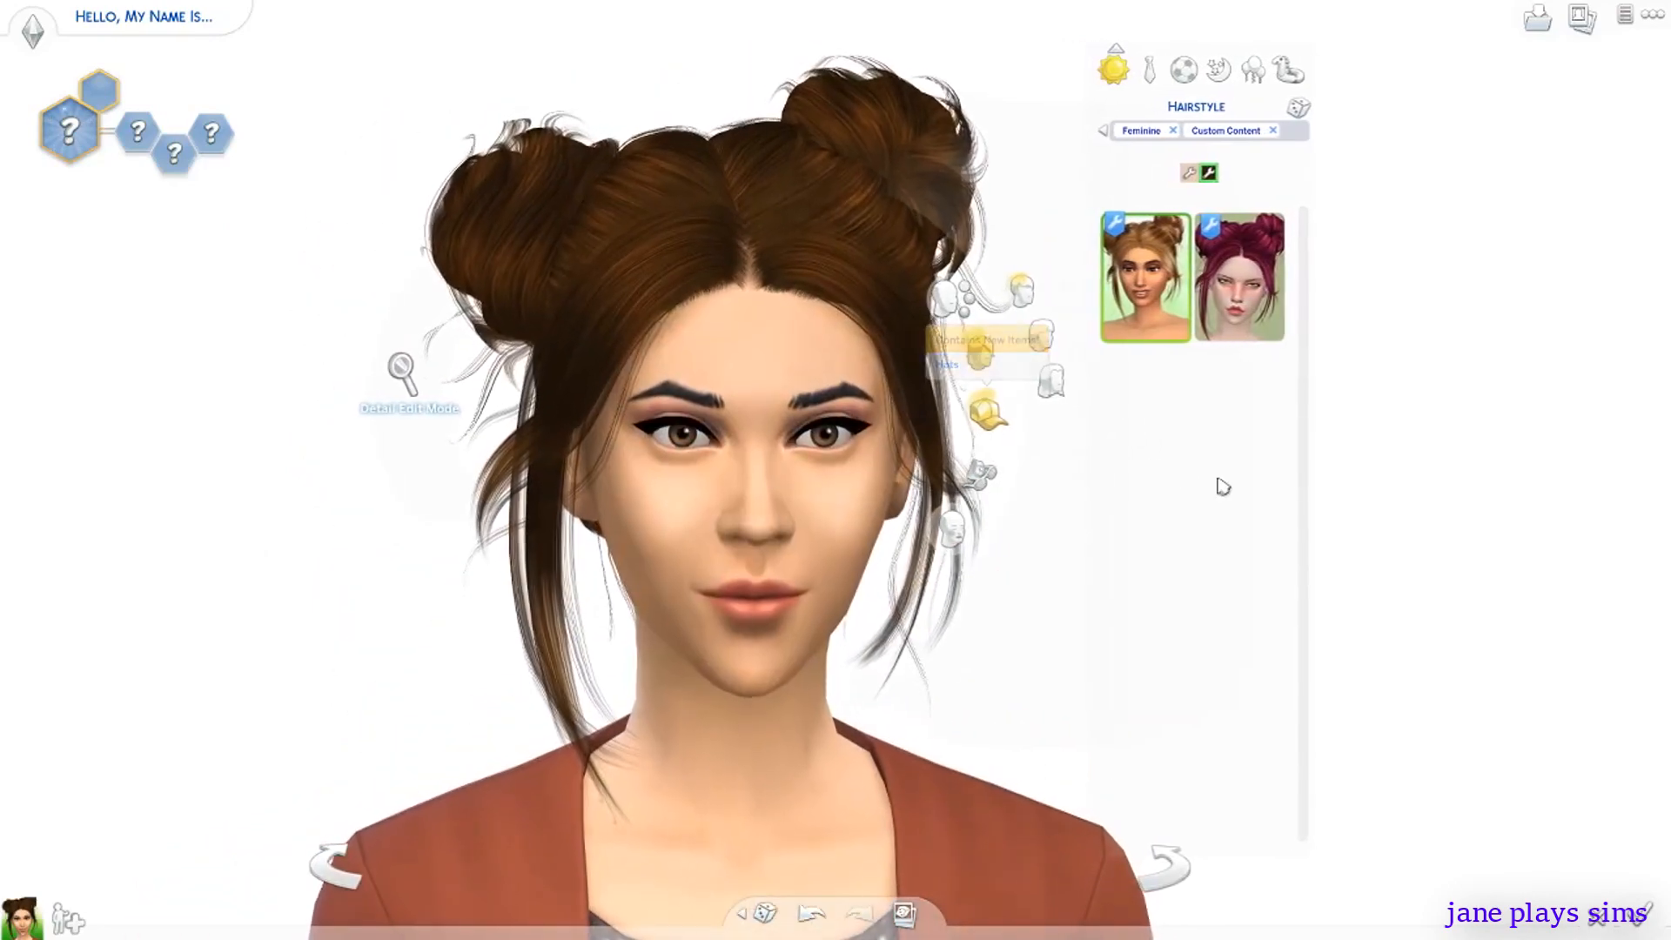
key(period)
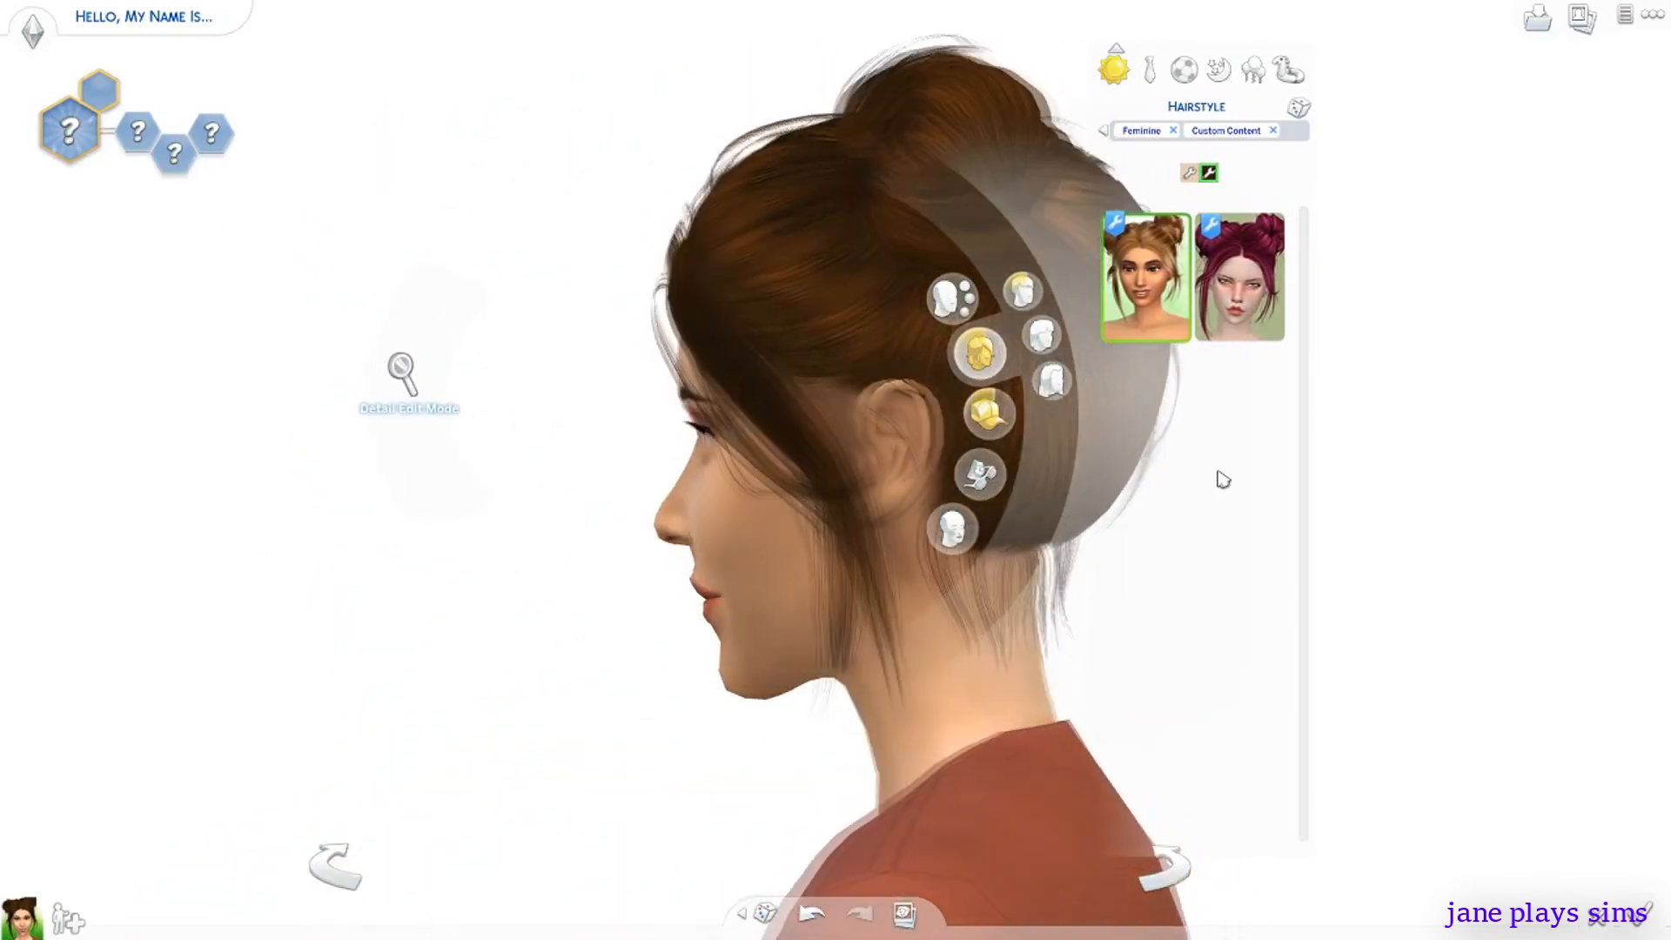
key(period)
key(period)
key(period)
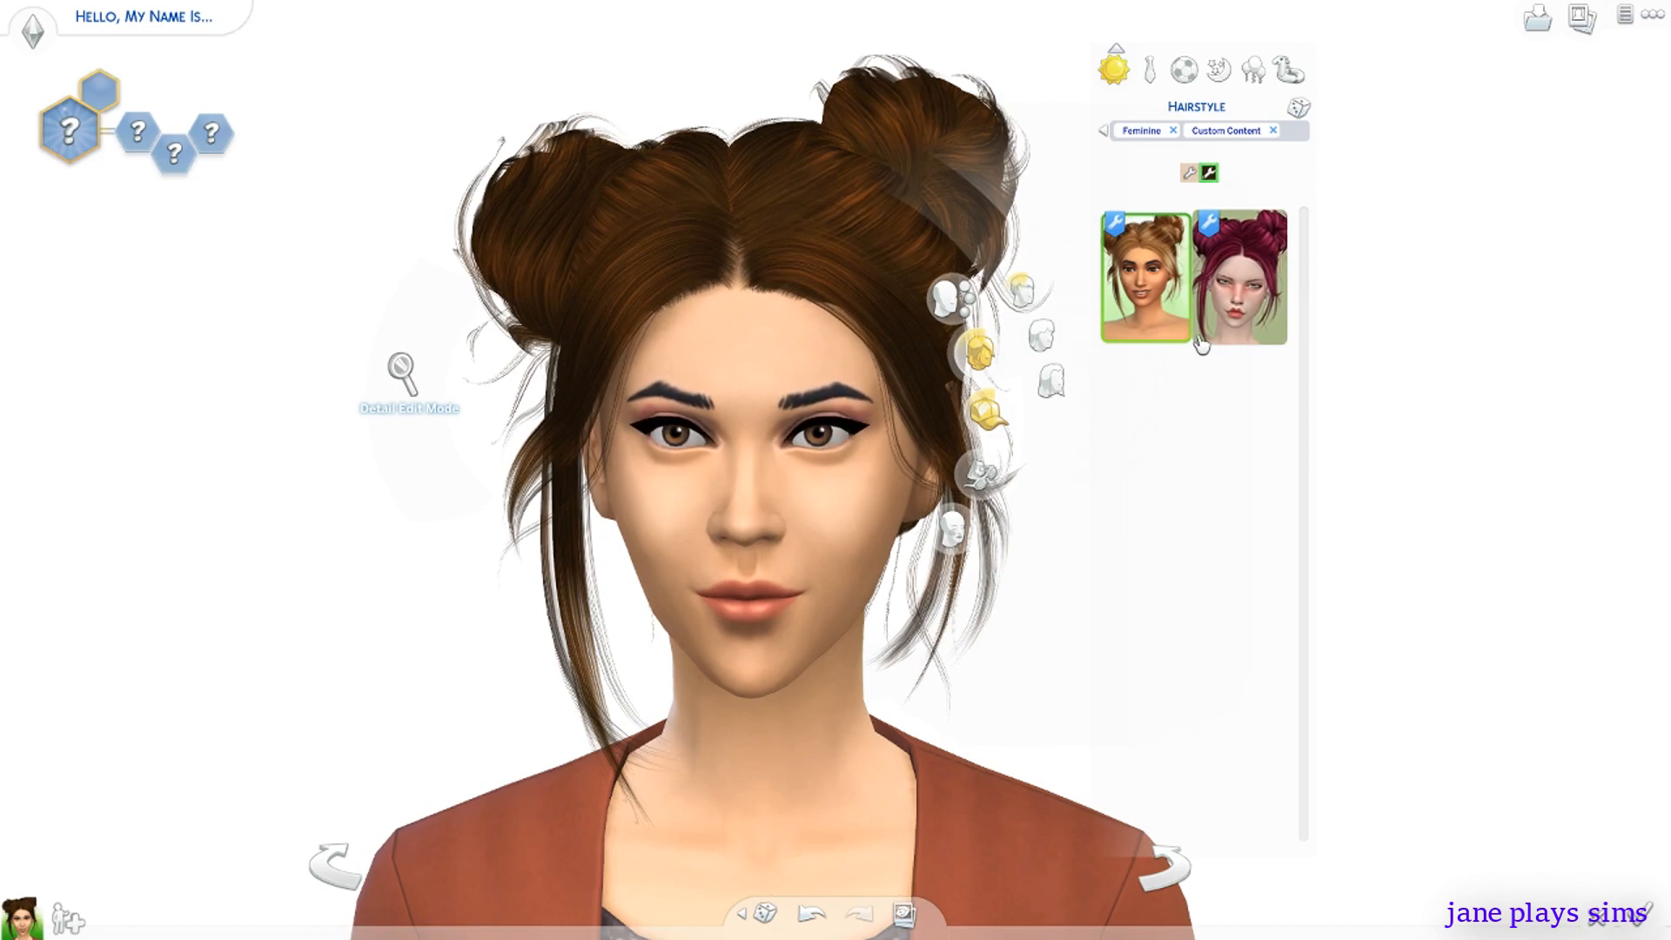
click(938, 290)
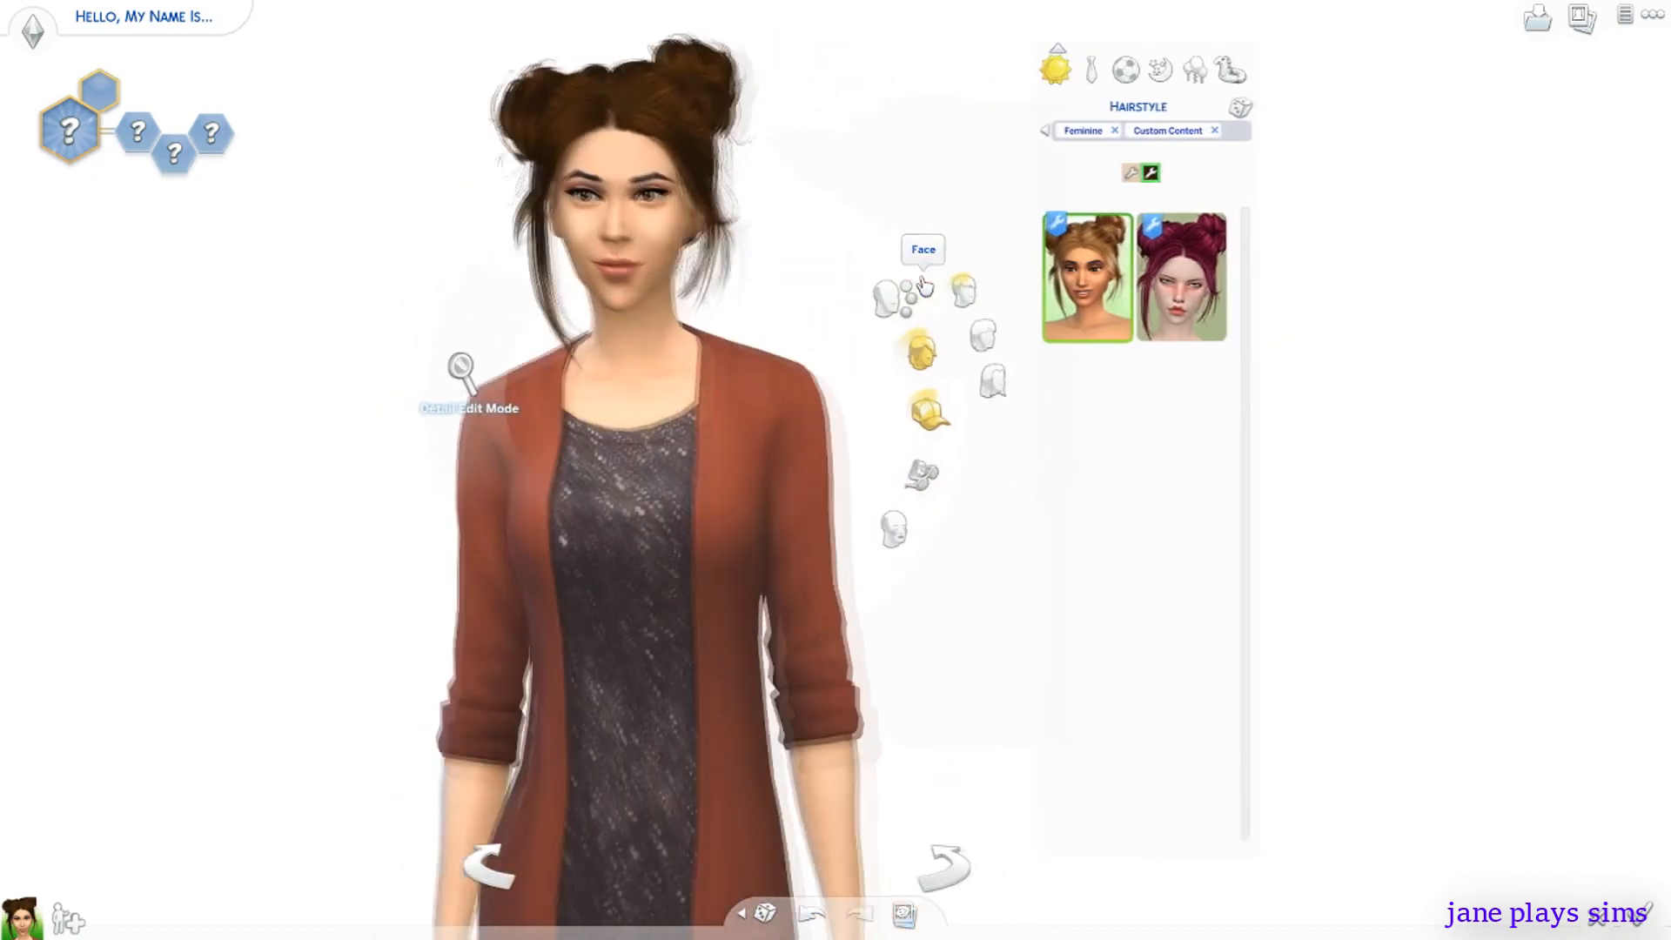
click(898, 290)
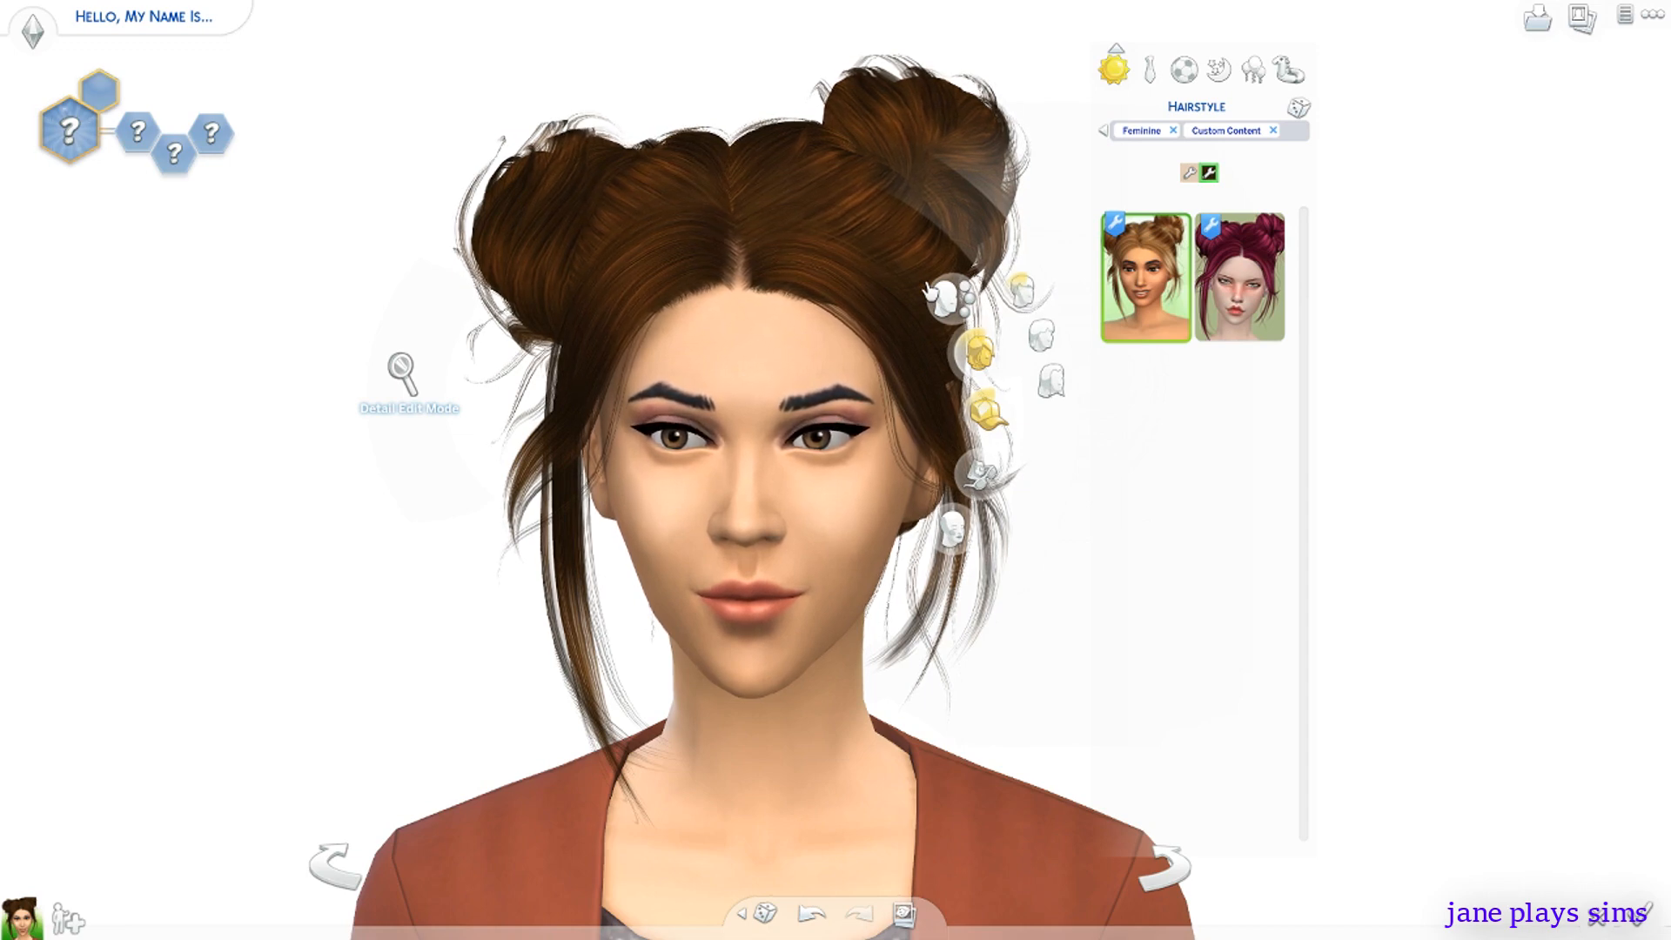
Compare the other custom double-bun hair and the blonde swatch with the dark brown swatch, ending on dark brown.
click(1248, 315)
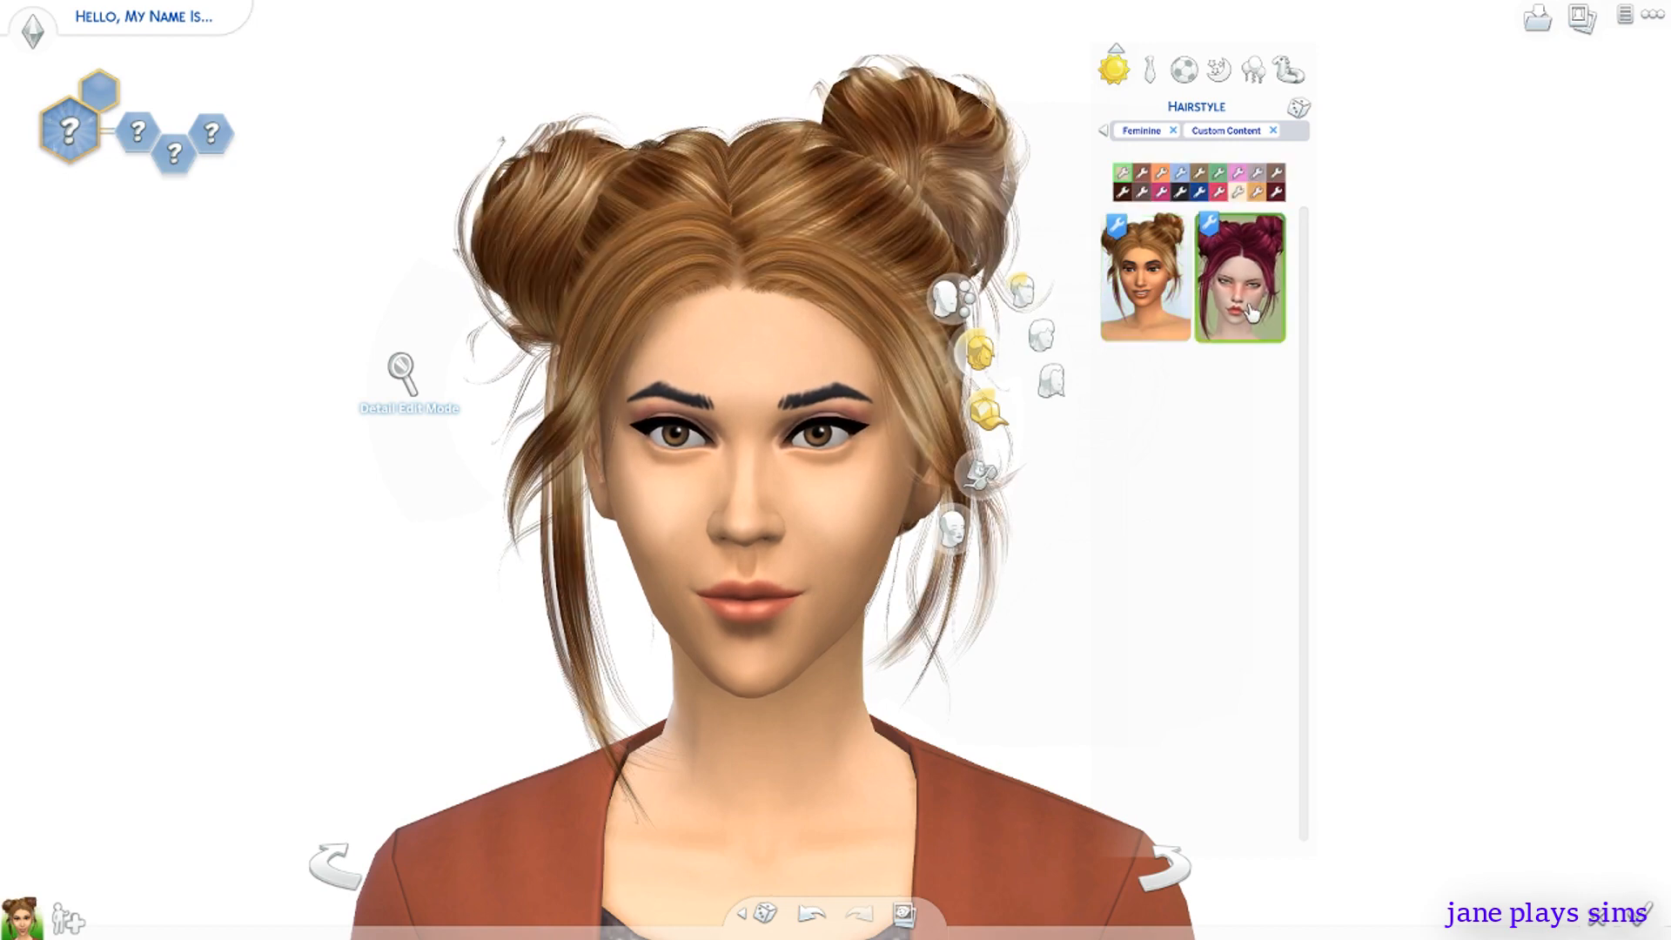
click(1161, 332)
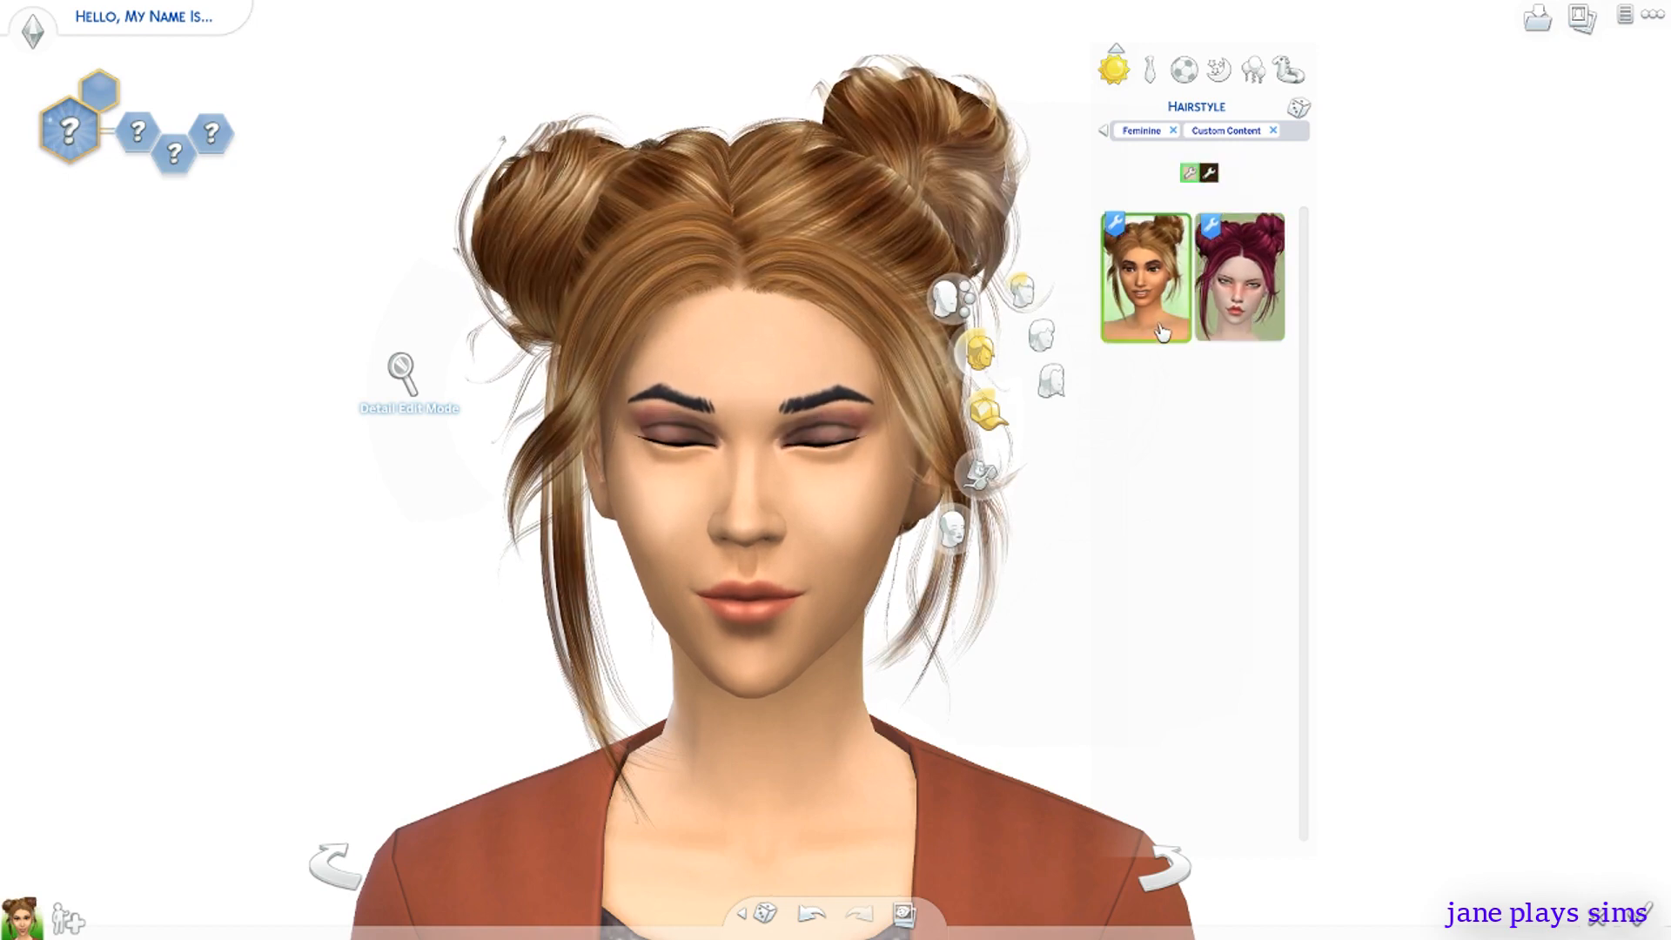
click(1209, 174)
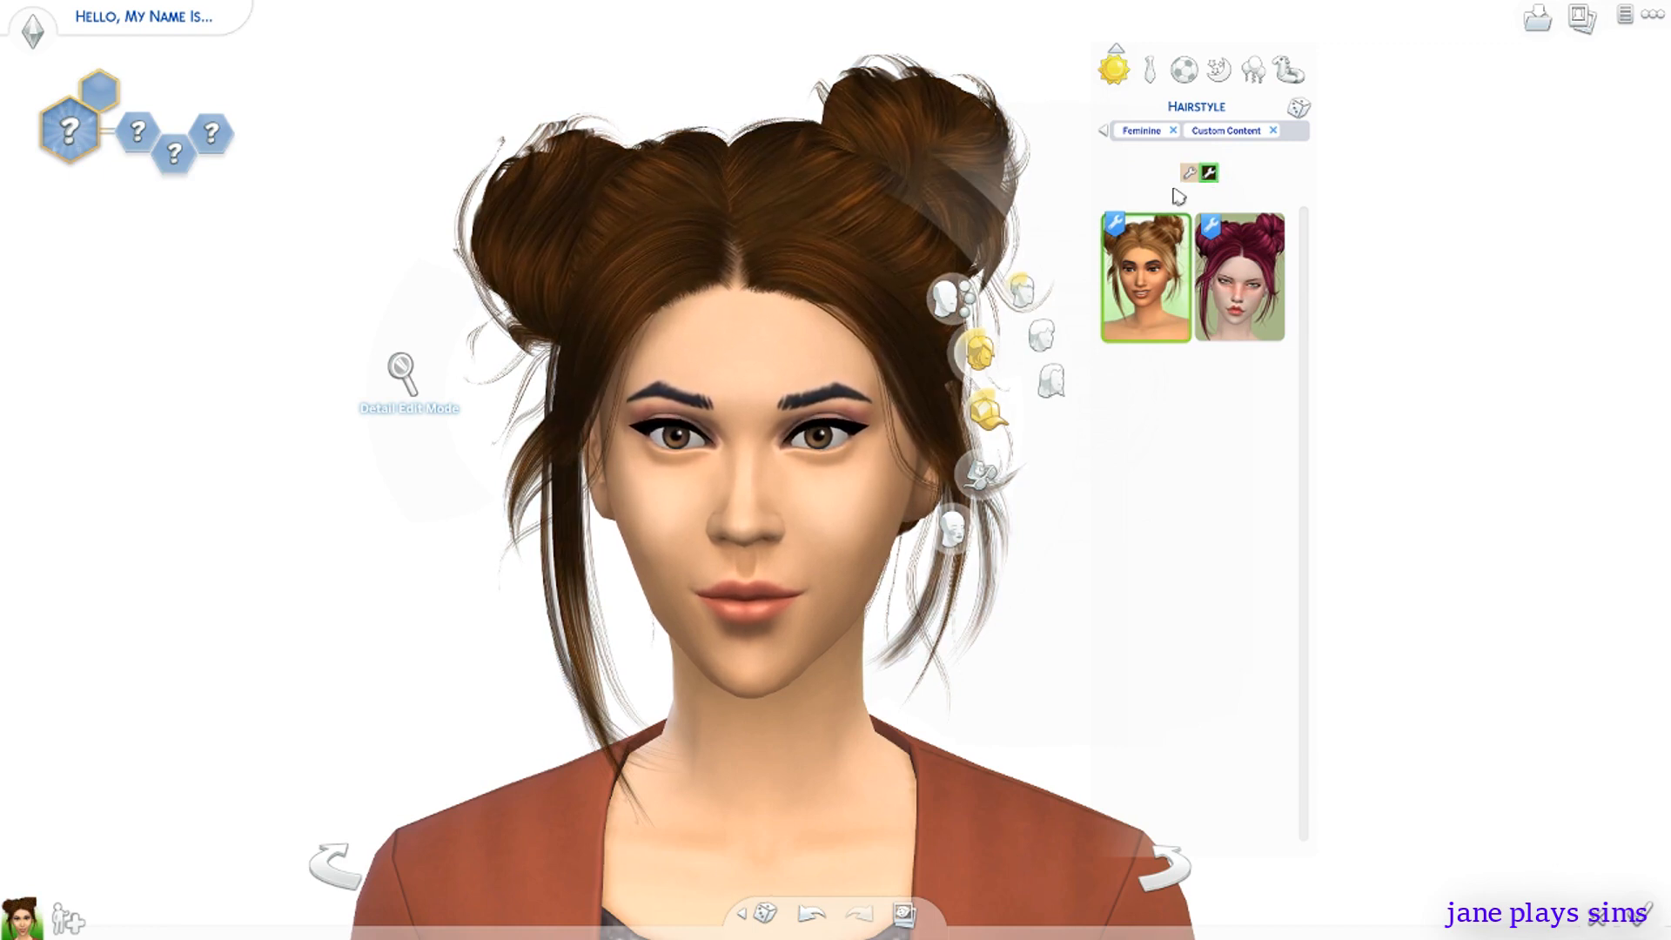
click(1189, 172)
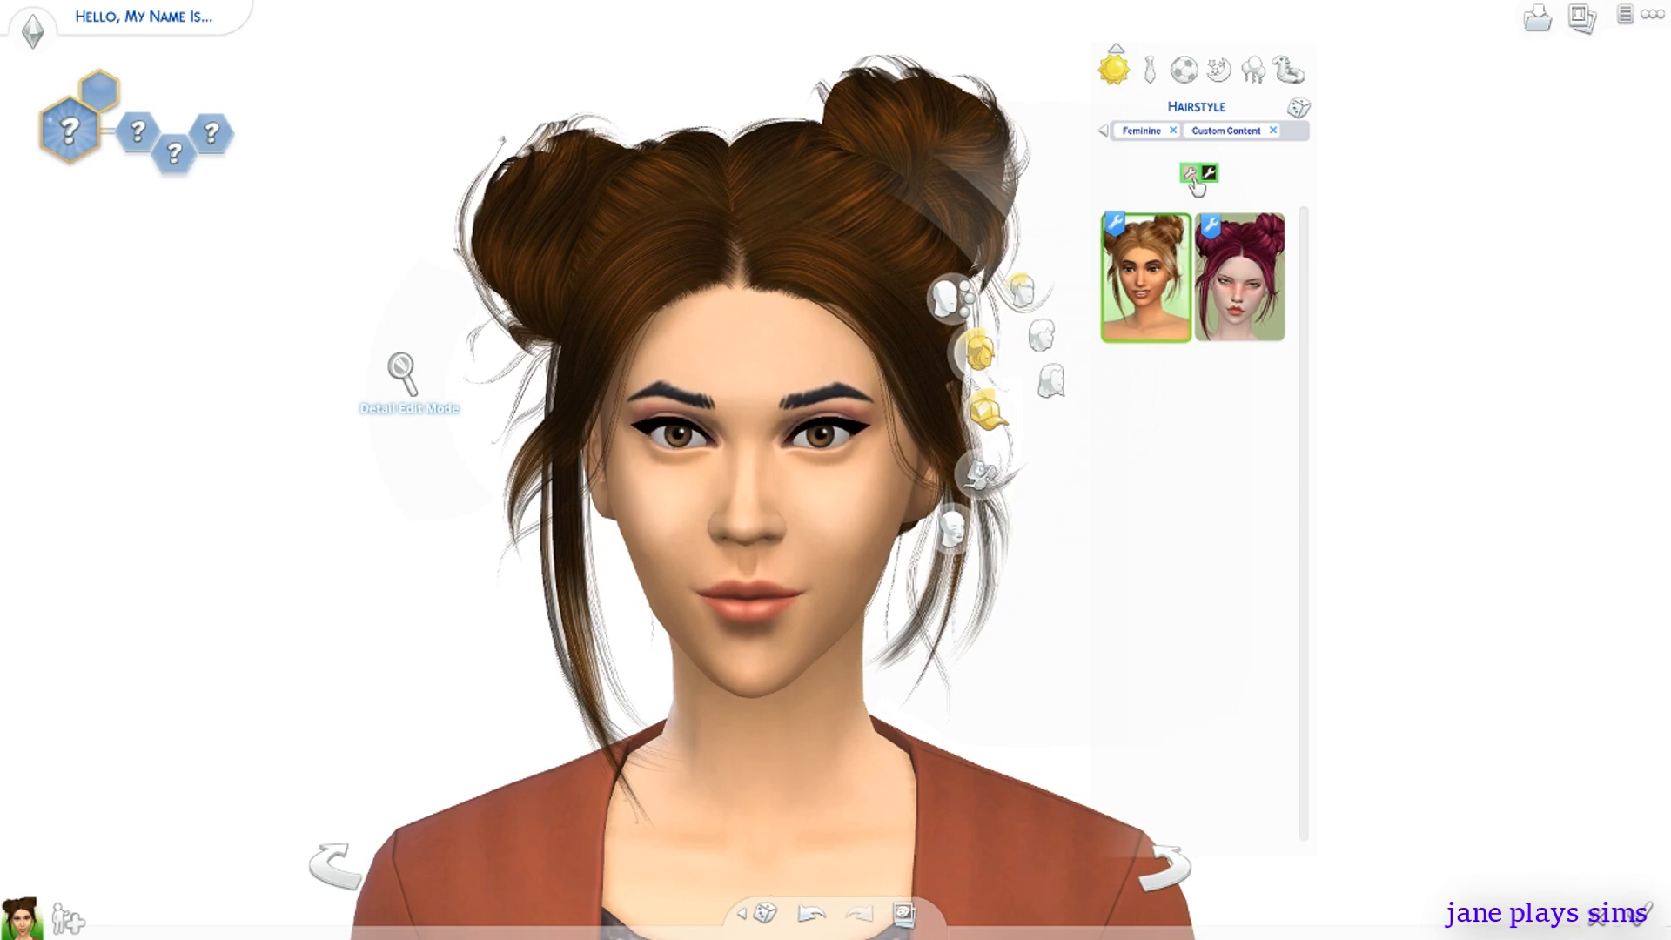
click(1209, 174)
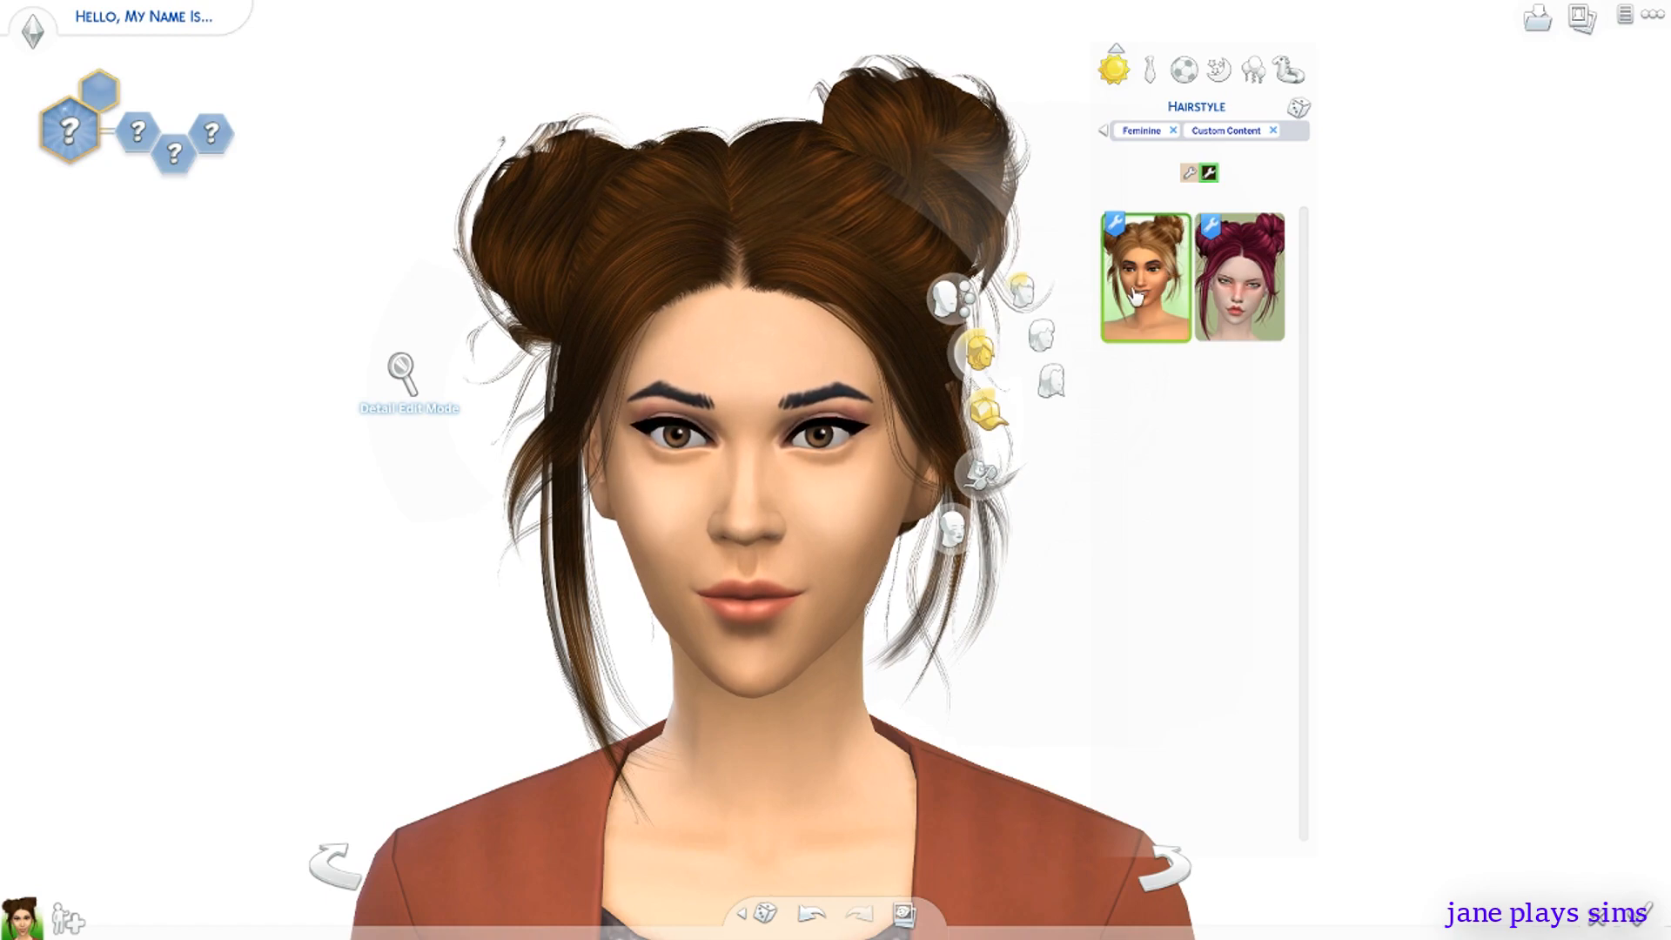
Turn the Sim around to inspect the dark brown texture on the back of the hair and buns.
key(period)
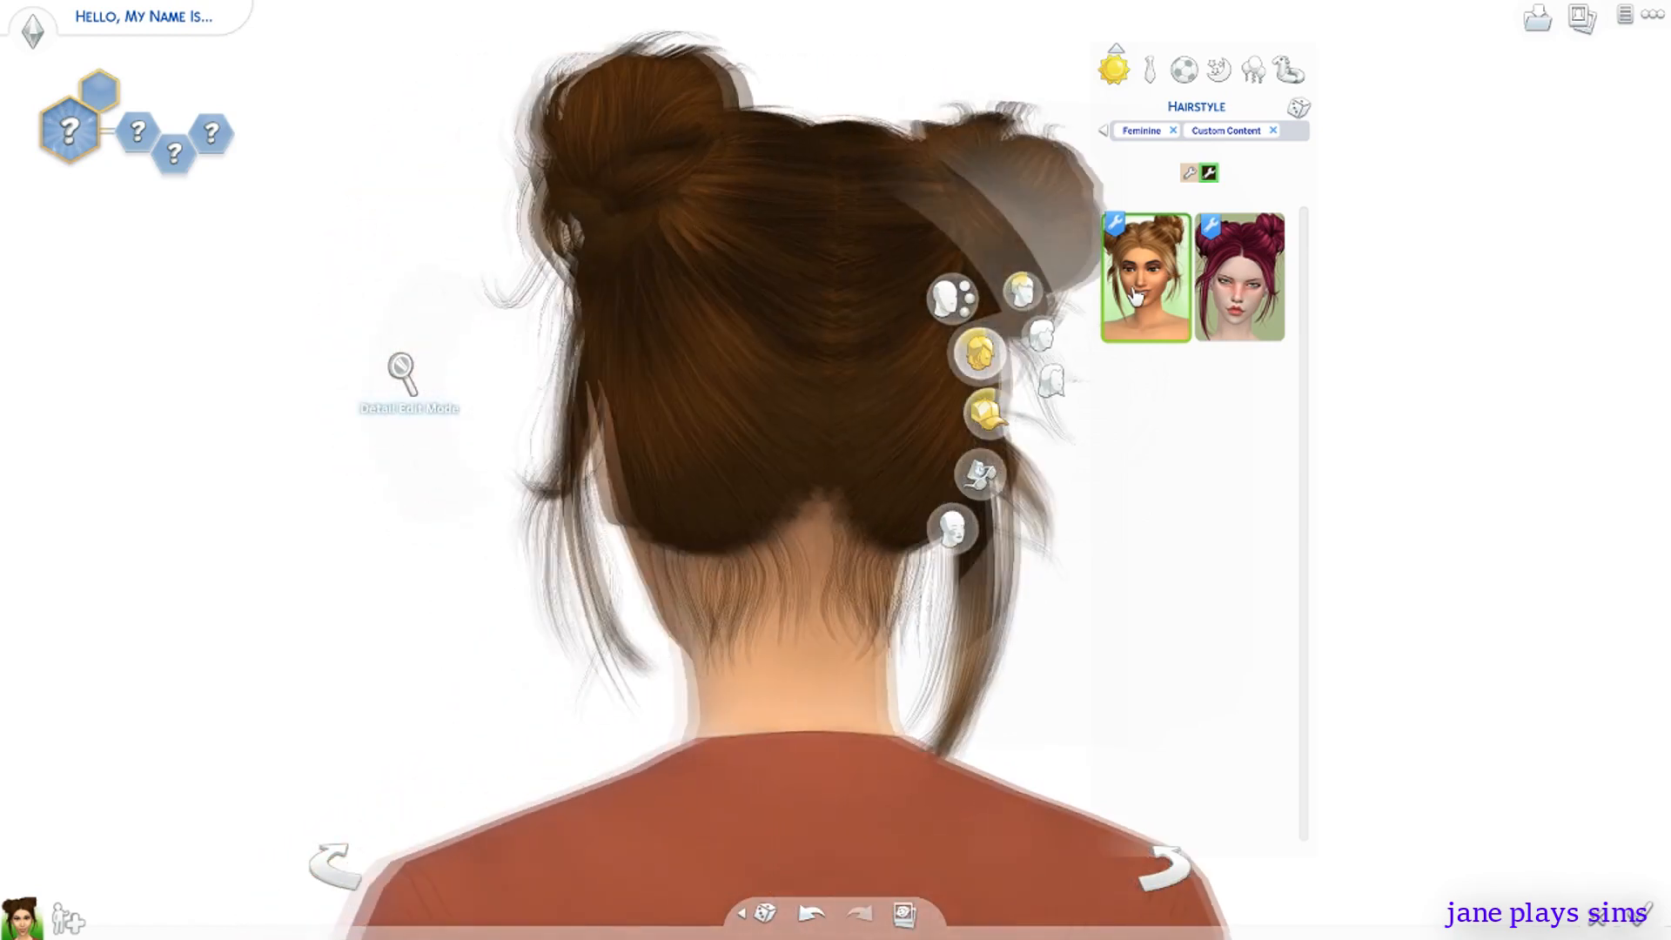
key(comma)
key(period)
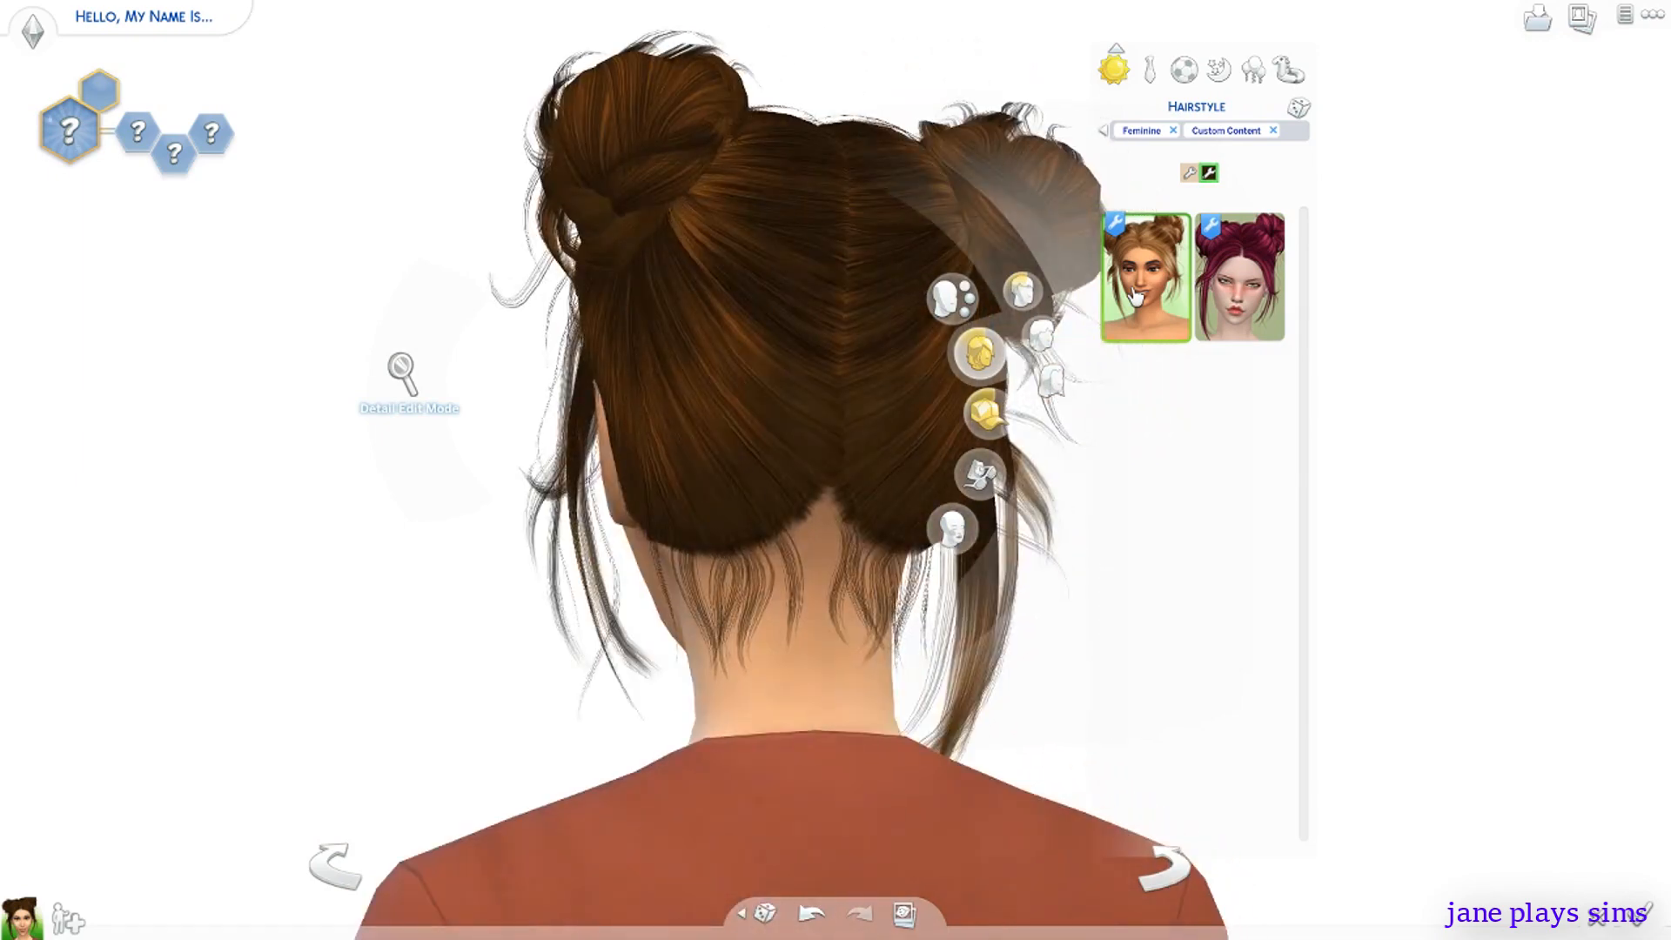
key(period)
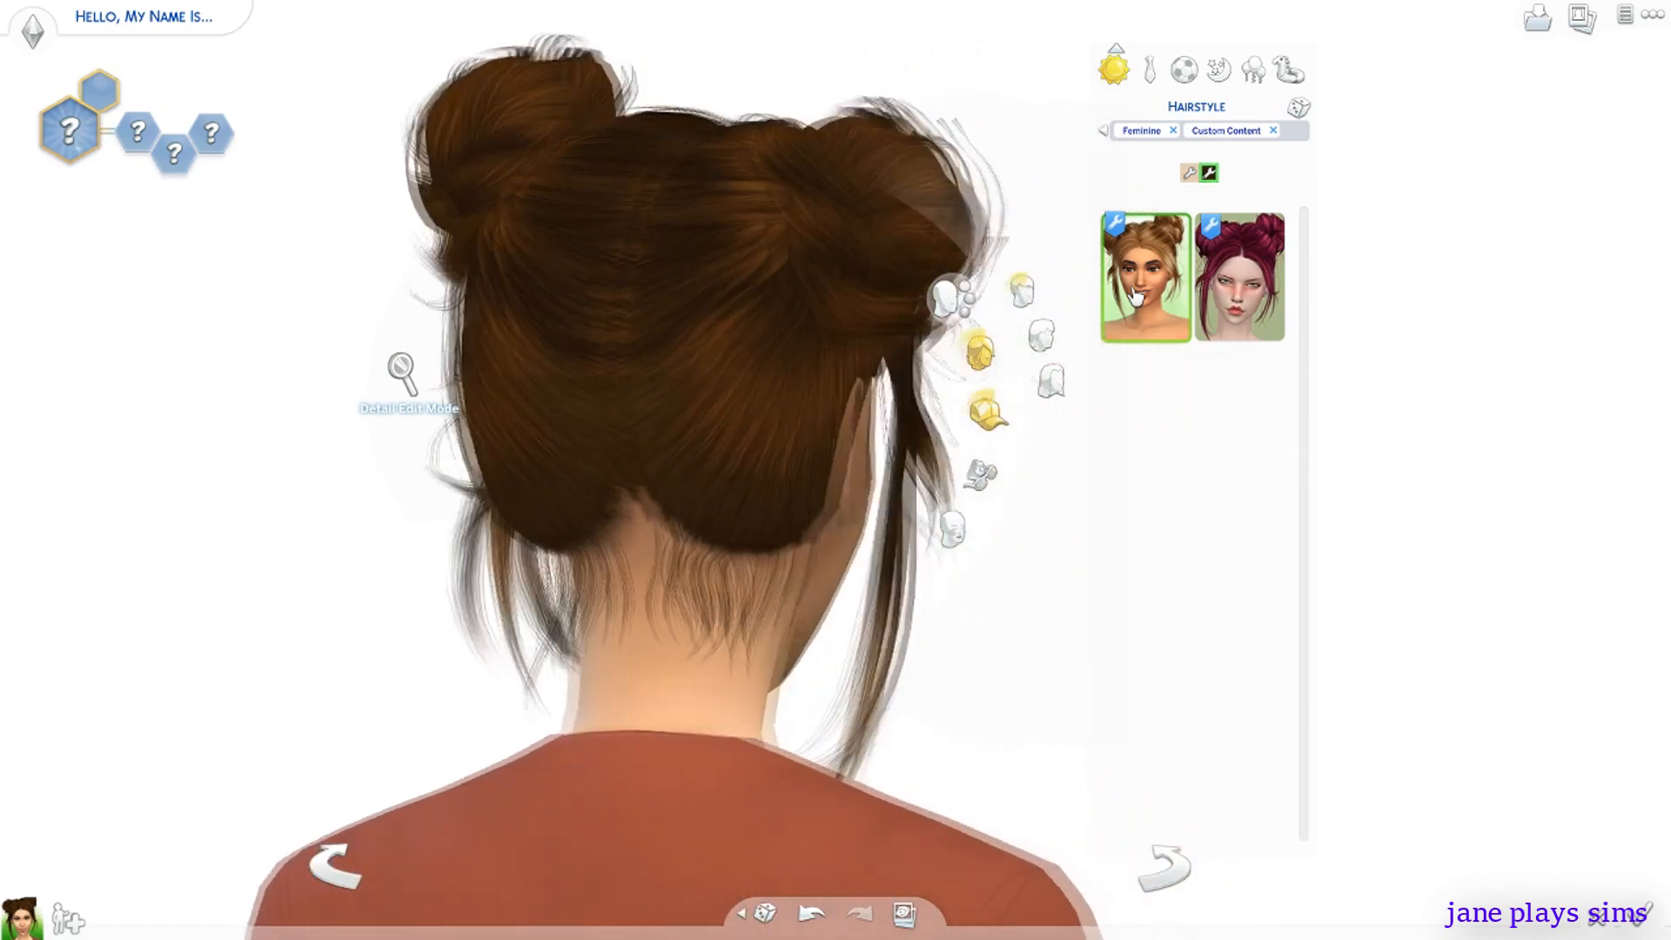